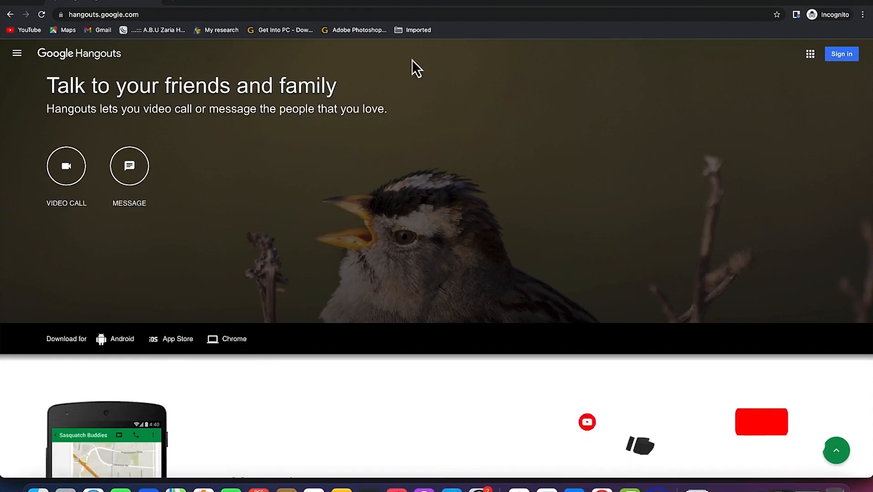
# Reach the signed-in Hangouts home page via the address bar and the Google apps grid.
pyautogui.click(152, 12)
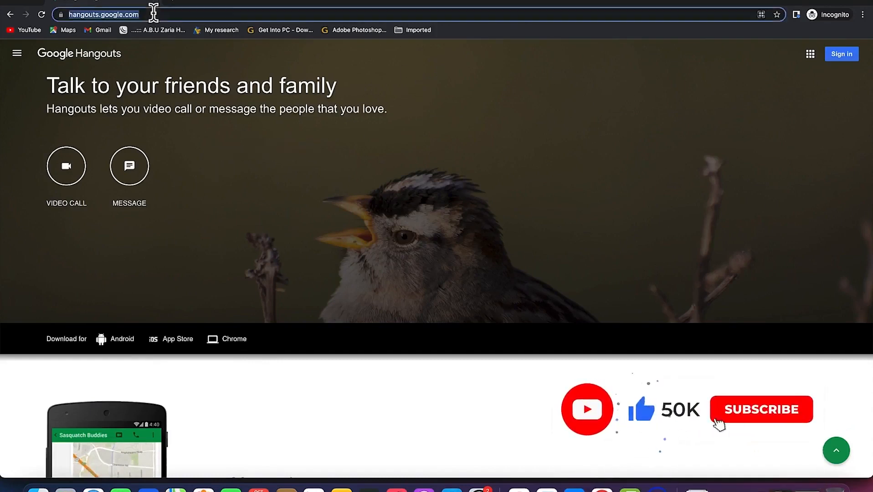
pyautogui.click(153, 14)
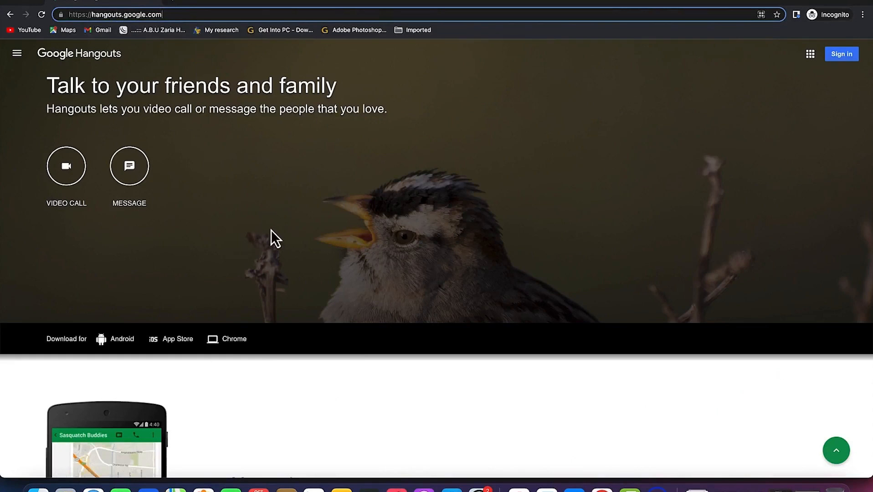
pyautogui.click(810, 54)
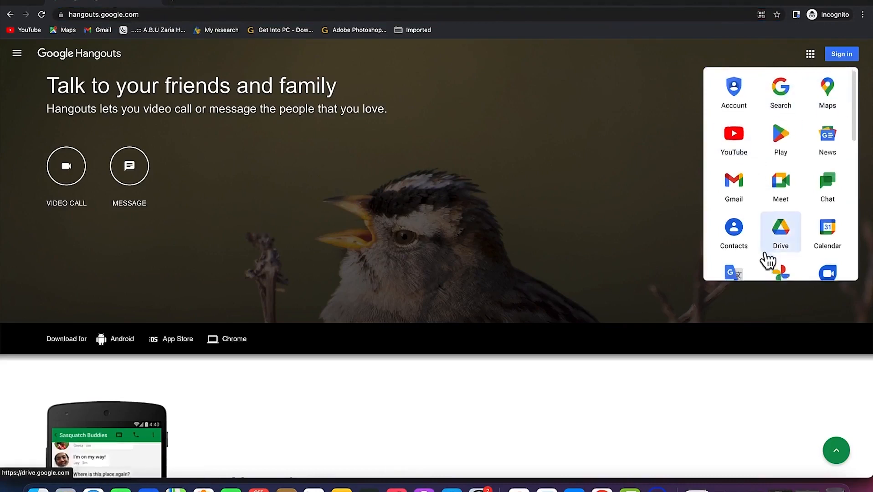
pyautogui.scroll(-3, 767, 254)
pyautogui.scroll(-4, 766, 252)
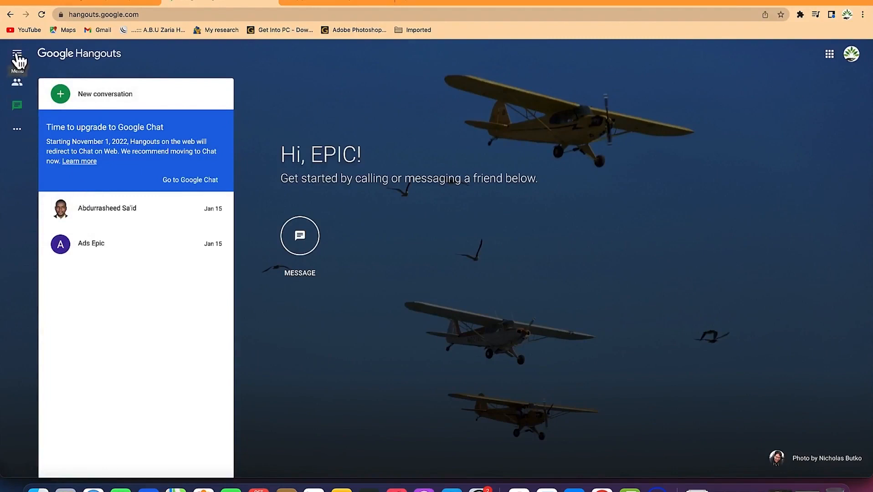
# Open Settings from the Hangouts navigation menu to show status, notification and invite options.
pyautogui.click(17, 56)
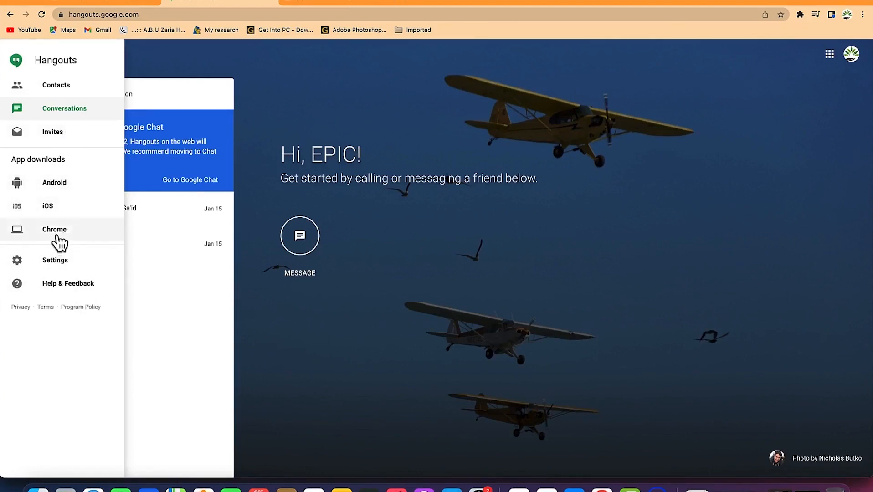
pyautogui.click(64, 262)
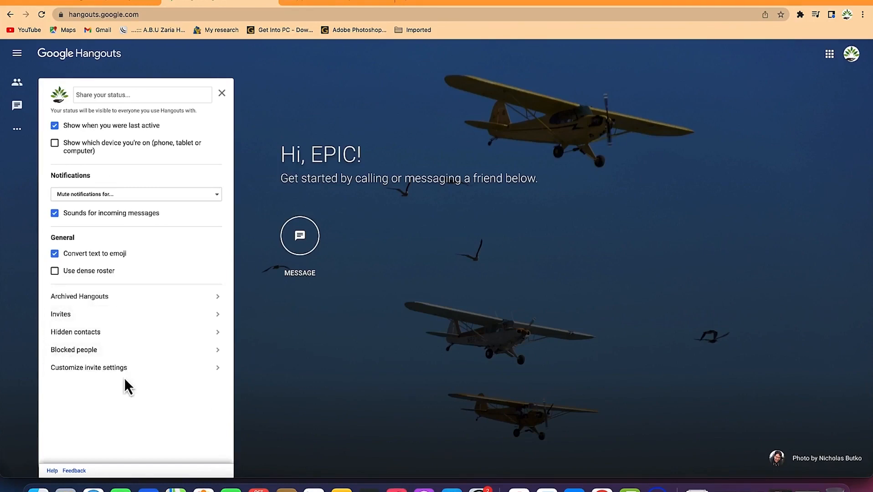
# Look over the invitation customization settings, then close the settings panel.
pyautogui.click(143, 370)
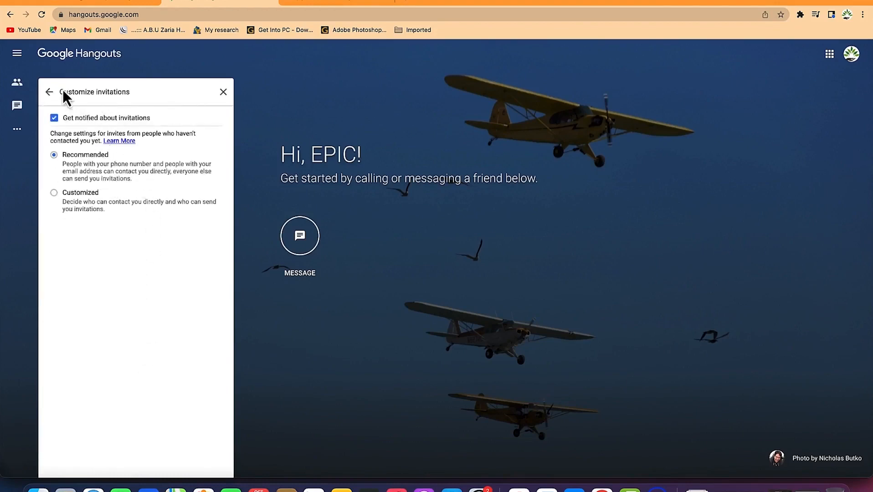
pyautogui.click(50, 92)
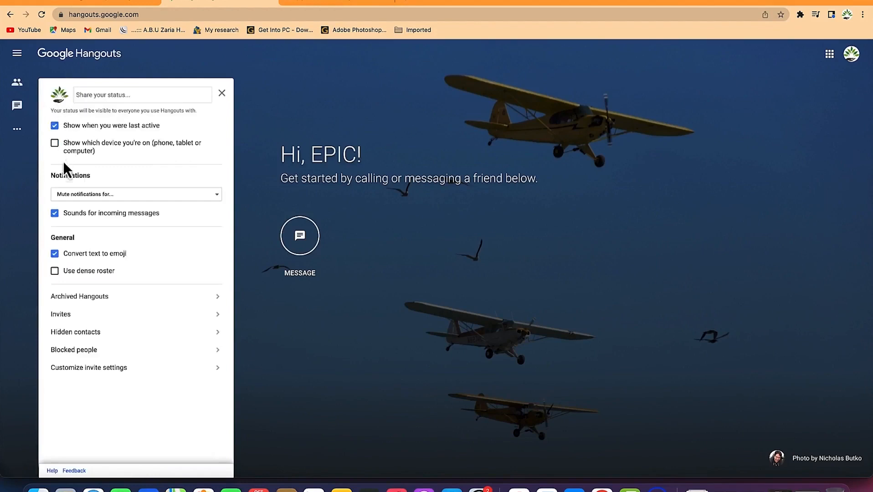
pyautogui.click(222, 95)
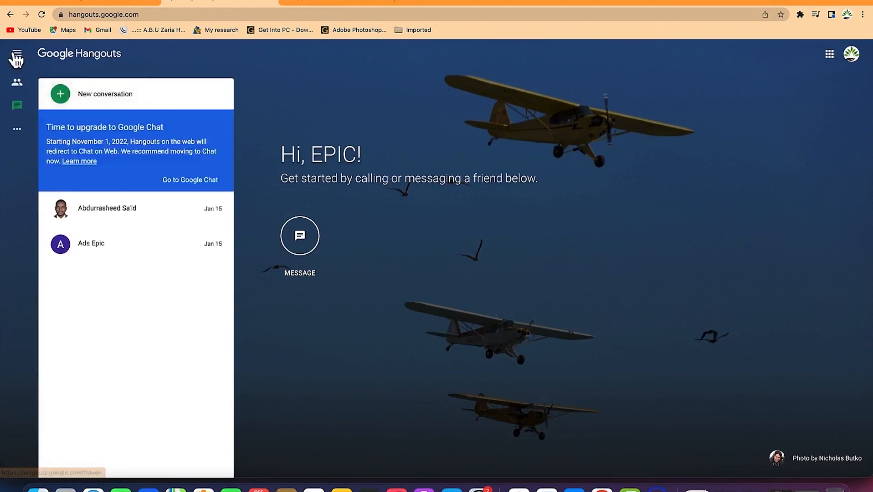
# Choose the Chrome app download from the menu and view its Web Store listing.
pyautogui.click(17, 54)
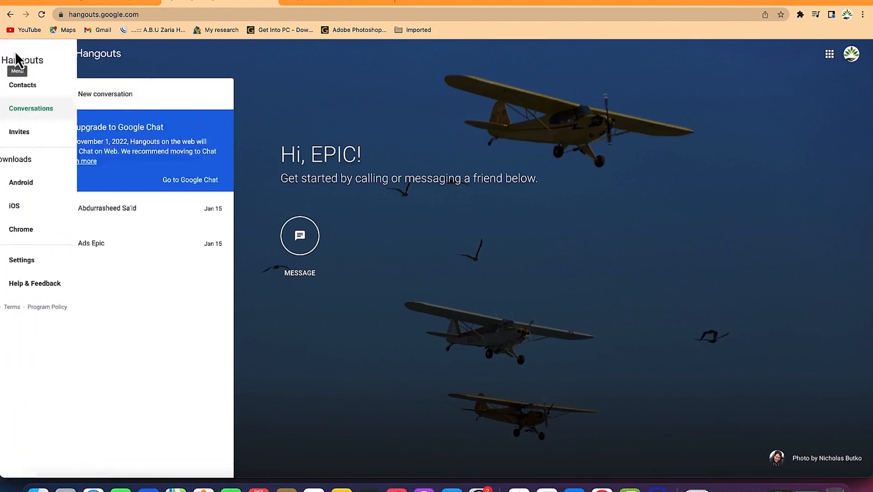
pyautogui.click(63, 231)
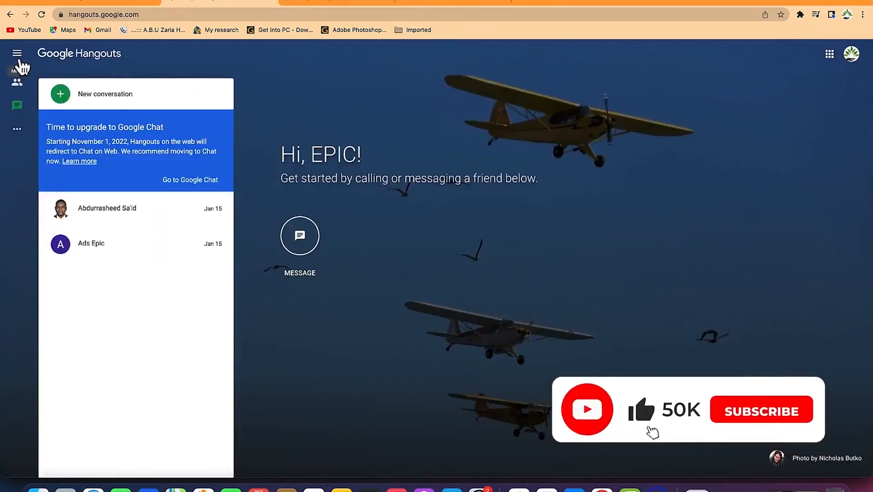
pyautogui.click(16, 54)
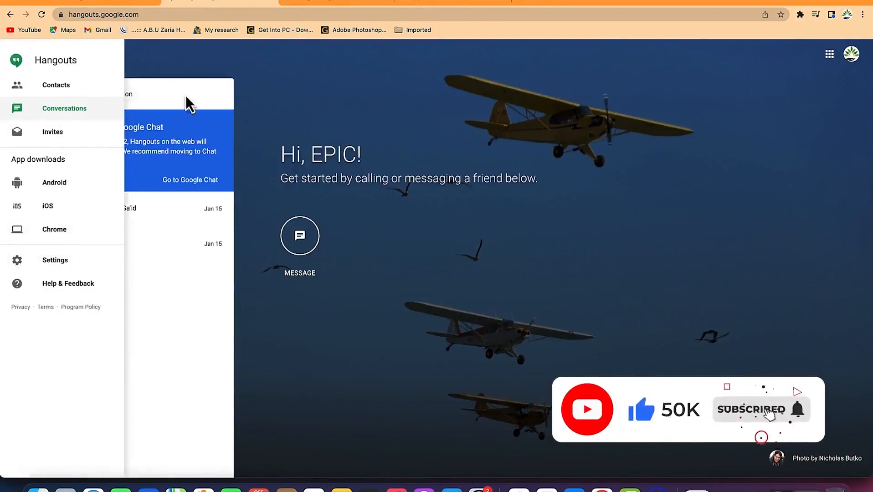
pyautogui.click(306, 4)
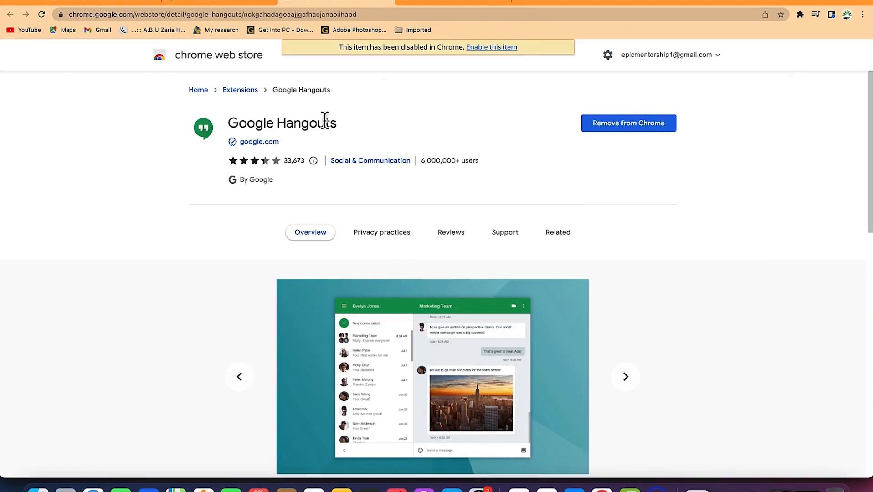
# In Chrome's extension manager, toggle Google Hangouts on and back off, then return to Hangouts.
pyautogui.click(801, 15)
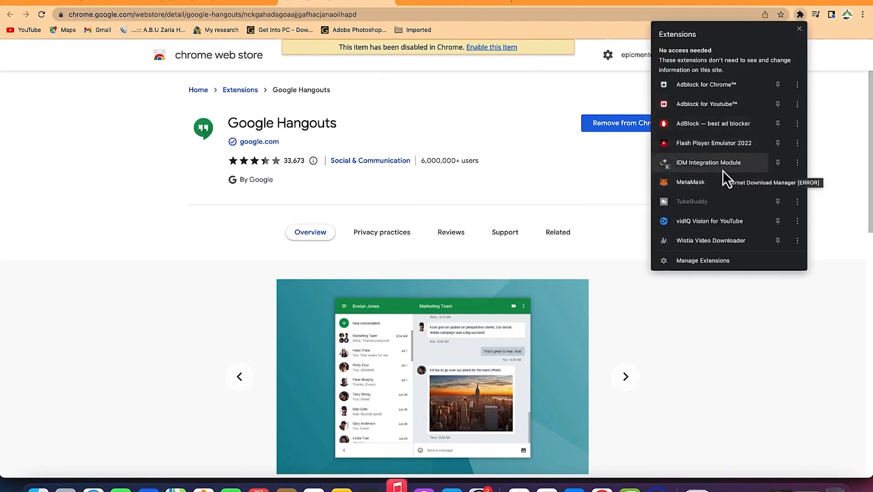
pyautogui.click(723, 262)
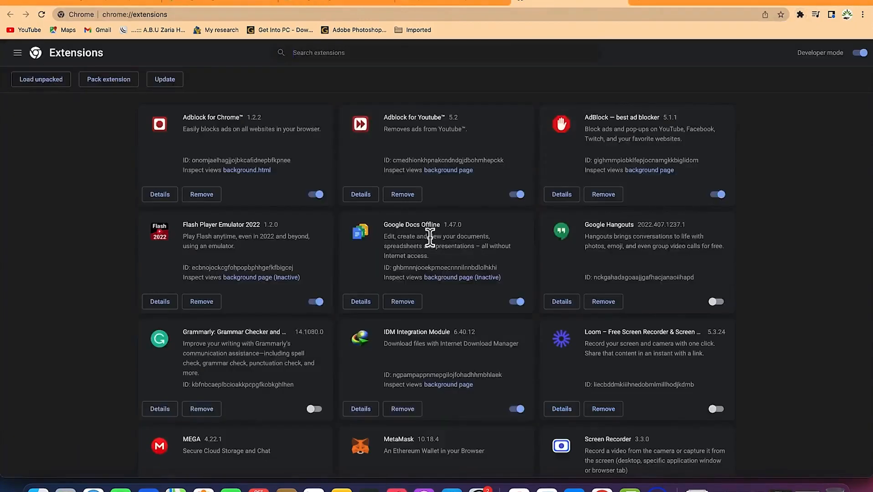
pyautogui.scroll(-2, 434, 256)
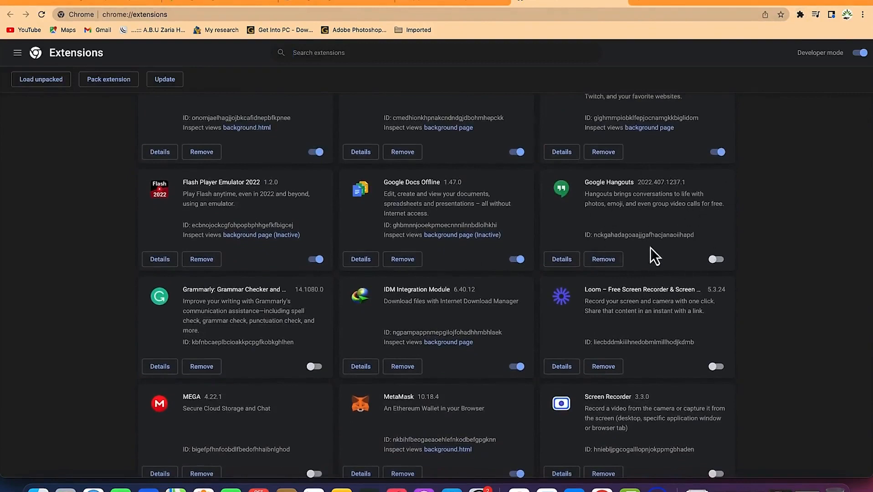
pyautogui.click(715, 260)
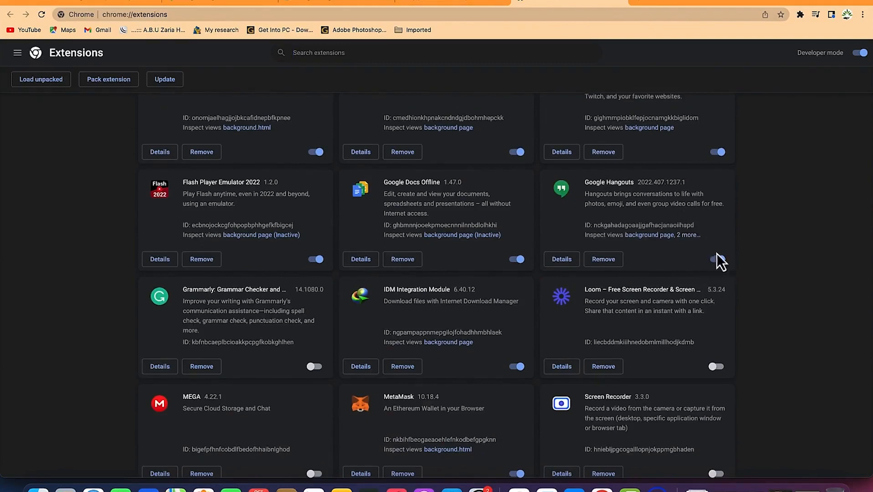
pyautogui.click(717, 261)
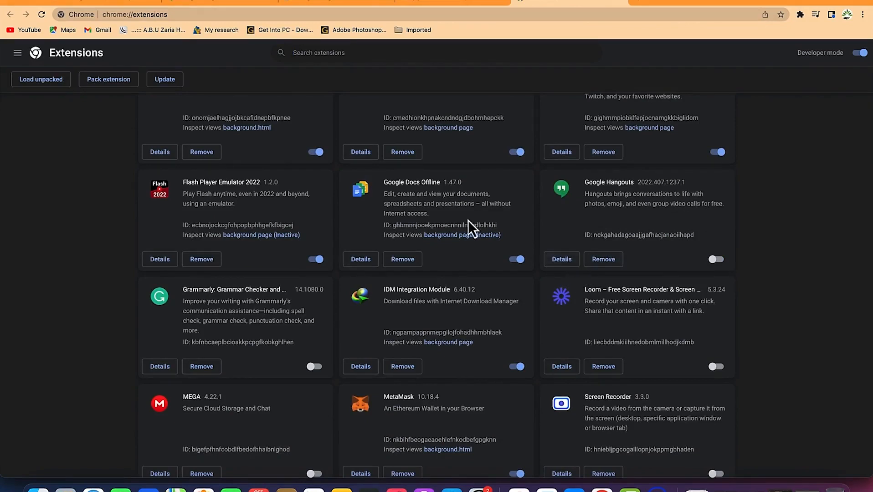
pyautogui.click(224, 4)
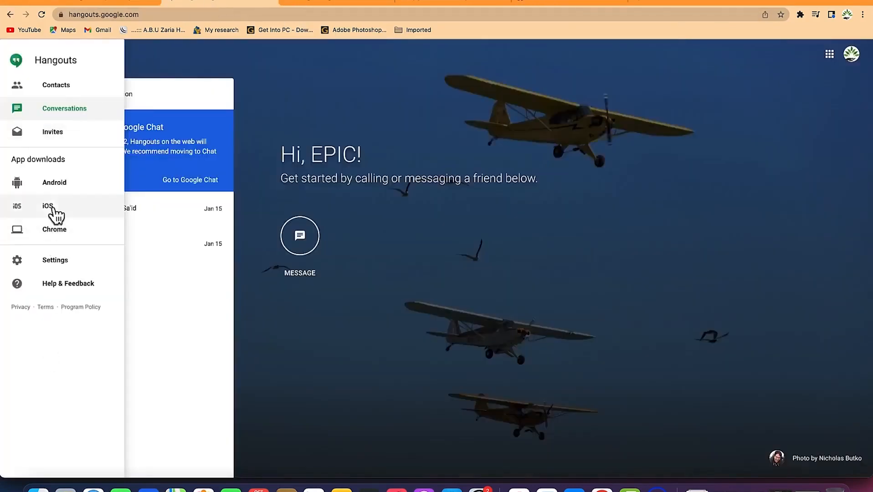
# Close the menu, search 'abdu' in a new conversation, and switch to New group.
pyautogui.click(180, 72)
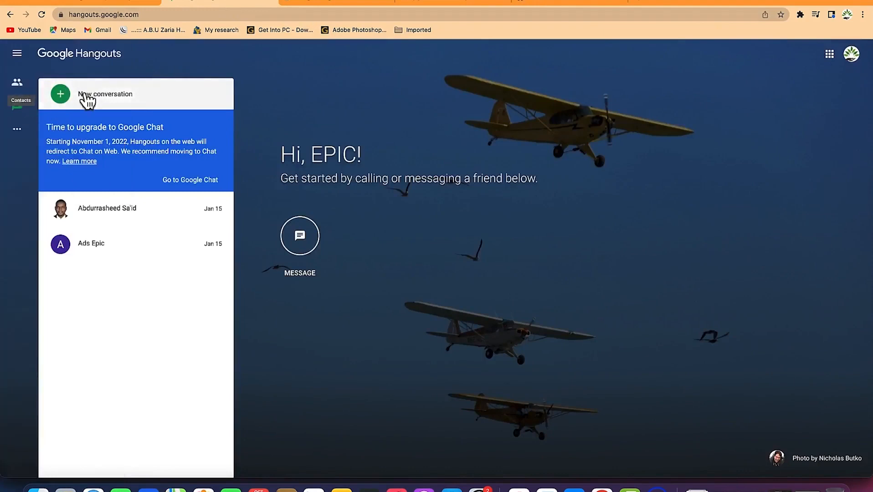
pyautogui.click(61, 95)
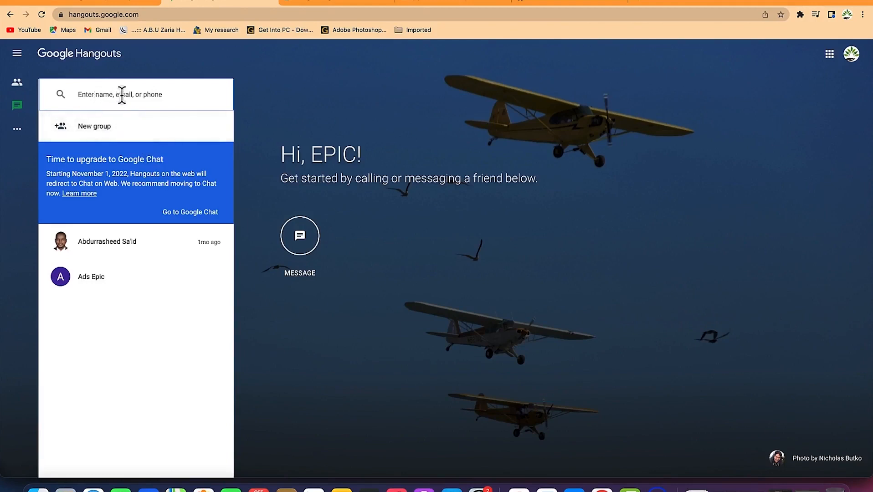
pyautogui.write('abdu')
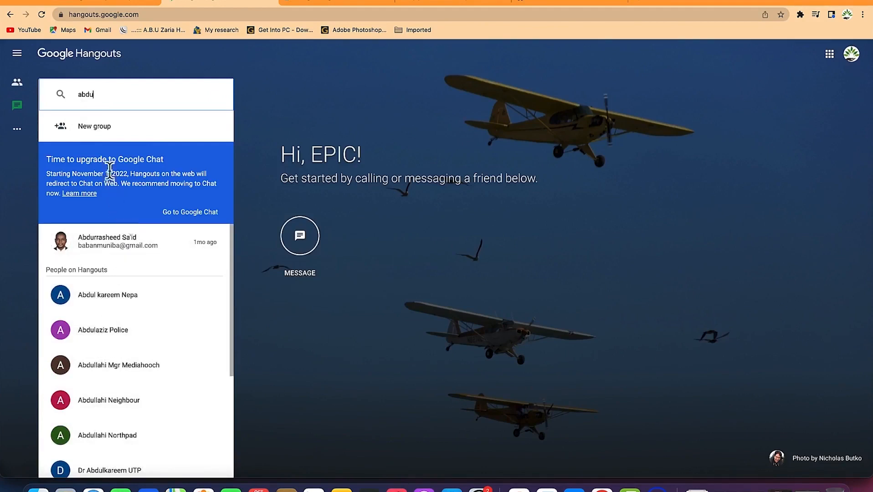
pyautogui.click(94, 130)
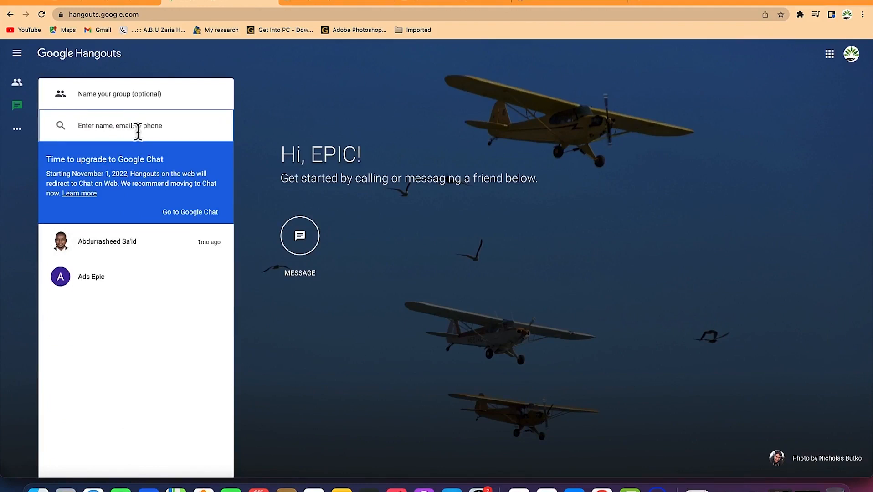
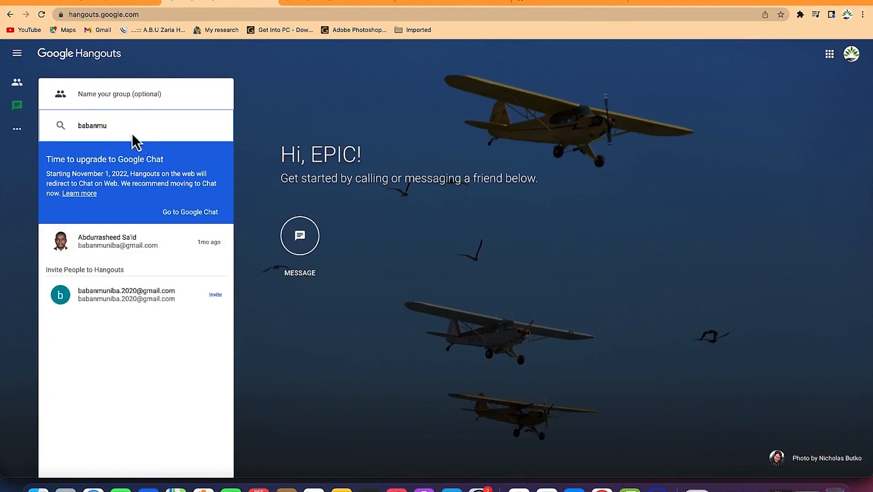
# Add a matching contact as recipient and enter a contact's e-mail address to invite.
pyautogui.press('Return')
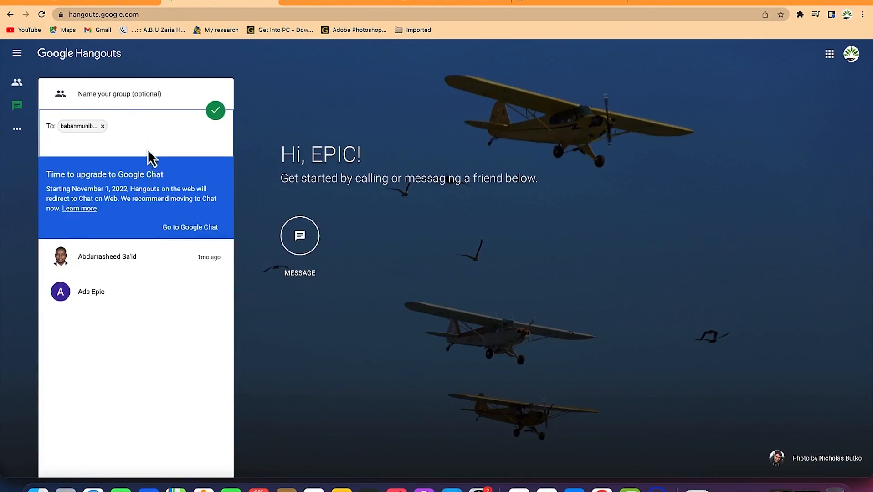
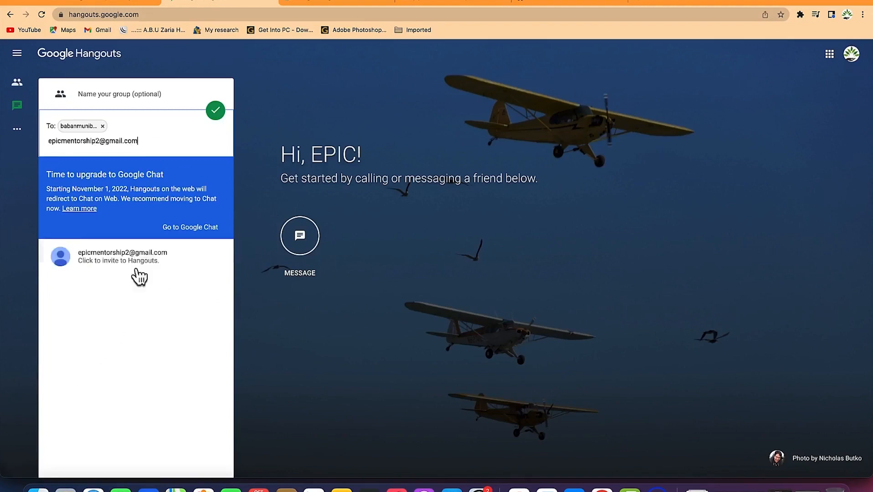
pyautogui.click(141, 255)
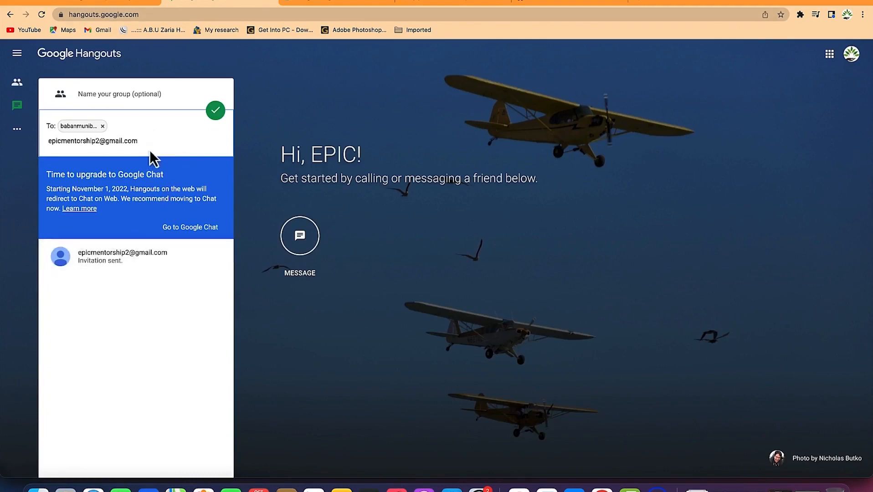
# Correct the e-mail address's ending, send the Hangouts invitation, and close the panel.
pyautogui.click(162, 135)
pyautogui.press('BackSpace')
pyautogui.press('BackSpace')
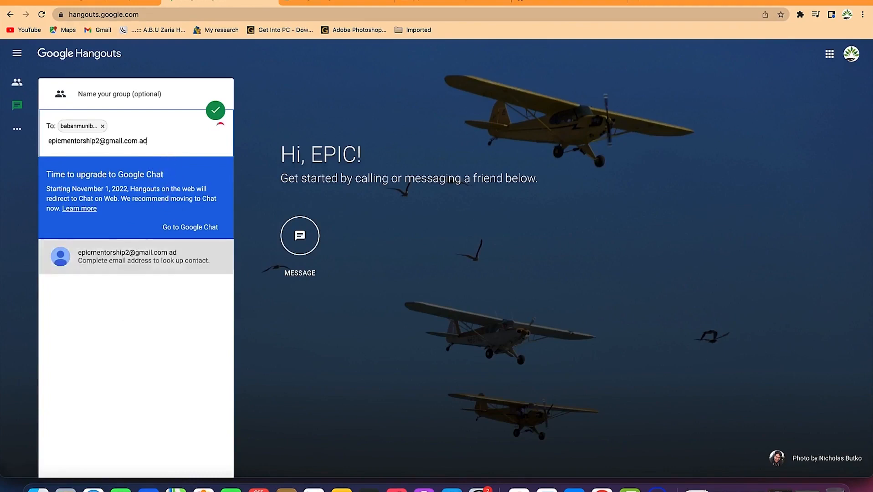
pyautogui.write('om')
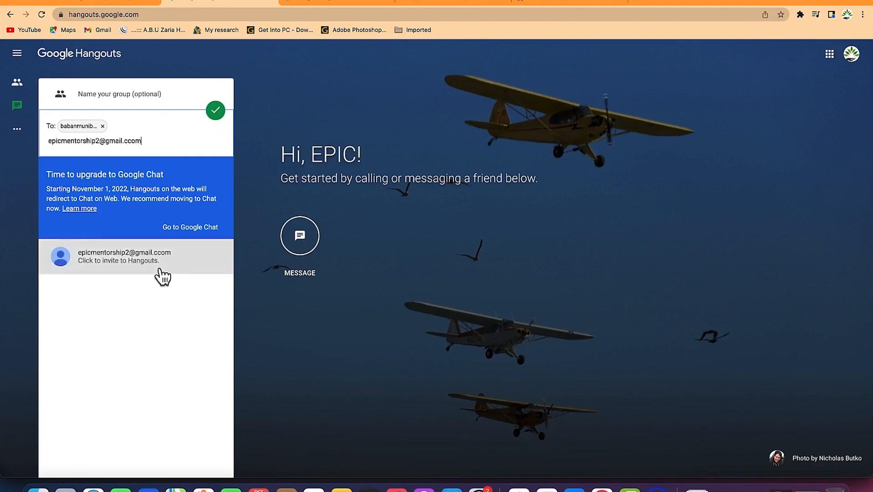
pyautogui.click(160, 275)
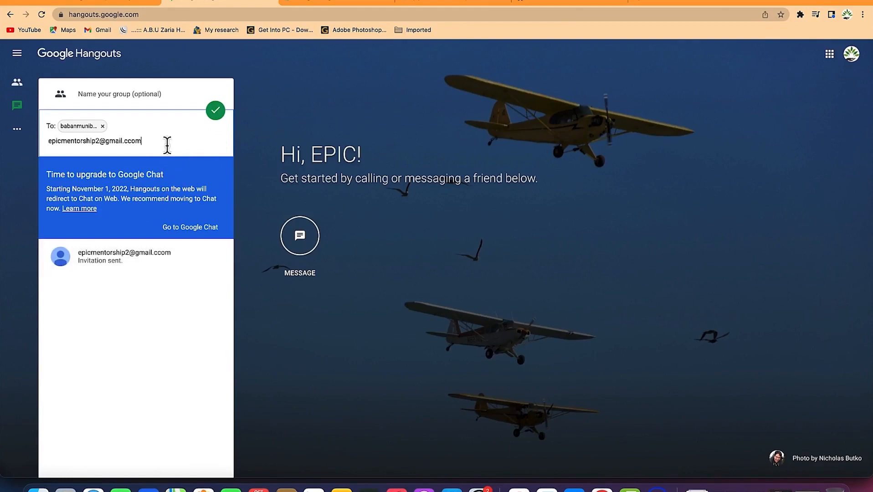
pyautogui.press('Escape')
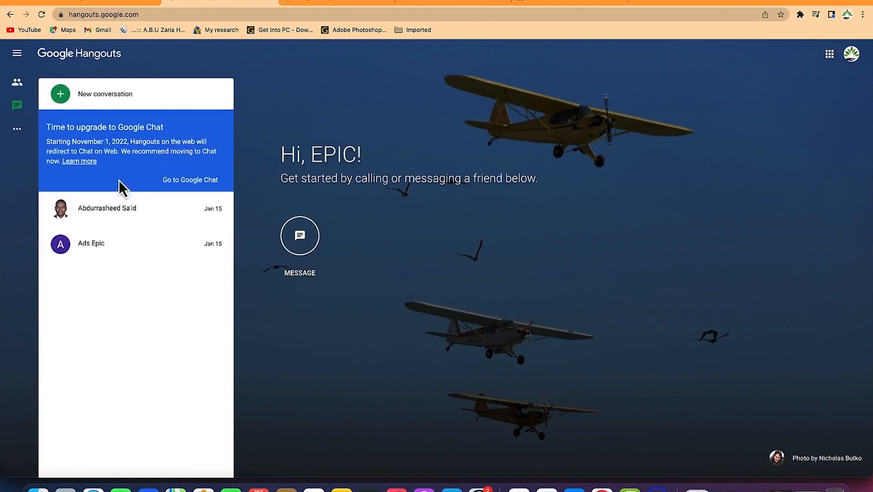
# Create a group Hangout with a suggested contact and a pasted e-mail address as participants.
pyautogui.click(64, 97)
pyautogui.write('baban')
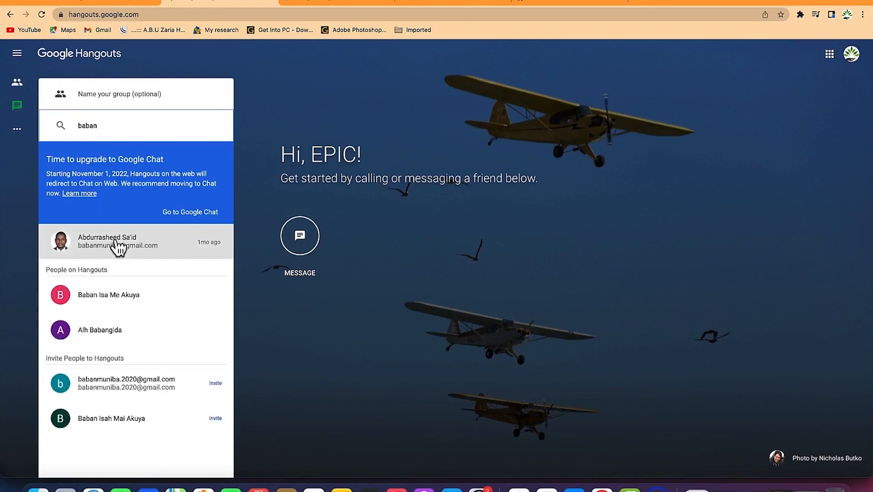
pyautogui.click(114, 244)
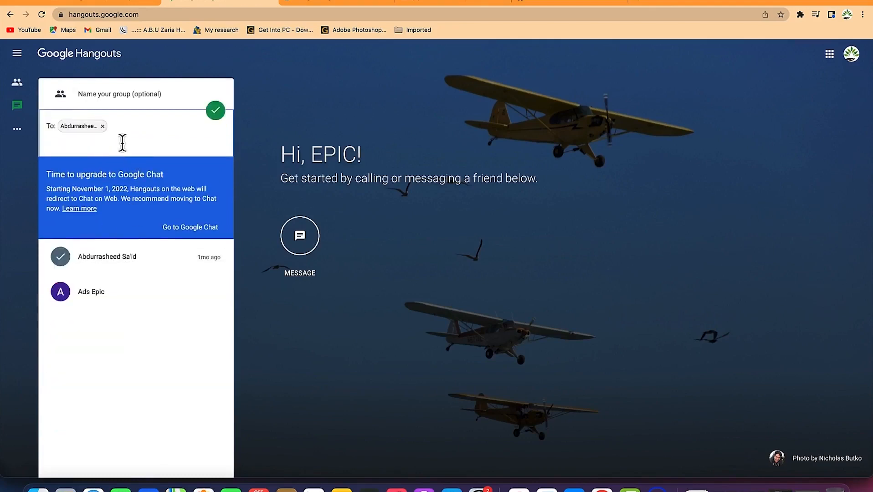
pyautogui.write('a')
pyautogui.press('BackSpace')
pyautogui.press('super+v')
pyautogui.click(117, 272)
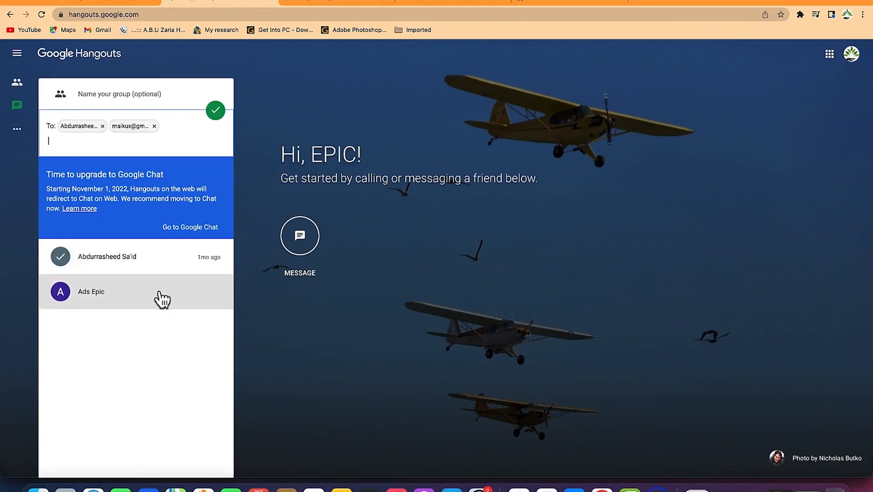
pyautogui.click(215, 111)
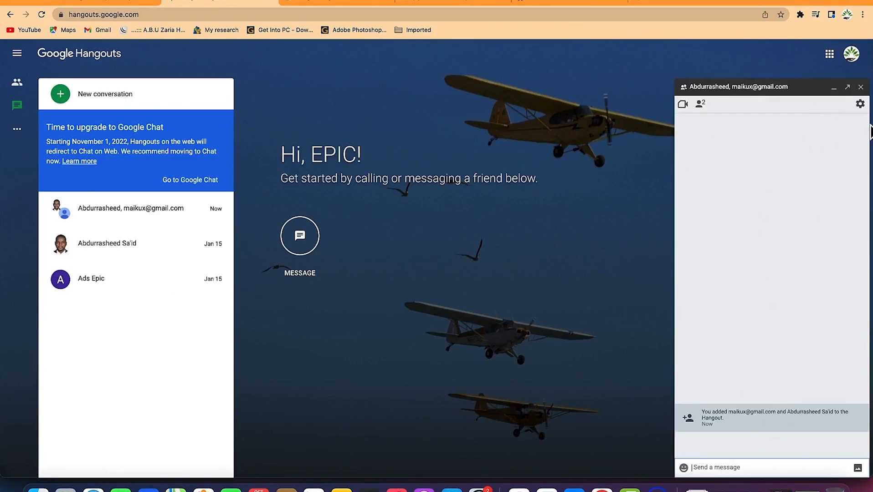
# Name the group 'Getting to gether' and allow joining by link.
pyautogui.click(860, 104)
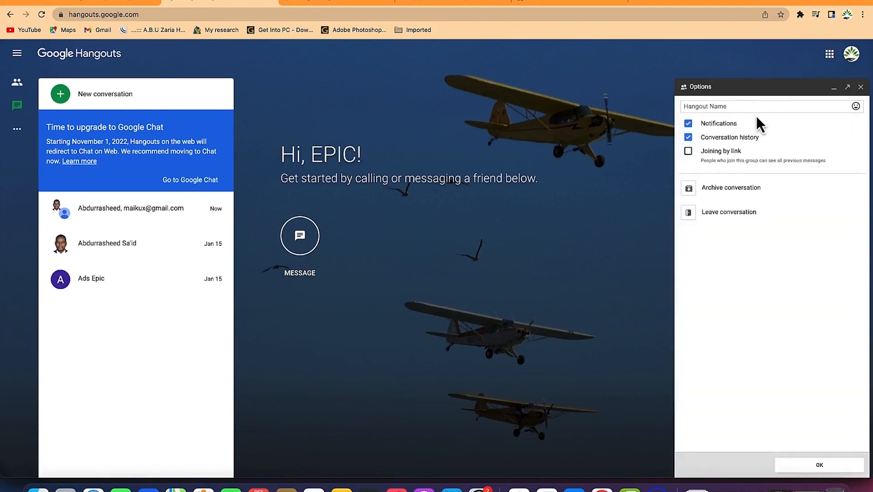
pyautogui.click(738, 107)
pyautogui.write('Getting to gether')
pyautogui.click(688, 152)
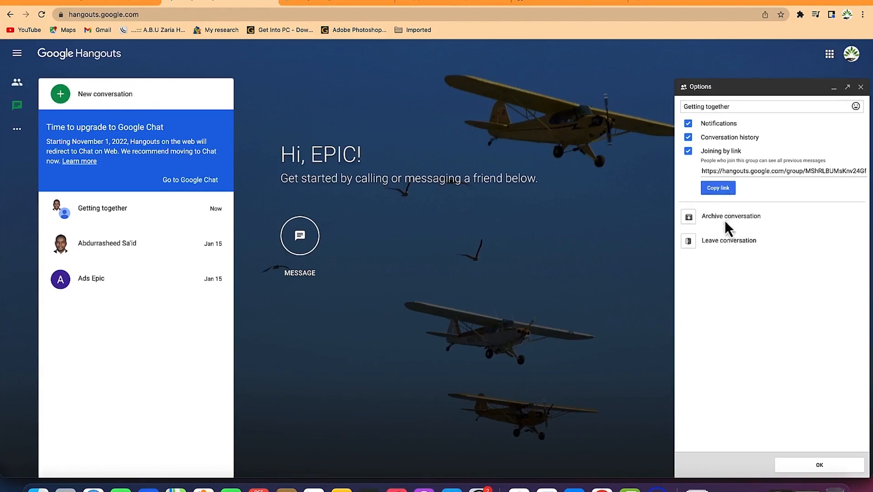
# Append the heart-eyes emoji to the group name and save the settings.
pyautogui.click(856, 107)
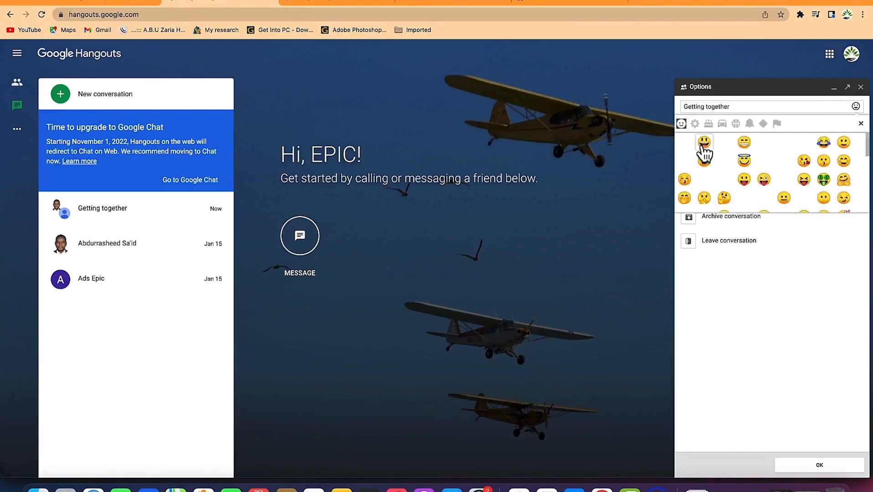
pyautogui.click(695, 123)
pyautogui.click(709, 123)
pyautogui.click(695, 123)
pyautogui.click(682, 123)
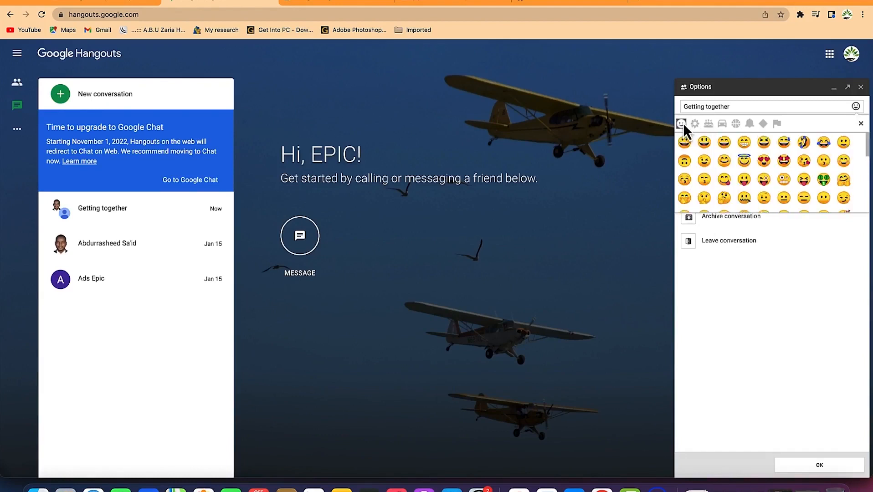
pyautogui.click(764, 161)
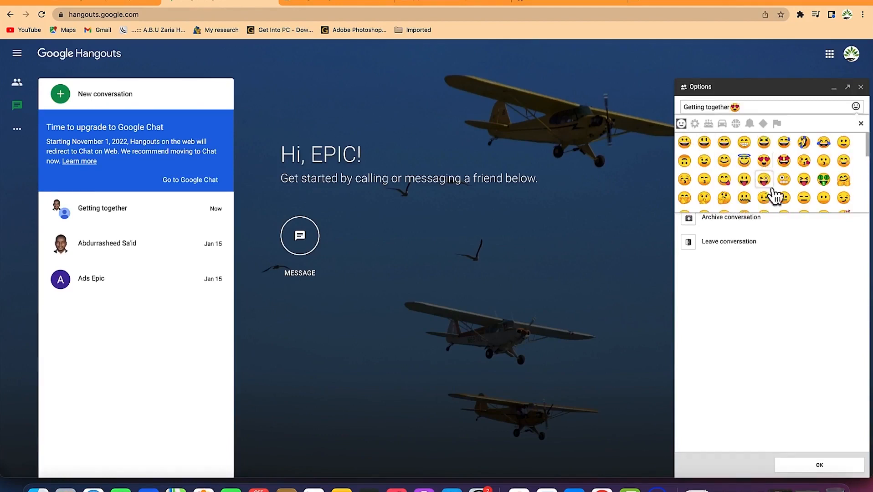
pyautogui.click(784, 248)
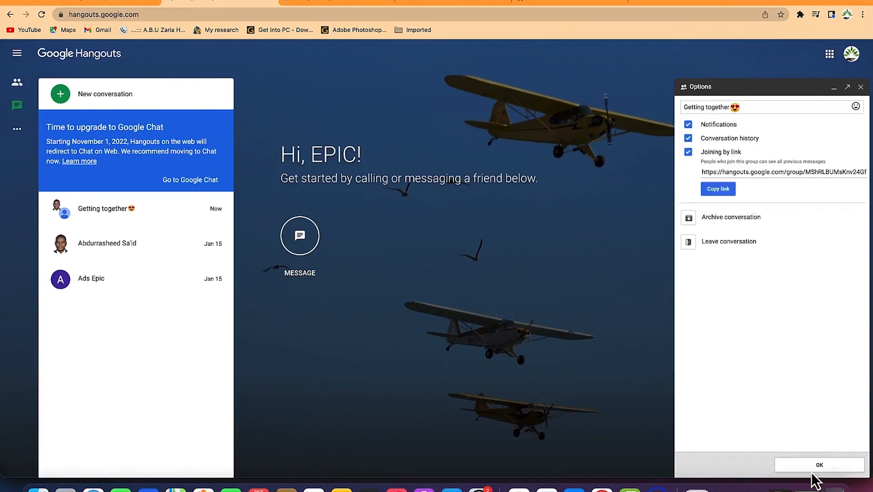
pyautogui.click(812, 469)
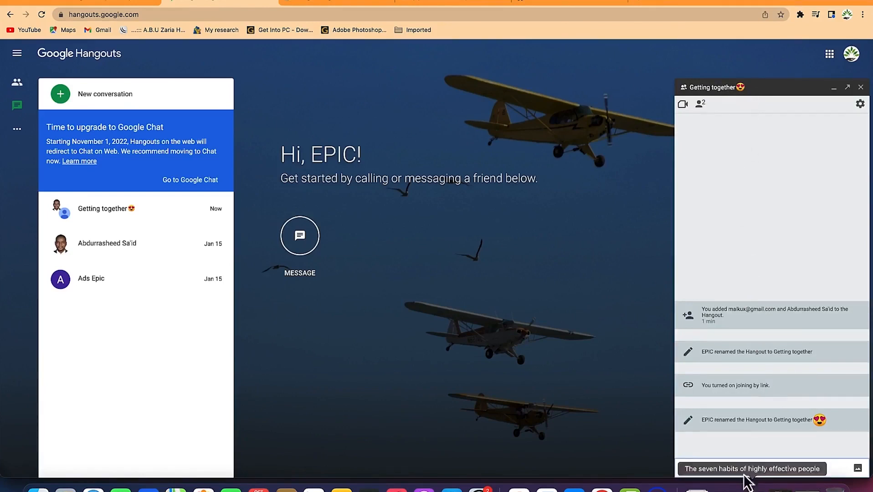
# Send the message 'Hi guys' to the group chat.
pyautogui.write('Hi all')
pyautogui.press('BackSpace')
pyautogui.press('BackSpace')
pyautogui.press('BackSpace')
pyautogui.write('giuys')
pyautogui.press('Return')
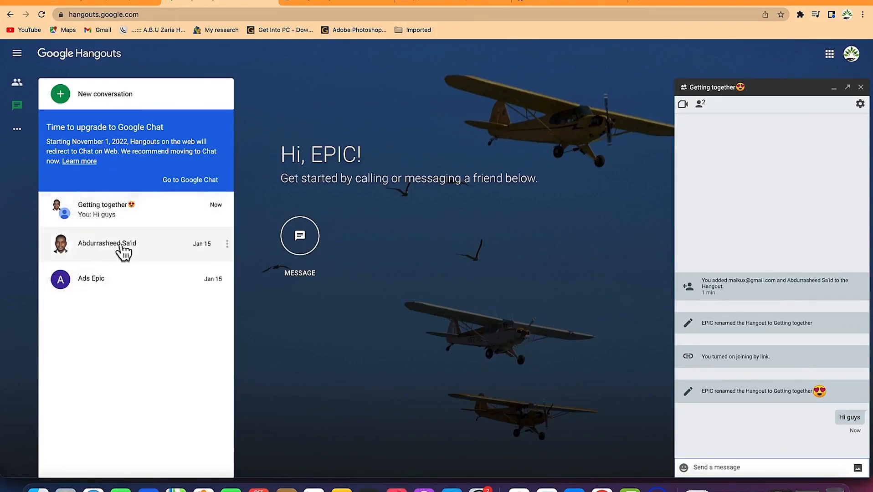
pyautogui.click(18, 133)
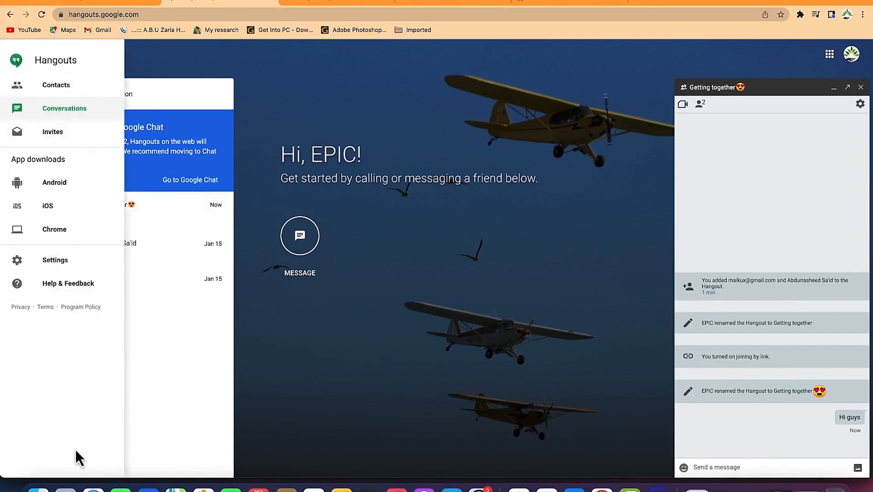
# Show the Contacts list and preview contacts' profile cards.
pyautogui.click(57, 92)
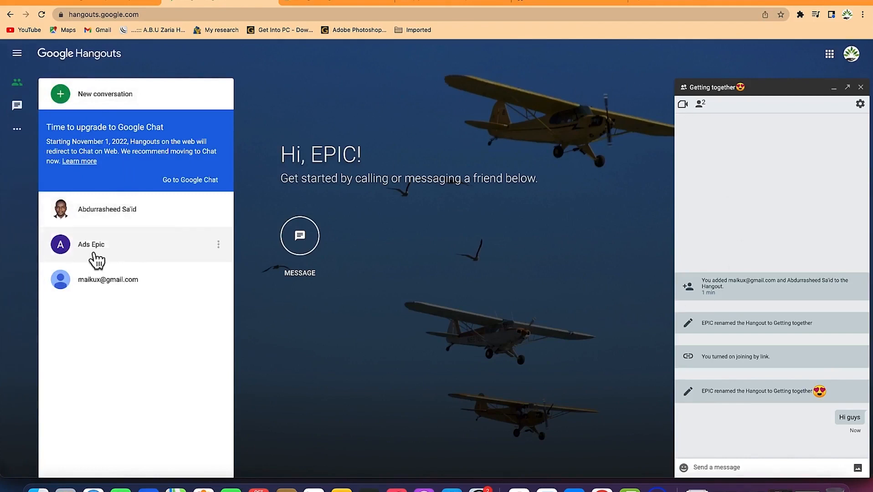
pyautogui.moveTo(117, 251)
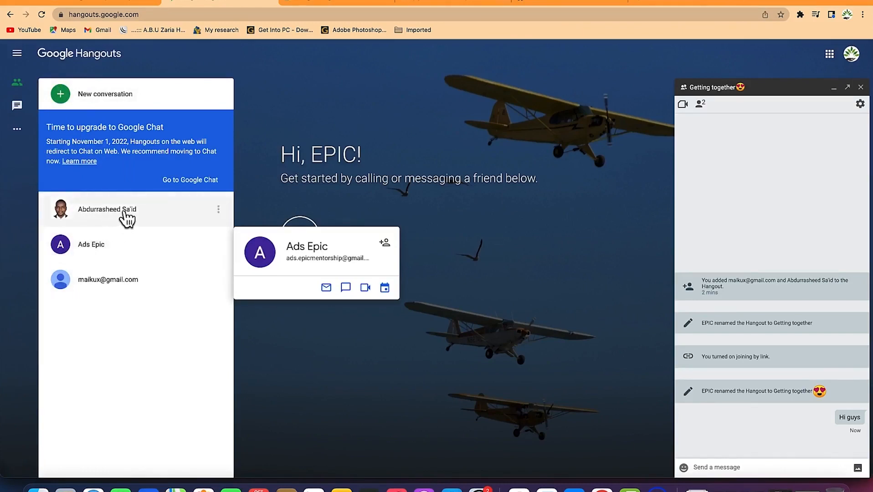
pyautogui.moveTo(130, 213)
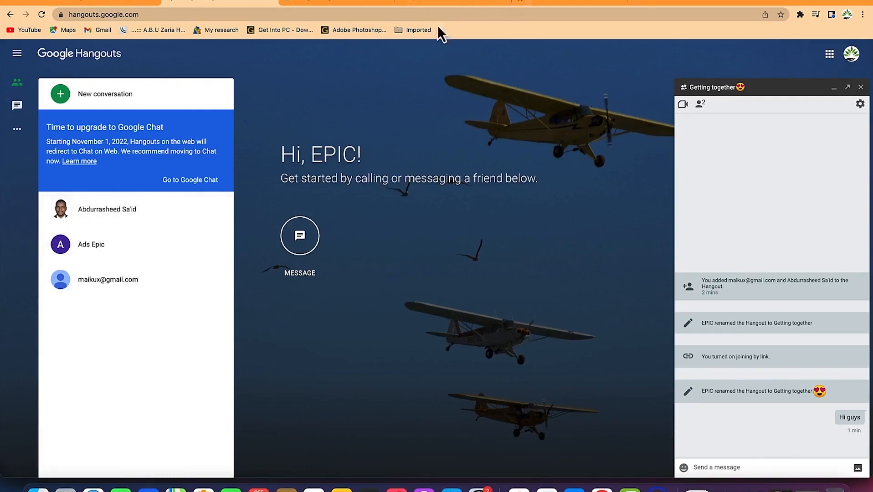
pyautogui.click(549, 6)
# Load Gmail by entering 'gmail' in the address bar.
pyautogui.click(534, 17)
pyautogui.write('gmail')
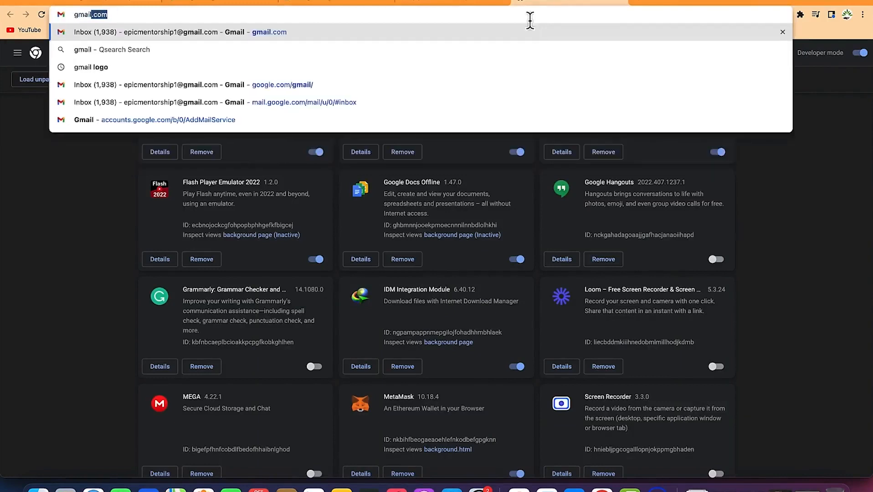
pyautogui.press('Return')
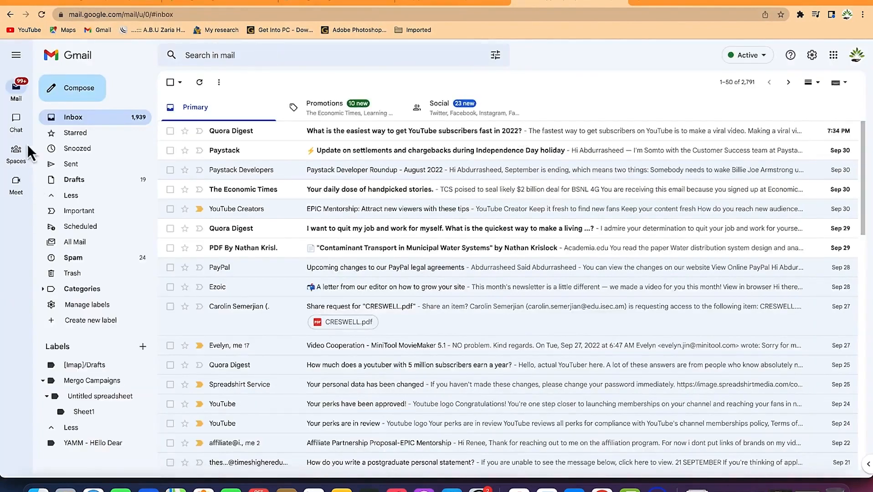
# Open and dismiss a new Chat, check the Active status options, and open a new tab.
pyautogui.moveTo(13, 124)
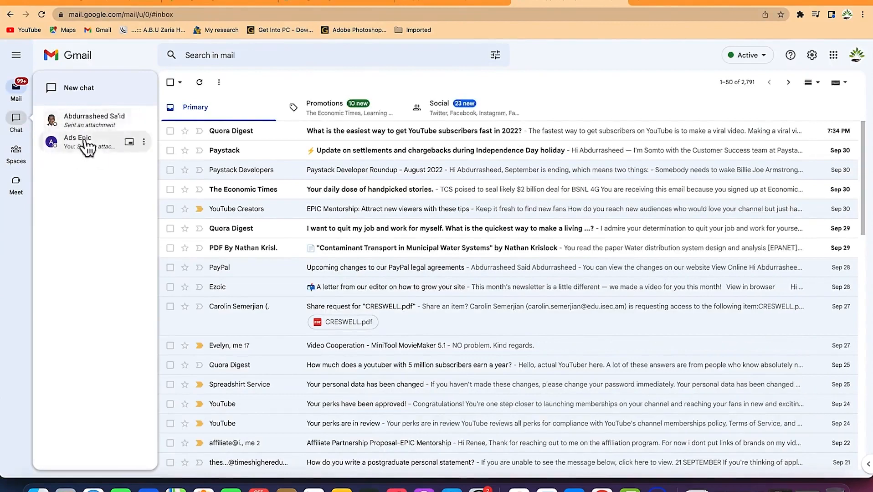
pyautogui.click(85, 93)
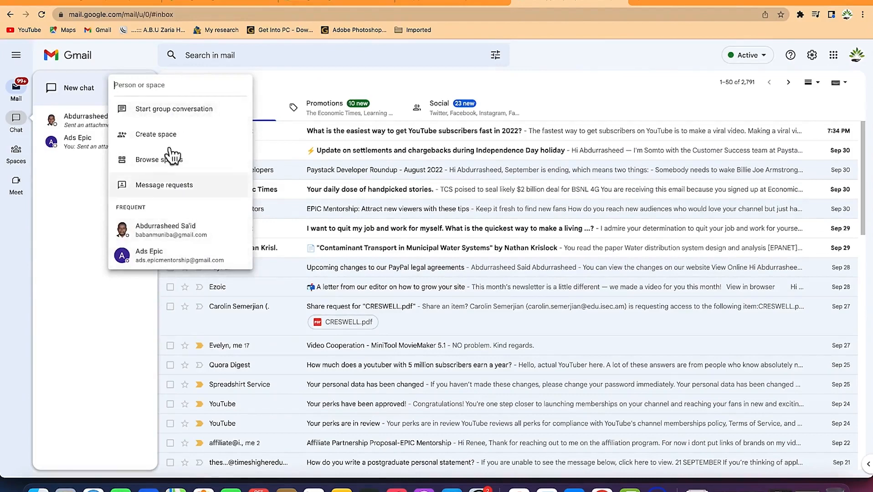
pyautogui.click(770, 63)
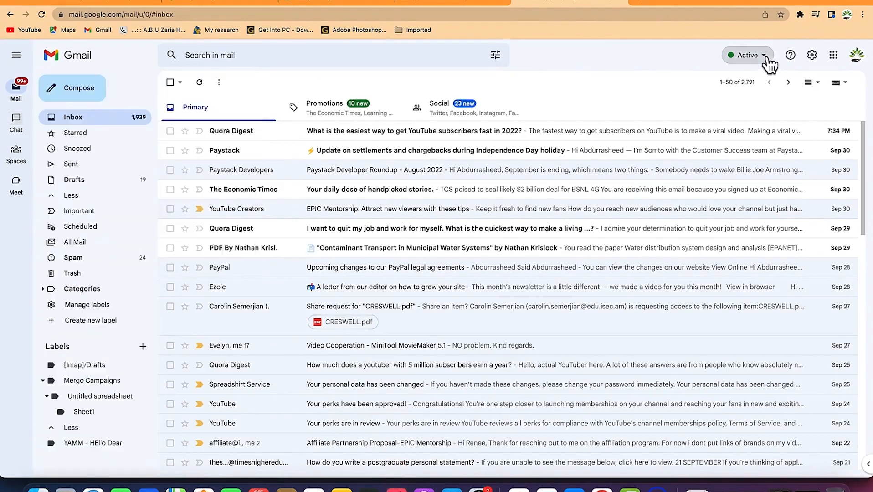
pyautogui.click(769, 58)
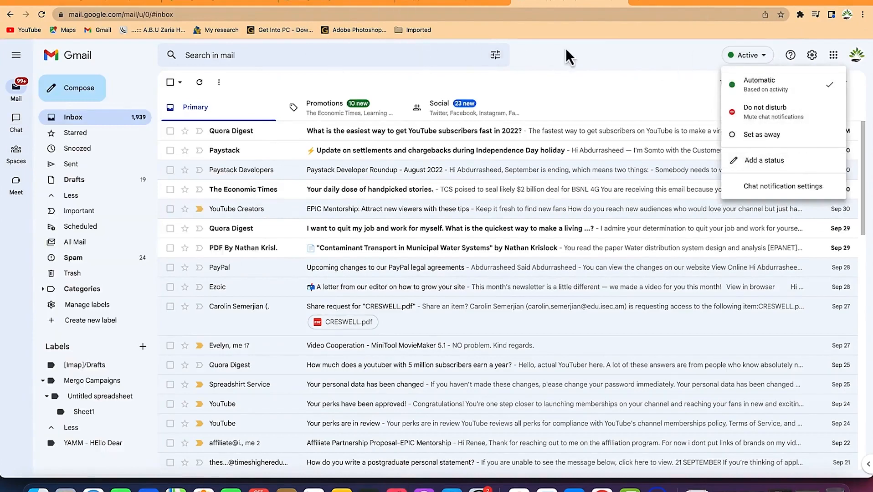
pyautogui.click(638, 6)
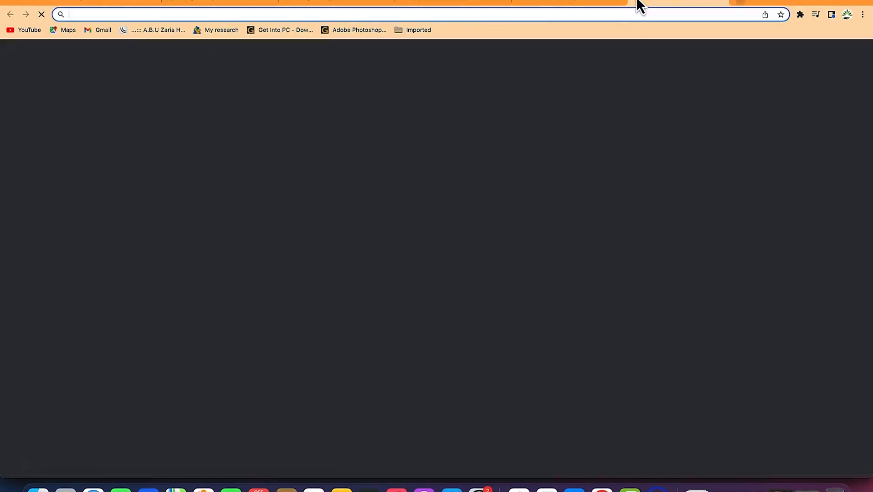
# Close the Getting together group chat, open a contact's one-to-one chat, and bring up the photo picker.
pyautogui.click(244, 2)
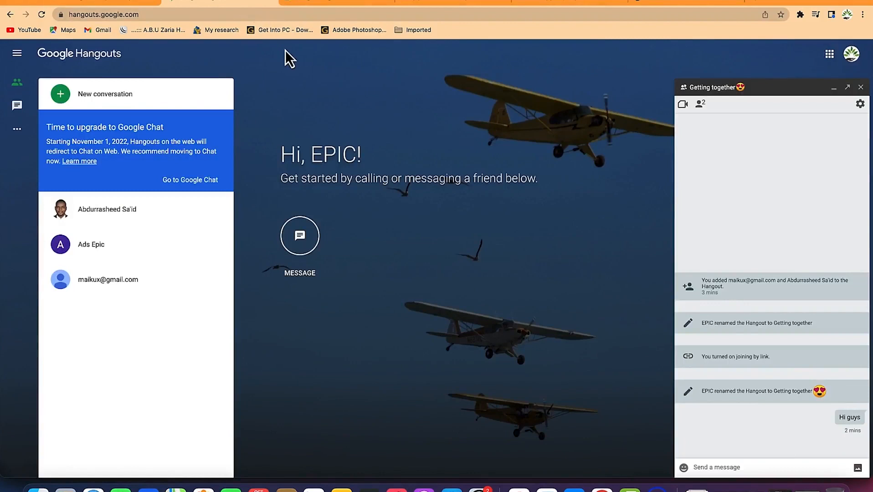
pyautogui.click(862, 87)
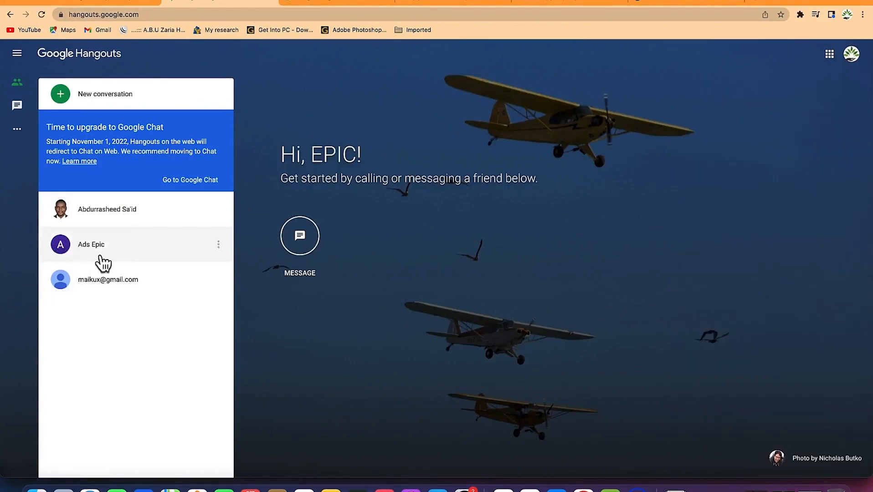
pyautogui.click(128, 211)
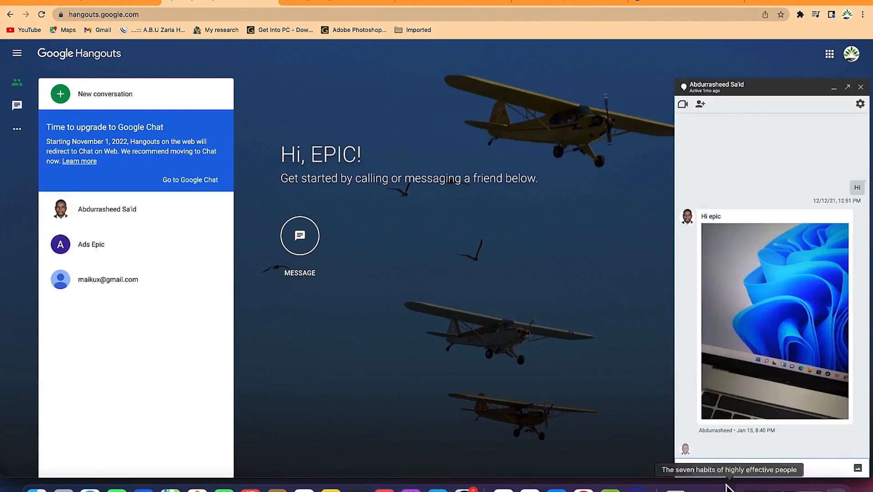
pyautogui.click(858, 470)
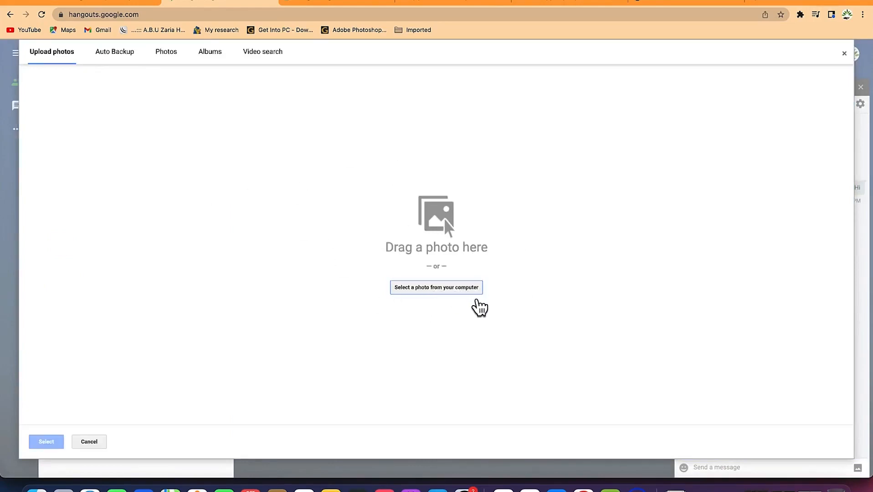
# Browse the picker, then attach the YouTube Partnership Program photo from the Seminars album.
pyautogui.click(116, 56)
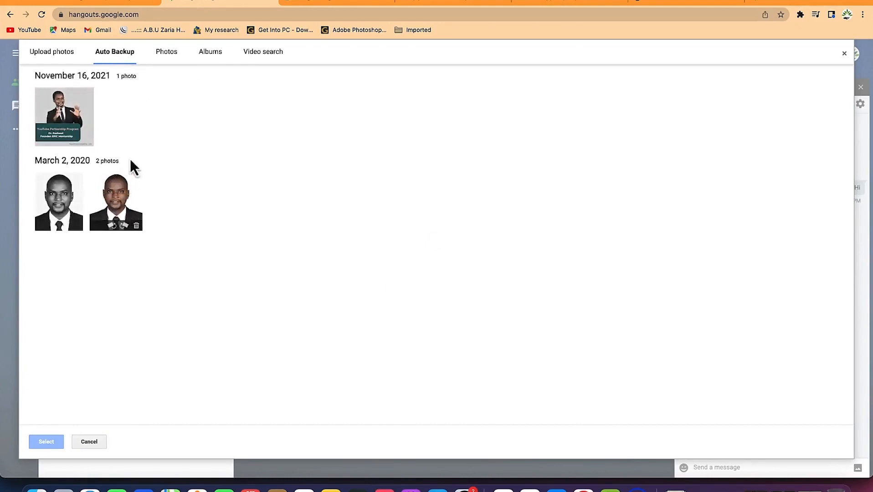
pyautogui.click(117, 217)
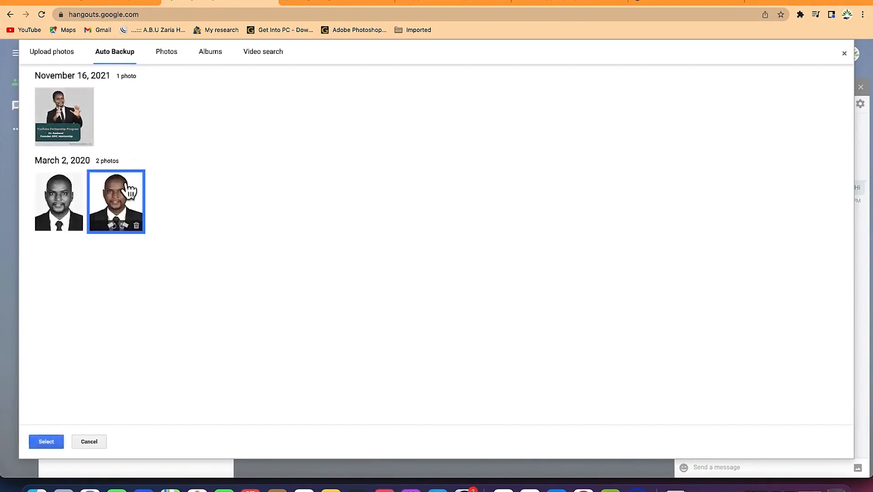
pyautogui.click(165, 52)
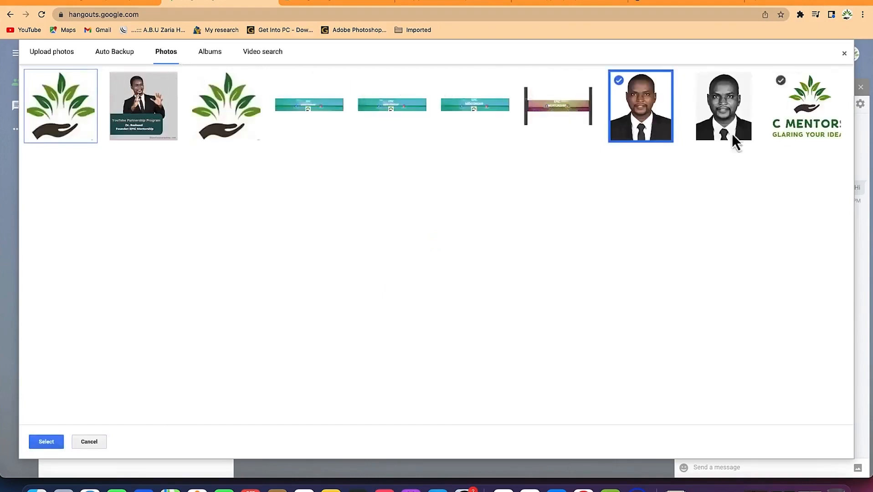
pyautogui.click(212, 52)
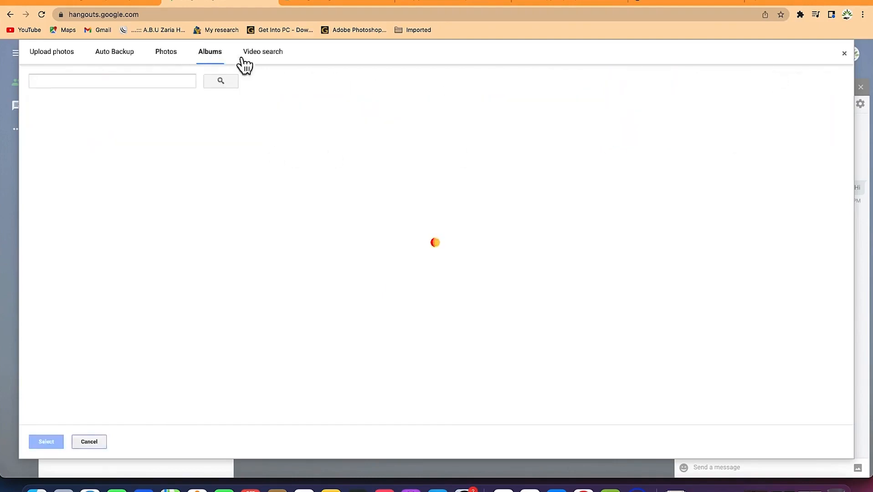
pyautogui.click(267, 63)
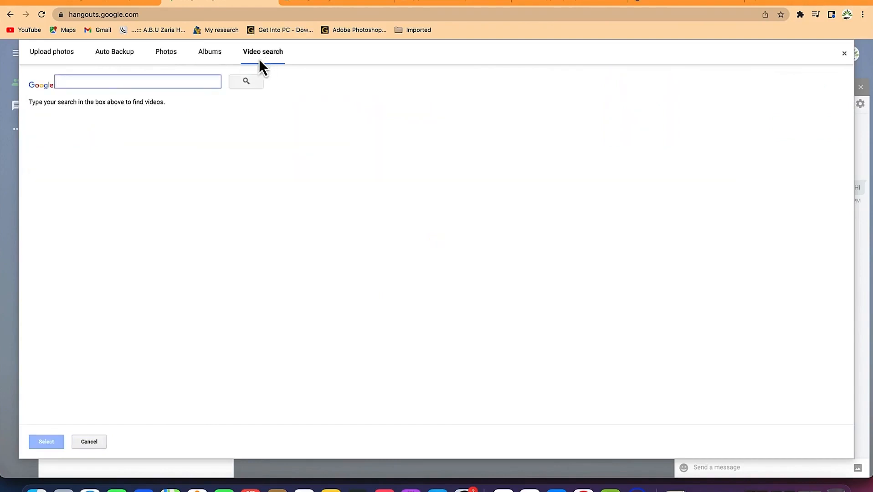
pyautogui.click(203, 56)
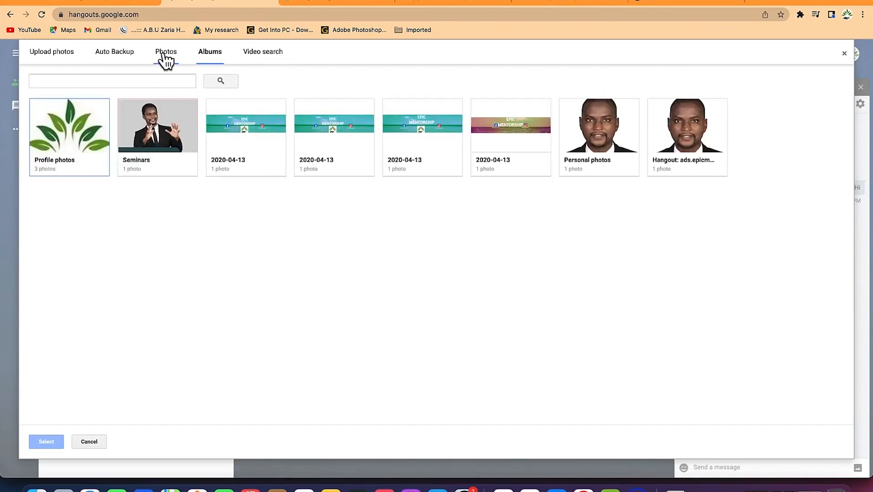
pyautogui.click(153, 137)
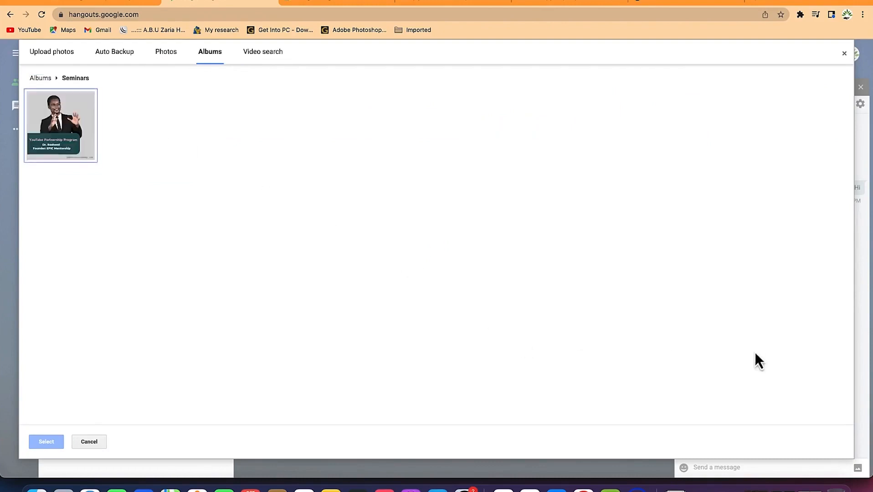
pyautogui.click(47, 143)
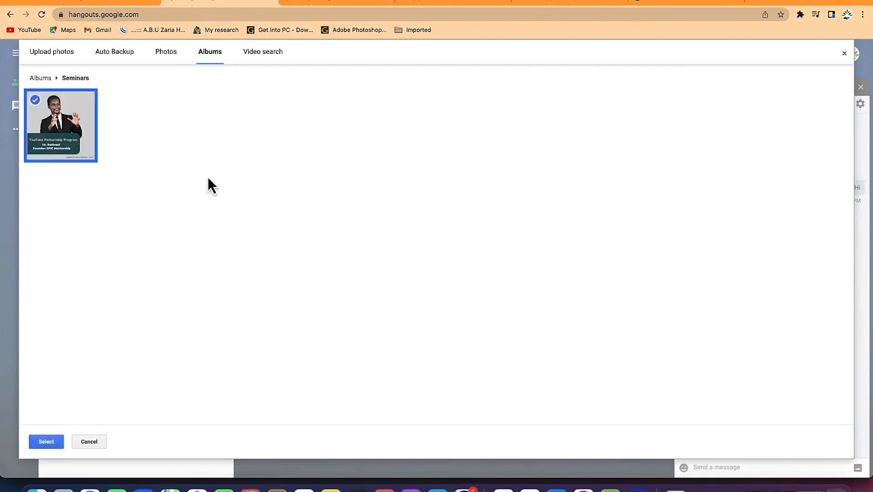
pyautogui.click(46, 442)
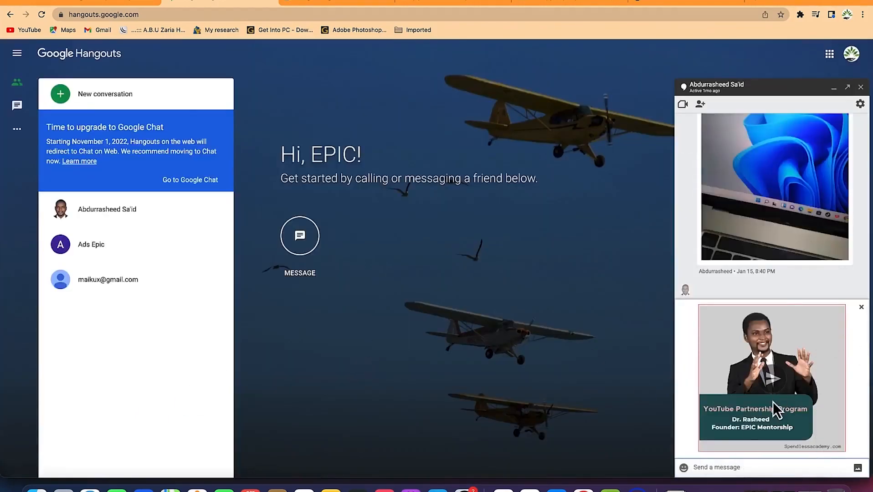
# Pop the one-to-one chat out, move its window to the screen centre, then dock it back.
pyautogui.click(849, 87)
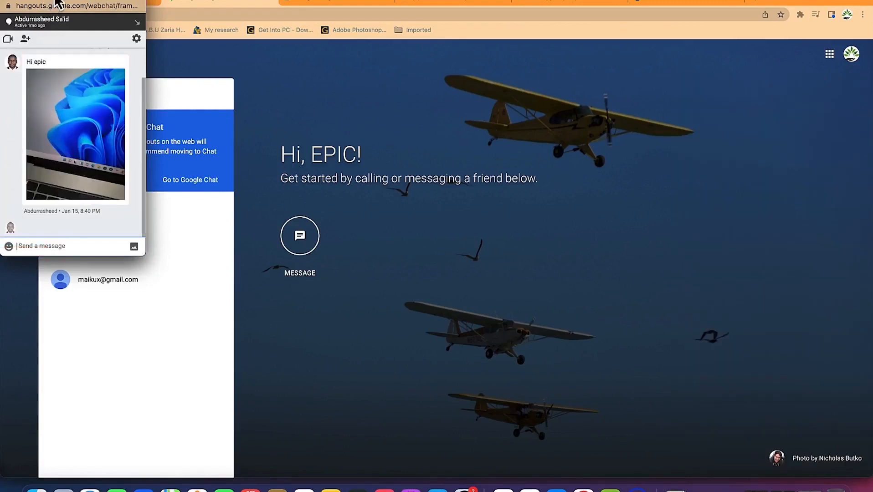
pyautogui.moveTo(59, 4); pyautogui.dragTo(411, 134)
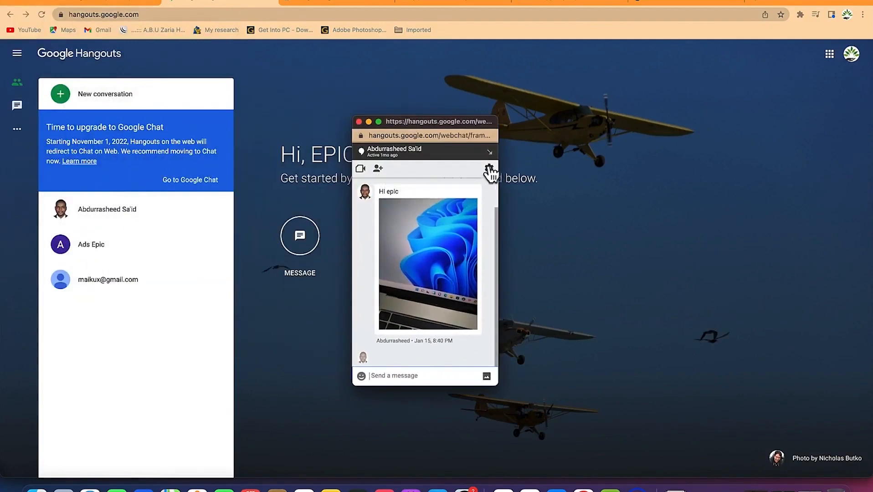
pyautogui.click(490, 153)
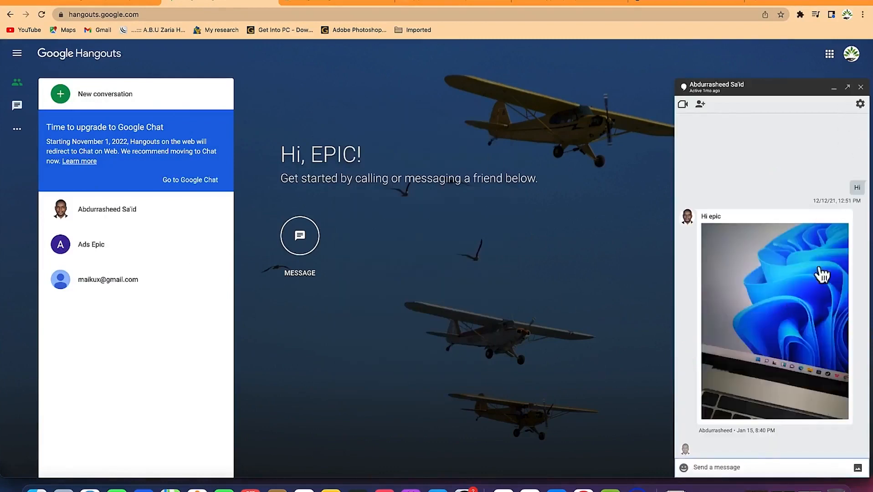
# Send a message of three oranges and a red balloon emoji, then open the conversation's options.
pyautogui.click(684, 469)
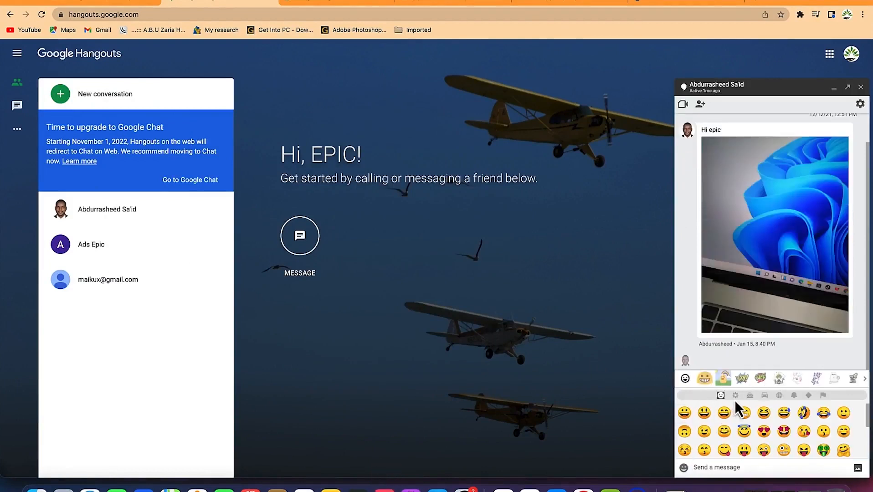
pyautogui.click(750, 395)
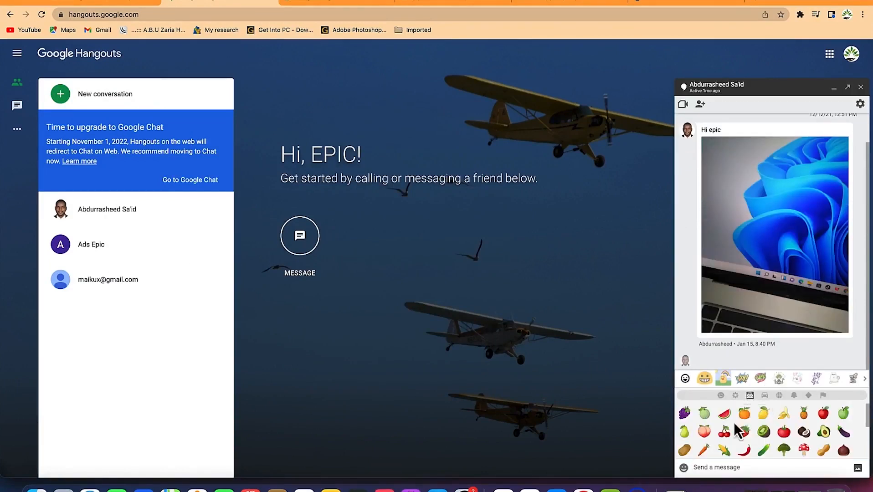
pyautogui.doubleClick(744, 414)
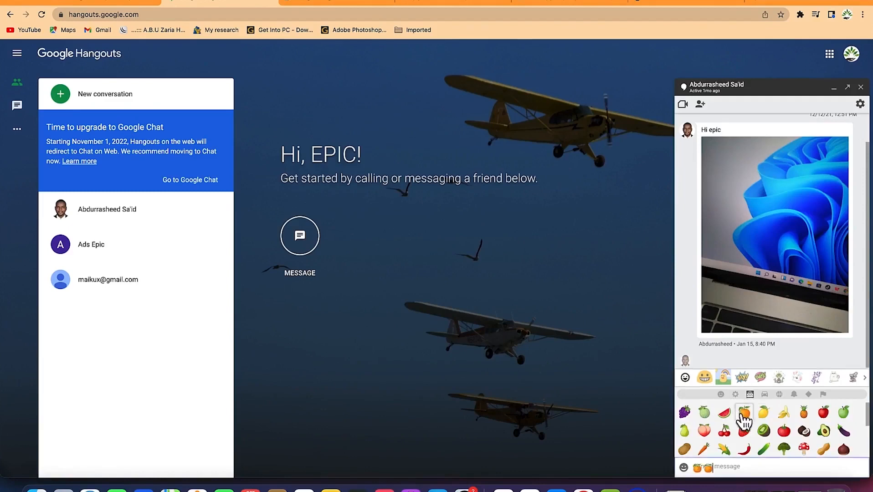
pyautogui.click(782, 396)
pyautogui.click(783, 414)
pyautogui.press('Return')
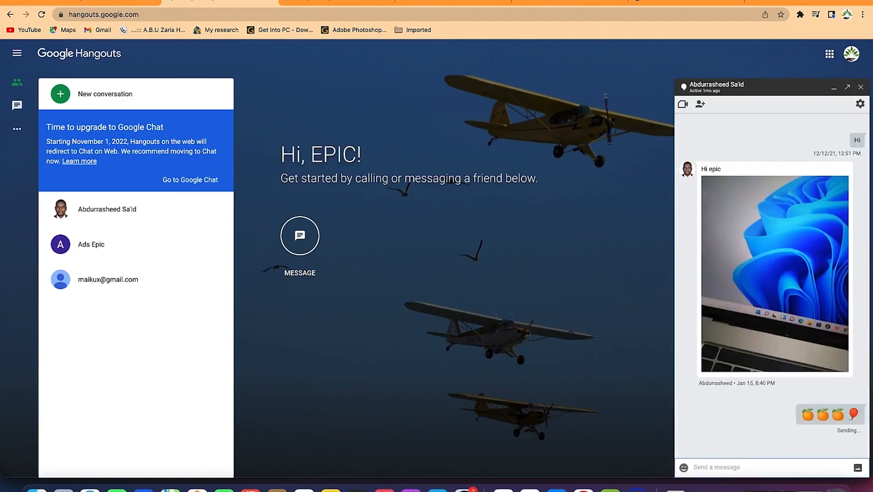
pyautogui.click(861, 104)
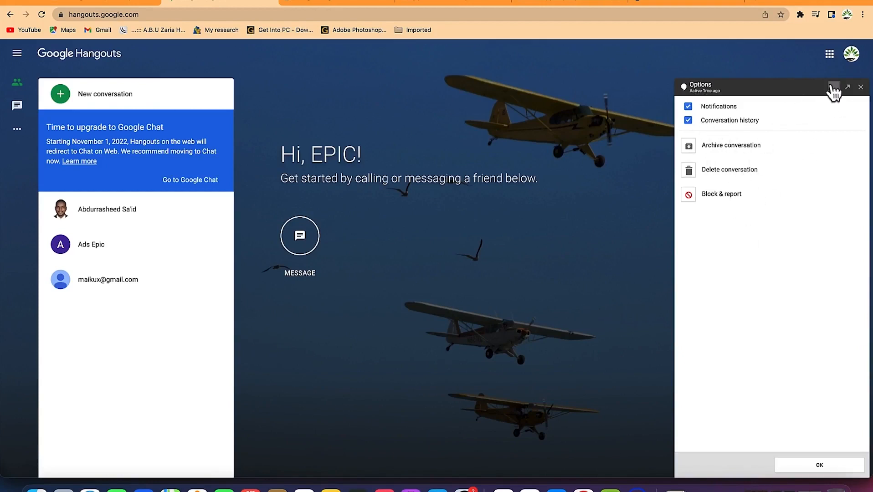
# Close the one-to-one conversation's Options panel.
pyautogui.click(860, 88)
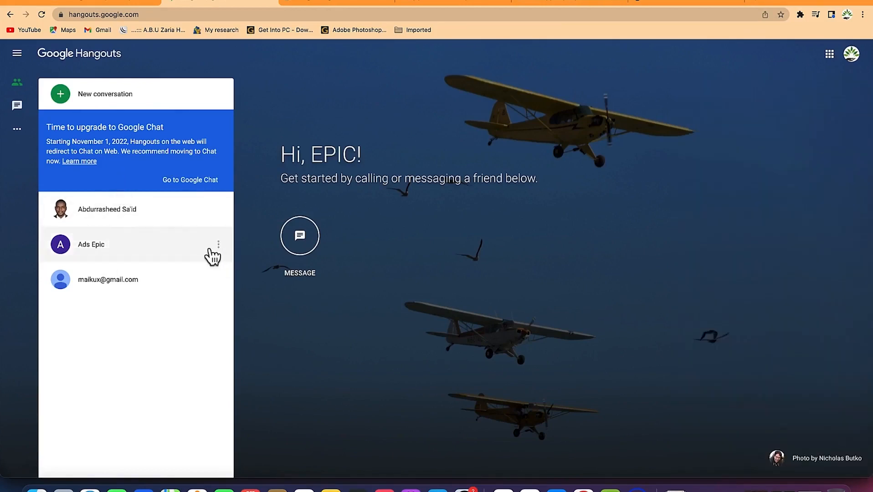
pyautogui.moveTo(219, 248)
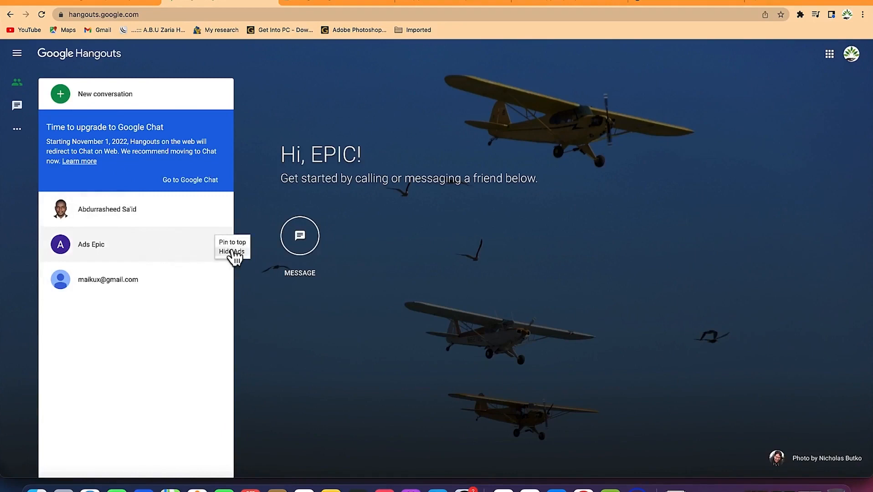
pyautogui.moveTo(159, 210)
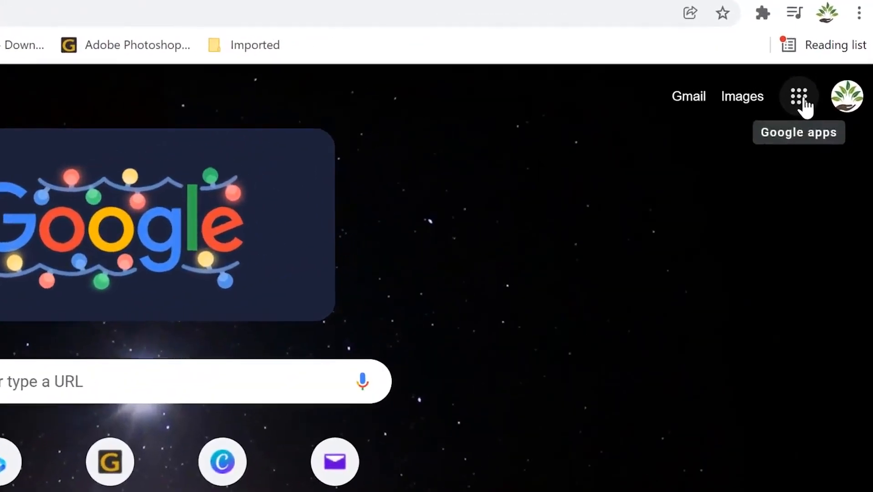
# Open Google Calendar from the apps grid and discard a draft Tuesday 5 AM event.
pyautogui.click(802, 105)
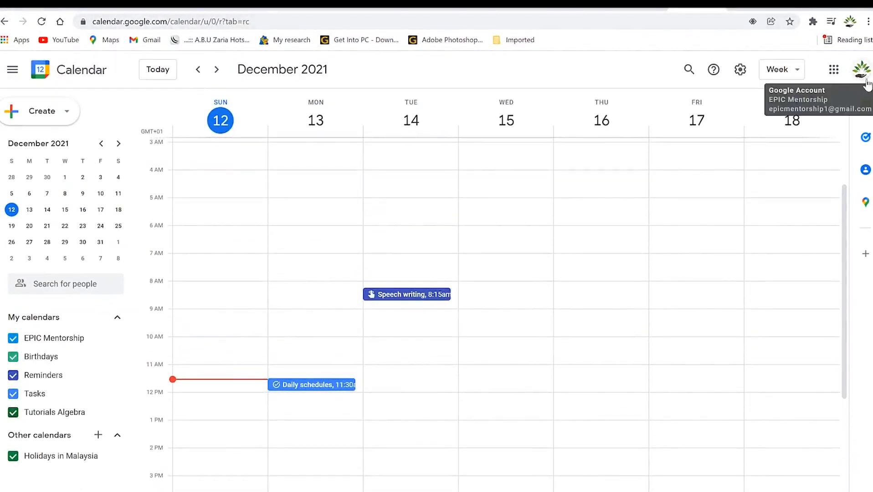
pyautogui.click(398, 211)
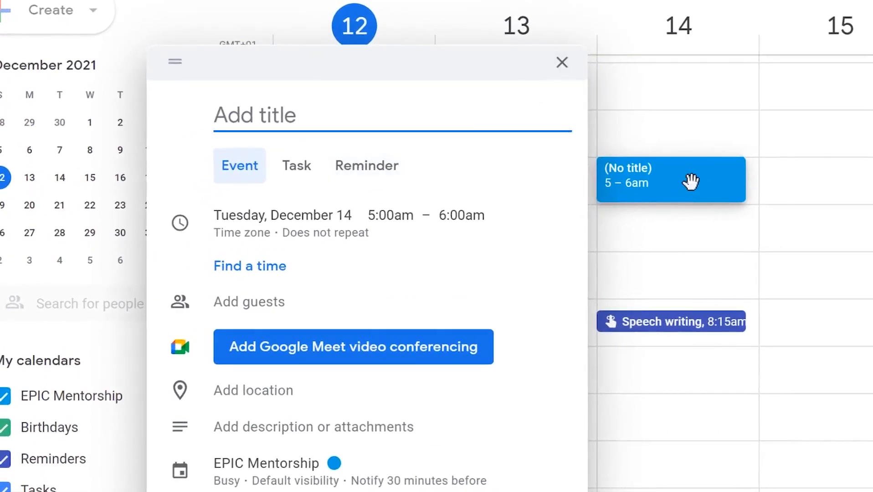
pyautogui.click(562, 62)
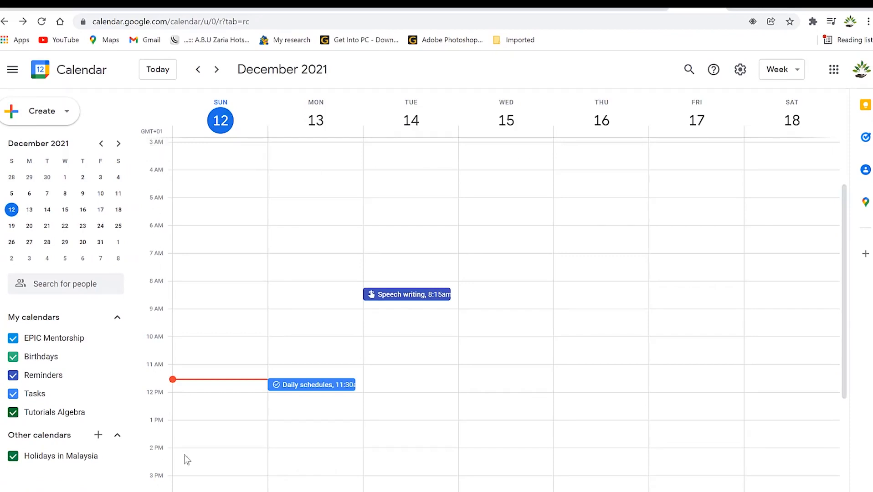
pyautogui.moveTo(847, 248); pyautogui.dragTo(850, 383)
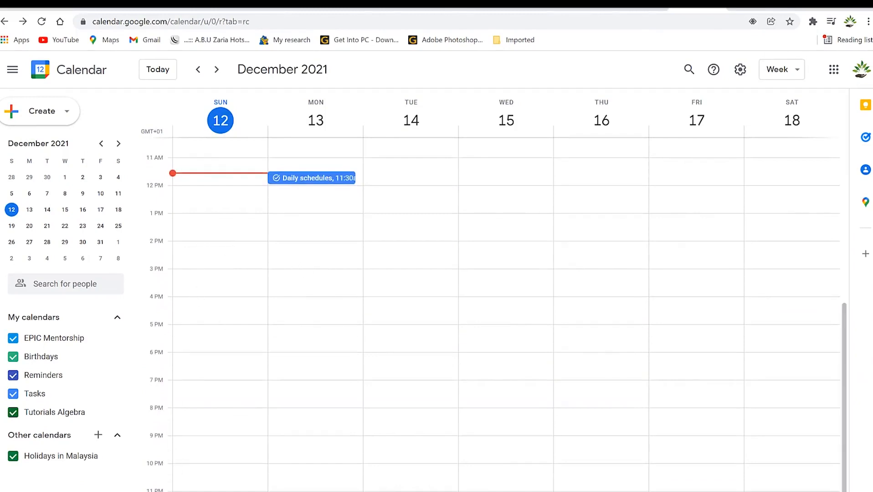
# Jump to the December 19–25, 2021 week by picking the 22nd, then open the Create choices.
pyautogui.moveTo(844, 335); pyautogui.dragTo(849, 142)
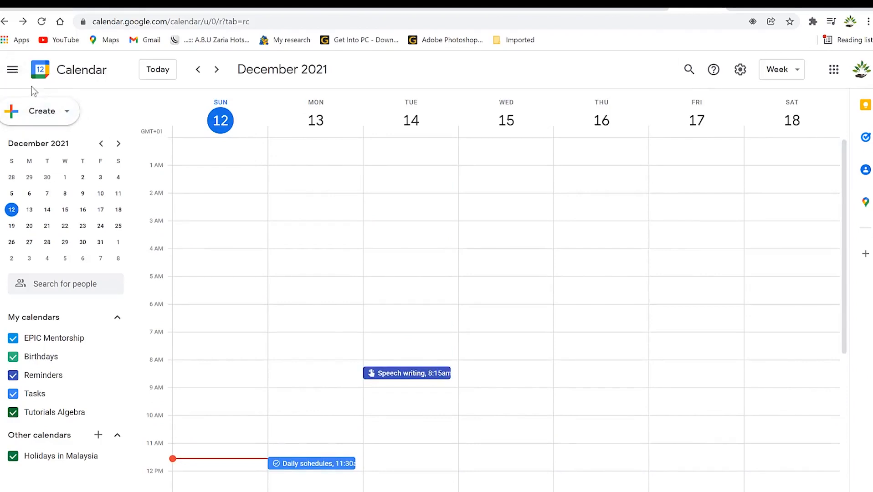
pyautogui.click(66, 112)
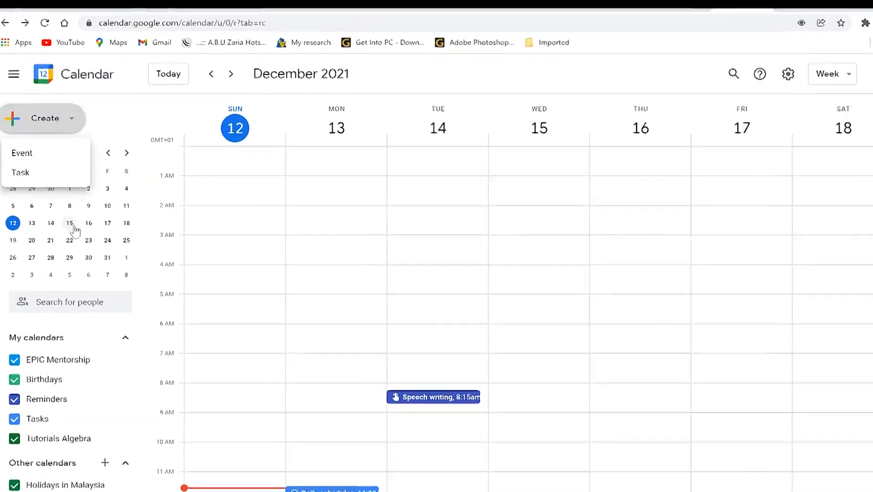
pyautogui.click(104, 122)
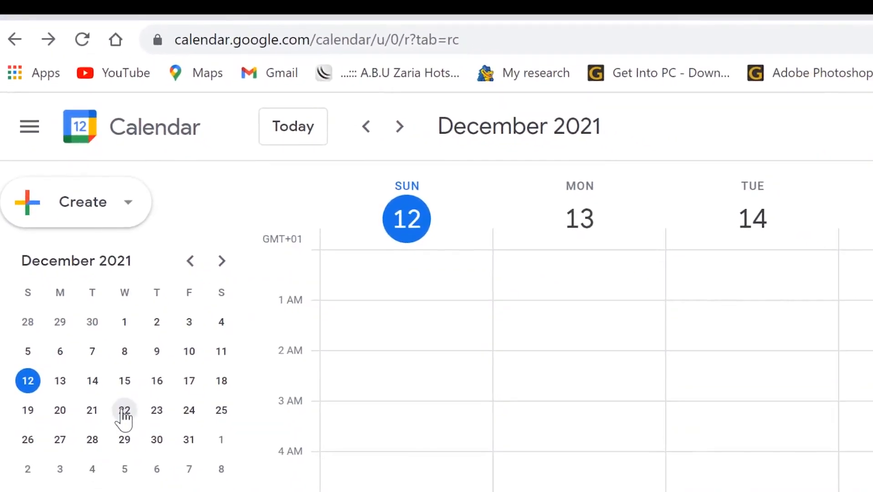
pyautogui.click(123, 411)
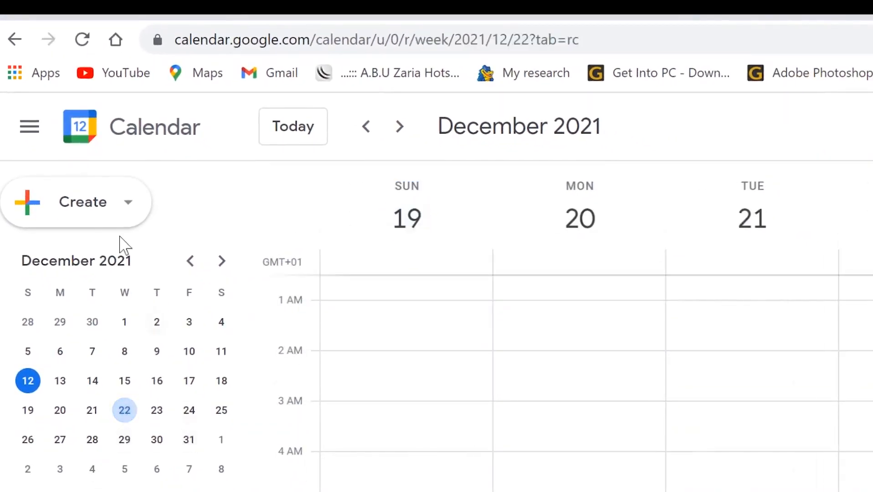
pyautogui.click(131, 217)
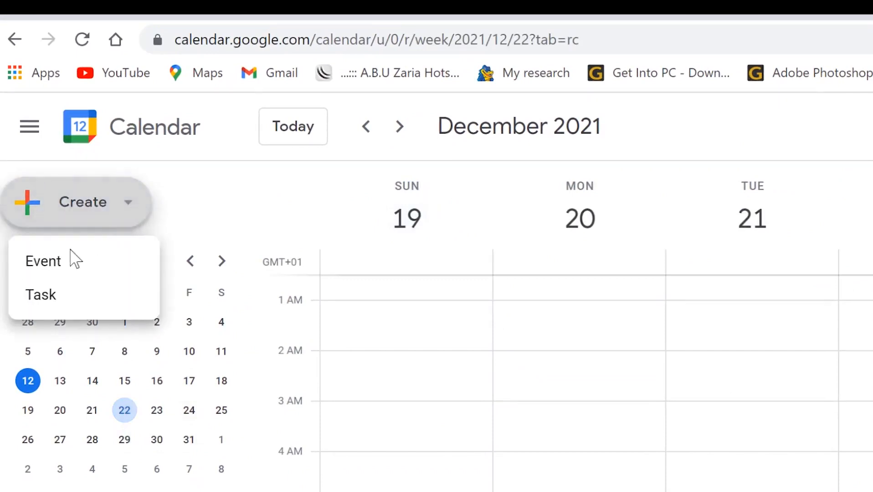
# Create a new event titled 'Toastamsters Meeting' starting at 7:15pm.
pyautogui.click(61, 265)
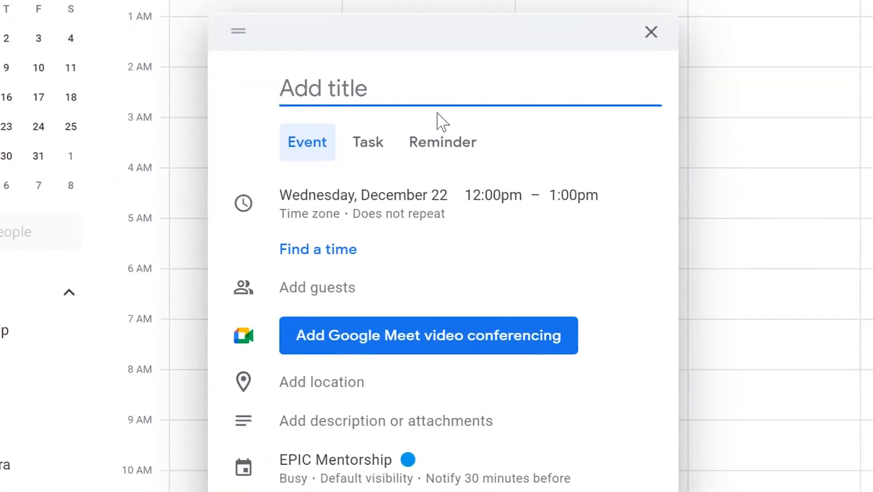
pyautogui.write('Toastamsters')
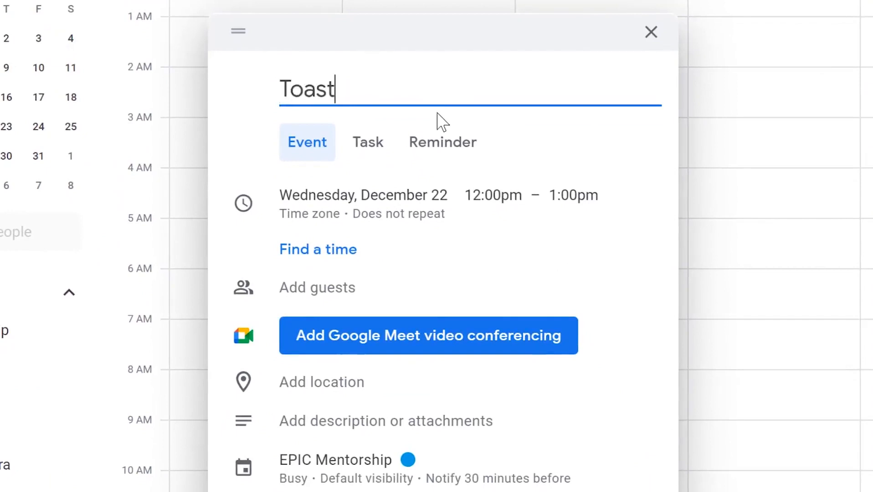
pyautogui.write(' Meeting')
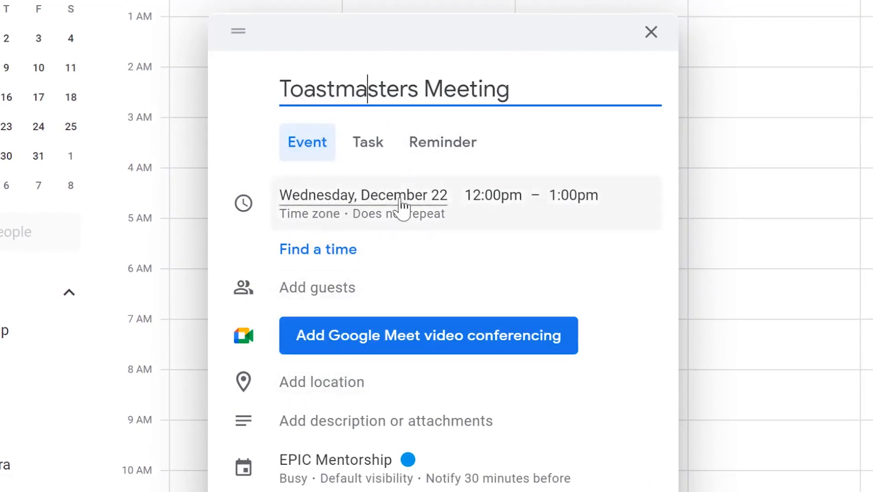
pyautogui.click(496, 205)
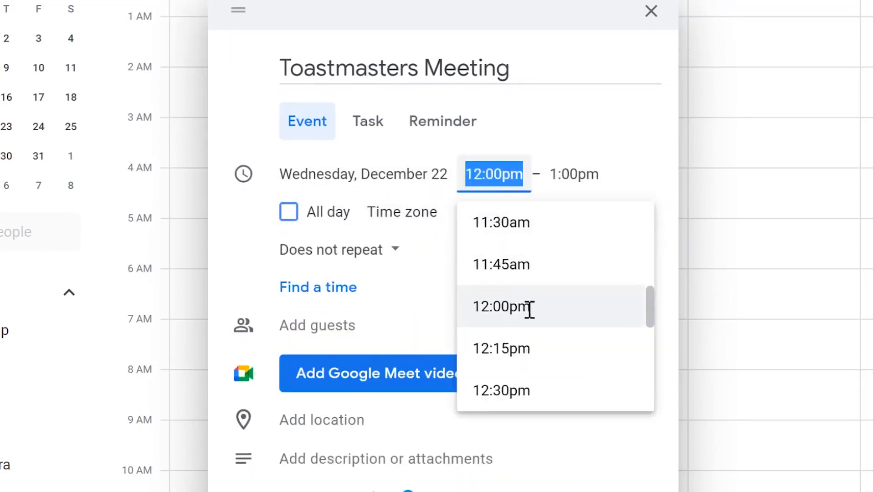
pyautogui.scroll(-10, 526, 303)
pyautogui.click(523, 284)
# Set the meeting to end at 10:15pm in the GMT+01:00 West Africa Standard Time zone.
pyautogui.click(553, 174)
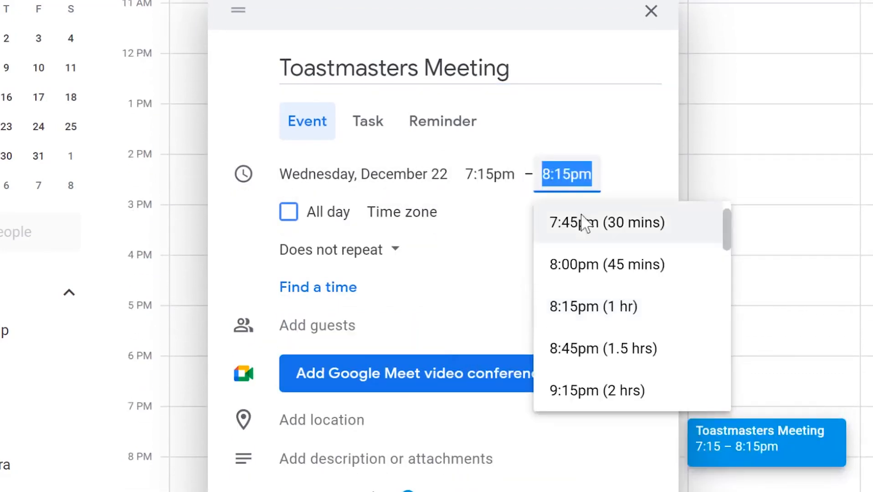
pyautogui.scroll(-5, 590, 355)
pyautogui.scroll(1, 596, 319)
pyautogui.click(599, 223)
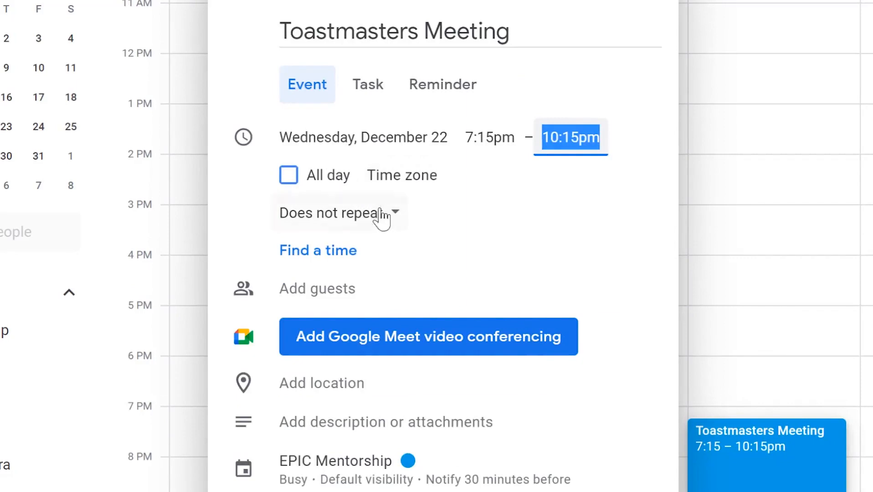
pyautogui.click(392, 183)
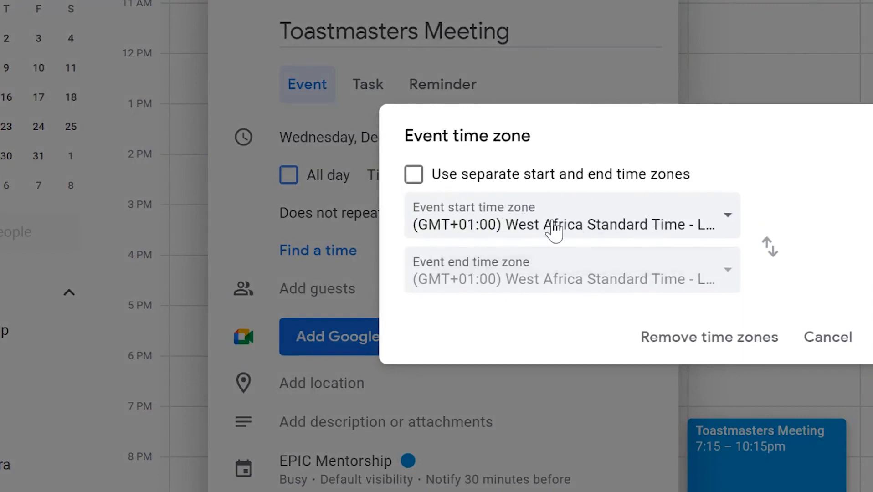
pyautogui.click(872, 337)
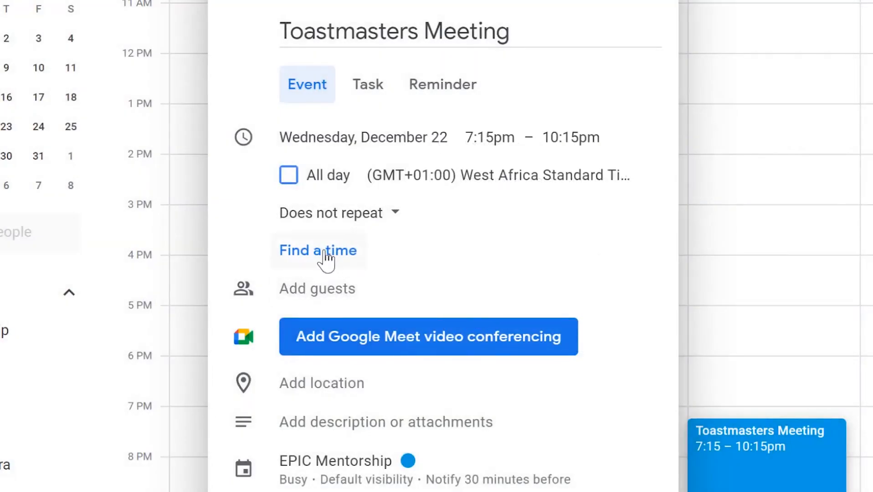
pyautogui.click(341, 280)
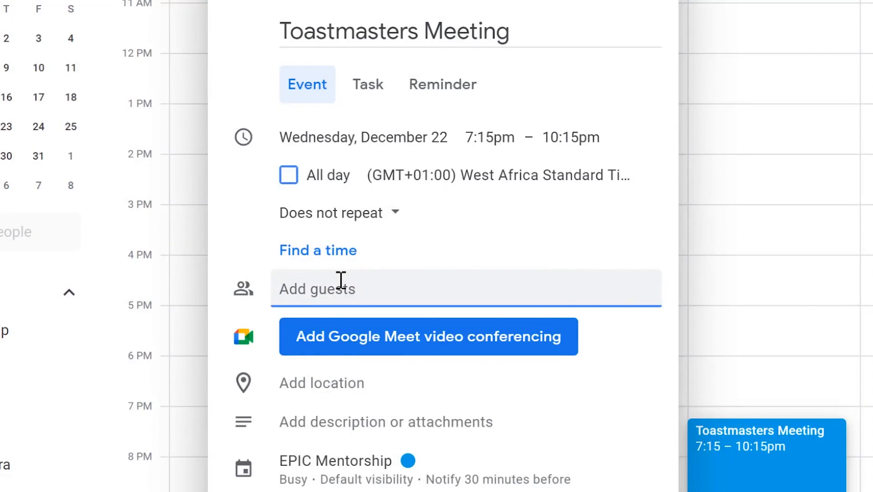
# Invite the suggested contact as a guest, dismiss the Meet notice, and expand Guest permissions.
pyautogui.write('babn')
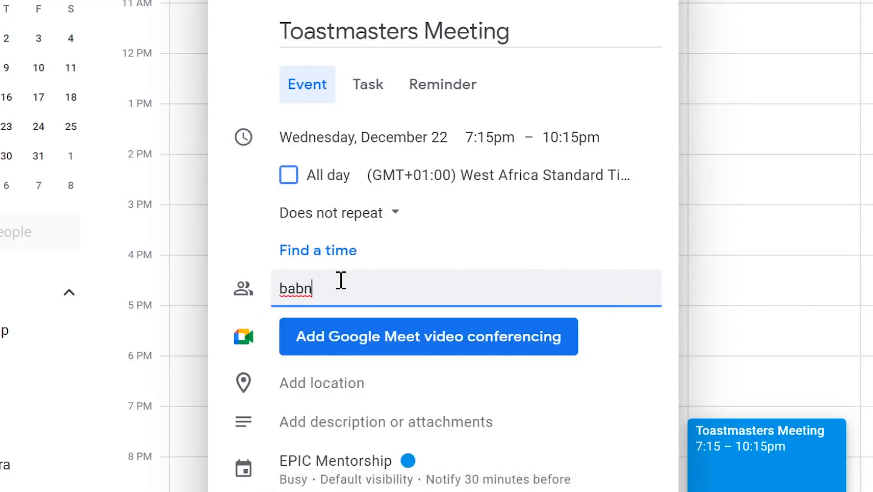
pyautogui.press('BackSpace')
pyautogui.write('a')
pyautogui.click(416, 361)
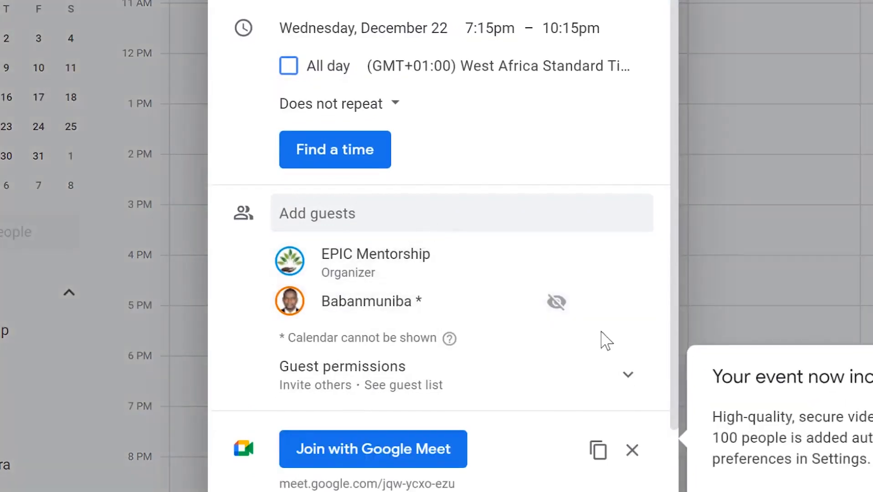
pyautogui.click(868, 487)
pyautogui.scroll(-2, 410, 282)
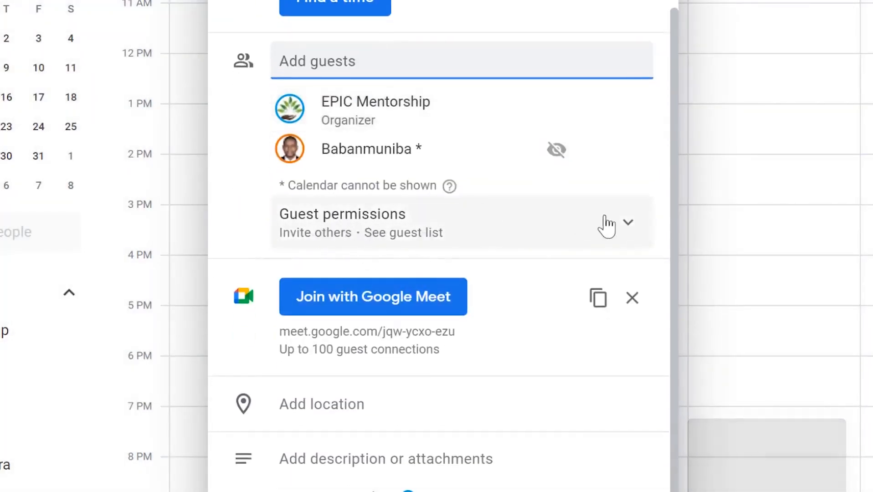
pyautogui.click(627, 226)
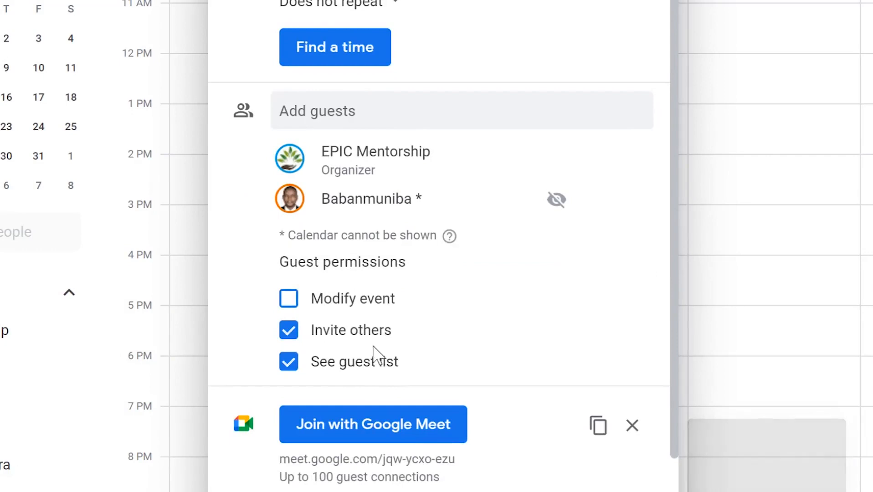
pyautogui.scroll(-3, 383, 349)
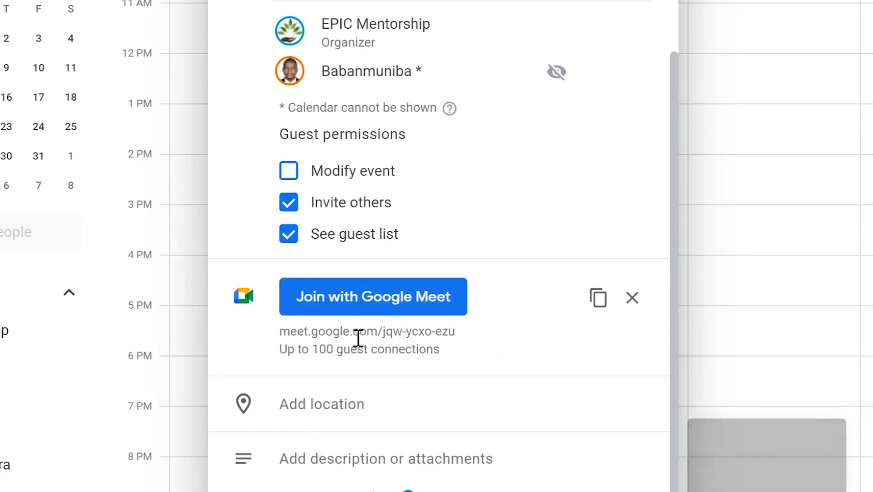
# Set the meeting location to 'Abuja, Nigeria' and start the meeting description.
pyautogui.moveTo(279, 333); pyautogui.dragTo(460, 336)
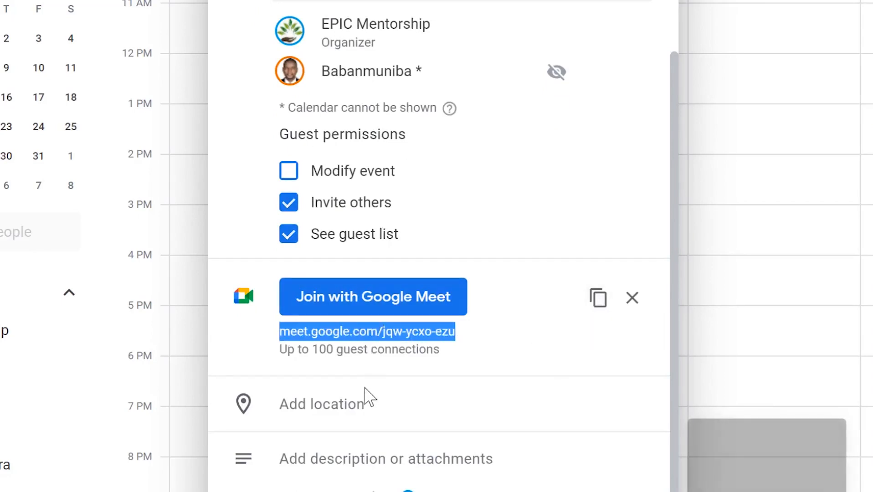
pyautogui.click(349, 404)
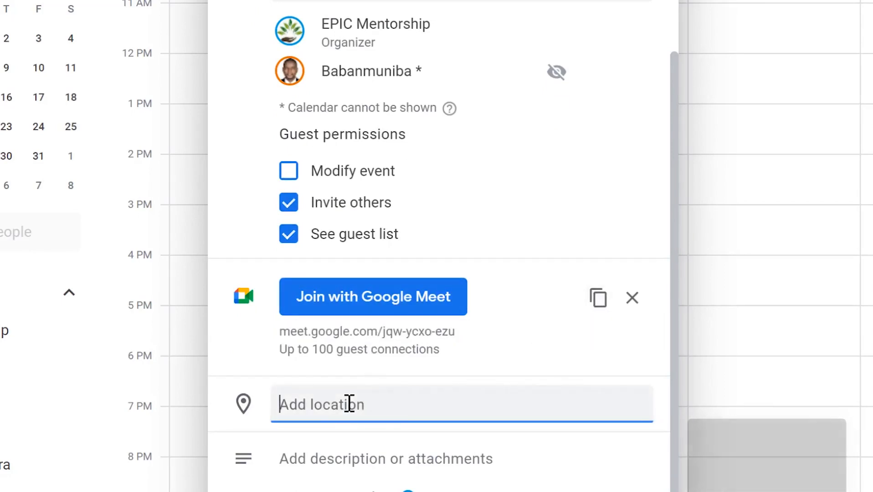
pyautogui.write('Abuja, Nigeria')
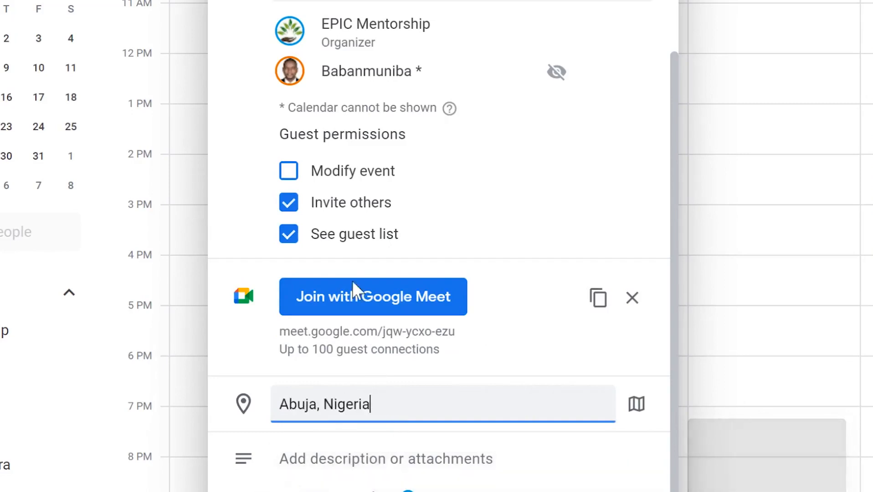
pyautogui.click(316, 473)
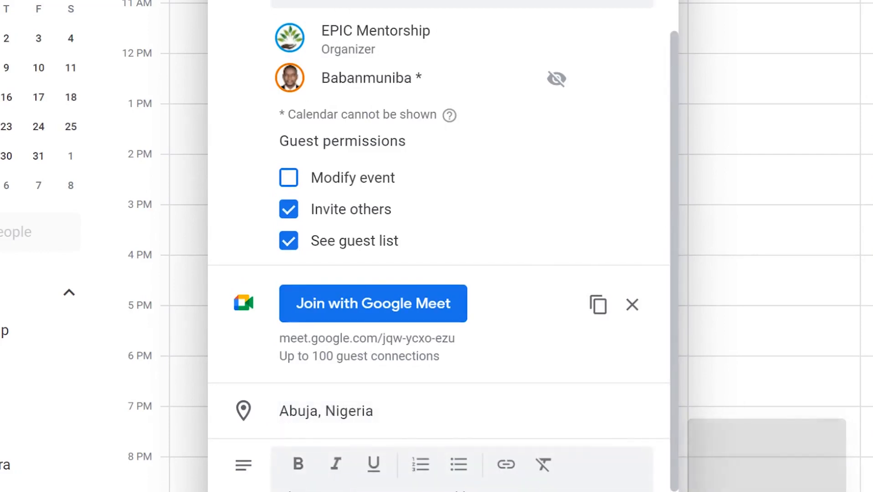
pyautogui.scroll(-2, 288, 474)
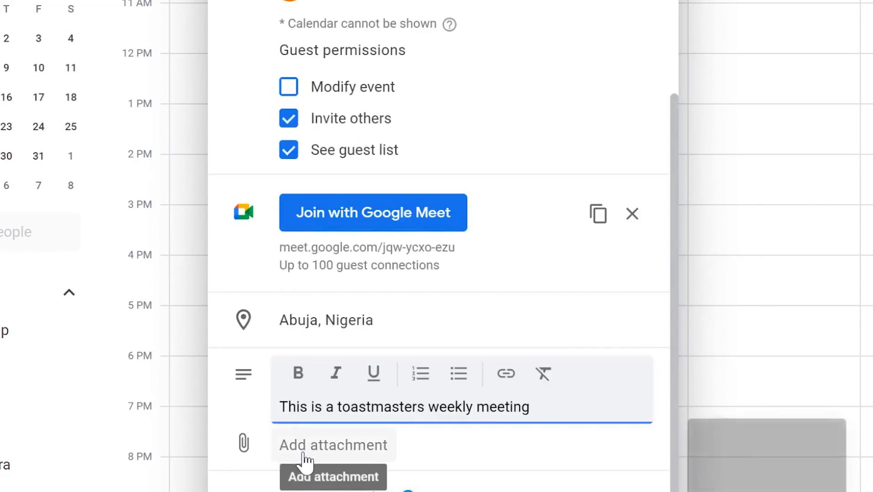
# Upload 'White and Blue Simple Grow Your Business Pinterest Pin.png' from Downloads as the meeting attachment.
pyautogui.click(304, 459)
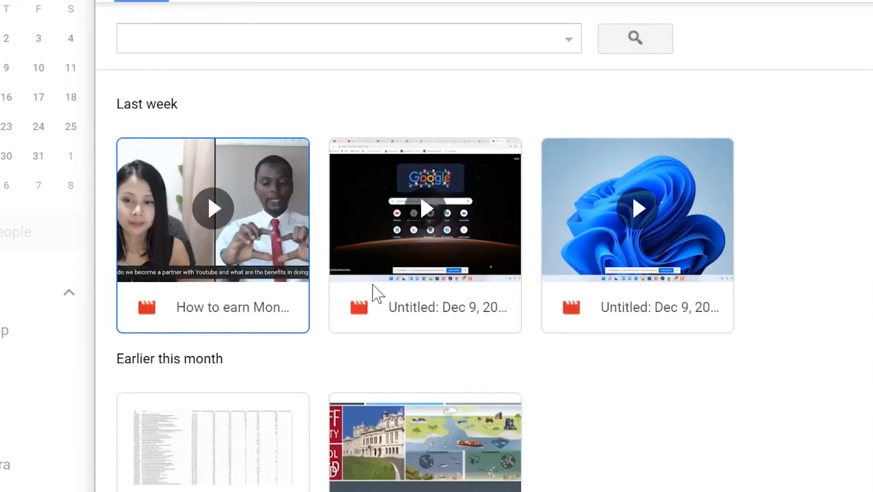
pyautogui.click(239, 1)
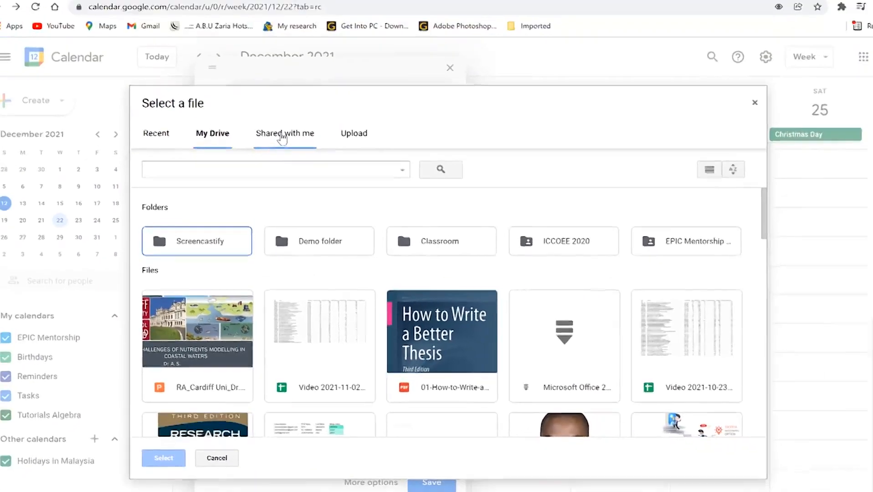
pyautogui.click(283, 138)
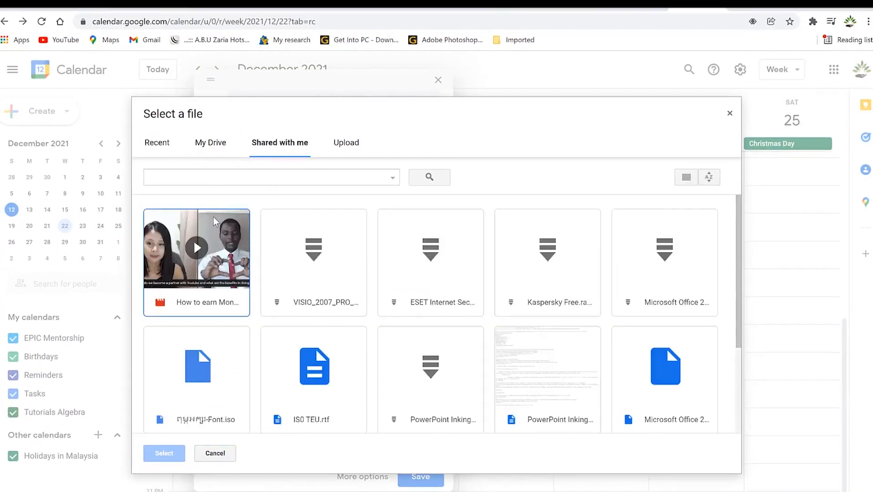
pyautogui.click(347, 145)
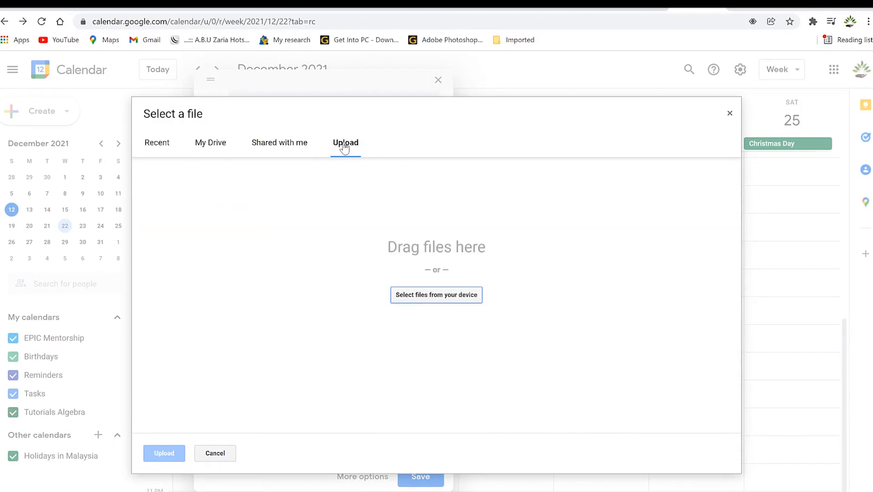
pyautogui.click(442, 295)
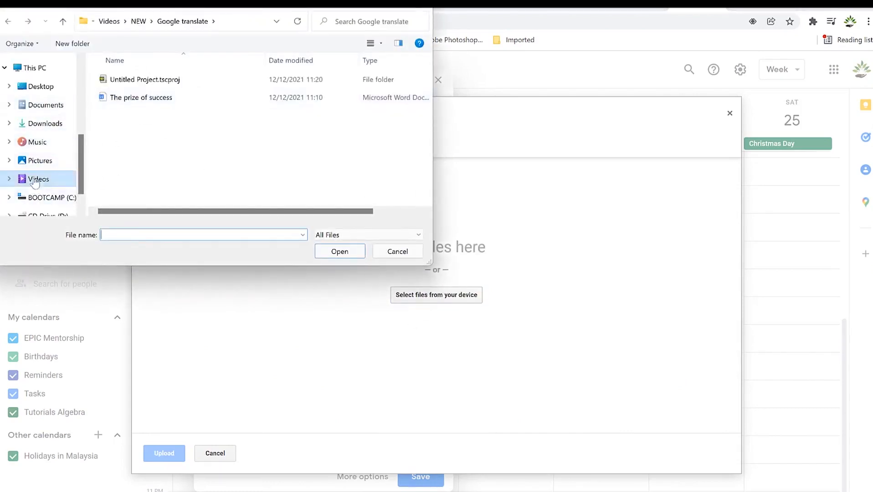
pyautogui.click(46, 123)
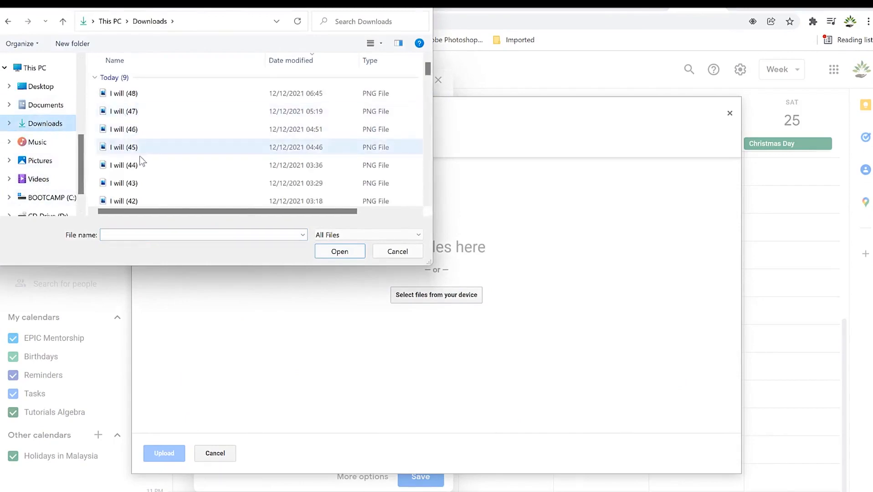
pyautogui.scroll(-2, 140, 161)
pyautogui.scroll(-6, 145, 173)
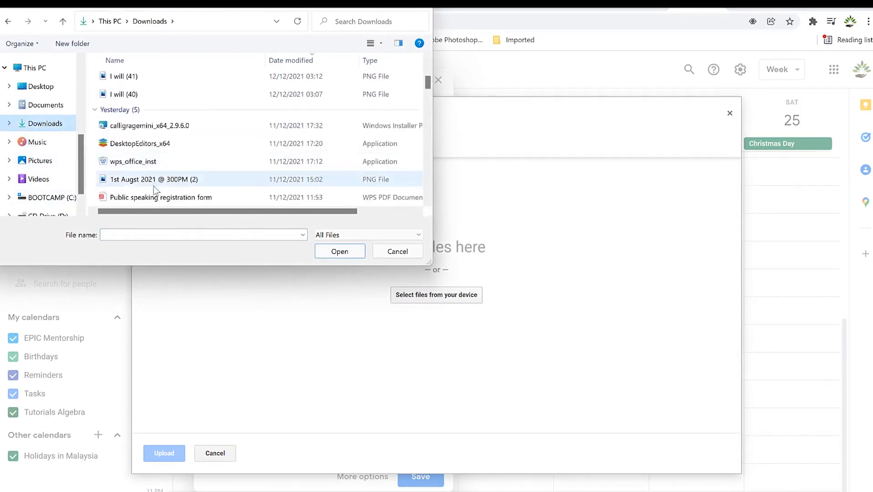
pyautogui.click(219, 150)
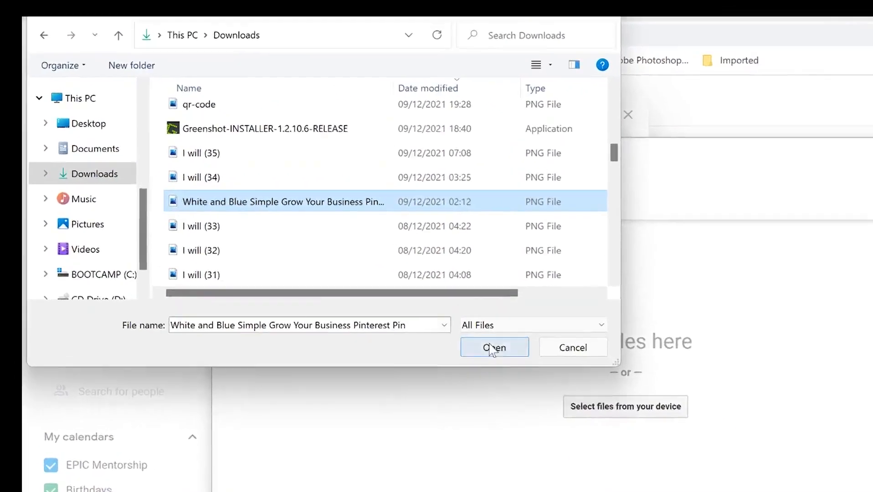
pyautogui.click(491, 349)
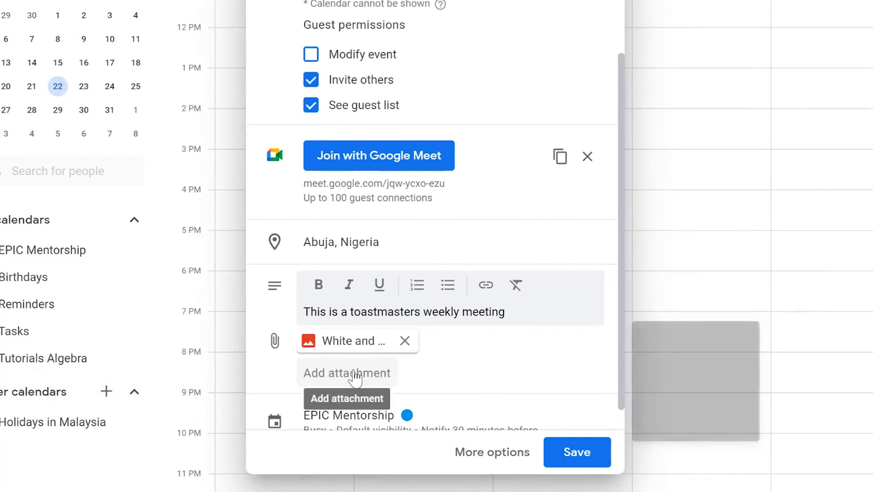
# Change the Toastmasters Meeting from Busy to Free, keeping EPIC Mentorship and default visibility.
pyautogui.scroll(-1, 424, 350)
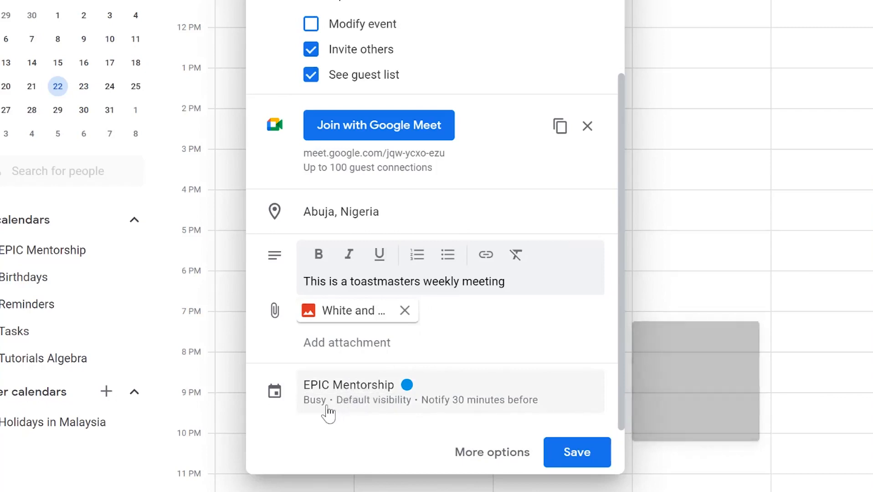
pyautogui.click(376, 392)
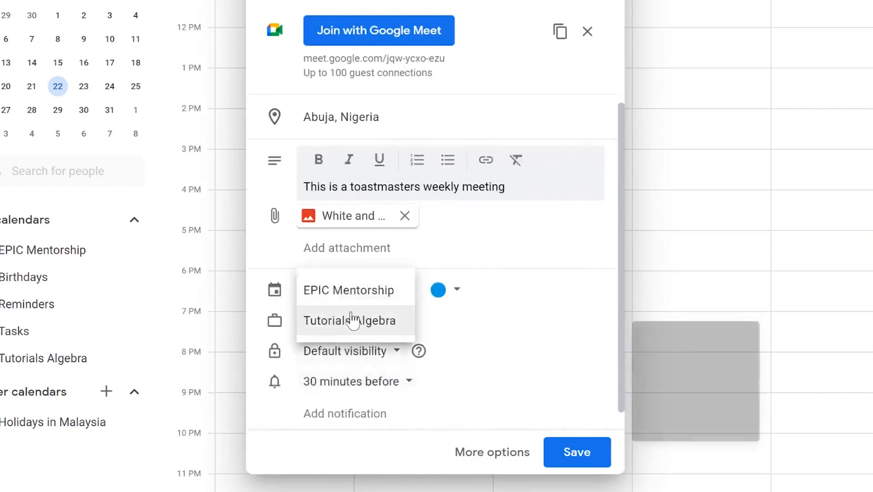
pyautogui.click(537, 348)
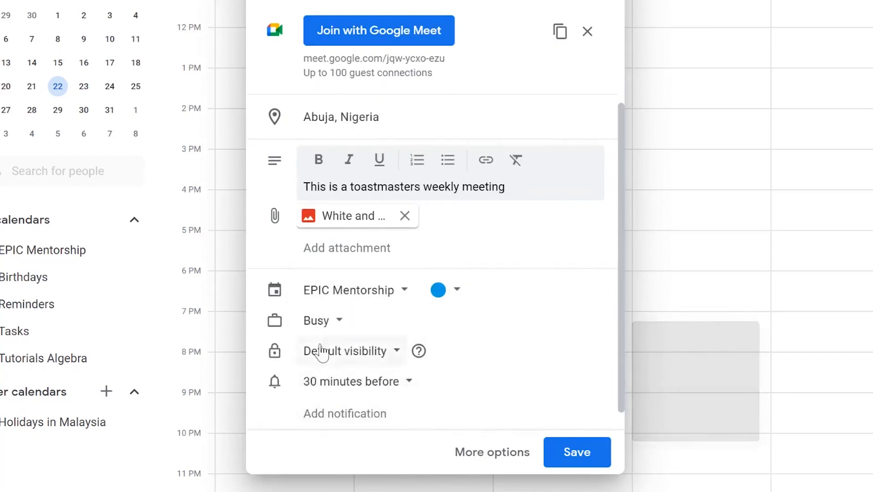
pyautogui.click(338, 327)
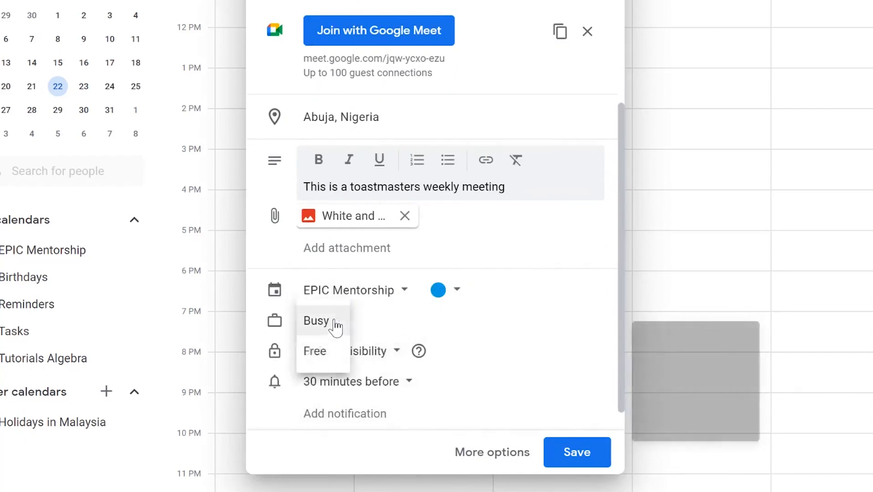
pyautogui.click(326, 360)
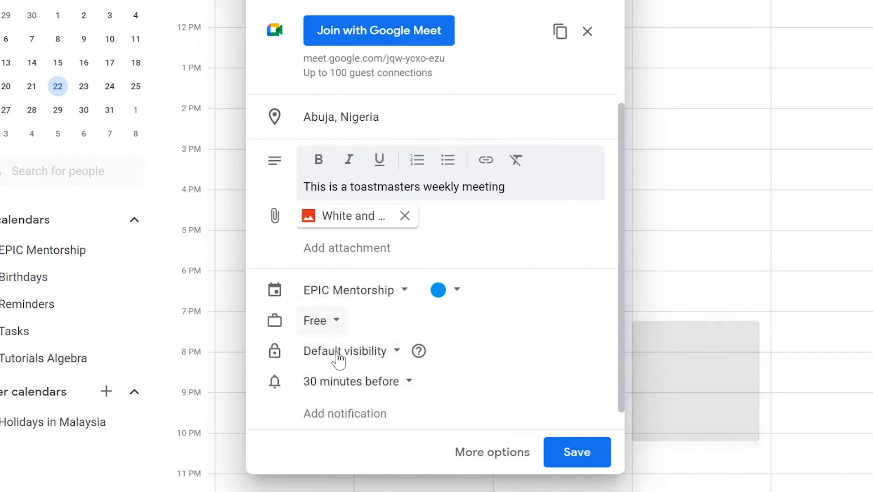
pyautogui.click(399, 352)
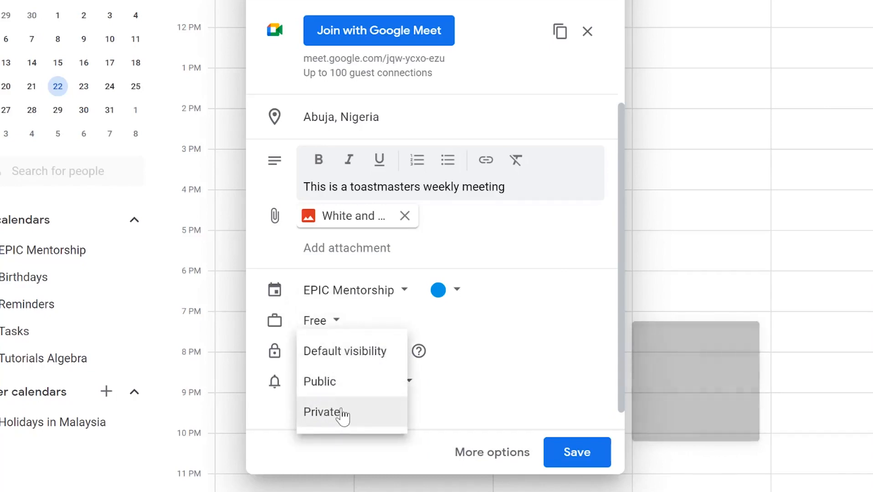
pyautogui.click(497, 365)
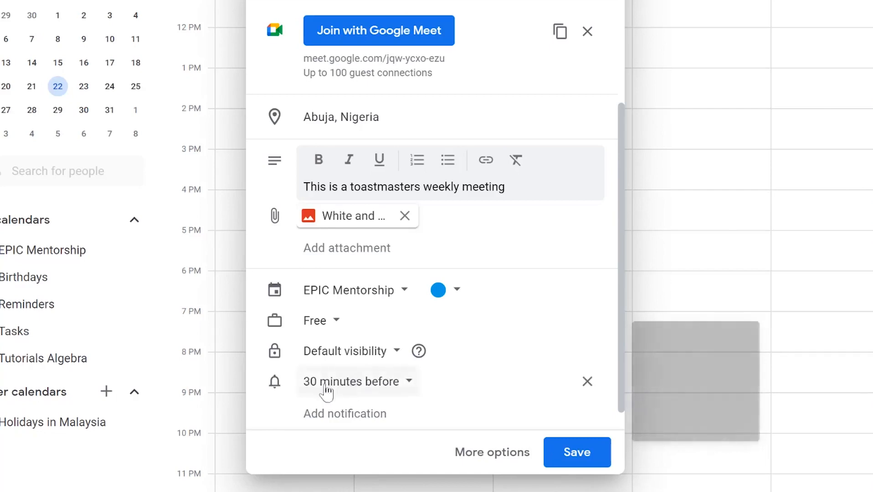
# Set the meeting reminder to 1 hour before and add a second 10-minute notification.
pyautogui.click(408, 385)
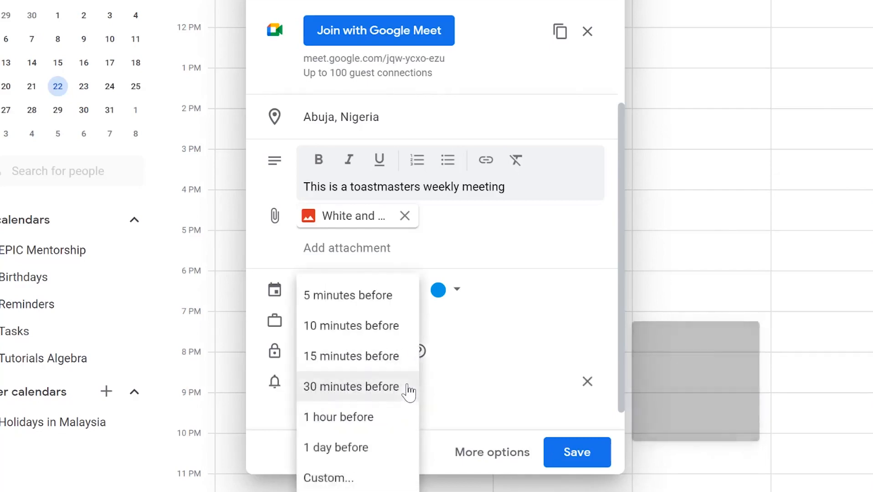
pyautogui.click(369, 422)
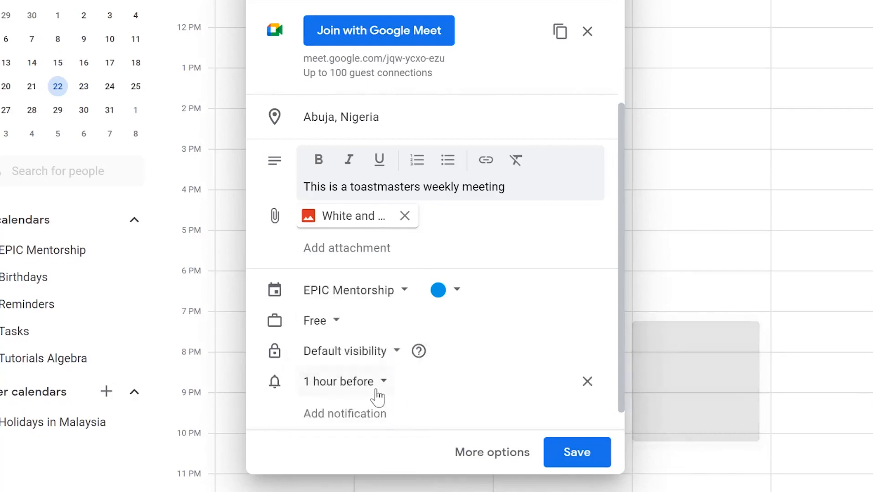
pyautogui.scroll(-1, 338, 358)
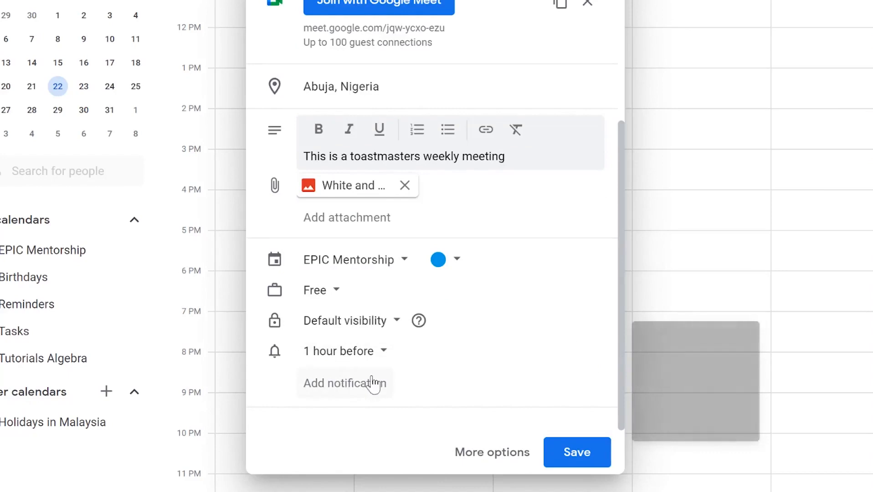
pyautogui.click(343, 386)
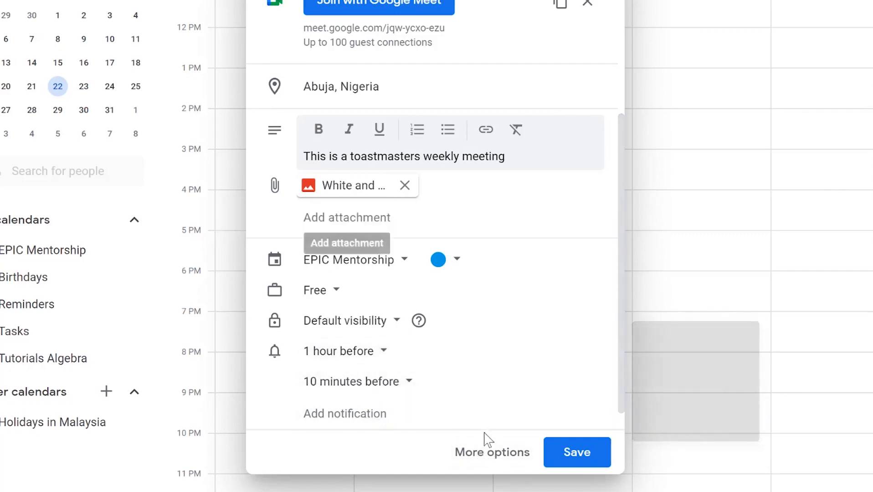
# Save the Toastmasters Meeting from the full editor, answering the guest-invitation and file-sharing prompts.
pyautogui.click(474, 460)
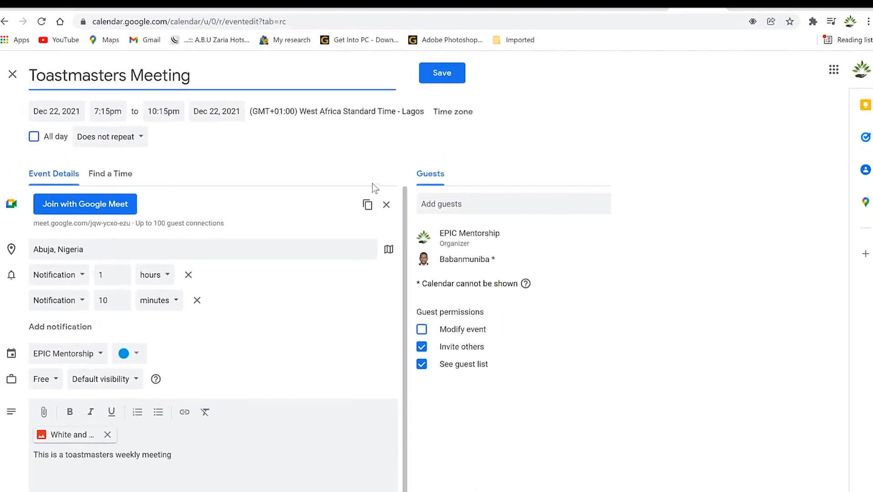
pyautogui.scroll(-1, 120, 292)
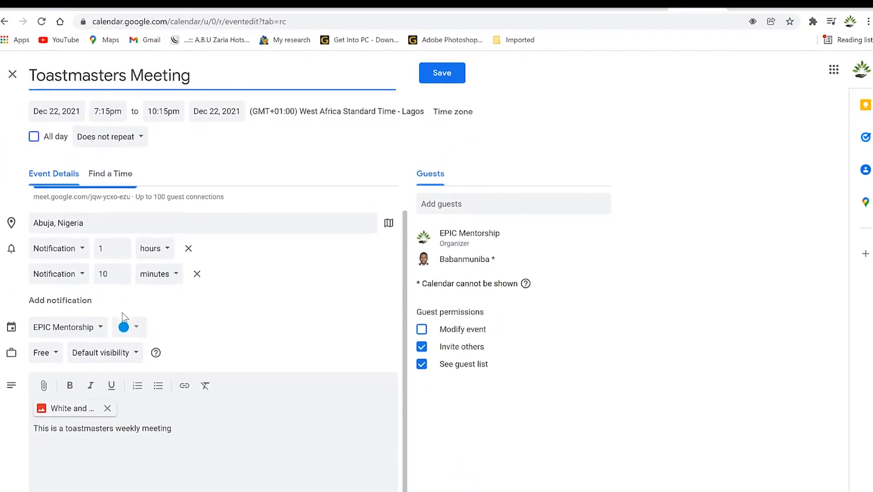
pyautogui.scroll(1, 128, 319)
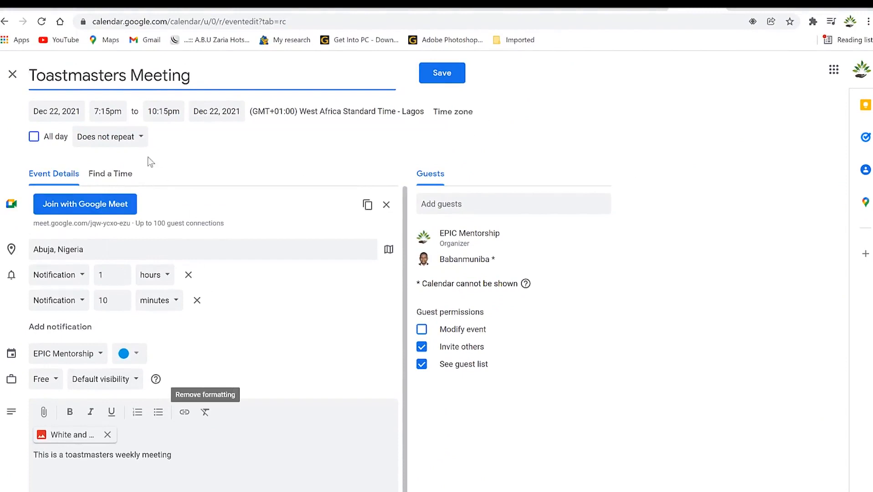
pyautogui.scroll(-1, 184, 413)
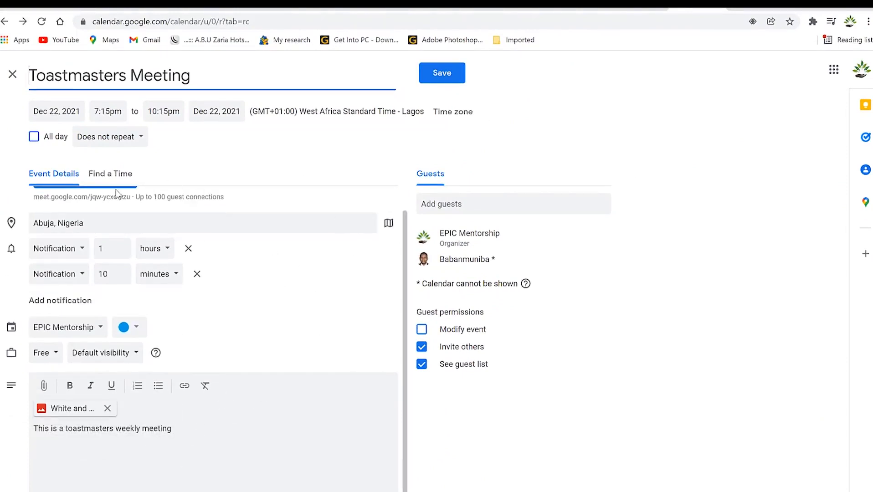
pyautogui.click(439, 75)
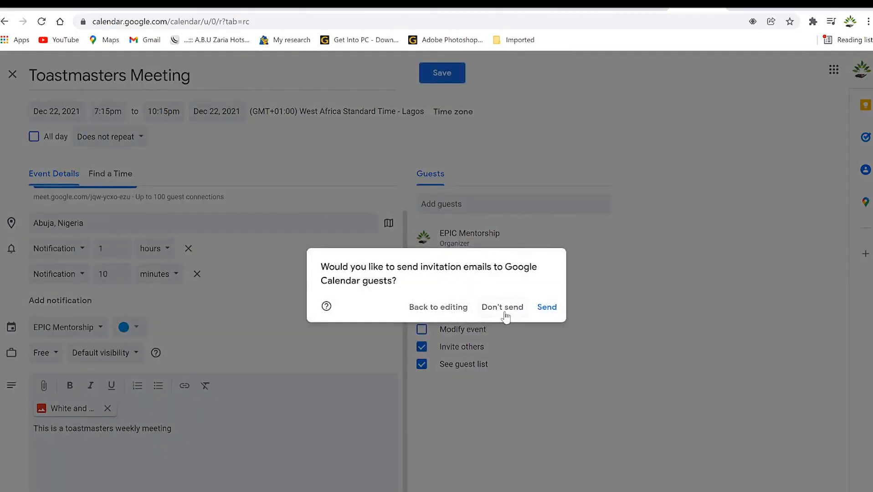
pyautogui.click(548, 307)
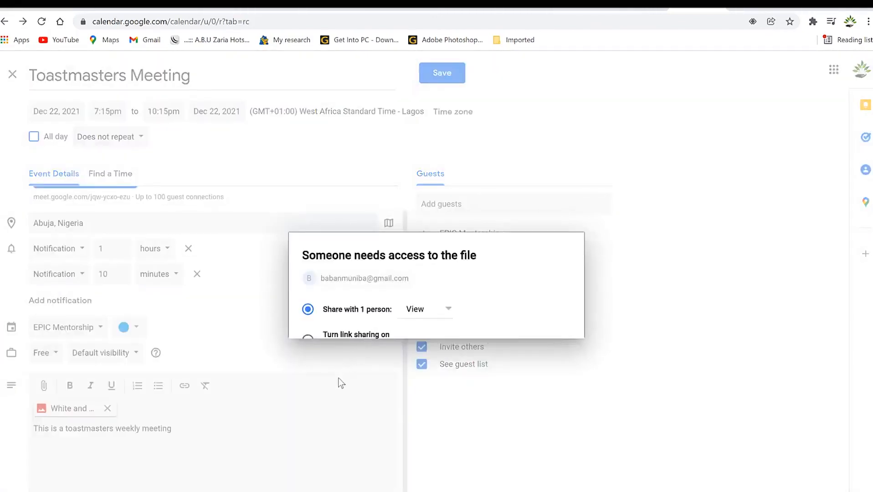
pyautogui.click(557, 384)
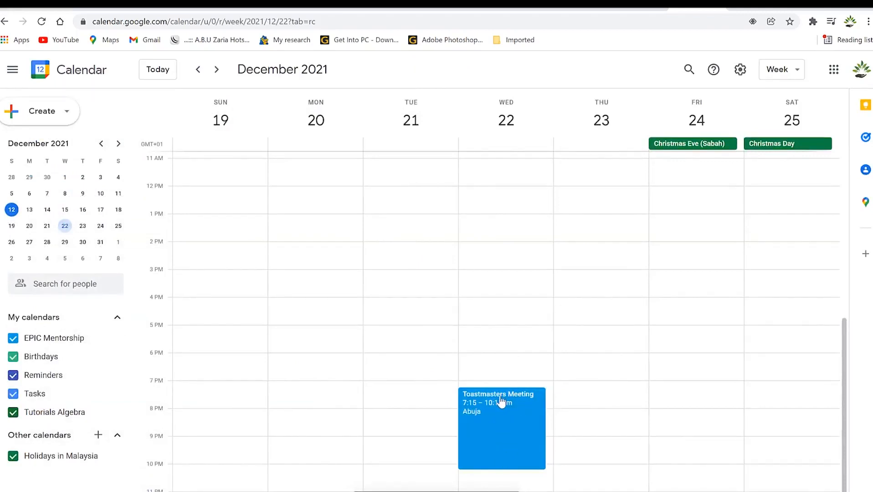
pyautogui.click(493, 401)
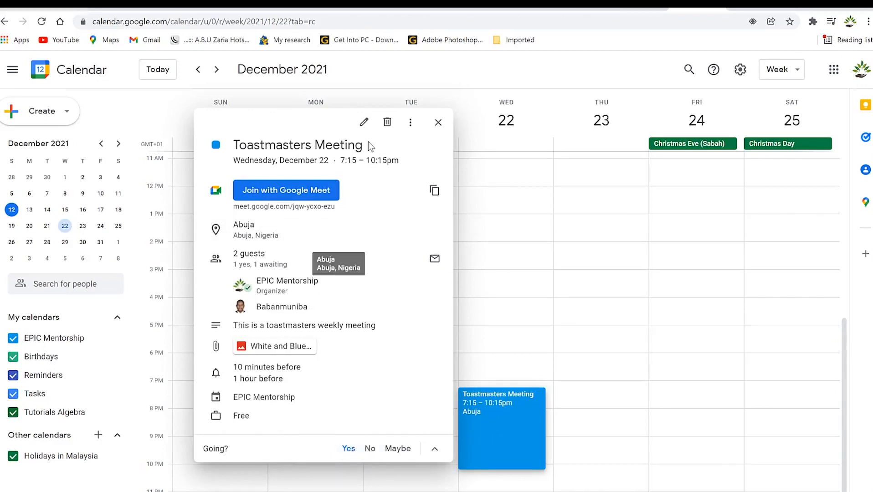
pyautogui.click(410, 122)
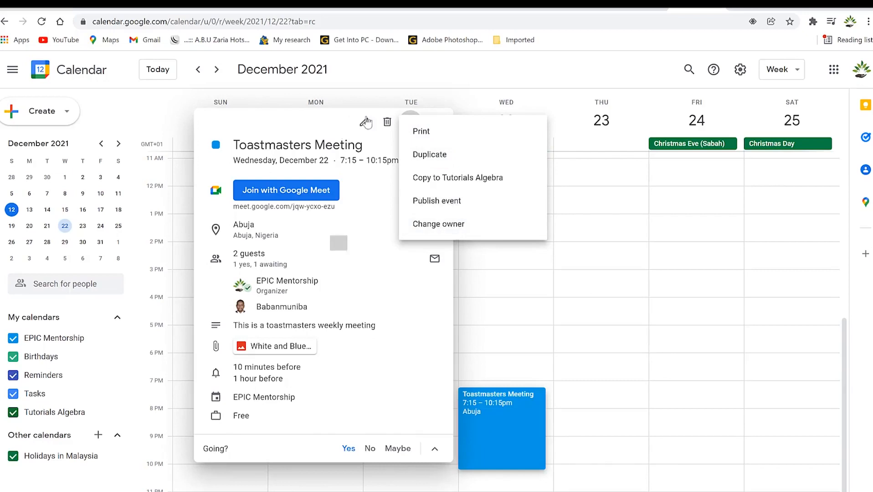
pyautogui.click(297, 112)
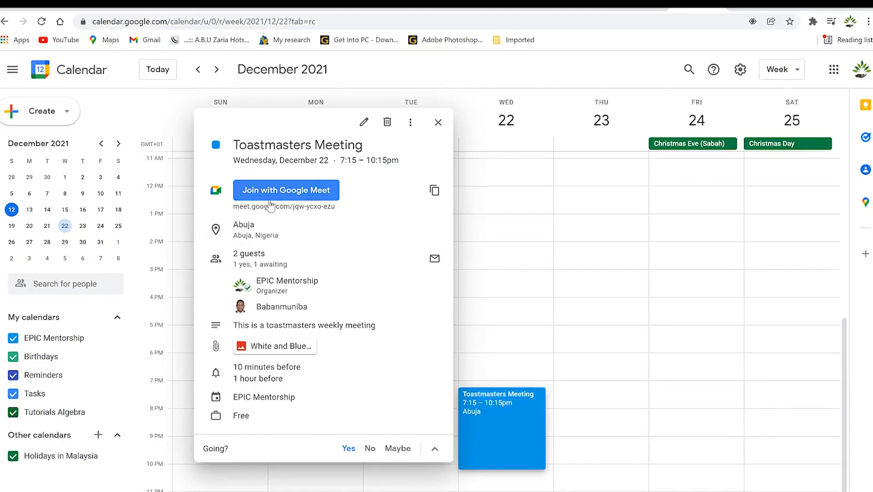
pyautogui.click(503, 273)
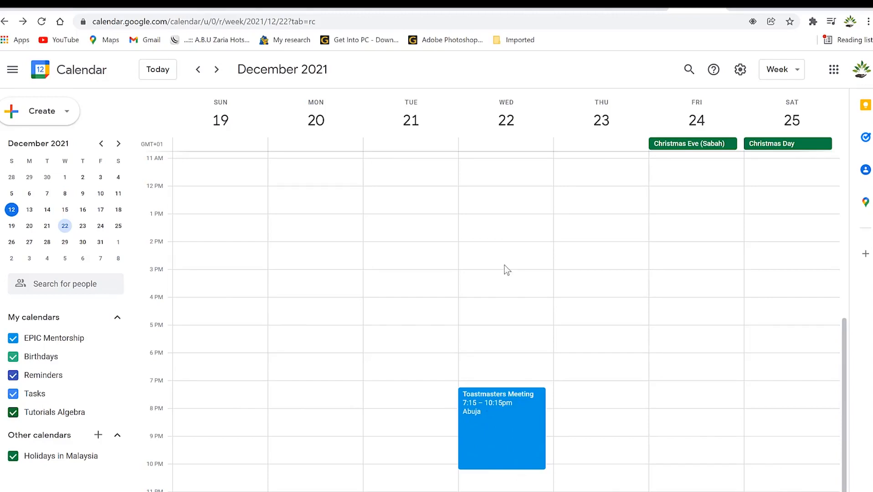
pyautogui.click(69, 111)
# Start a new task titled 'Reading journals' on Thursday, December 23.
pyautogui.click(69, 109)
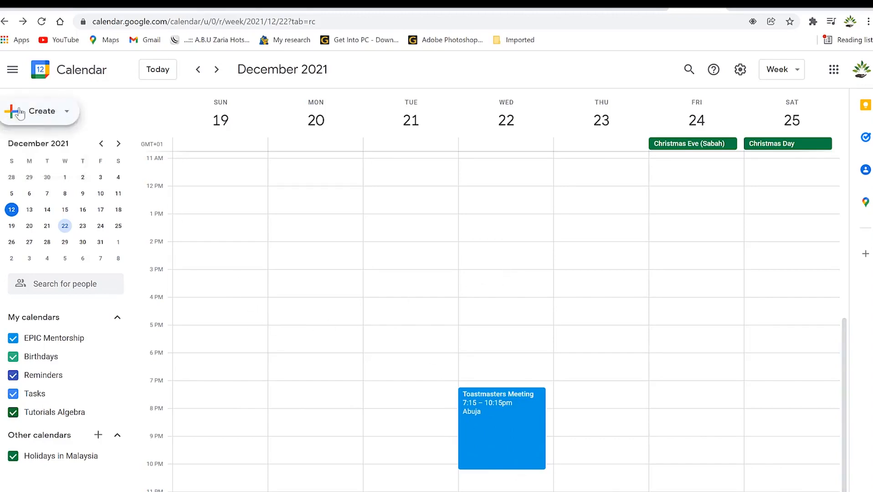
pyautogui.click(84, 227)
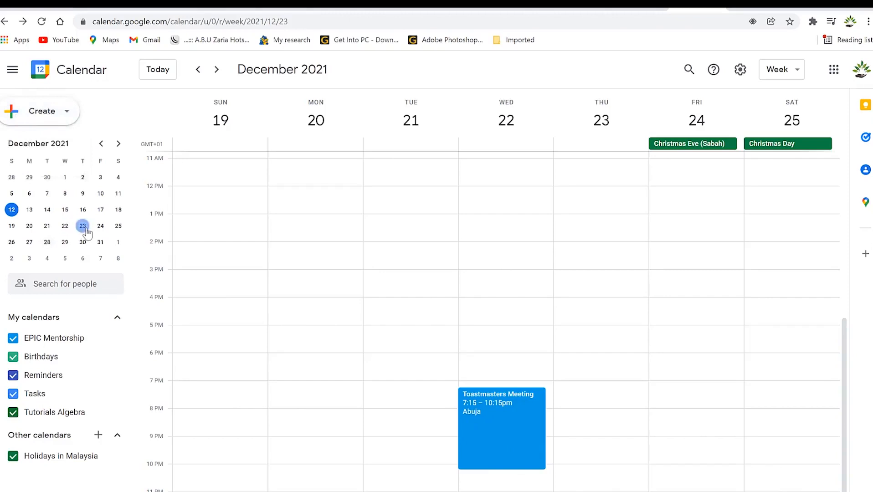
pyautogui.click(67, 114)
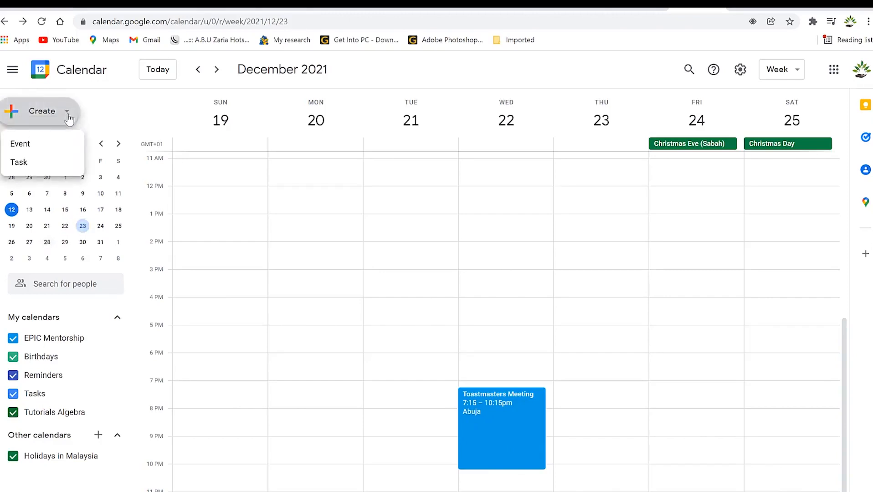
pyautogui.click(20, 163)
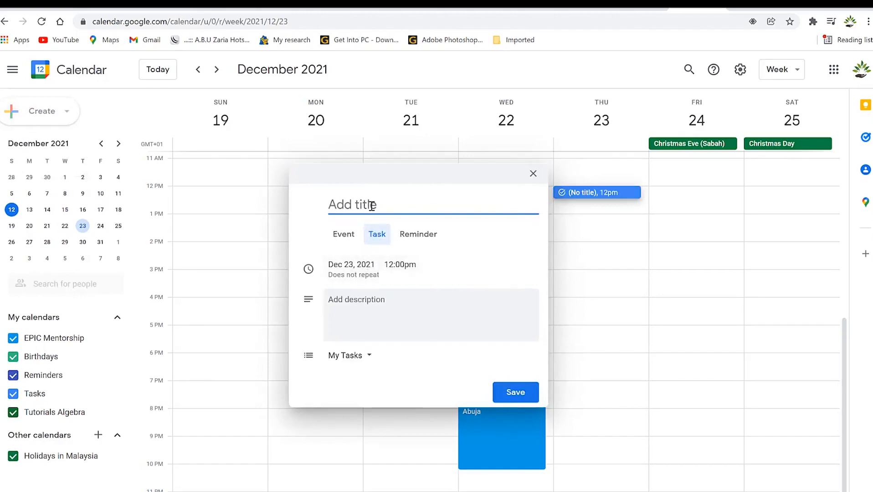
pyautogui.write('Reading journals')
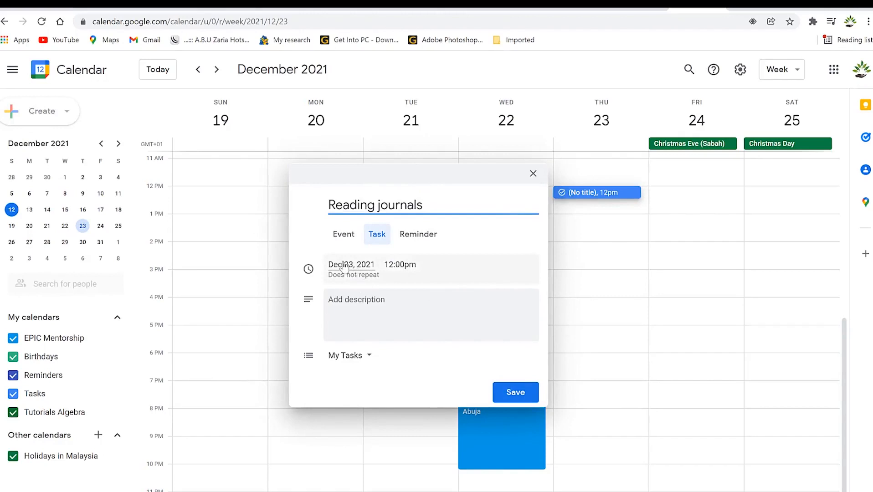
# Set the Reading journals task time to 8:00am, leaving all-day off.
pyautogui.click(401, 266)
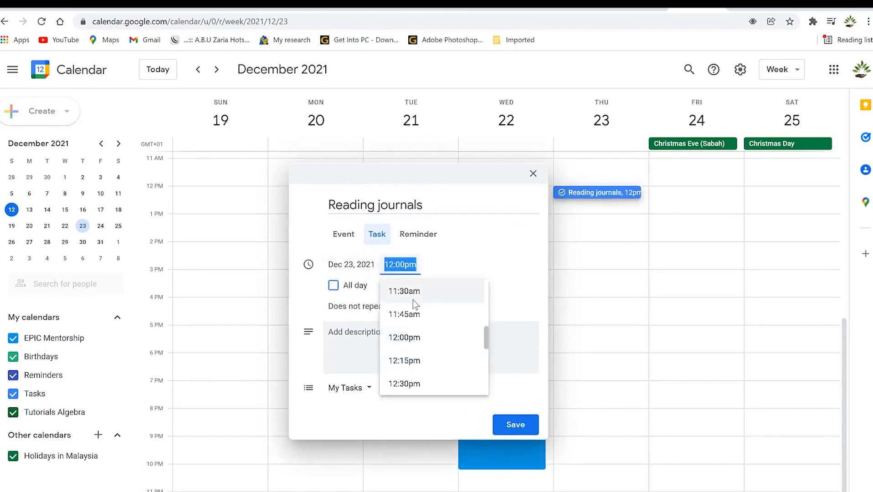
pyautogui.scroll(7, 429, 321)
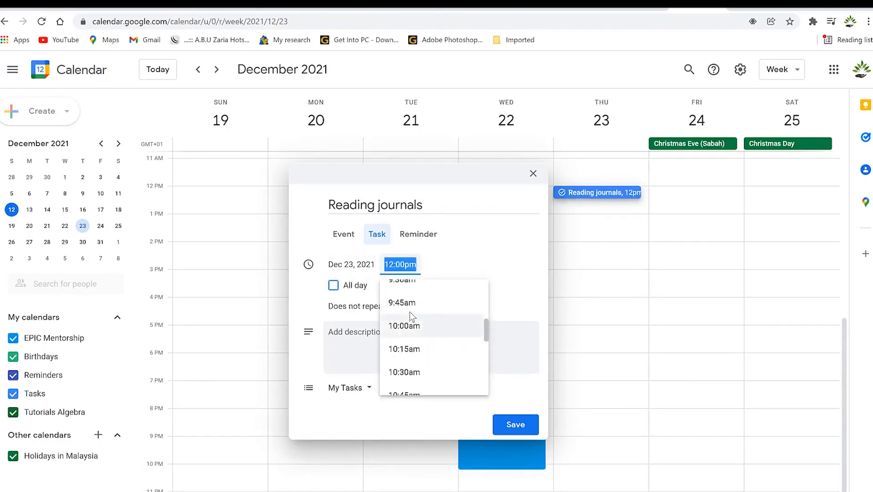
pyautogui.scroll(2, 415, 309)
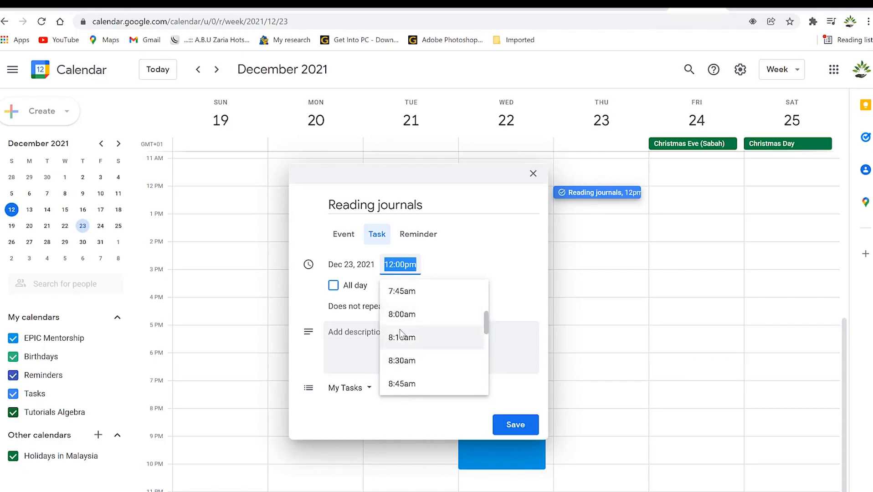
pyautogui.click(421, 315)
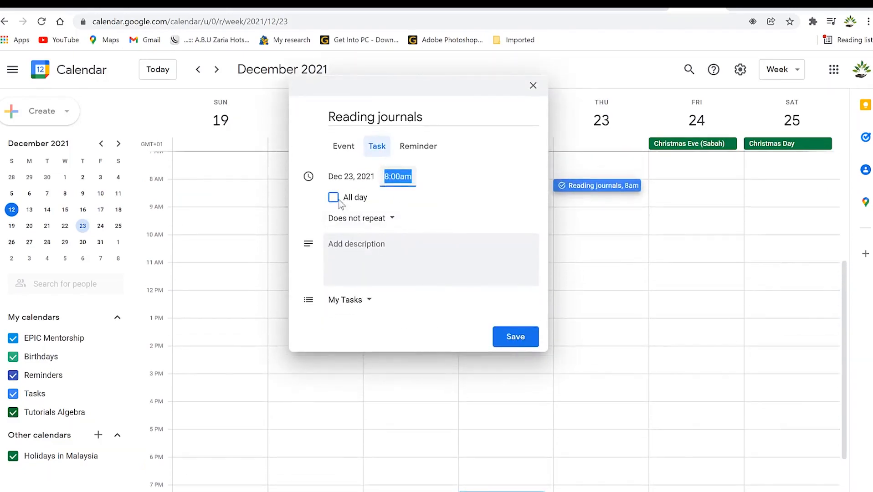
pyautogui.click(333, 286)
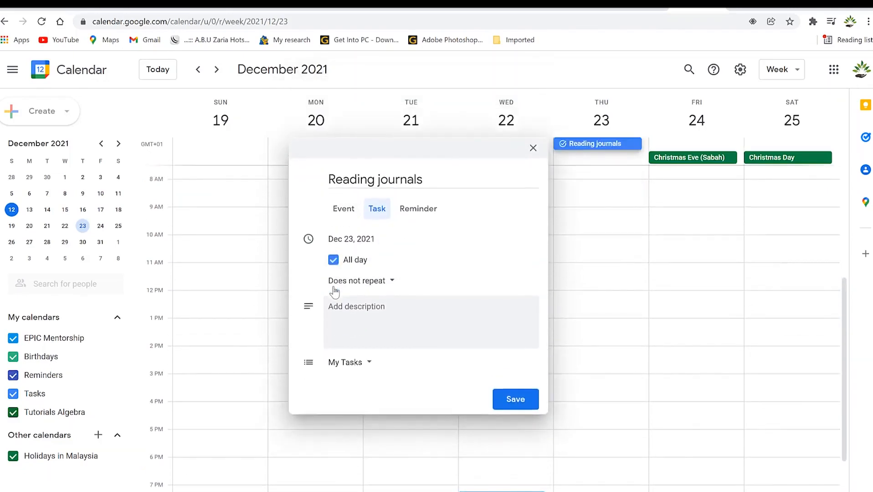
pyautogui.click(333, 261)
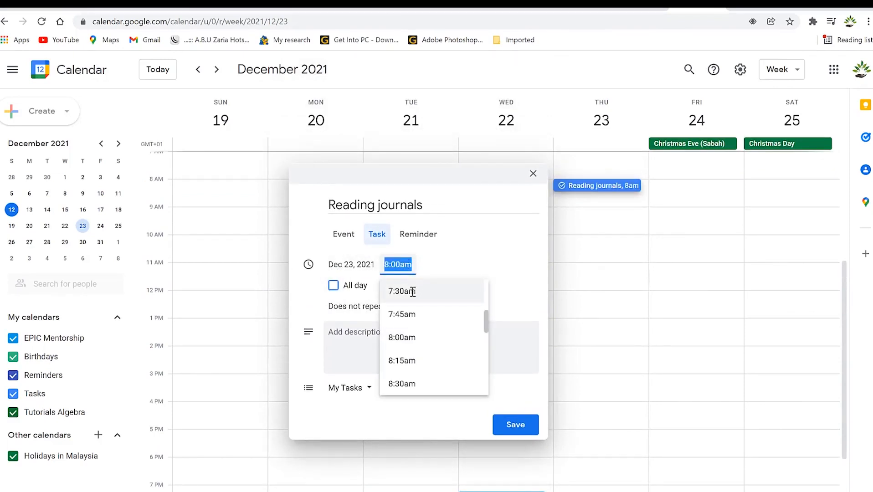
pyautogui.click(483, 255)
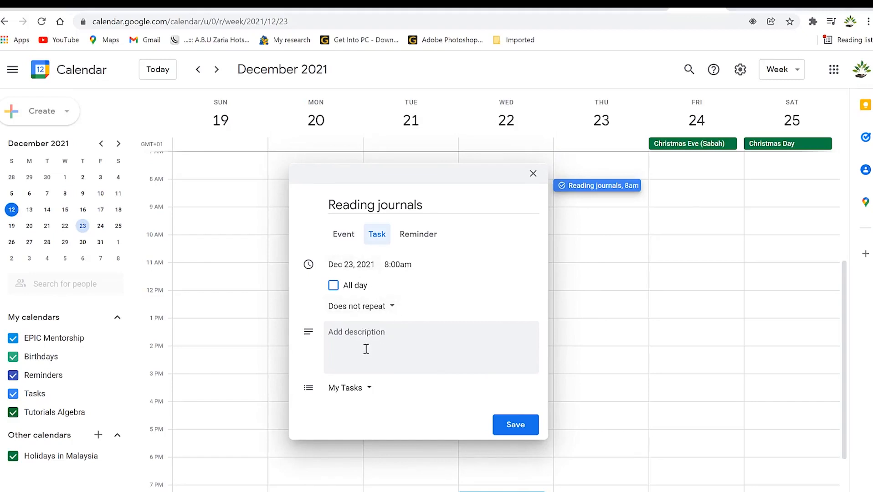
# Paste the 'Read 10 journals' description and convert the entry into a reminder.
pyautogui.click(356, 334)
pyautogui.write('Read 10 journals')
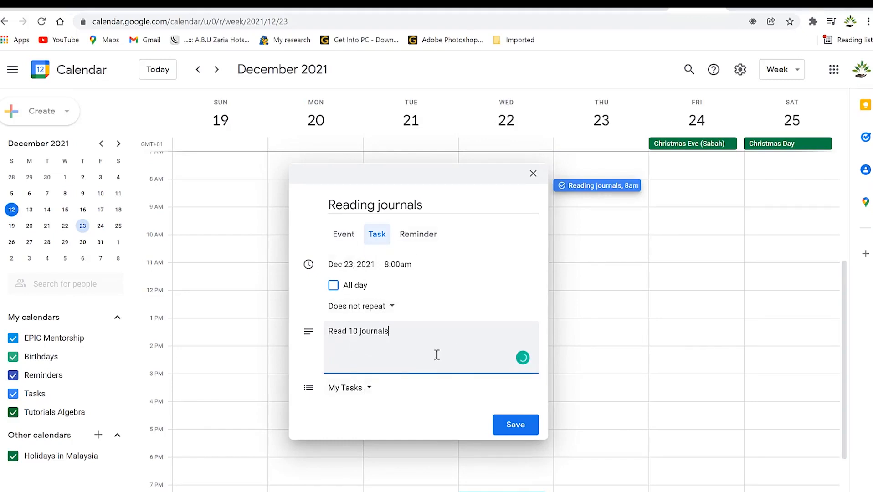
pyautogui.click(406, 237)
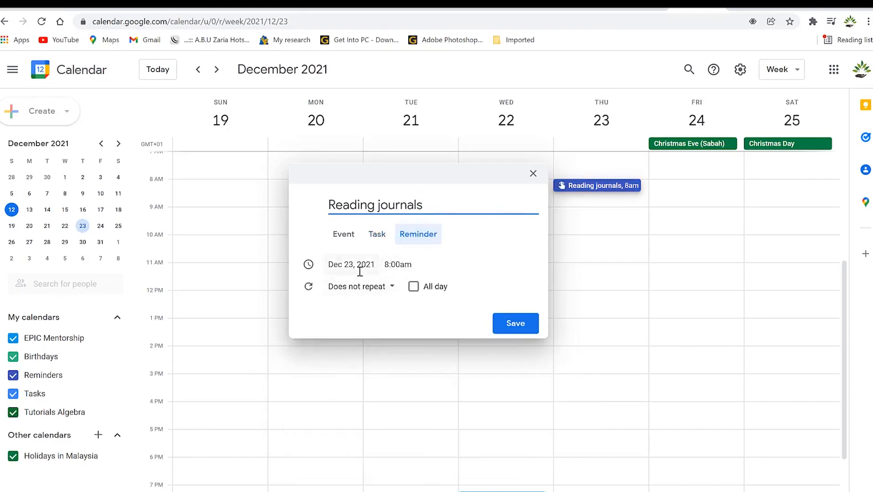
# Leave the reminder non-repeating, adjust its time, and save Reading journals.
pyautogui.click(393, 289)
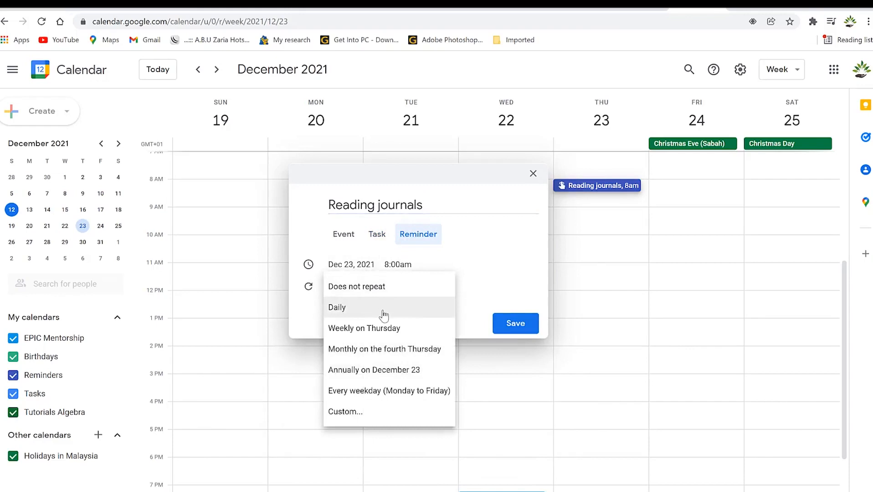
pyautogui.click(472, 193)
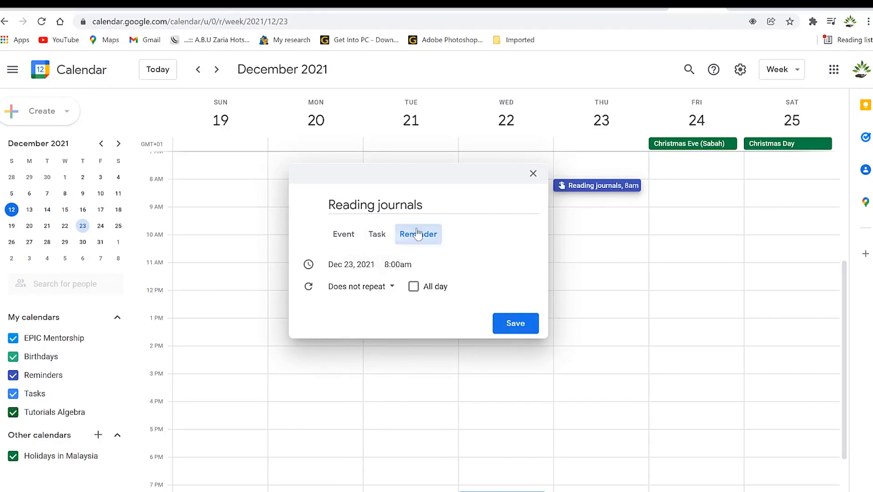
pyautogui.click(405, 267)
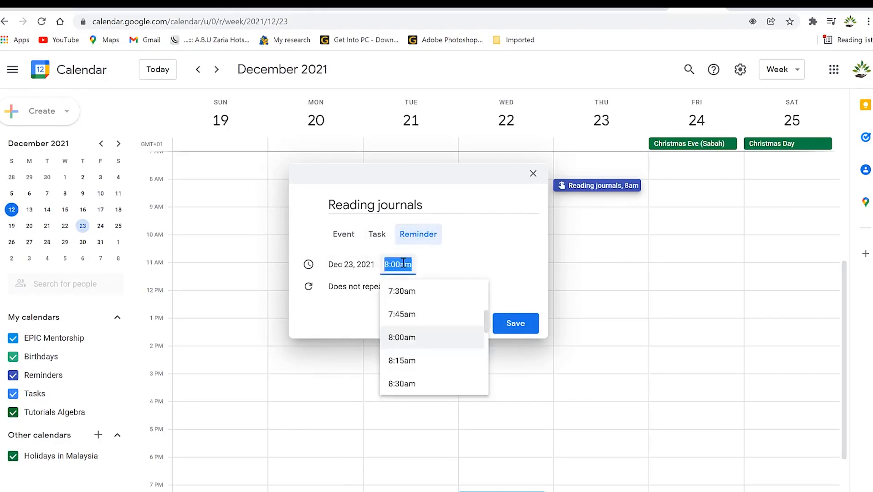
pyautogui.click(412, 292)
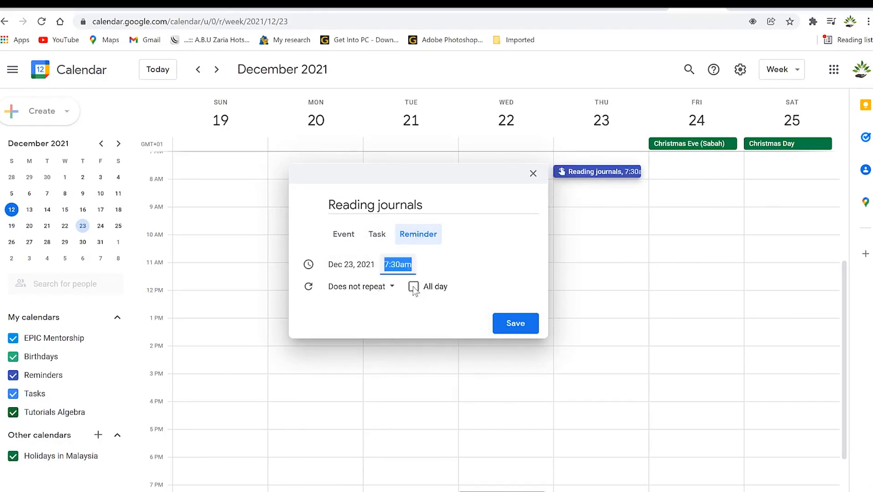
pyautogui.click(516, 325)
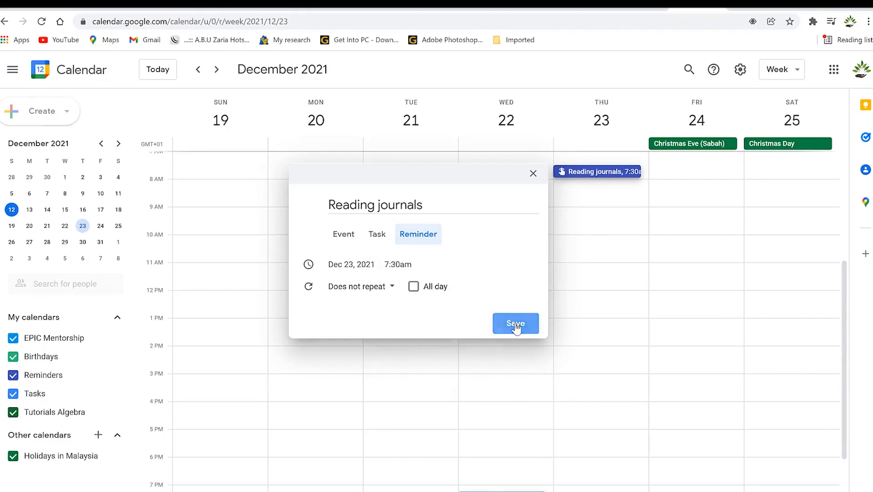
# Check the saved Reading journals reminder's details on December 23, then close them.
pyautogui.click(592, 174)
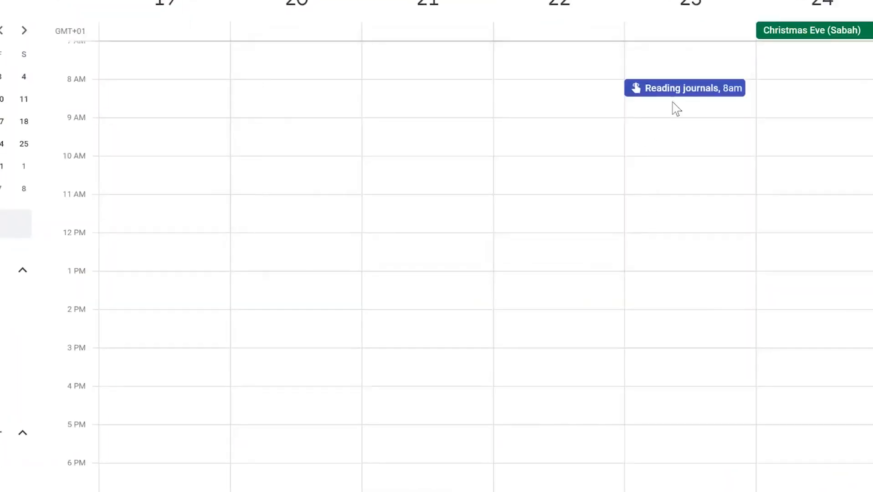
pyautogui.click(667, 91)
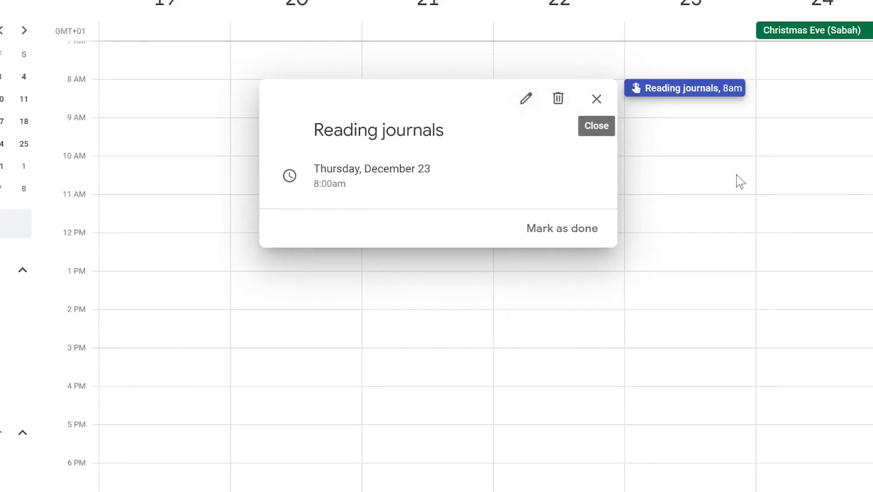
pyautogui.click(596, 99)
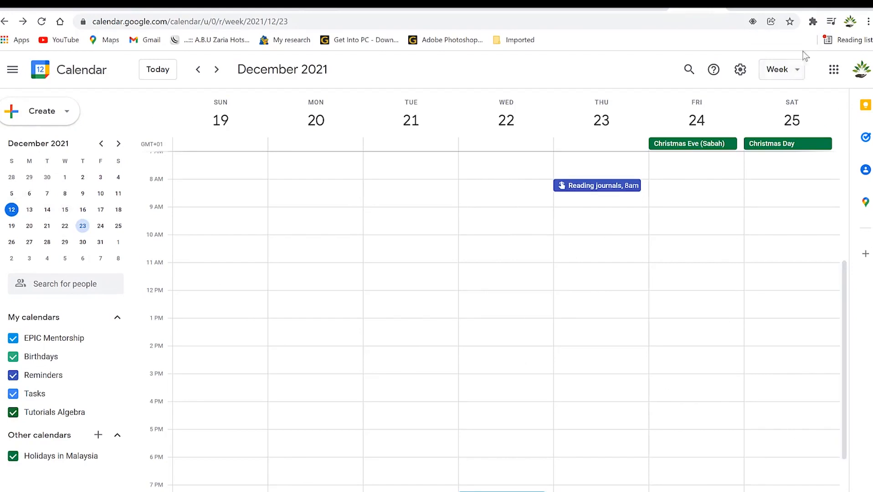
# Switch to the December 2021 month view, briefly showing and closing the Tasks panel.
pyautogui.click(795, 71)
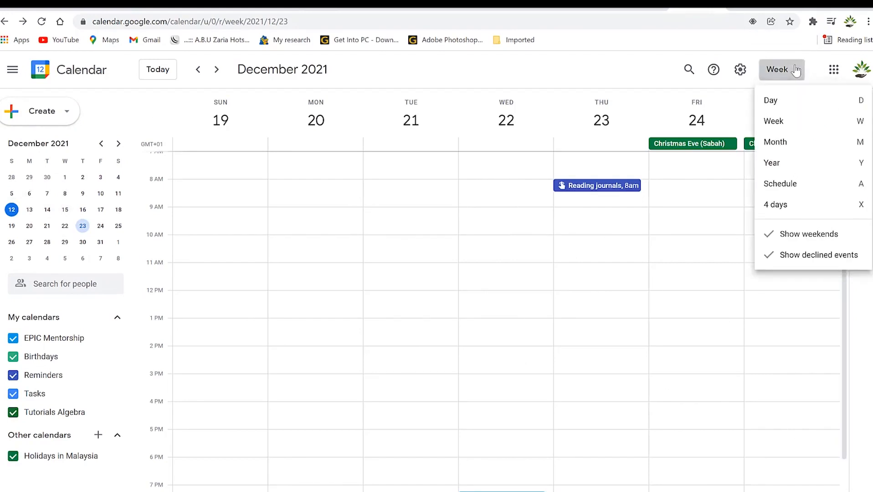
pyautogui.click(791, 140)
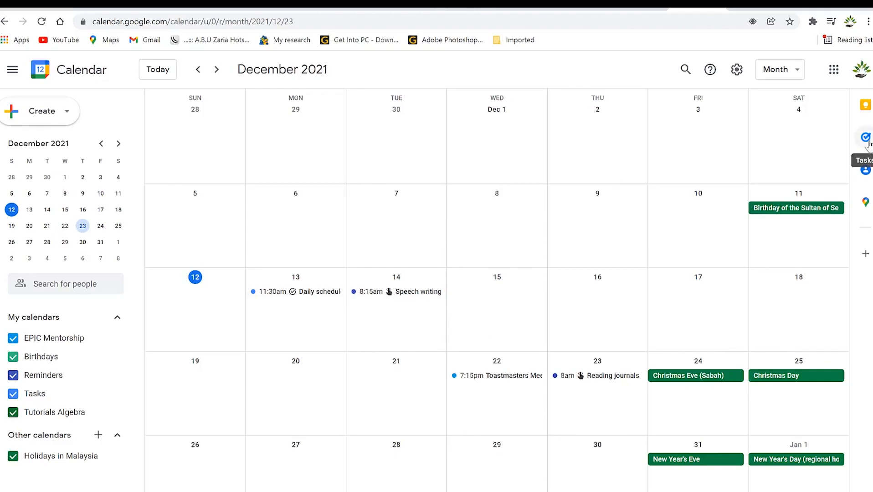
pyautogui.click(865, 137)
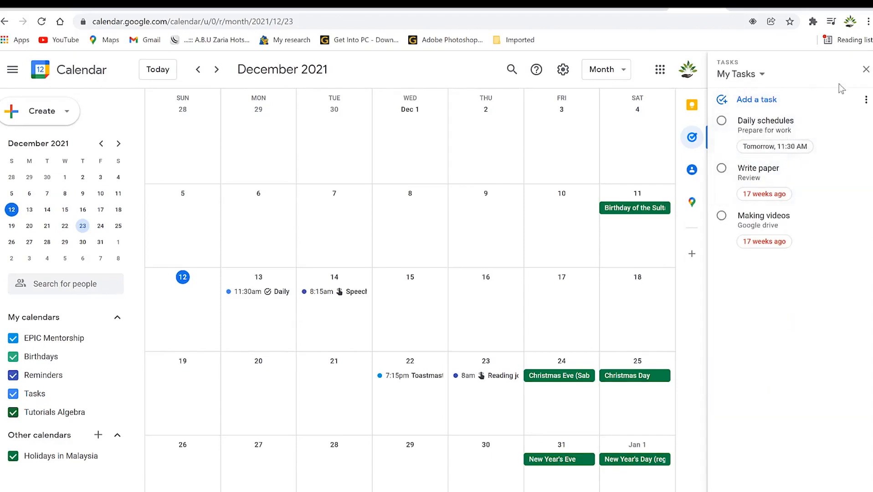
pyautogui.click(866, 69)
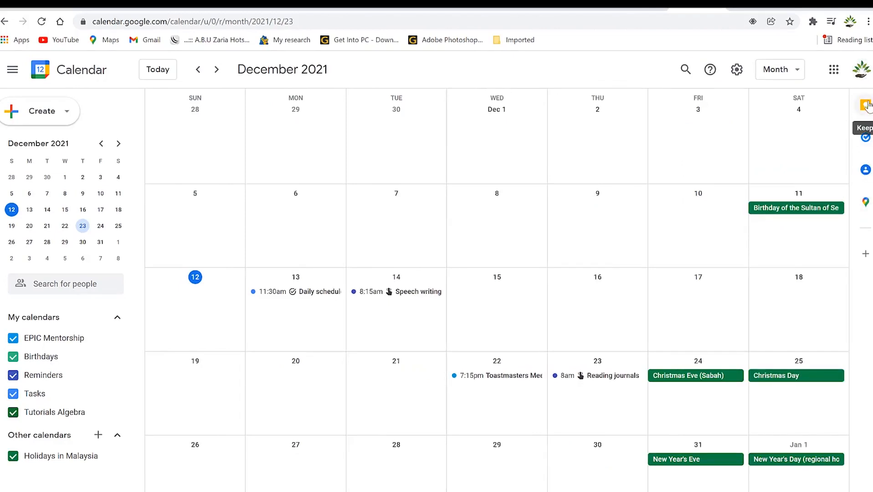
# Open and then dismiss the Google Calendar settings menu.
pyautogui.click(737, 70)
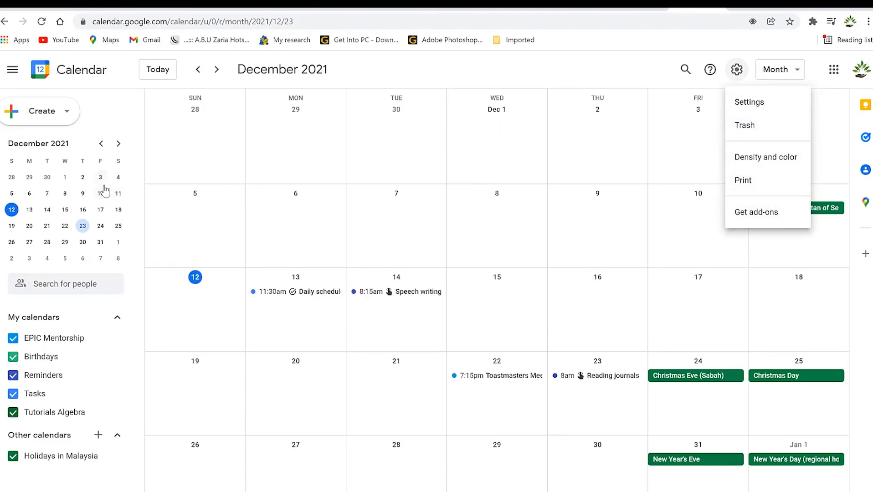
pyautogui.click(648, 65)
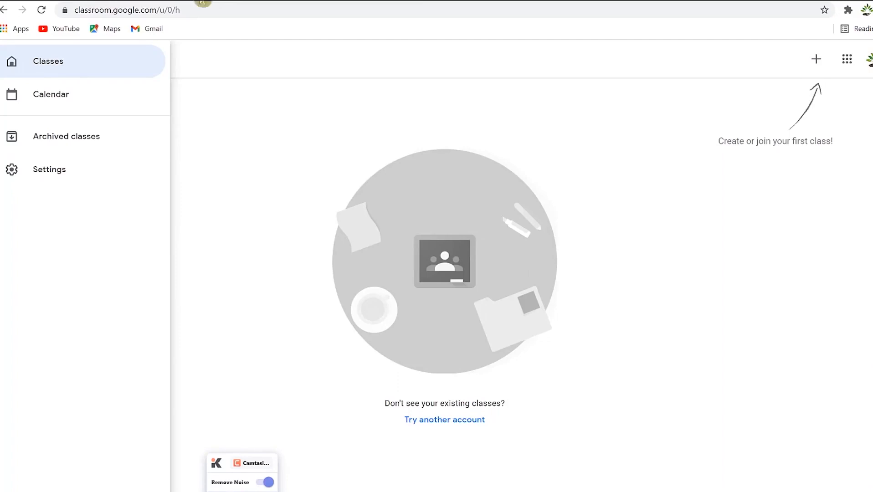
# Close the Classroom navigation drawer to reveal the empty Classes home page.
pyautogui.click(277, 455)
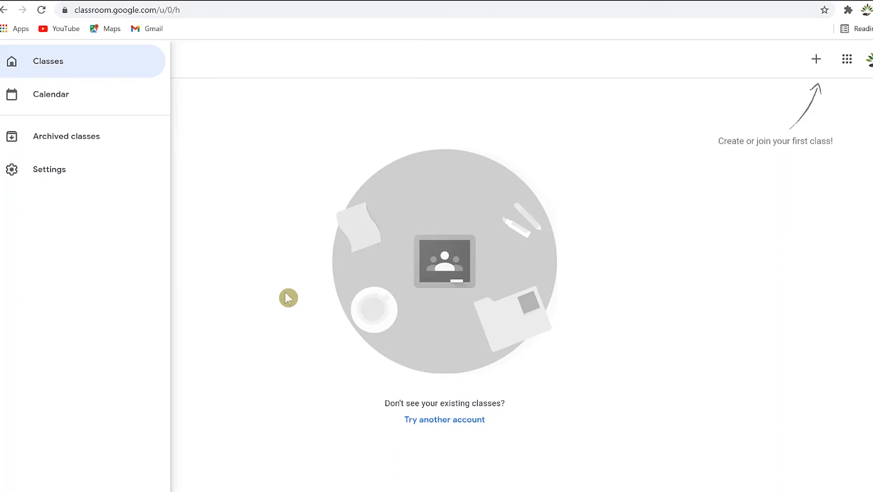
pyautogui.click(277, 145)
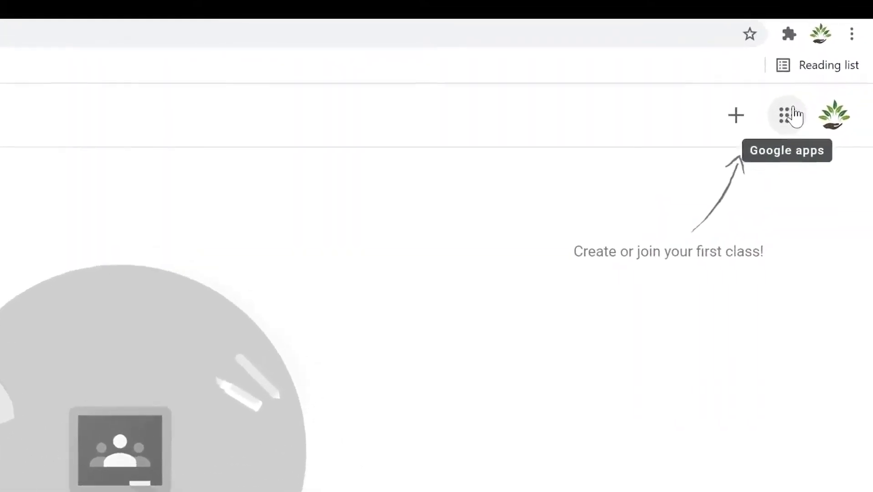
# Browse the Google apps list, then bring up the Join class / Create class menu.
pyautogui.click(785, 120)
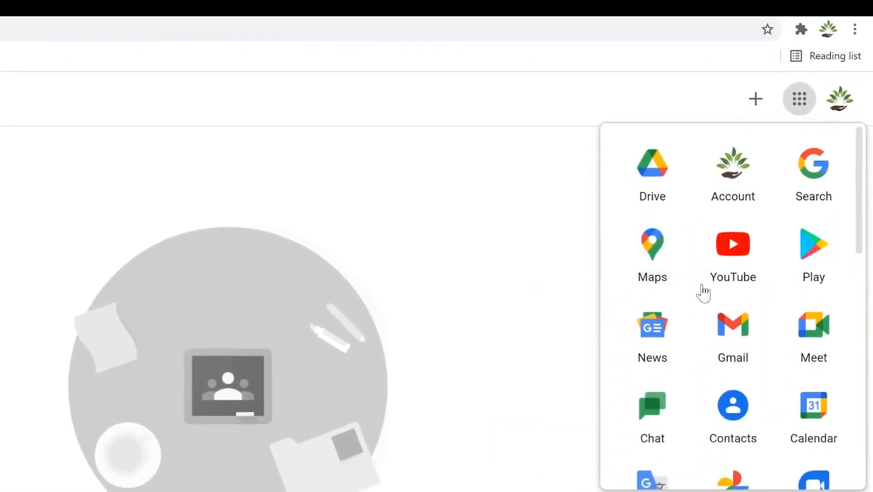
pyautogui.scroll(-10, 708, 294)
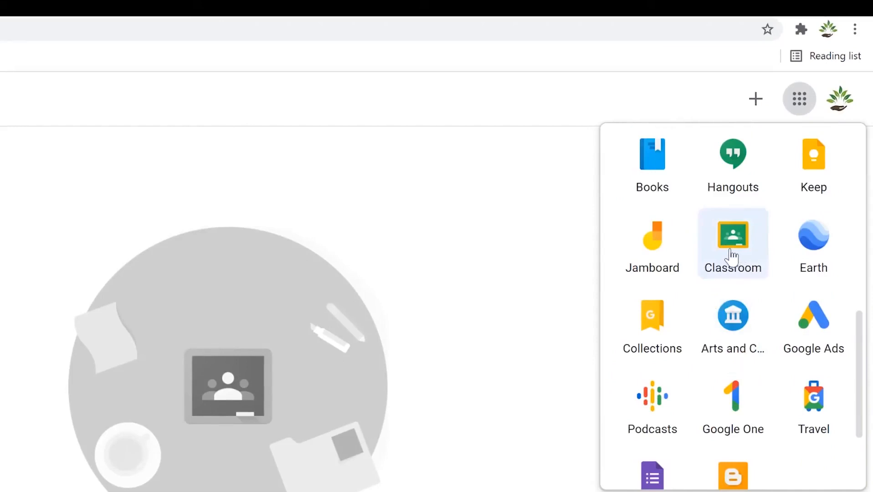
pyautogui.click(450, 185)
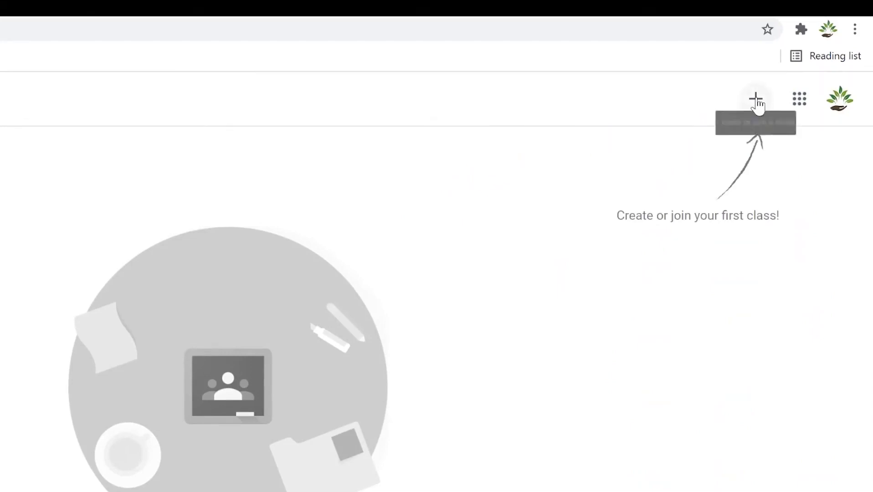
pyautogui.click(756, 98)
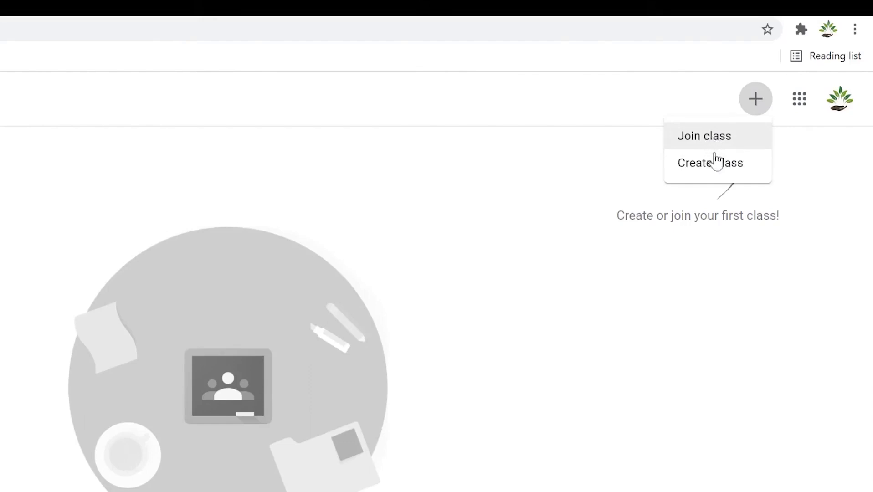
# Start a new class and acknowledge the school-use notice.
pyautogui.click(707, 167)
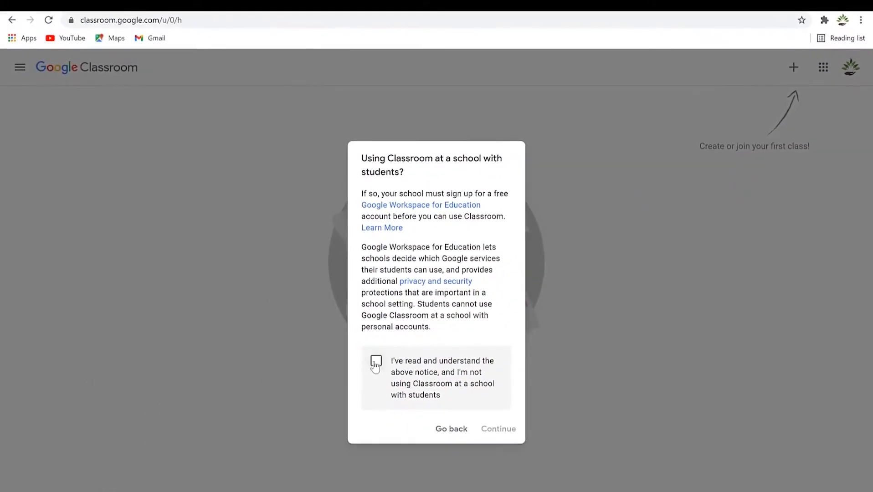
pyautogui.click(375, 364)
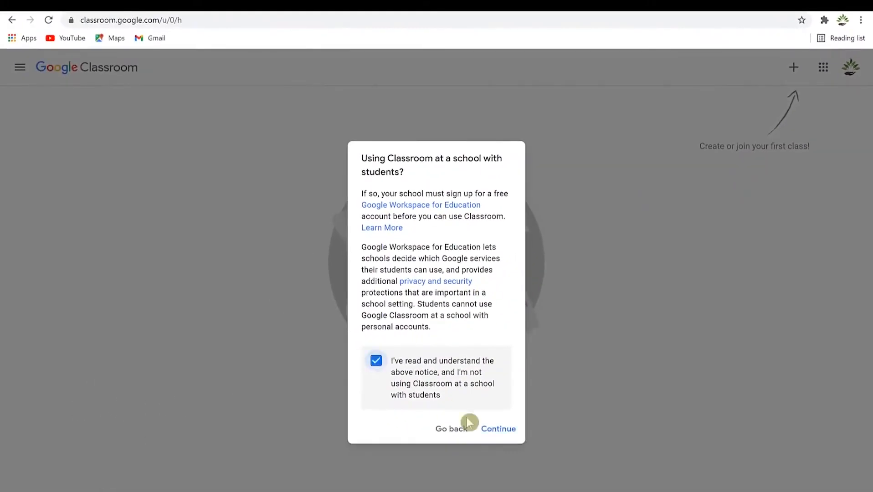
pyautogui.click(510, 430)
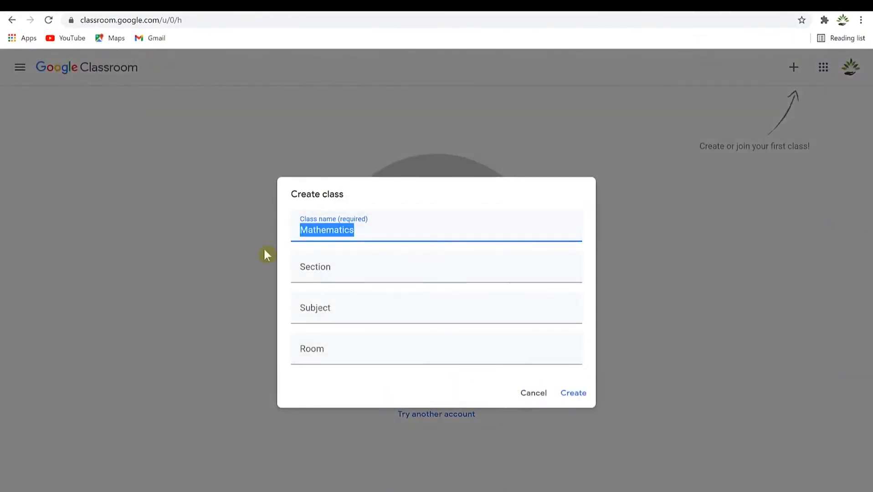
# Enter class name Tutorials, section Algebra and subject Mathematics, then create the class.
pyautogui.write('Tutorials')
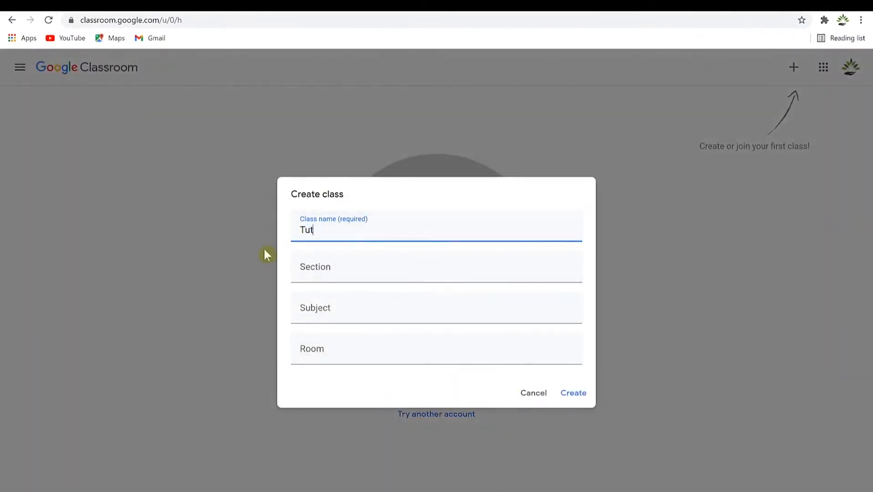
pyautogui.click(331, 266)
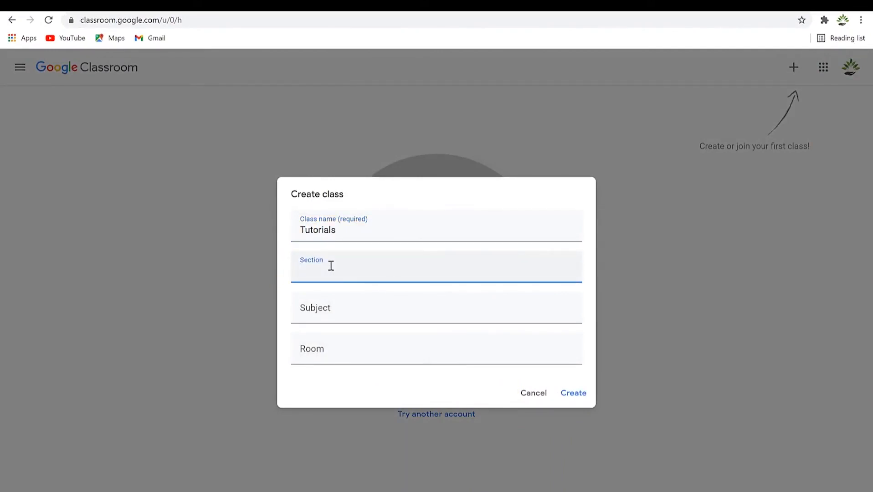
pyautogui.write('Algebra')
pyautogui.click(363, 312)
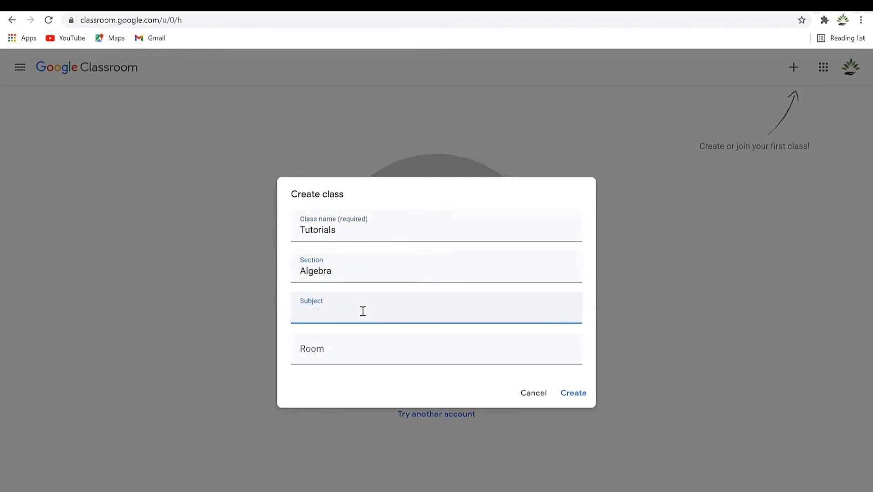
pyautogui.write('Mathematics')
pyautogui.press('Tab')
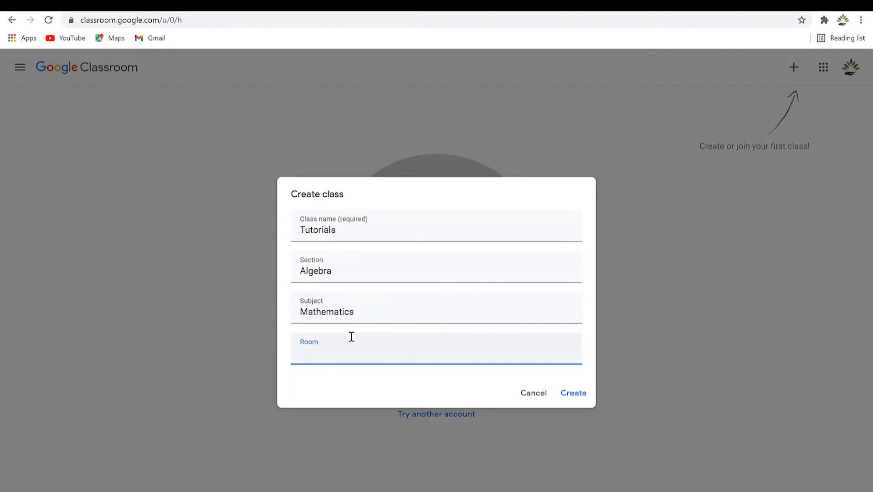
pyautogui.click(573, 394)
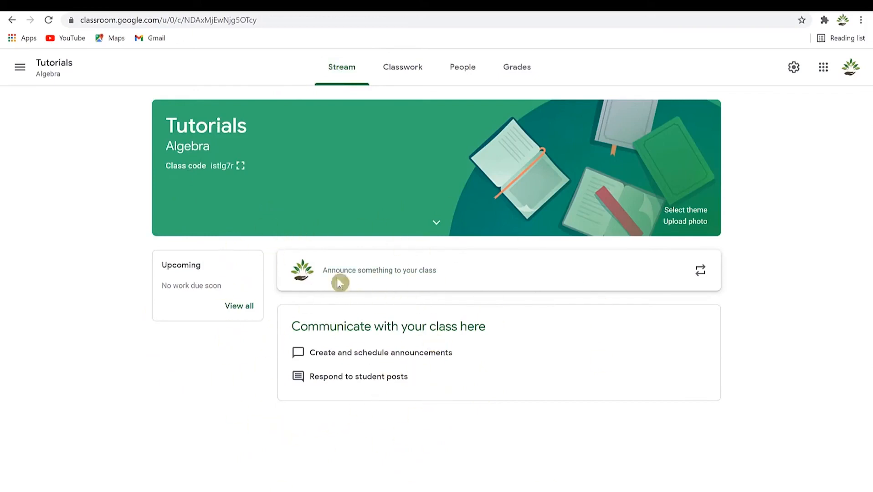
# Switch to the Tutorials class's Classwork page.
pyautogui.click(398, 76)
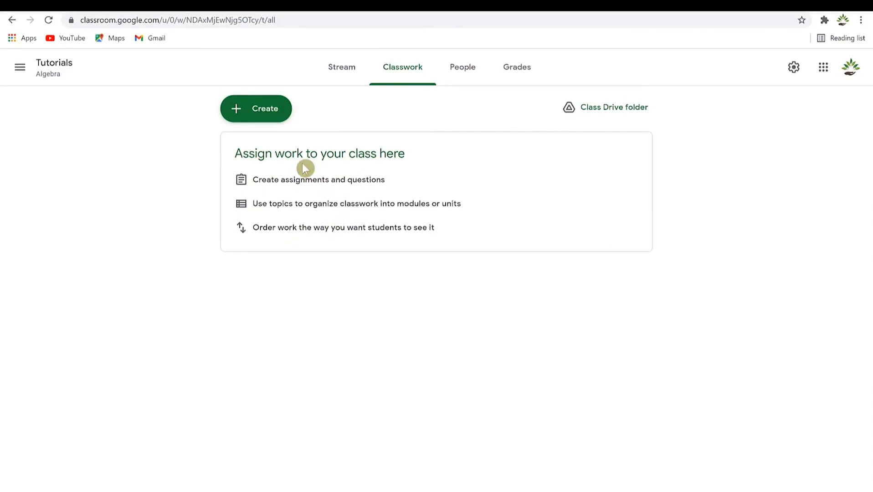
# Look over the + Create classwork options, then view the People page listing one teacher.
pyautogui.click(254, 110)
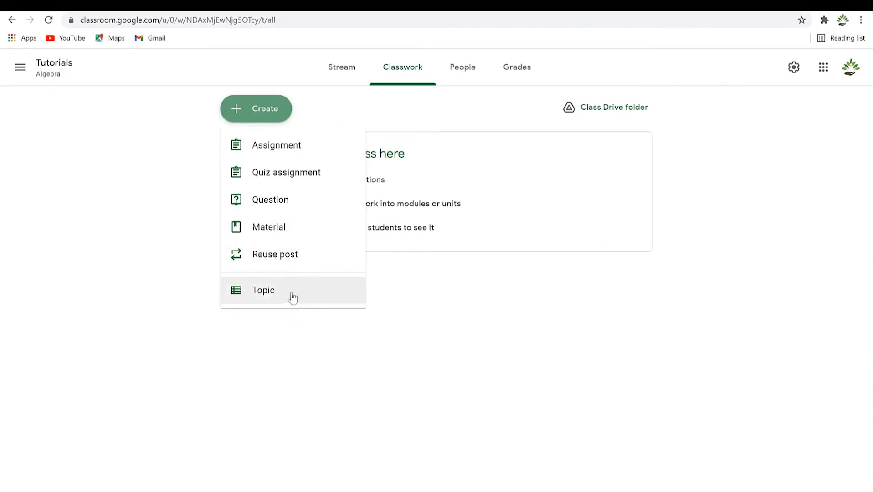
pyautogui.click(420, 128)
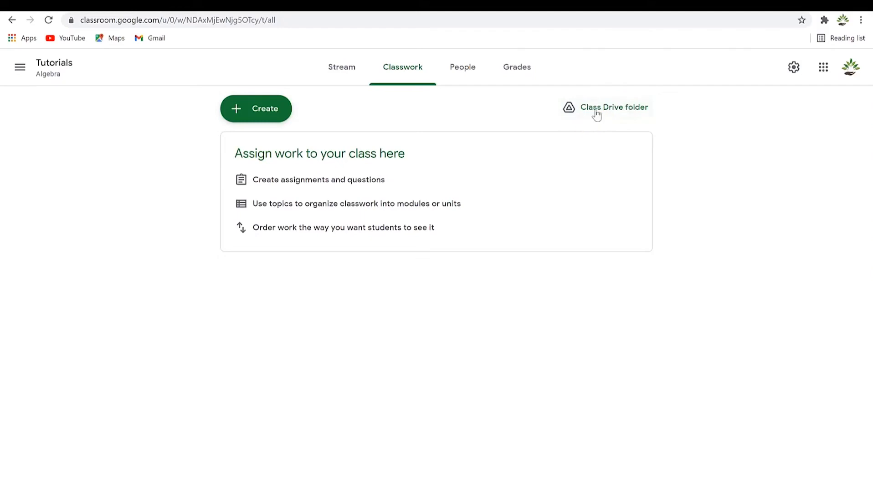
pyautogui.click(463, 72)
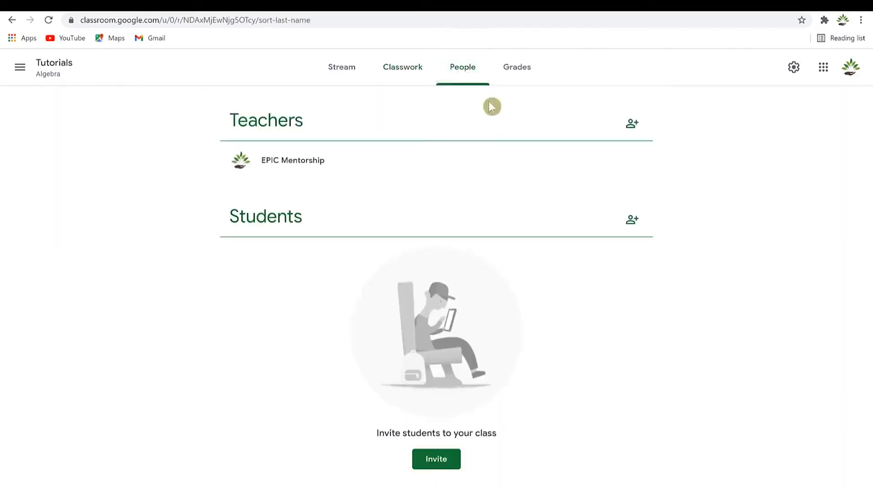
# Invite the chosen student to the class by name and copy the class invite link.
pyautogui.click(632, 220)
pyautogui.click(448, 256)
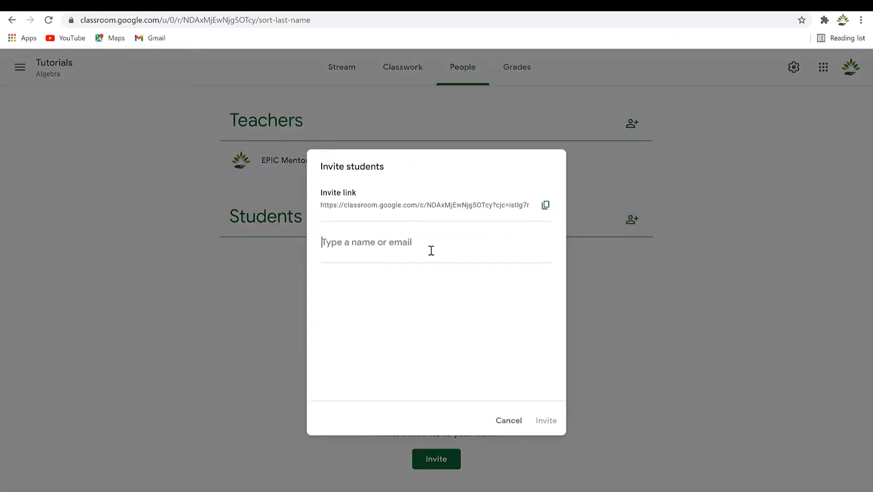
pyautogui.write('baba')
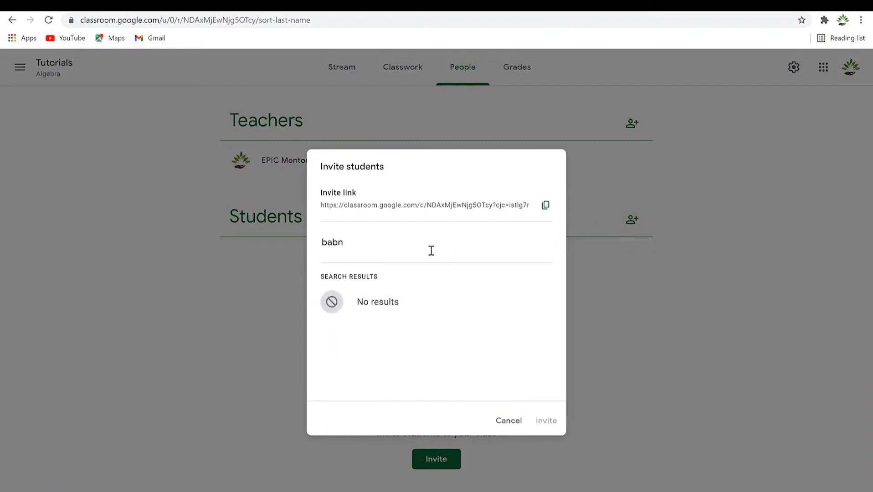
pyautogui.write('n')
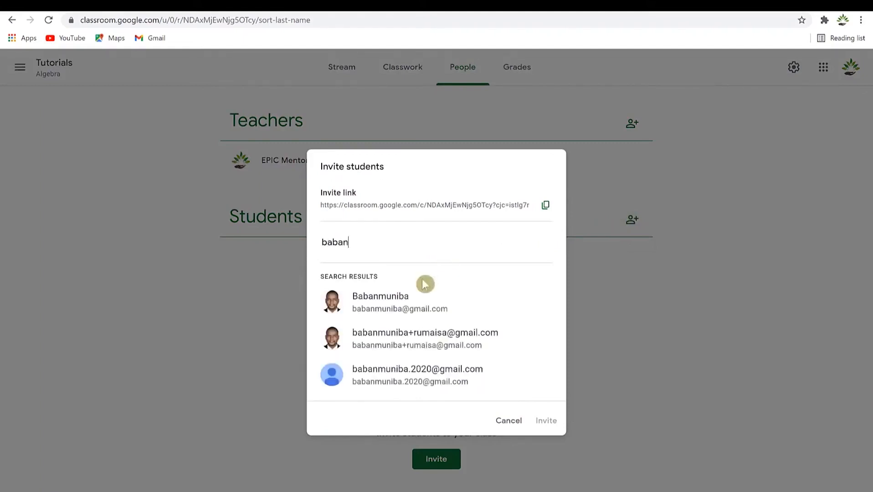
pyautogui.click(408, 301)
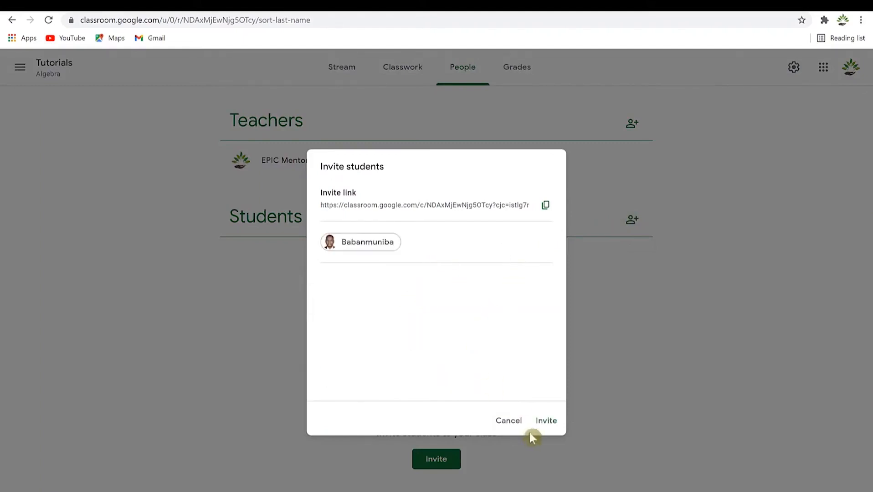
pyautogui.click(547, 422)
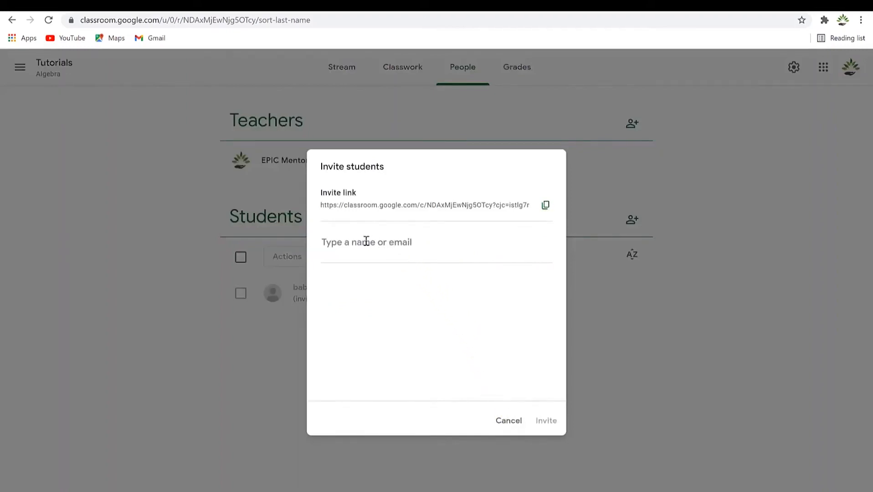
pyautogui.click(323, 238)
pyautogui.click(546, 204)
# Close the invite window, then accept the Tutorials Algebra email invitation and confirm joining.
pyautogui.click(507, 421)
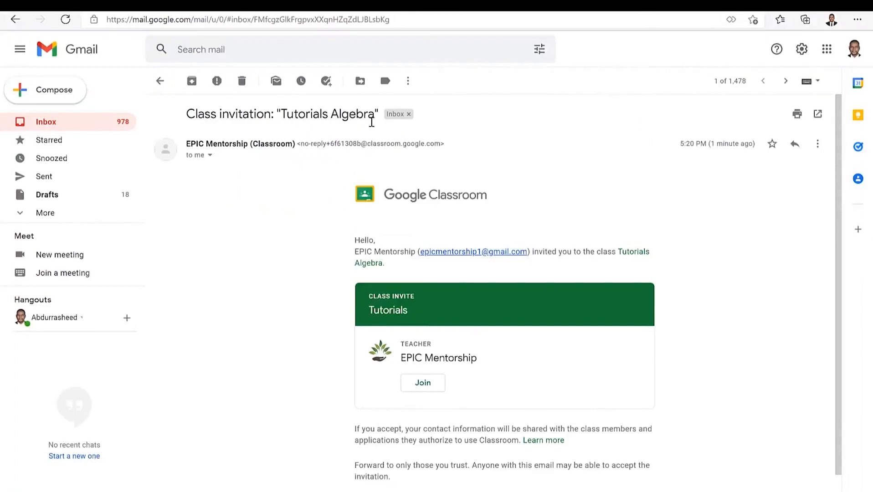
pyautogui.scroll(-2, 405, 251)
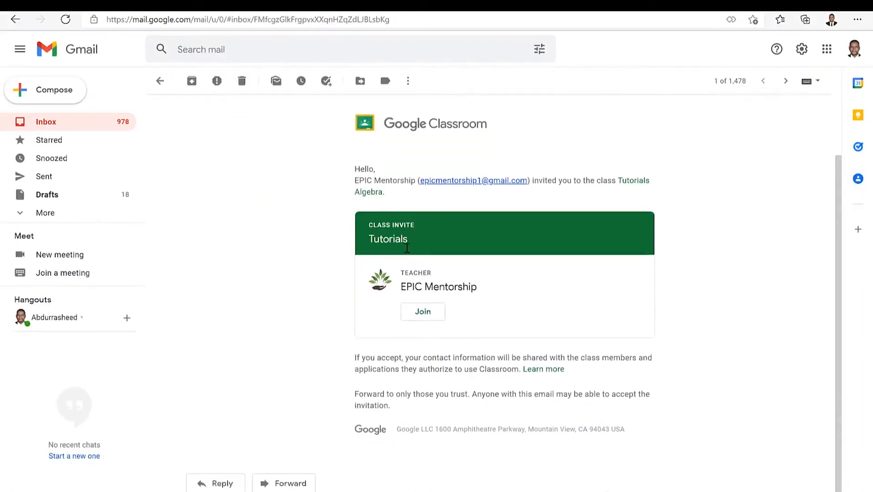
pyautogui.click(424, 316)
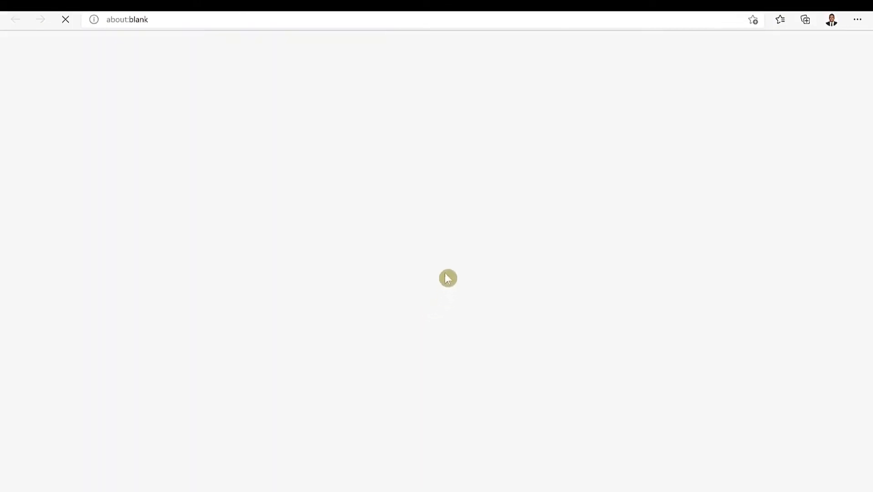
pyautogui.click(508, 334)
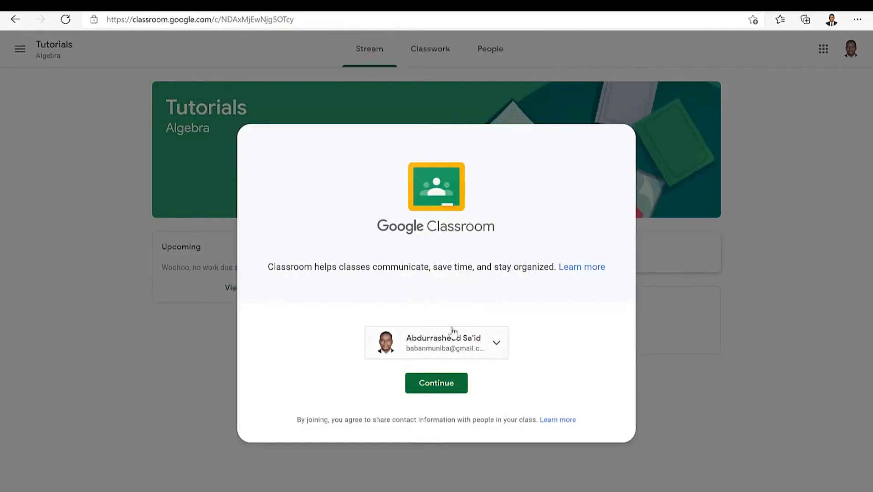
# Continue into the Tutorials class with the signed-in student account.
pyautogui.click(427, 388)
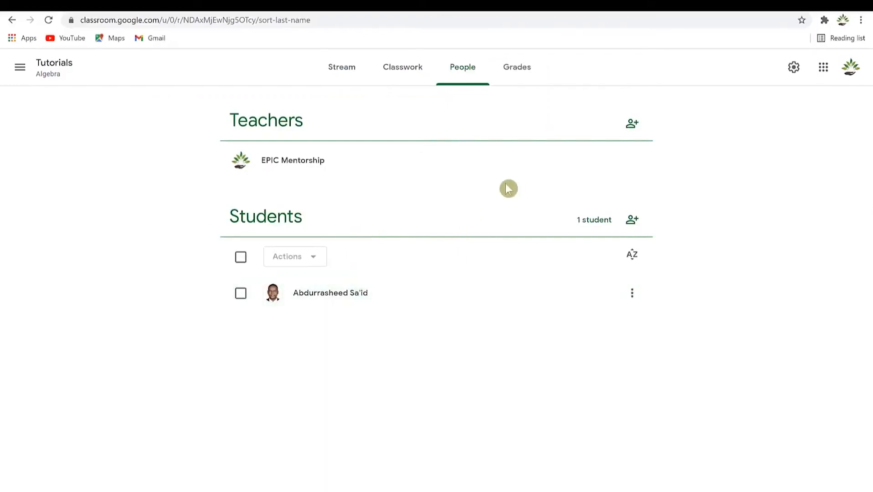
# View the class's empty Grades page and open the main navigation list.
pyautogui.click(512, 83)
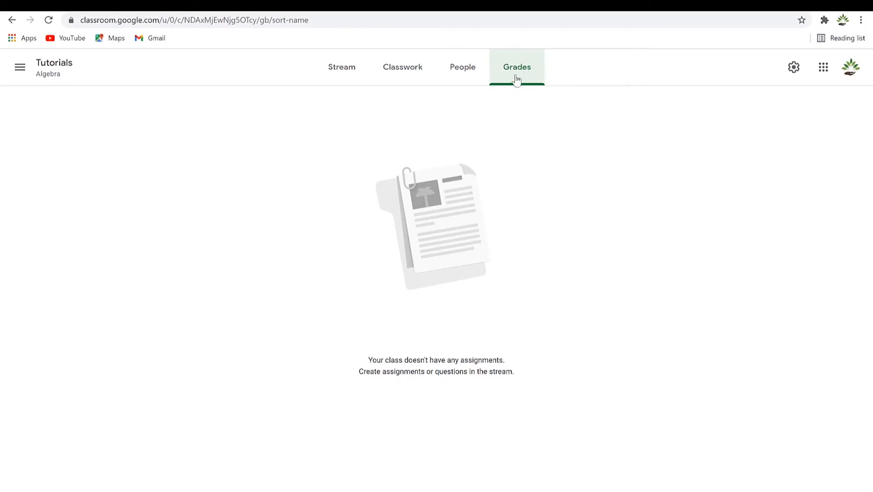
pyautogui.click(20, 67)
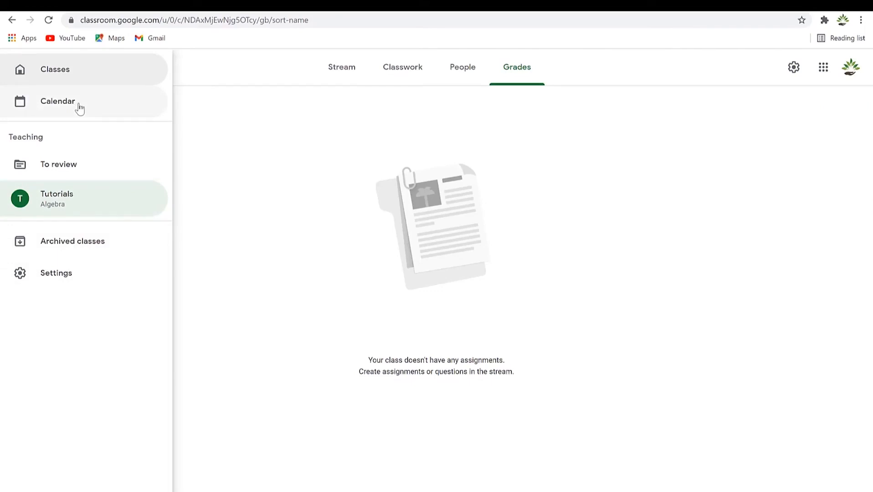
# Open Class settings, select the class code under Invite codes and display it full size.
pyautogui.click(795, 71)
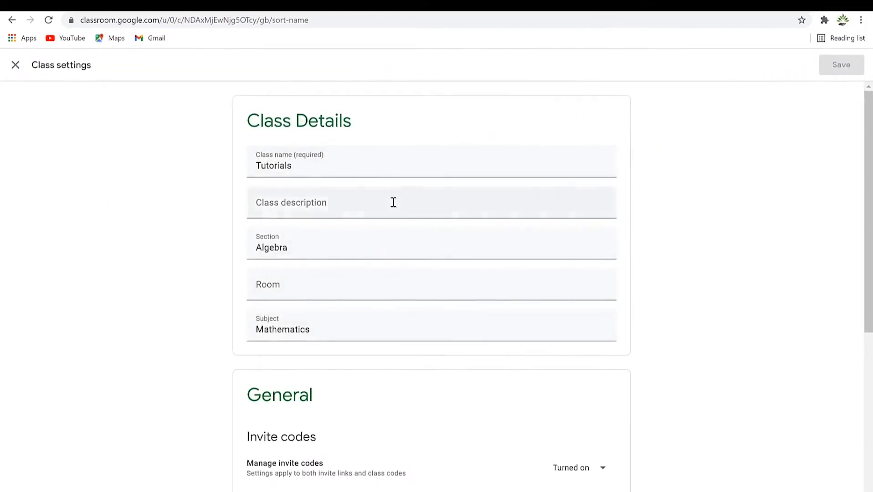
pyautogui.scroll(-5, 392, 210)
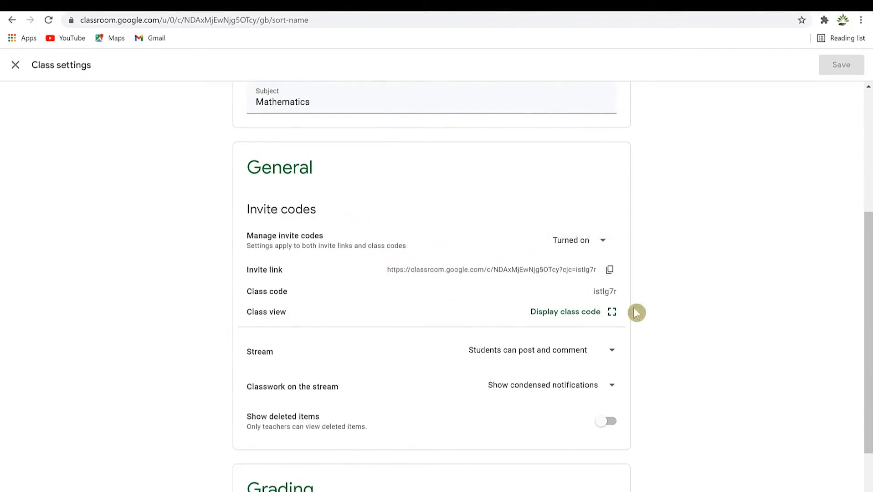
pyautogui.moveTo(577, 290); pyautogui.dragTo(635, 300)
pyautogui.scroll(5, 419, 156)
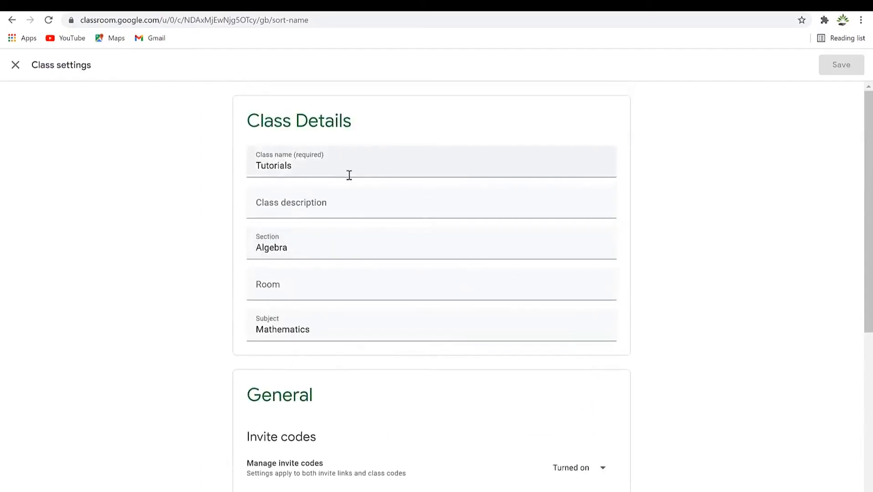
pyautogui.scroll(-6, 442, 386)
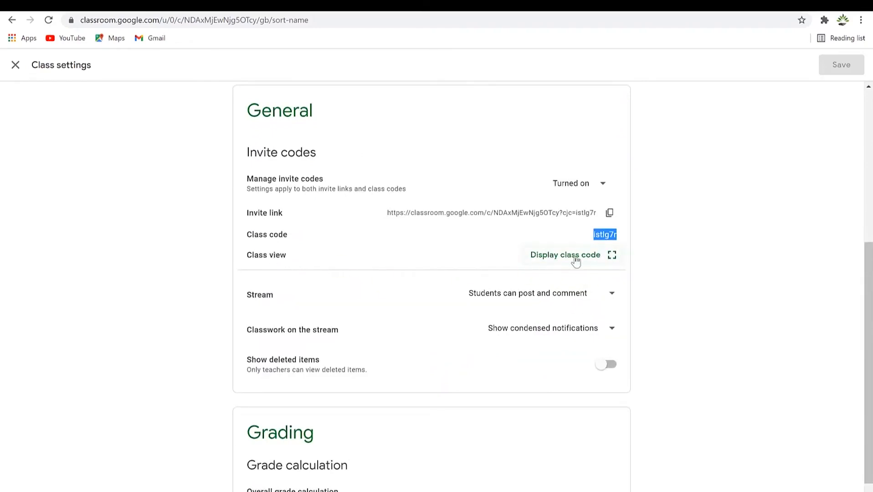
pyautogui.click(576, 259)
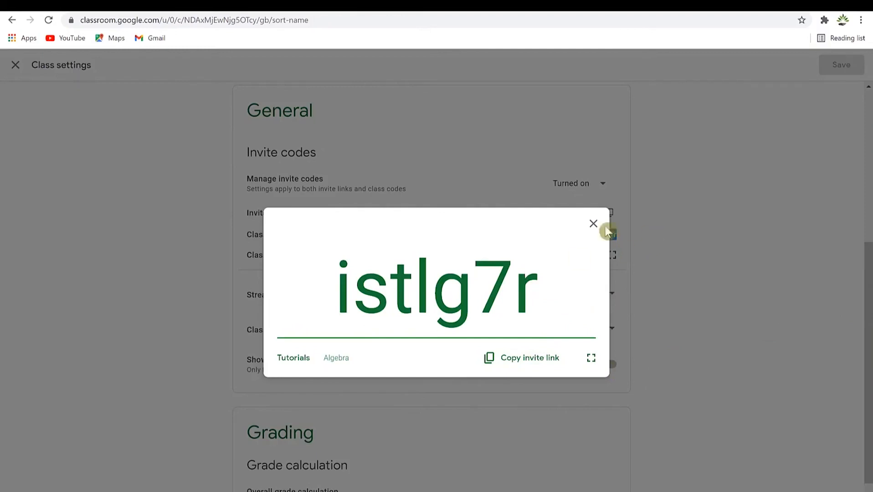
# Close the enlarged code and review stream posting and classwork notification options, leaving them unchanged.
pyautogui.click(593, 223)
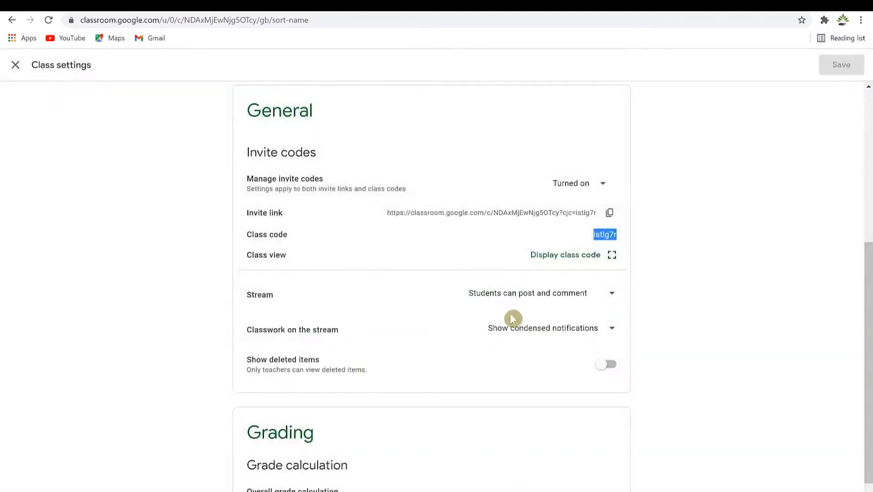
pyautogui.click(613, 296)
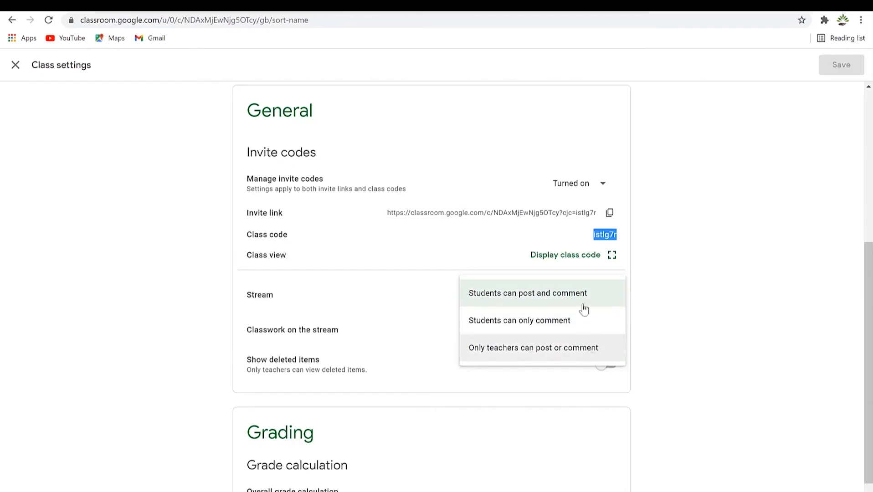
pyautogui.click(555, 298)
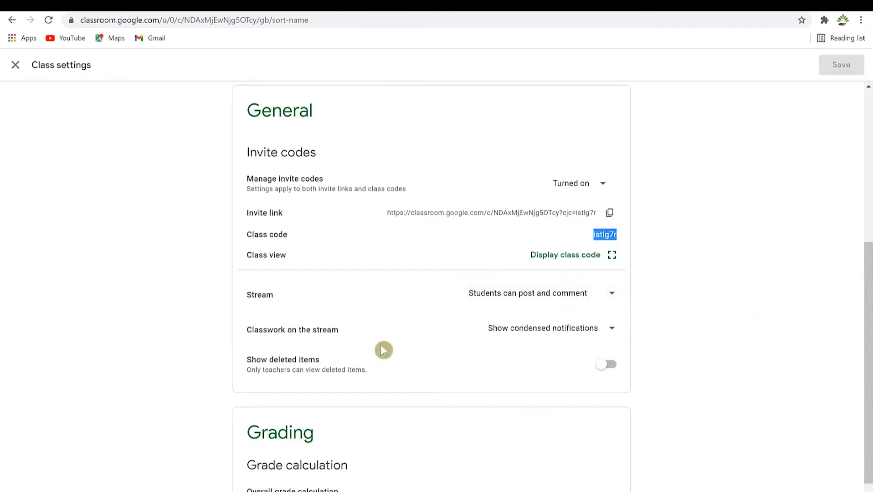
pyautogui.click(608, 331)
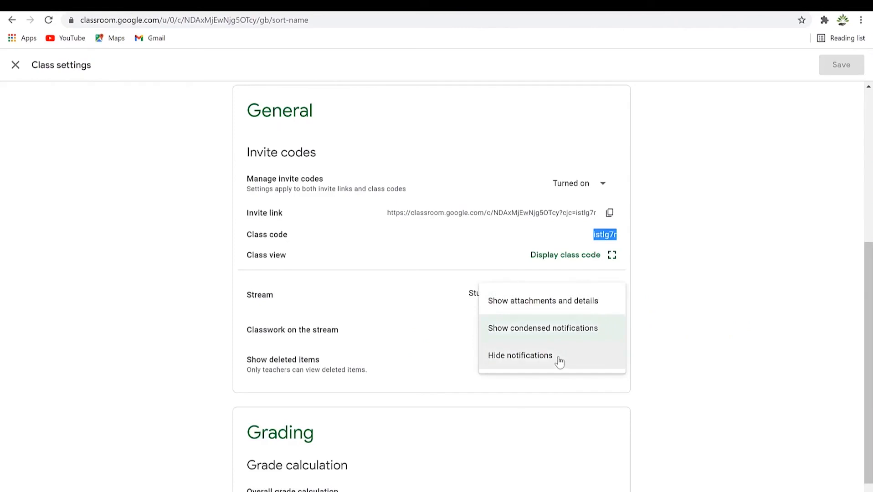
pyautogui.click(707, 319)
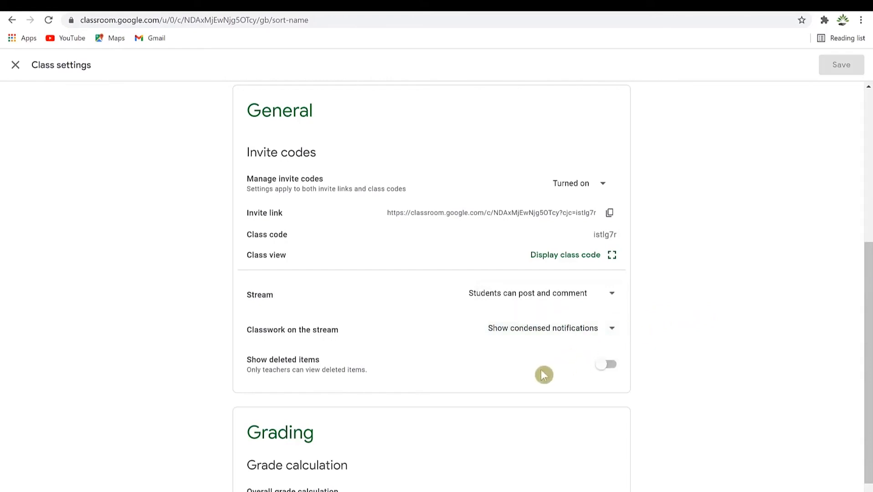
pyautogui.scroll(-2, 569, 397)
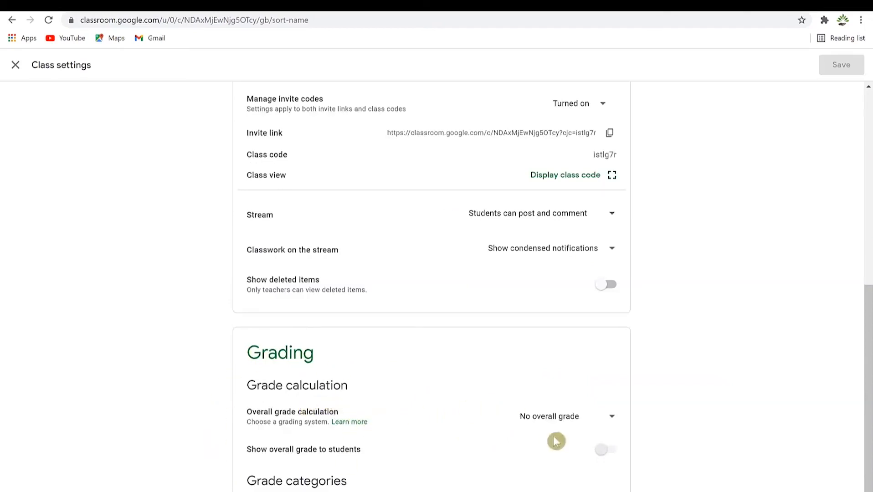
# Set Overall grade calculation to Total points, save the settings and close them.
pyautogui.click(611, 419)
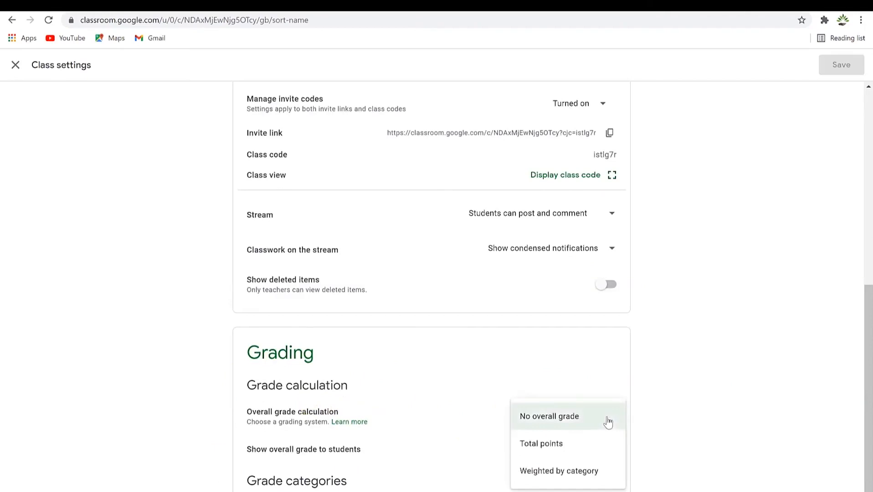
pyautogui.click(568, 445)
pyautogui.click(583, 419)
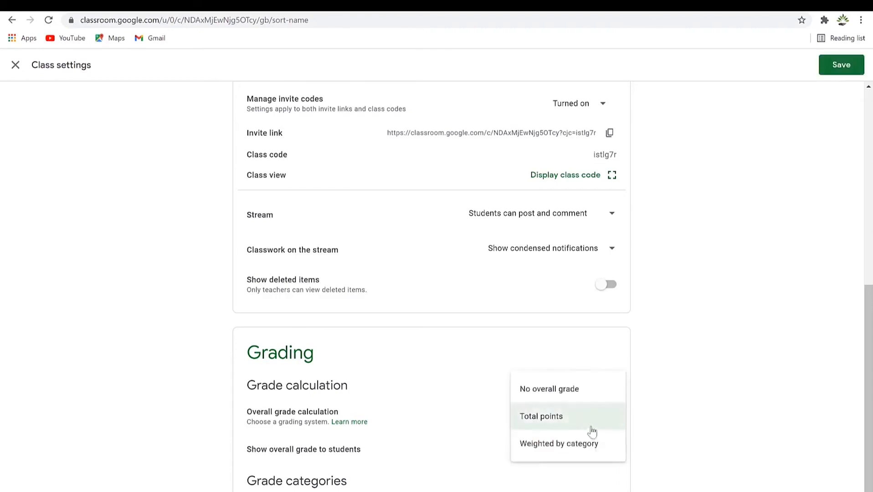
pyautogui.click(595, 451)
pyautogui.click(595, 421)
pyautogui.click(575, 397)
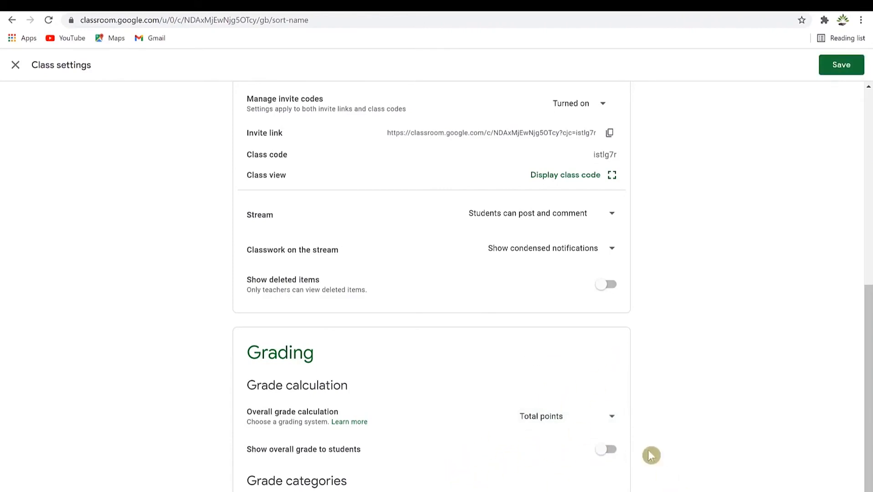
pyautogui.scroll(8, 613, 354)
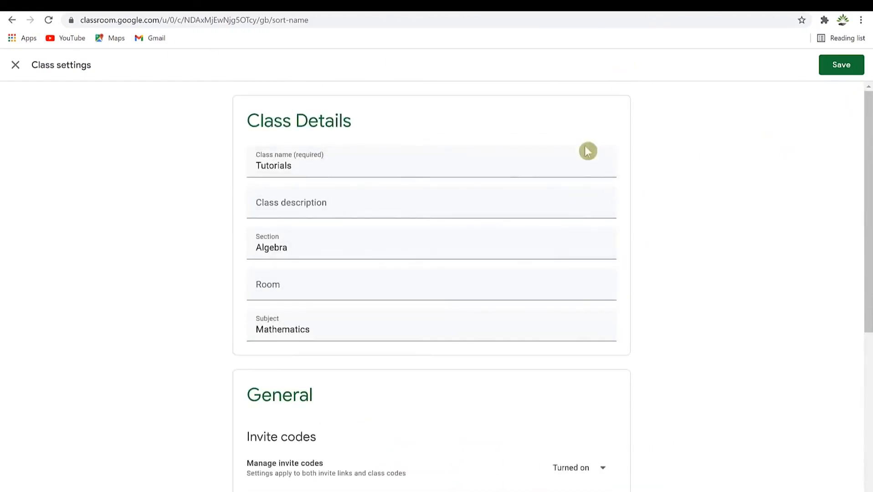
pyautogui.click(856, 72)
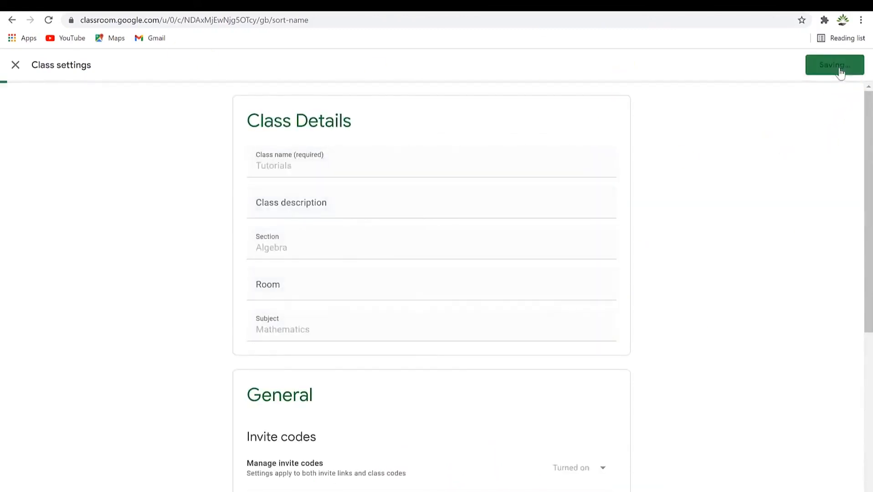
pyautogui.click(13, 69)
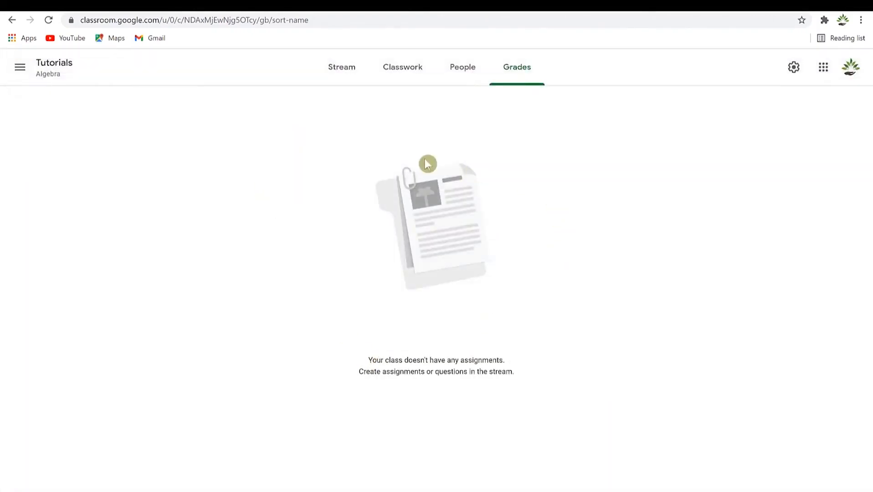
# Draft a Stream announcement beginning 'Welcome to this', addressed to all students.
pyautogui.click(341, 72)
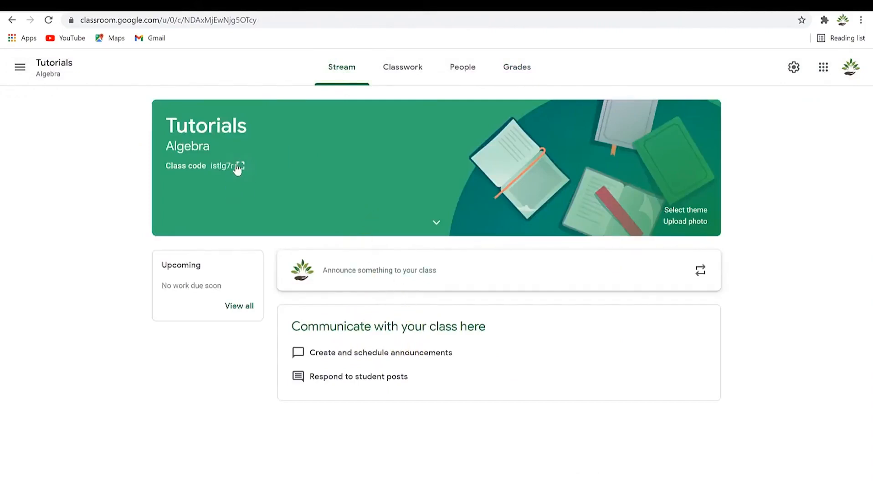
pyautogui.click(413, 272)
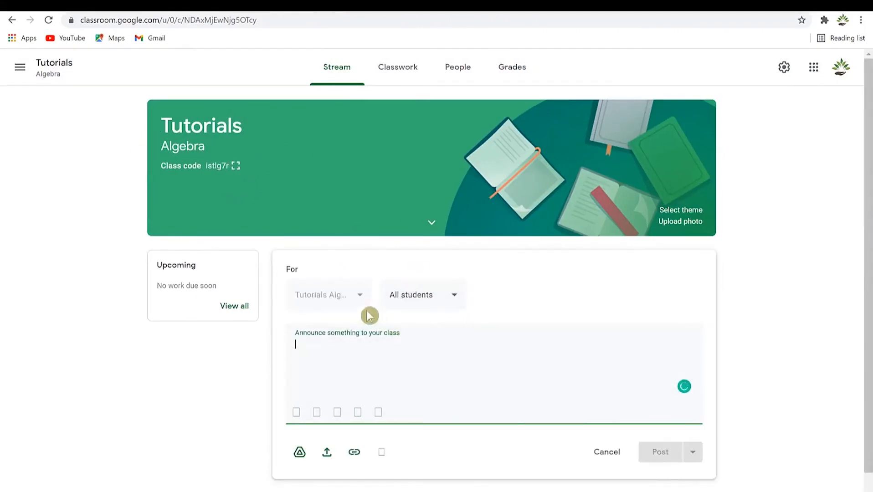
pyautogui.click(493, 382)
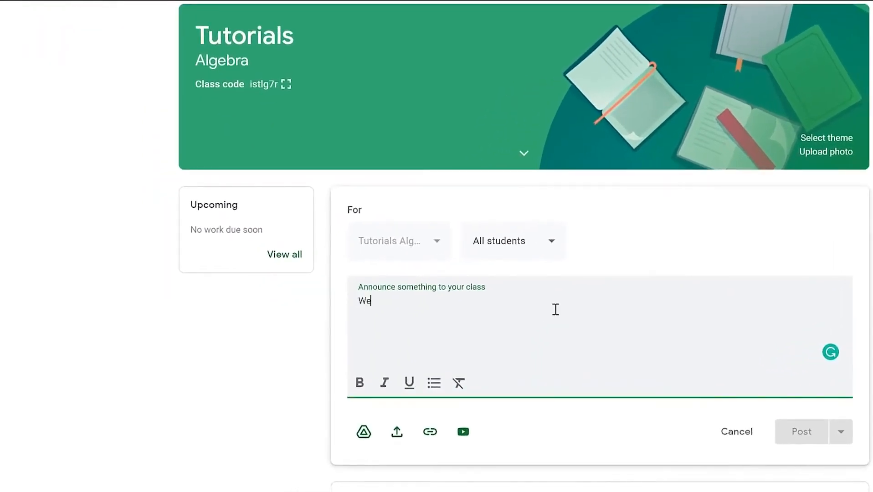
pyautogui.write('Welcome to this class and i hope you will put in your best to learn')
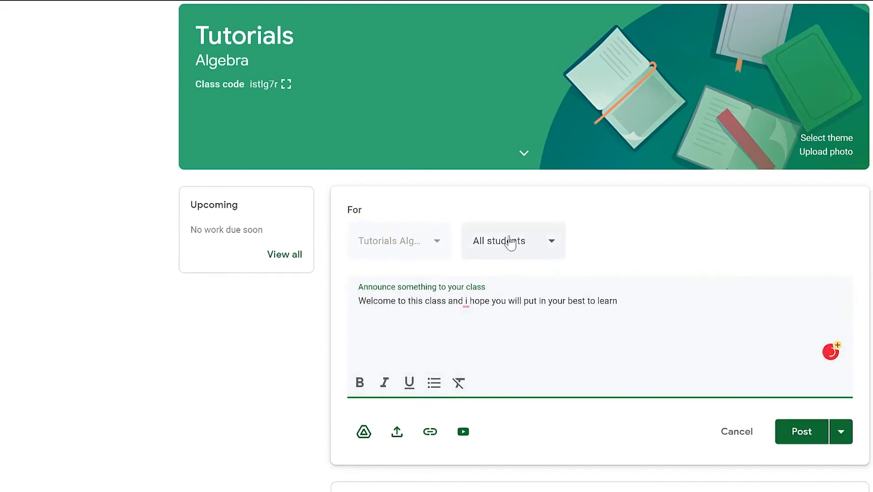
pyautogui.click(553, 247)
pyautogui.click(554, 247)
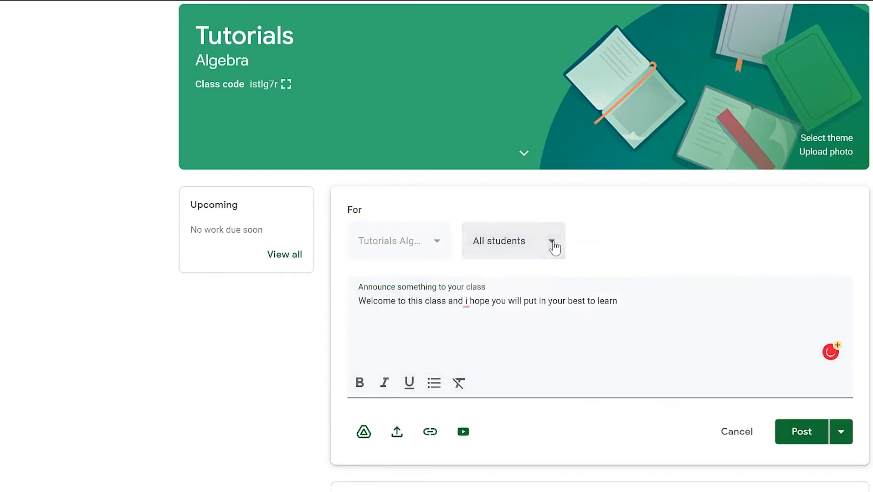
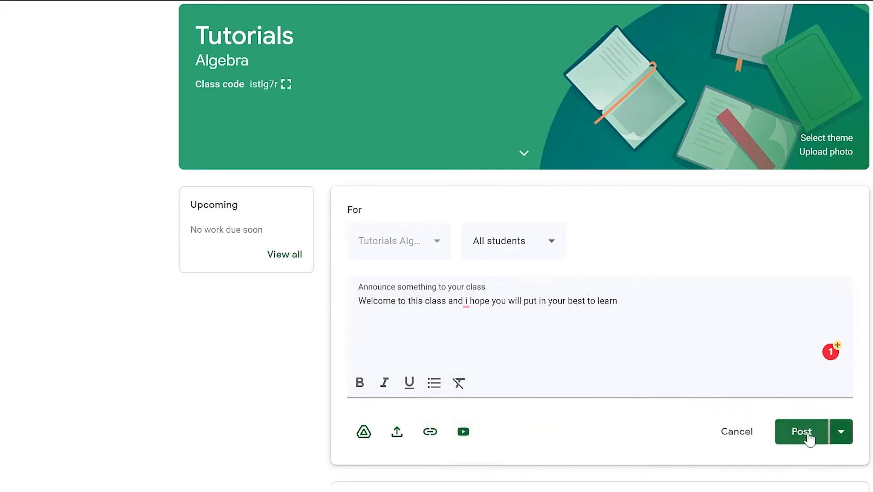
# Post the welcome announcement immediately rather than scheduling it or saving a draft.
pyautogui.click(842, 434)
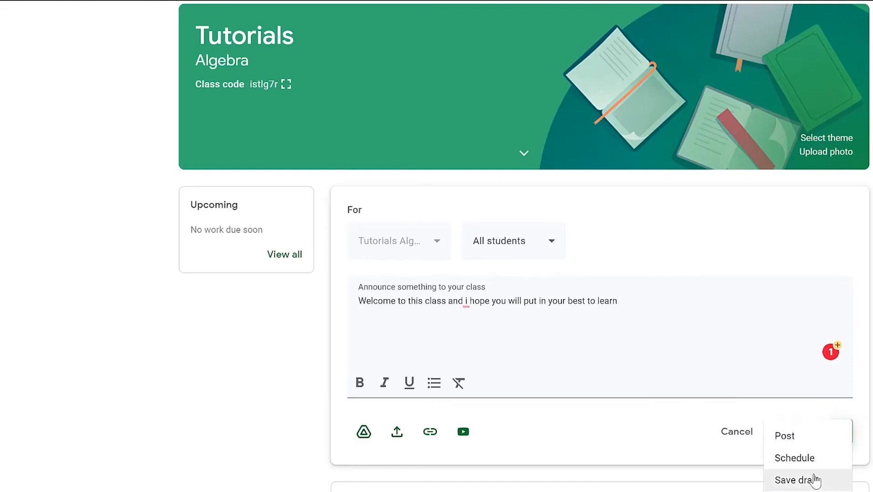
pyautogui.click(807, 437)
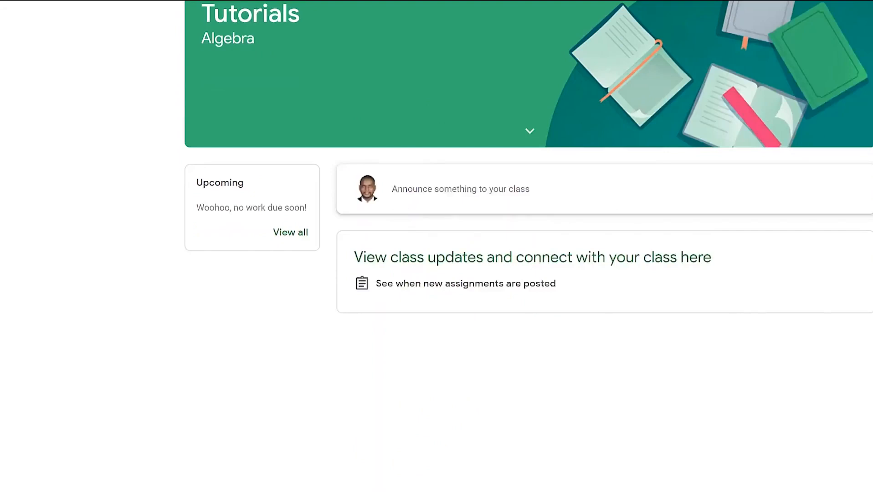
# As the student, reload the stream and comment 'Thank you sir' under the welcome announcement.
pyautogui.press('F5')
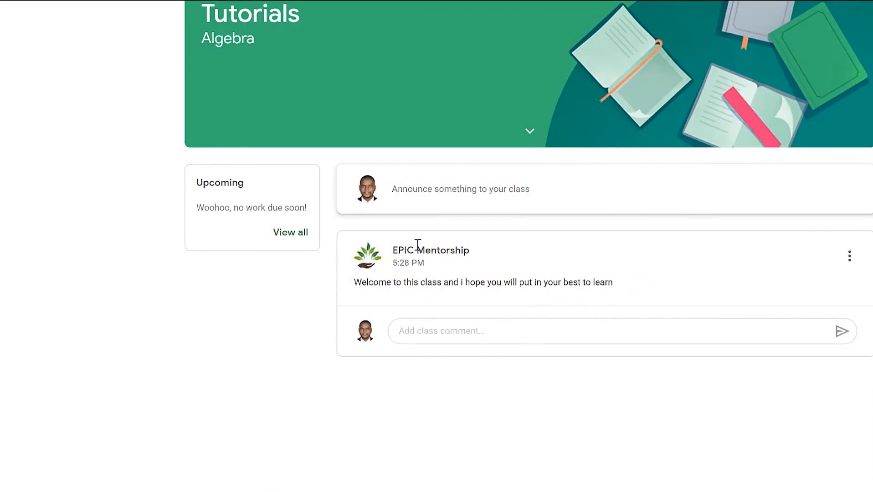
pyautogui.click(468, 195)
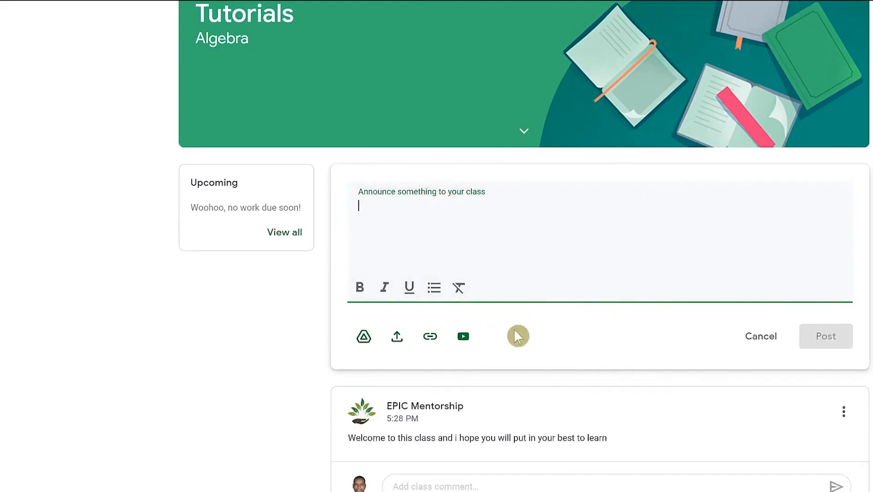
pyautogui.scroll(-1, 532, 302)
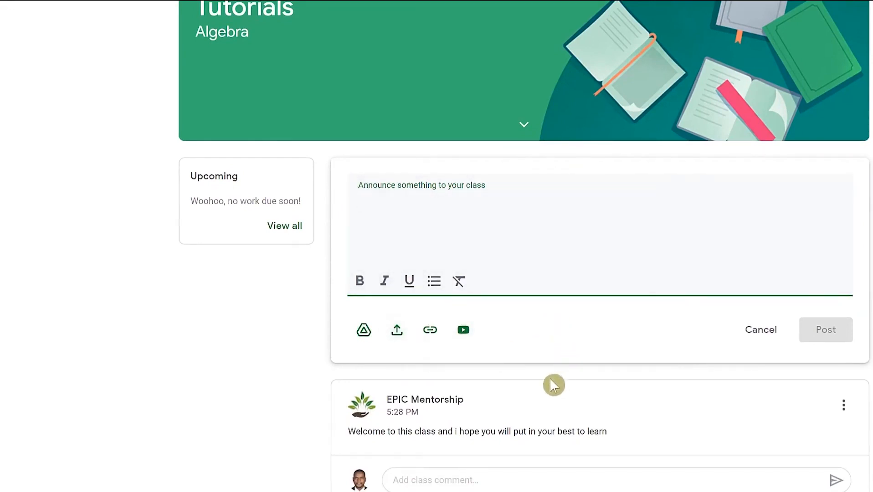
pyautogui.click(529, 482)
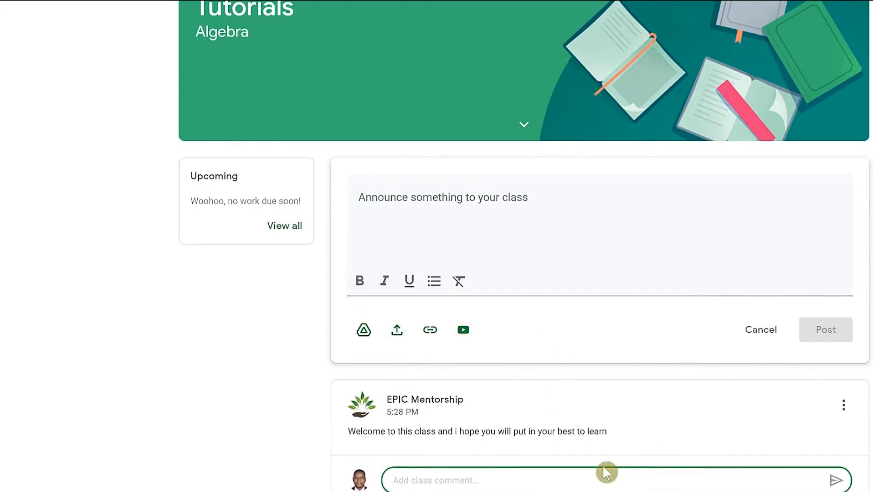
pyautogui.write('Thank you sir')
pyautogui.click(837, 481)
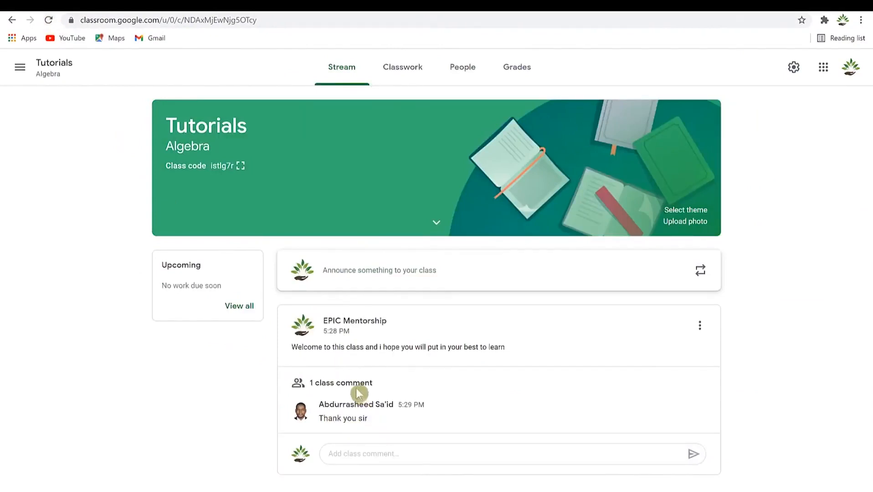
# Start a new announcement and paste the text asking students to download and review the course material.
pyautogui.click(332, 454)
pyautogui.click(482, 263)
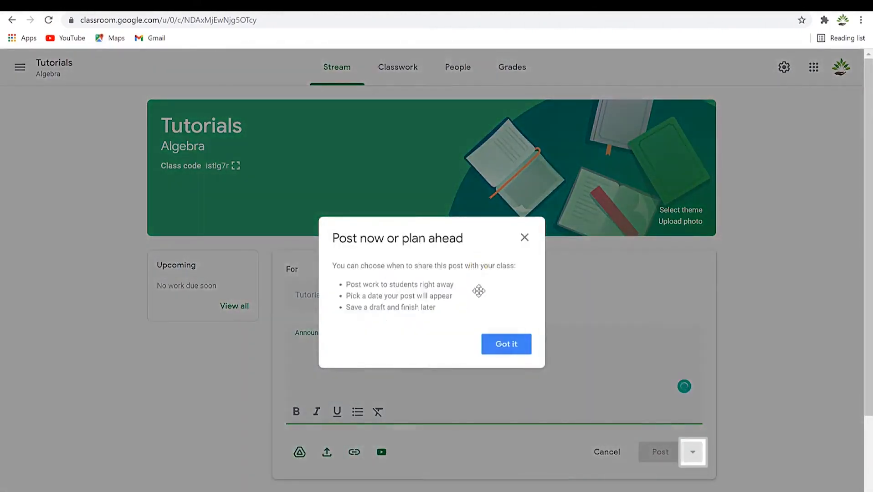
pyautogui.click(531, 386)
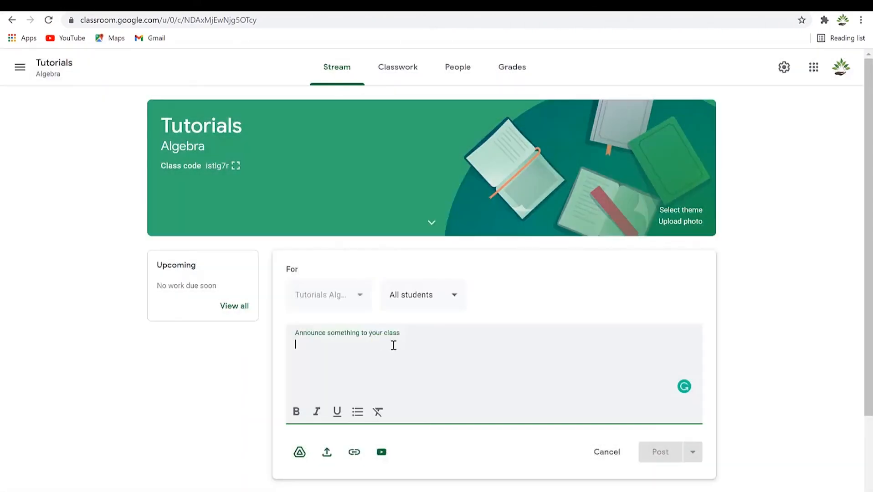
pyautogui.hotkey('ctrl', 'v')
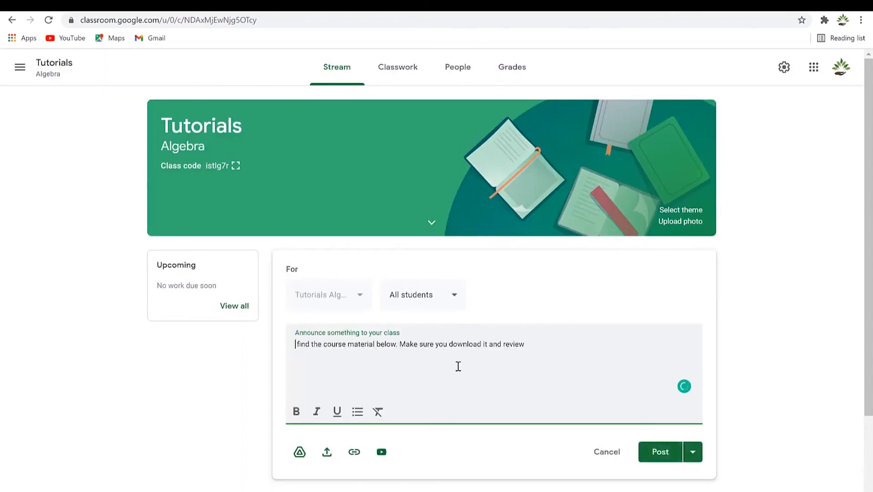
# Attach largepreview.png, post the announcement, and switch to the student's browser window.
pyautogui.click(326, 453)
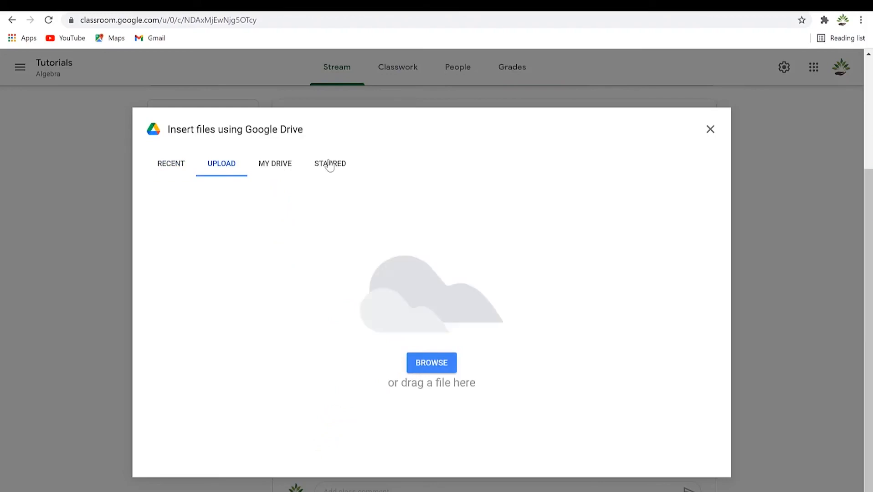
pyautogui.click(426, 363)
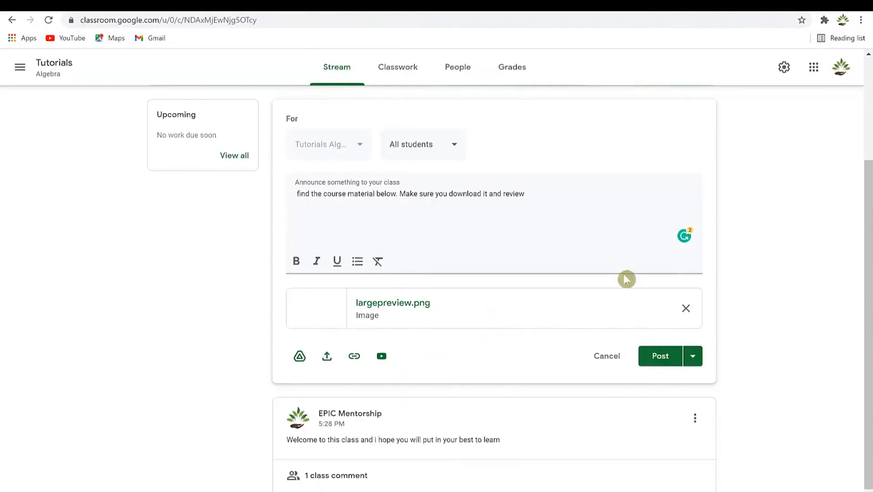
pyautogui.click(659, 355)
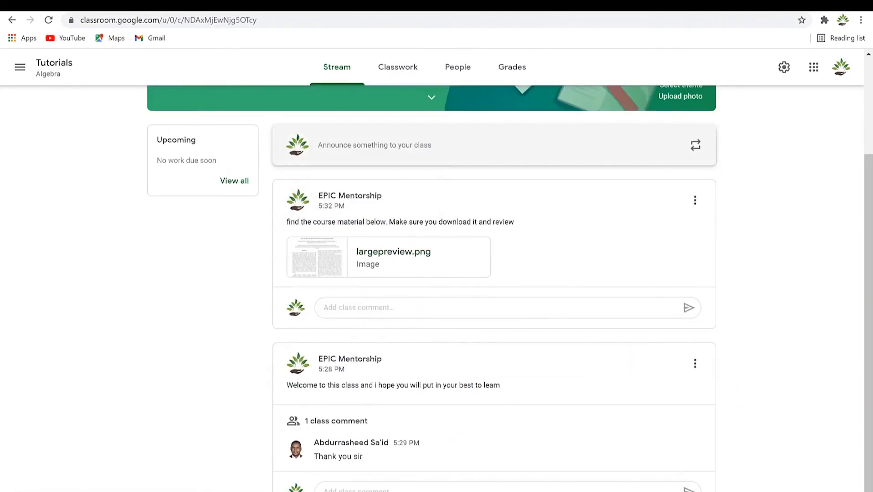
pyautogui.press('super')
pyautogui.click(269, 479)
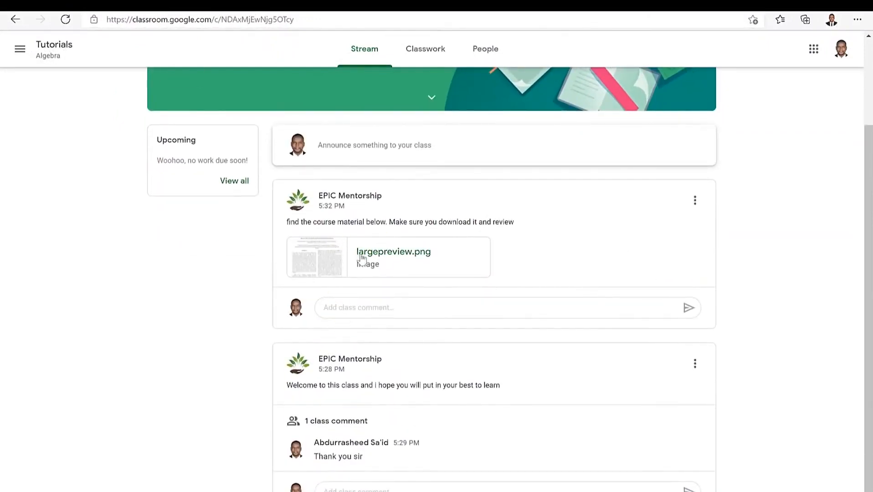
pyautogui.click(365, 252)
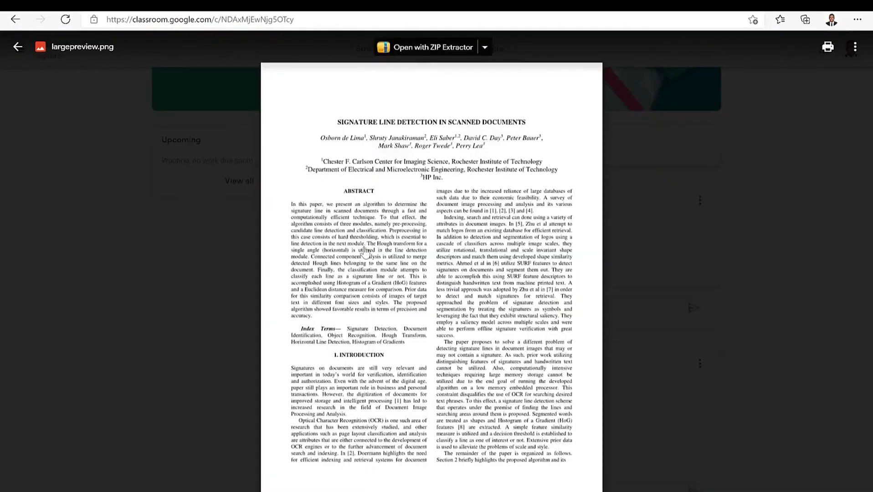
pyautogui.click(856, 48)
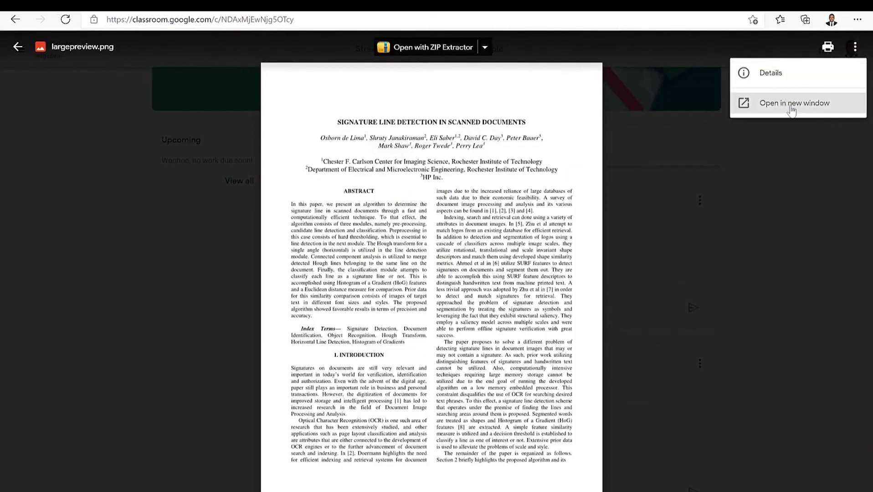
pyautogui.click(486, 48)
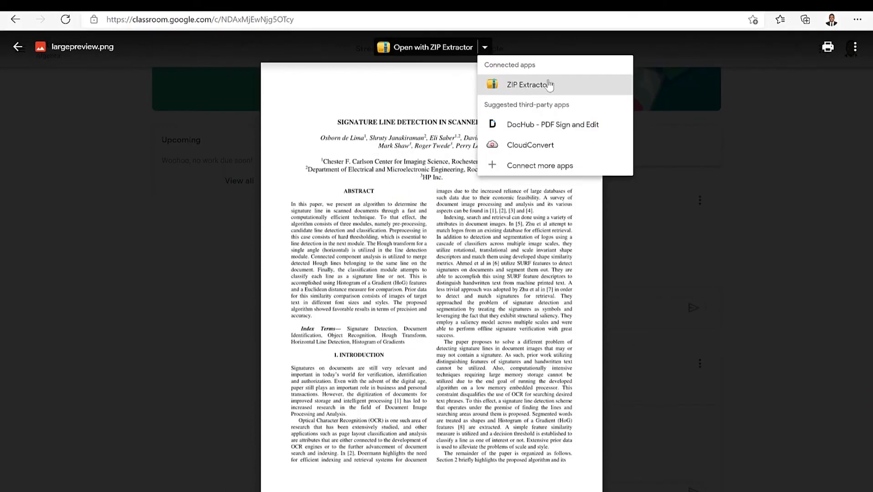
pyautogui.rightClick(423, 306)
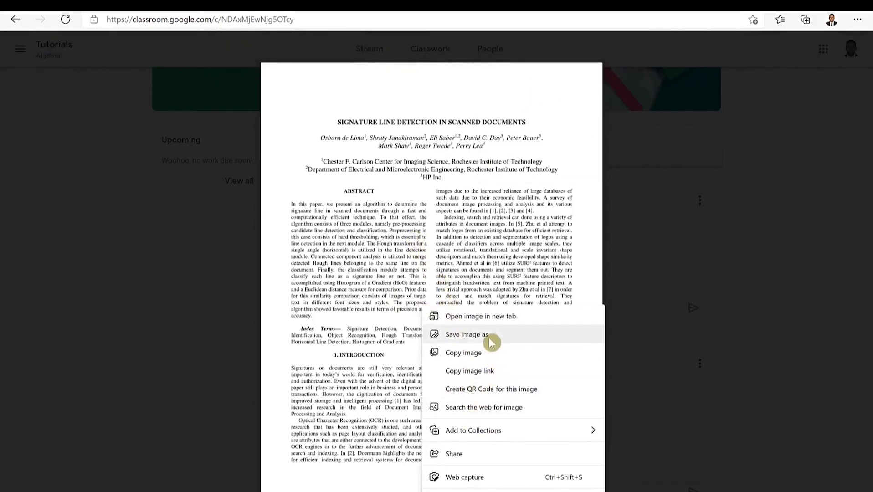
pyautogui.click(501, 170)
pyautogui.click(715, 195)
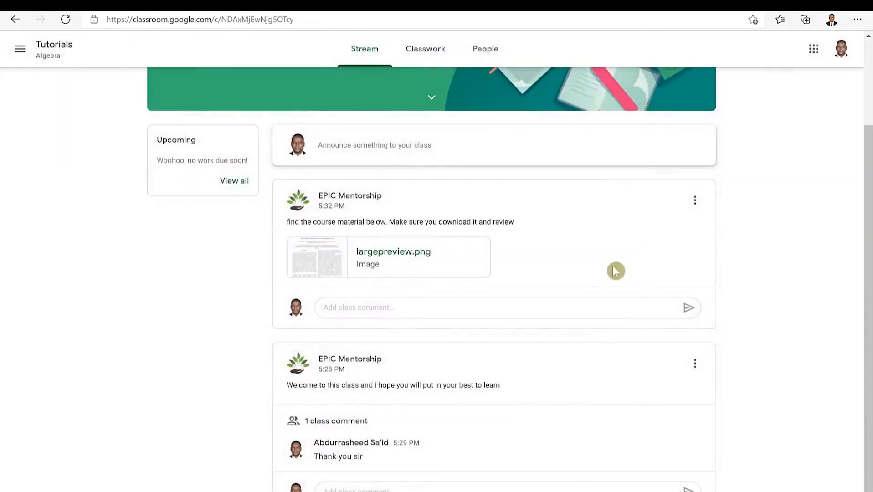
pyautogui.scroll(2, 503, 341)
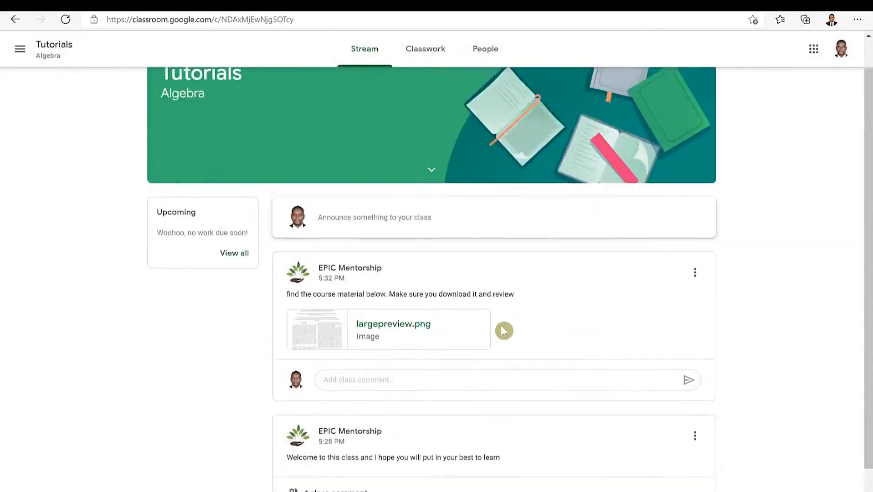
pyautogui.scroll(-2, 502, 324)
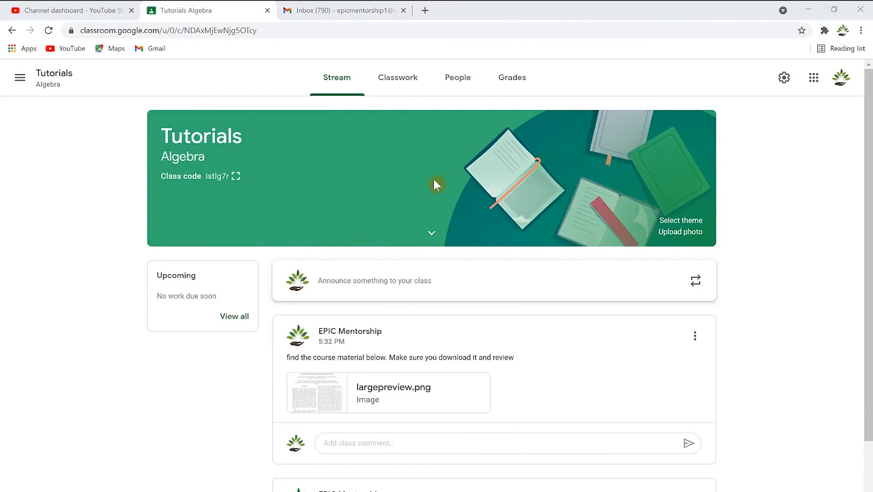
# Create a new assignment titled 'Algebra Assignment' with the instructions 'Find attached.'.
pyautogui.click(396, 81)
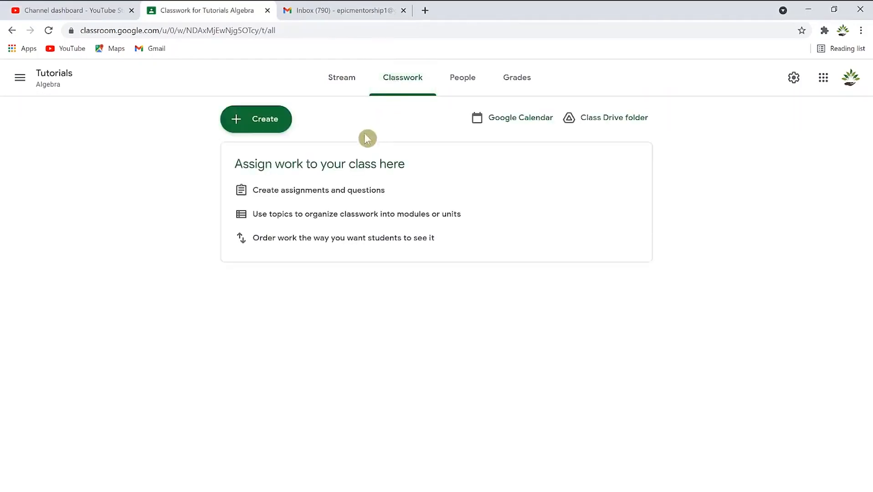
pyautogui.click(264, 119)
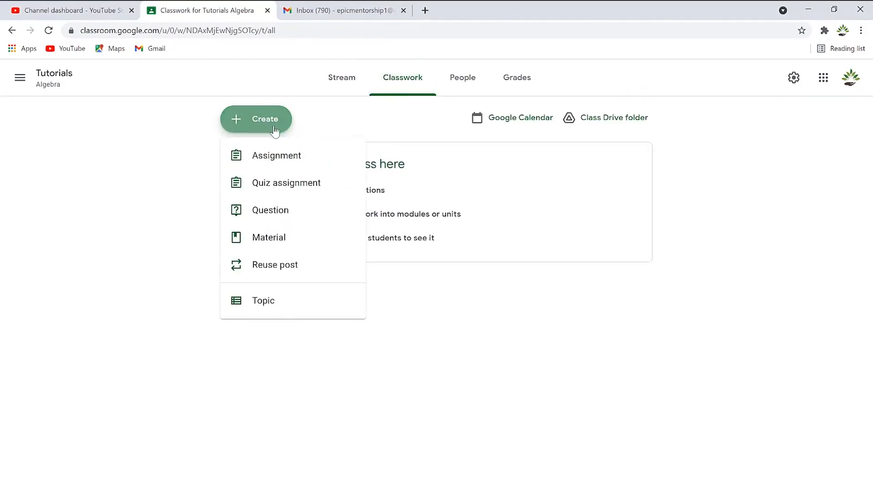
pyautogui.click(295, 157)
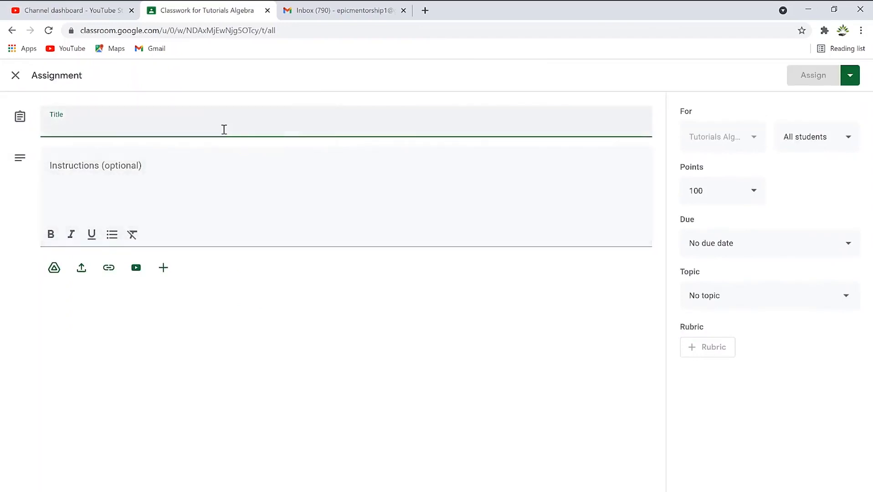
pyautogui.write('Algebra Assignment')
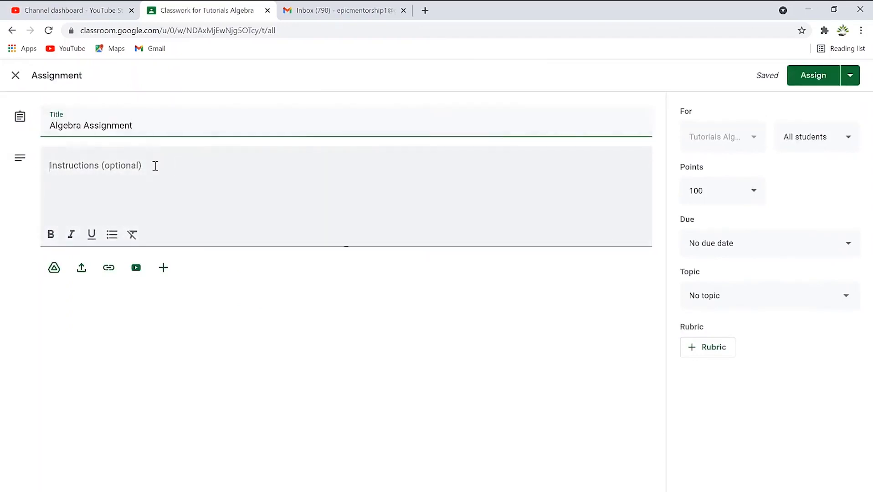
pyautogui.click(155, 166)
pyautogui.write('Find attached.')
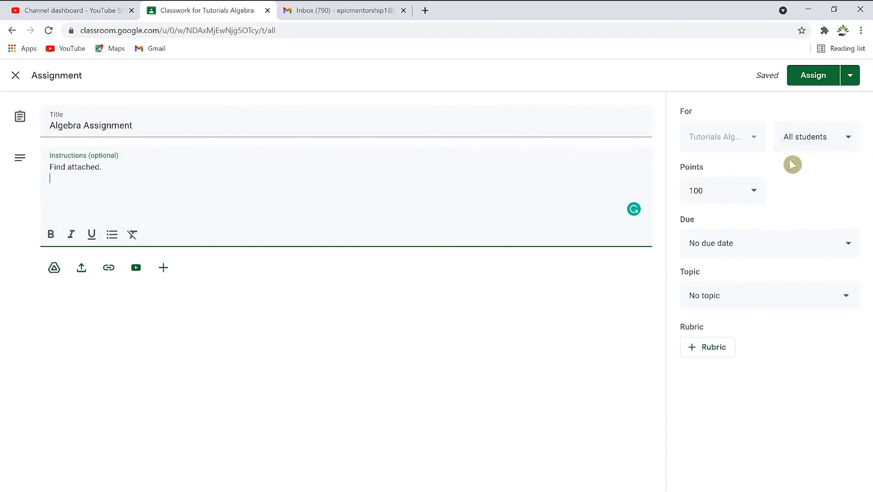
# Keep the assignment at 10 points and set its due date to Tuesday, October 5, 2021.
pyautogui.click(755, 191)
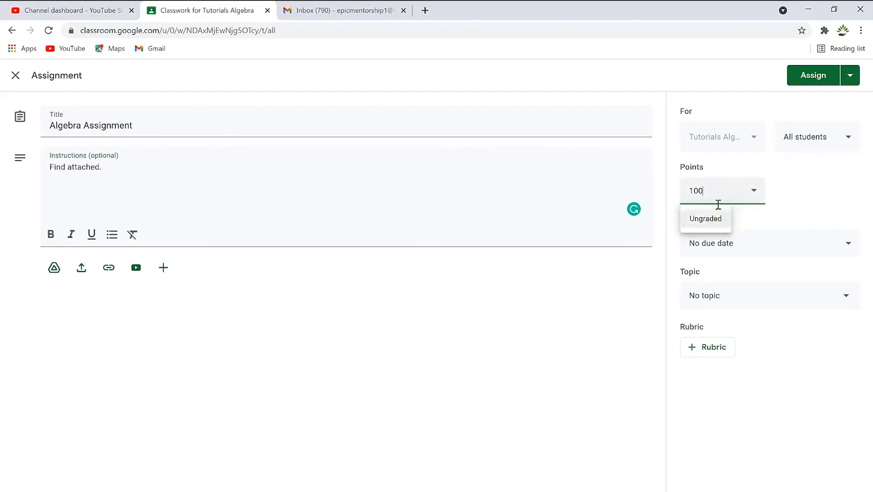
pyautogui.click(718, 223)
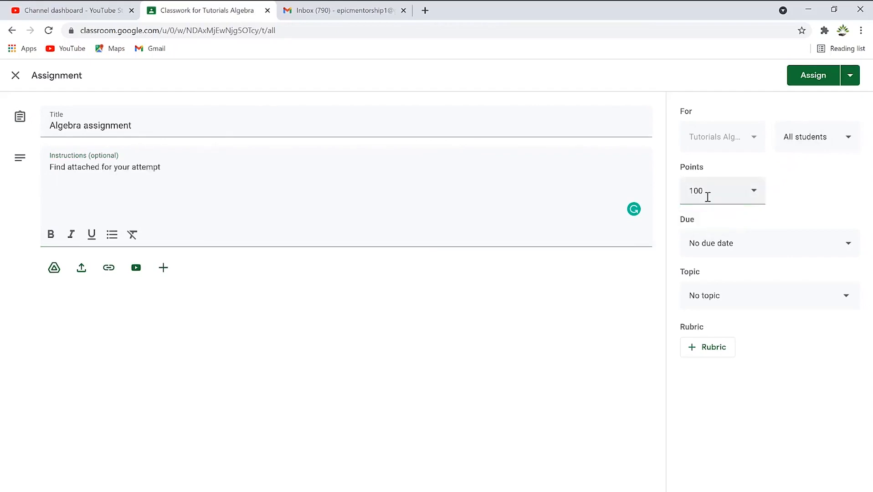
pyautogui.click(714, 190)
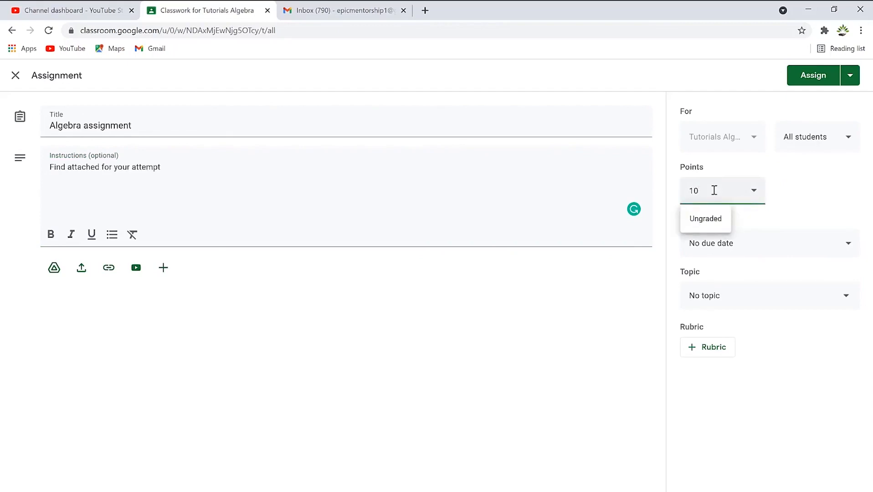
pyautogui.click(815, 205)
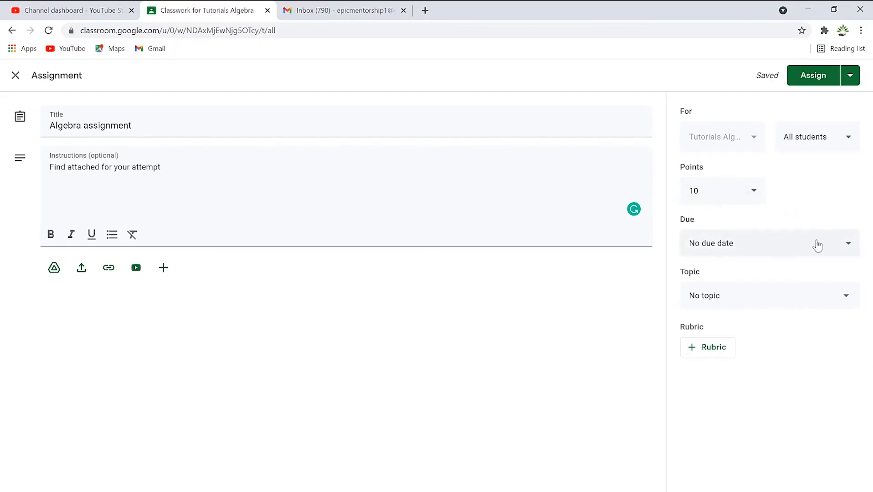
pyautogui.click(851, 247)
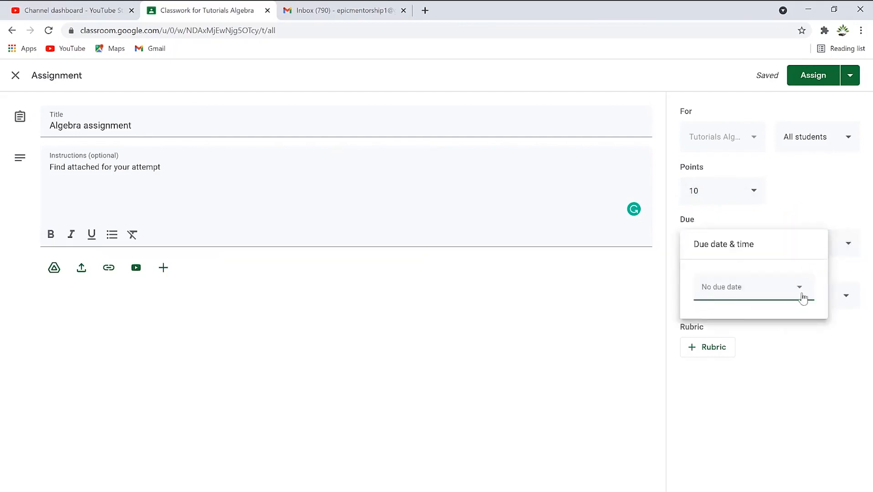
pyautogui.click(803, 298)
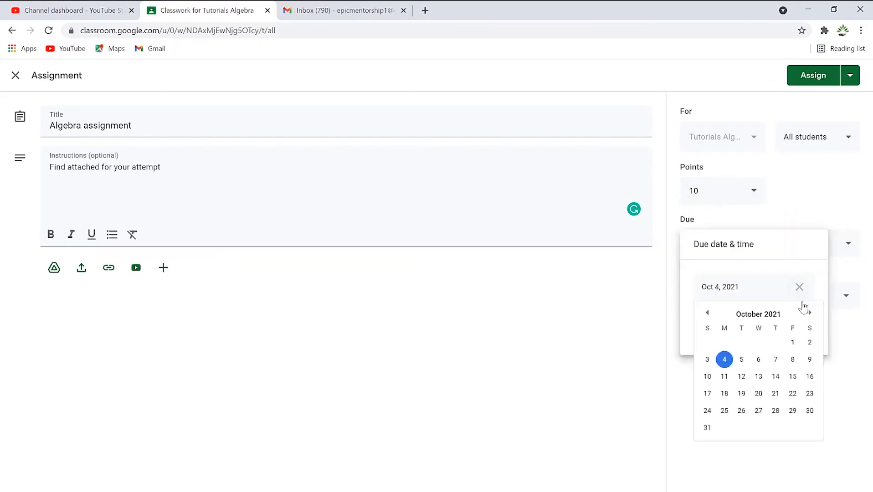
pyautogui.click(742, 359)
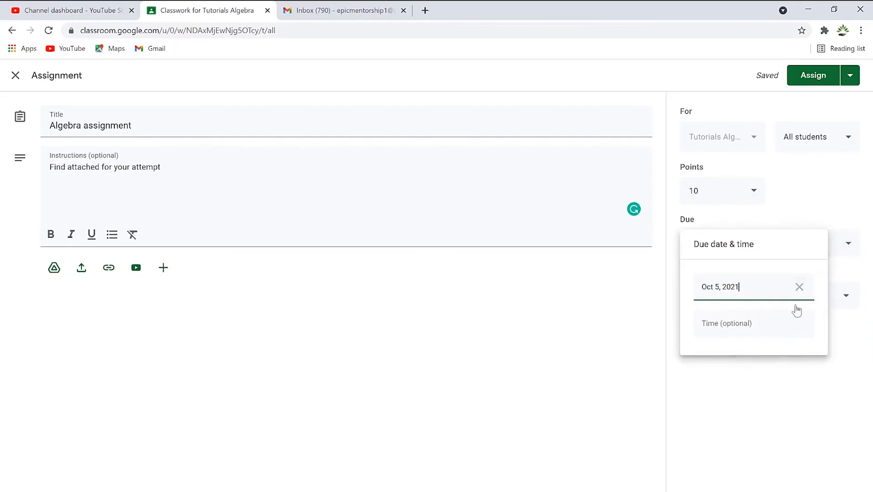
pyautogui.click(851, 203)
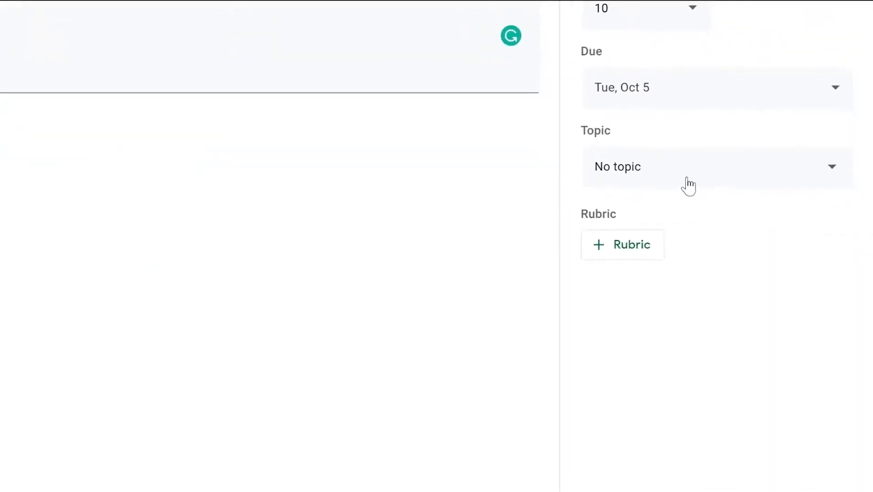
# Create and assign the topic 'Algebra homework', then start a new rubric from scratch.
pyautogui.click(821, 248)
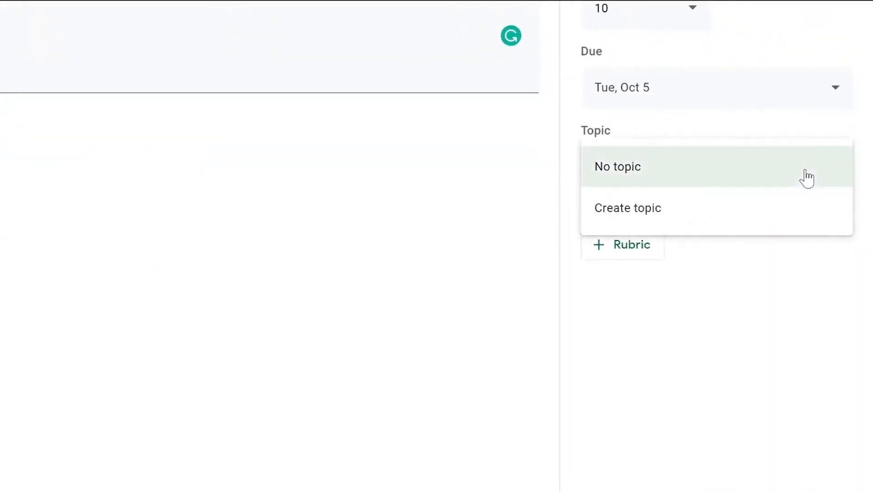
pyautogui.click(690, 220)
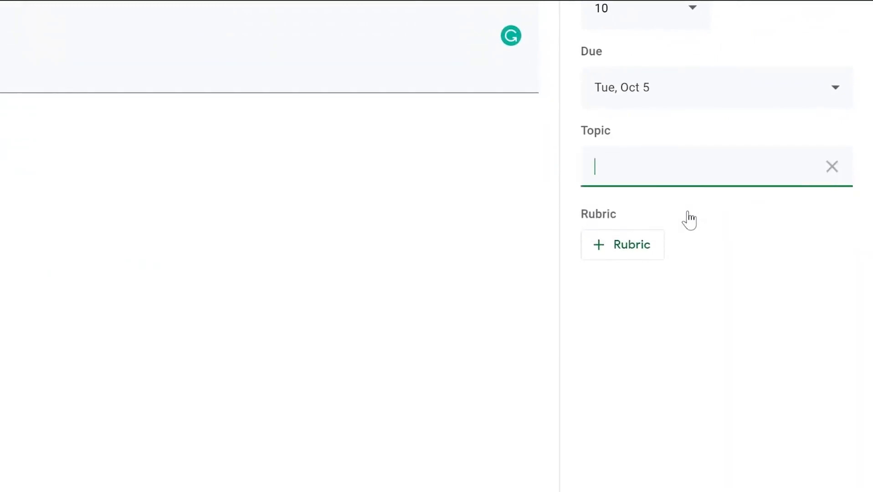
pyautogui.write('Algebra homework')
pyautogui.click(757, 282)
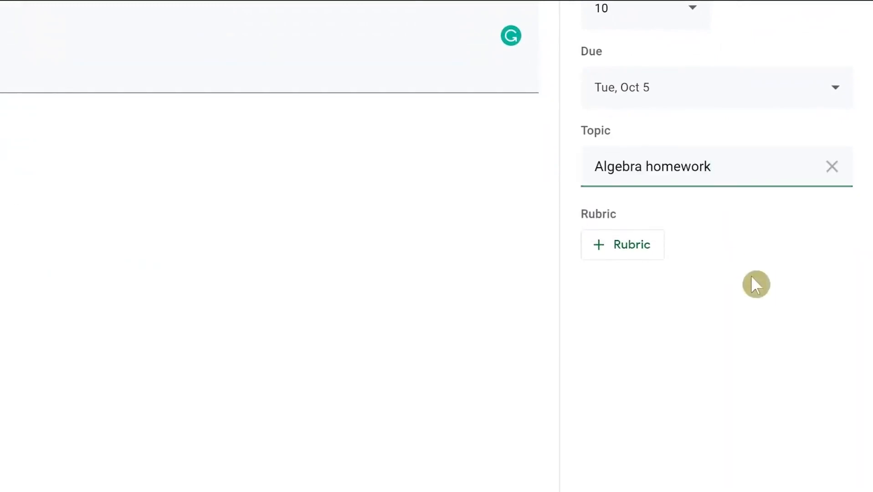
pyautogui.click(634, 252)
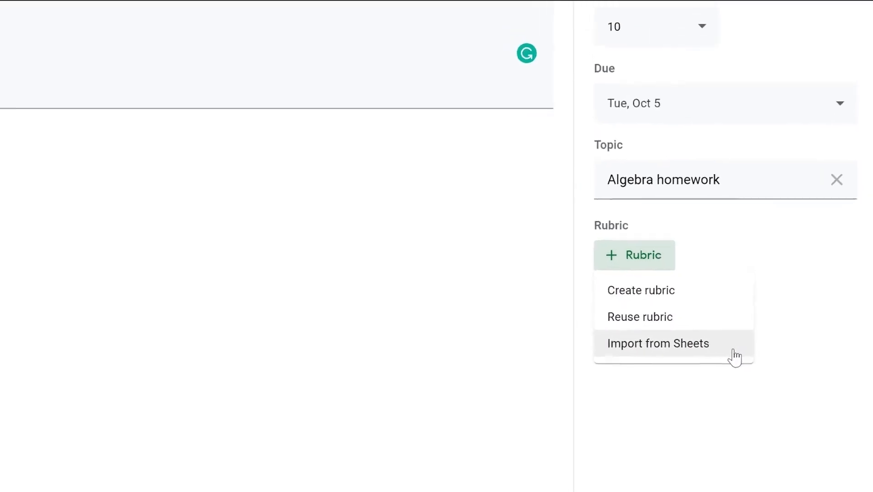
pyautogui.click(656, 293)
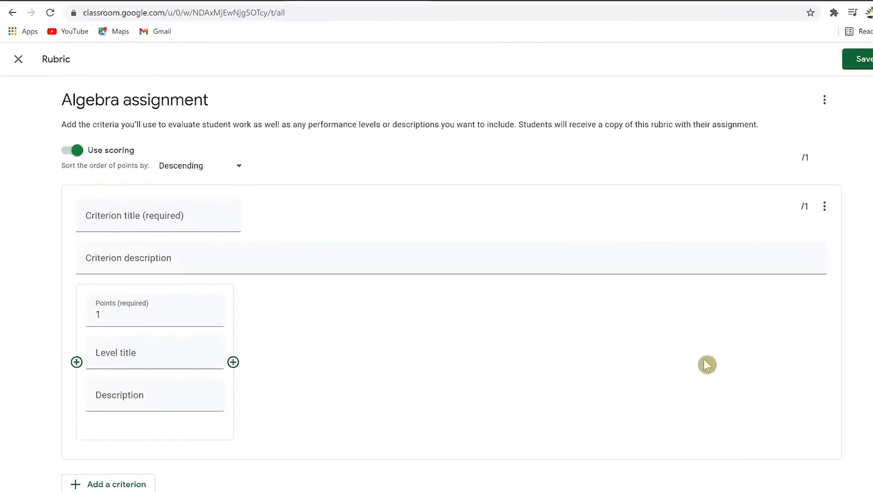
# Name the first rubric criterion 'File' and give it 2 points.
pyautogui.click(198, 214)
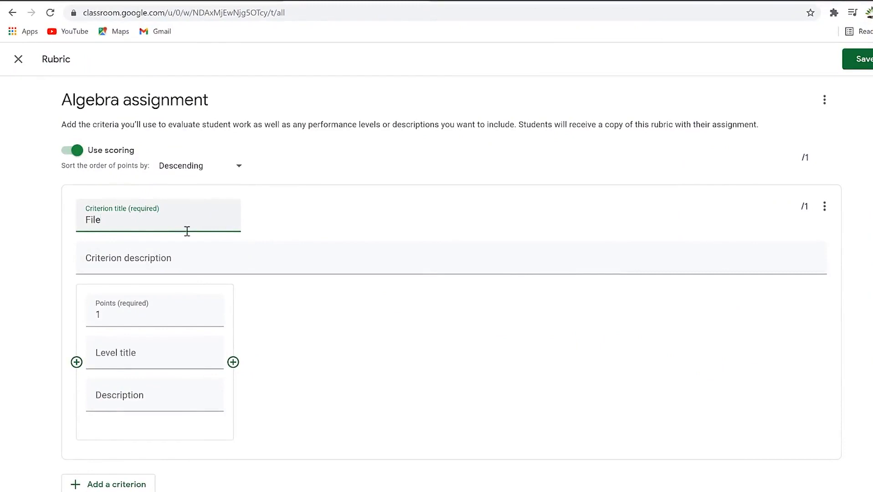
pyautogui.moveTo(143, 311); pyautogui.dragTo(43, 315)
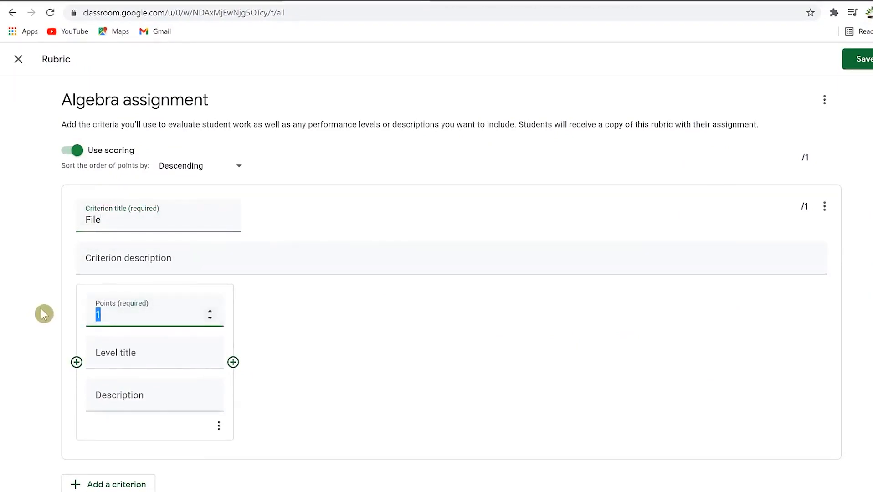
pyautogui.write('2')
pyautogui.click(373, 337)
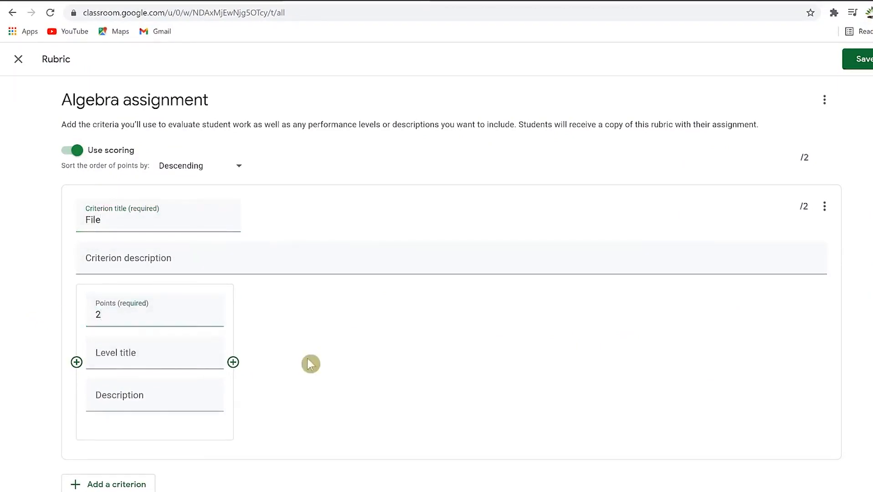
# Add a second criterion 'Complete answer (typed)' worth 8 points and save the rubric.
pyautogui.click(139, 475)
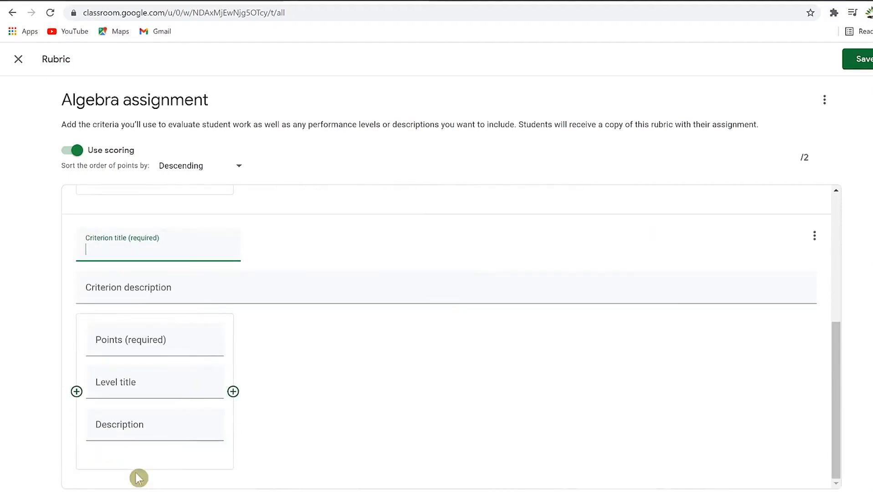
pyautogui.write('Complete answer')
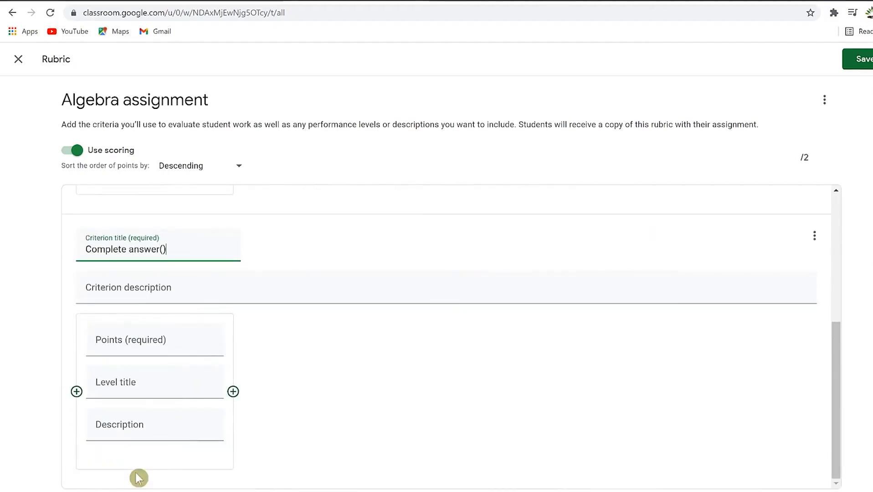
pyautogui.write(' (typed)')
pyautogui.click(146, 342)
pyautogui.write('8')
pyautogui.click(349, 423)
pyautogui.scroll(1, 440, 373)
pyautogui.scroll(3, 428, 385)
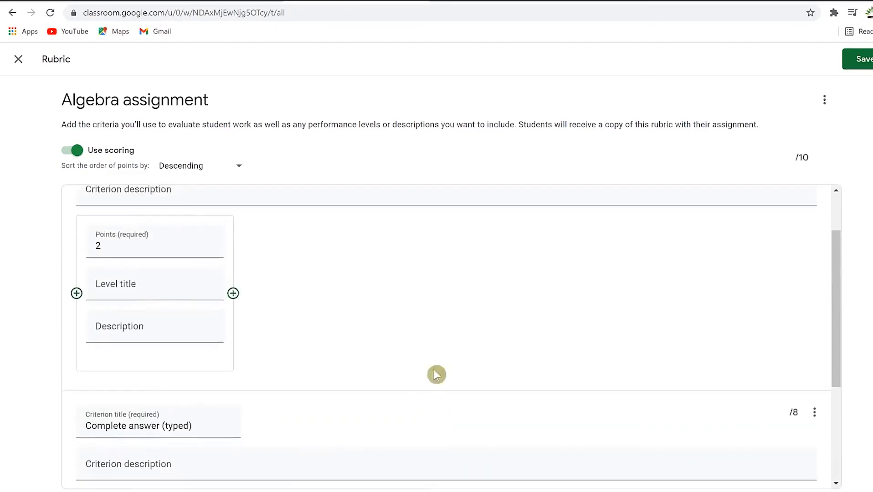
pyautogui.scroll(-3, 489, 413)
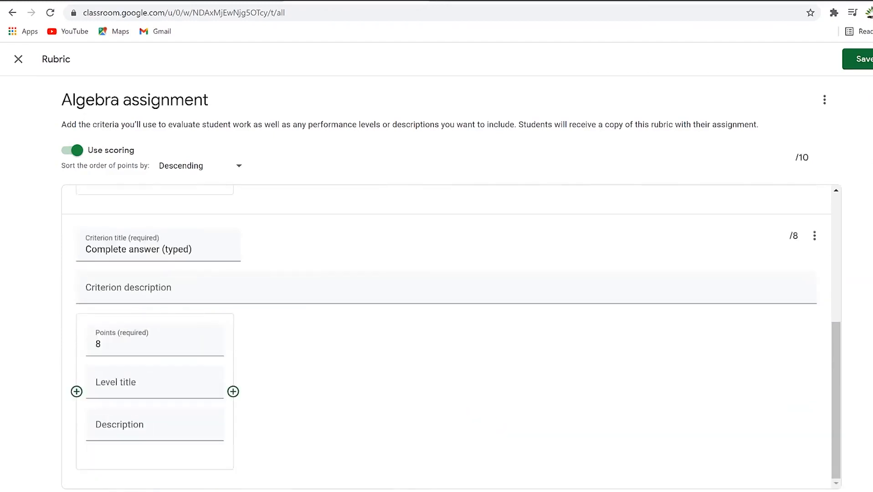
pyautogui.scroll(4, 350, 272)
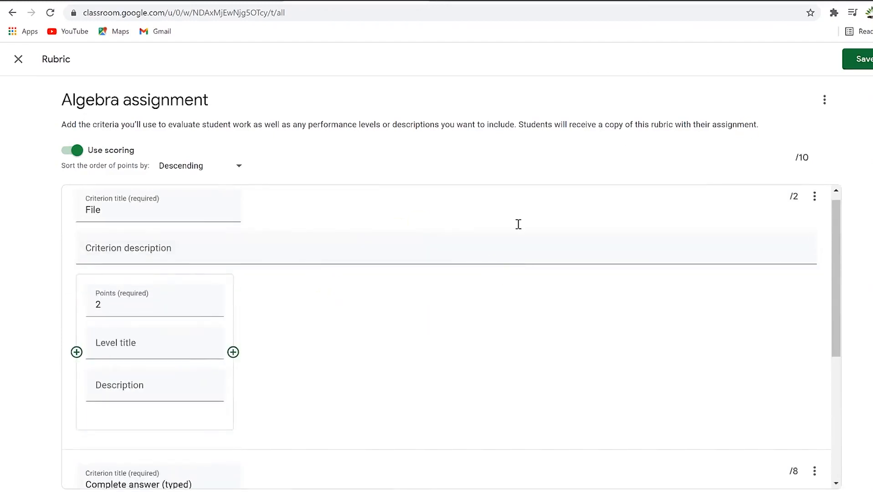
pyautogui.click(865, 60)
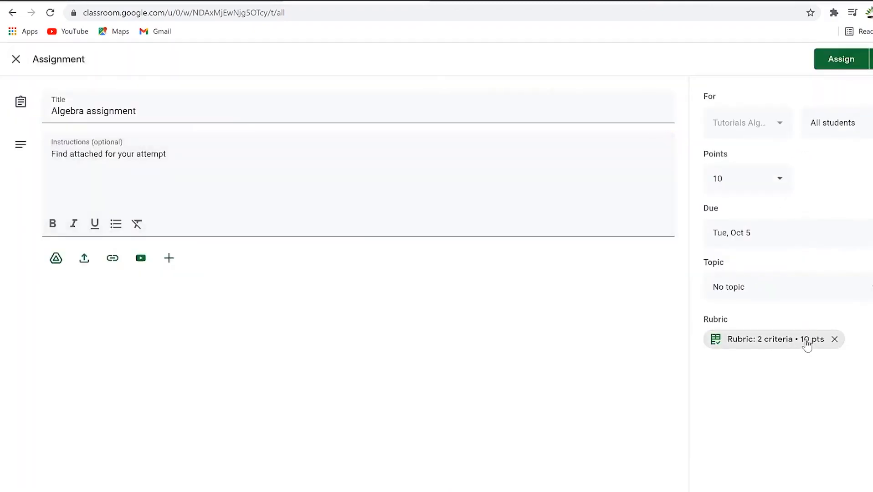
# Upload image to text.pdf from Pictures and set it so students can edit the file.
pyautogui.click(766, 348)
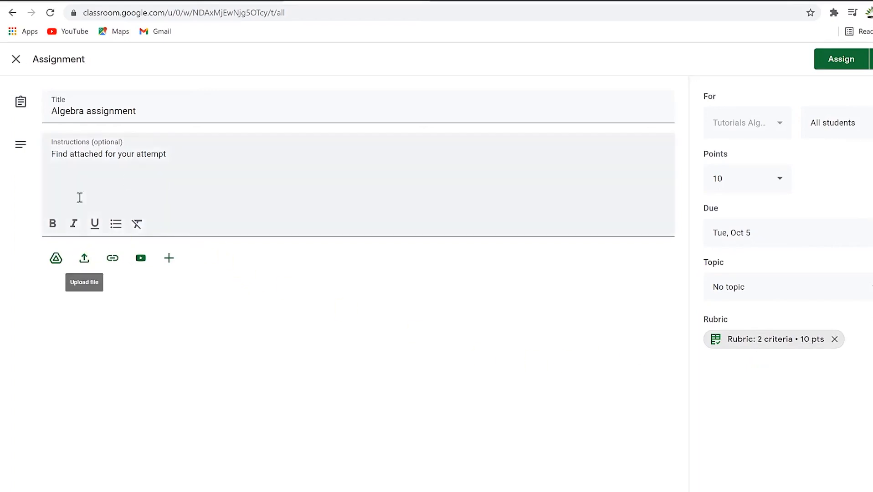
pyautogui.click(84, 260)
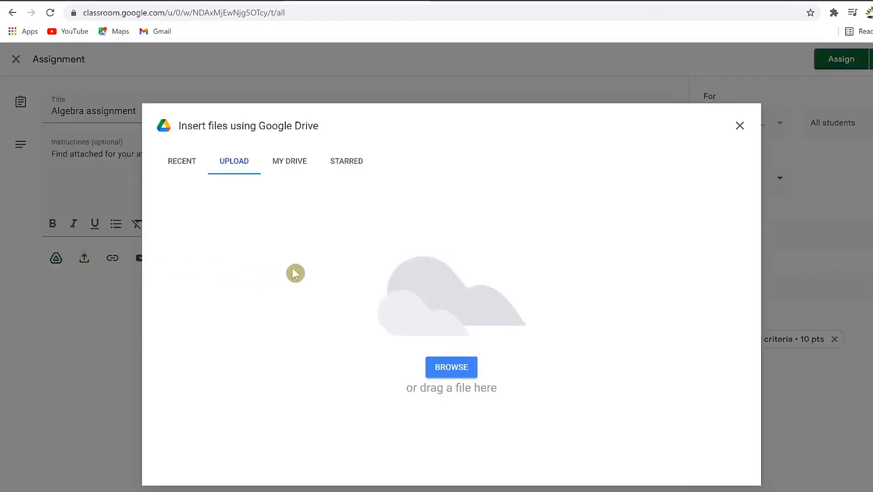
pyautogui.click(438, 367)
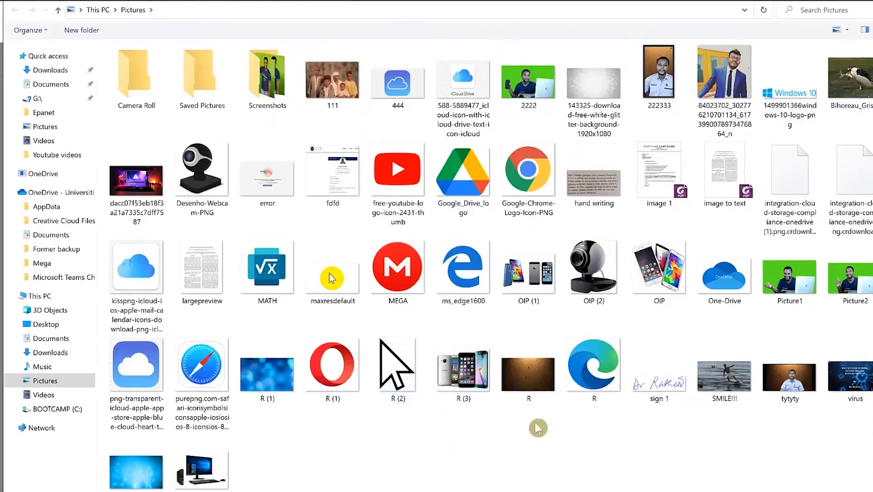
pyautogui.click(723, 196)
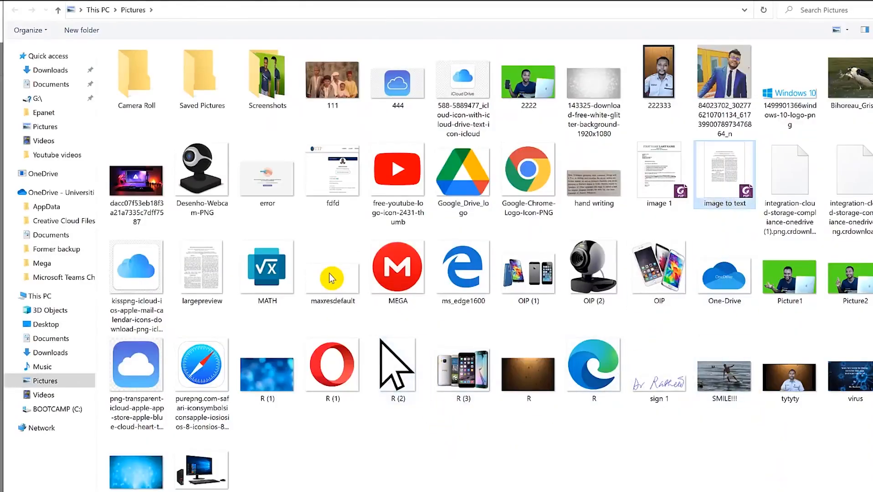
pyautogui.click(774, 491)
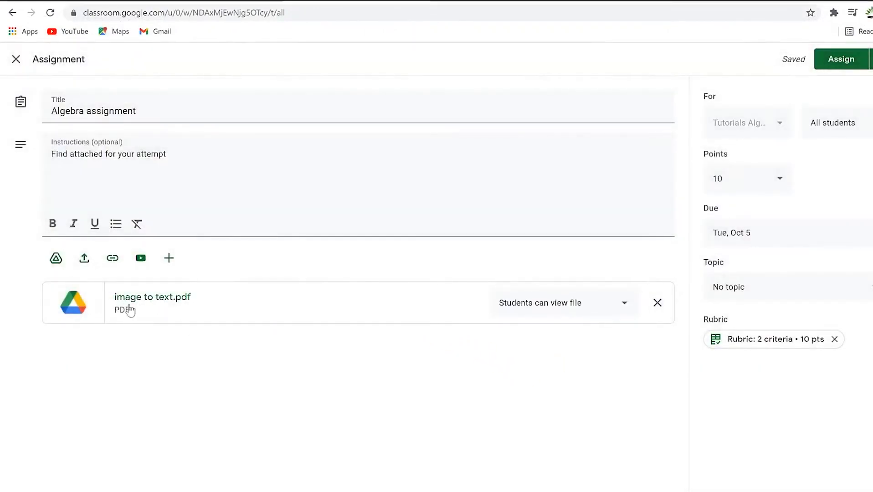
pyautogui.click(628, 312)
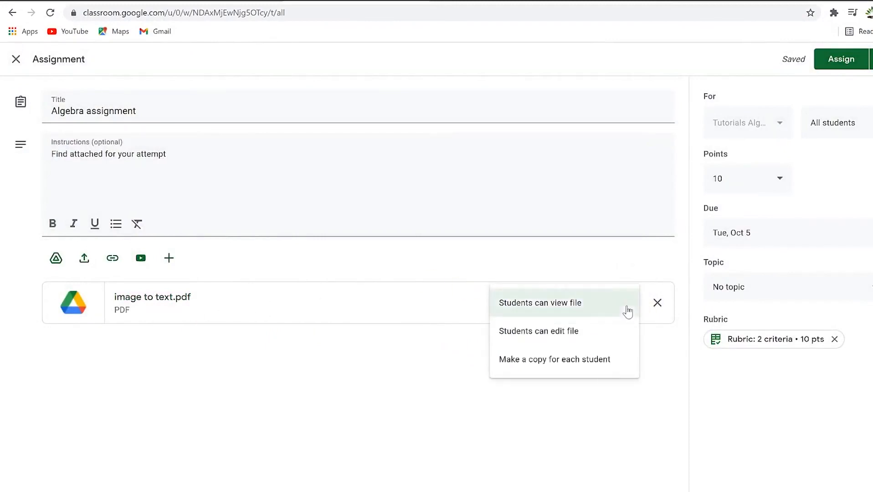
pyautogui.click(571, 340)
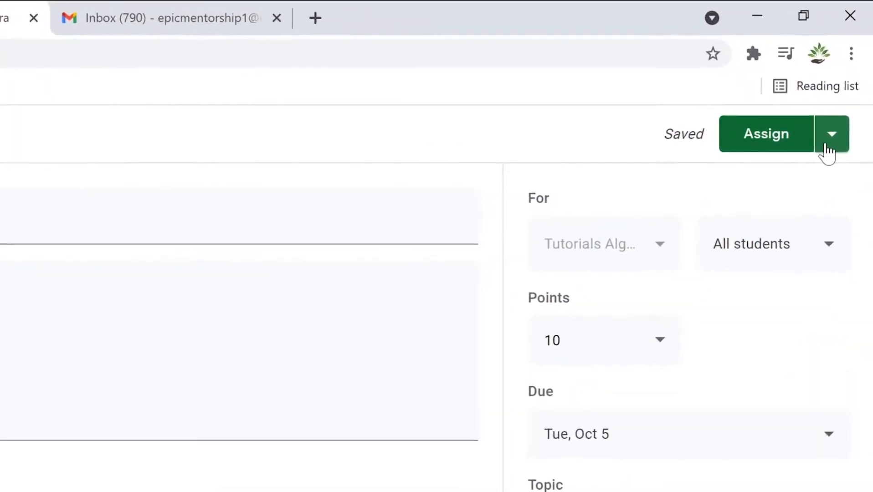
# Assign the Algebra assignment to students now and open its '1 Assigned' student work list.
pyautogui.click(836, 148)
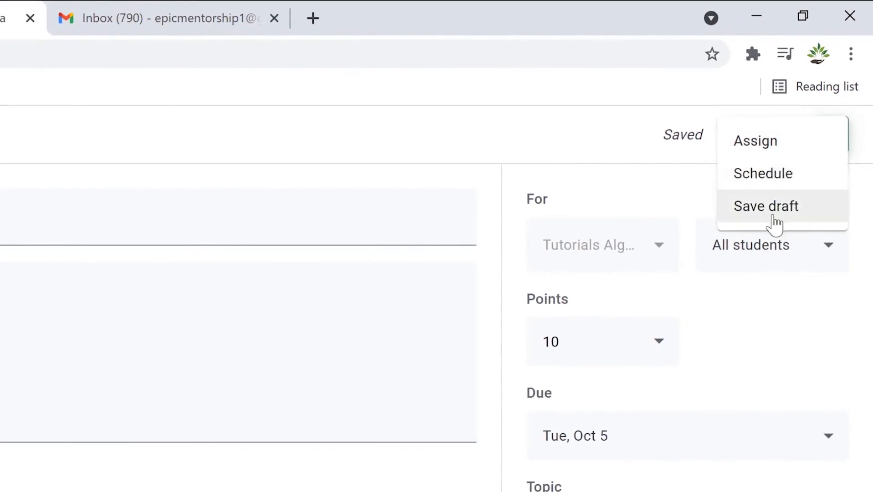
pyautogui.click(655, 176)
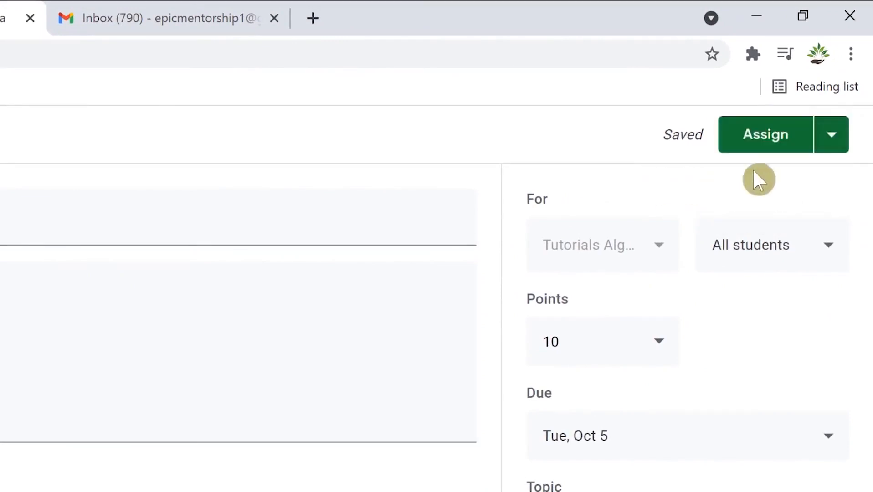
pyautogui.click(764, 136)
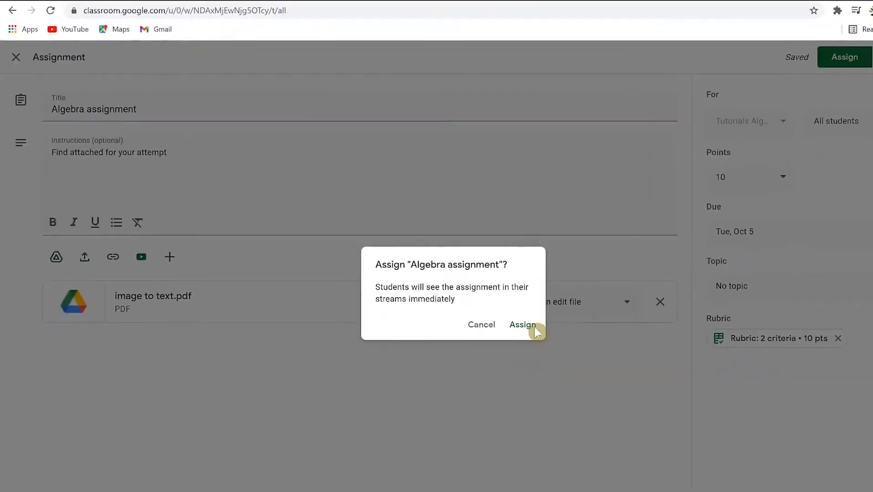
pyautogui.click(366, 480)
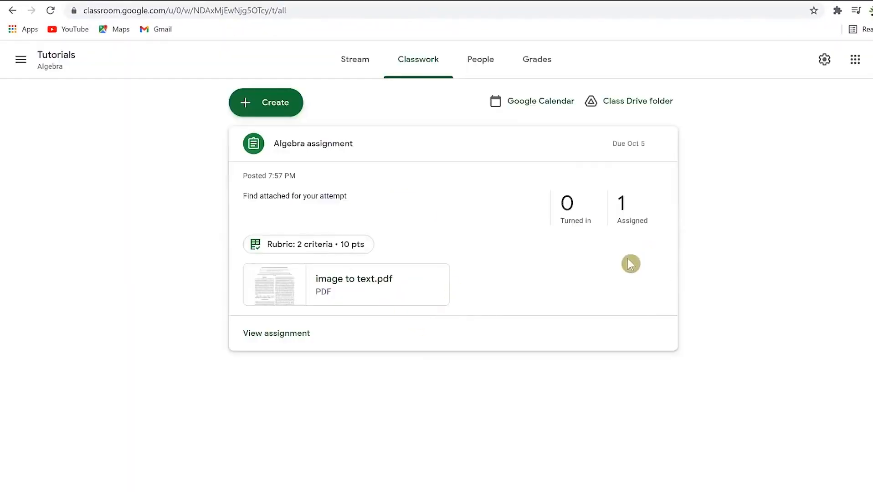
pyautogui.click(624, 207)
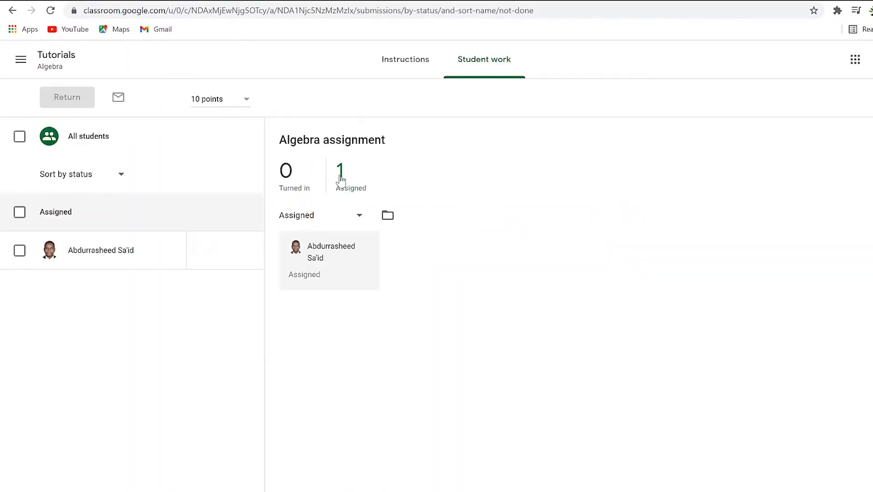
# Move to the student's browser to view the Tutorials class Stream.
pyautogui.click(335, 273)
pyautogui.click(350, 235)
pyautogui.click(339, 254)
pyautogui.click(341, 265)
pyautogui.press('super')
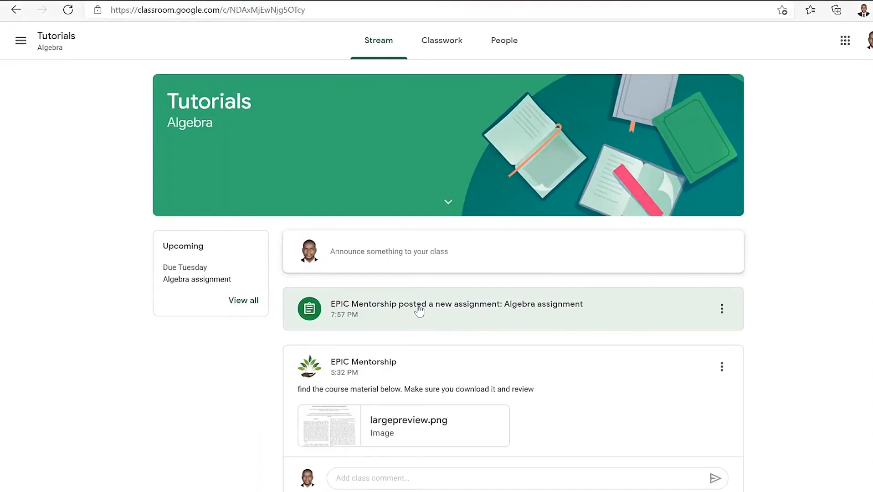
# As the student, open the Algebra assignment and attach a new blank Sheets file as the work.
pyautogui.click(482, 307)
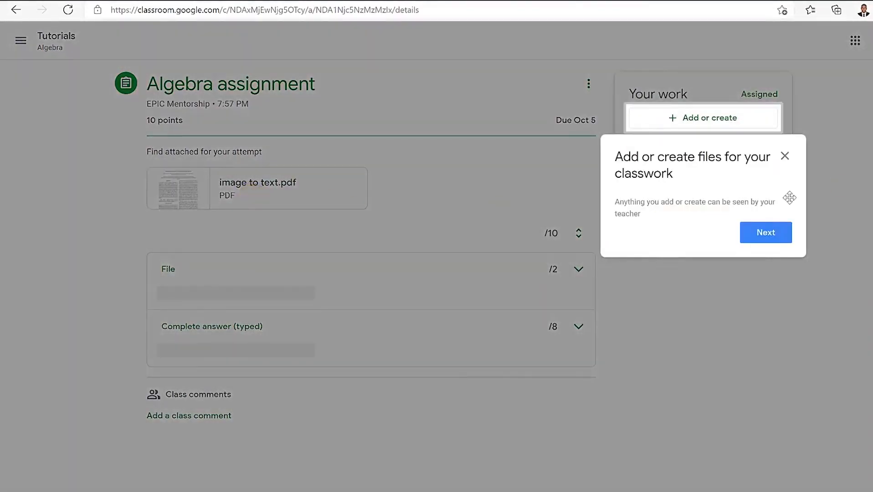
pyautogui.click(765, 236)
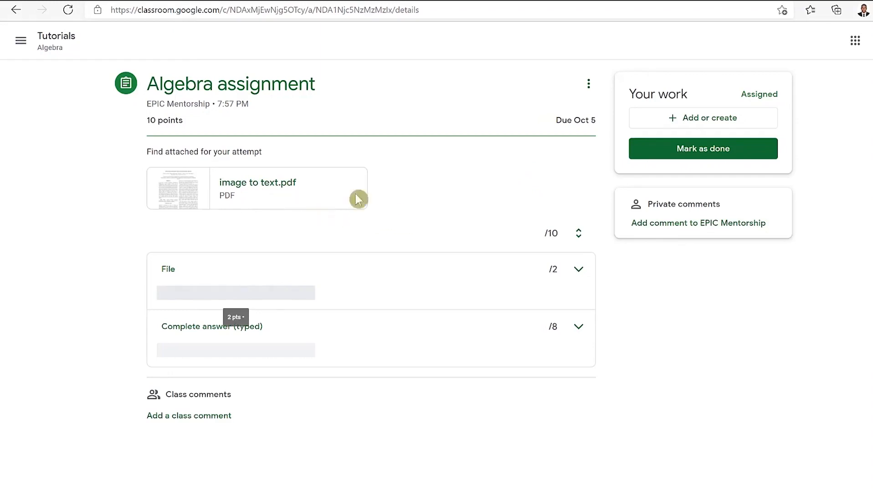
pyautogui.click(708, 121)
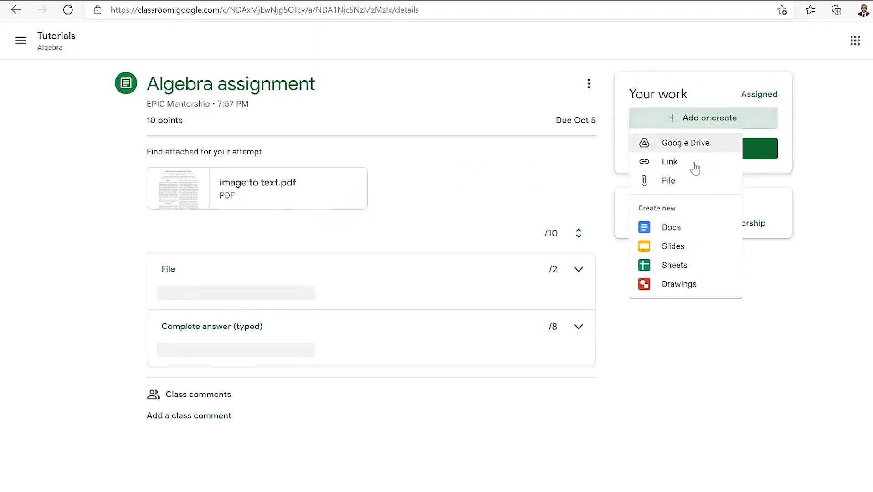
pyautogui.click(679, 266)
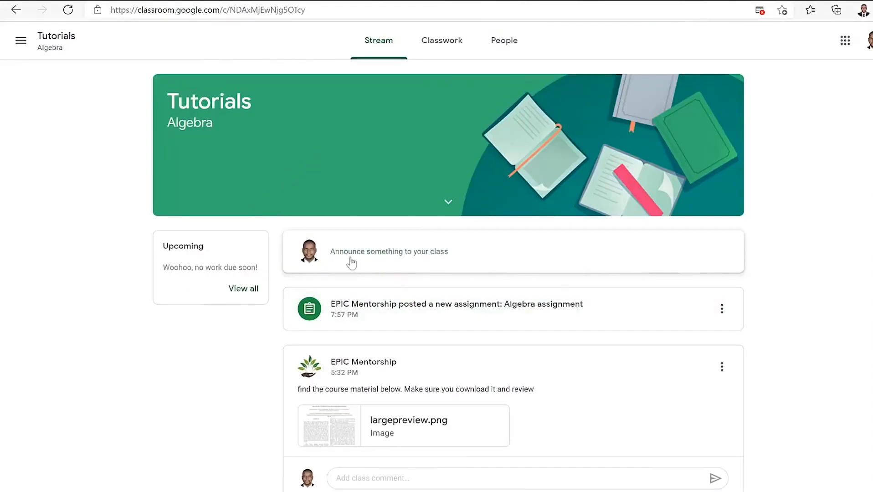
# Check the Algebra assignment on Classwork, then open the Tutorials class and dismiss the tip.
pyautogui.click(442, 42)
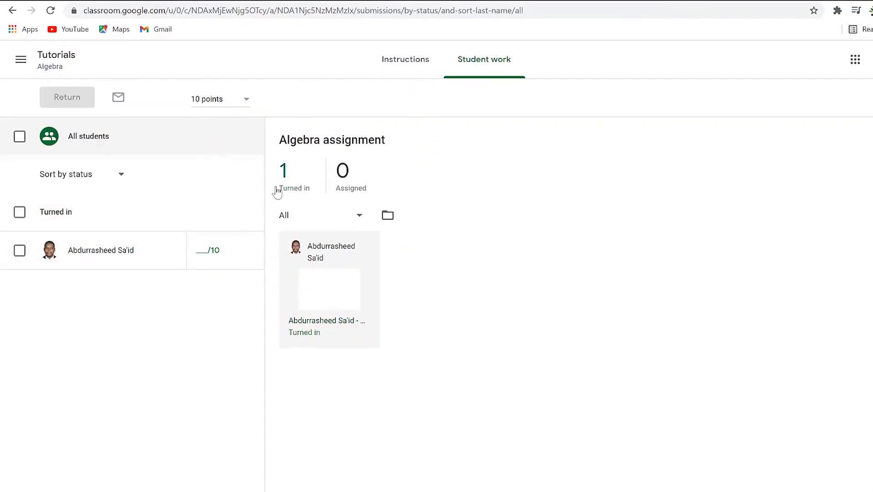
pyautogui.click(98, 175)
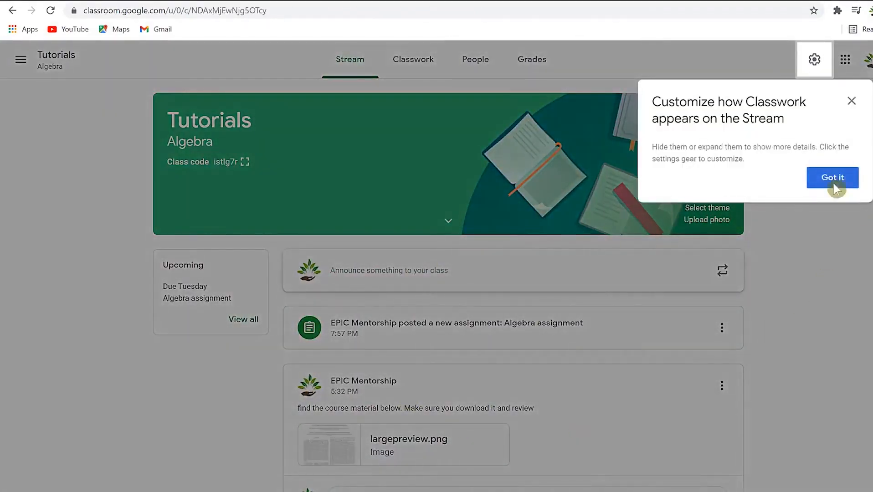
pyautogui.click(833, 178)
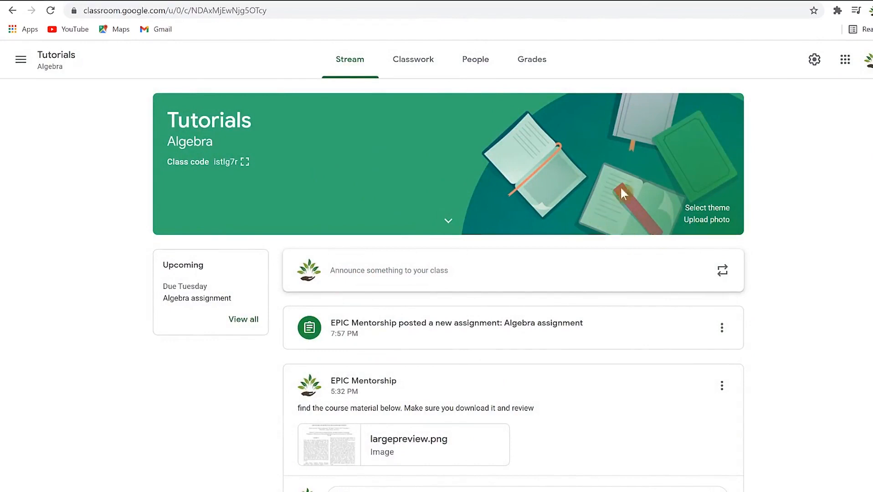
# Apply the compass-and-ruler image from the Math & Science themes as the Tutorials class theme.
pyautogui.click(706, 209)
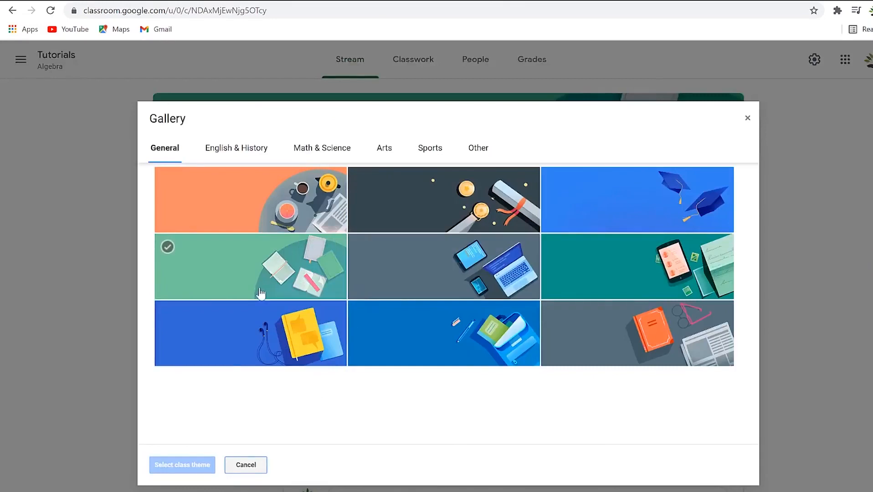
pyautogui.click(180, 150)
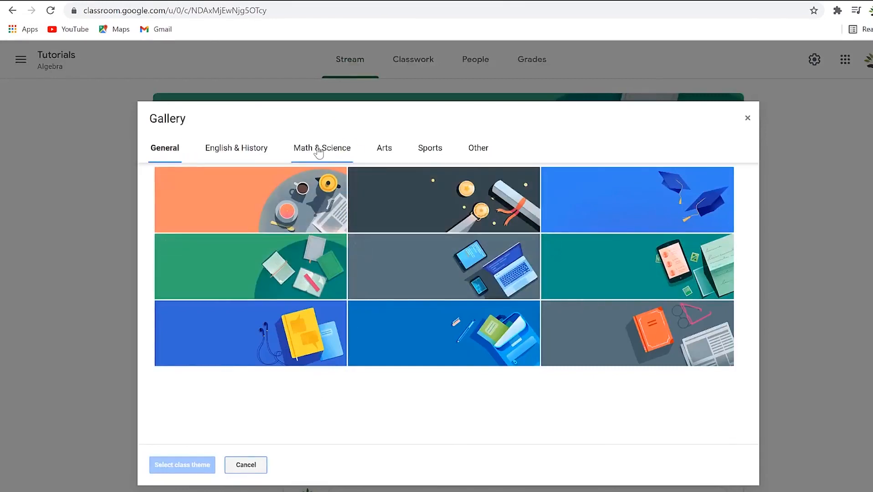
pyautogui.click(318, 151)
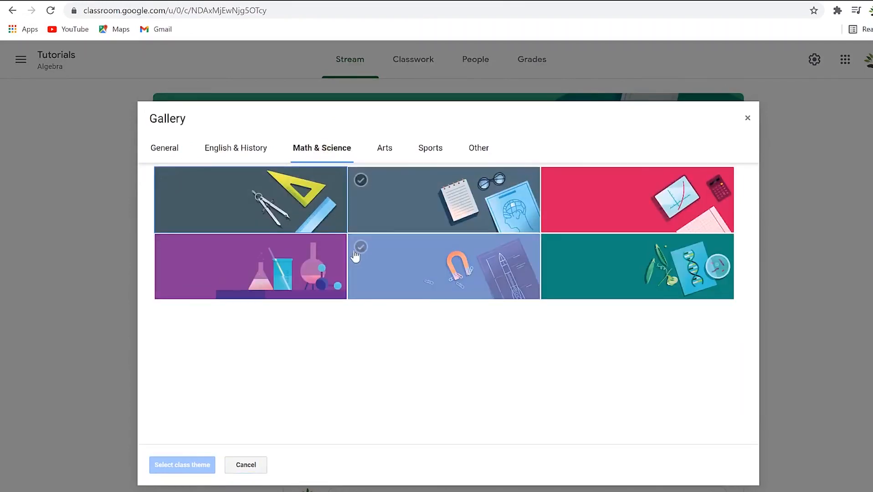
pyautogui.click(311, 210)
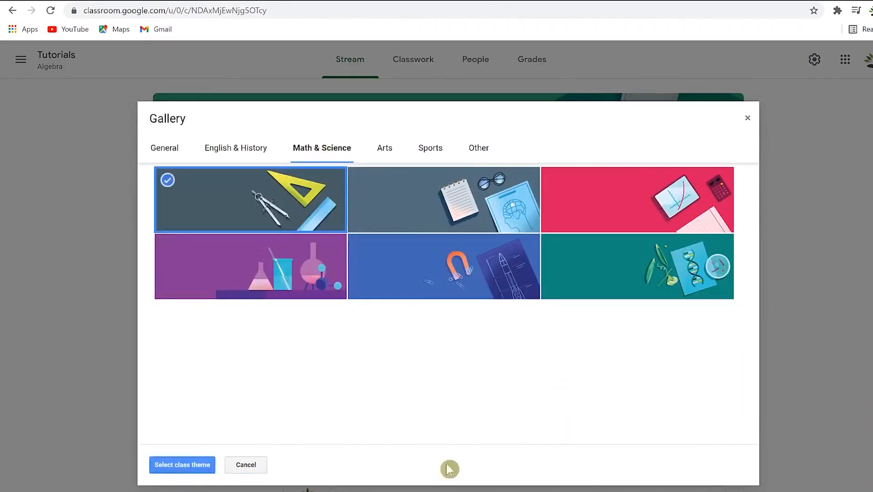
pyautogui.click(193, 465)
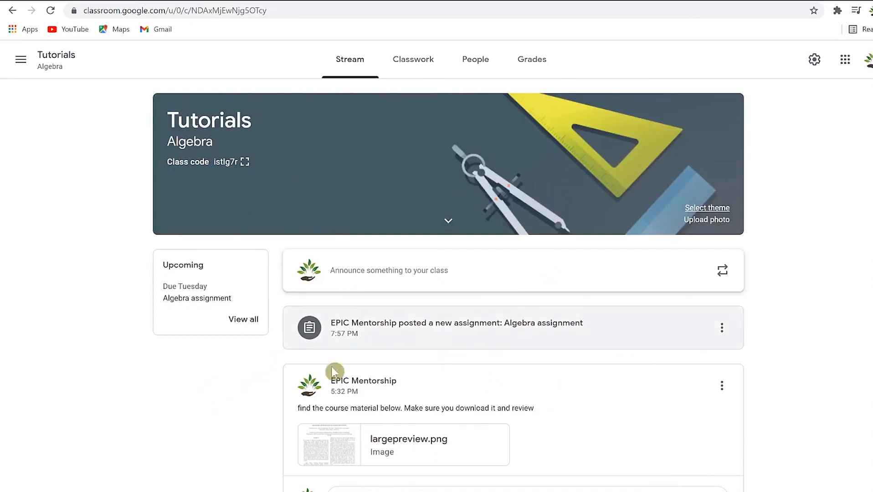
# Scroll through the Tutorials class stream to review its posts.
pyautogui.scroll(-3, 540, 302)
pyautogui.scroll(3, 515, 320)
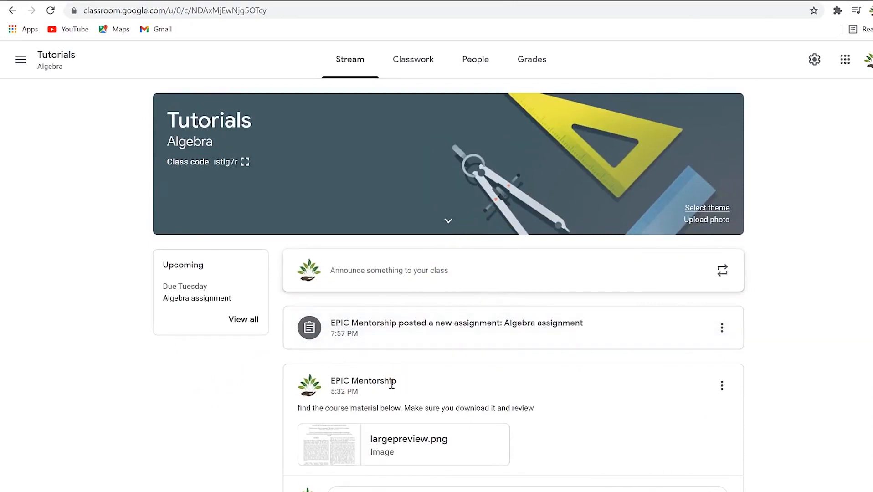
pyautogui.scroll(-4, 392, 364)
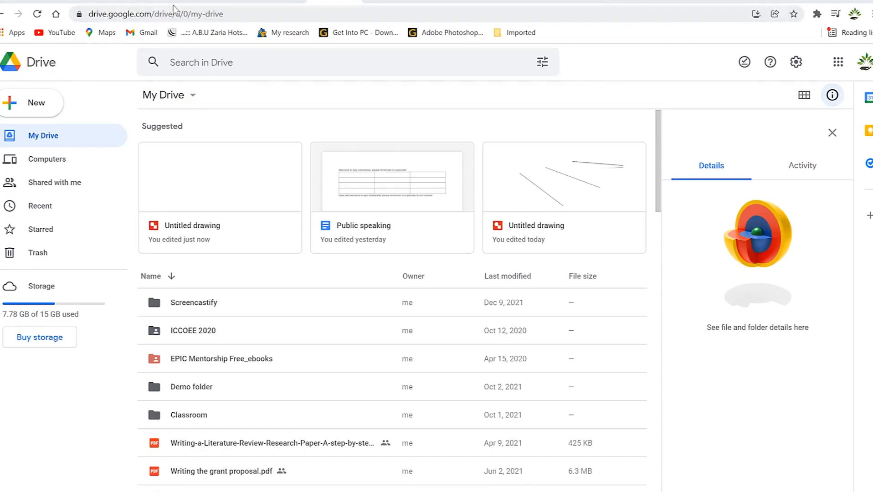
# Create a new blank Google Drawings file from Drive's New > More menu.
pyautogui.click(24, 114)
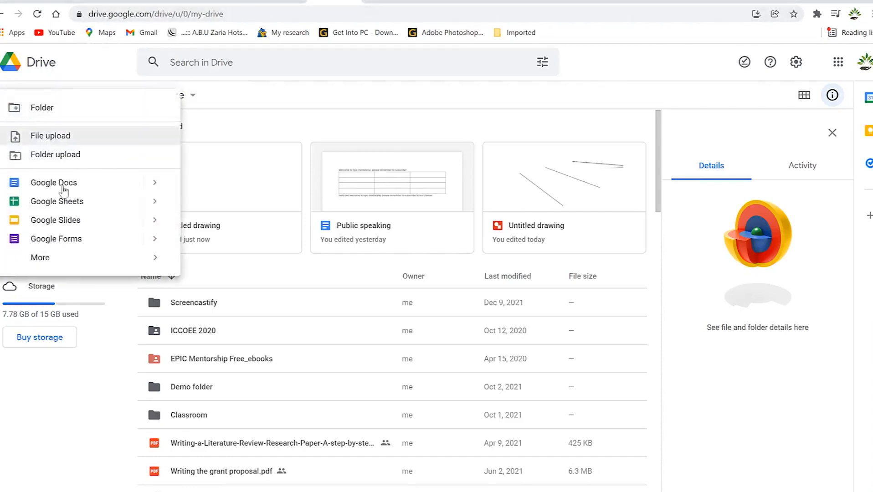
pyautogui.moveTo(64, 264)
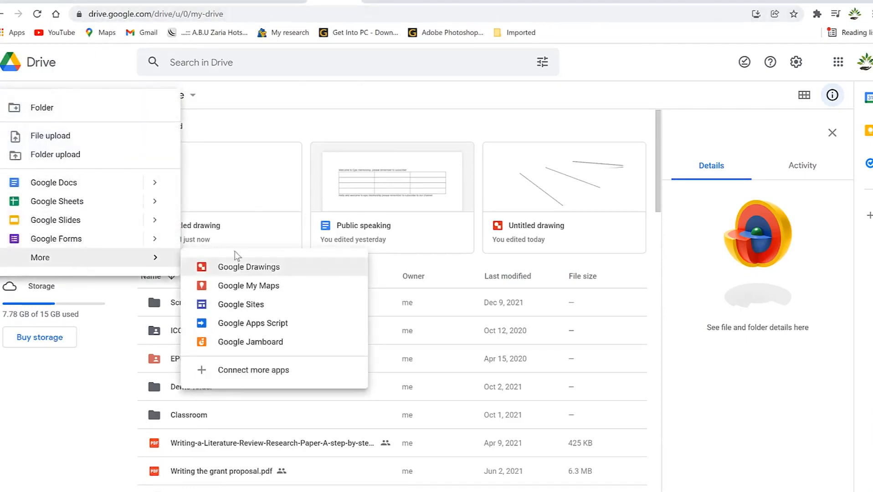
pyautogui.click(251, 272)
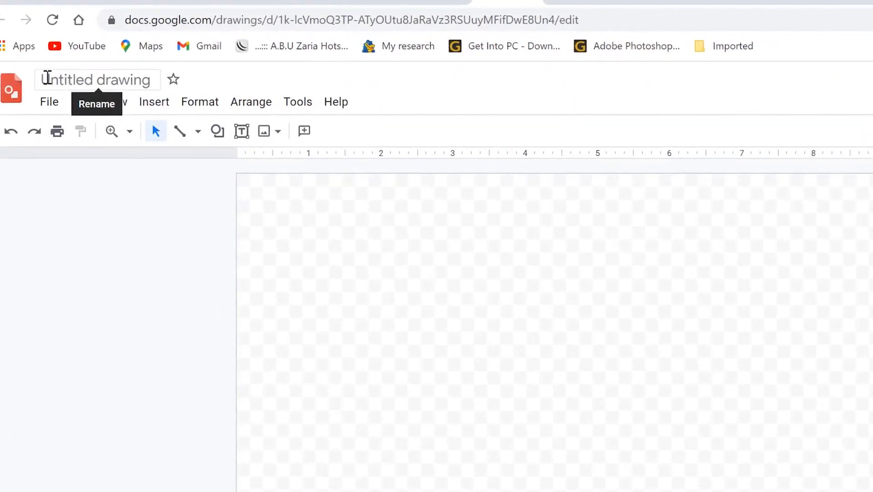
# Change the drawing title from 'Untitled drawing' to 'Demo 1'.
pyautogui.click(47, 79)
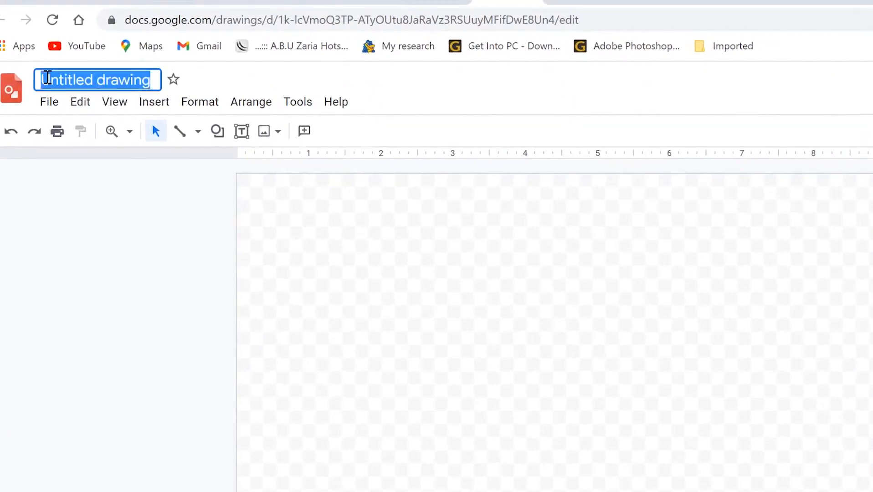
pyautogui.write('Demo 1')
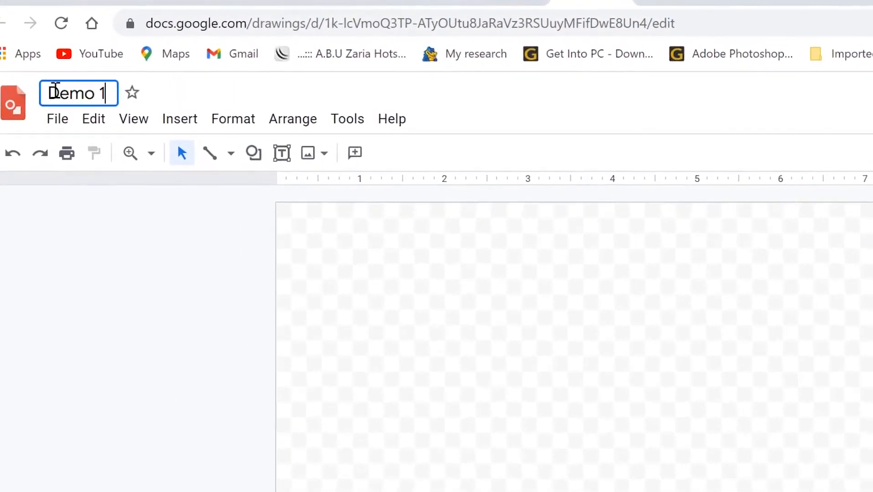
pyautogui.press('Return')
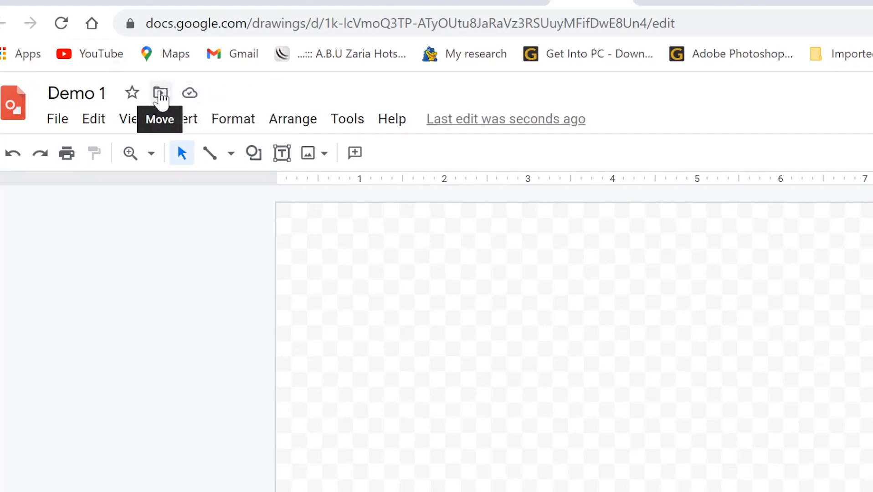
# Create a 'My drawings' folder in My Drive and move Demo 1 into it.
pyautogui.click(160, 95)
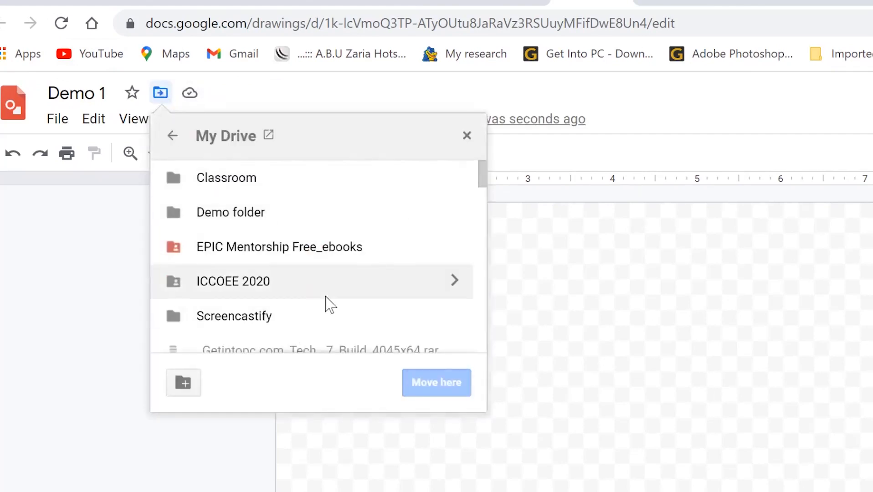
pyautogui.click(184, 384)
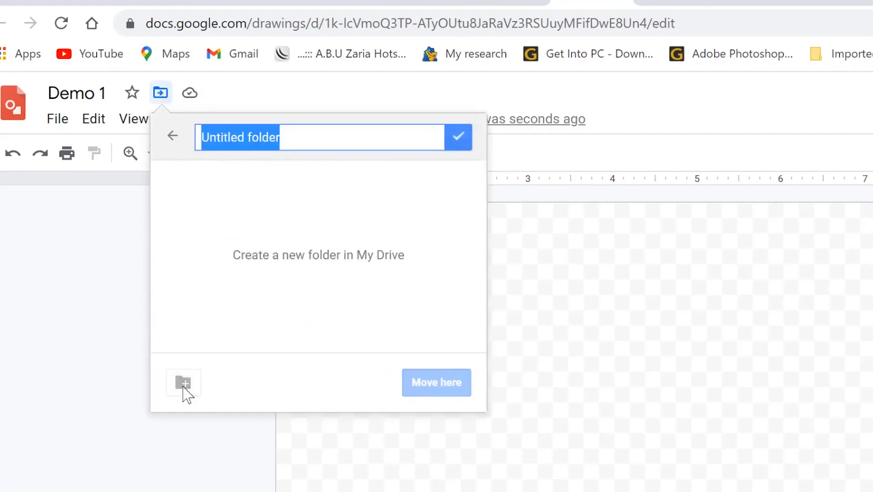
pyautogui.write('My drawings')
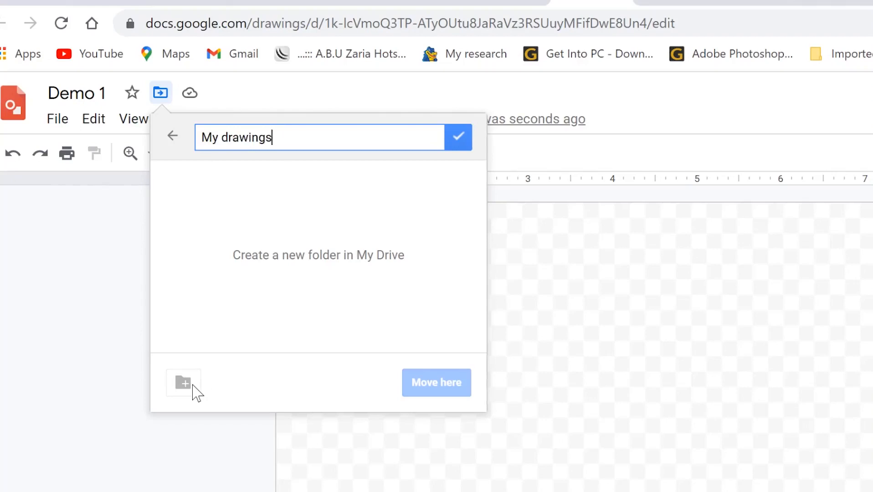
pyautogui.press('Return')
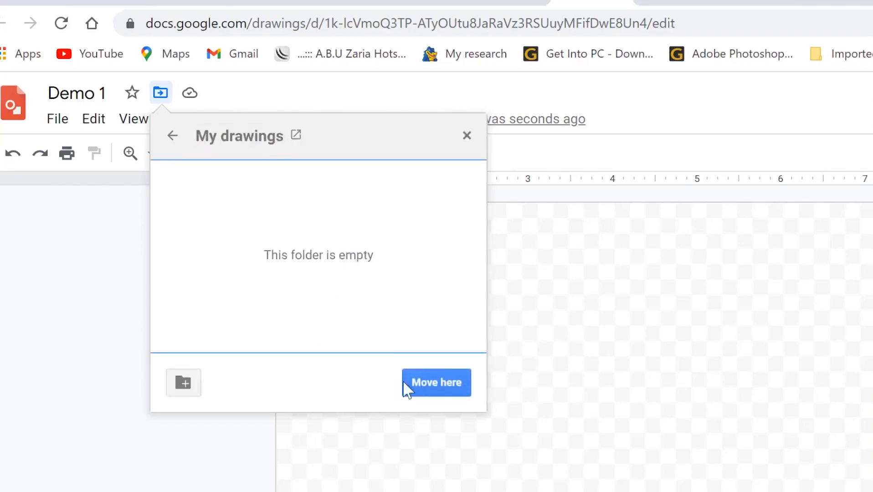
pyautogui.click(428, 394)
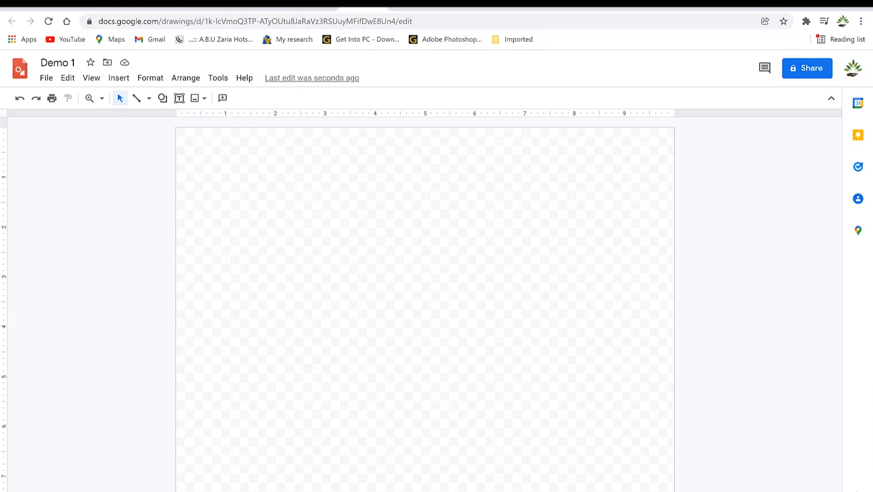
pyautogui.moveTo(583, 408)
pyautogui.mouseDown()
pyautogui.moveTo(542, 362)
pyautogui.moveTo(371, 258)
pyautogui.mouseUp()
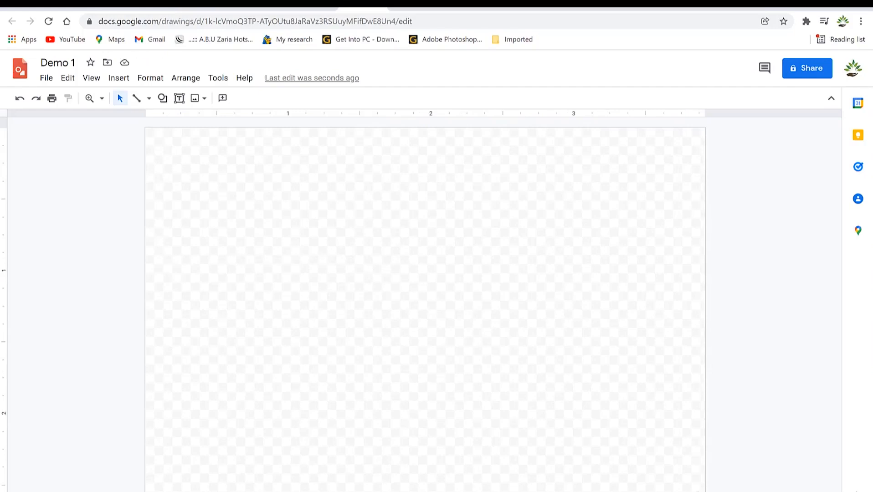
pyautogui.moveTo(705, 491); pyautogui.dragTo(379, 491)
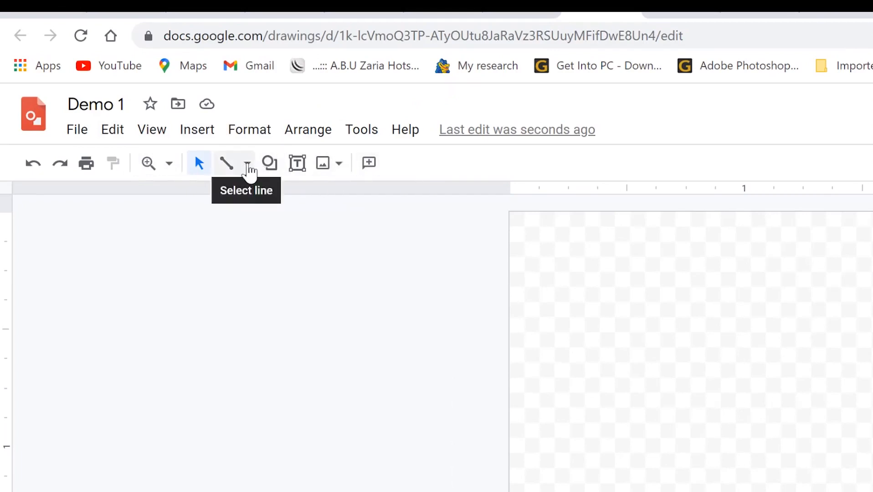
# Scribble the cup's curved body, the rim loop on top and a handle on the right.
pyautogui.click(247, 164)
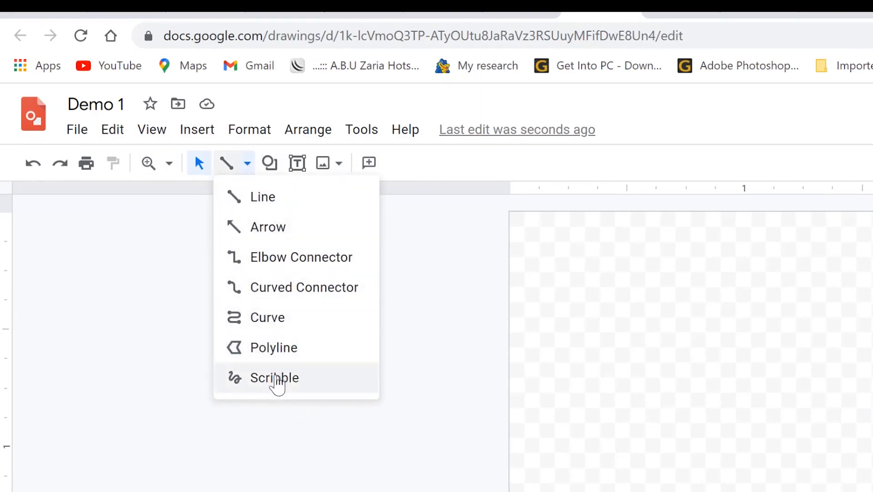
pyautogui.click(277, 383)
pyautogui.moveTo(108, 224)
pyautogui.mouseDown()
pyautogui.moveTo(148, 240)
pyautogui.moveTo(183, 367)
pyautogui.moveTo(197, 381)
pyautogui.moveTo(249, 385)
pyautogui.moveTo(296, 373)
pyautogui.moveTo(308, 356)
pyautogui.moveTo(291, 307)
pyautogui.moveTo(291, 244)
pyautogui.moveTo(327, 213)
pyautogui.mouseUp()
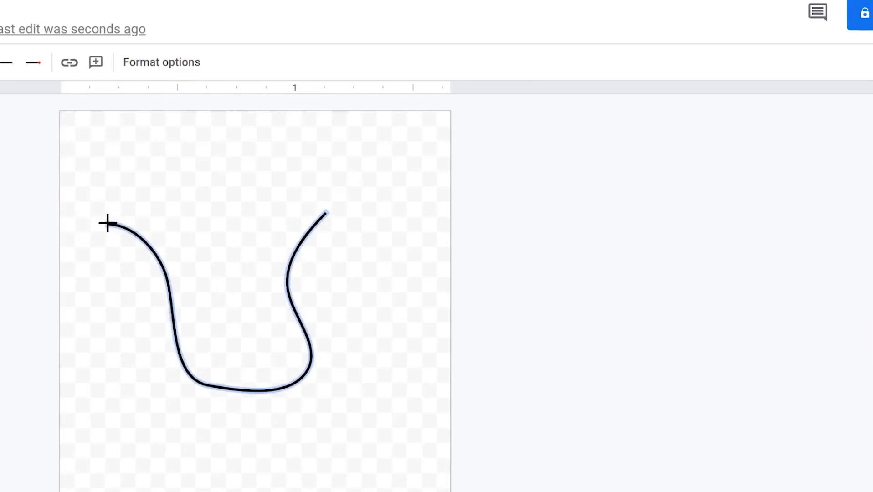
pyautogui.moveTo(108, 223)
pyautogui.mouseDown()
pyautogui.moveTo(226, 191)
pyautogui.moveTo(316, 189)
pyautogui.moveTo(332, 211)
pyautogui.moveTo(242, 228)
pyautogui.moveTo(109, 222)
pyautogui.mouseUp()
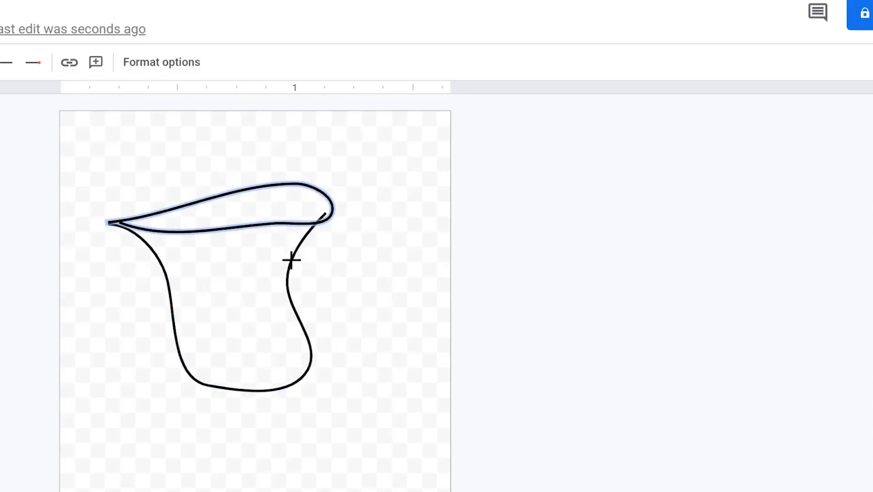
pyautogui.moveTo(296, 257)
pyautogui.mouseDown()
pyautogui.moveTo(358, 225)
pyautogui.moveTo(332, 365)
pyautogui.moveTo(315, 354)
pyautogui.mouseUp()
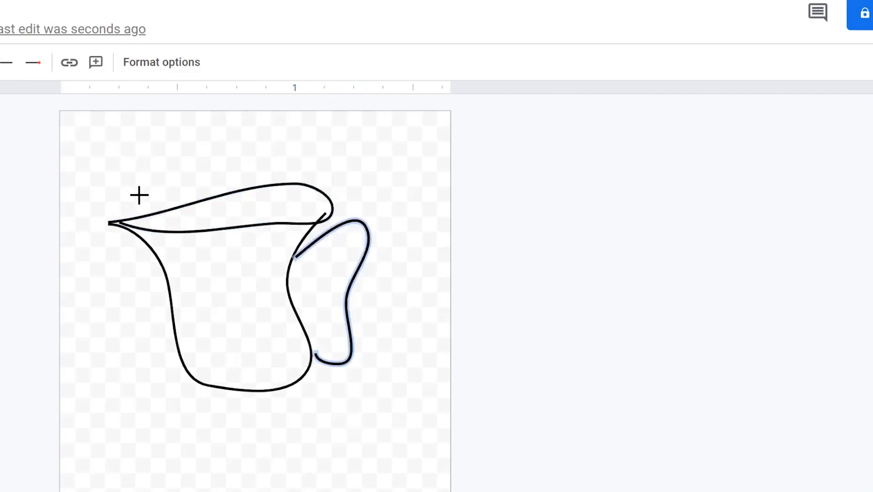
pyautogui.click(163, 64)
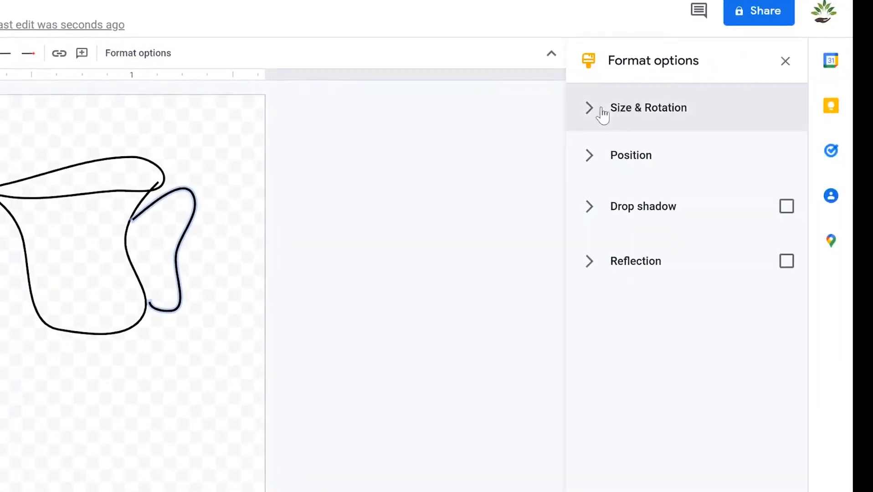
# Turn on Drop shadow and Reflection for the cup's handle stroke in Format options.
pyautogui.click(593, 111)
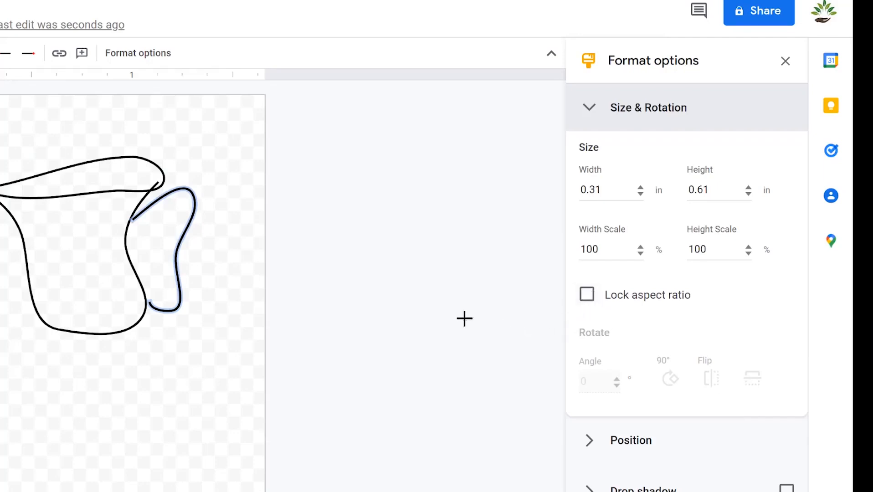
pyautogui.click(593, 448)
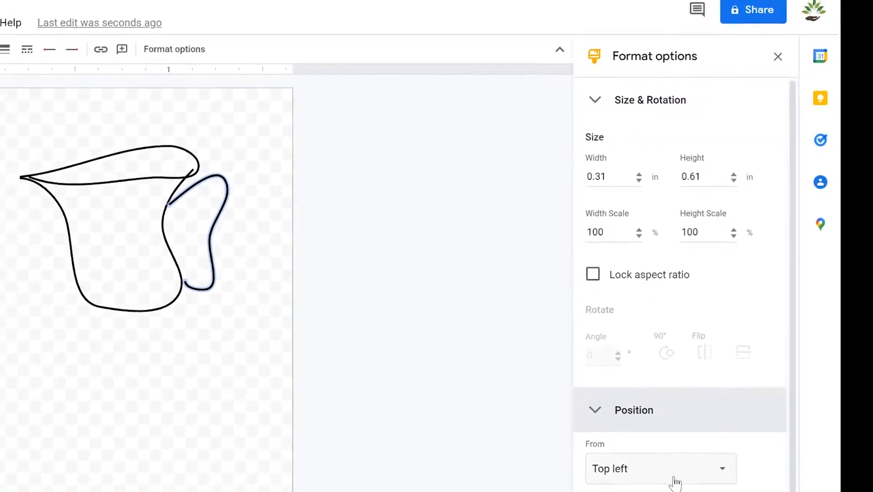
pyautogui.scroll(-2, 794, 293)
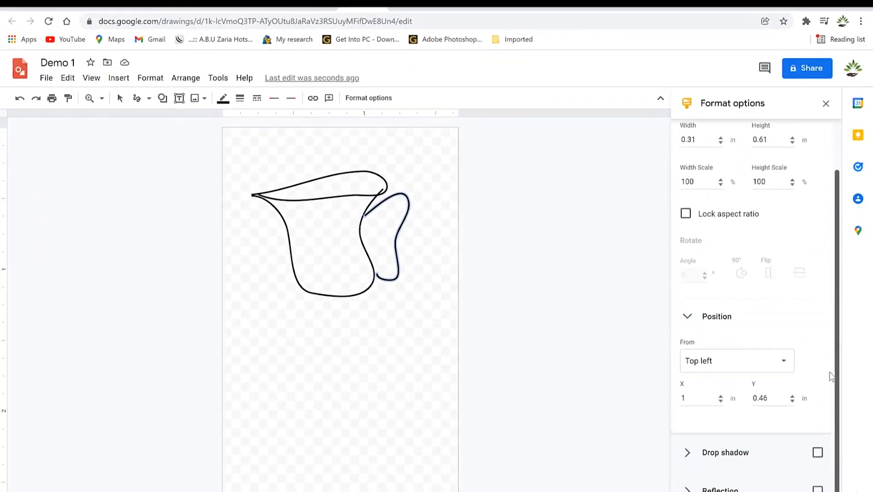
pyautogui.click(683, 454)
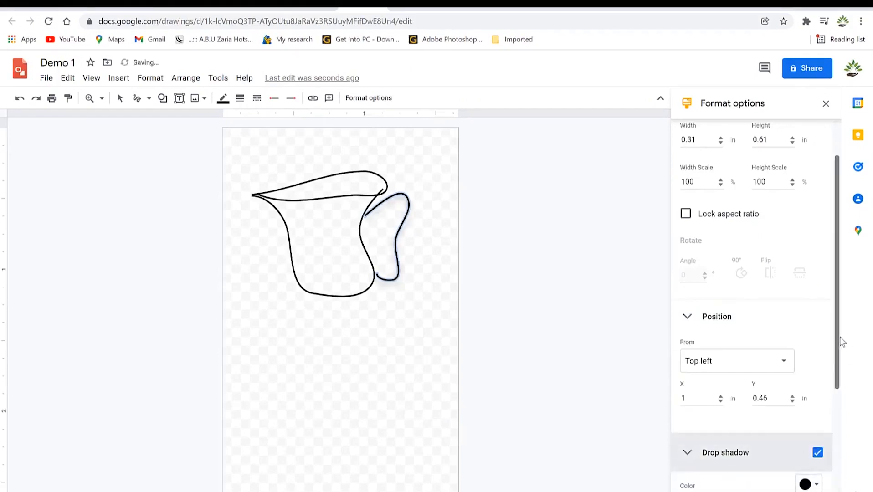
pyautogui.moveTo(838, 335); pyautogui.dragTo(840, 464)
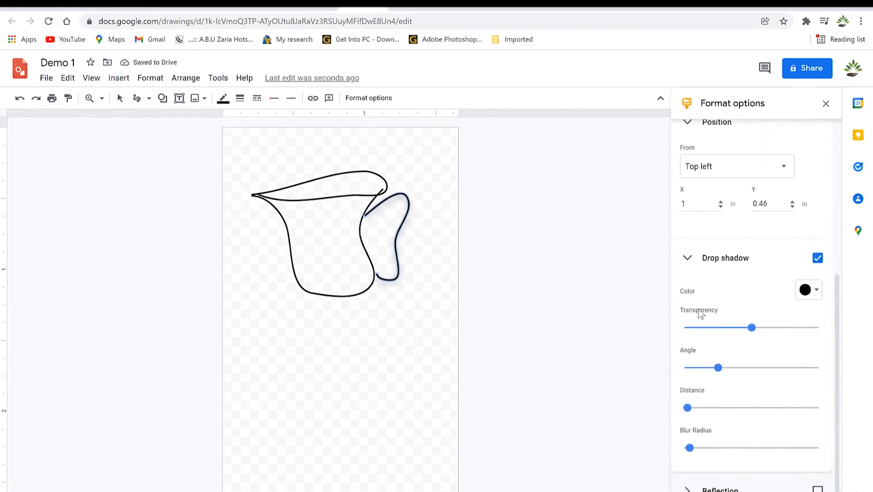
pyautogui.click(819, 490)
pyautogui.moveTo(840, 381); pyautogui.dragTo(853, 491)
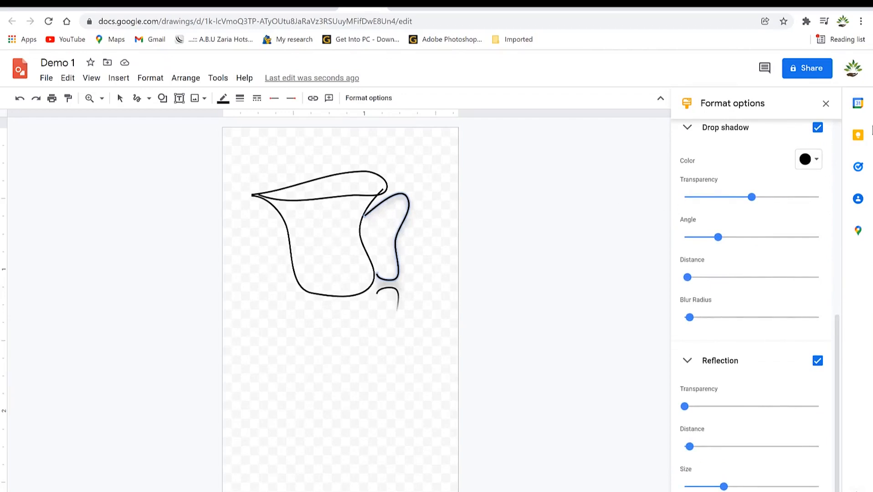
pyautogui.click(826, 105)
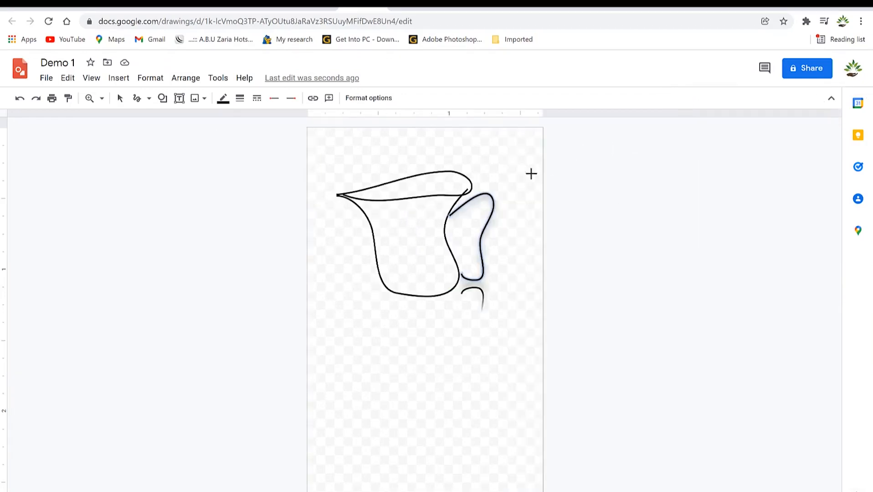
# Make the cup's rim stroke red.
pyautogui.click(523, 213)
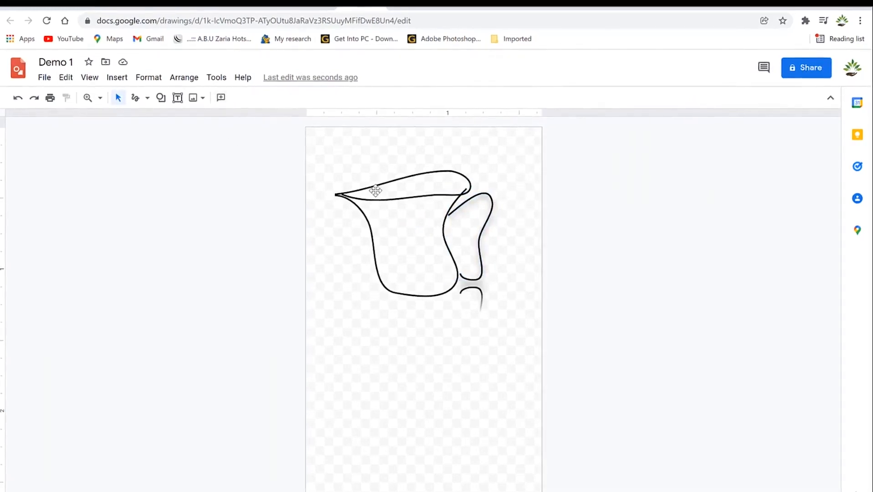
pyautogui.click(352, 198)
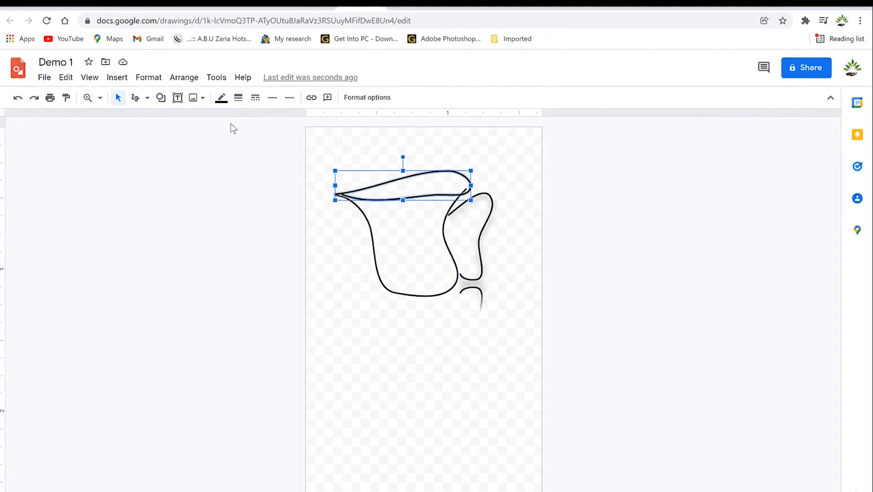
pyautogui.click(221, 97)
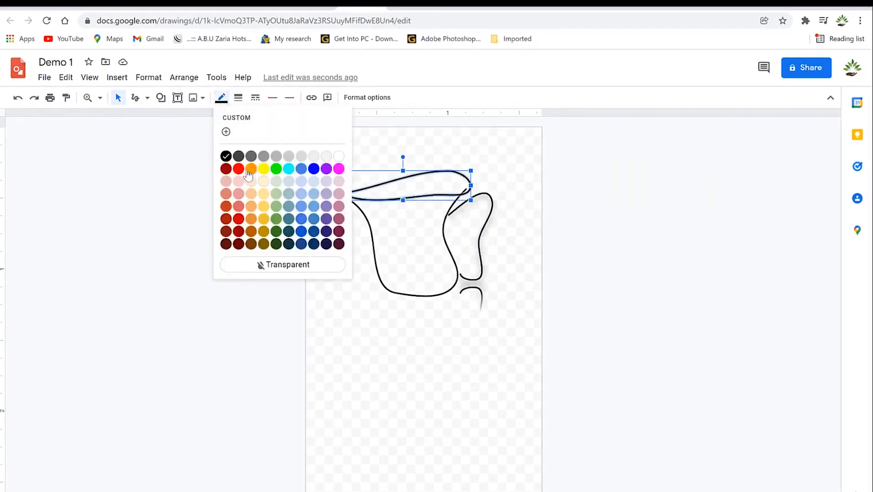
pyautogui.click(239, 170)
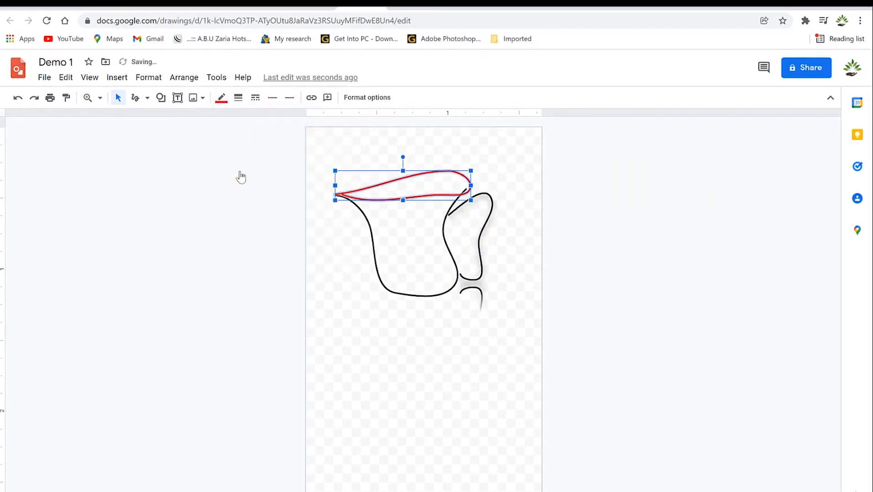
pyautogui.click(420, 352)
# Colour the cup's body stroke dark red, replacing an initial dark teal.
pyautogui.click(373, 255)
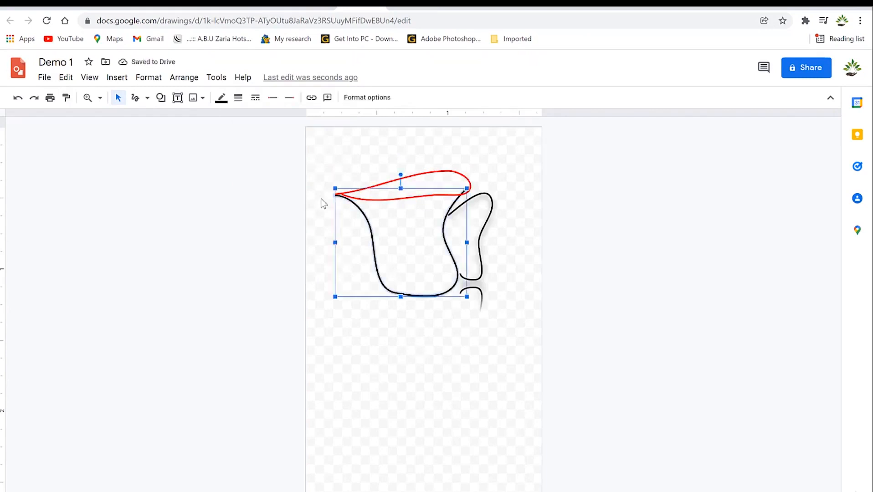
pyautogui.click(222, 97)
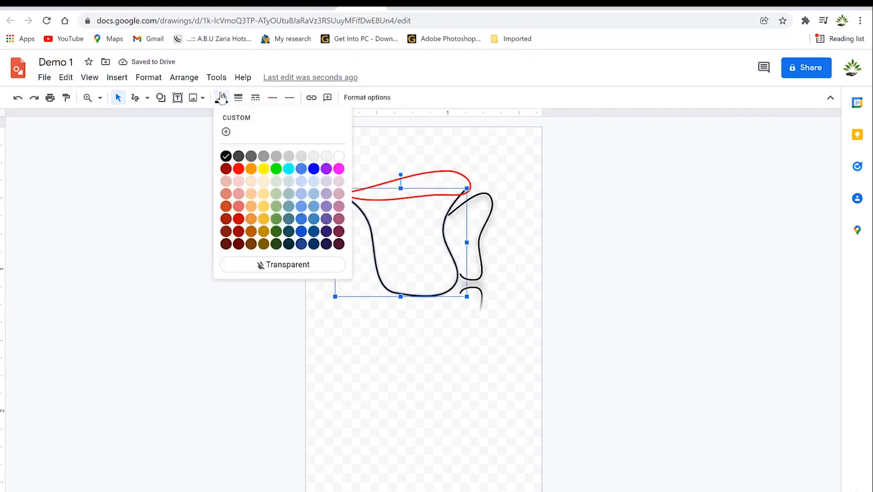
pyautogui.click(288, 232)
pyautogui.click(434, 364)
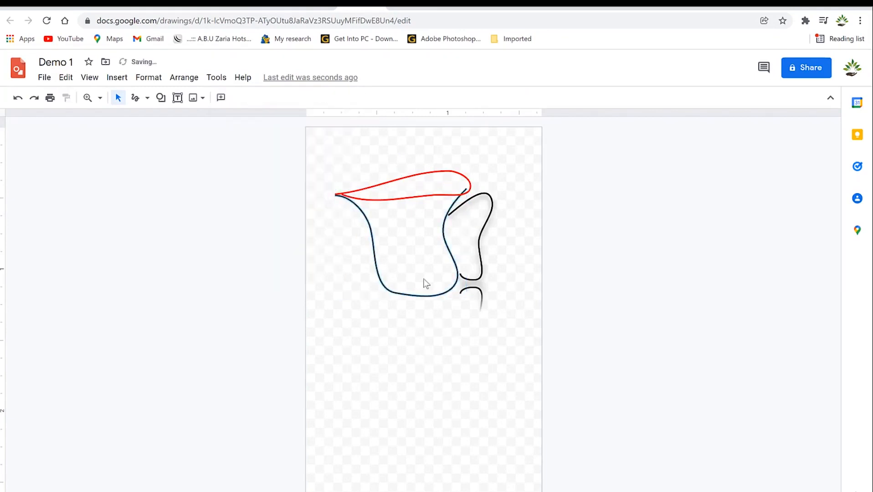
pyautogui.click(369, 221)
pyautogui.click(221, 98)
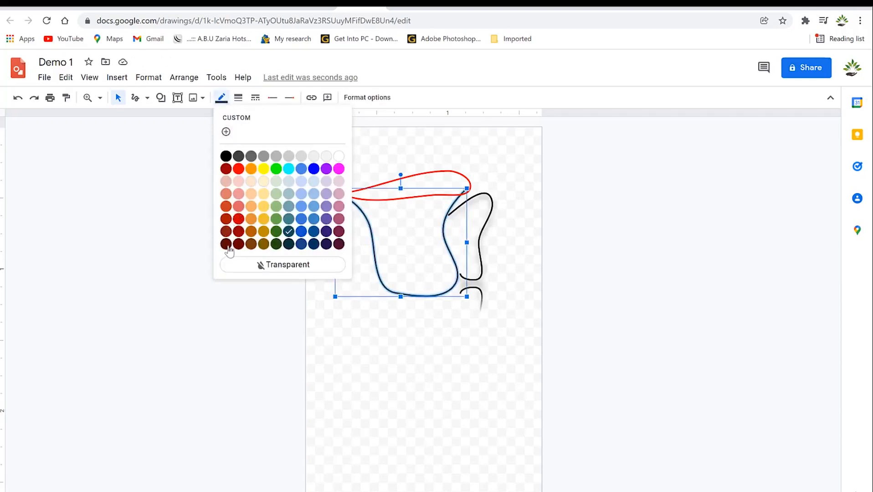
pyautogui.click(225, 232)
# Make the cup's handle stroke blue.
pyautogui.click(445, 334)
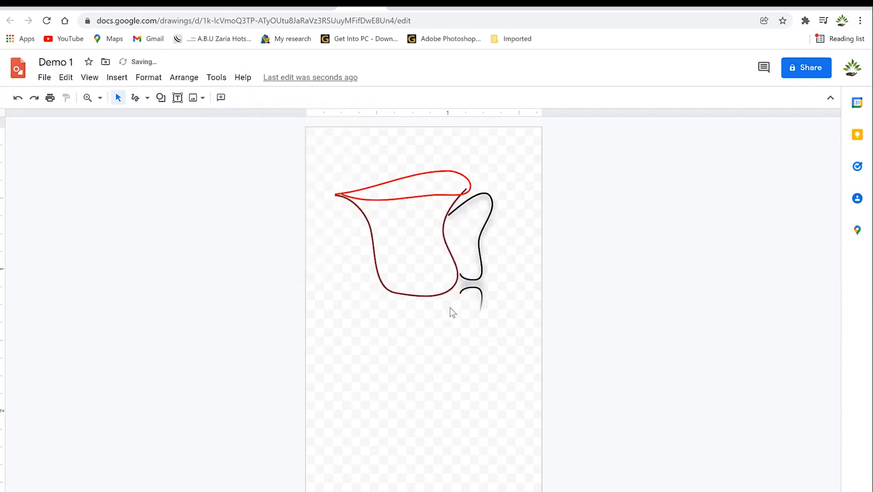
pyautogui.click(468, 202)
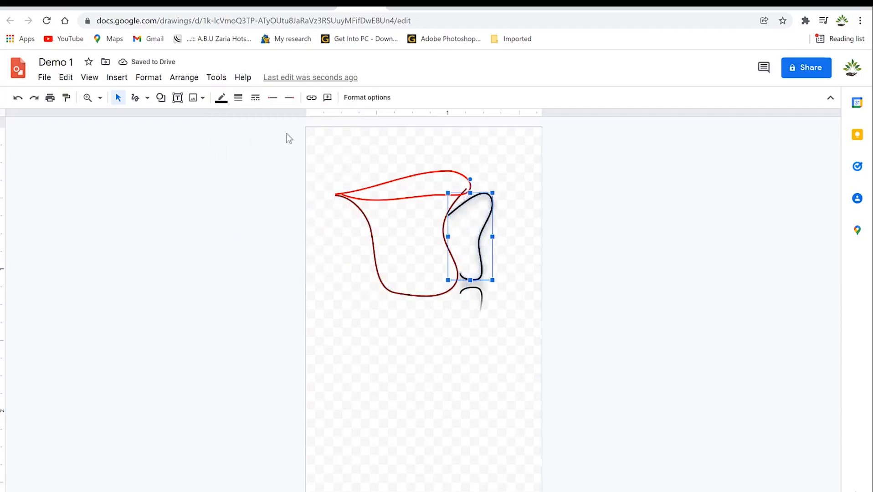
pyautogui.click(222, 98)
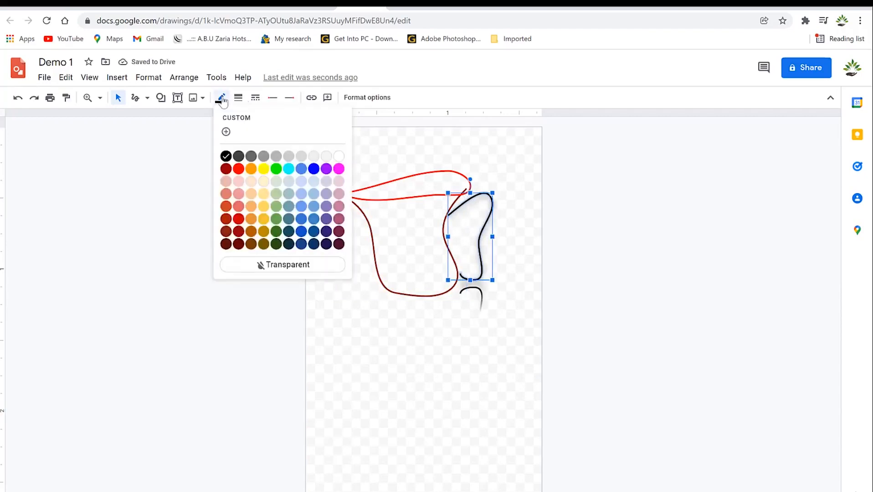
pyautogui.click(313, 171)
pyautogui.click(486, 374)
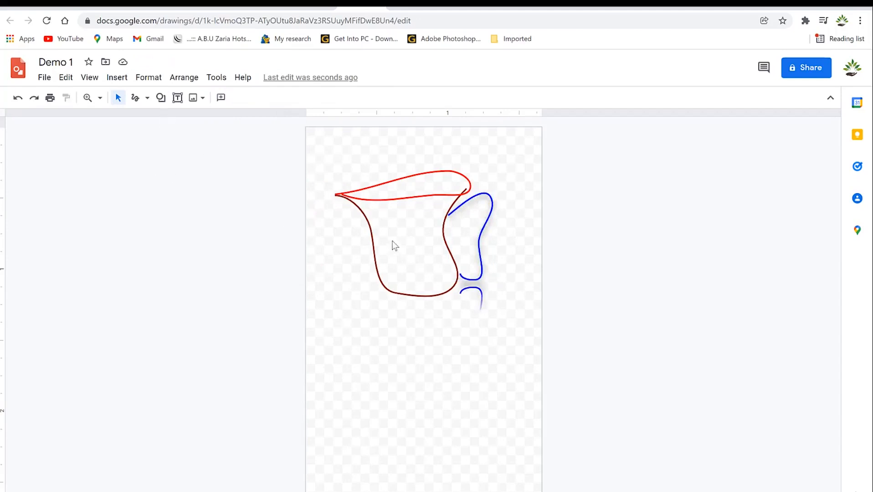
# Add a text box reading 'Cup' below the cup, sized to fit one line.
pyautogui.click(177, 98)
pyautogui.moveTo(337, 307)
pyautogui.mouseDown()
pyautogui.moveTo(467, 351)
pyautogui.moveTo(470, 369)
pyautogui.mouseUp()
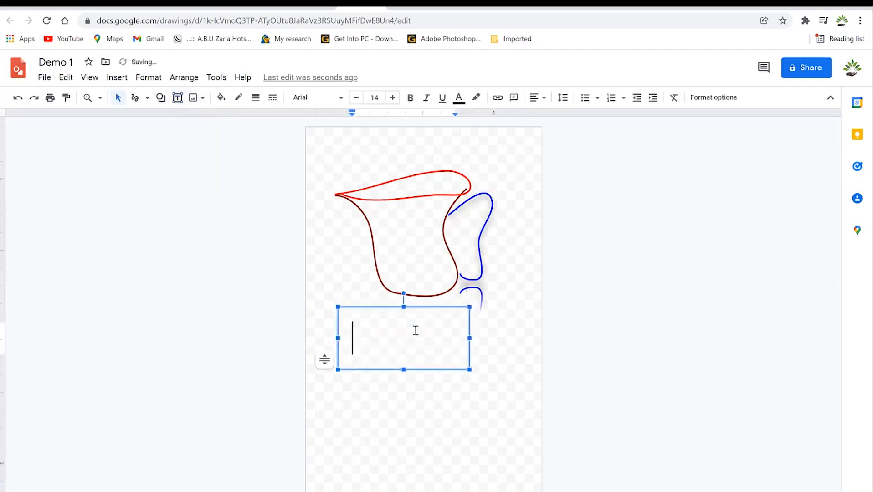
pyautogui.write('Cup')
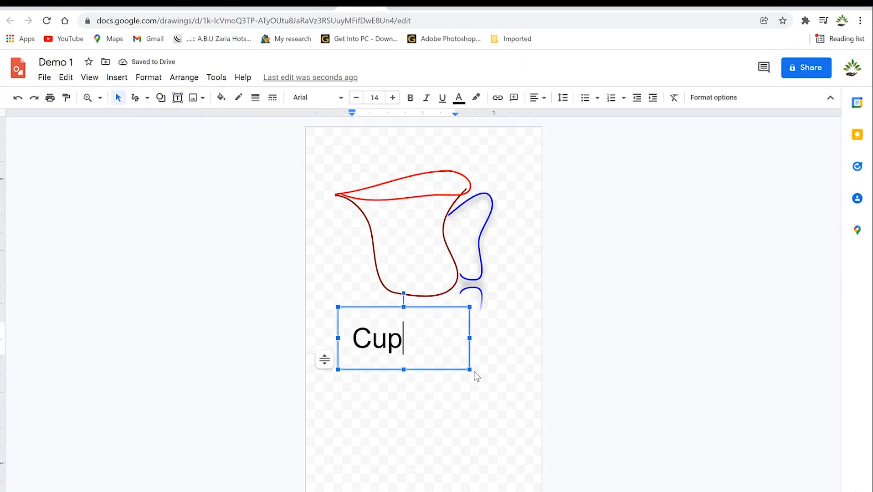
pyautogui.moveTo(469, 368); pyautogui.dragTo(410, 362)
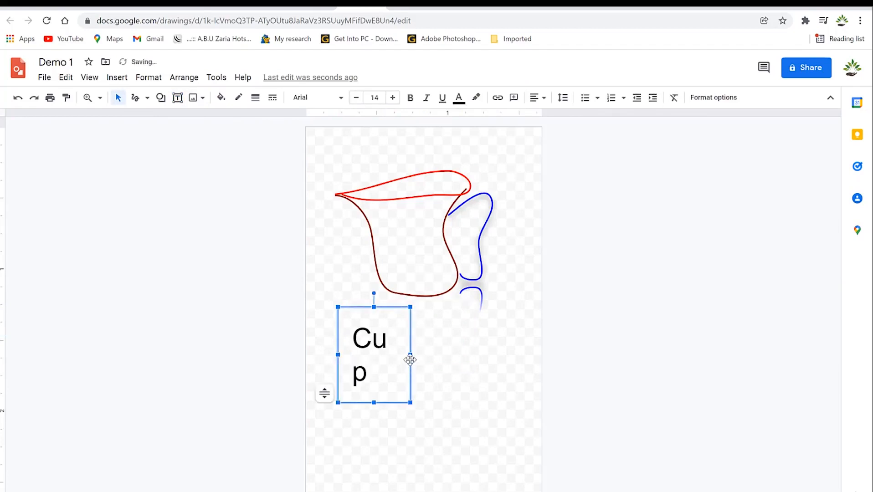
pyautogui.moveTo(421, 355); pyautogui.dragTo(429, 356)
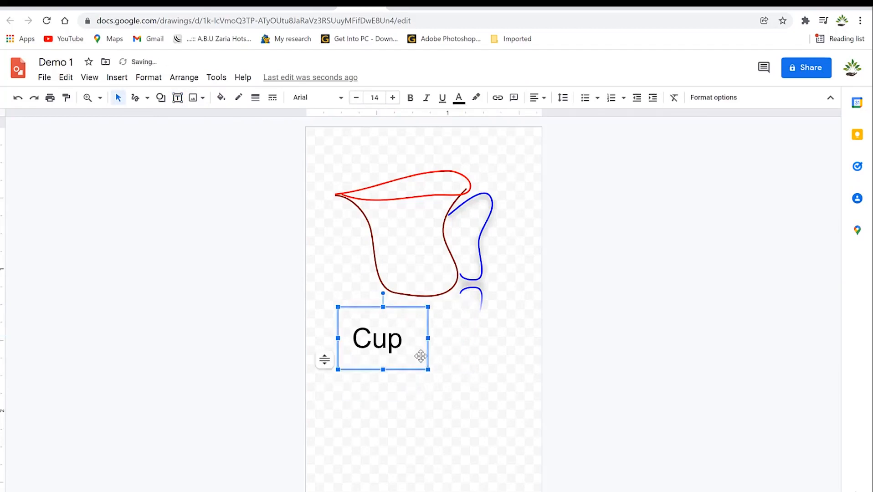
# Format the Cup label as italic Impact at size 19.
pyautogui.click(342, 100)
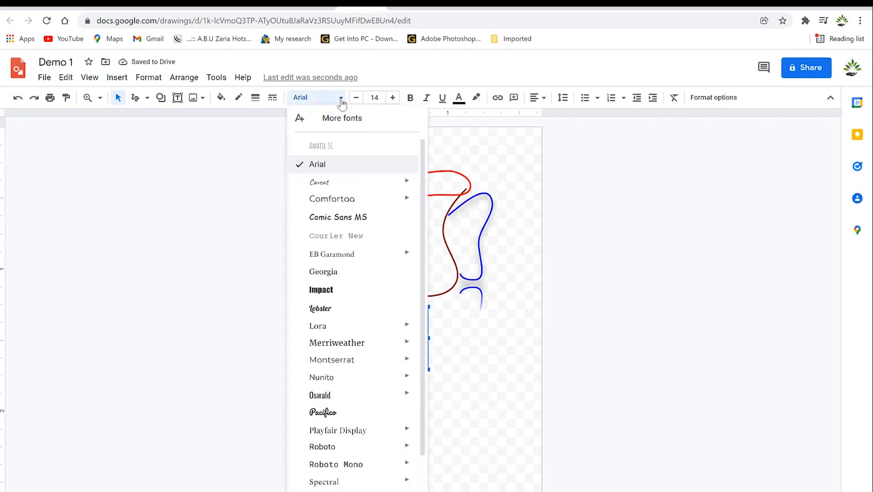
pyautogui.click(336, 291)
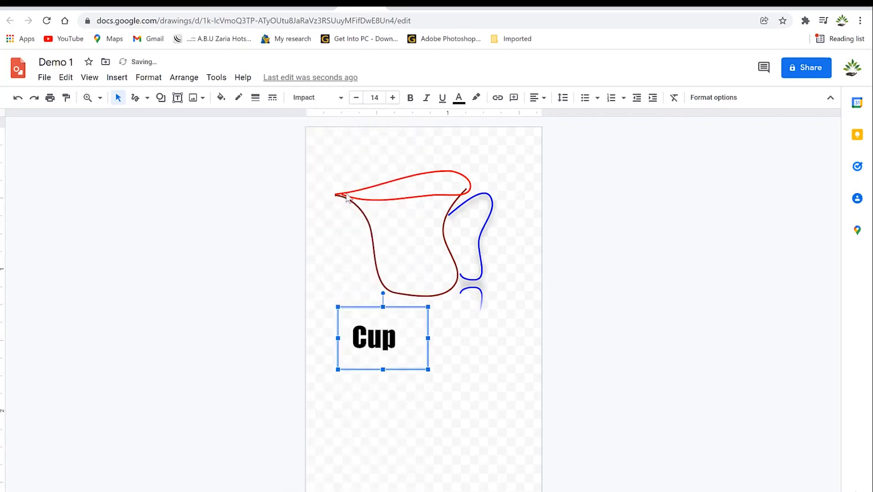
pyautogui.click(393, 97)
pyautogui.click(392, 98)
pyautogui.click(393, 98)
pyautogui.click(393, 97)
pyautogui.click(393, 97)
pyautogui.click(392, 98)
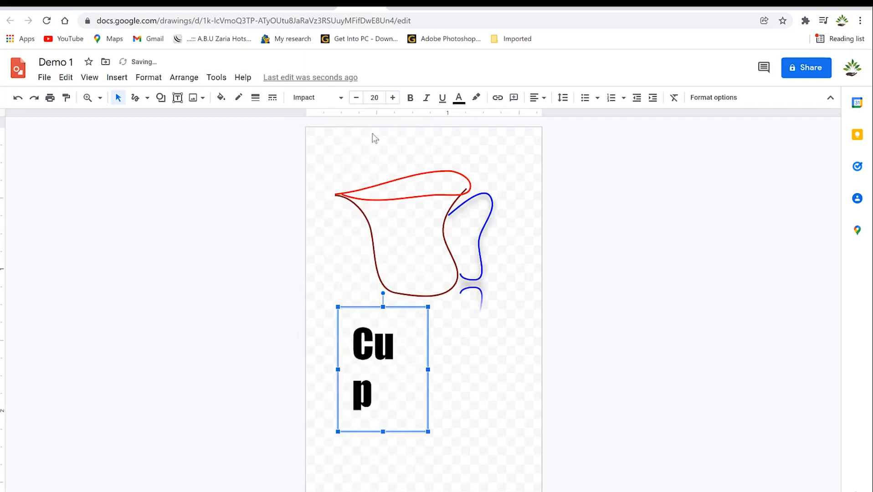
pyautogui.click(355, 98)
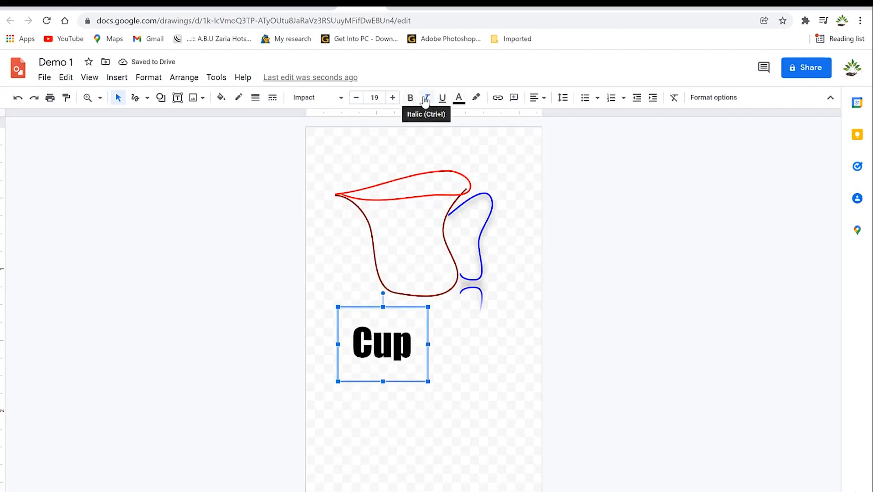
pyautogui.click(427, 99)
pyautogui.click(442, 99)
pyautogui.click(443, 101)
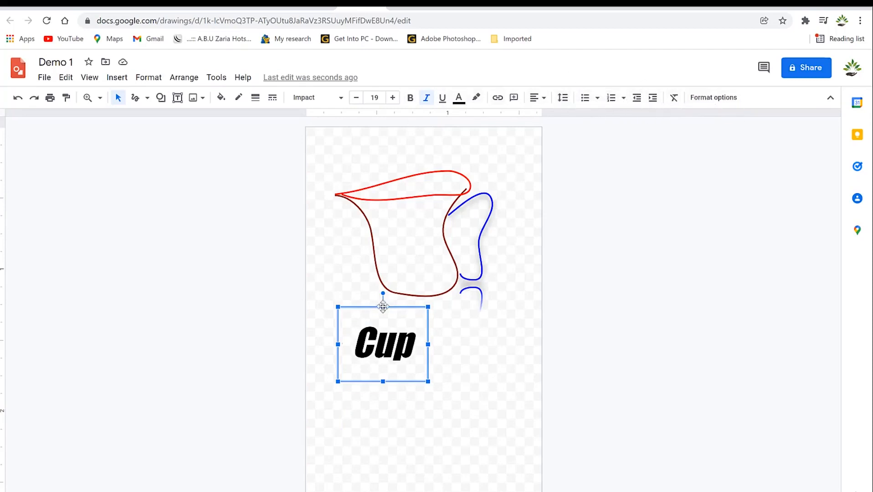
# Move the Cup label so it sits centred under the cup.
pyautogui.click(468, 382)
pyautogui.click(392, 351)
pyautogui.moveTo(393, 354); pyautogui.dragTo(446, 349)
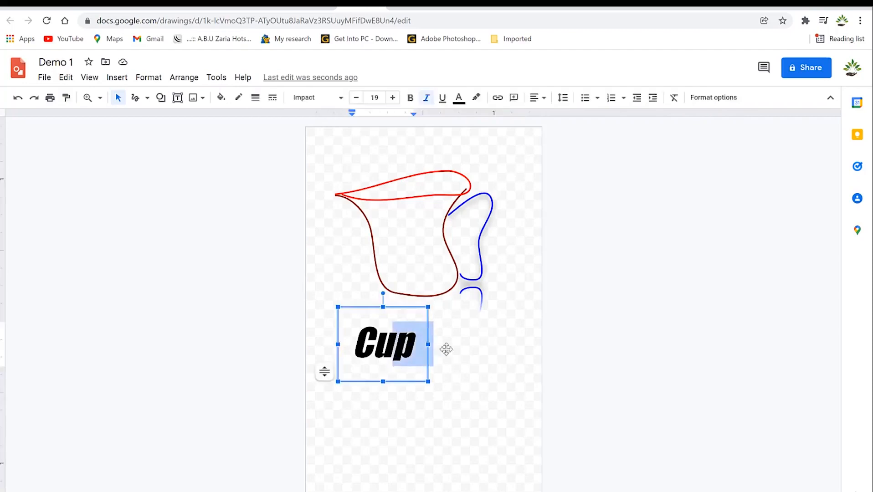
pyautogui.click(498, 391)
pyautogui.click(425, 346)
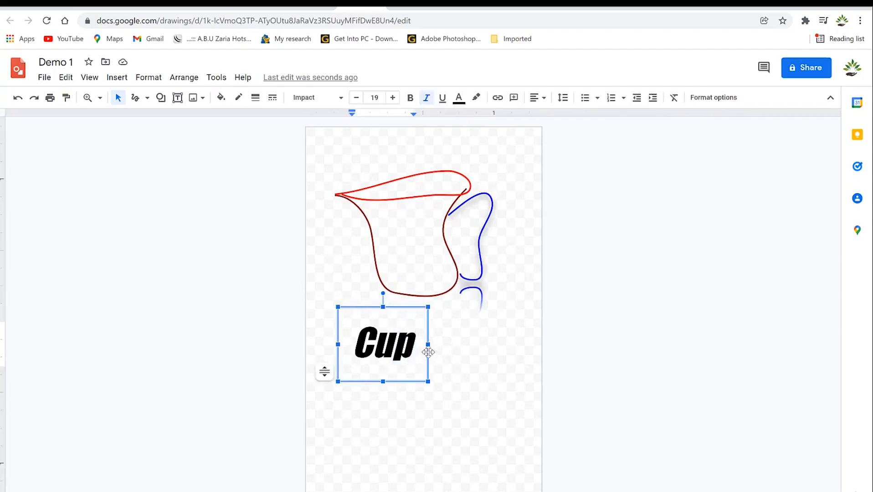
pyautogui.moveTo(428, 354); pyautogui.dragTo(467, 335)
pyautogui.click(431, 422)
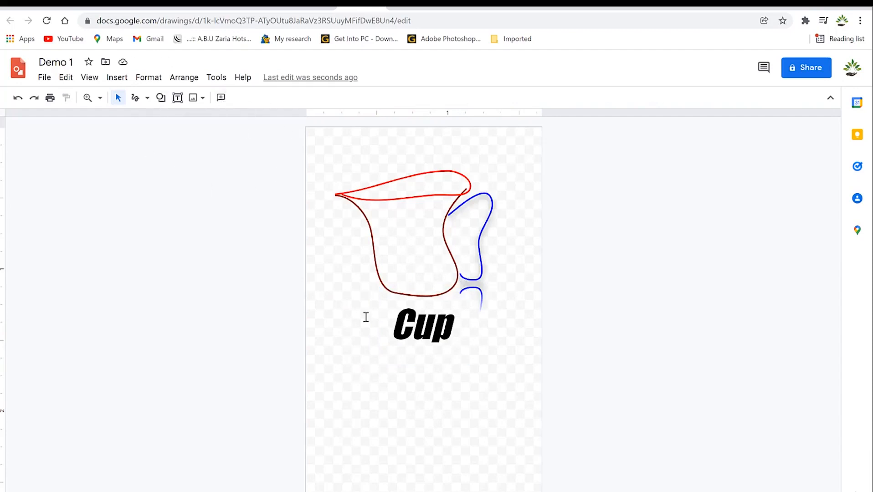
# Insert the lion image 222 from the Pictures folder, uploaded from the computer.
pyautogui.click(178, 98)
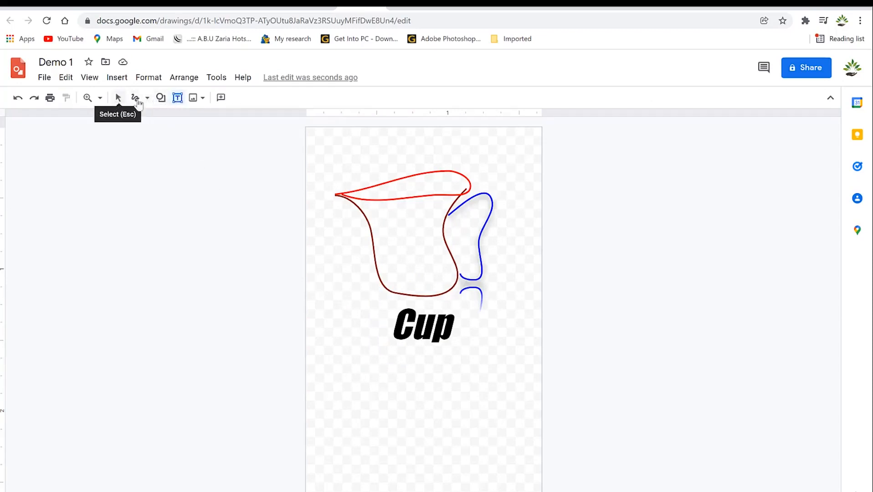
pyautogui.click(203, 99)
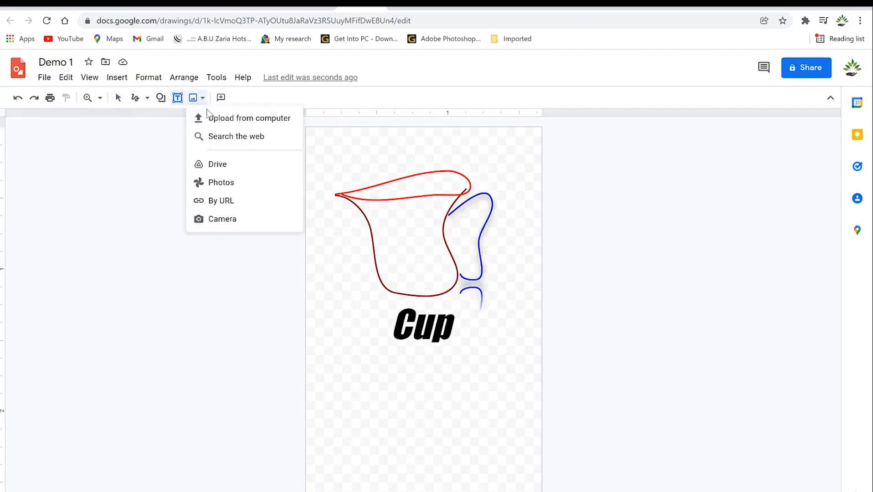
pyautogui.click(223, 121)
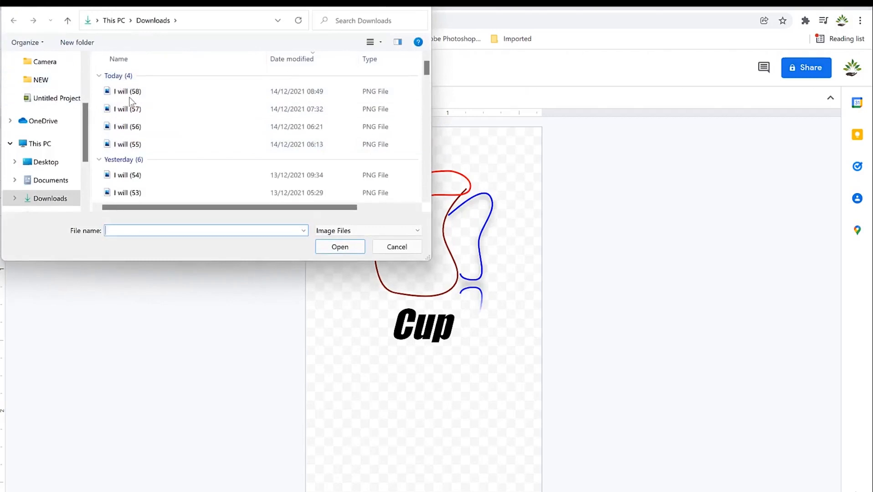
pyautogui.moveTo(86, 117); pyautogui.dragTo(88, 87)
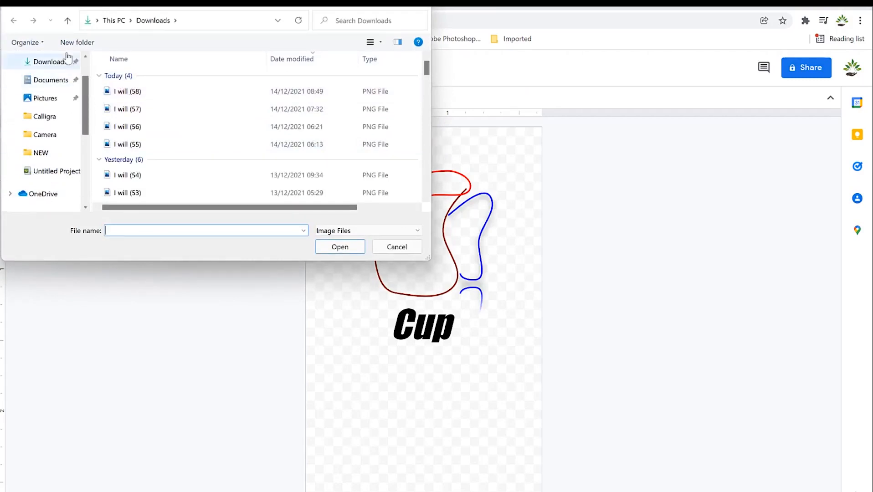
pyautogui.click(41, 100)
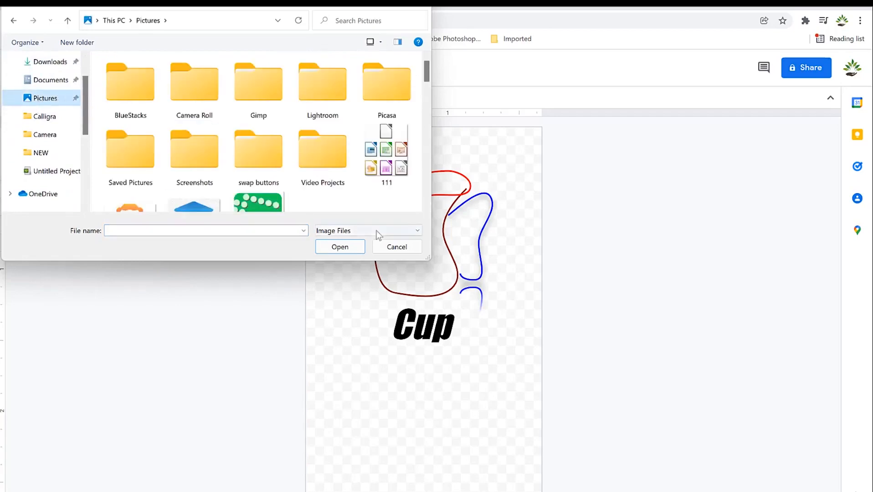
pyautogui.scroll(-1, 429, 75)
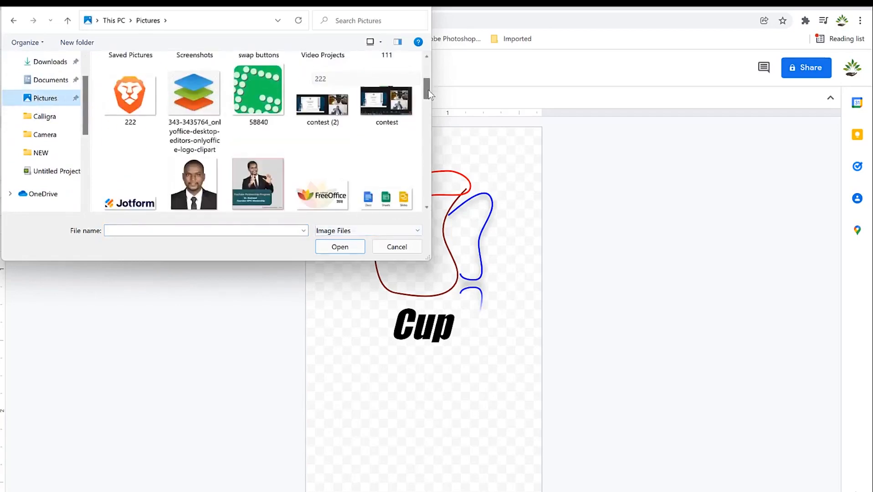
pyautogui.click(130, 91)
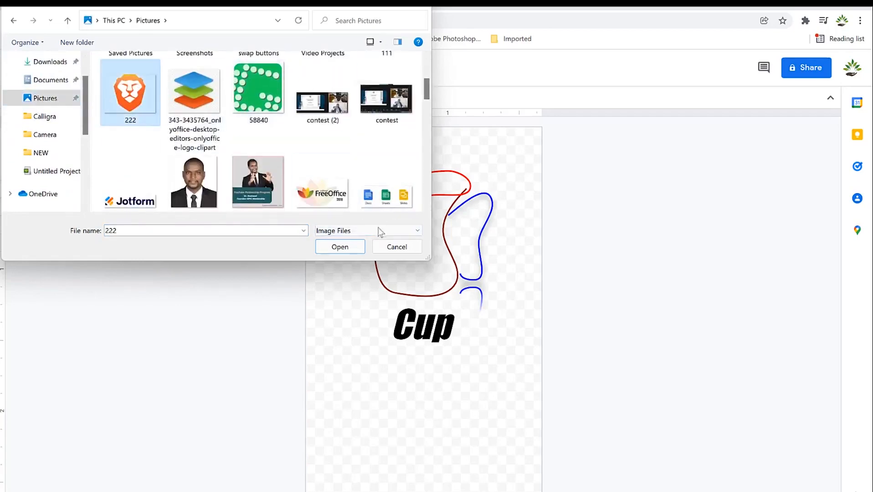
pyautogui.click(351, 247)
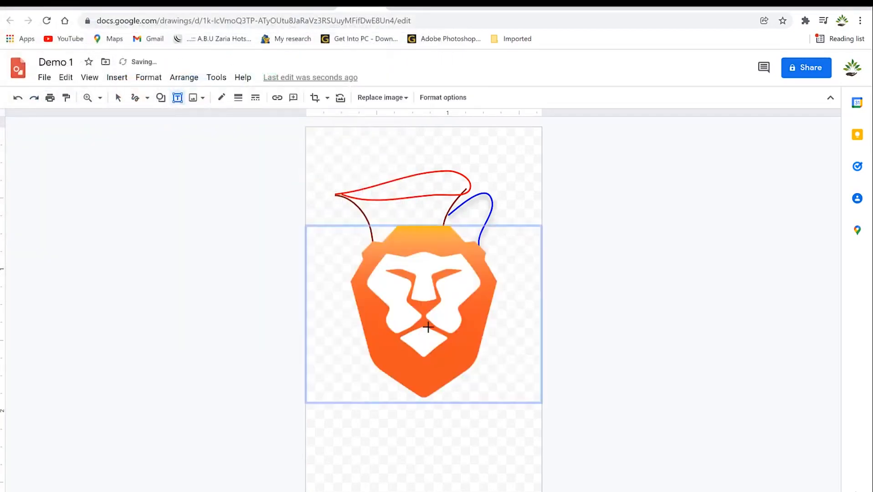
# Shrink the orange lion logo and centre it below the Cup label.
pyautogui.moveTo(428, 434); pyautogui.dragTo(429, 390)
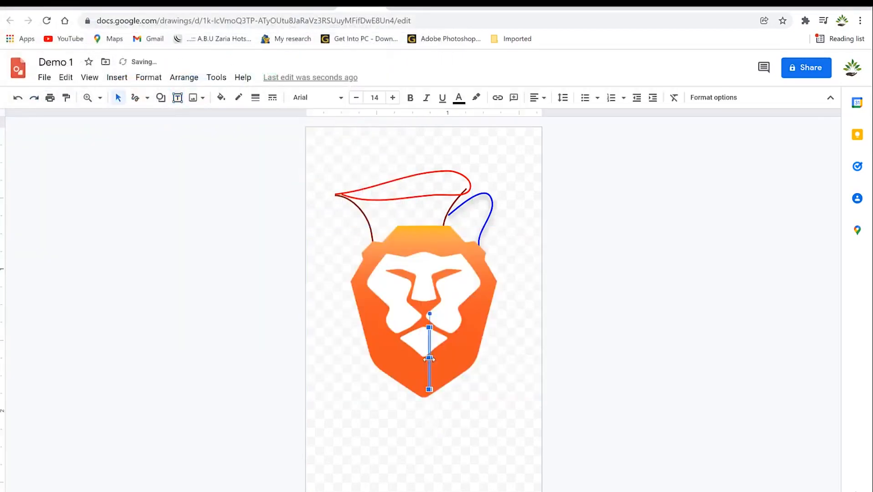
pyautogui.click(456, 363)
pyautogui.moveTo(431, 323); pyautogui.dragTo(431, 402)
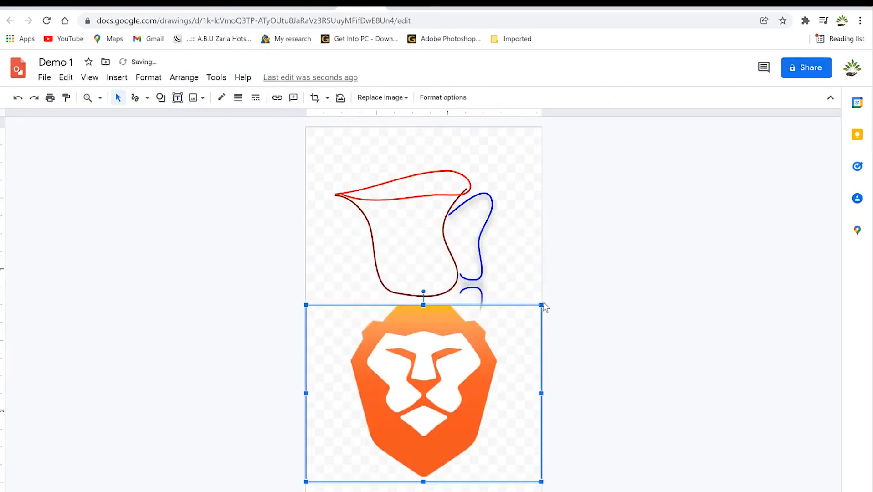
pyautogui.moveTo(541, 304); pyautogui.dragTo(451, 406)
pyautogui.moveTo(384, 442); pyautogui.dragTo(430, 431)
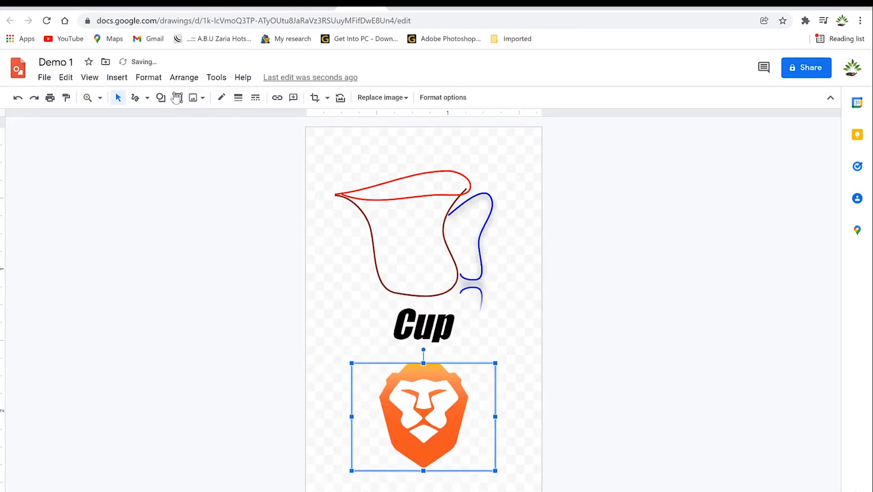
# Draw an oval shape on the page beside the lion logo.
pyautogui.click(160, 102)
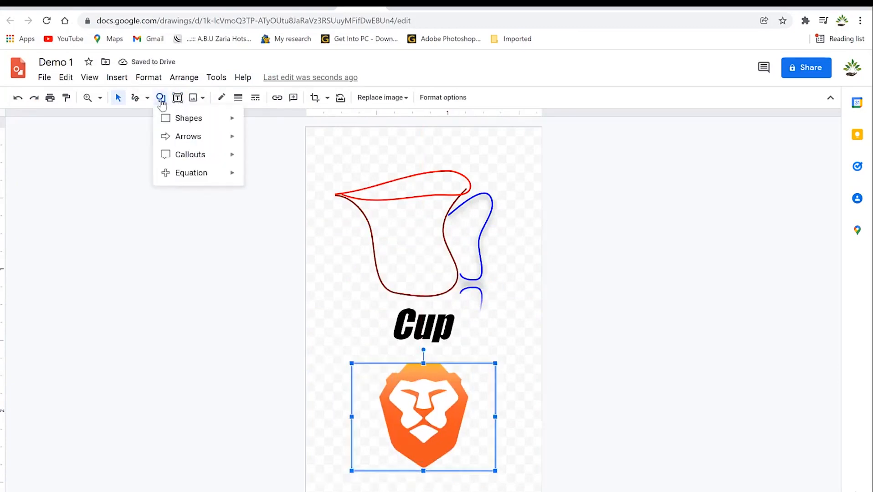
pyautogui.moveTo(205, 120)
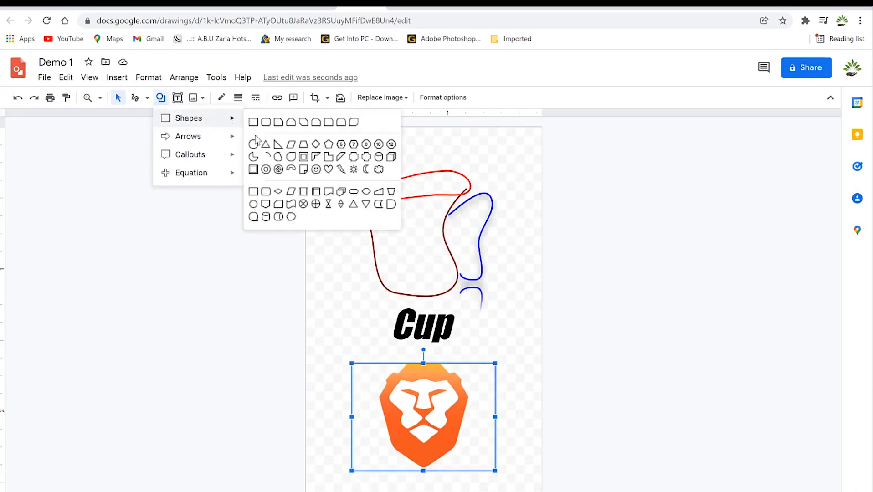
pyautogui.moveTo(199, 138)
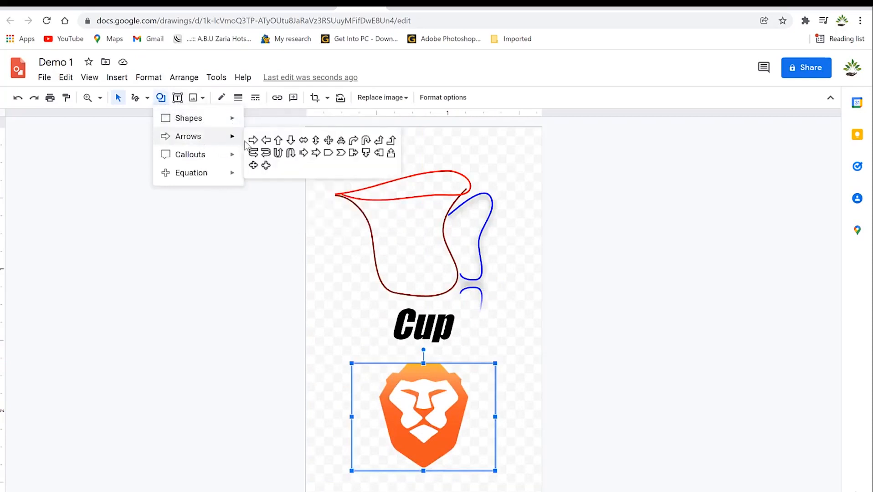
pyautogui.moveTo(220, 158)
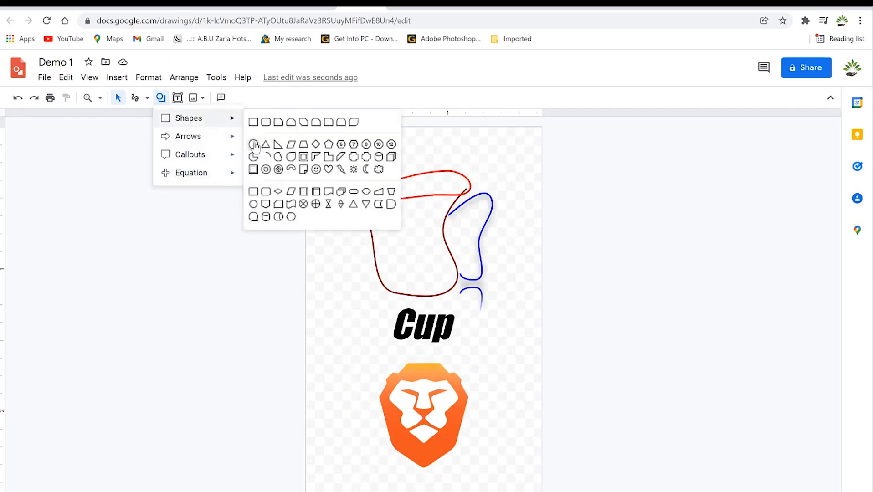
pyautogui.click(255, 147)
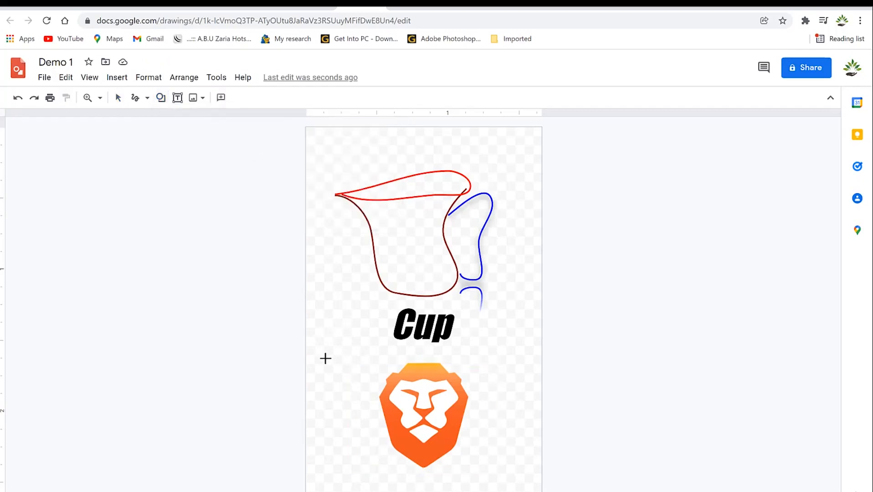
pyautogui.moveTo(363, 374); pyautogui.dragTo(387, 420)
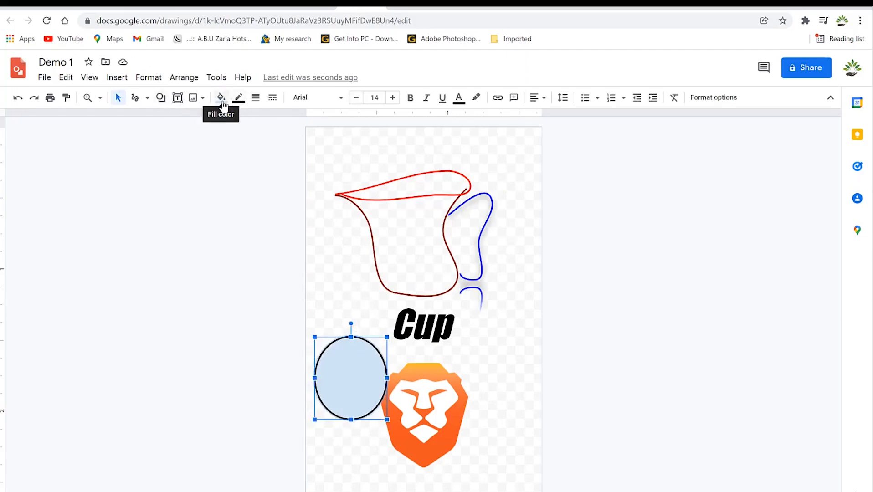
# Give the ellipse a transparent fill and stretch it to enclose the whole cup.
pyautogui.click(221, 98)
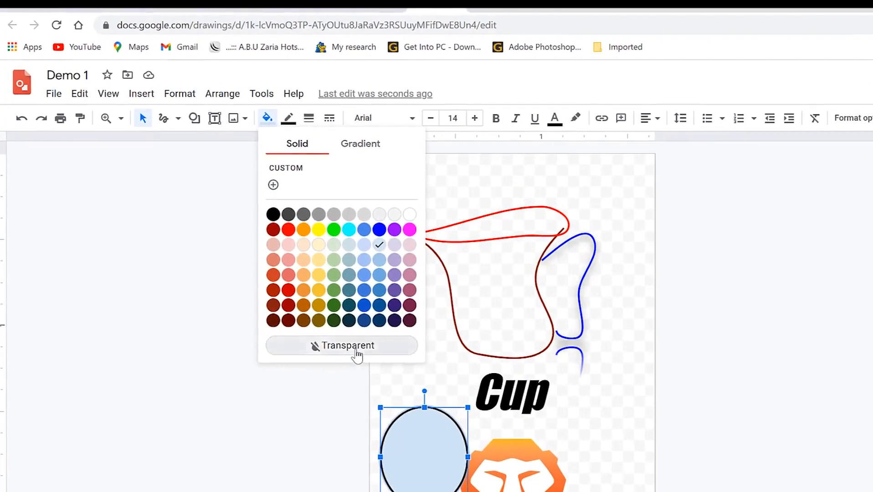
pyautogui.click(357, 351)
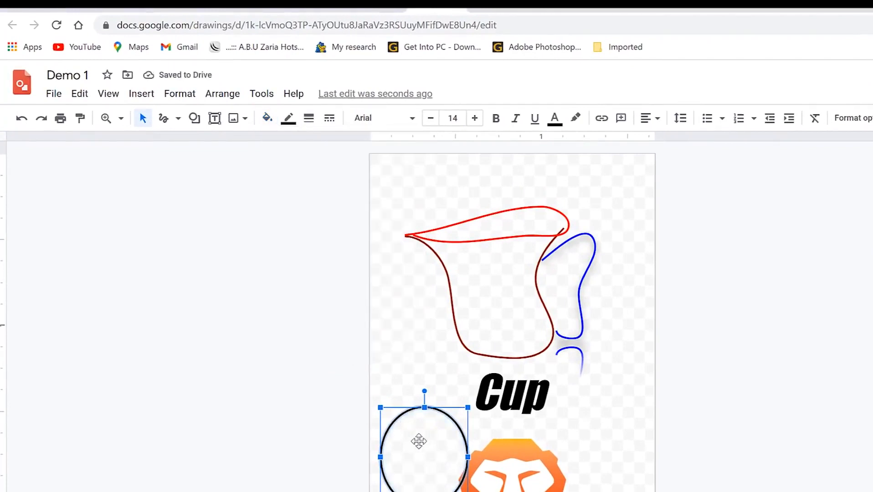
pyautogui.moveTo(425, 457); pyautogui.dragTo(429, 225)
pyautogui.moveTo(474, 276)
pyautogui.mouseDown()
pyautogui.moveTo(635, 368)
pyautogui.moveTo(642, 383)
pyautogui.mouseUp()
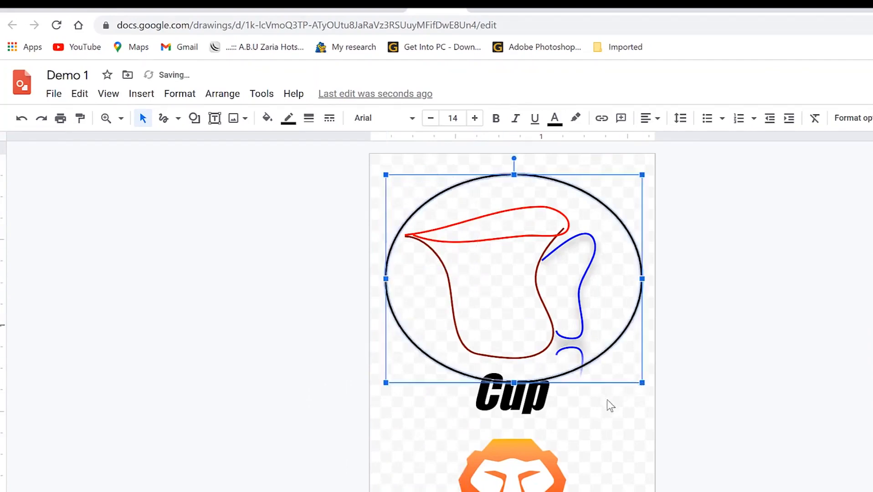
# Set the ellipse's outline to red, 3px weight and a dashed style.
pyautogui.click(596, 436)
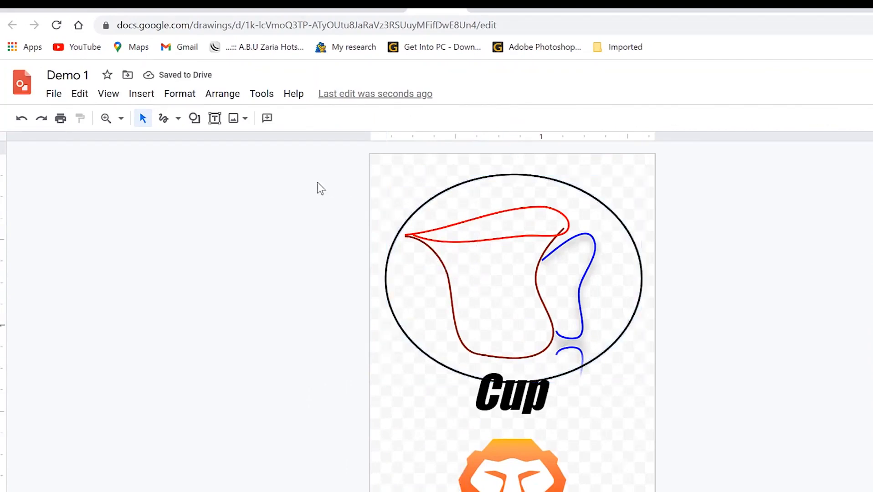
pyautogui.click(452, 186)
pyautogui.click(288, 118)
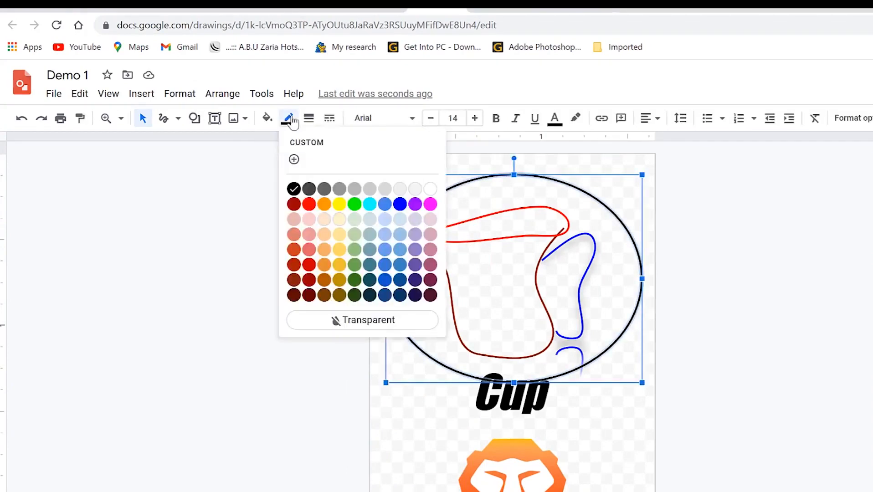
pyautogui.click(309, 204)
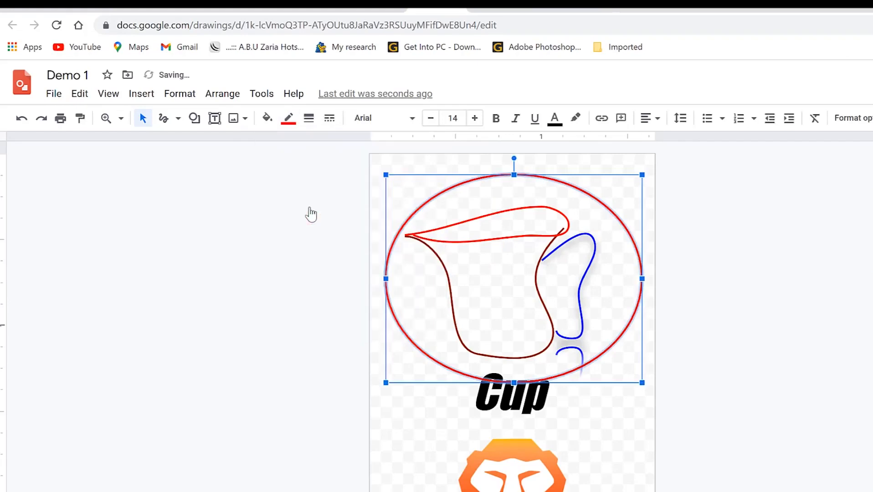
pyautogui.click(308, 120)
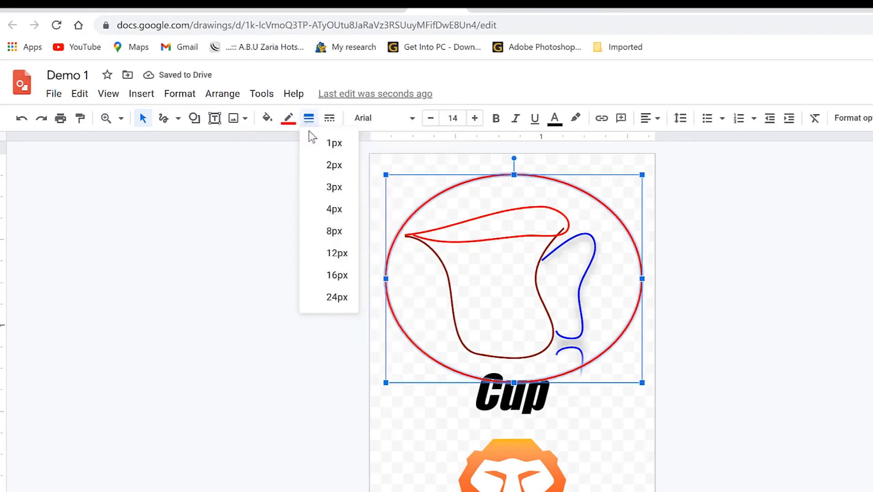
pyautogui.click(334, 188)
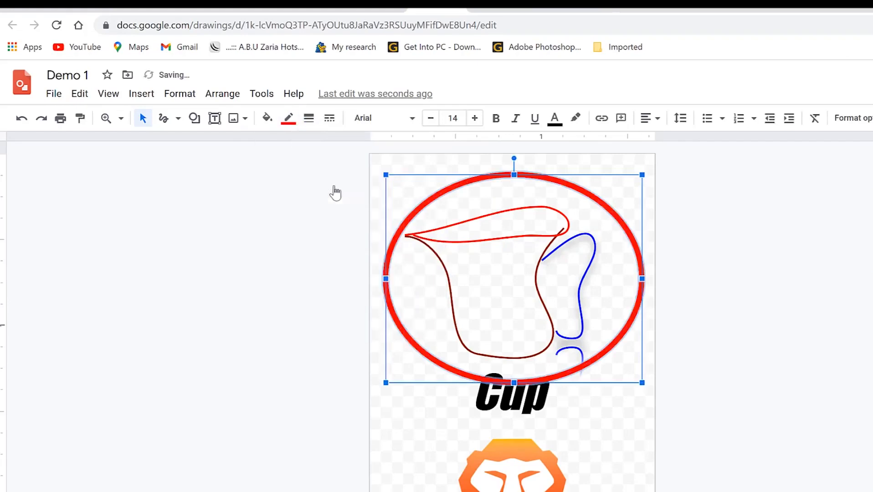
pyautogui.rightClick(324, 121)
pyautogui.click(326, 120)
pyautogui.click(328, 120)
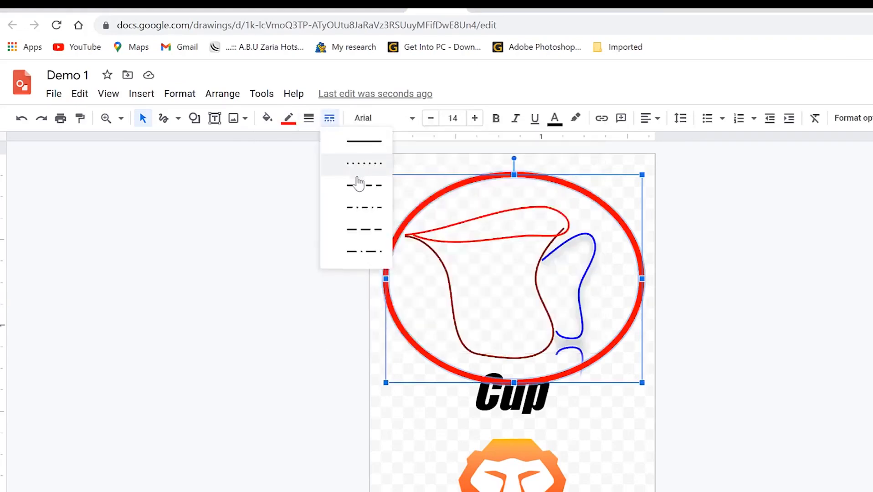
pyautogui.click(356, 192)
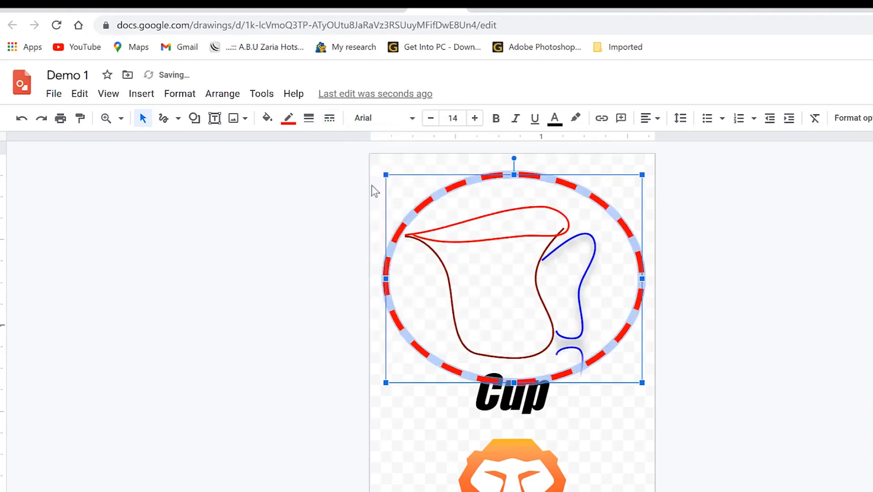
pyautogui.click(636, 449)
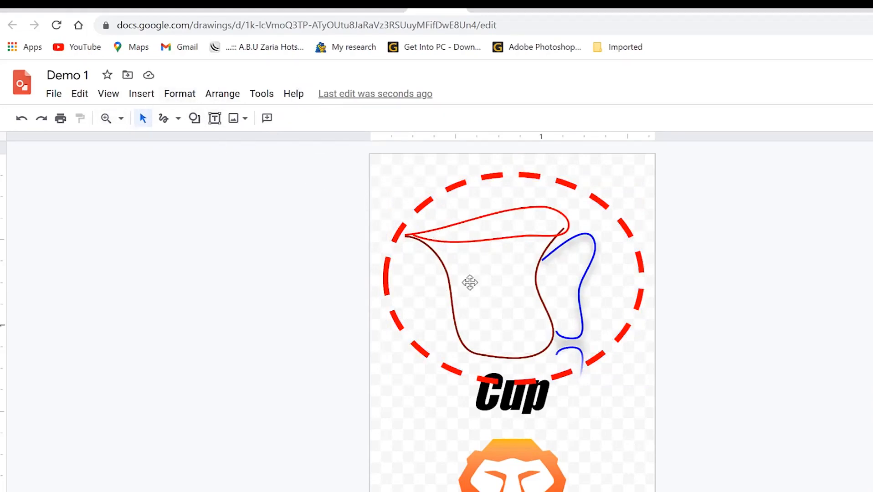
# Look through the File menu's commands without running any.
pyautogui.click(53, 95)
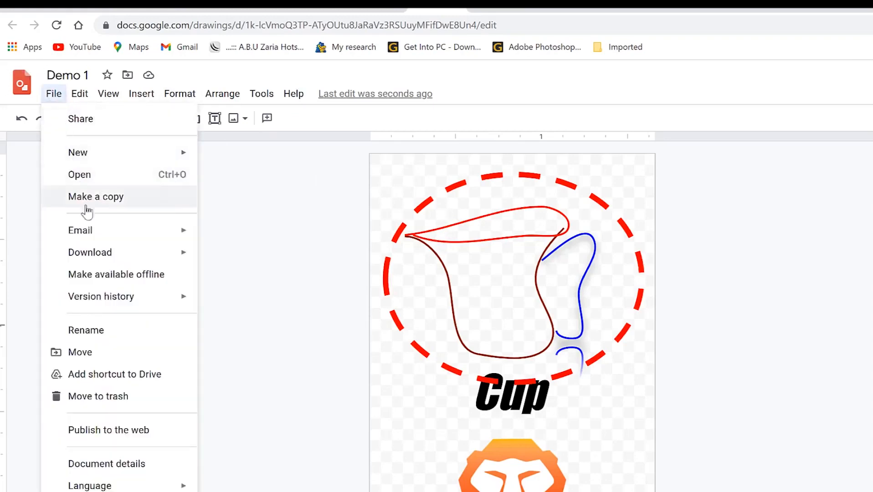
pyautogui.moveTo(114, 160)
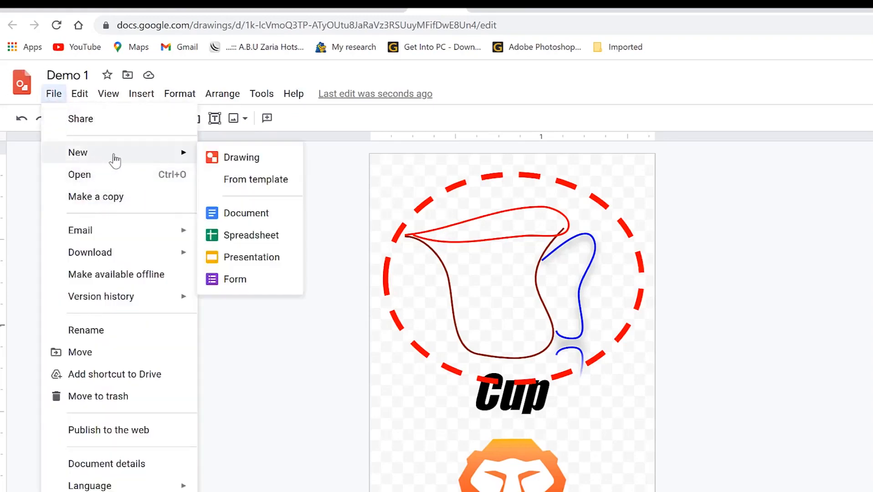
pyautogui.moveTo(148, 234)
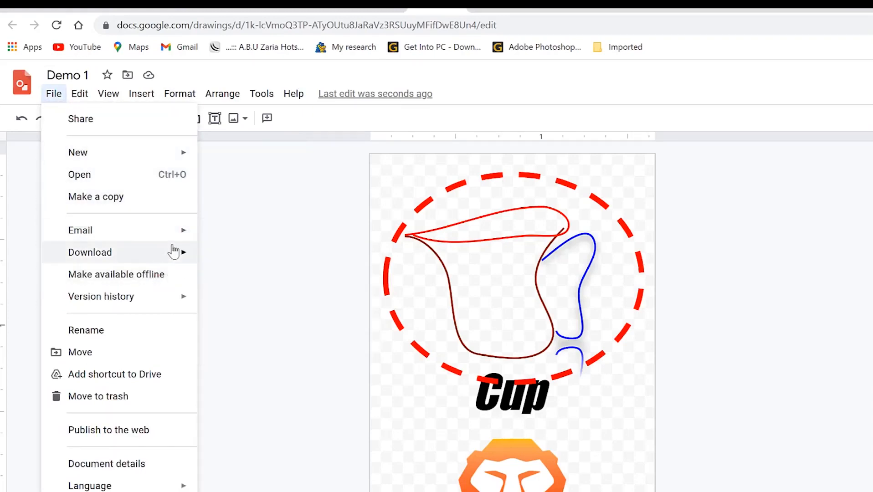
pyautogui.moveTo(162, 259)
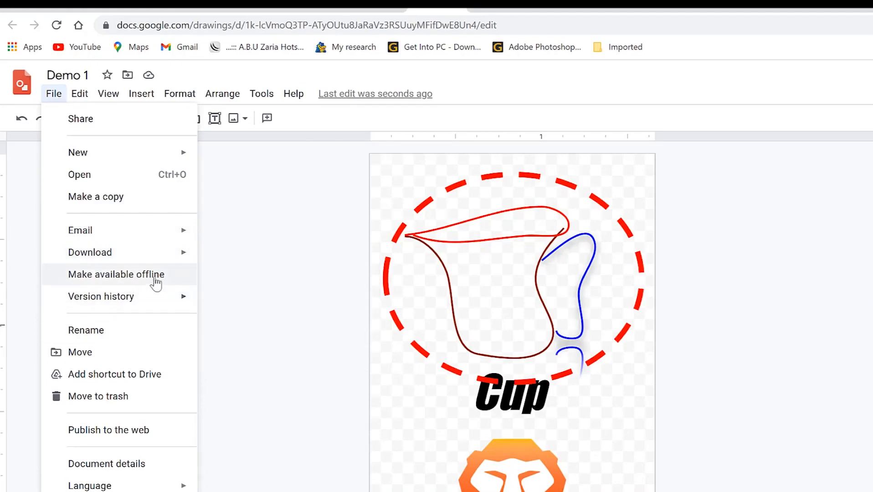
pyautogui.moveTo(167, 305)
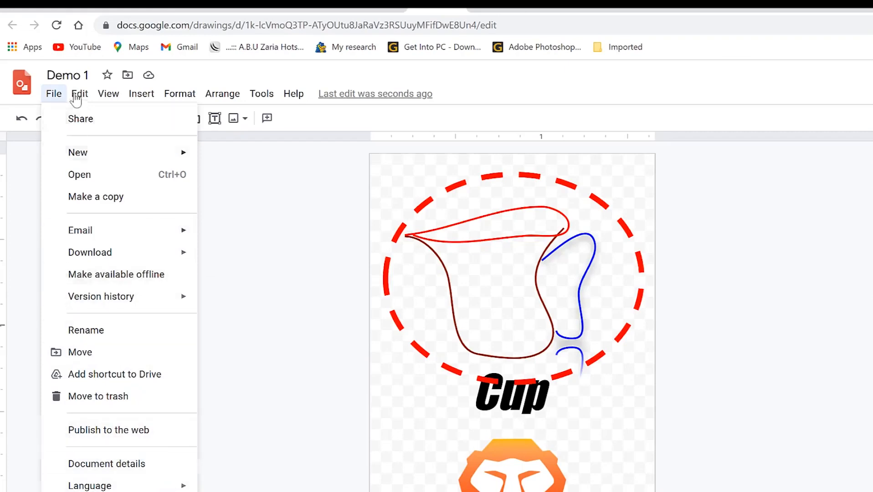
# Browse the Edit and other menus and the zoom choices, closing them unchanged.
pyautogui.click(51, 97)
pyautogui.click(77, 96)
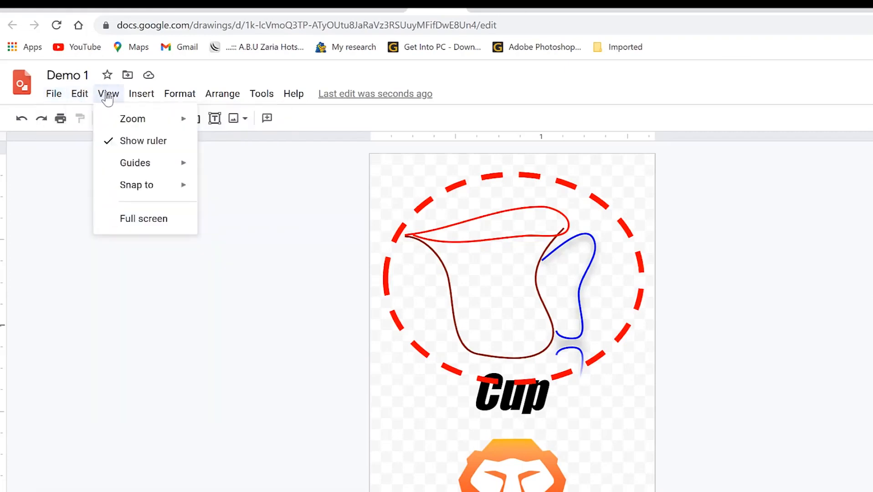
pyautogui.moveTo(136, 98)
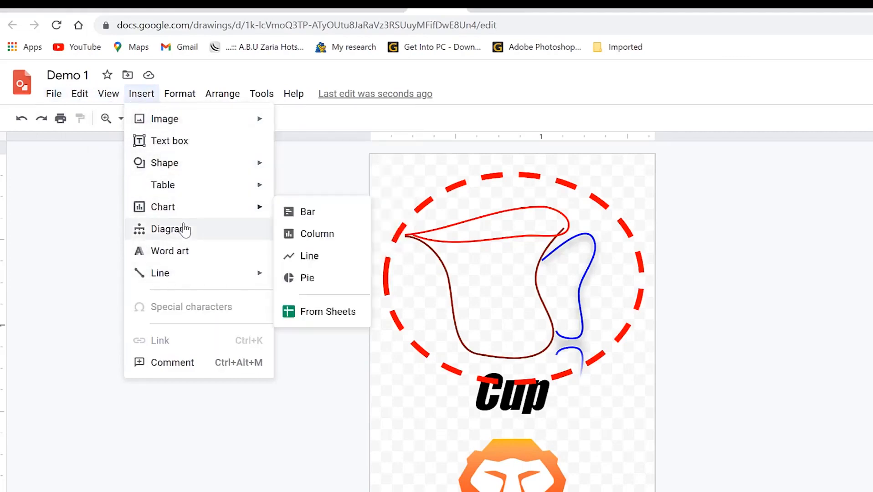
pyautogui.moveTo(198, 218)
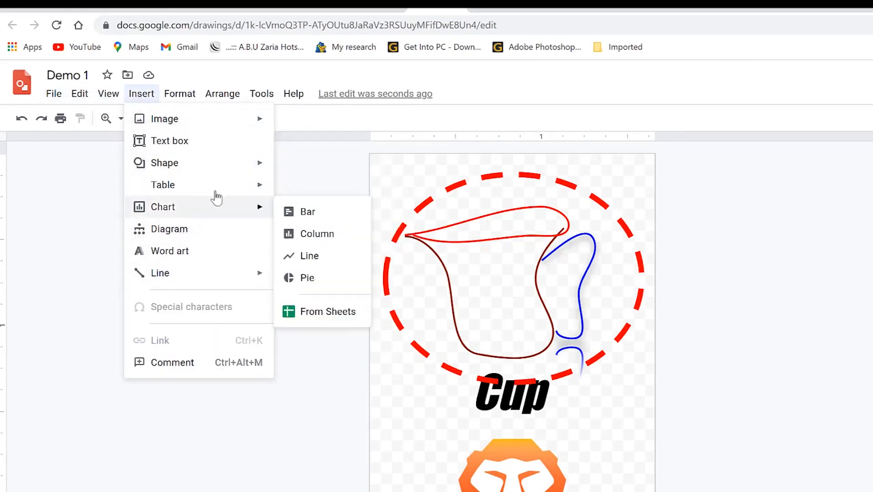
pyautogui.moveTo(226, 174)
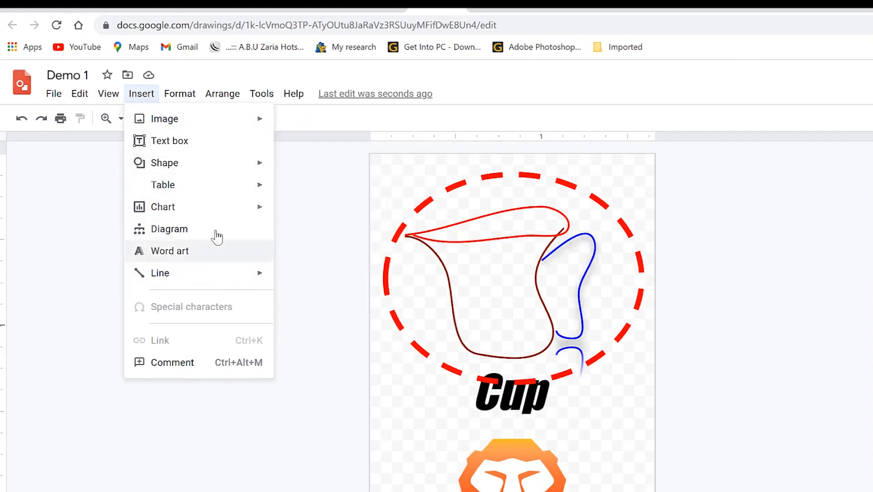
pyautogui.moveTo(175, 93)
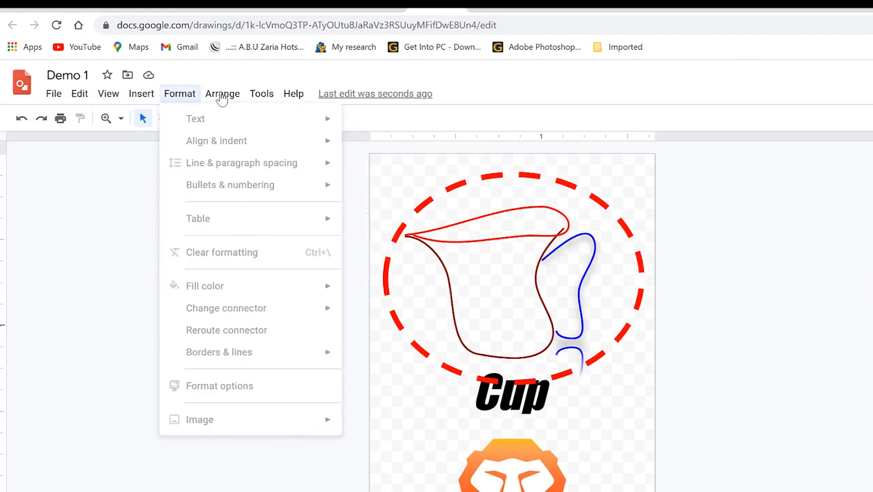
pyautogui.moveTo(263, 99)
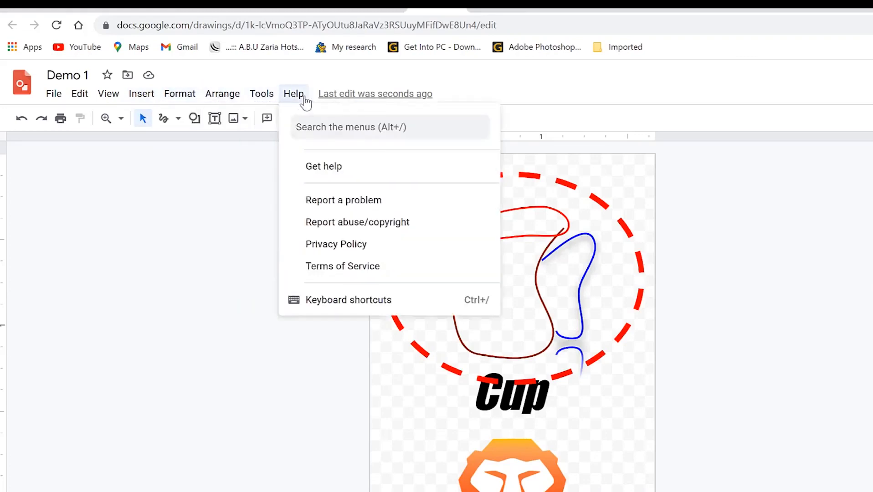
pyautogui.moveTo(222, 96)
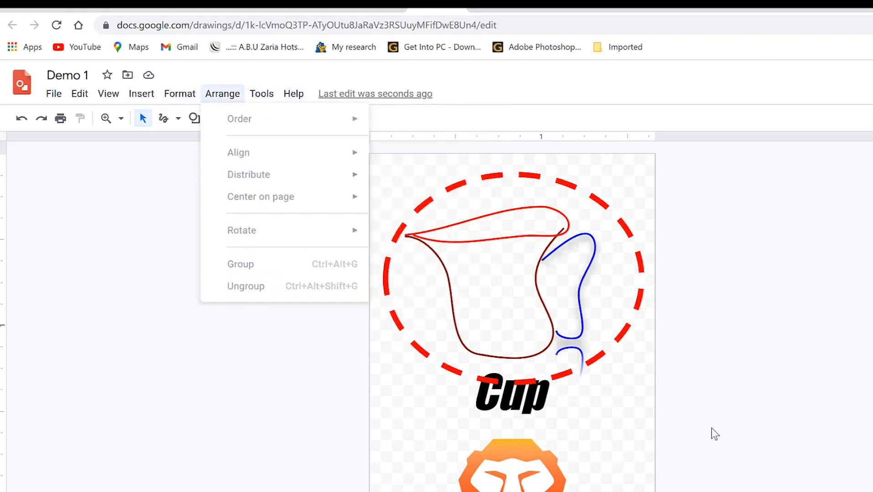
pyautogui.click(711, 449)
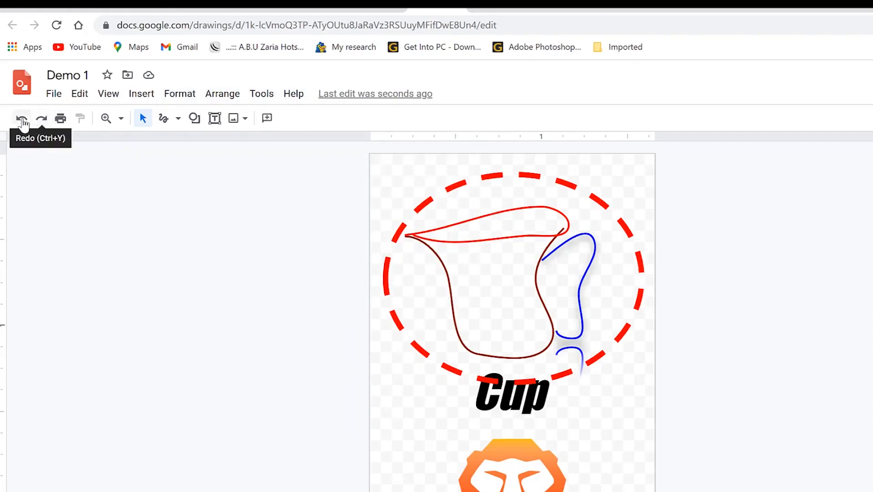
pyautogui.click(121, 120)
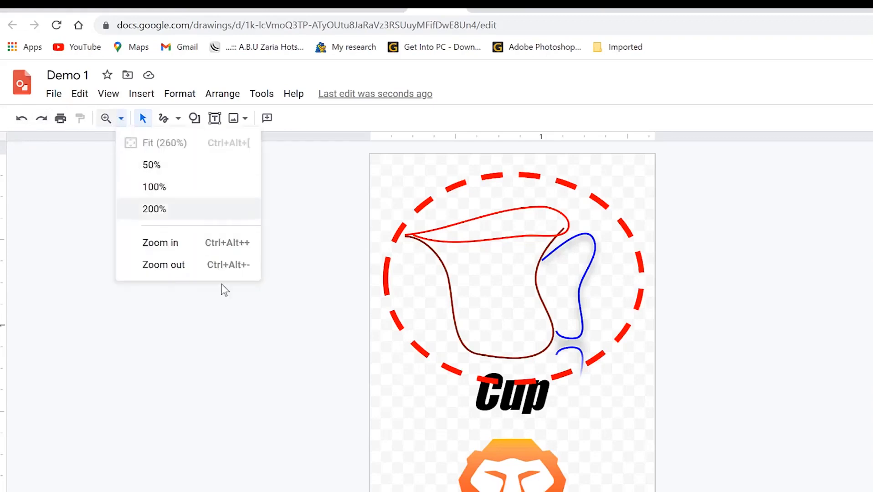
pyautogui.click(69, 204)
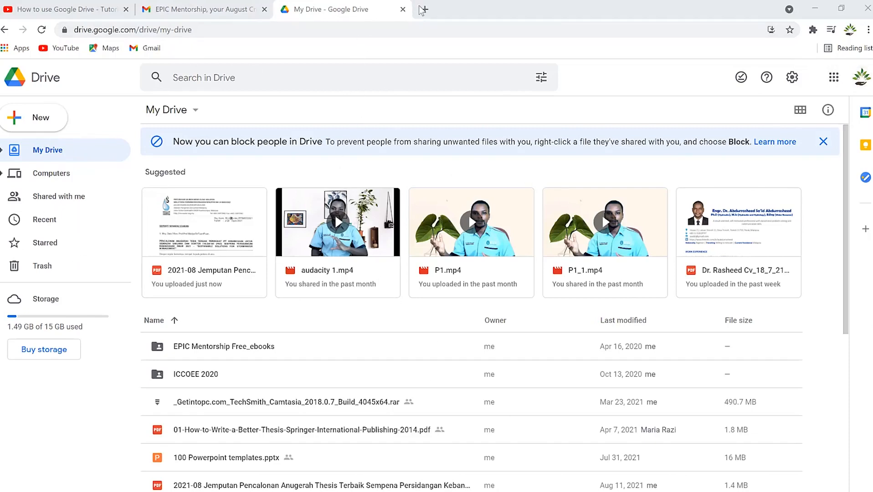
# From Gmail's Google apps grid, move Drive to the first slot and launch it.
pyautogui.click(224, 10)
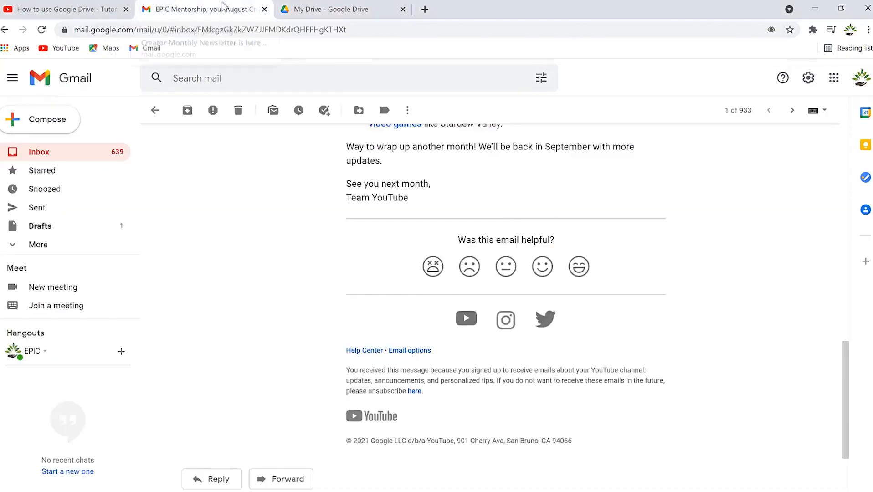
pyautogui.click(834, 81)
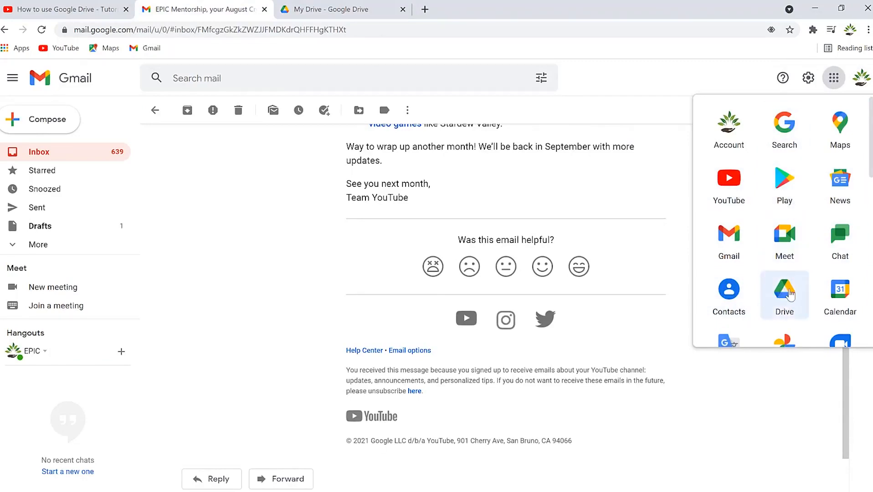
pyautogui.moveTo(790, 292); pyautogui.dragTo(751, 150)
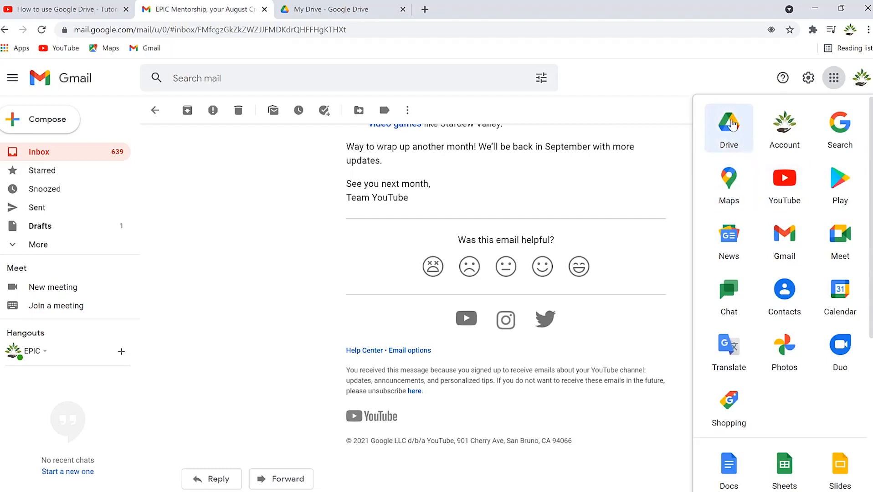
pyautogui.click(731, 125)
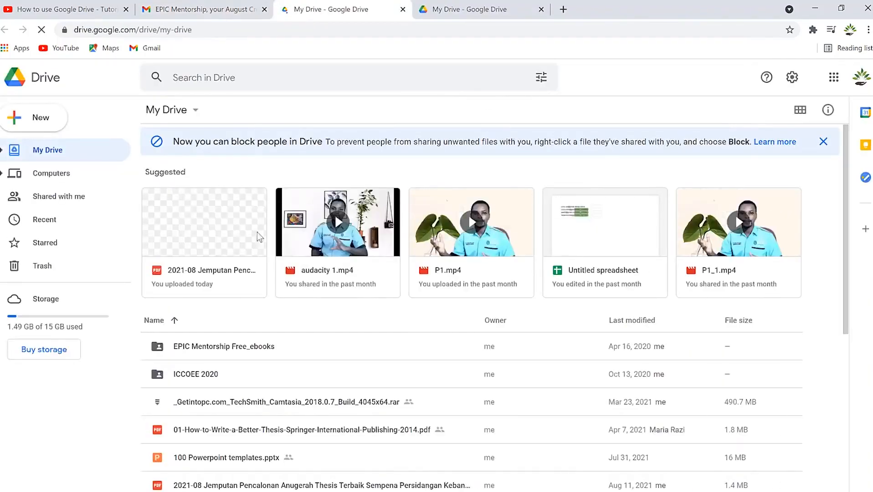
# Scroll through My Drive's suggested files and the full file list.
pyautogui.scroll(-3, 400, 318)
pyautogui.scroll(3, 363, 230)
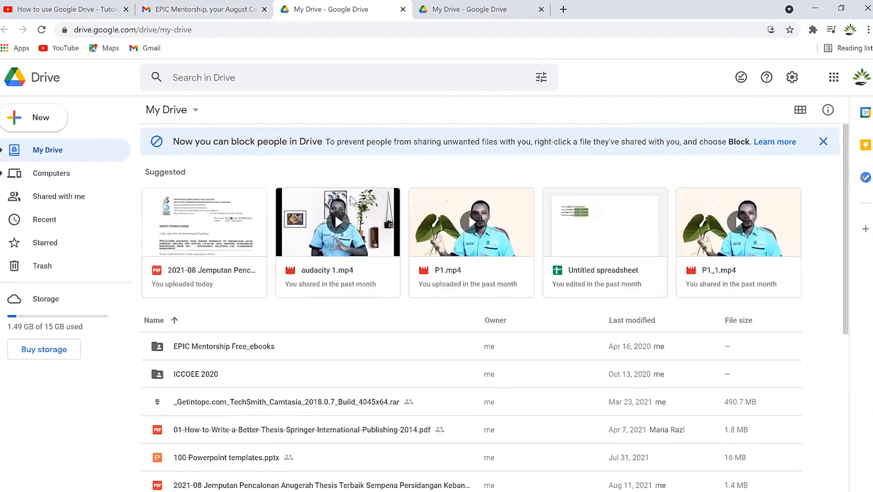
pyautogui.scroll(-2, 235, 133)
pyautogui.scroll(2, 274, 146)
pyautogui.scroll(-4, 324, 280)
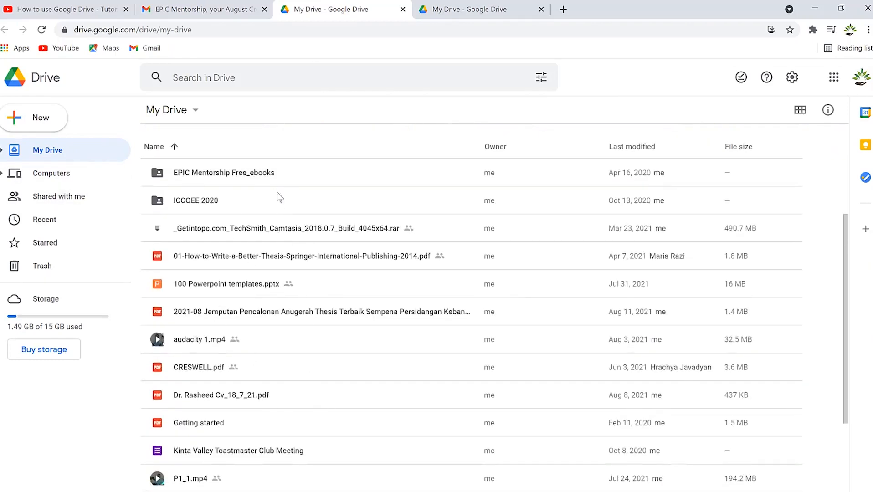
pyautogui.scroll(-5, 314, 287)
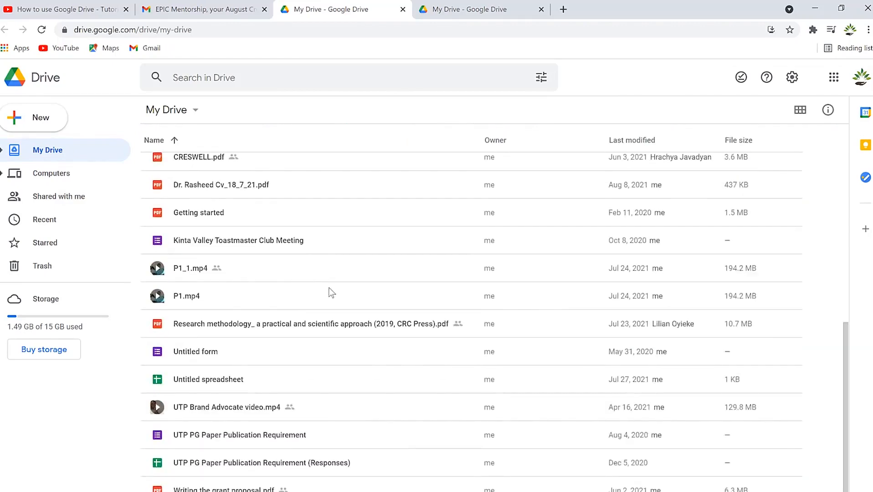
pyautogui.scroll(5, 320, 278)
pyautogui.scroll(-4, 288, 252)
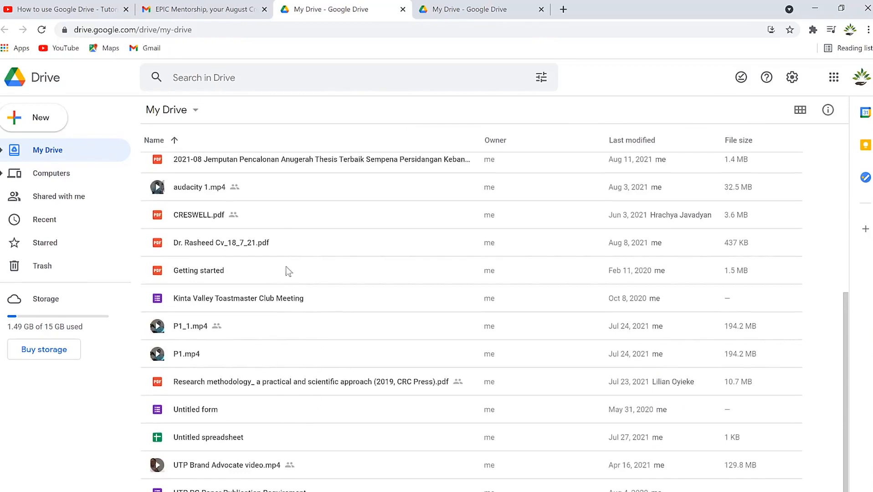
pyautogui.scroll(7, 287, 255)
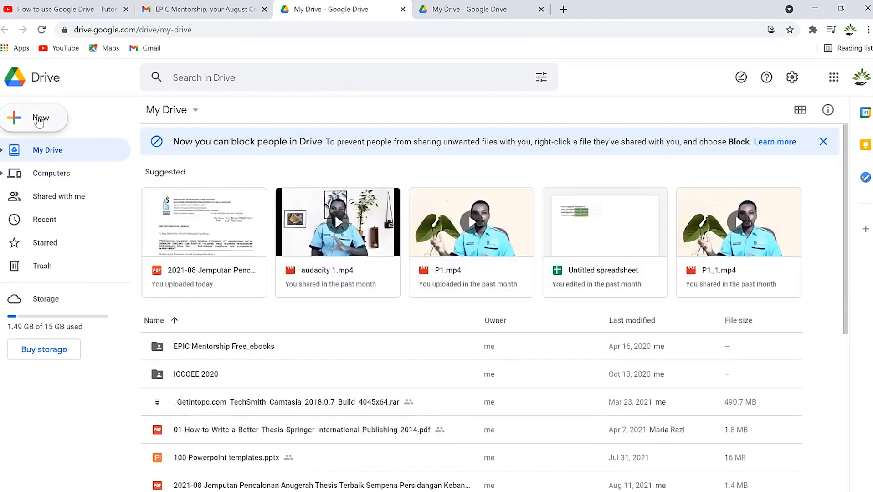
# Upload the VLC image from the OTHER thumbnails folder via New > File upload.
pyautogui.click(40, 122)
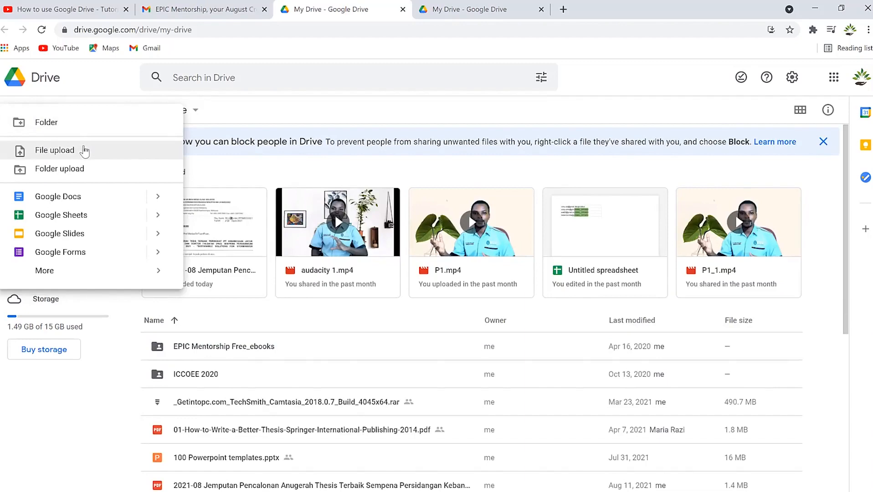
pyautogui.click(81, 151)
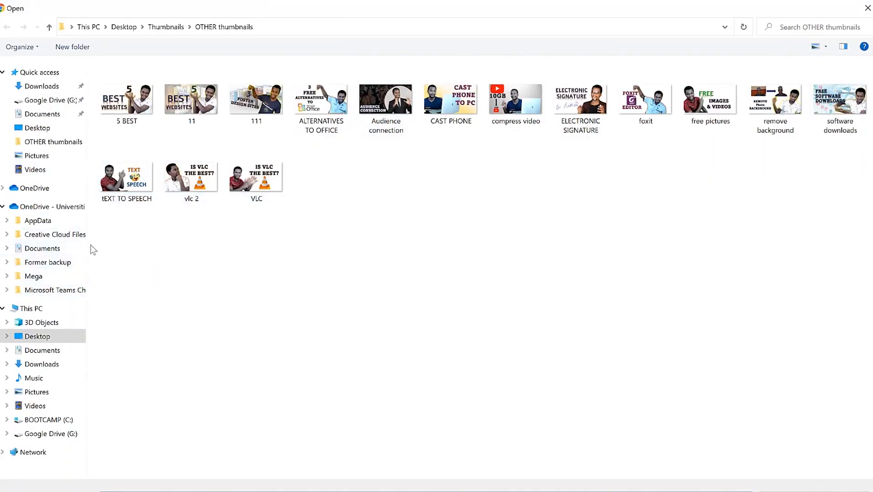
pyautogui.click(259, 173)
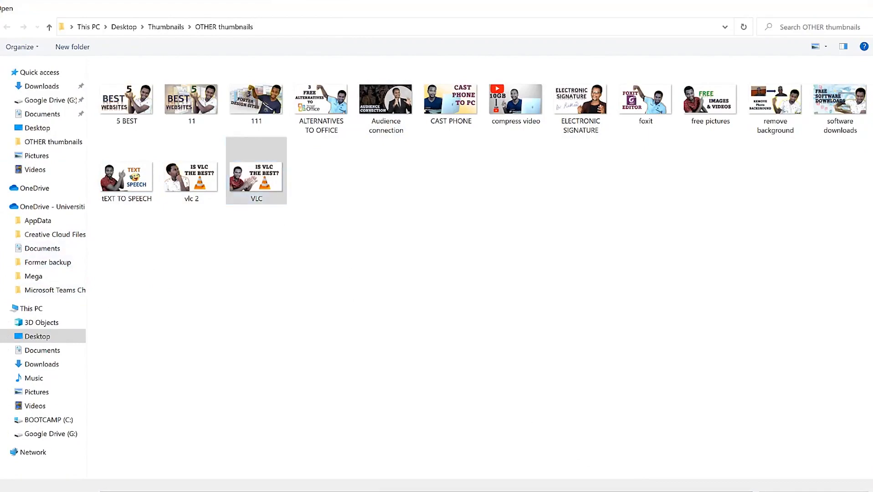
pyautogui.press('Return')
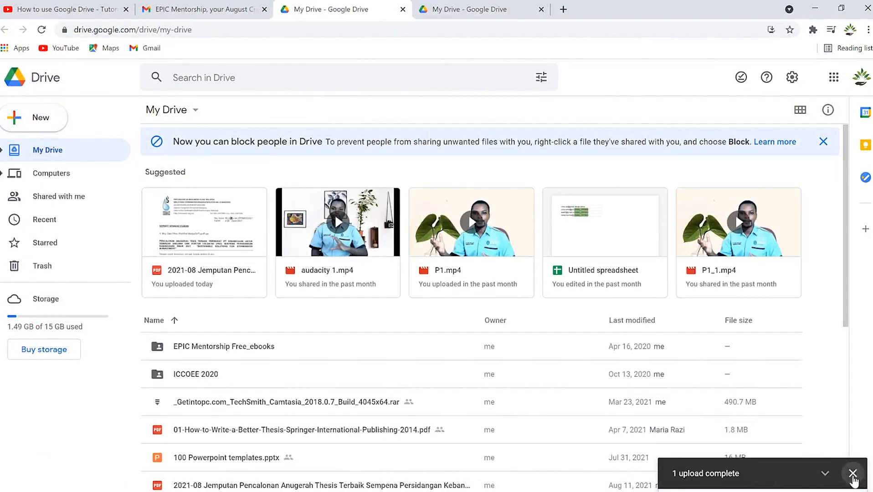
pyautogui.click(852, 473)
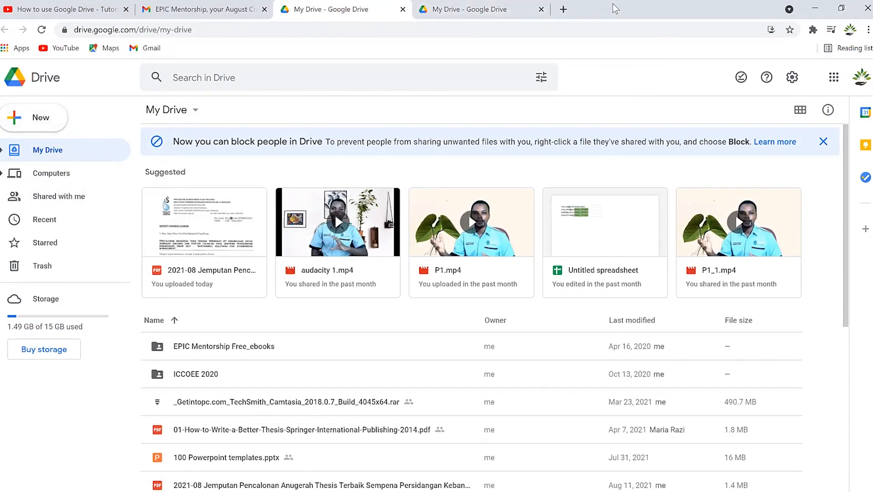
# Drag the desktop '2021-08 Jemputan Pencalonan Anugerah Thesis...' PDF into My Drive as version 2.
pyautogui.doubleClick(627, 6)
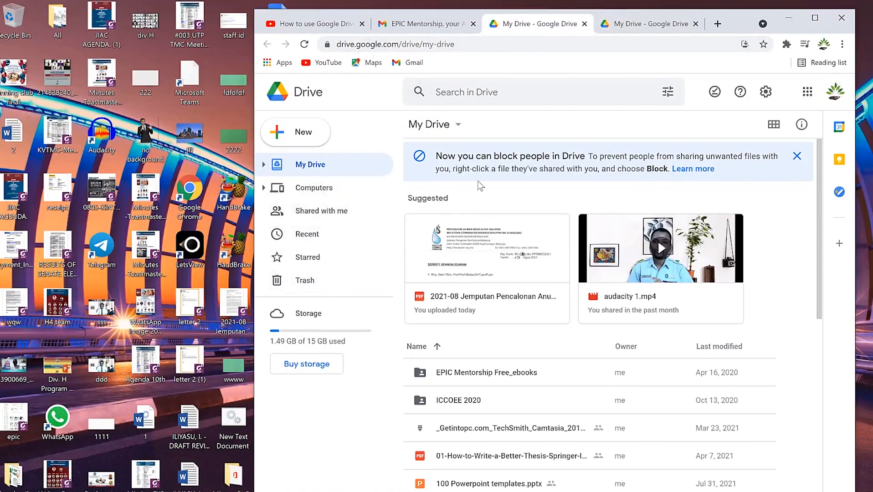
pyautogui.moveTo(234, 310); pyautogui.dragTo(515, 446)
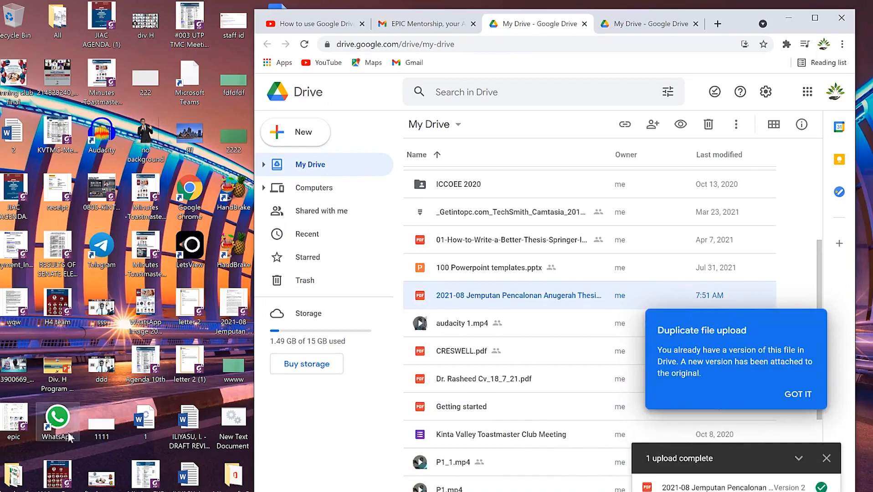
pyautogui.moveTo(14, 477); pyautogui.dragTo(431, 465)
pyautogui.click(13, 480)
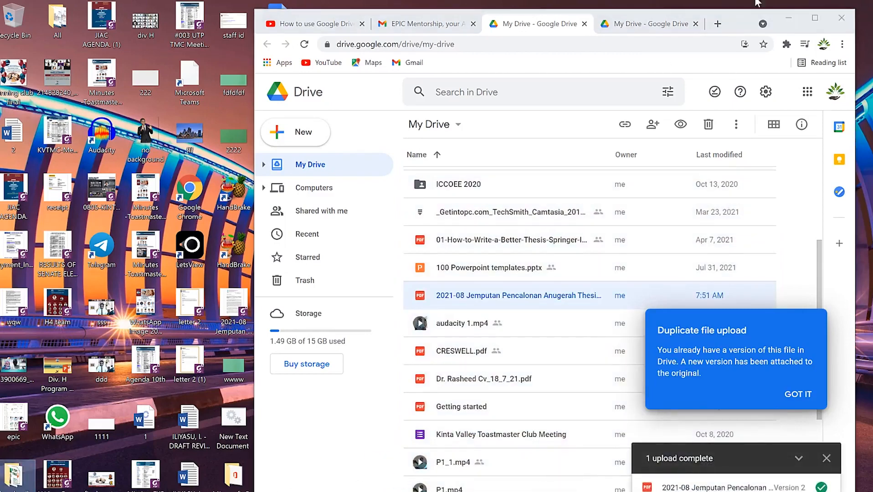
pyautogui.click(815, 18)
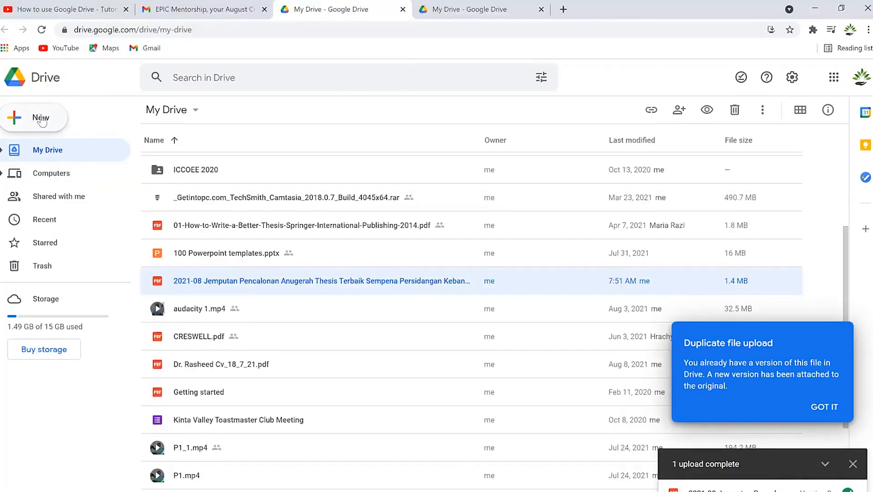
pyautogui.click(44, 120)
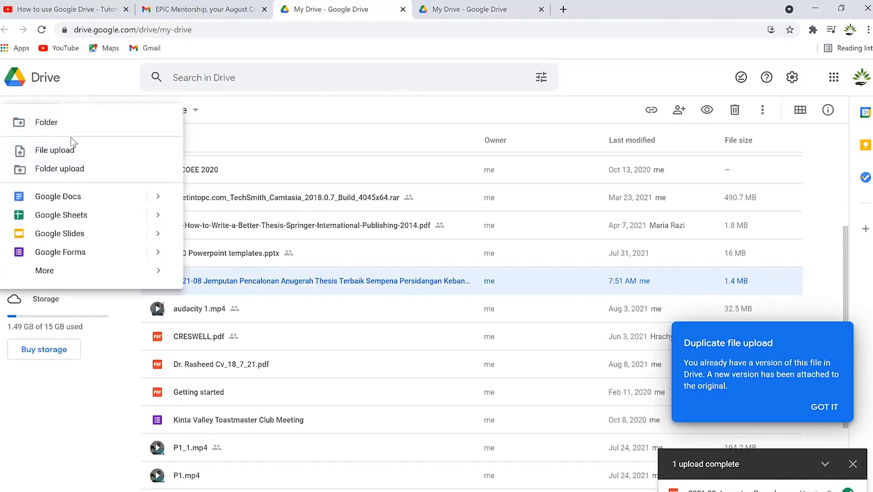
pyautogui.click(82, 170)
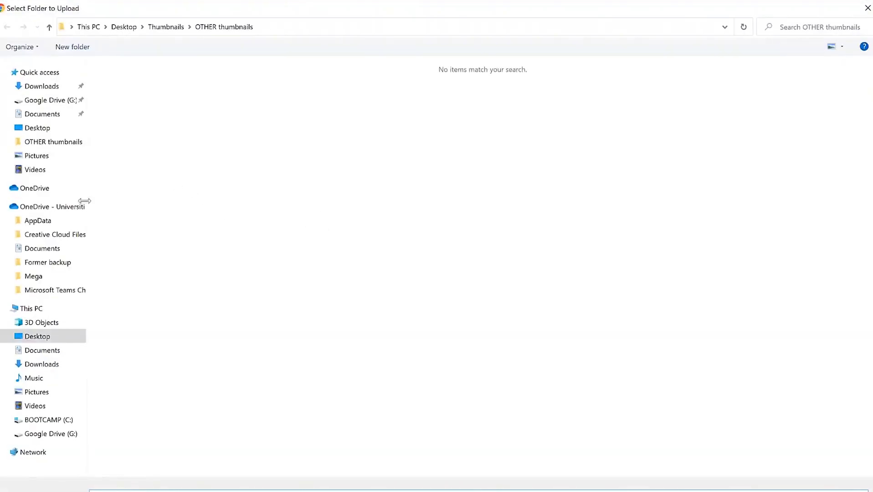
pyautogui.click(49, 338)
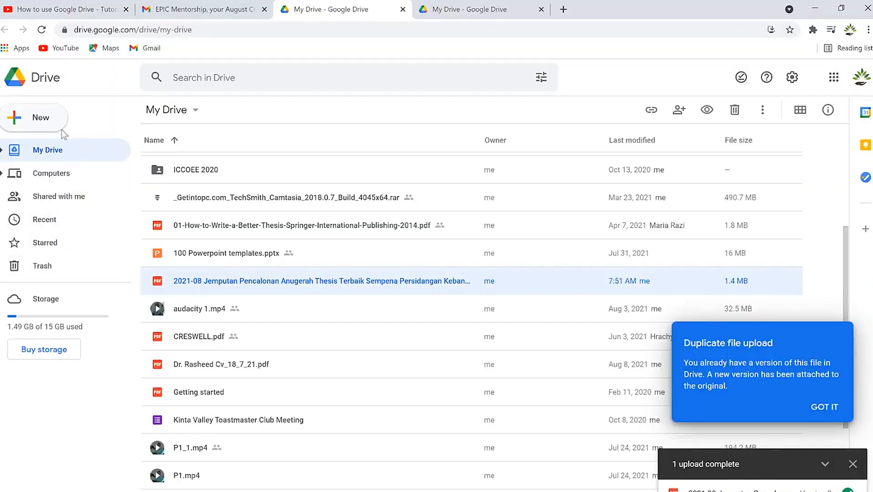
pyautogui.click(44, 118)
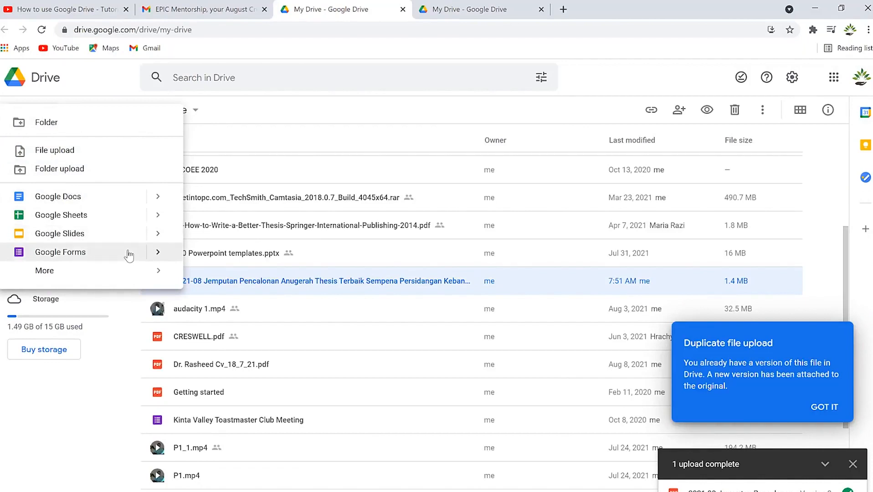
pyautogui.click(125, 273)
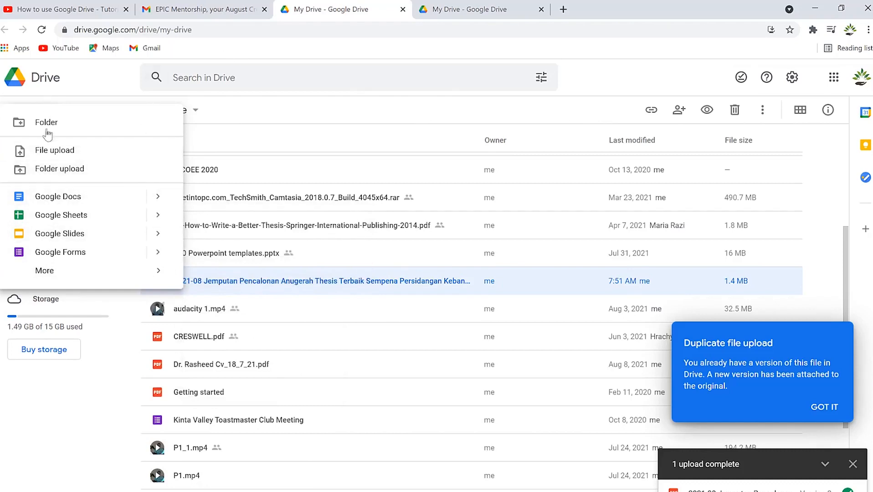
pyautogui.click(100, 73)
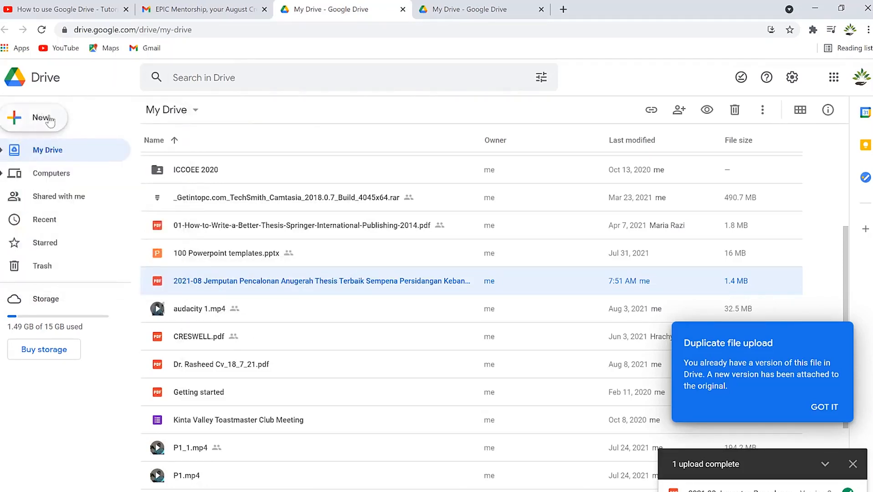
# Visit the Computers page, then the Shared with me list.
pyautogui.click(57, 176)
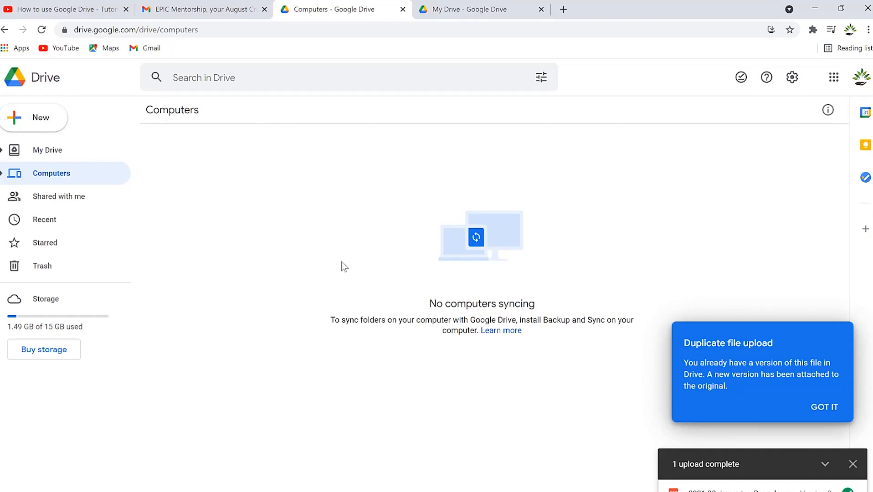
pyautogui.click(44, 199)
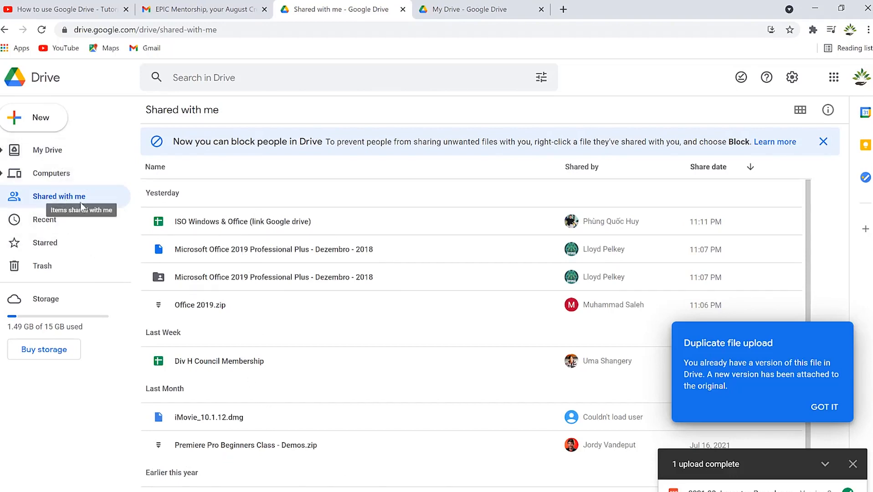
# Make a copy of the shared Microsoft Office 2019 Professional Plus file and check it in My Drive.
pyautogui.click(246, 254)
pyautogui.rightClick(241, 255)
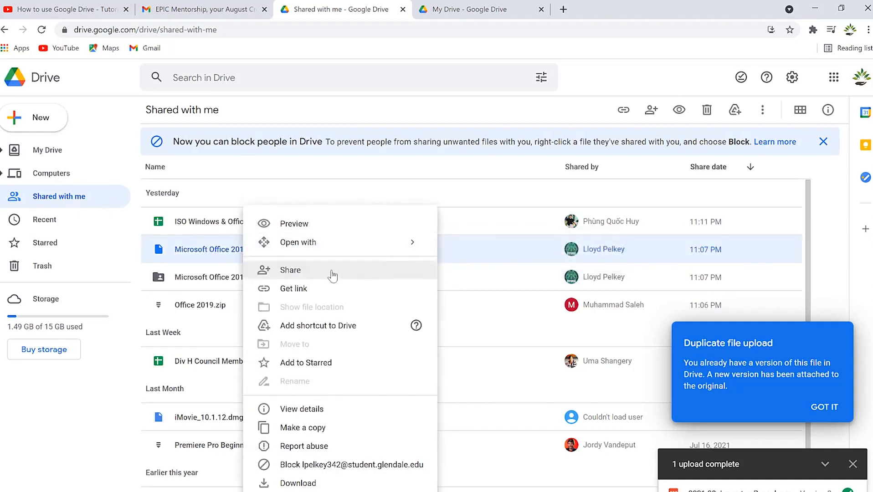
pyautogui.click(335, 433)
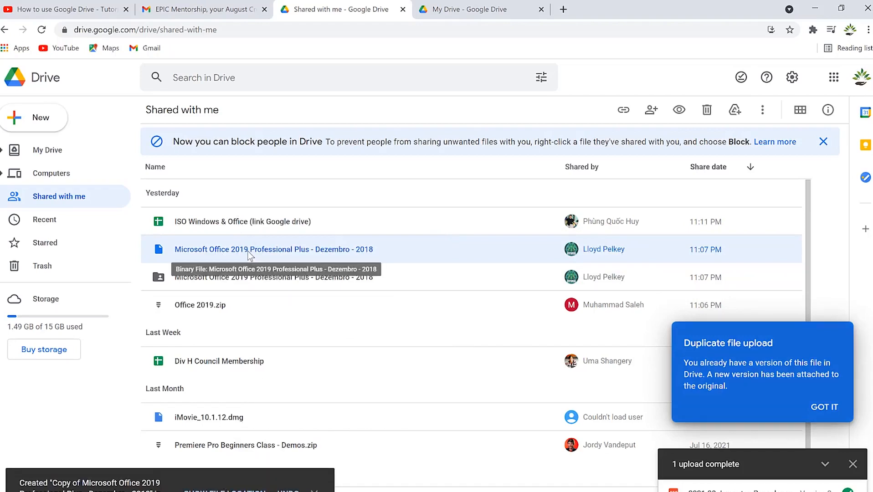
pyautogui.click(44, 153)
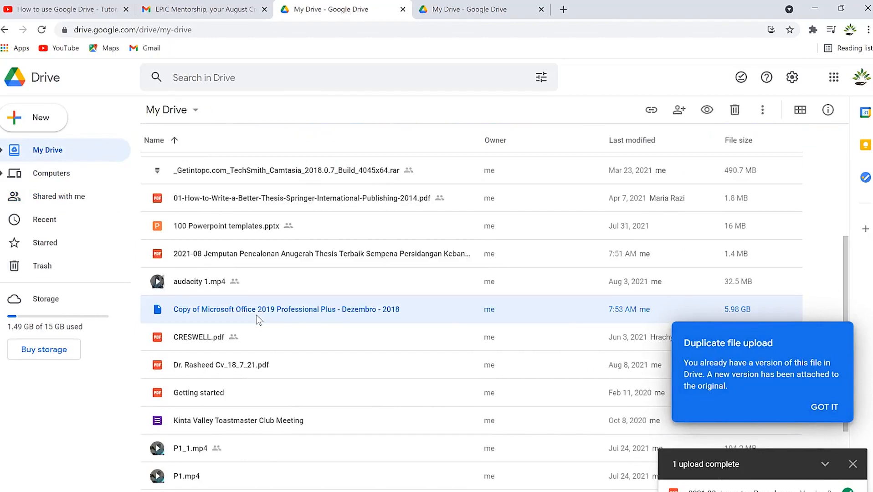
pyautogui.scroll(-5, 257, 319)
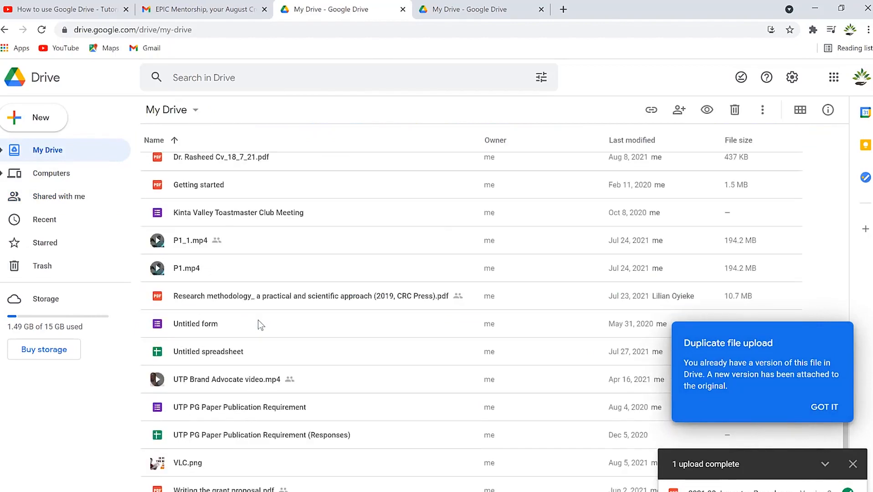
pyautogui.click(63, 196)
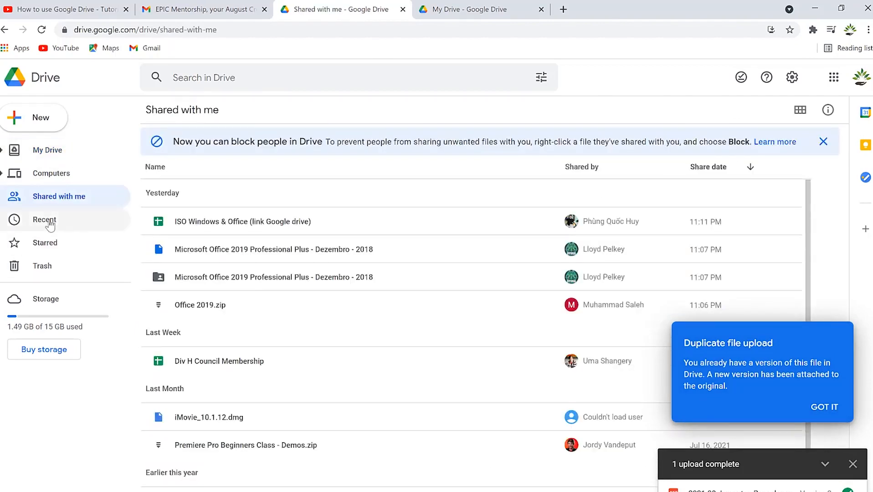
# Browse Drive's Recent and Starred views, then open the empty Trash page.
pyautogui.click(49, 222)
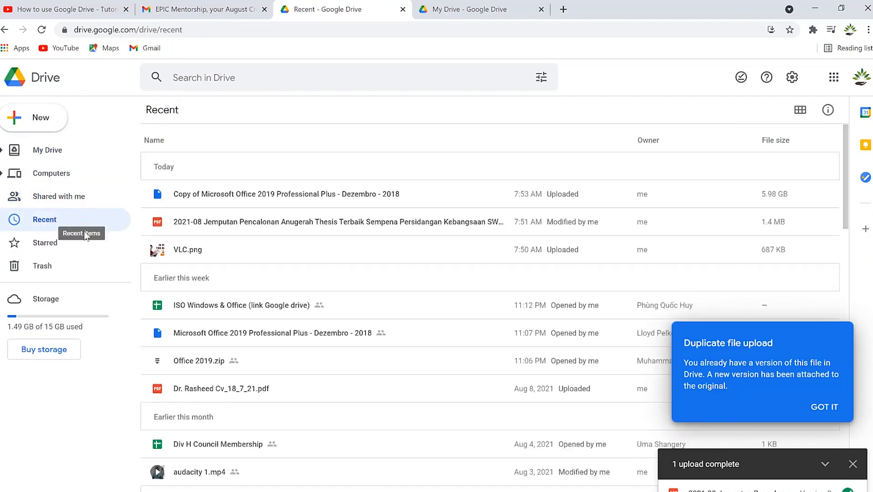
pyautogui.click(53, 245)
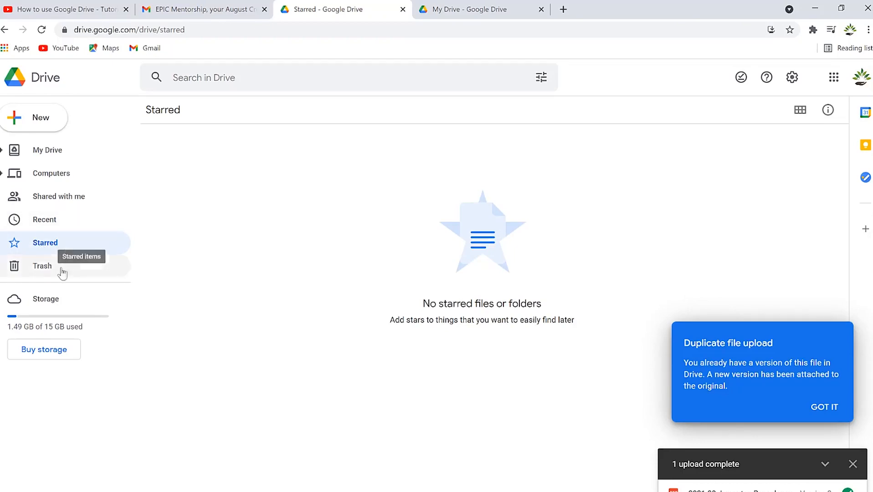
pyautogui.click(50, 272)
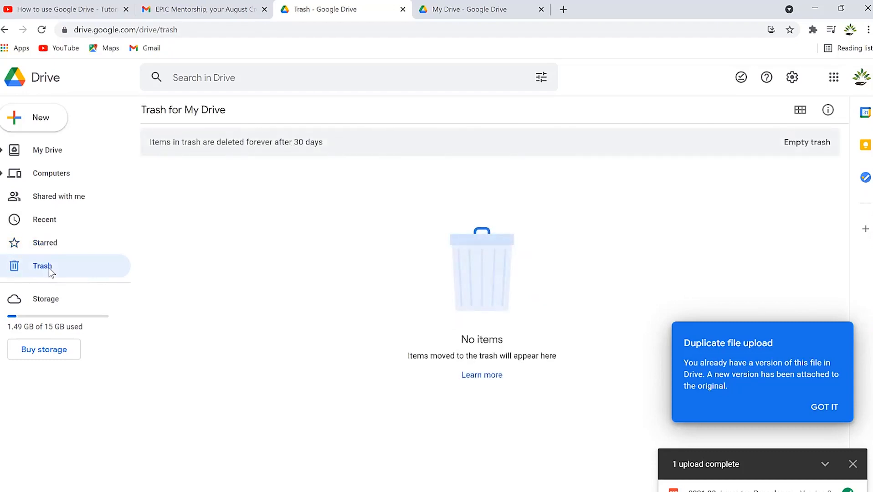
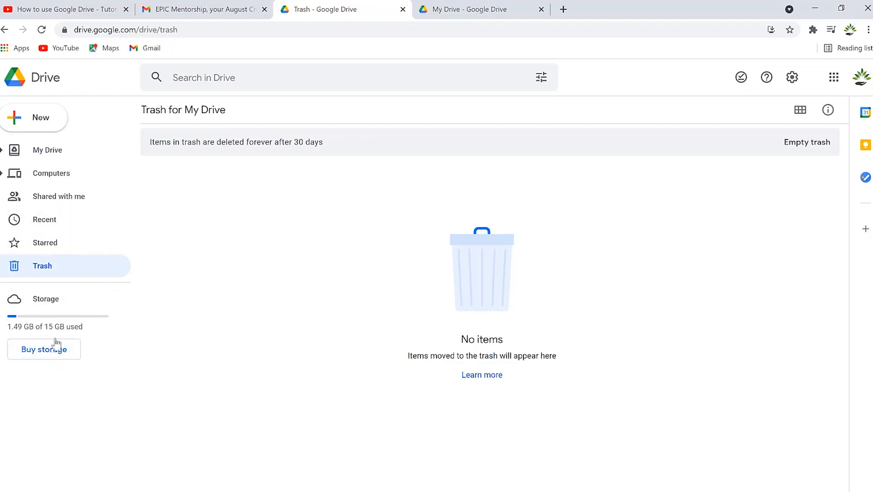
# Go from Trash back to the My Drive file list and start a Drive search.
pyautogui.click(51, 74)
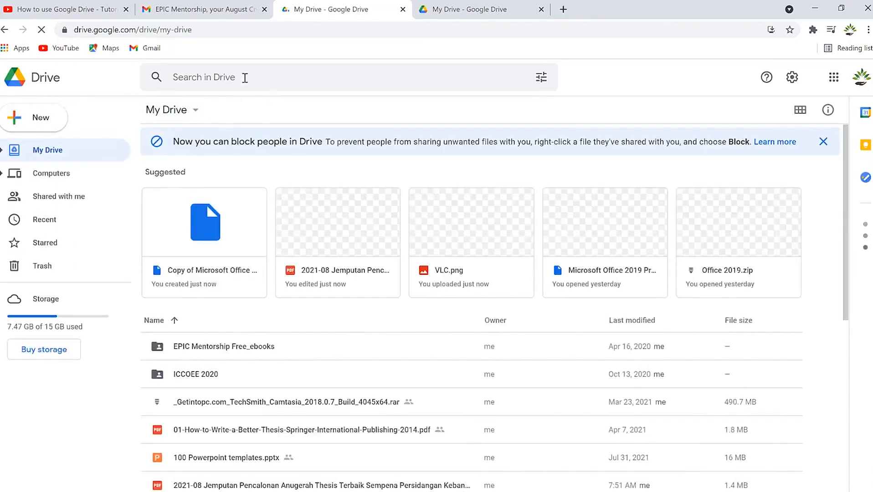
pyautogui.click(284, 77)
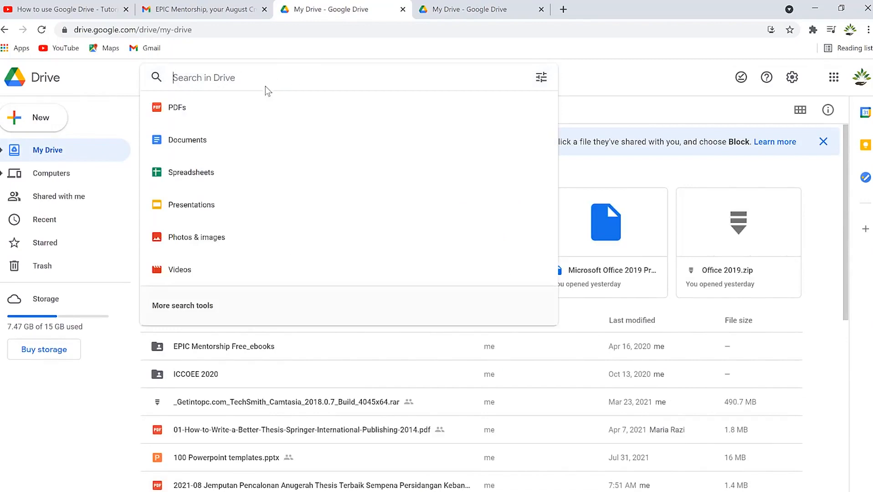
pyautogui.click(542, 78)
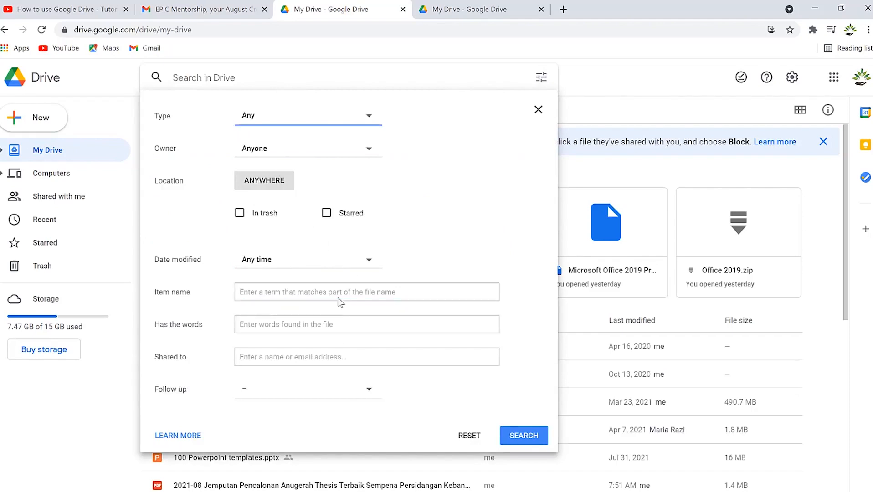
pyautogui.click(435, 329)
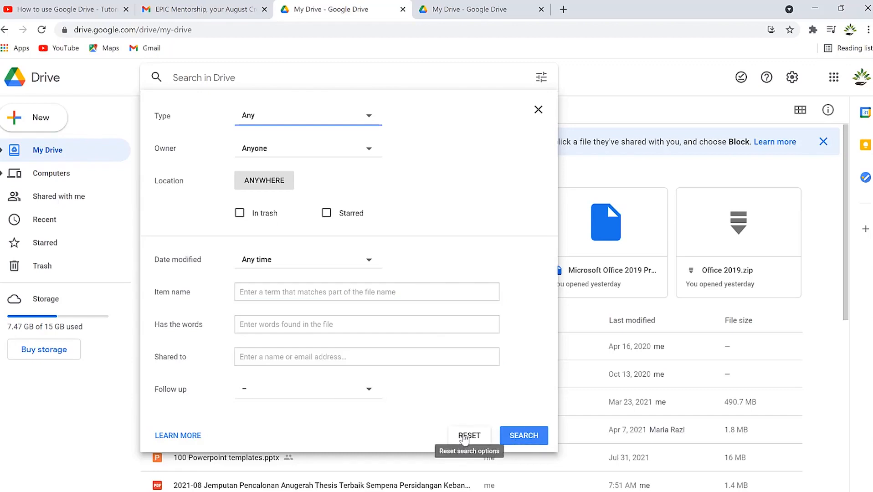
pyautogui.click(539, 110)
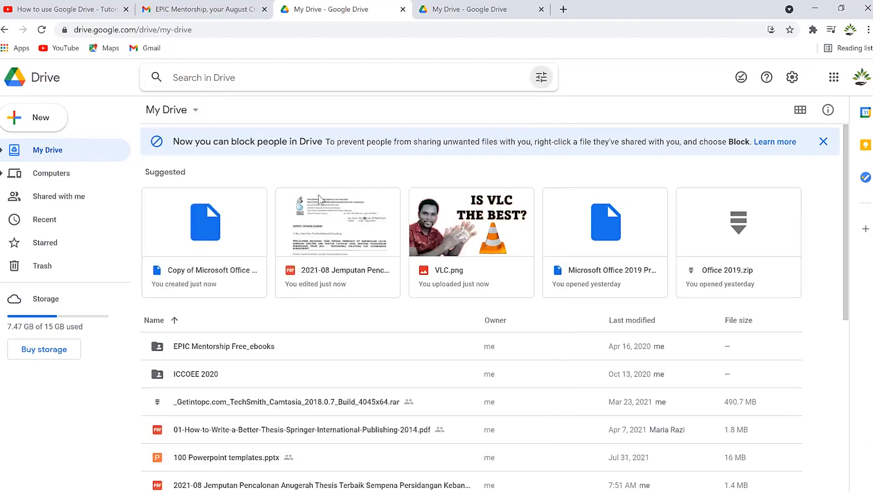
# Open Drive's Keyboard shortcuts reference from the Settings gear menu.
pyautogui.scroll(-2, 193, 342)
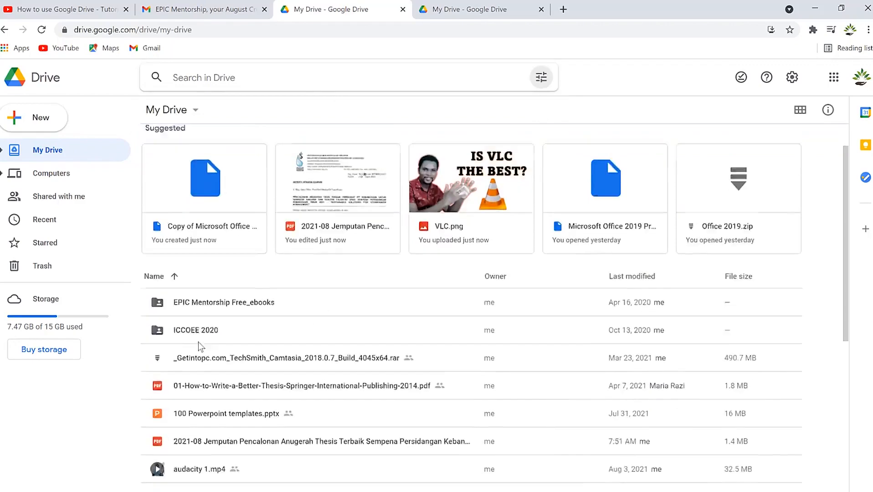
pyautogui.scroll(2, 237, 291)
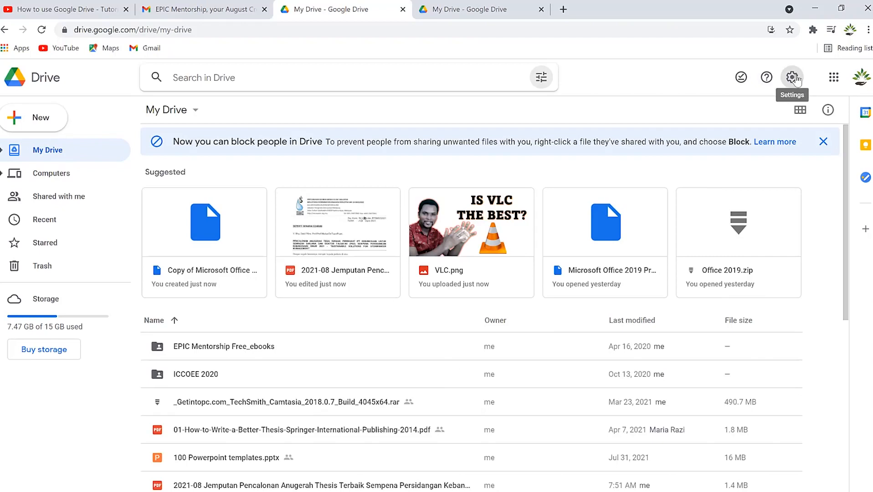
pyautogui.click(793, 78)
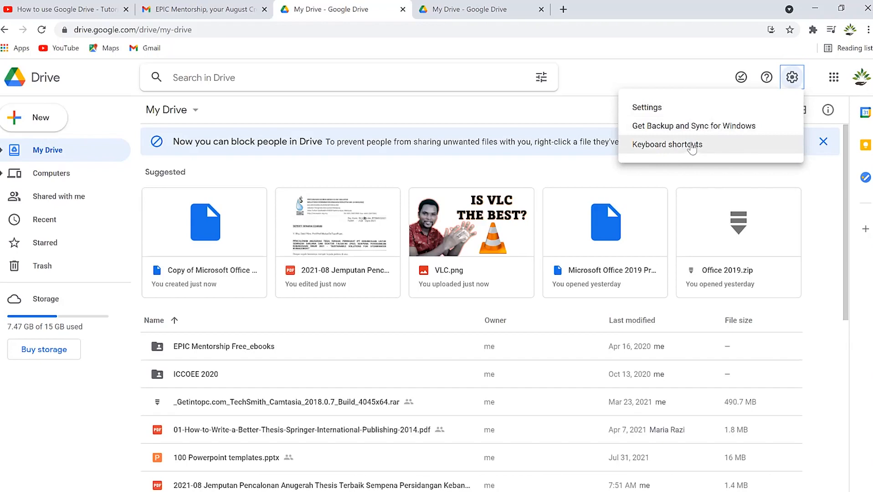
pyautogui.click(692, 148)
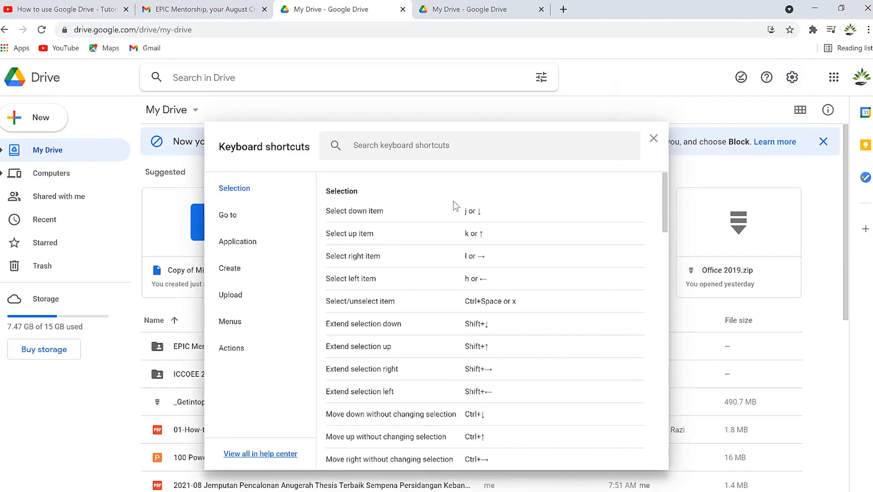
# Browse the Go to, Application, Create, Upload, Menus and Actions shortcut categories.
pyautogui.scroll(-6, 467, 382)
pyautogui.scroll(3, 464, 364)
pyautogui.click(253, 218)
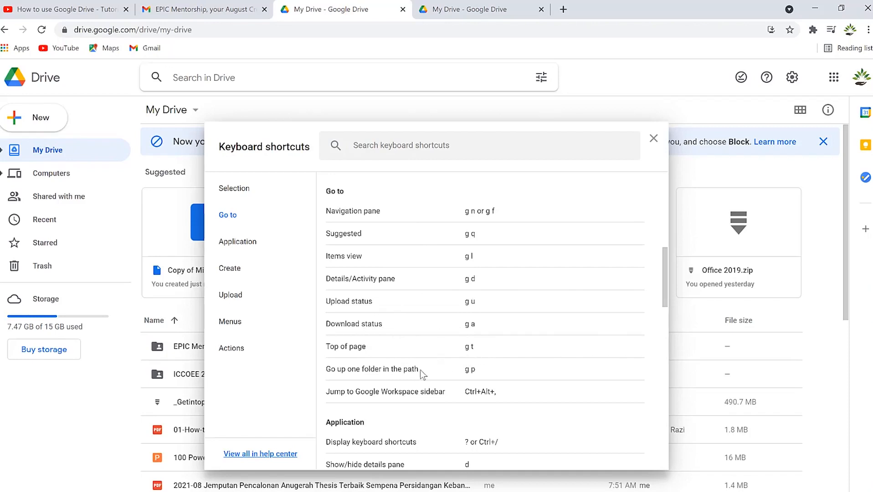
pyautogui.scroll(-3, 383, 391)
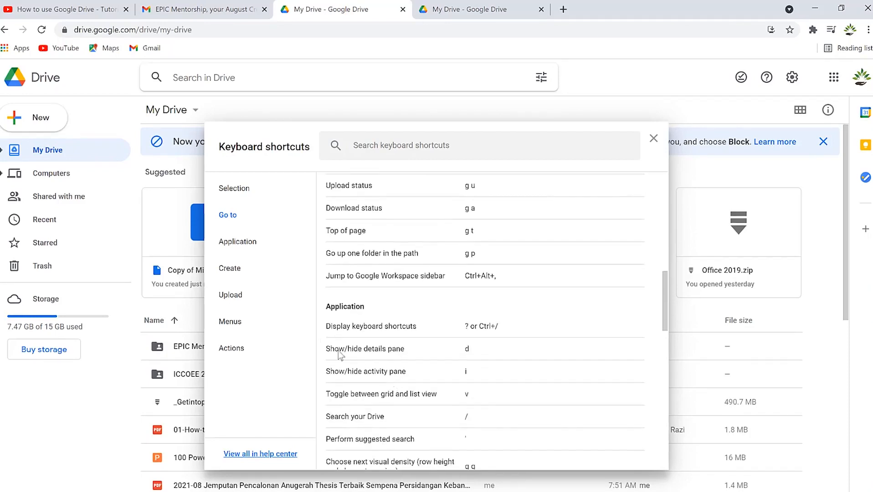
pyautogui.click(245, 242)
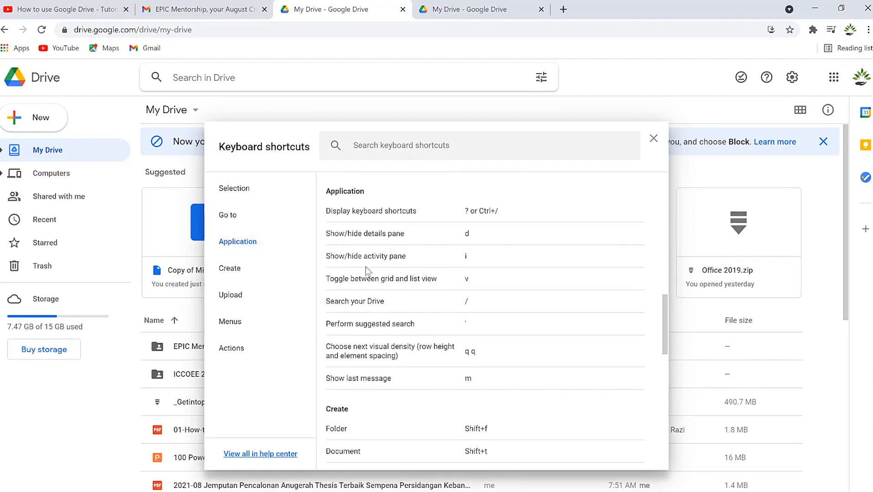
pyautogui.click(239, 273)
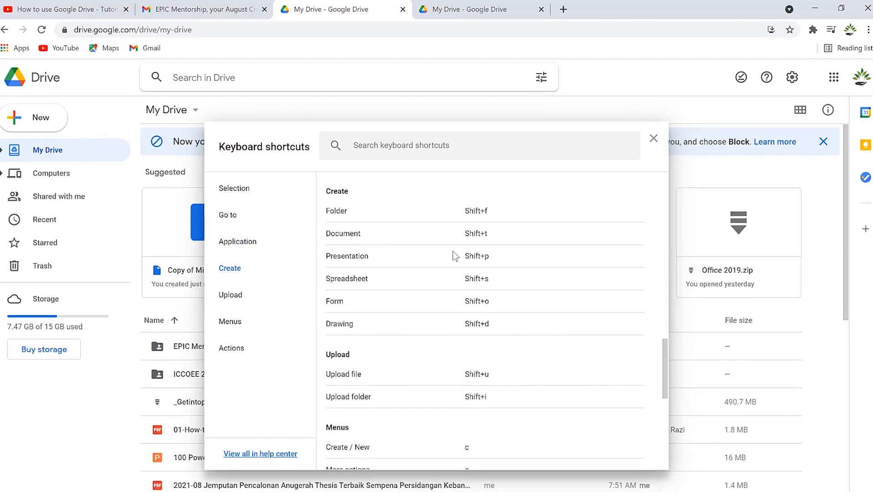
pyautogui.click(235, 297)
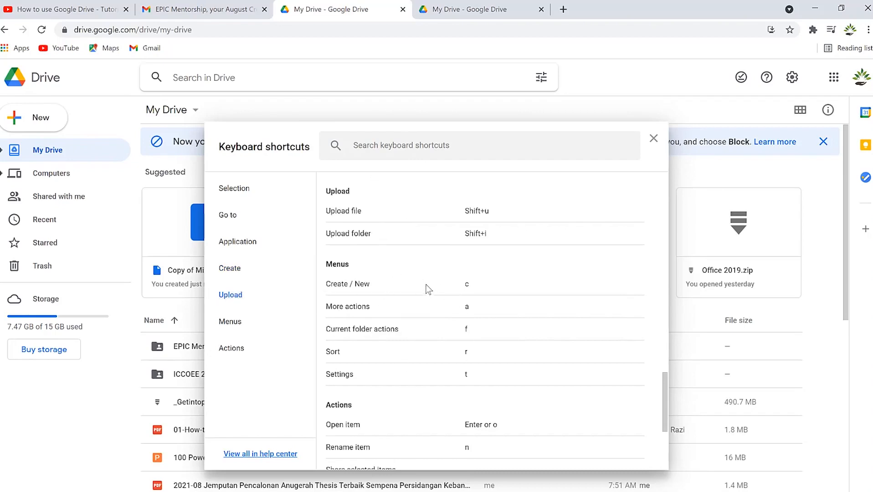
pyautogui.click(231, 322)
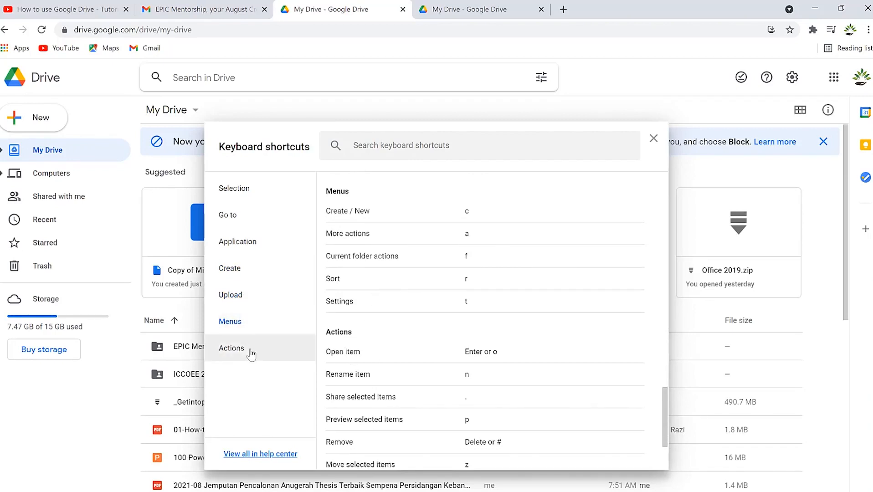
pyautogui.click(253, 350)
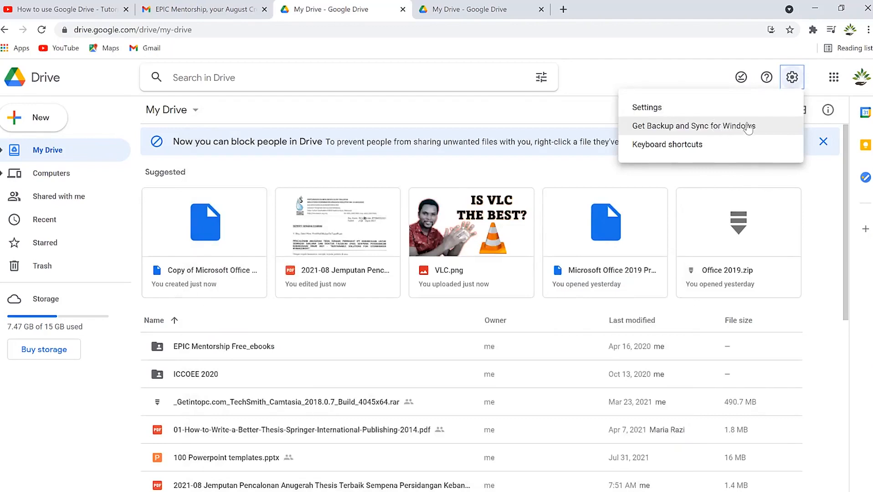
# Download the Drive for desktop installer and show it in its folder.
pyautogui.click(749, 128)
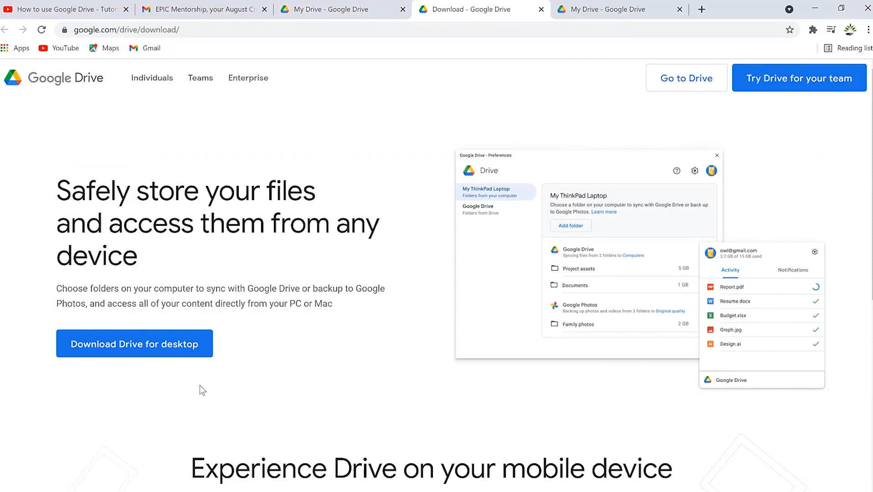
pyautogui.click(162, 338)
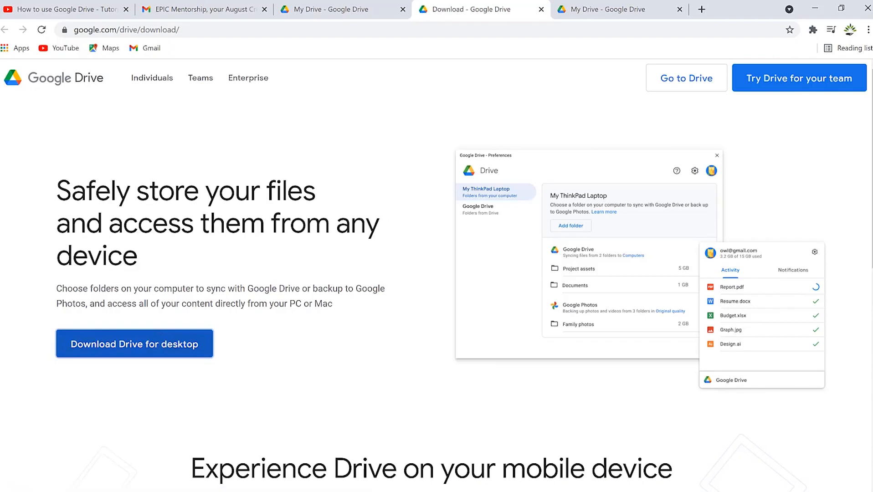
pyautogui.click(115, 491)
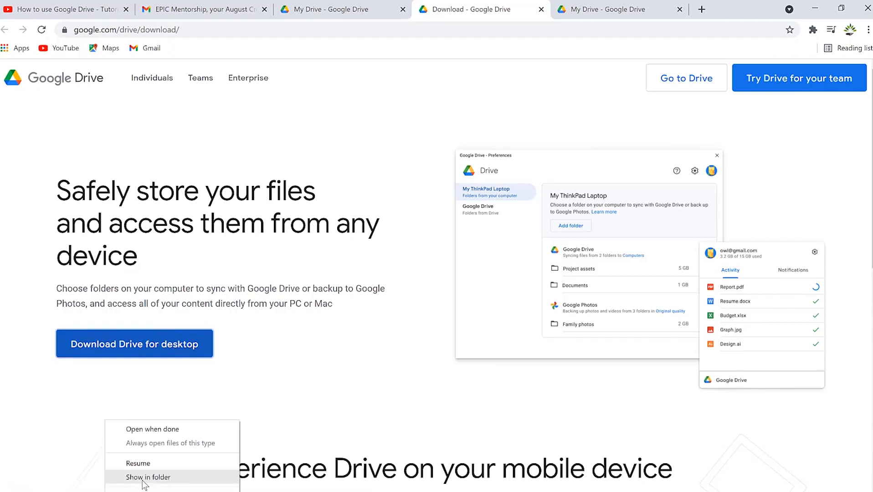
pyautogui.click(143, 479)
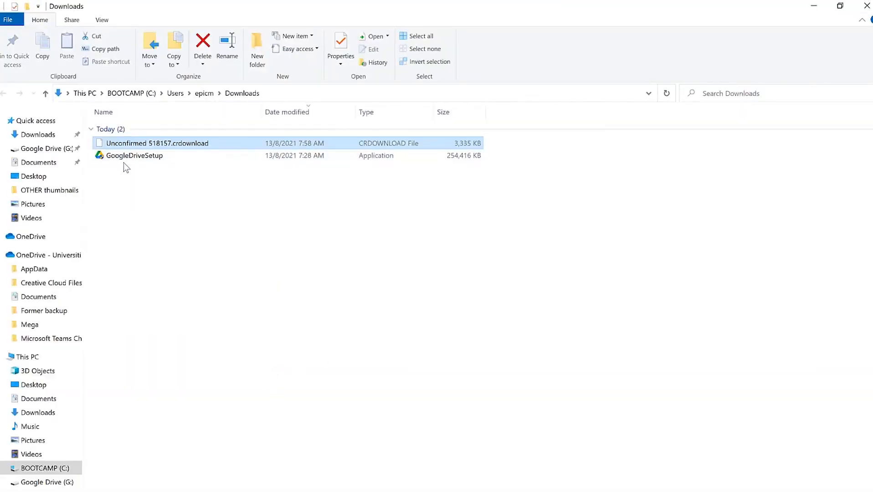
# Select GoogleDriveSetup in Downloads, then minimize File Explorer and Chrome.
pyautogui.click(129, 158)
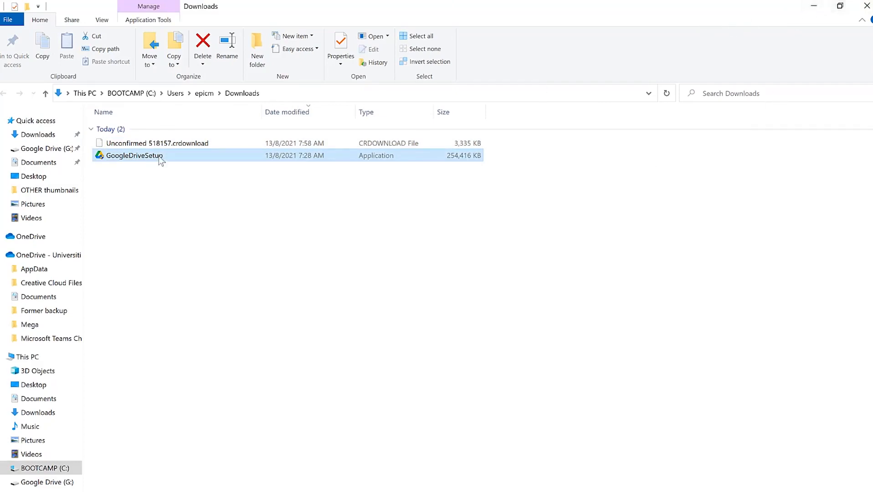
pyautogui.click(814, 6)
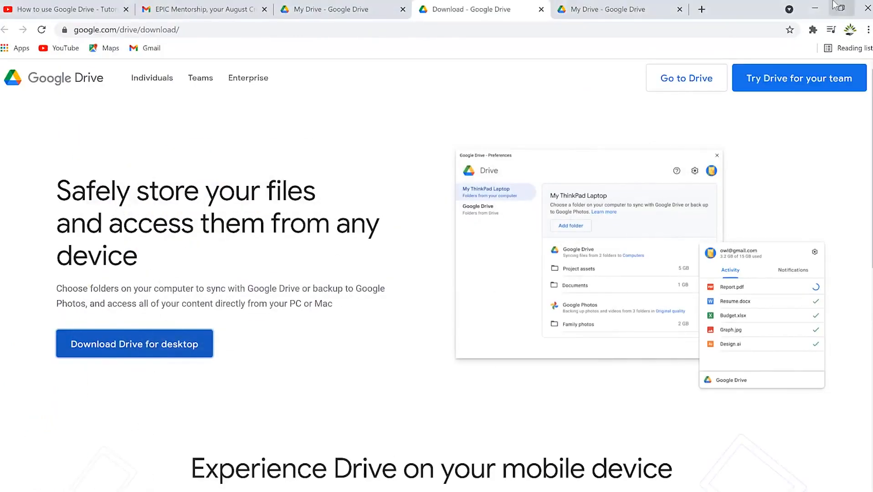
pyautogui.click(815, 8)
# Launch Google Drive from Start search ('goog') and maximize the Google Drive (G:) window.
pyautogui.press('super+s')
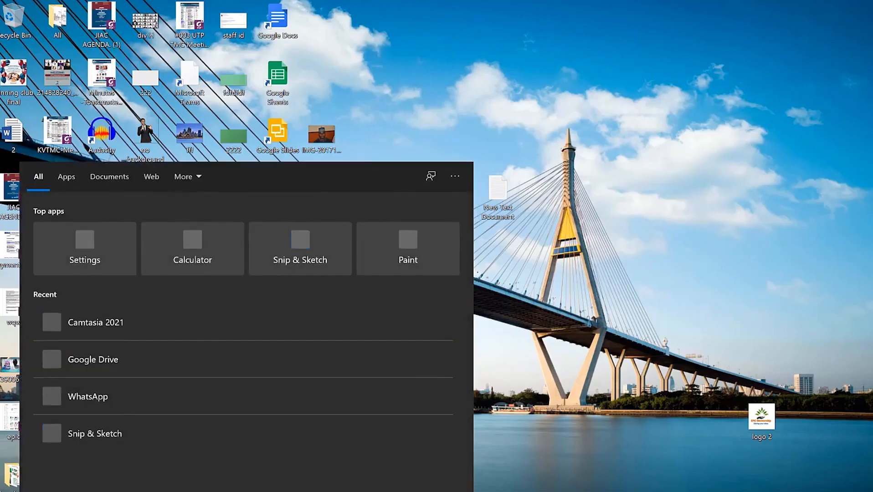
pyautogui.write('goog')
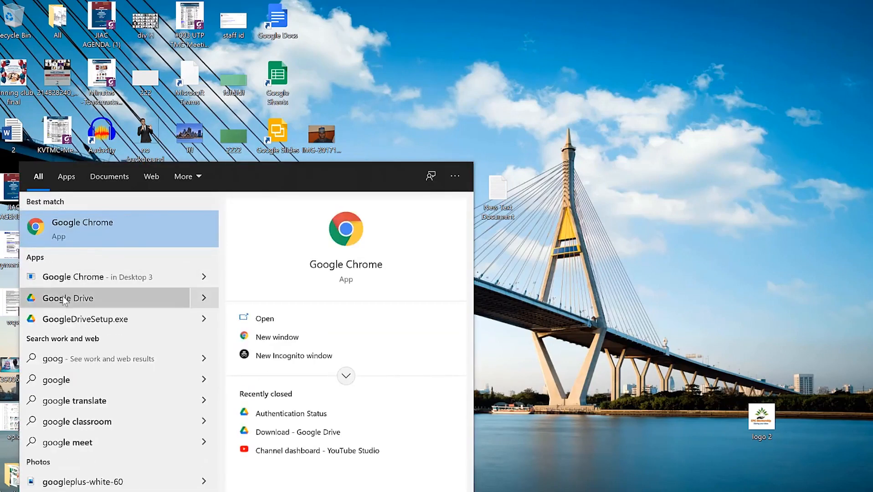
pyautogui.click(65, 299)
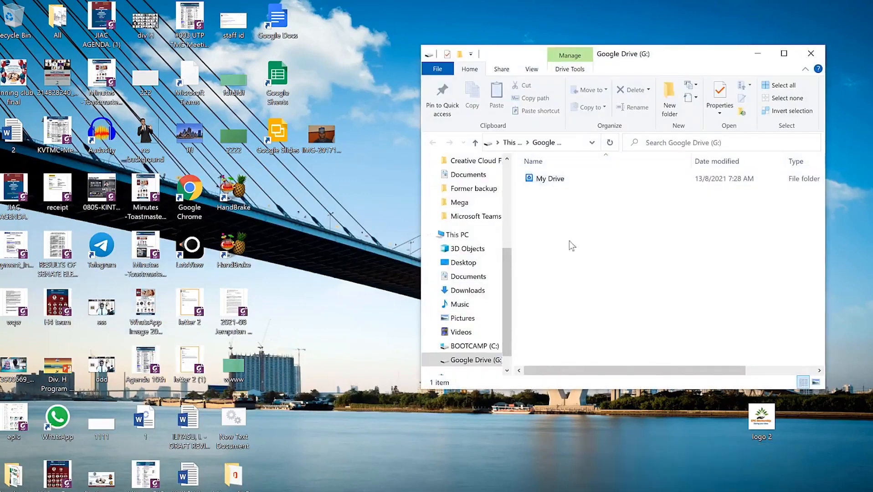
pyautogui.doubleClick(705, 57)
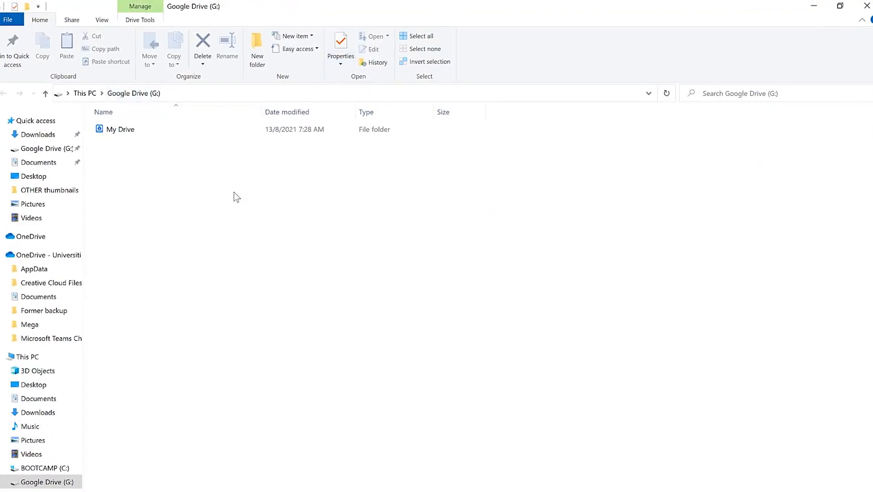
# Open My Drive on the G: drive and review the CV PDF's options, including offline access.
pyautogui.doubleClick(135, 130)
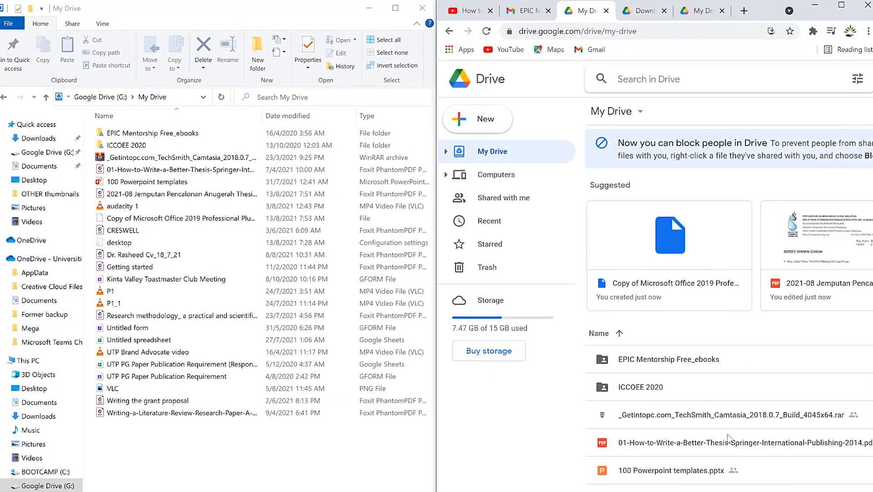
pyautogui.scroll(-2, 683, 300)
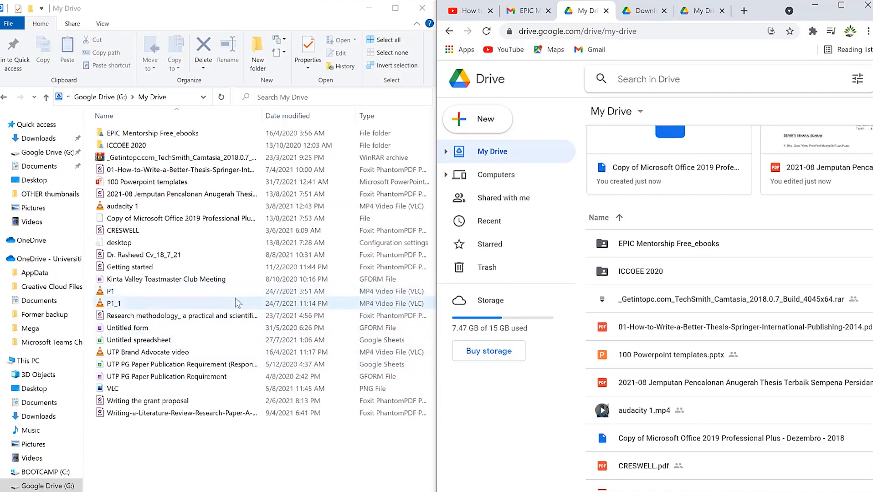
pyautogui.click(208, 255)
pyautogui.rightClick(208, 256)
pyautogui.moveTo(275, 313)
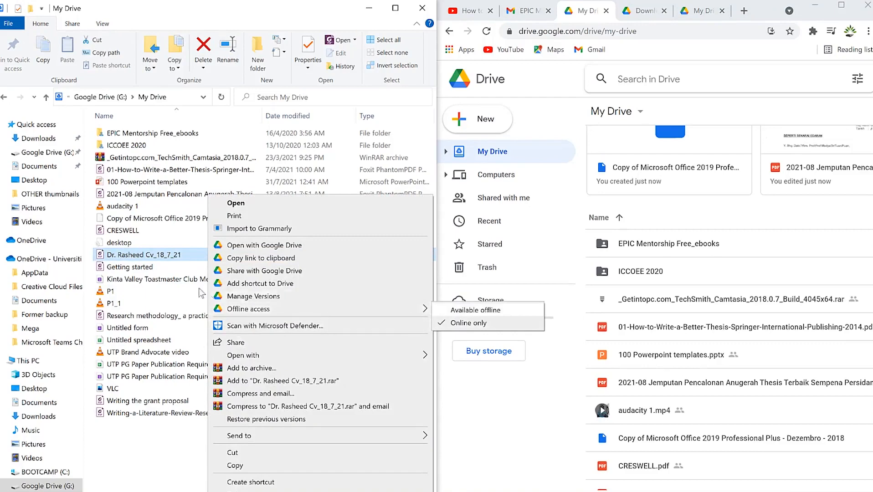
pyautogui.click(161, 259)
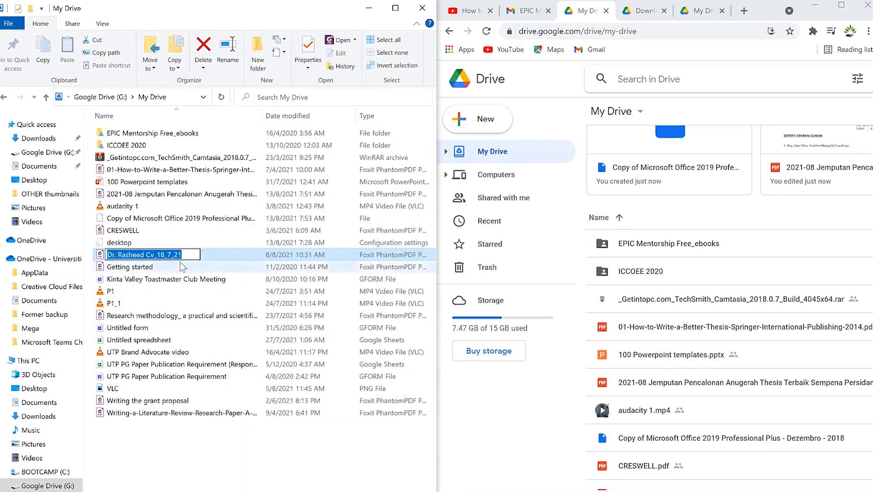
pyautogui.click(184, 269)
pyautogui.click(179, 253)
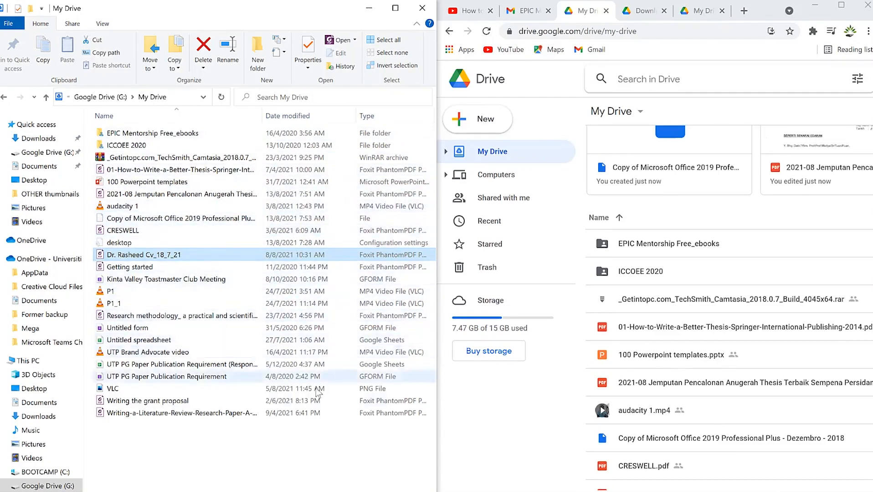
# Copy the desktop's 'letter 2' file into the My Drive Explorer window.
pyautogui.doubleClick(264, 13)
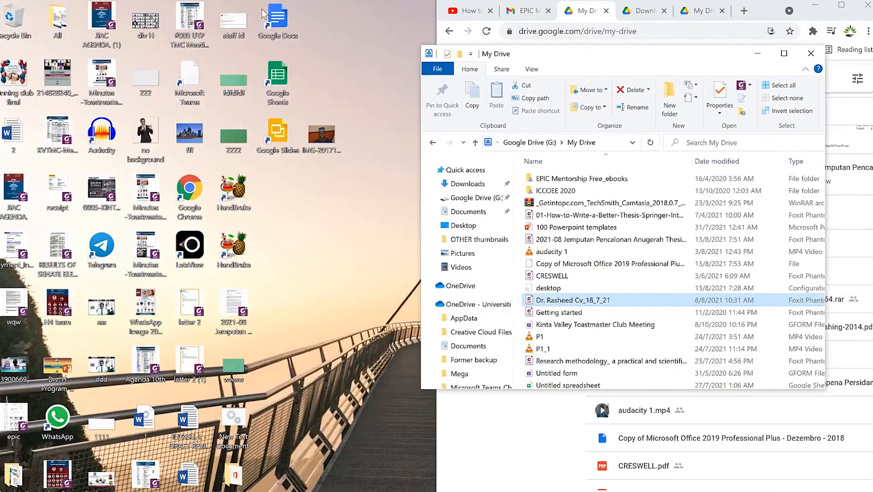
pyautogui.doubleClick(594, 53)
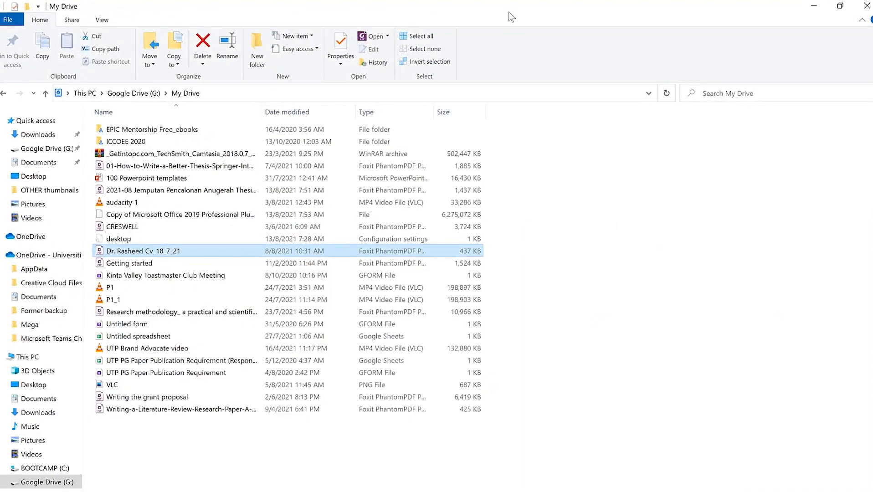
pyautogui.doubleClick(509, 11)
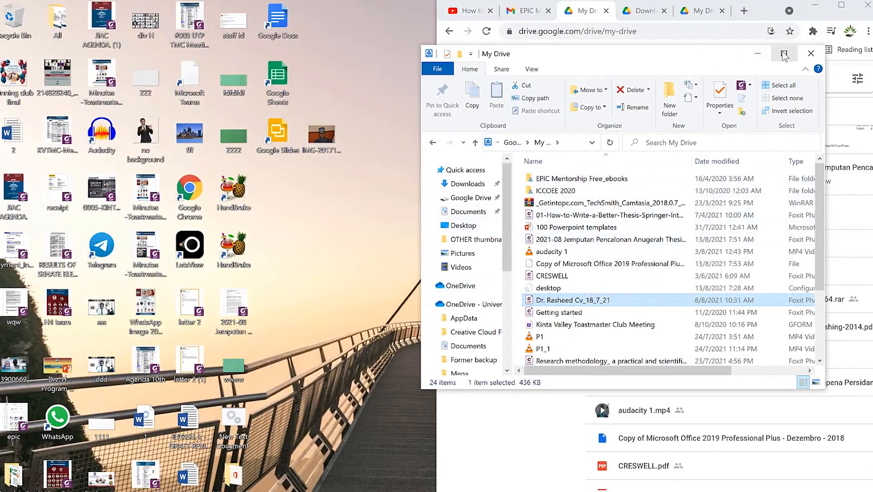
pyautogui.click(817, 7)
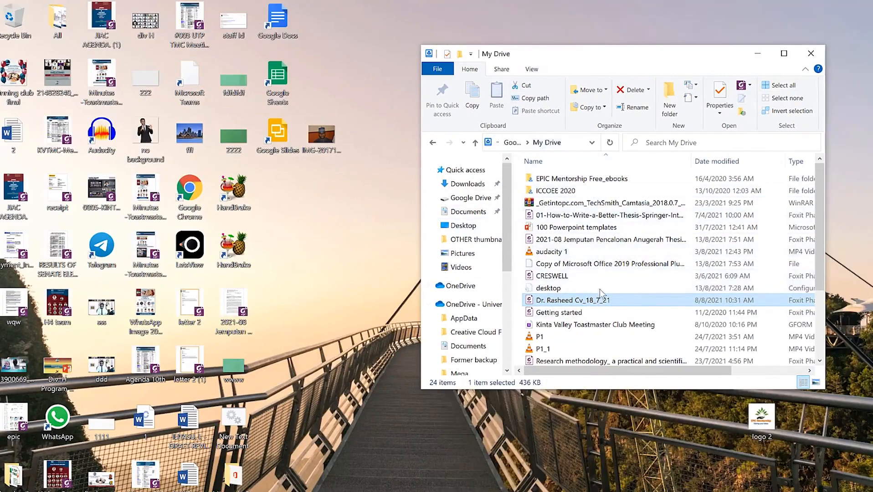
pyautogui.moveTo(231, 319); pyautogui.dragTo(632, 320)
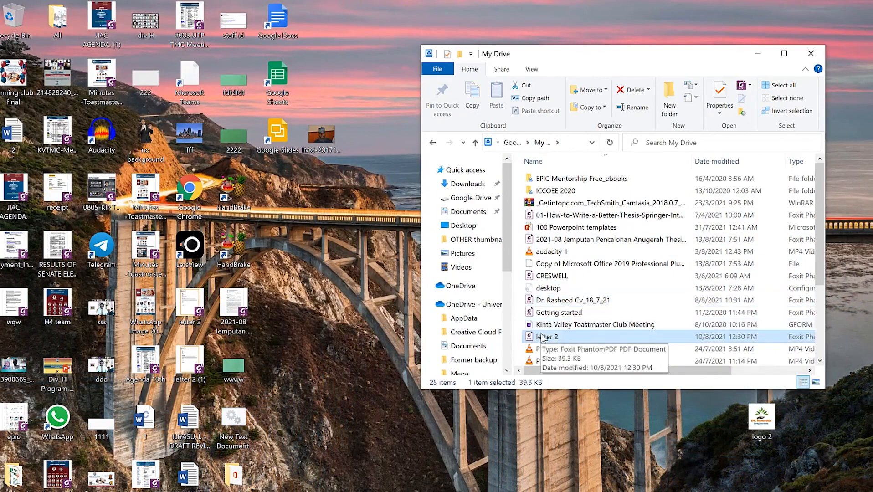
# Resize the My Drive window and open the Google Drive tray panel to check sync activity.
pyautogui.click(785, 54)
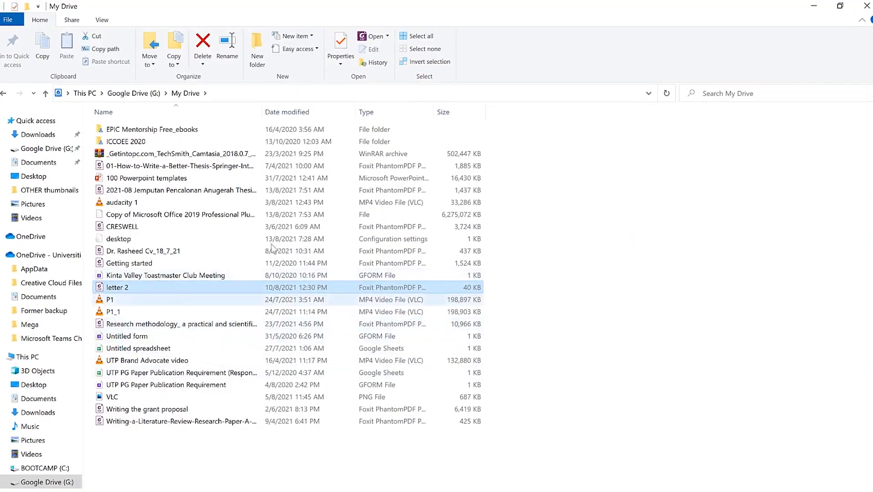
pyautogui.doubleClick(584, 10)
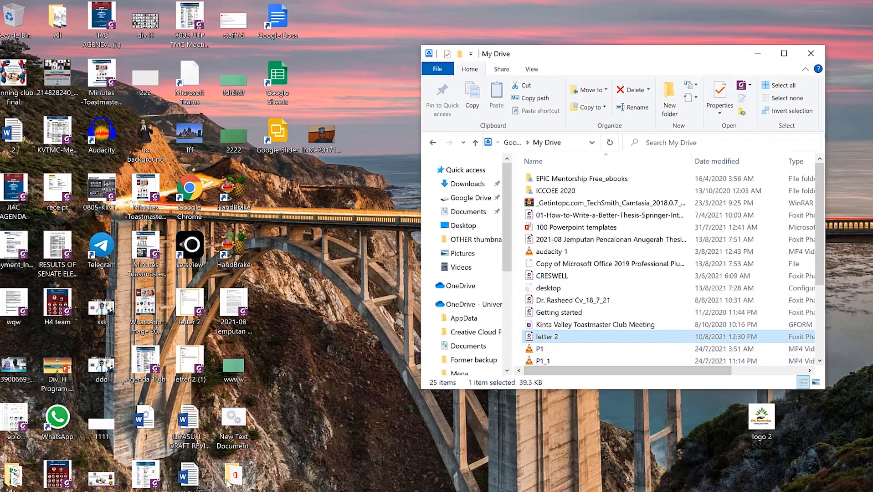
pyautogui.moveTo(25, 475); pyautogui.dragTo(314, 476)
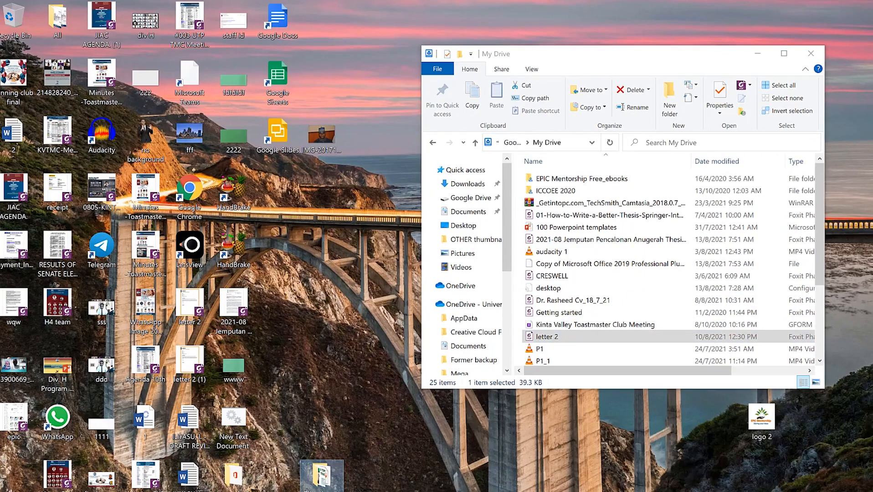
pyautogui.click(728, 491)
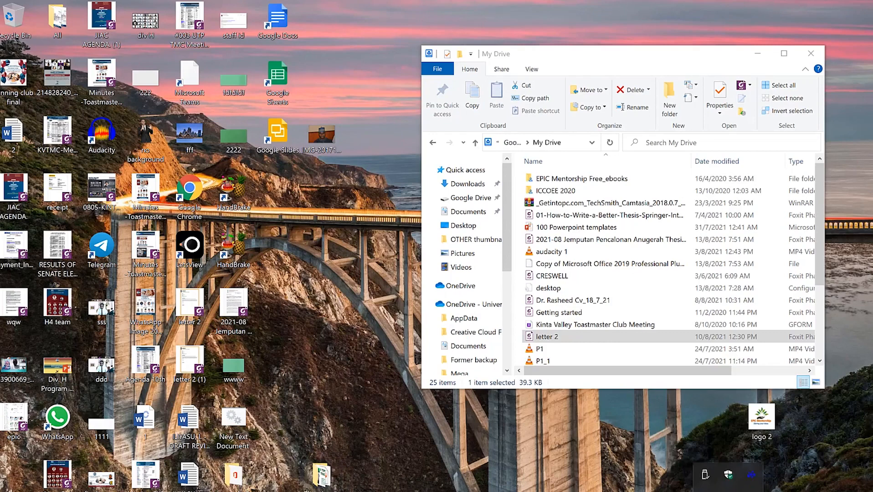
pyautogui.click(752, 474)
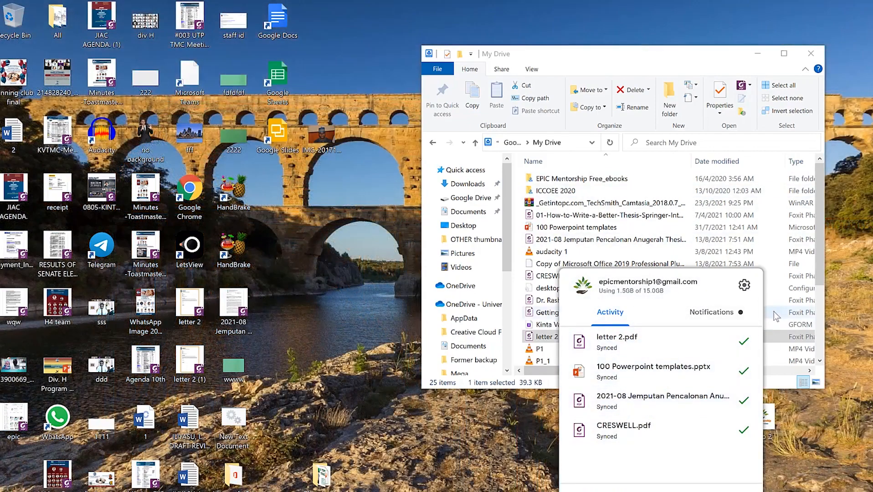
# Open the Drive for desktop gear menu showing Preferences, Error list and Pause syncing.
pyautogui.click(744, 286)
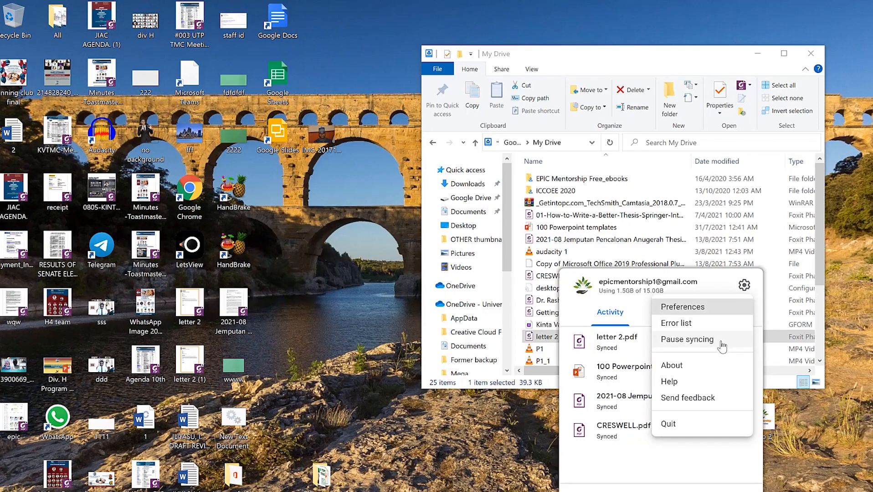
# Inspect the thesis PDF's Google Drive context options, then open the Drive website's settings menu.
pyautogui.click(674, 430)
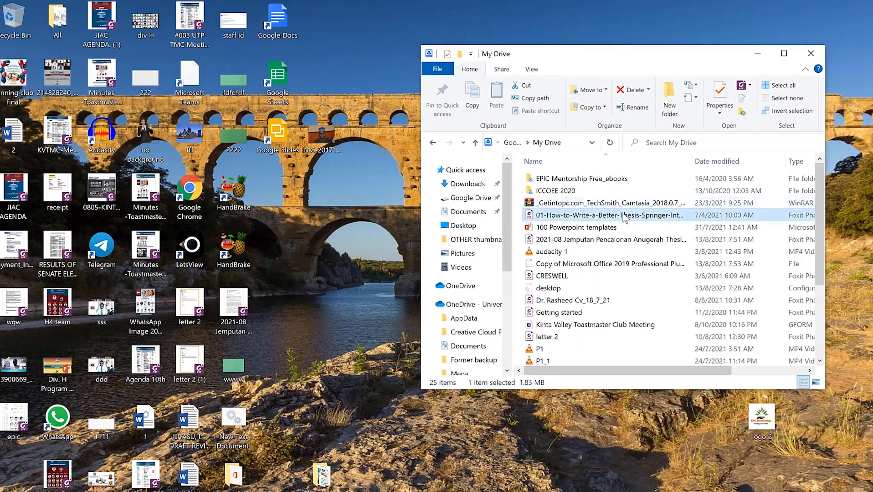
pyautogui.rightClick(622, 214)
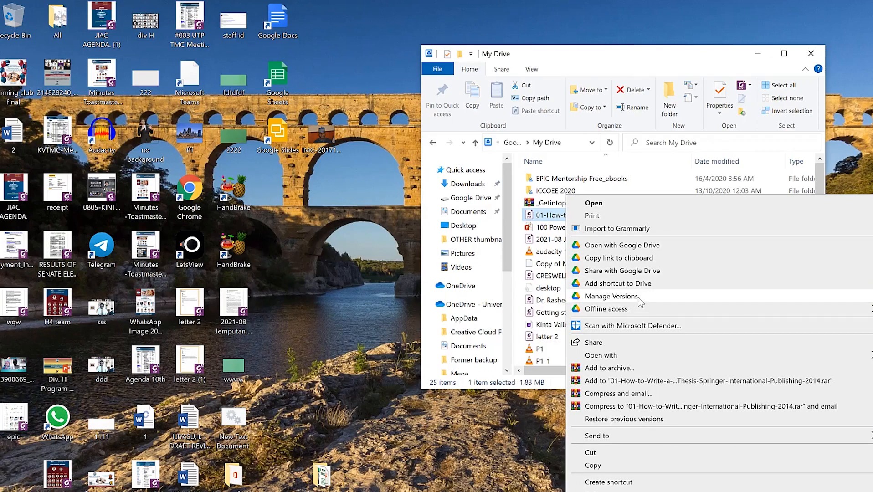
pyautogui.click(657, 72)
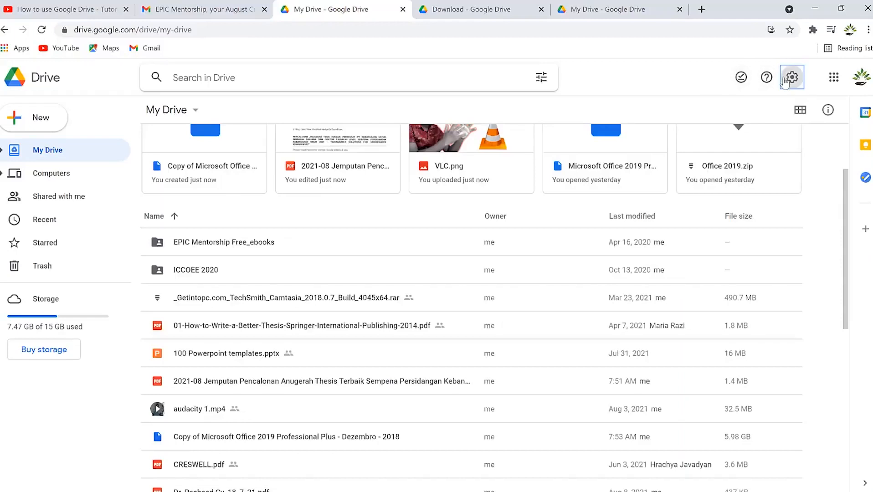
pyautogui.click(792, 77)
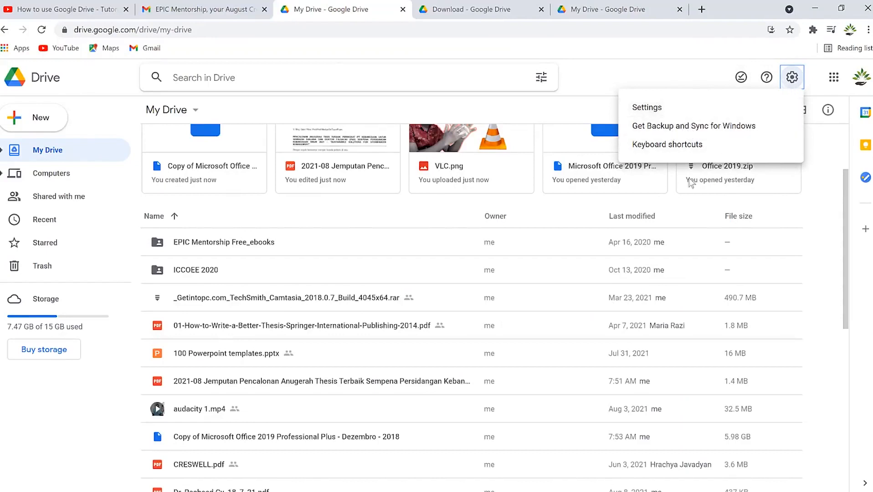
# Review Drive's General, Notifications and Manage Apps settings, then close the Settings window.
pyautogui.click(676, 112)
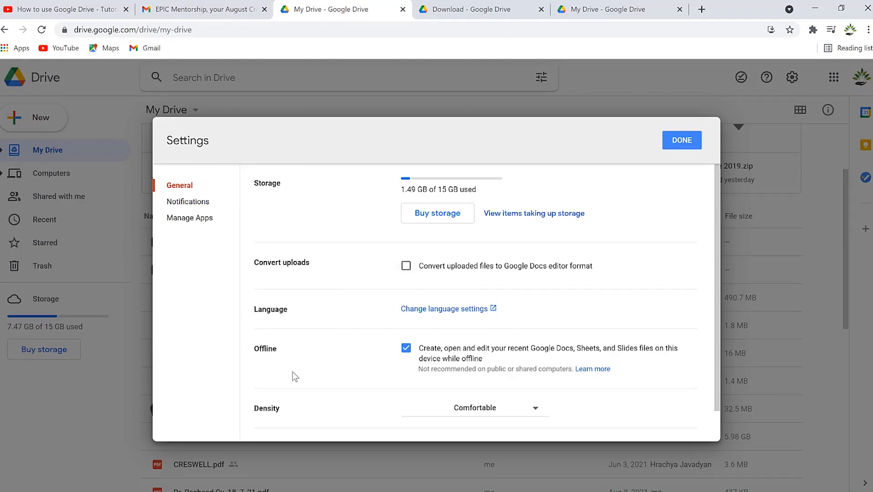
pyautogui.click(173, 203)
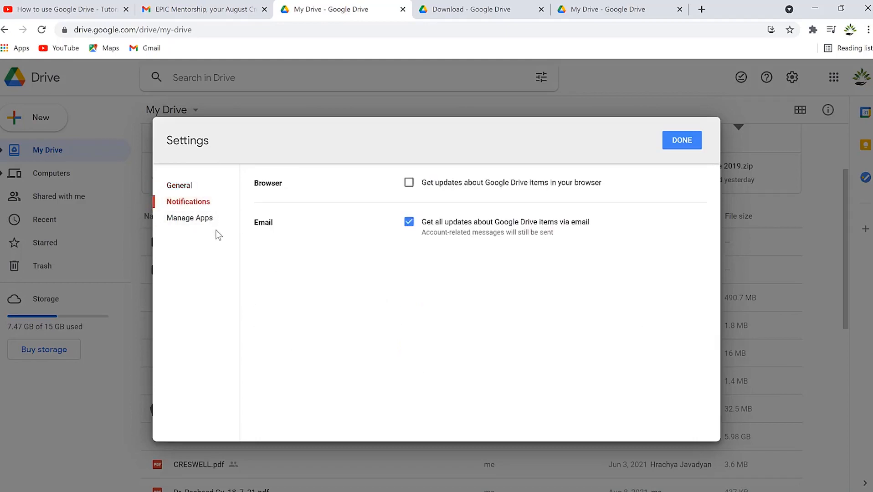
pyautogui.click(199, 223)
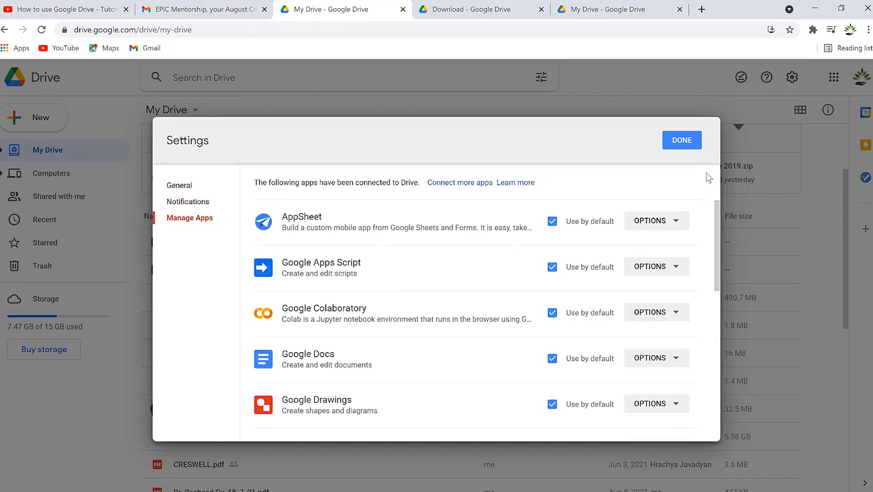
pyautogui.click(686, 142)
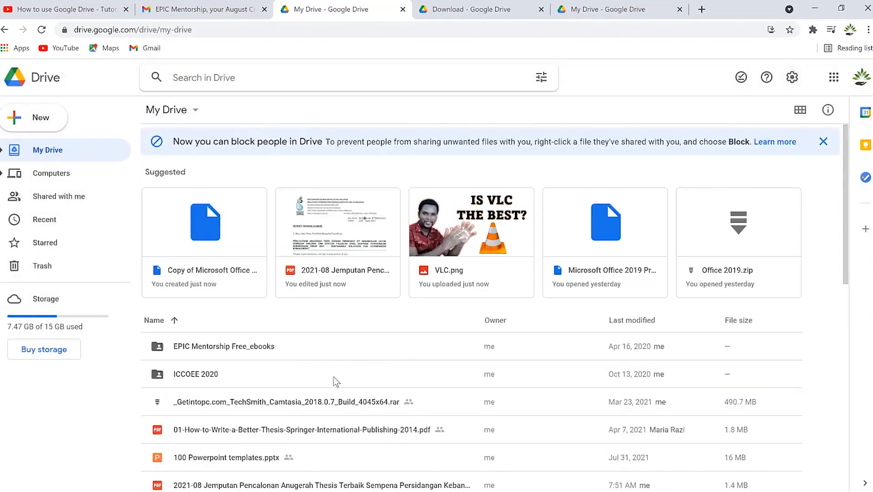
pyautogui.scroll(-7, 399, 438)
pyautogui.scroll(7, 399, 428)
pyautogui.click(799, 111)
pyautogui.scroll(-3, 453, 409)
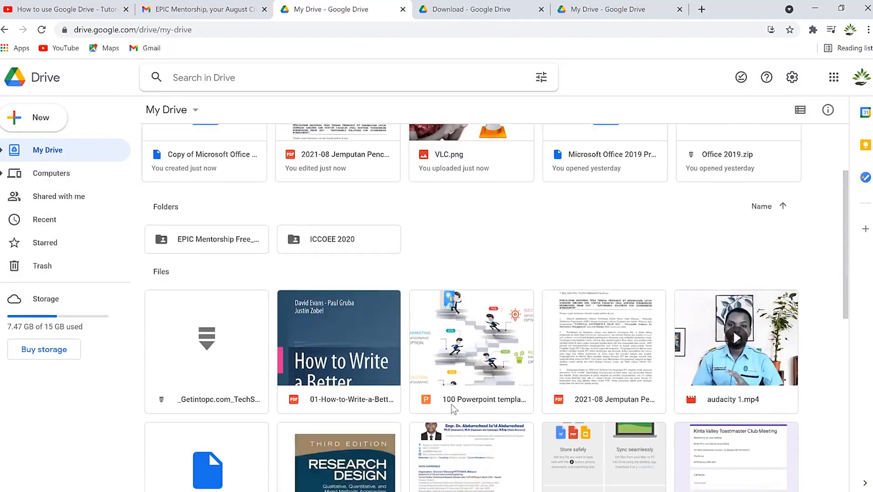
pyautogui.scroll(-10, 454, 409)
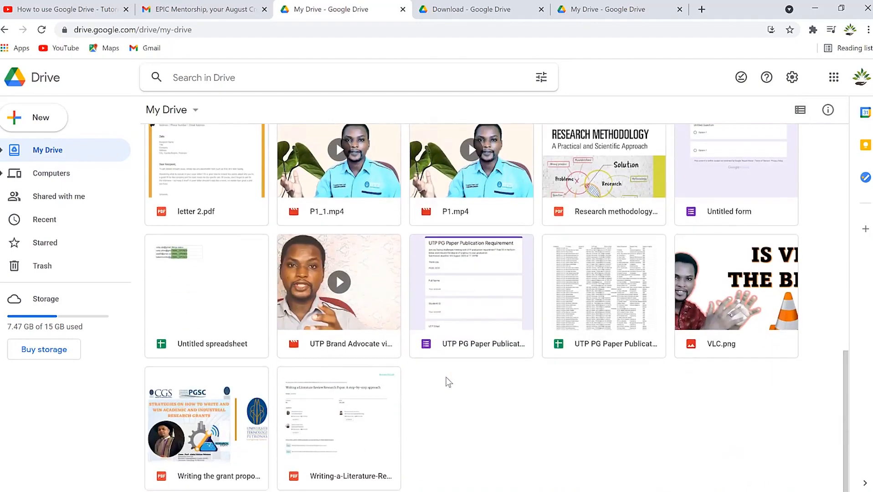
pyautogui.scroll(13, 446, 378)
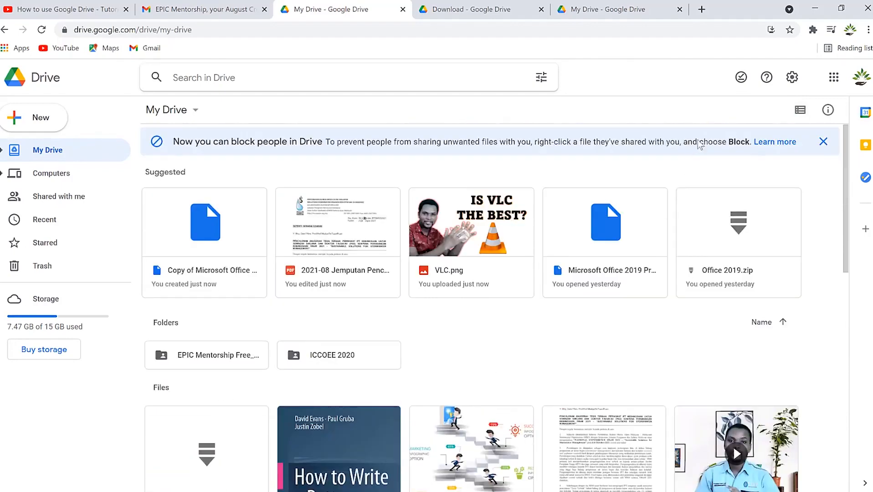
pyautogui.click(800, 110)
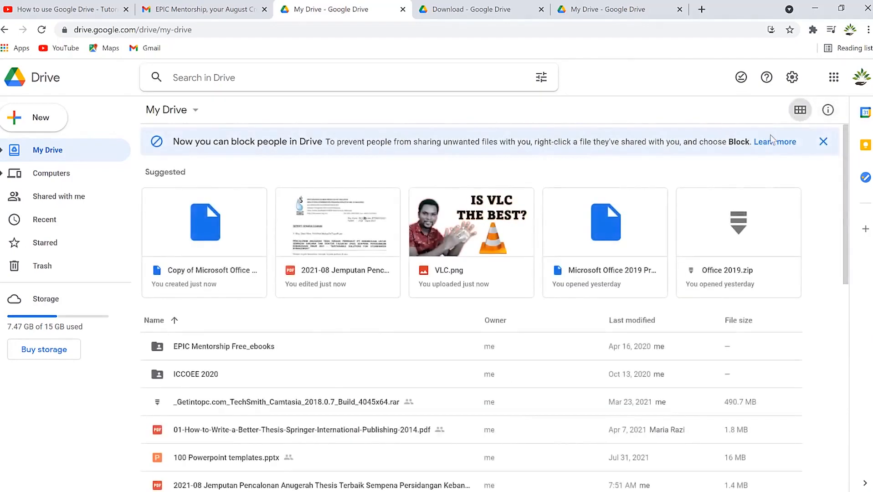
pyautogui.scroll(-4, 497, 381)
pyautogui.scroll(4, 499, 373)
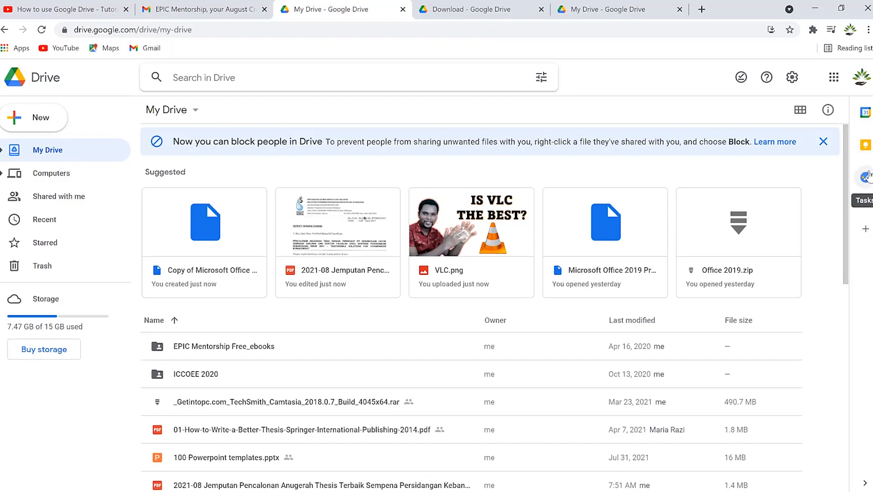
# Add a new task called 'Write paper' in Drive's Tasks side panel.
pyautogui.click(866, 178)
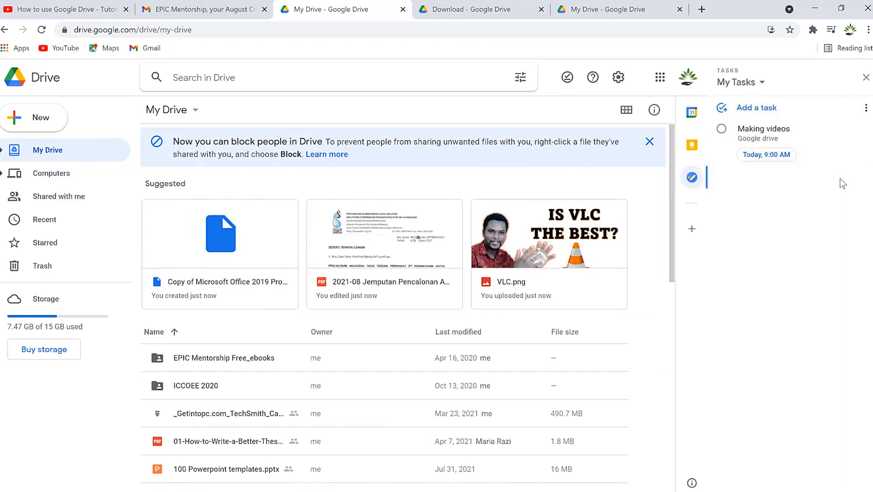
pyautogui.click(768, 110)
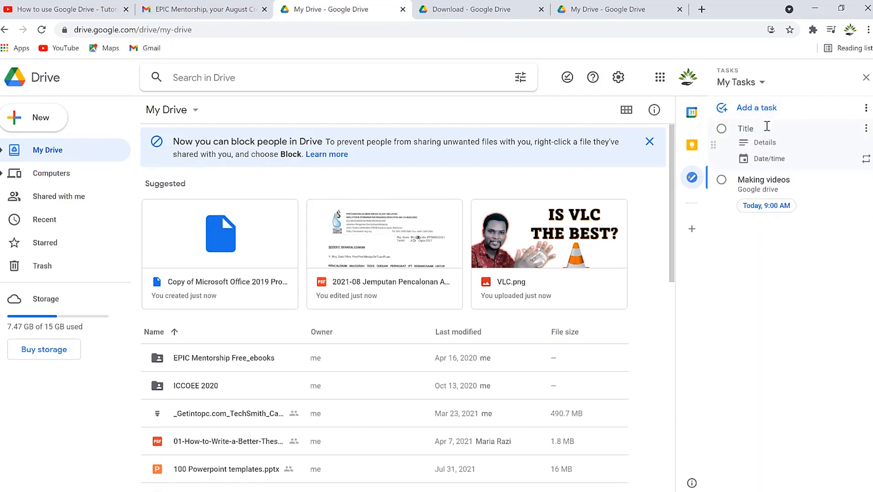
pyautogui.write('Write paper')
# Schedule the Write paper task for today, August 14, at 11:30 AM and view its options.
pyautogui.click(808, 141)
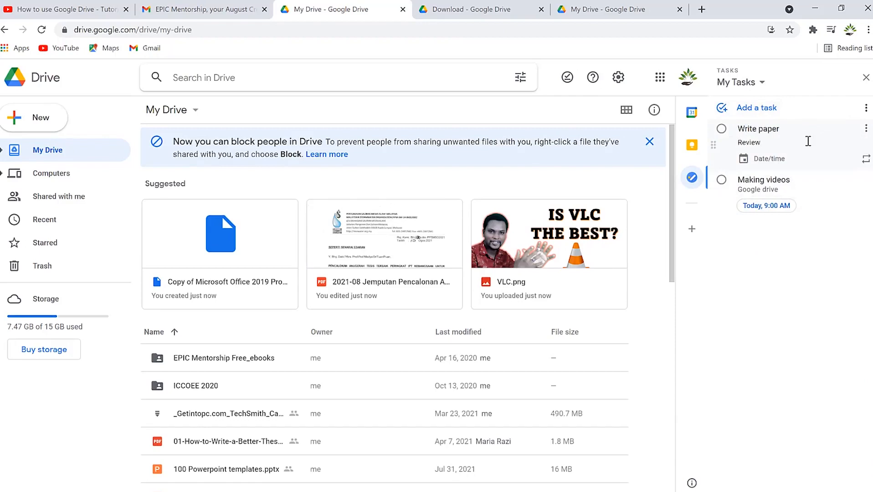
pyautogui.click(805, 168)
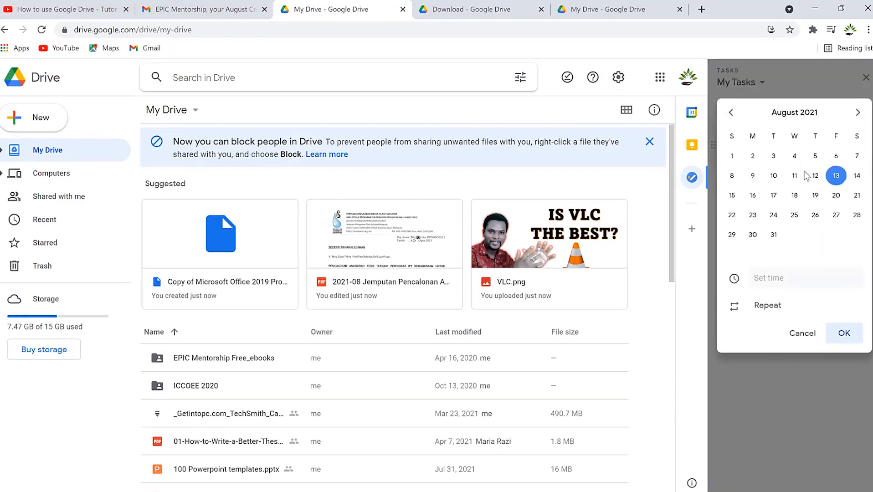
pyautogui.click(862, 180)
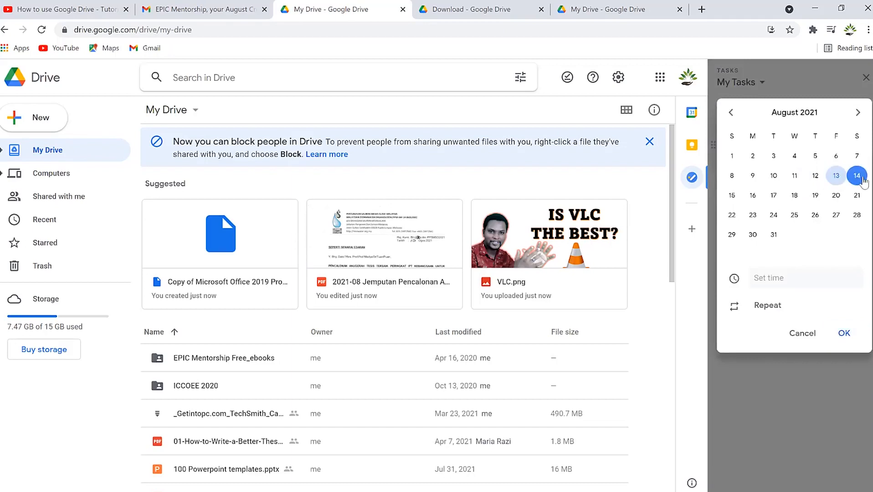
pyautogui.click(795, 279)
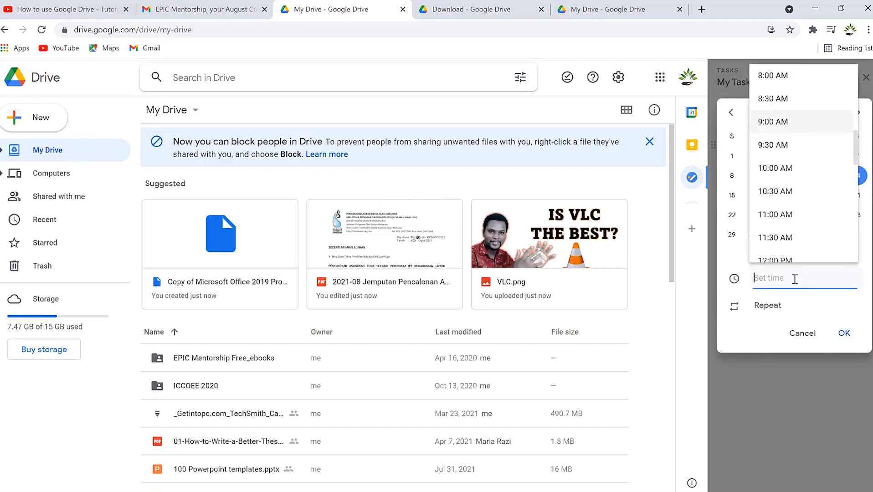
pyautogui.click(785, 239)
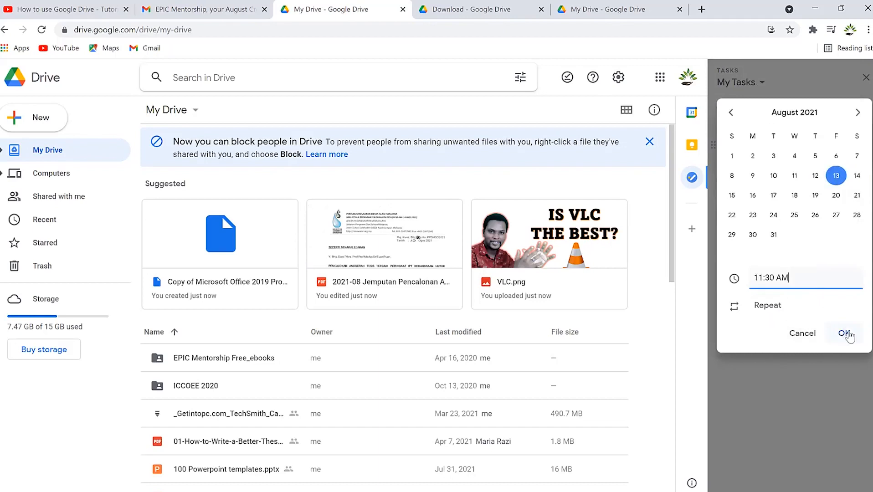
pyautogui.click(845, 333)
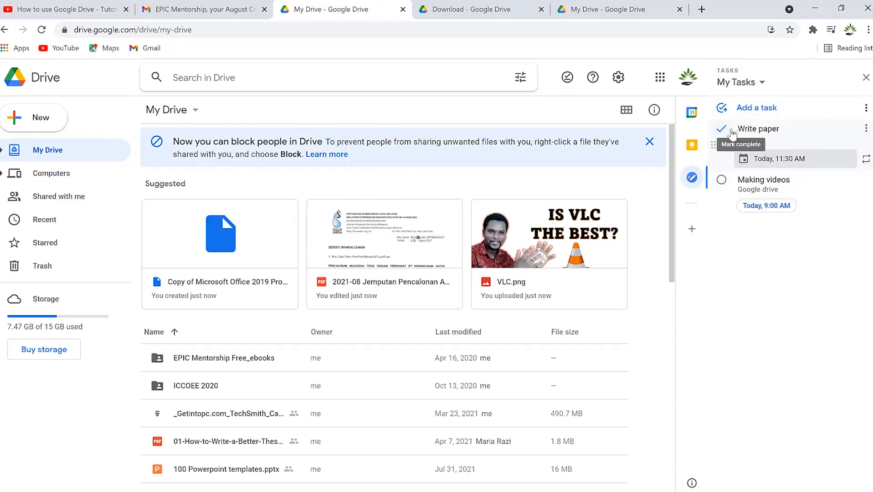
pyautogui.click(866, 129)
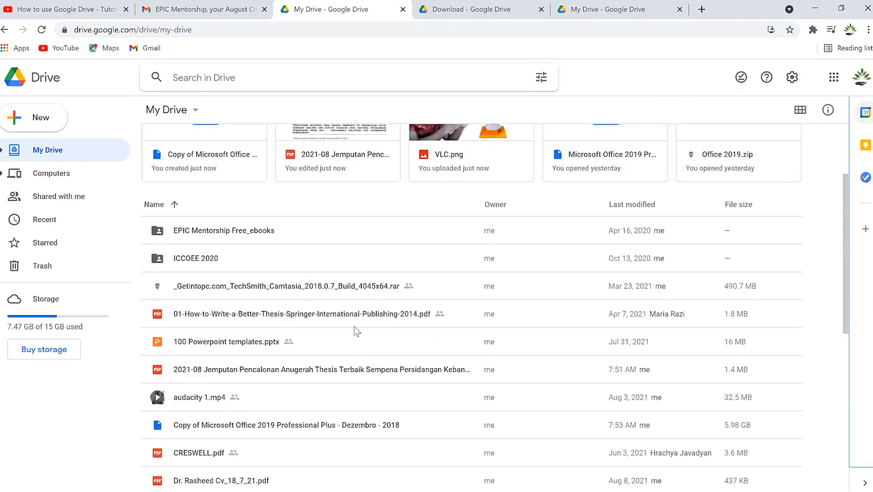
pyautogui.scroll(1, 354, 326)
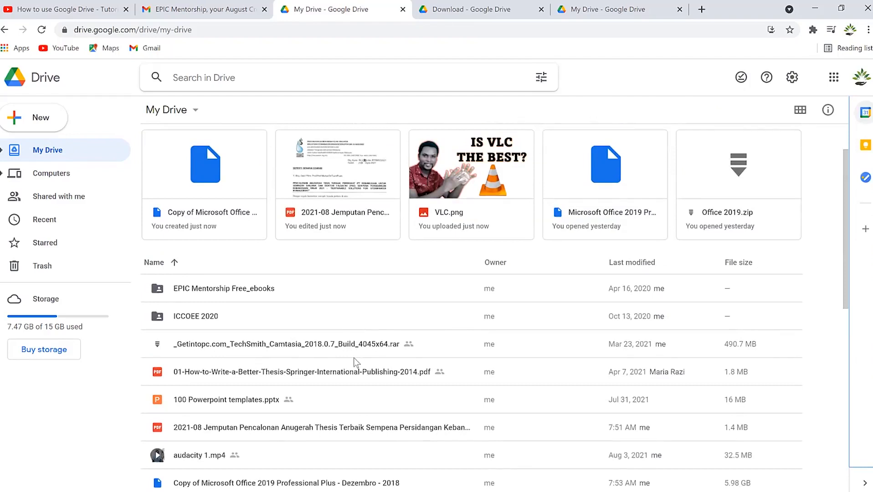
pyautogui.scroll(-1, 353, 357)
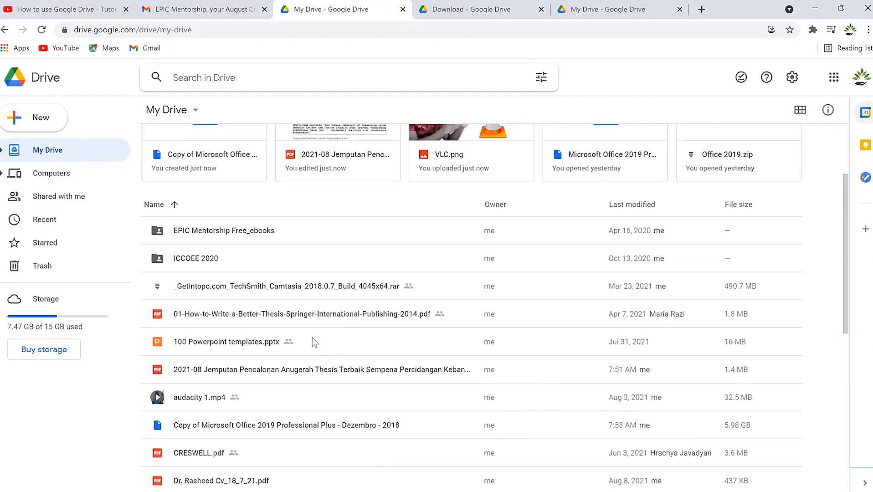
pyautogui.click(273, 317)
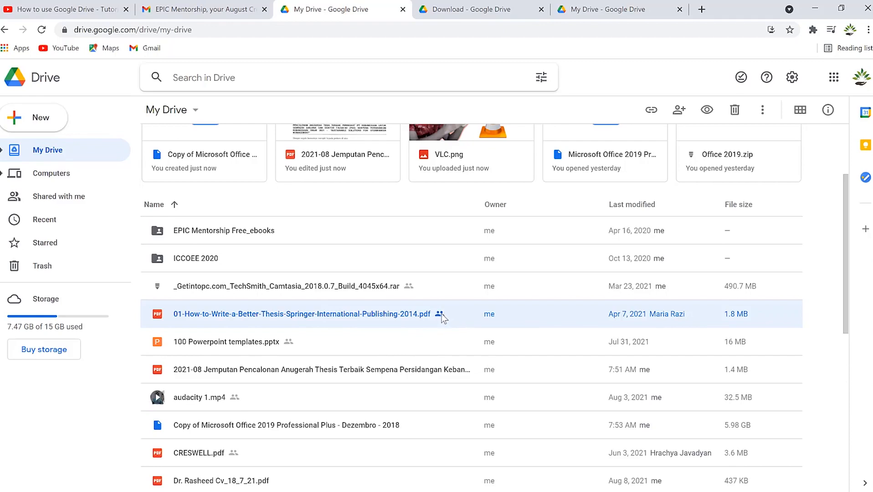
pyautogui.rightClick(378, 322)
pyautogui.click(415, 375)
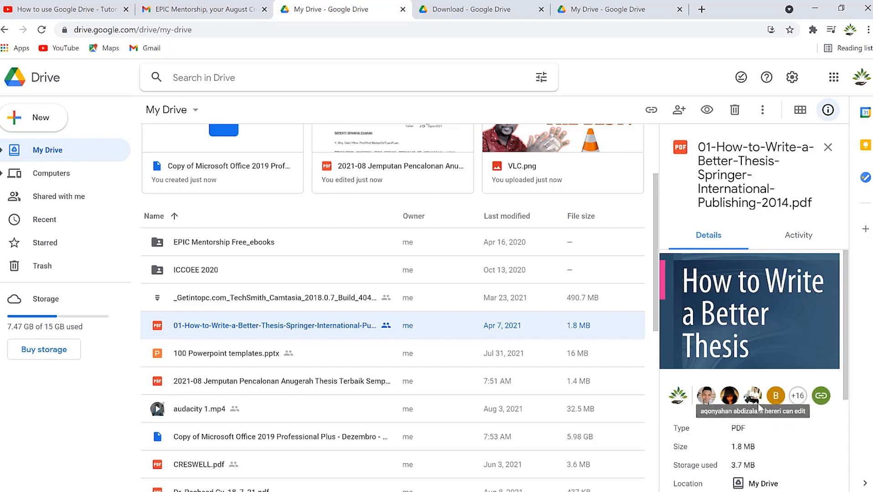
pyautogui.click(795, 240)
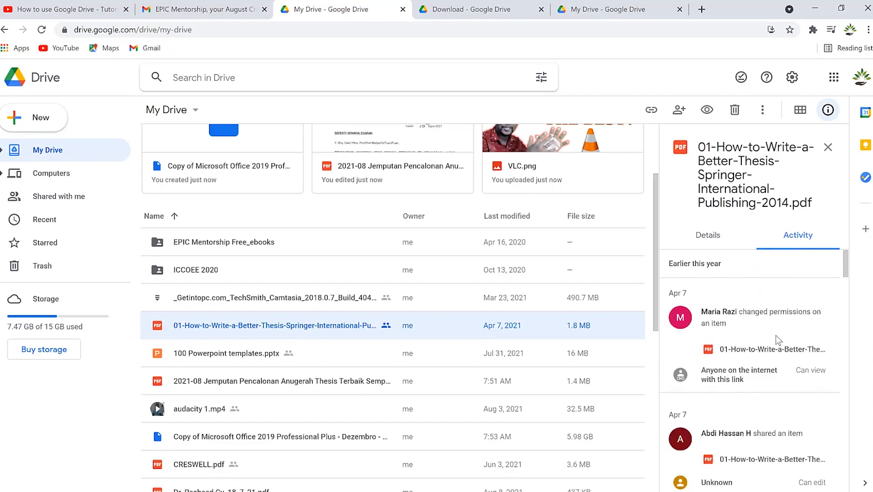
pyautogui.scroll(-5, 776, 336)
pyautogui.scroll(-2, 780, 330)
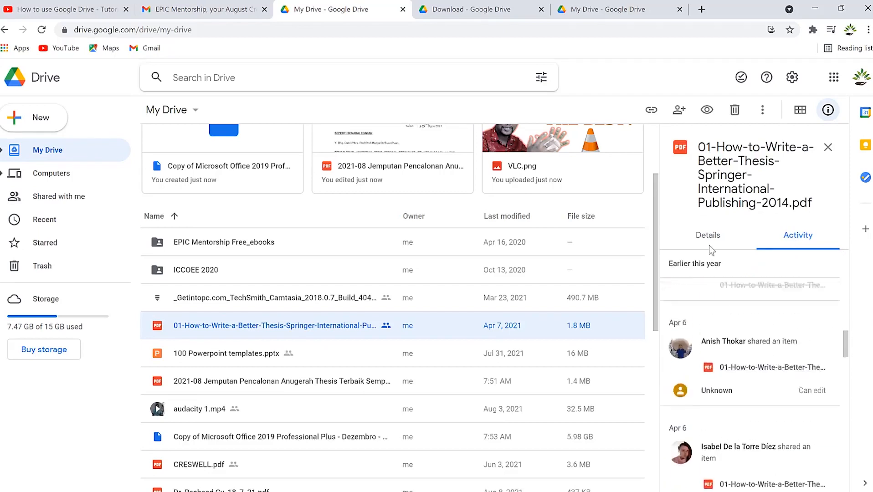
pyautogui.click(709, 242)
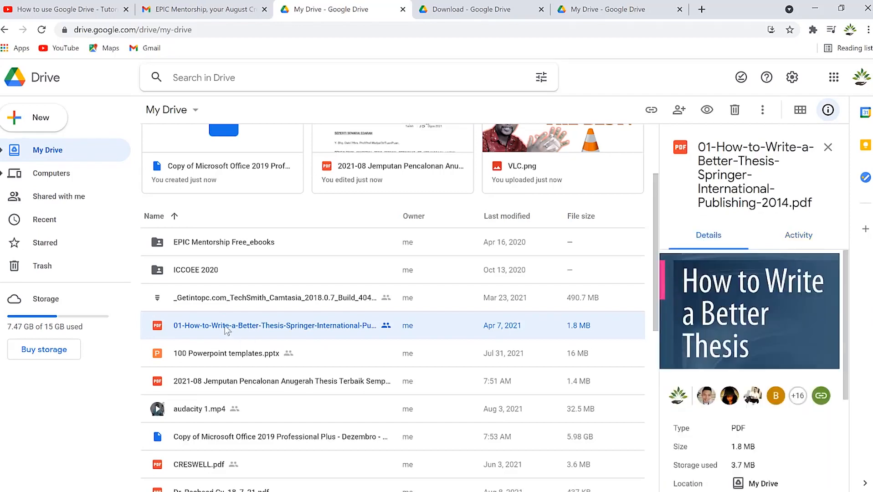
pyautogui.click(828, 147)
# Give anyone with the link Editor access to the thesis PDF and copy its link.
pyautogui.rightClick(197, 315)
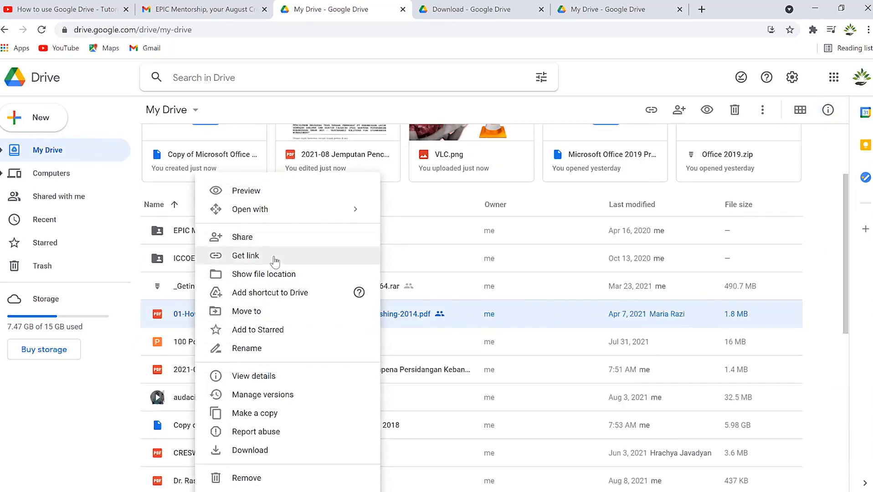
pyautogui.click(275, 260)
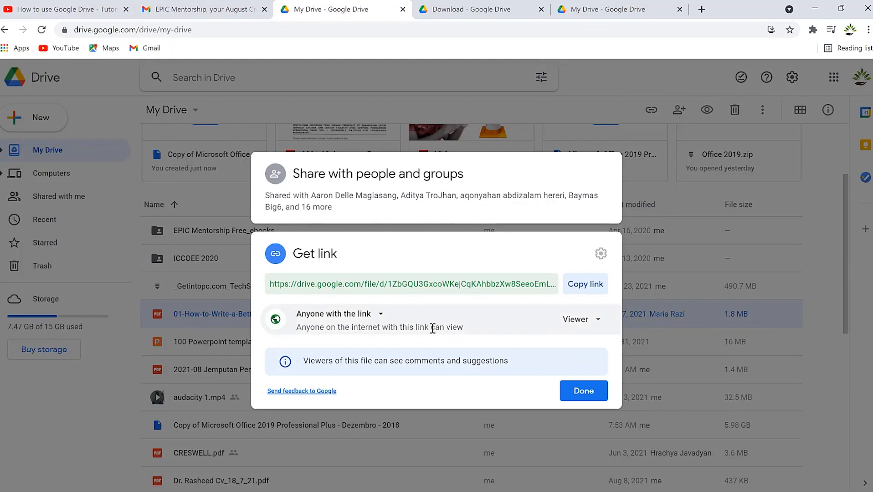
pyautogui.click(599, 322)
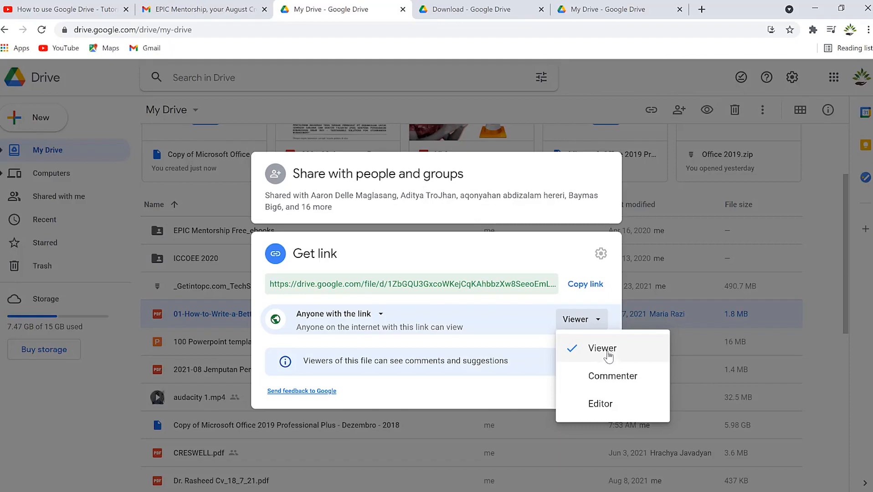
pyautogui.click(606, 406)
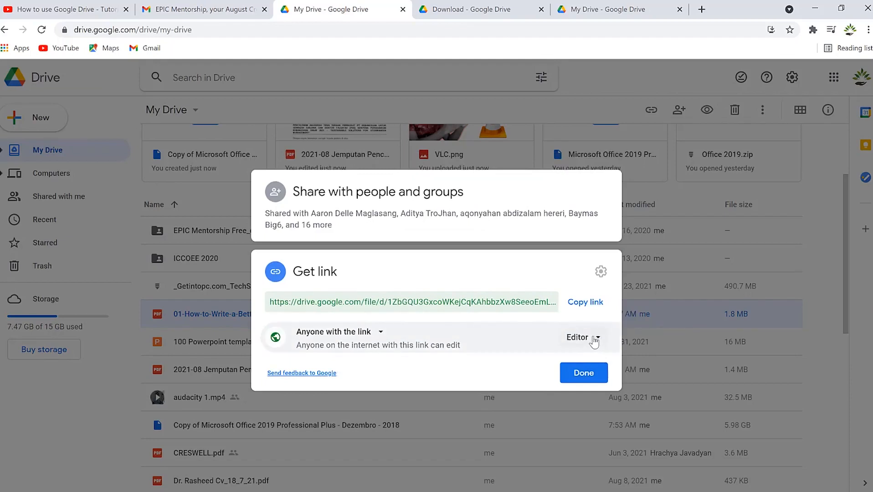
pyautogui.click(584, 305)
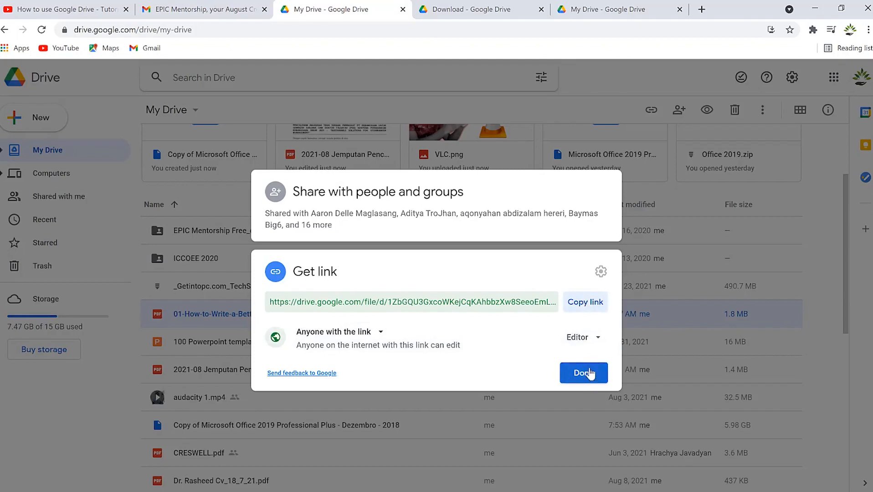
pyautogui.click(595, 382)
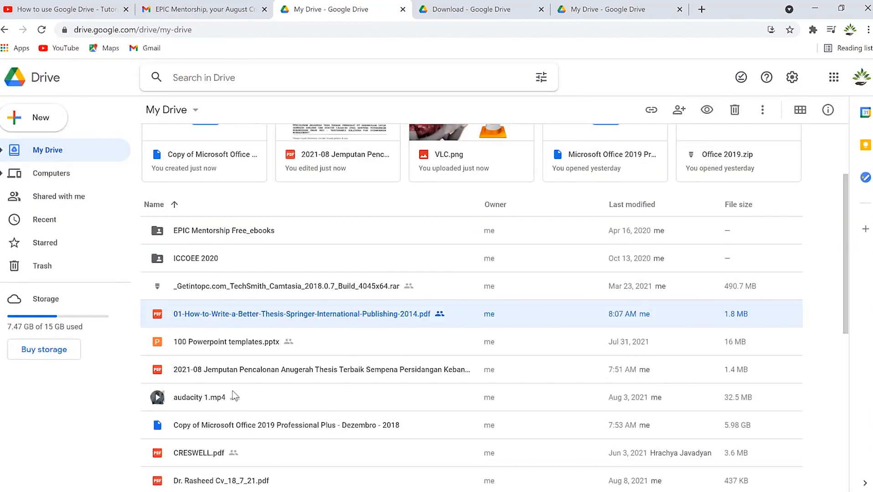
# Change the EPIC Mentorship Free_ebooks folder colour to red, then expand My Drive's sidebar tree.
pyautogui.scroll(-4, 250, 409)
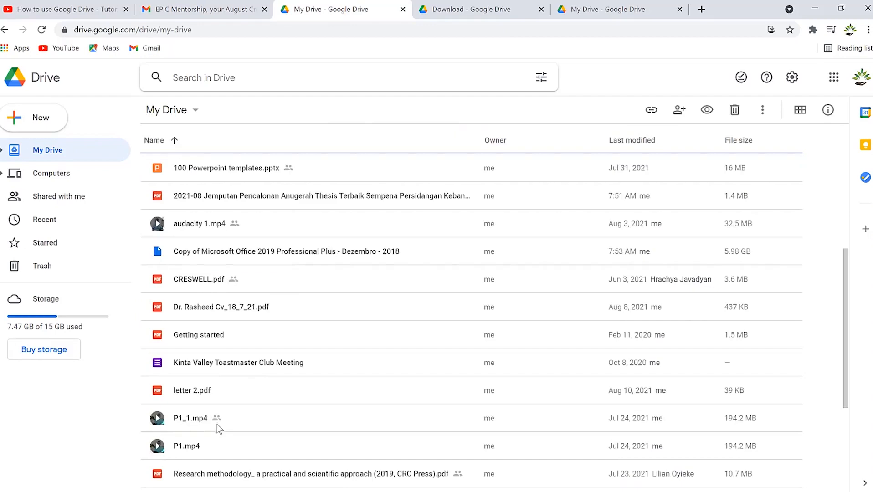
pyautogui.scroll(6, 280, 407)
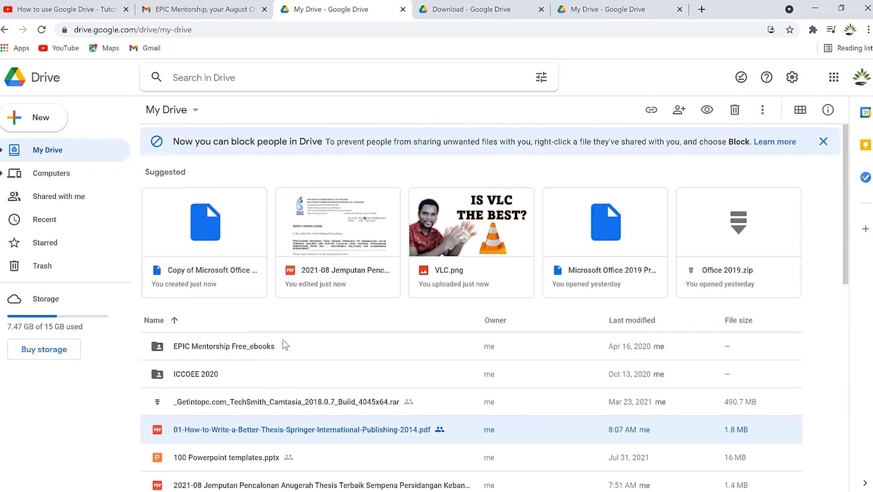
pyautogui.rightClick(222, 347)
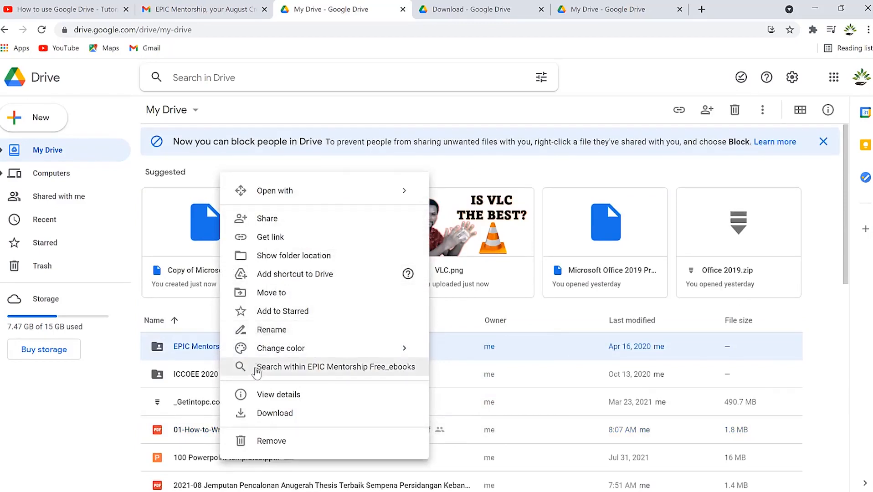
pyautogui.moveTo(291, 350)
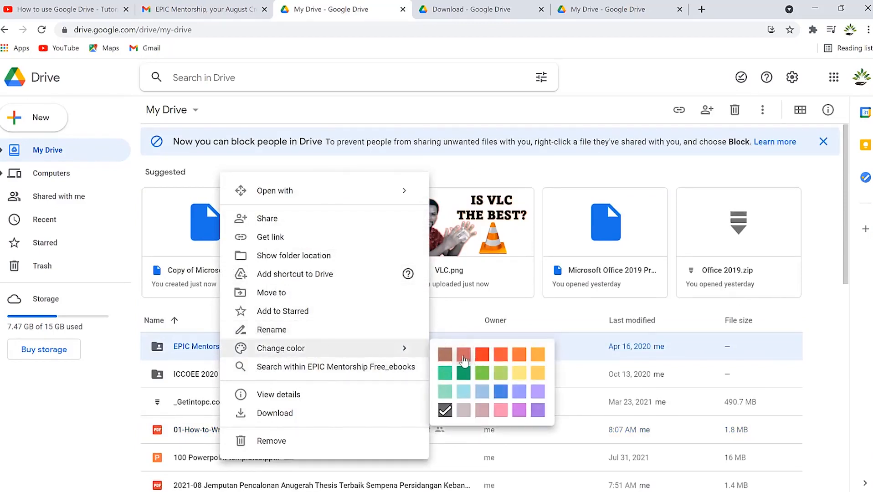
pyautogui.click(464, 355)
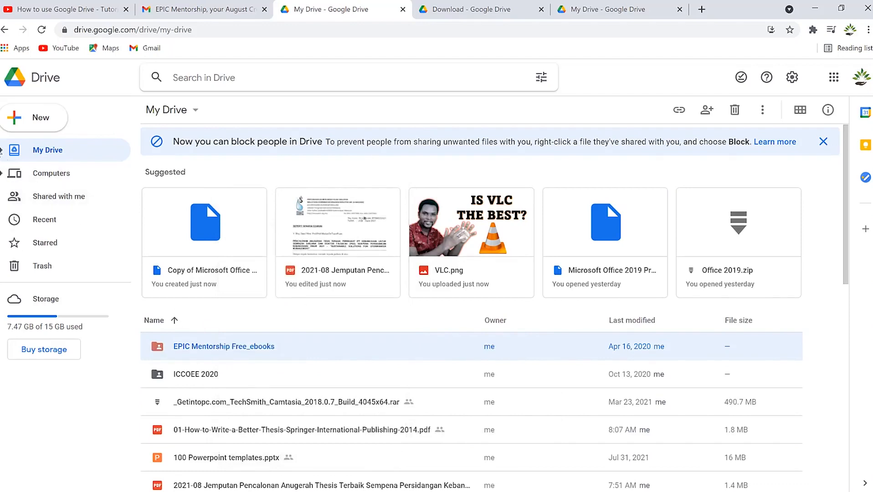
pyautogui.click(2, 151)
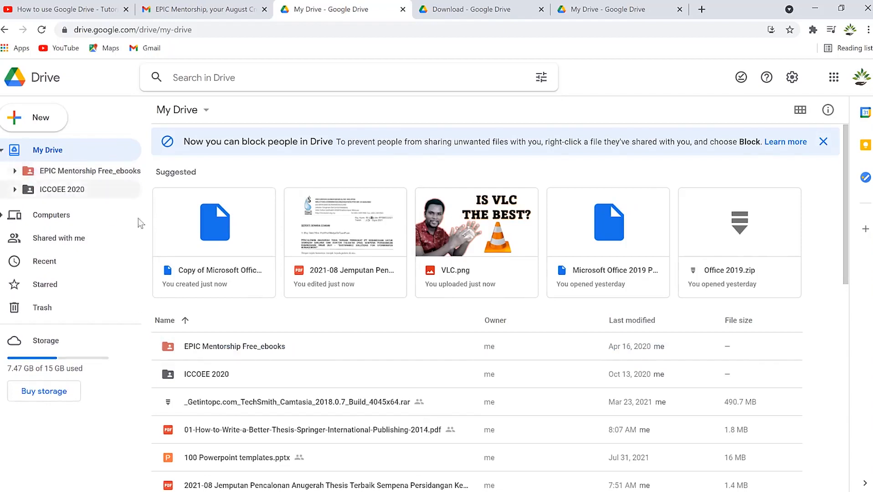
pyautogui.rightClick(242, 372)
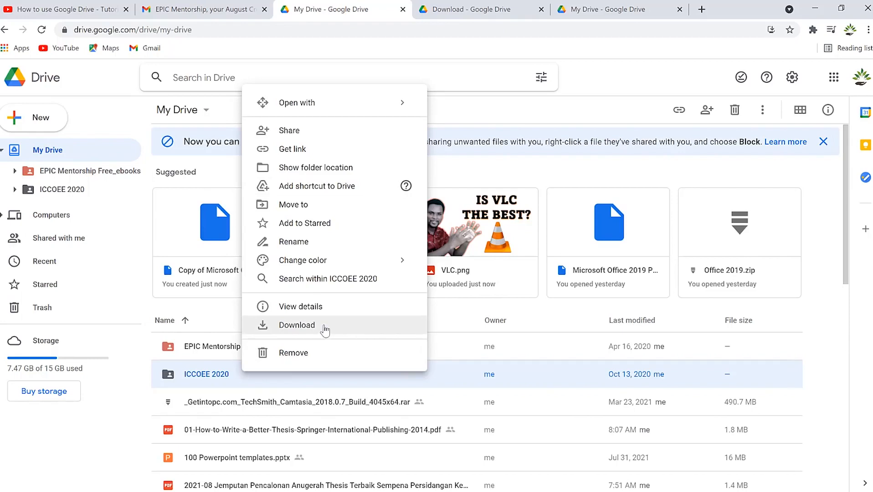
pyautogui.click(341, 211)
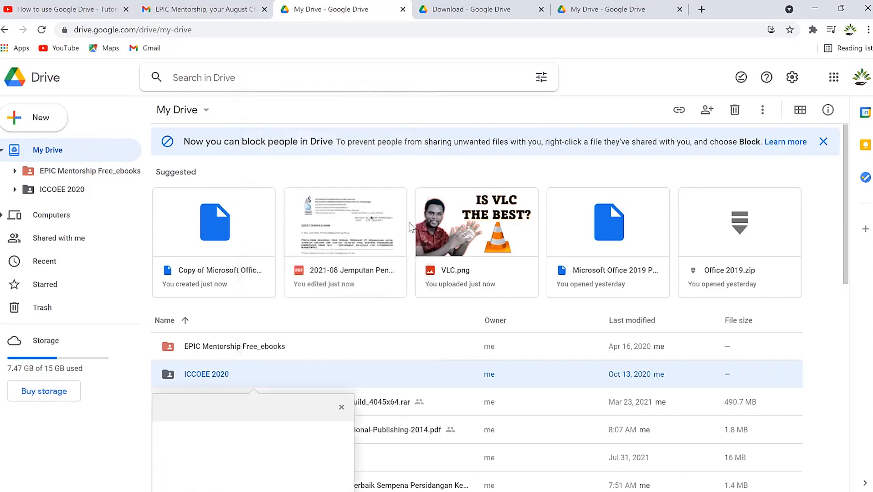
pyautogui.scroll(-3, 296, 364)
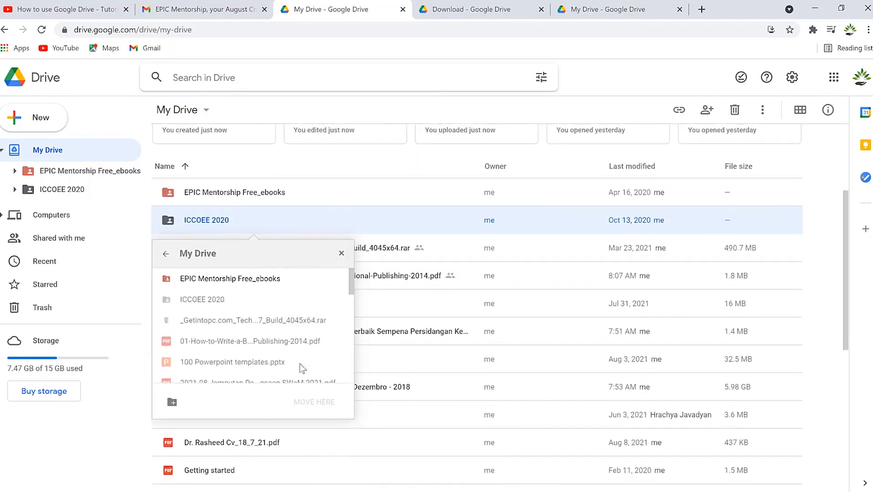
pyautogui.click(237, 280)
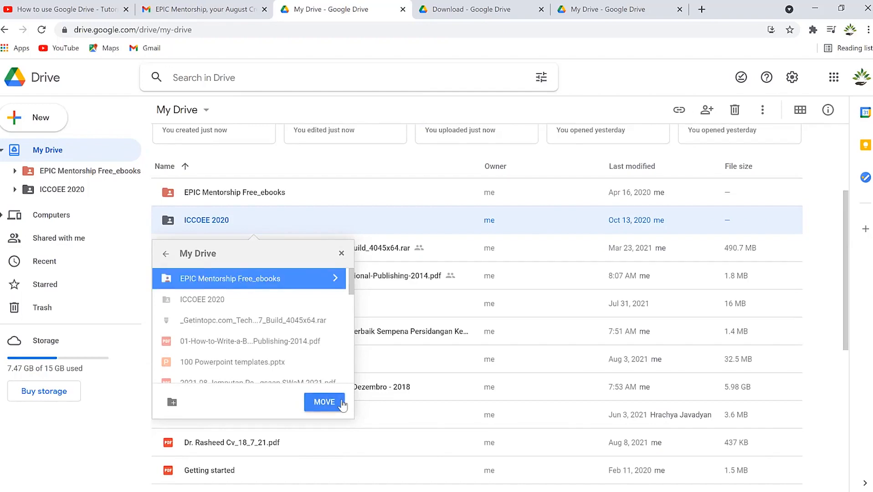
pyautogui.click(341, 253)
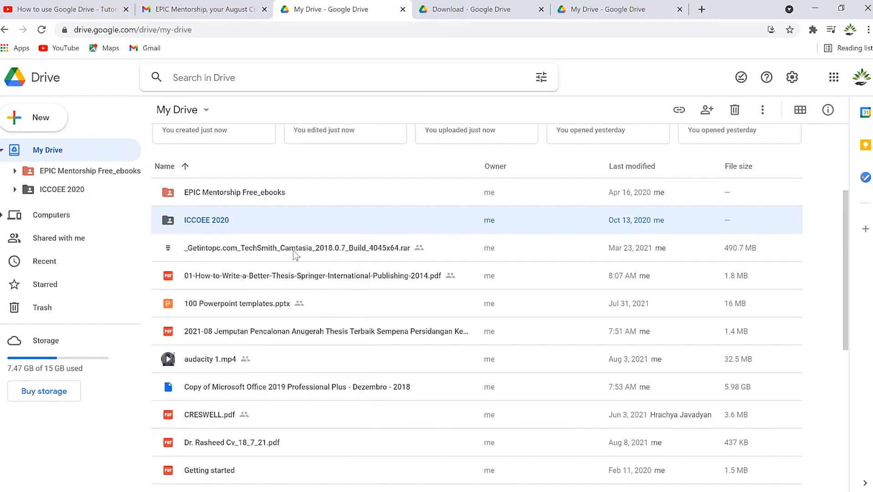
pyautogui.rightClick(256, 225)
# Select the seven files from the UTP PG responses sheet to P1.mp4 and drag them into EPIC Mentorship Free_ebooks.
pyautogui.moveTo(311, 232)
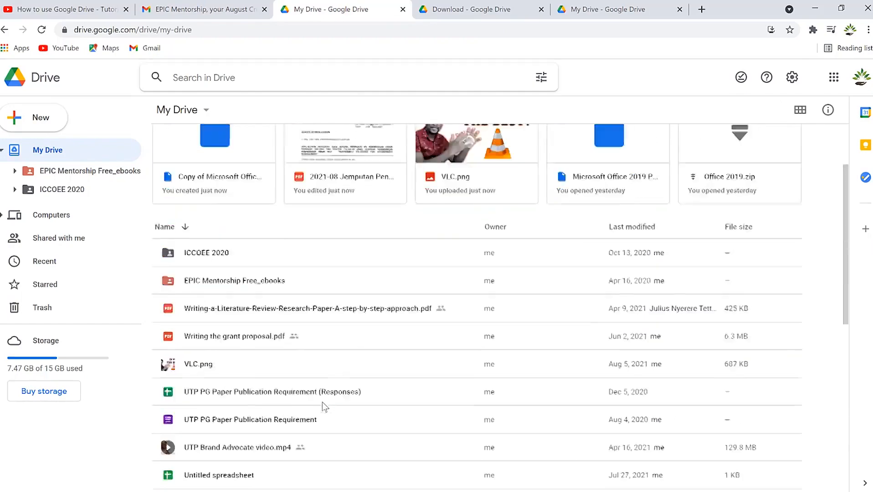
pyautogui.scroll(-3, 322, 402)
pyautogui.scroll(3, 322, 401)
pyautogui.scroll(-10, 323, 401)
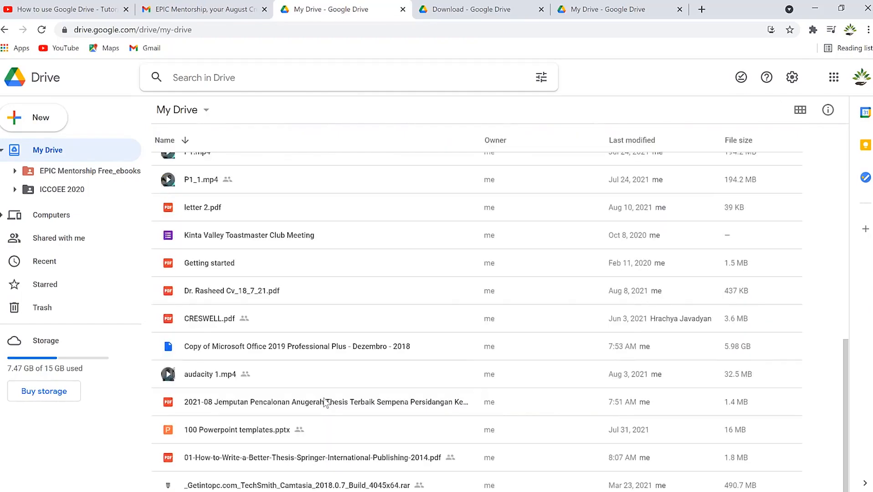
pyautogui.scroll(15, 325, 402)
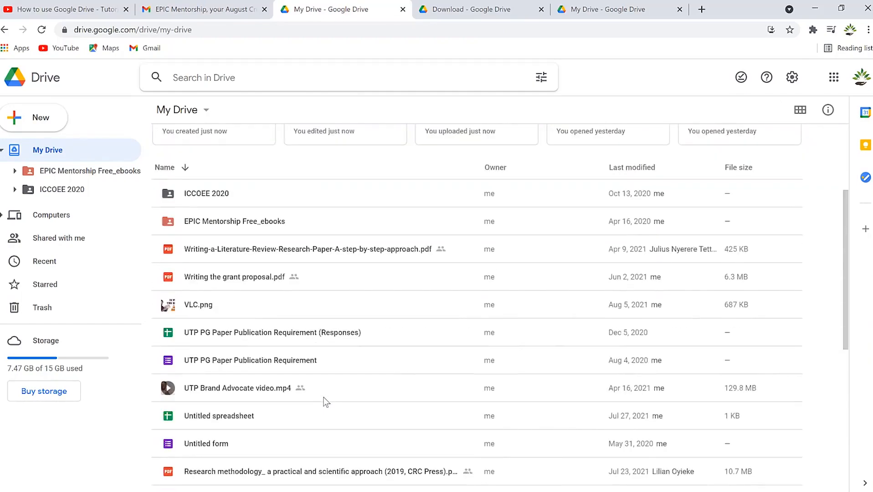
pyautogui.click(252, 337)
pyautogui.hotkey('shift', 'Down')
pyautogui.hotkey('shift', 'Down')
pyautogui.hotkey('shift', 'Down')
pyautogui.hotkey('shift', 'Down')
pyautogui.hotkey('shift', 'Down')
pyautogui.hotkey('shift', 'Down')
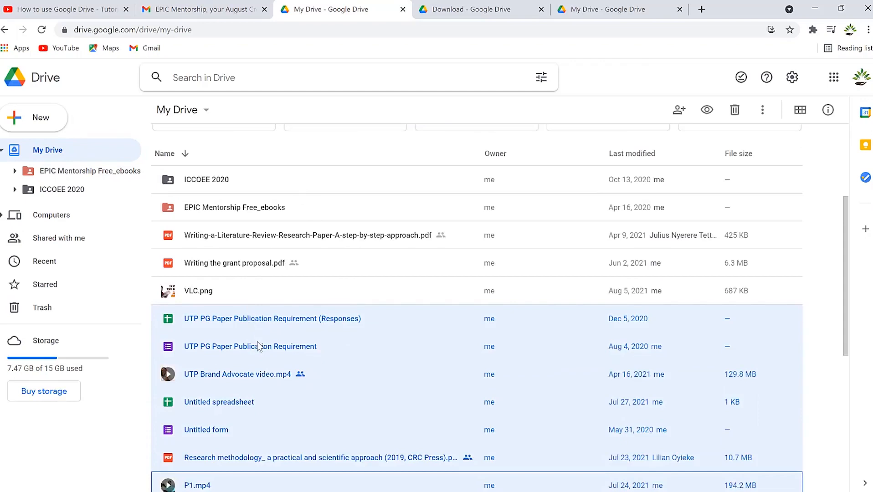
pyautogui.moveTo(260, 350); pyautogui.dragTo(263, 418)
pyautogui.scroll(-5, 276, 401)
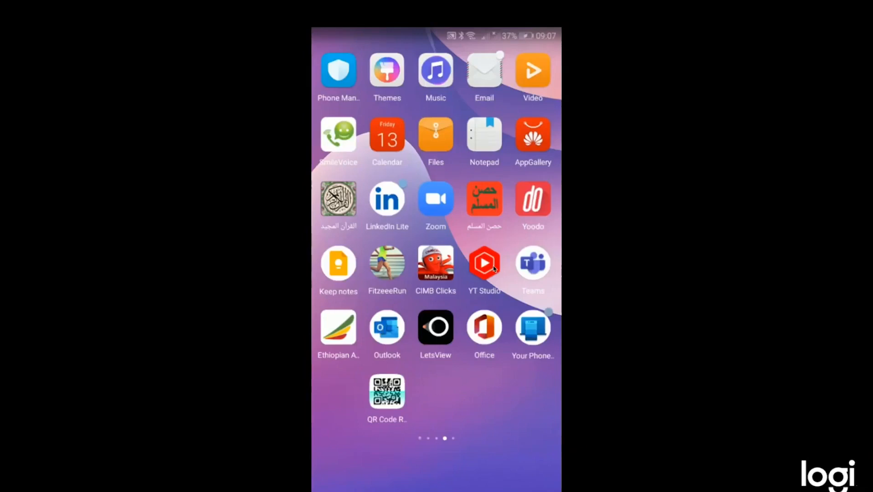
# Search the phone's Play Store for 'googd' and launch the installed Google Drive app.
pyautogui.hscroll(1, 494, 269)
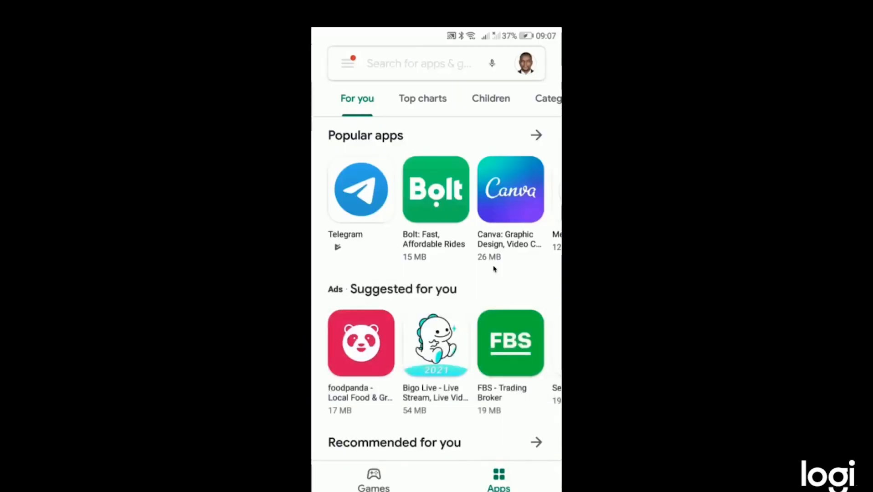
pyautogui.write('googdrive')
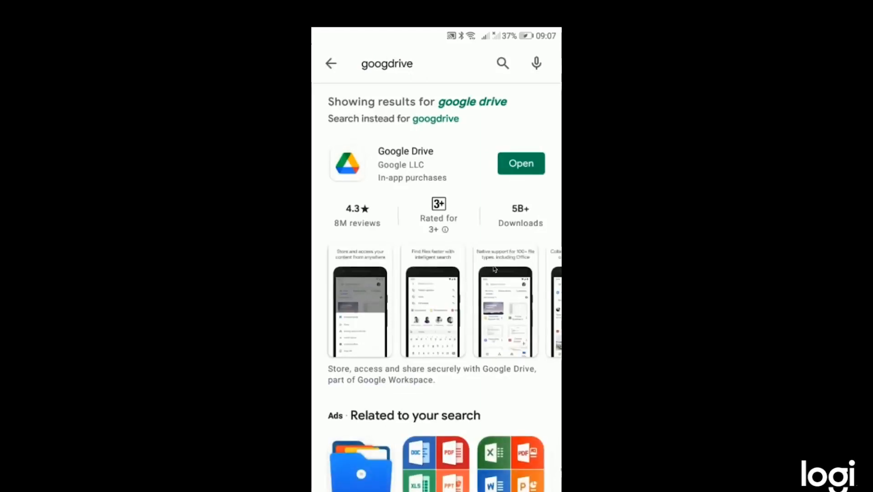
pyautogui.click(516, 165)
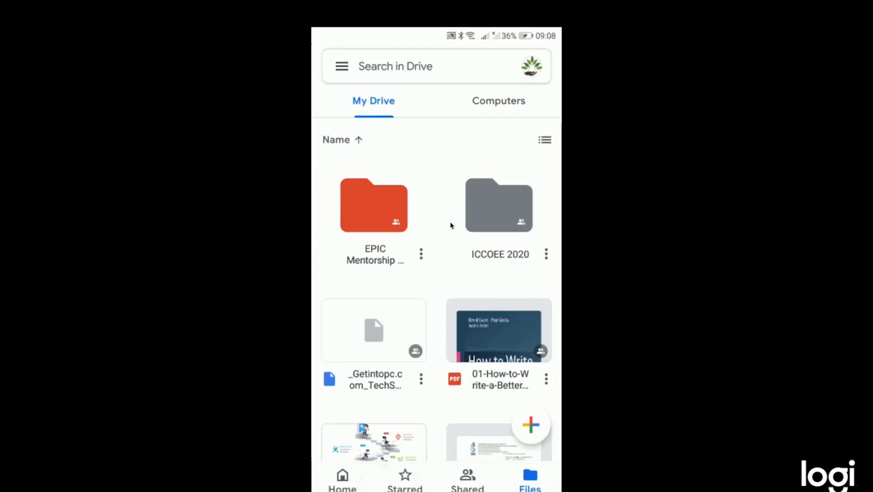
pyautogui.scroll(-12, 450, 231)
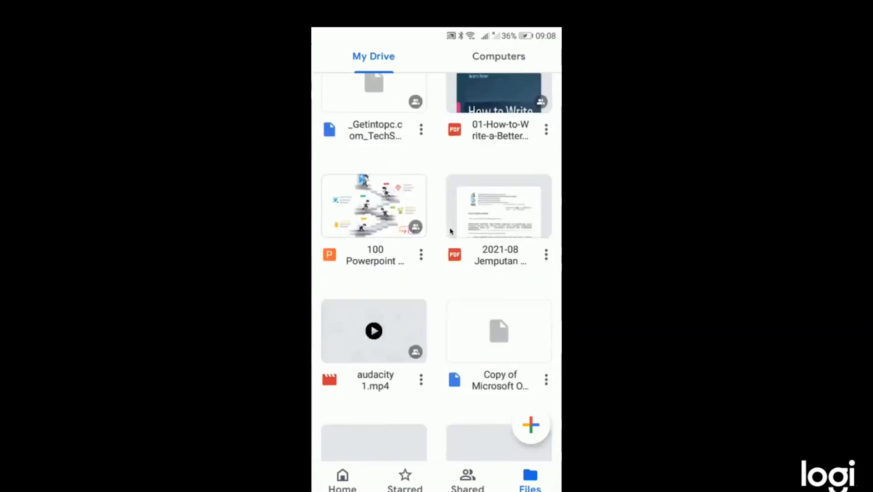
pyautogui.scroll(-5, 450, 232)
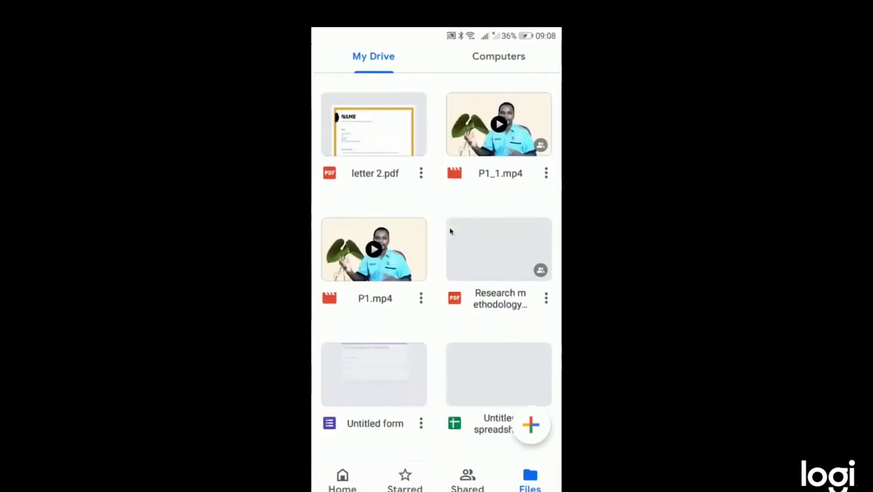
pyautogui.scroll(10, 451, 232)
pyautogui.scroll(10, 450, 232)
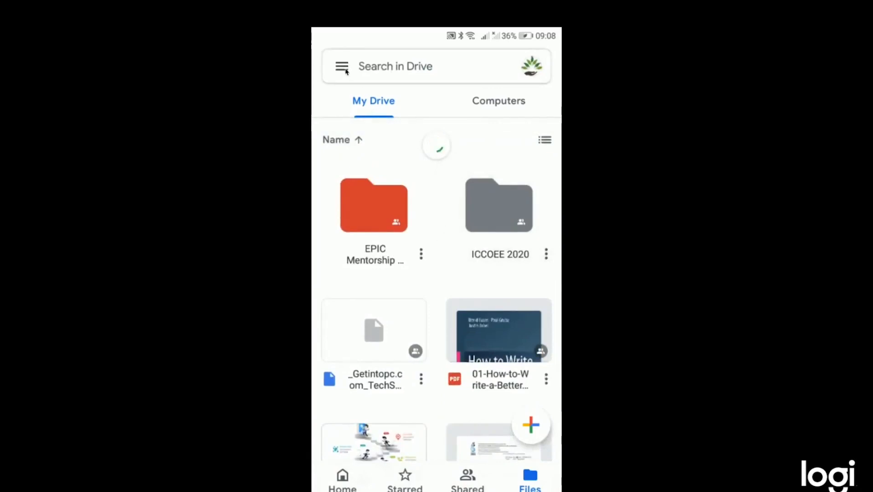
pyautogui.click(345, 69)
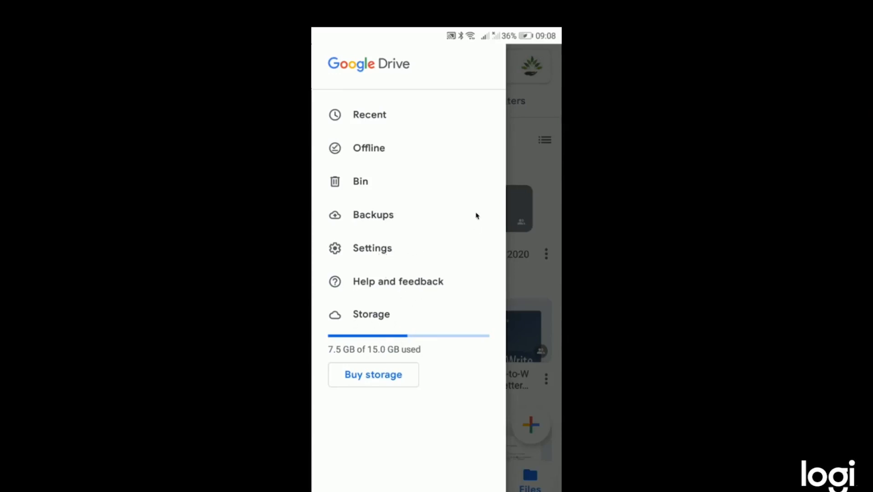
pyautogui.click(521, 219)
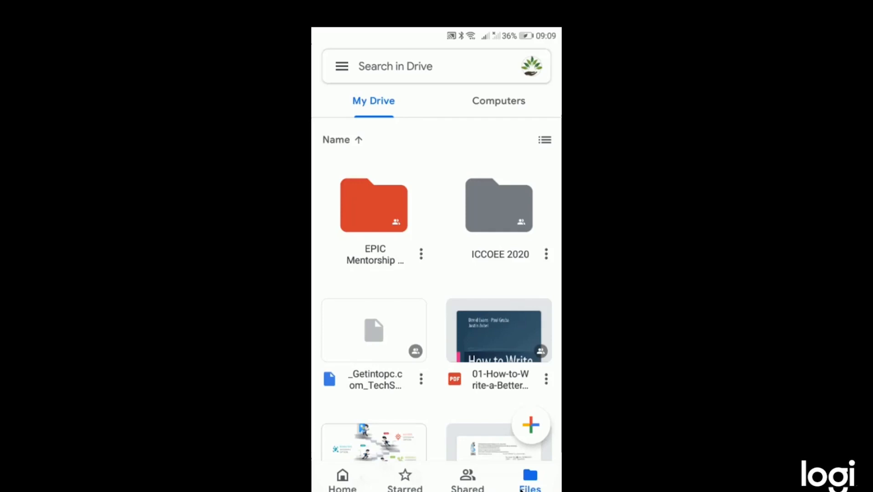
# Switch the Android Drive app to list view and open the ICCOEE 2020 folder's actions menu.
pyautogui.click(545, 140)
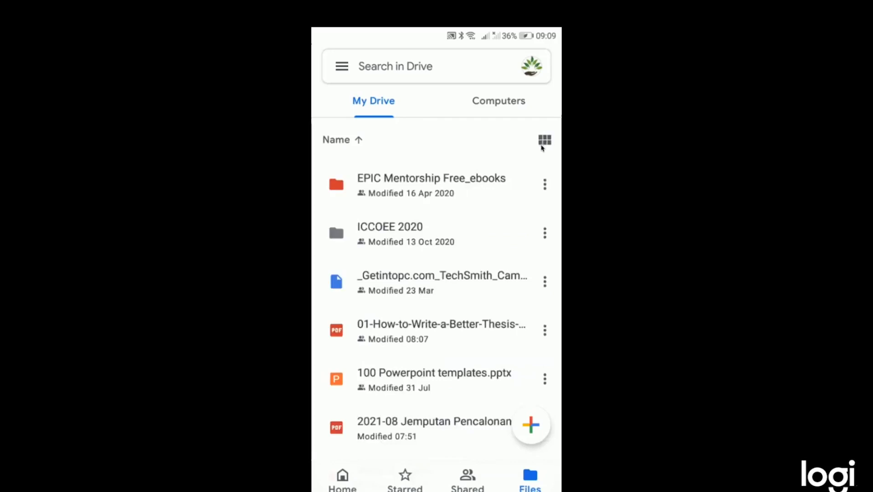
pyautogui.click(542, 148)
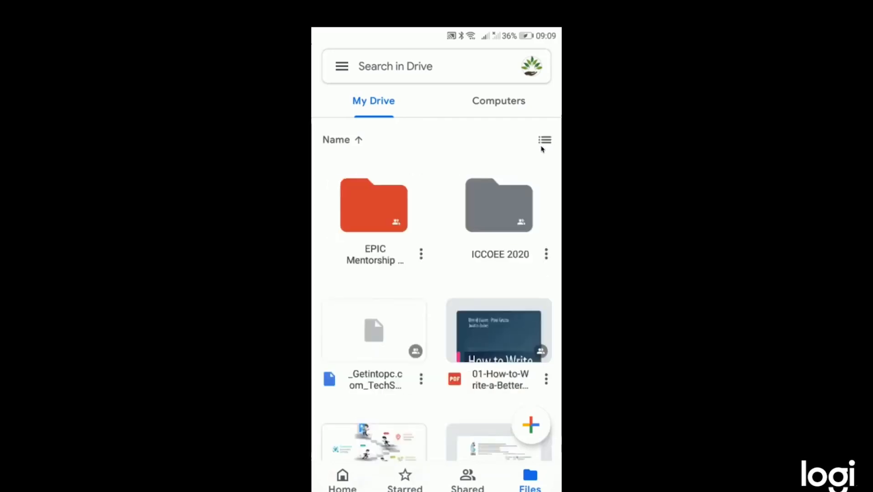
pyautogui.click(542, 150)
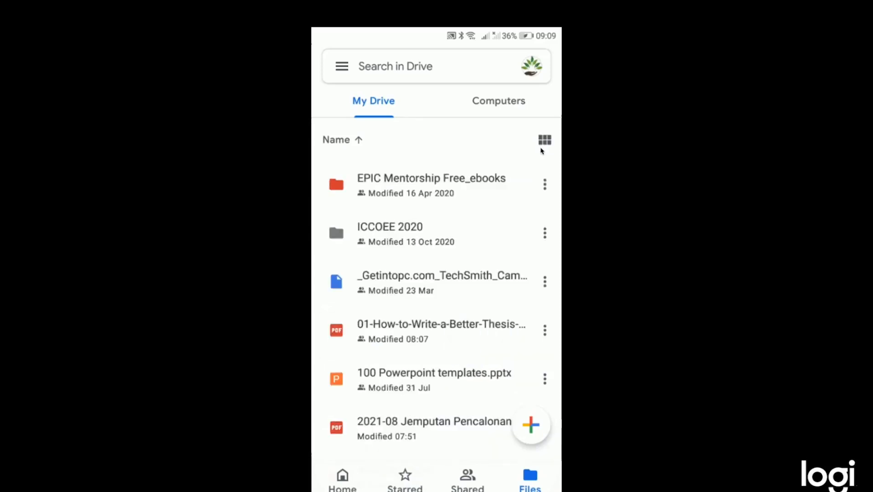
pyautogui.scroll(-5, 542, 150)
pyautogui.scroll(-15, 542, 150)
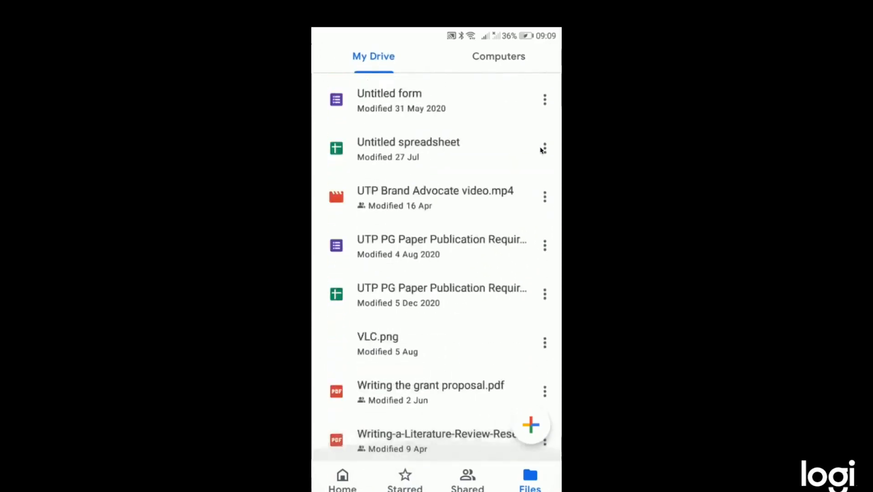
pyautogui.scroll(15, 542, 151)
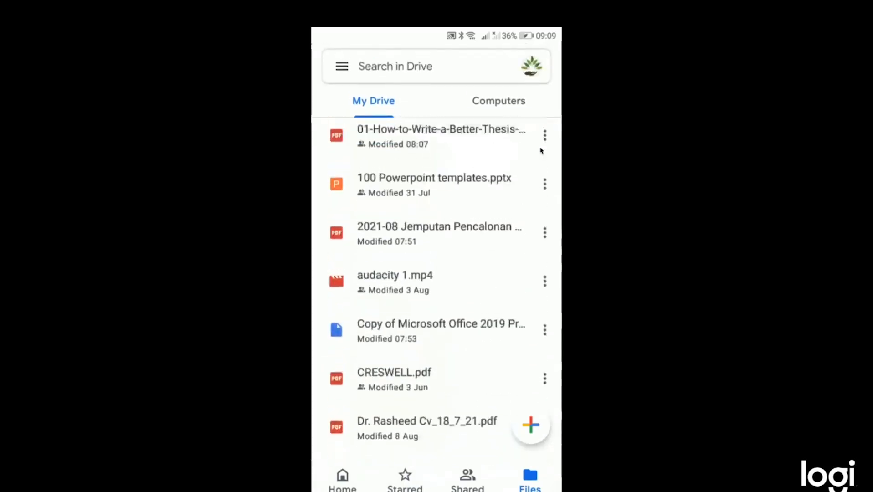
pyautogui.scroll(2, 541, 151)
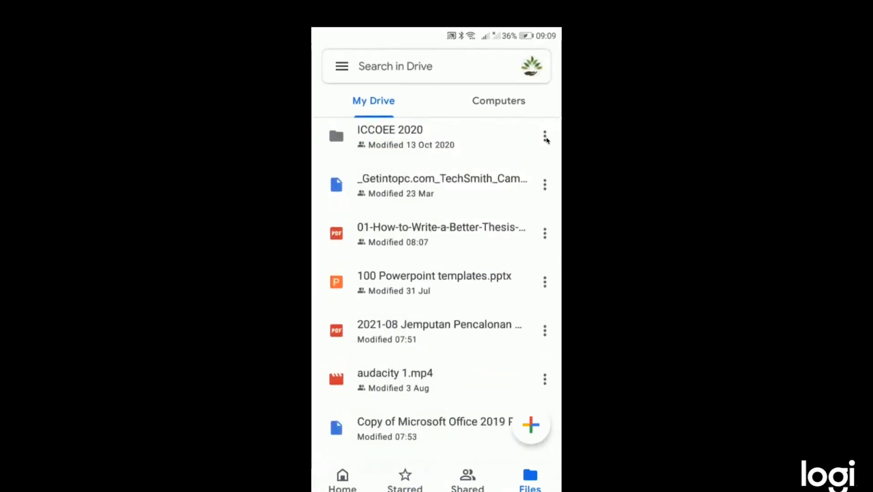
pyautogui.click(545, 138)
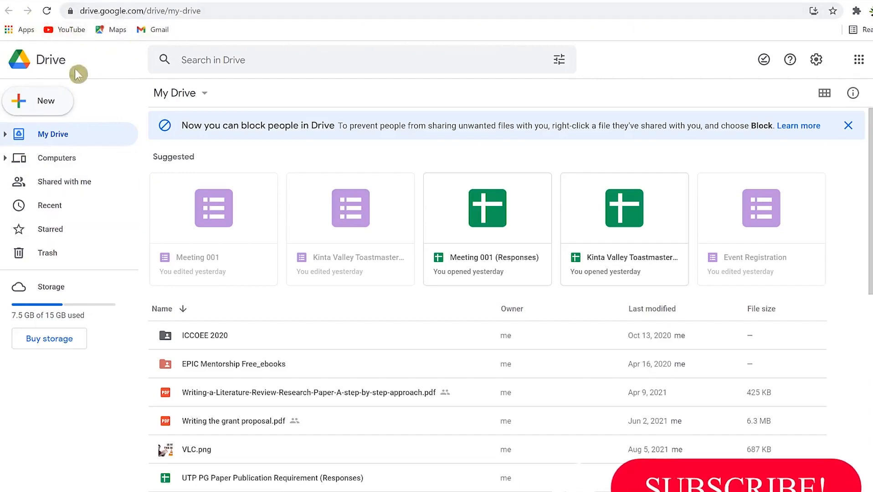
# Start a new Google Form from a template through Drive's New menu.
pyautogui.click(45, 101)
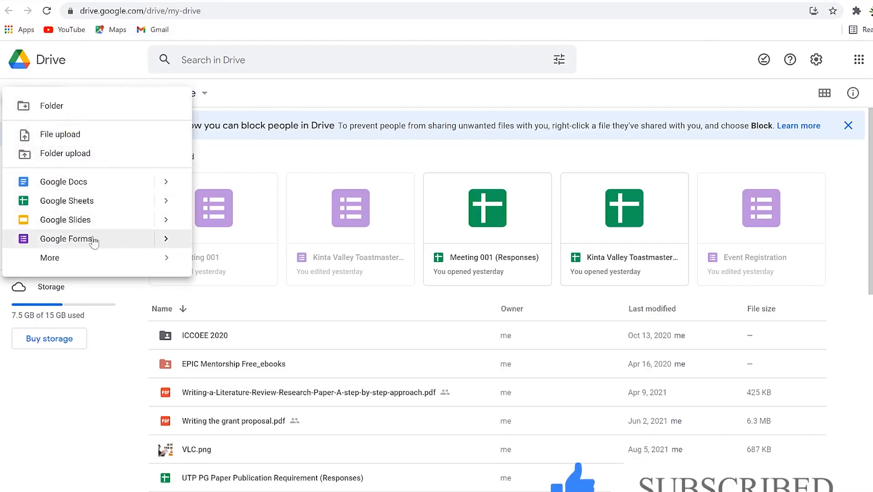
pyautogui.click(165, 240)
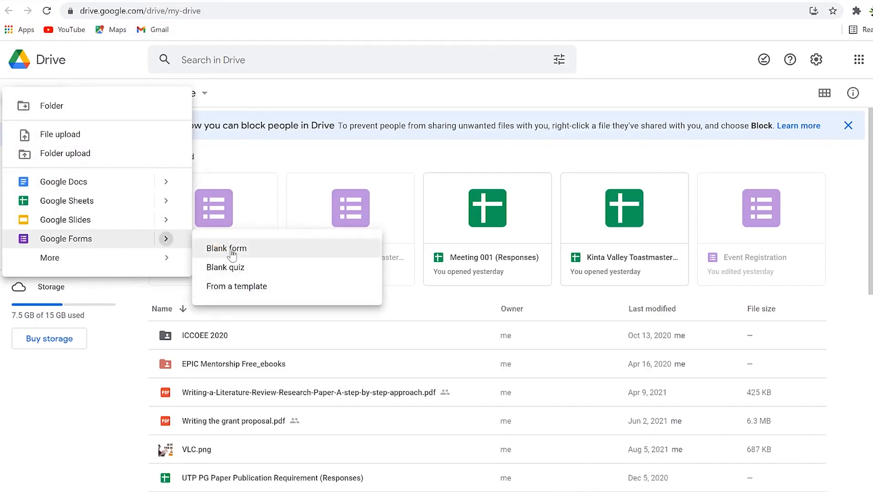
pyautogui.click(253, 287)
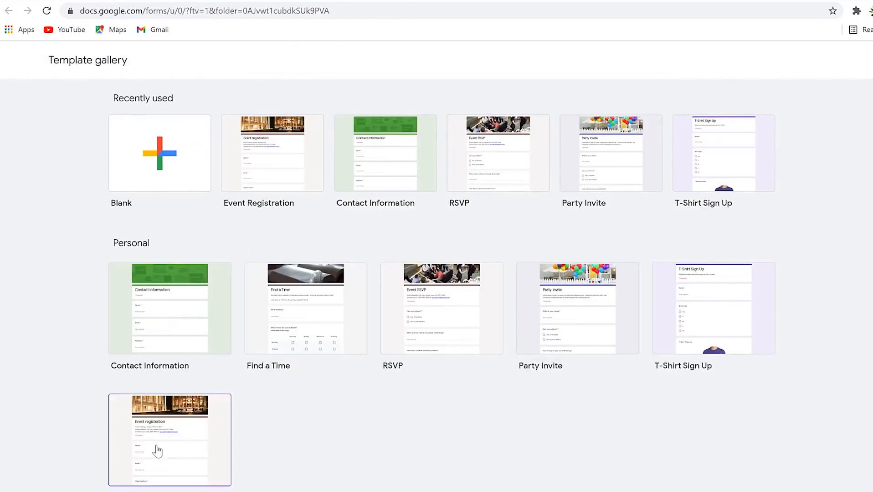
# Create a form from the Event Registration template, scroll through its questions, and return to Drive.
pyautogui.click(162, 454)
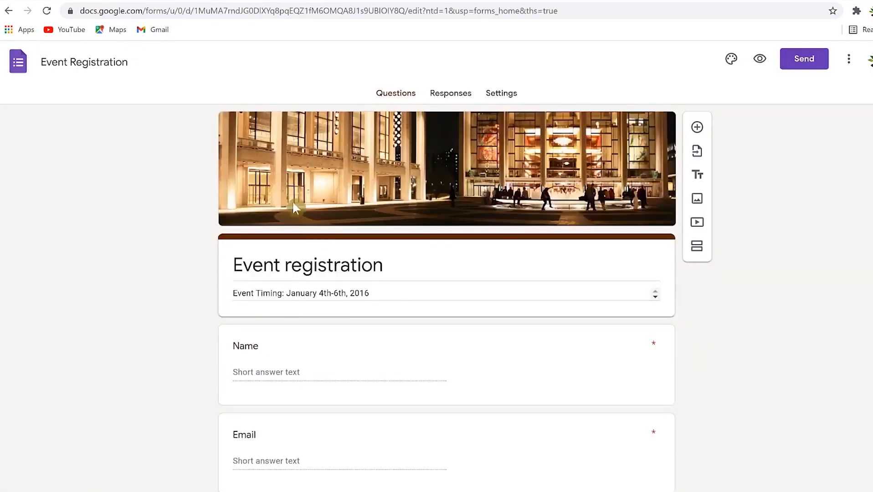
pyautogui.scroll(-11, 301, 200)
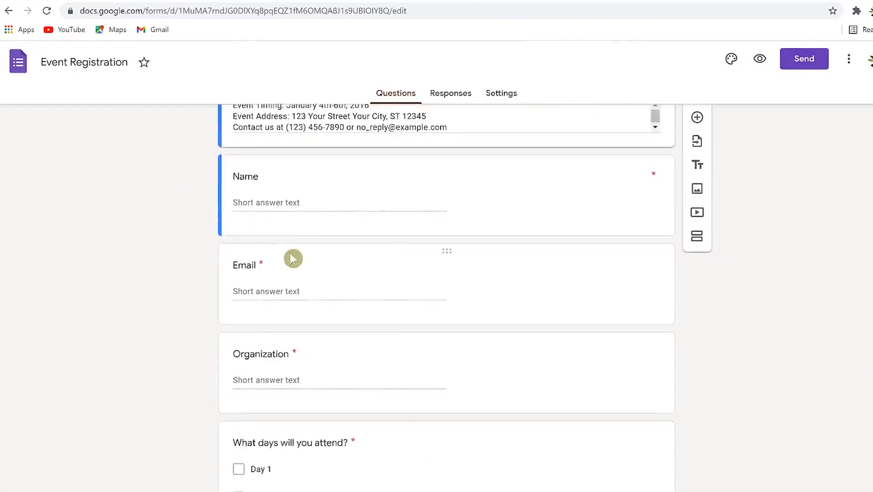
pyautogui.scroll(8, 274, 296)
pyautogui.scroll(4, 279, 206)
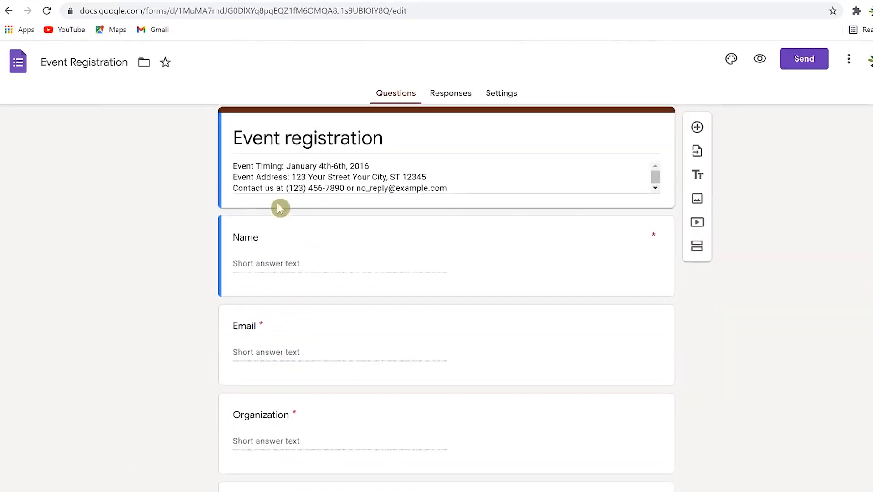
pyautogui.scroll(-4, 319, 433)
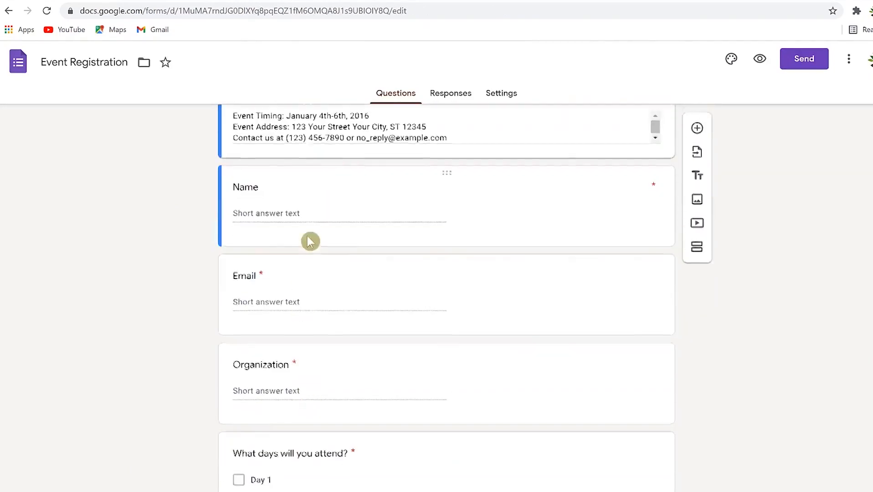
pyautogui.scroll(4, 292, 234)
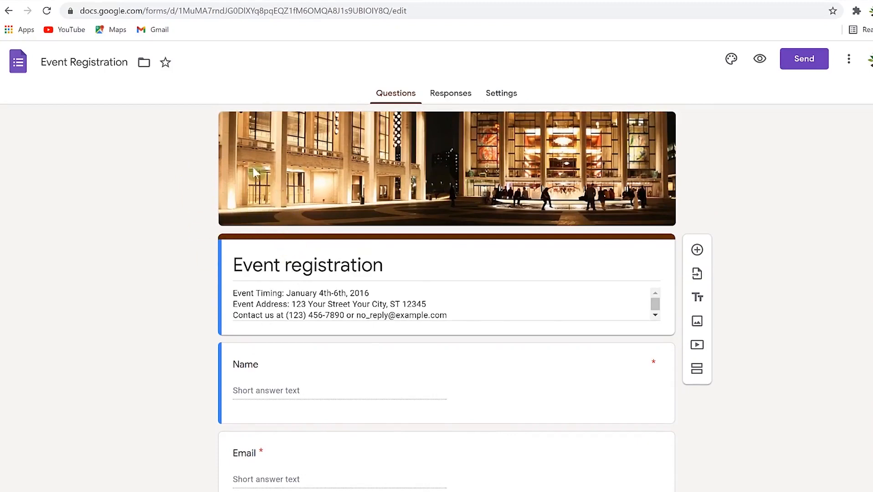
pyautogui.click(59, 1)
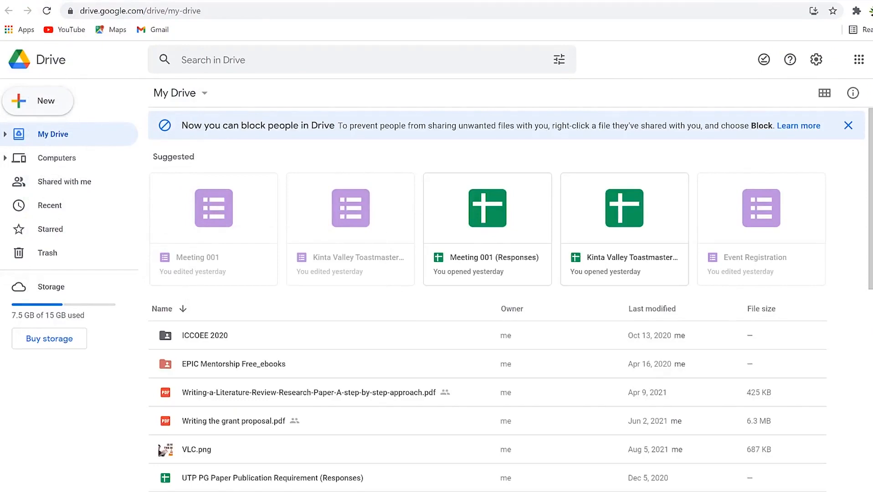
# Load docs.google.com/forms in a new tab and open the full Template gallery.
pyautogui.hotkey('ctrl', 't')
pyautogui.click(592, 11)
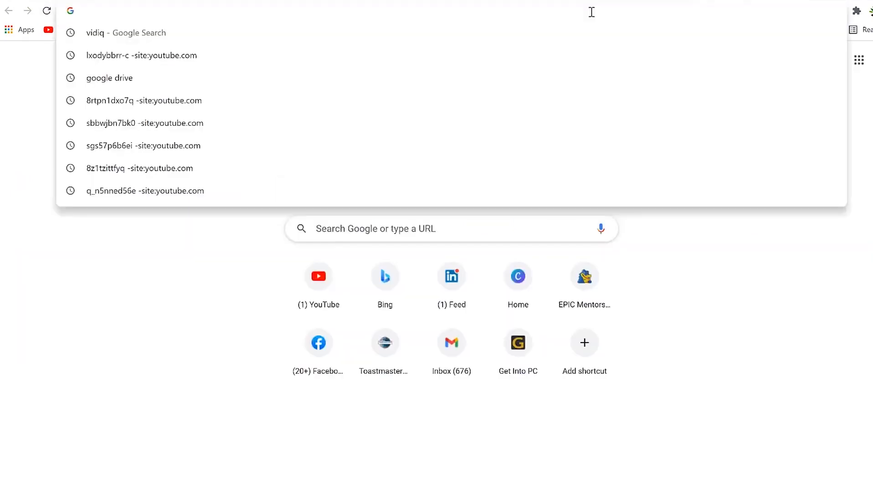
pyautogui.write('docs.google.com/')
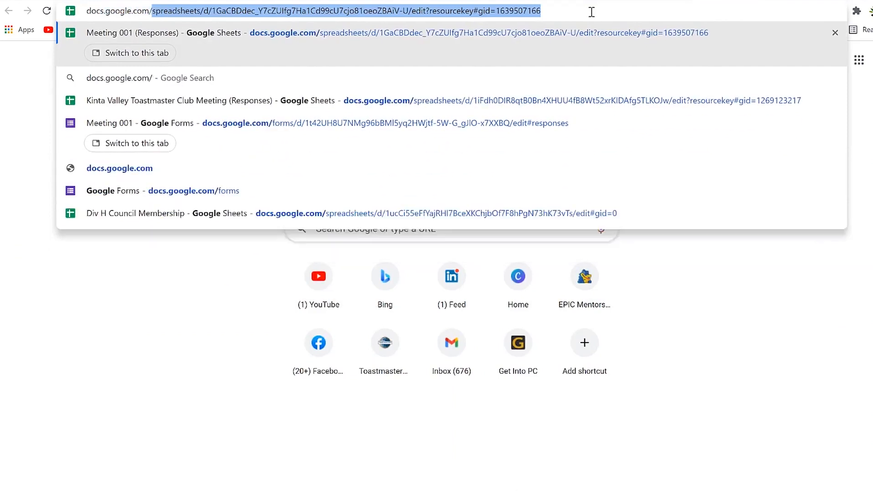
pyautogui.write('forms')
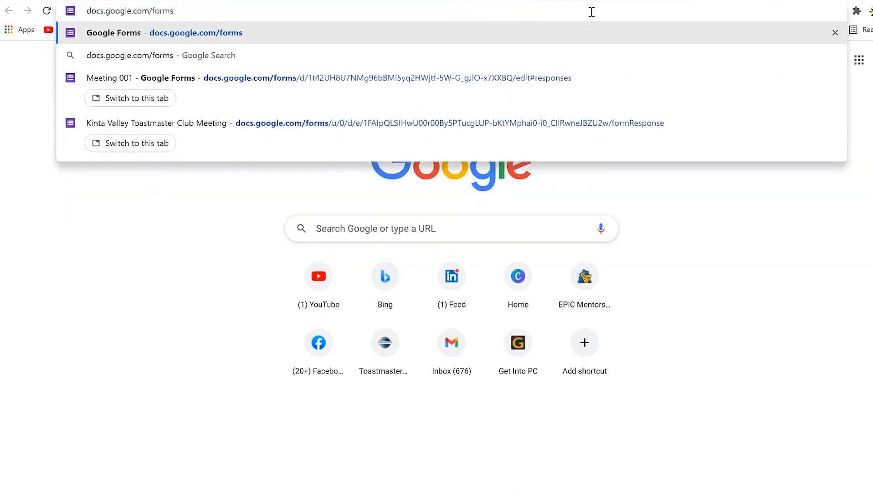
pyautogui.press('Return')
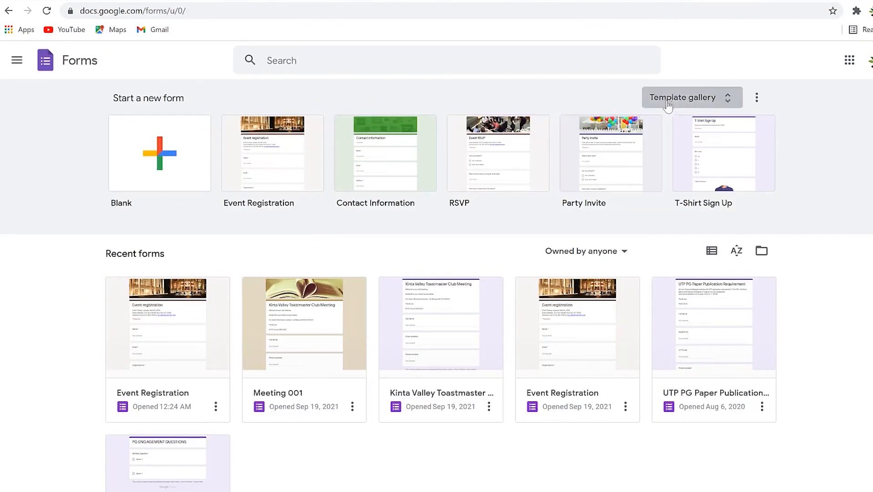
pyautogui.click(729, 99)
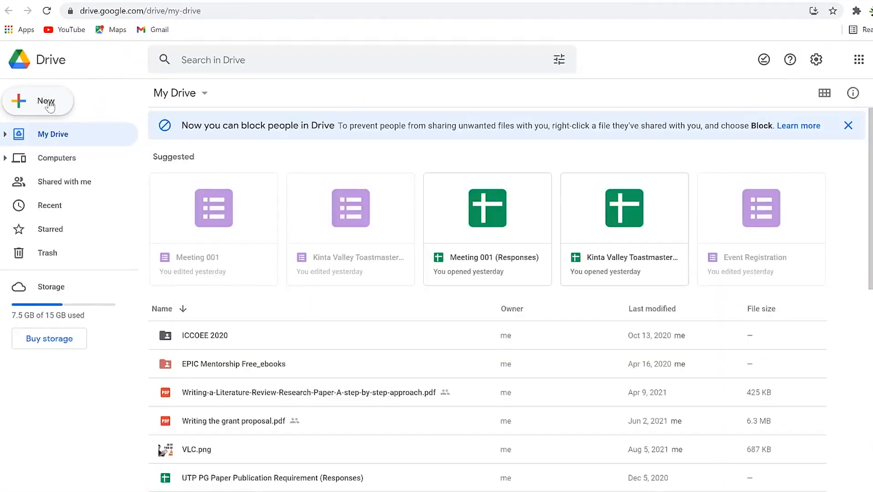
# Create a new blank Google Form.
pyautogui.click(41, 105)
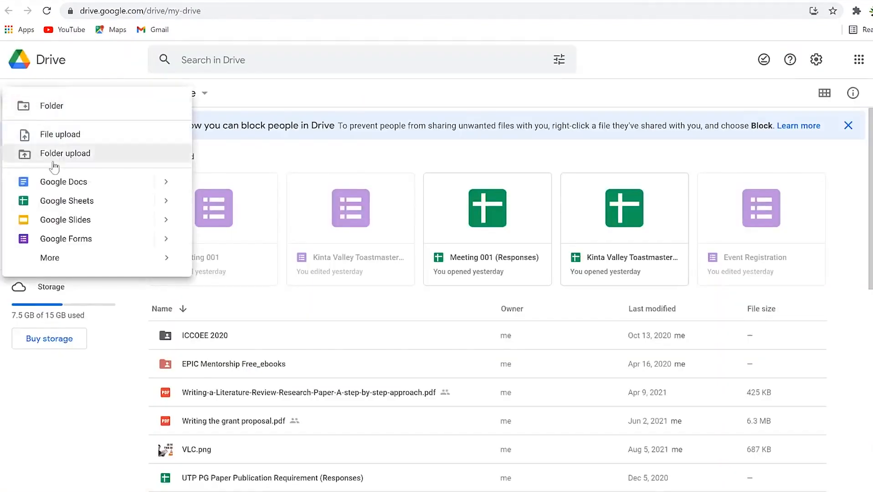
pyautogui.moveTo(166, 239)
pyautogui.click(227, 250)
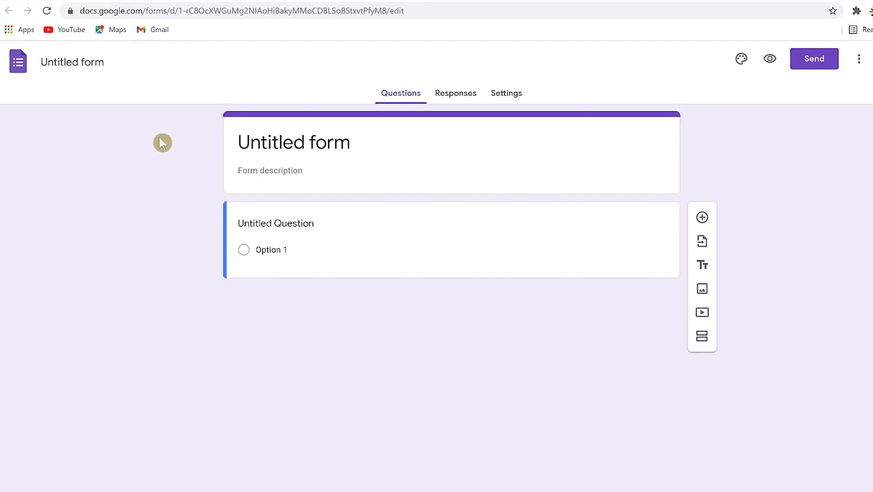
# Rename the untitled form file to Meeting 001.
pyautogui.click(78, 62)
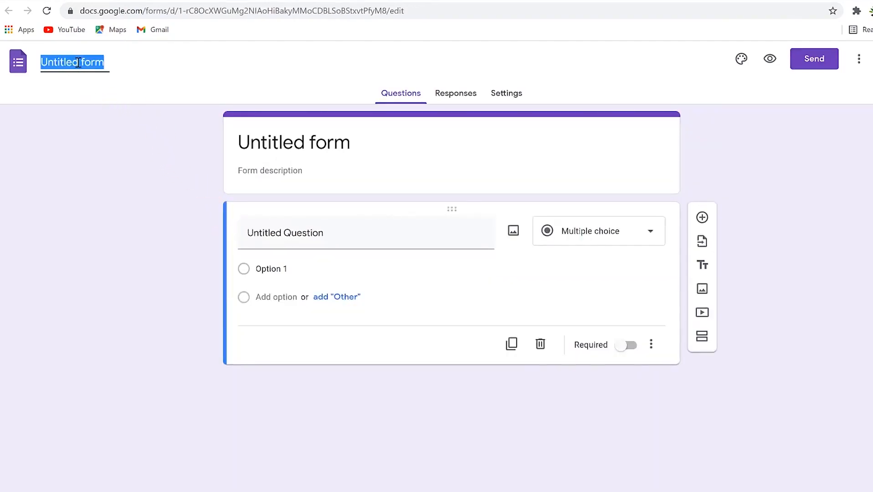
pyautogui.write('Meeting 00')
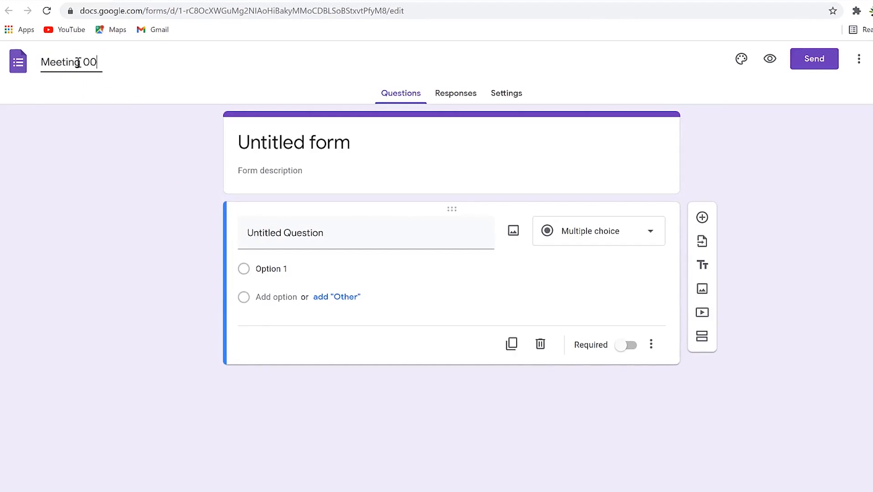
pyautogui.click(114, 193)
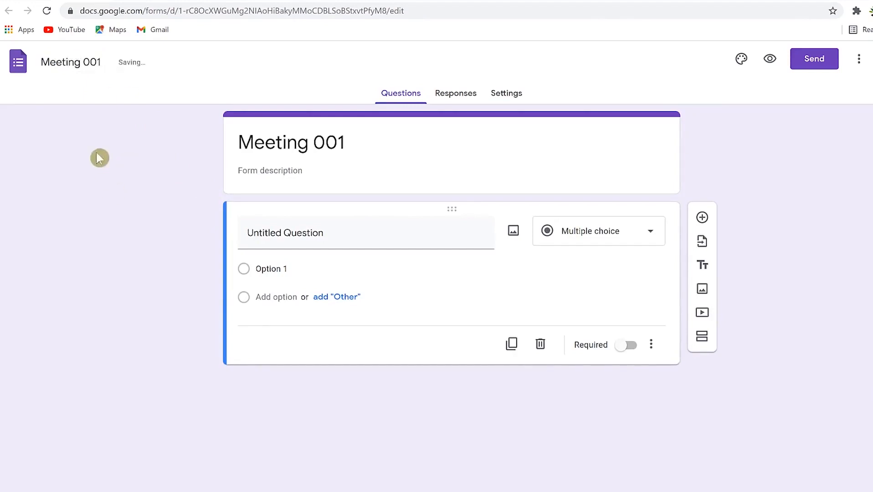
# Replace the form heading with 'Kinta Valley Toastmaster Club Meeting'.
pyautogui.click(302, 136)
pyautogui.tripleClick(303, 136)
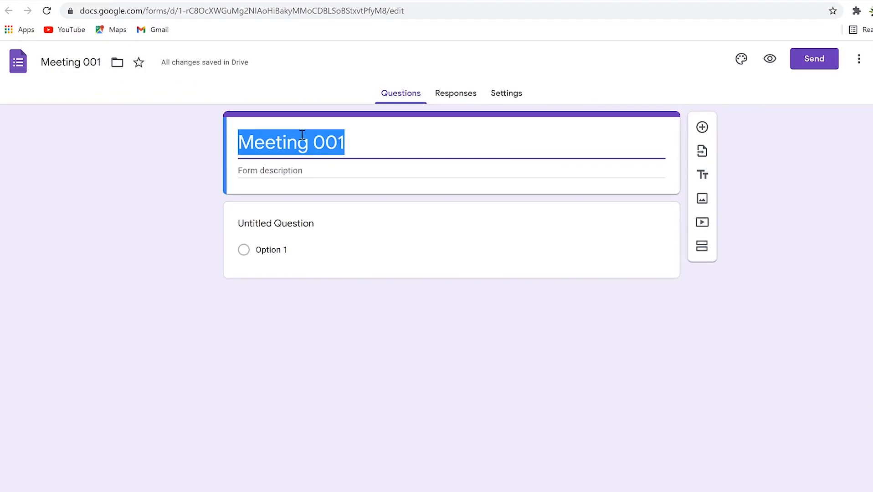
pyautogui.write('Kinta Valley Toastmaster Club Meeting')
pyautogui.click(163, 195)
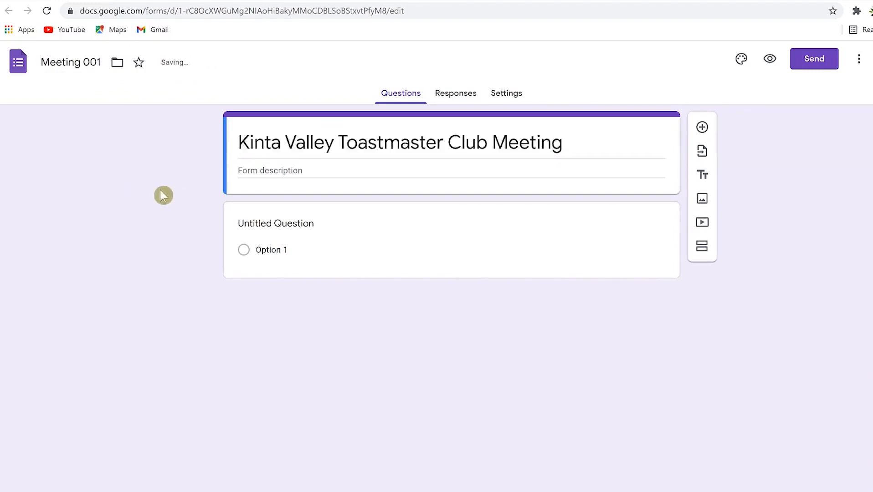
# Paste the welcome message with contact details, signed KVTC Excos 2020-2021, as the form description.
pyautogui.click(280, 171)
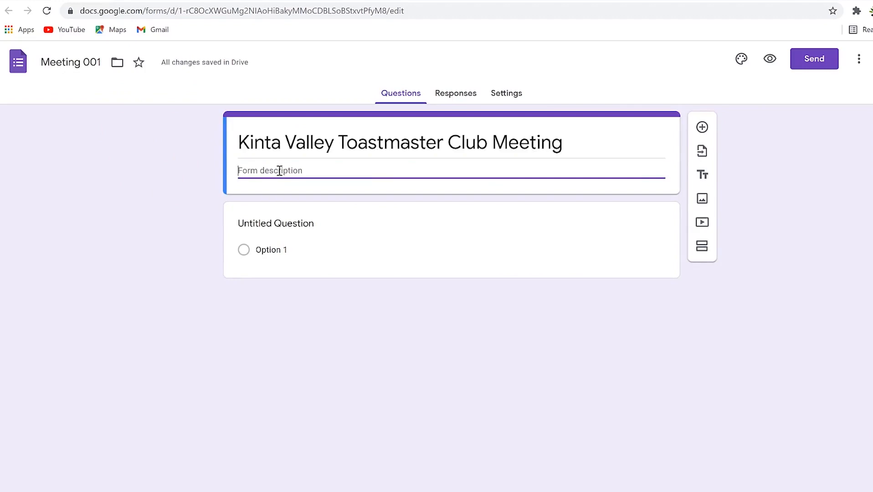
pyautogui.hotkey('ctrl', 'v')
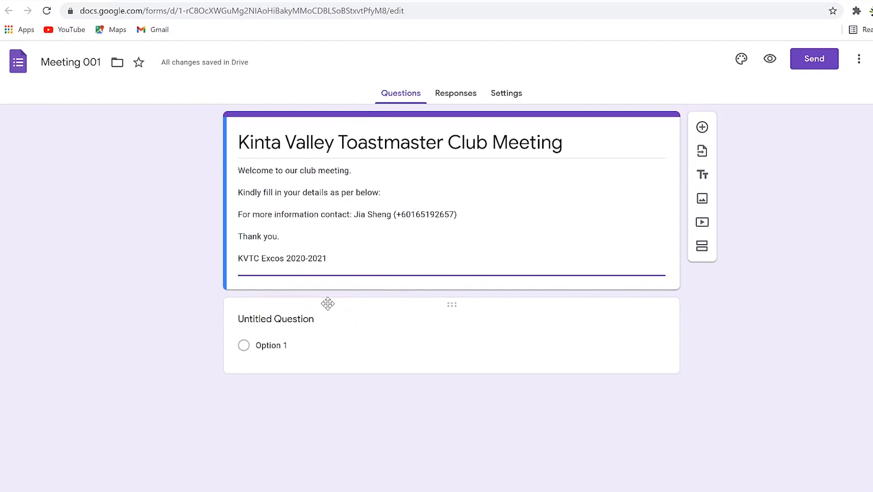
pyautogui.click(293, 316)
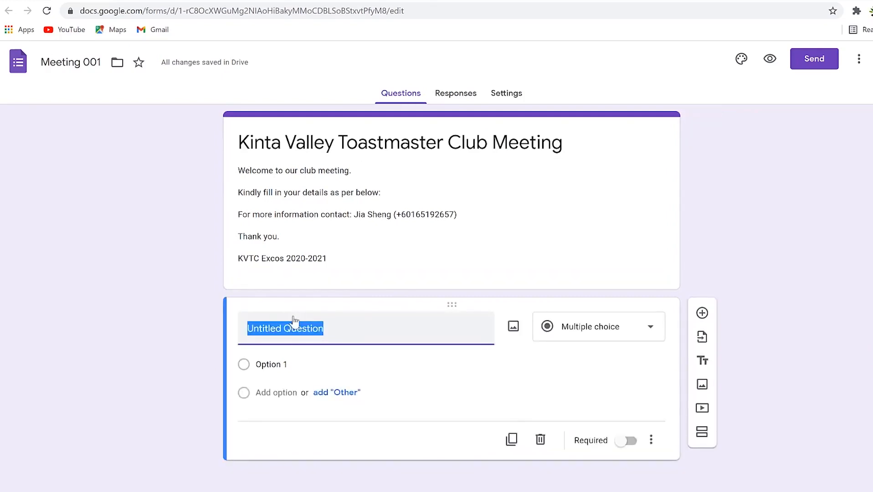
# Title the first question 'Full Name' and keep it as a Short answer type.
pyautogui.write('Full Name')
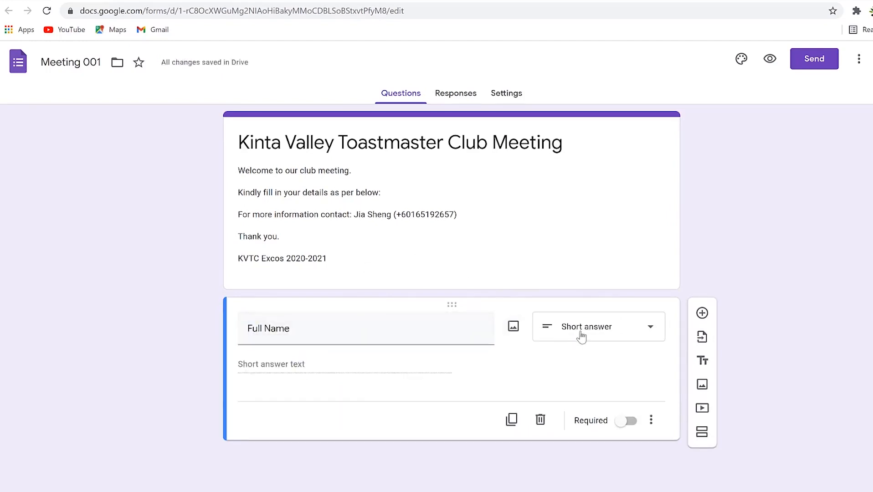
pyautogui.click(630, 328)
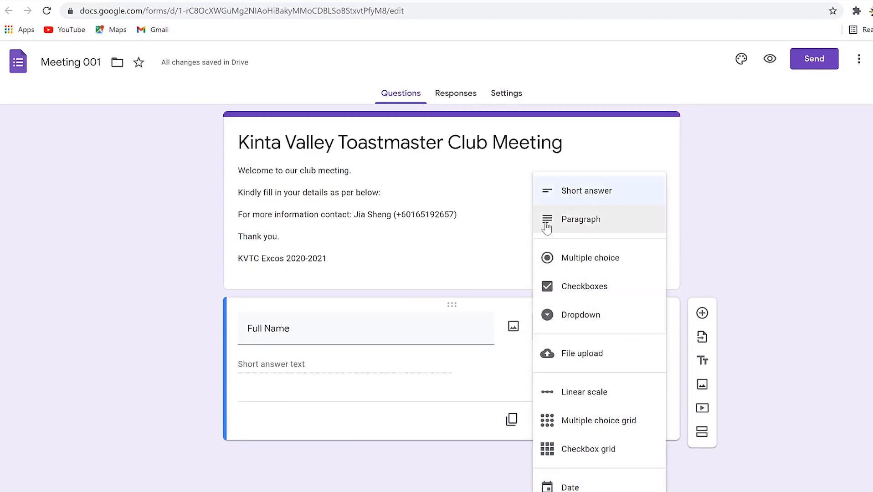
pyautogui.click(575, 193)
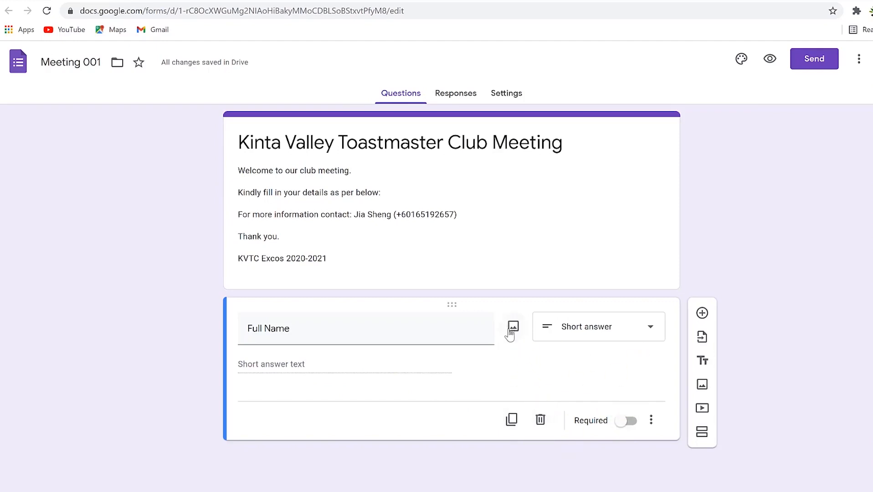
# Add a 'Phone number' short answer question below Full Name, followed by another new question.
pyautogui.click(709, 314)
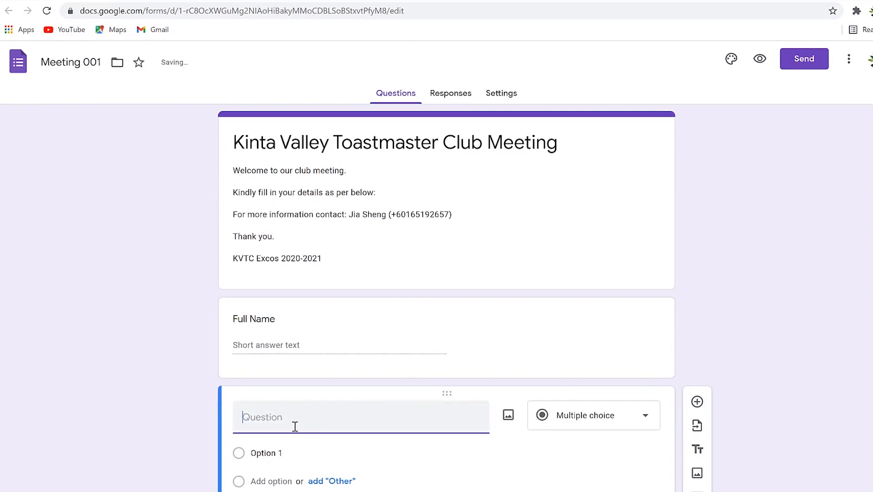
pyautogui.write('Phone number')
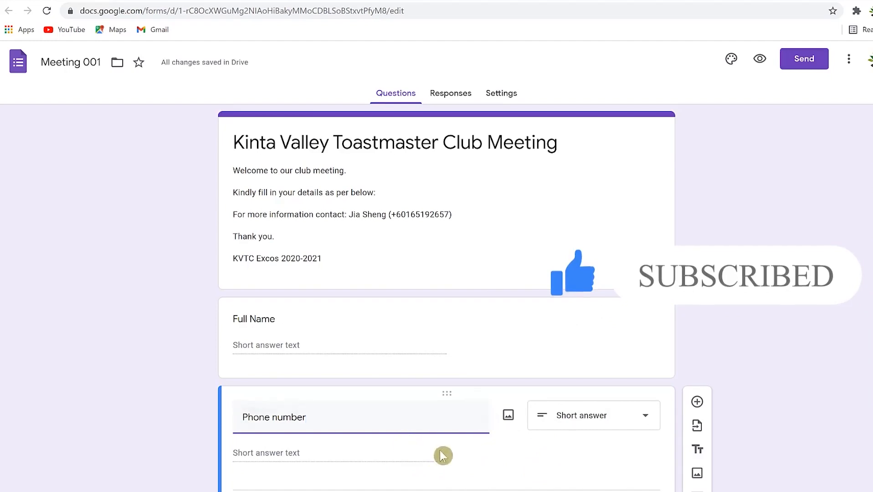
pyautogui.click(697, 401)
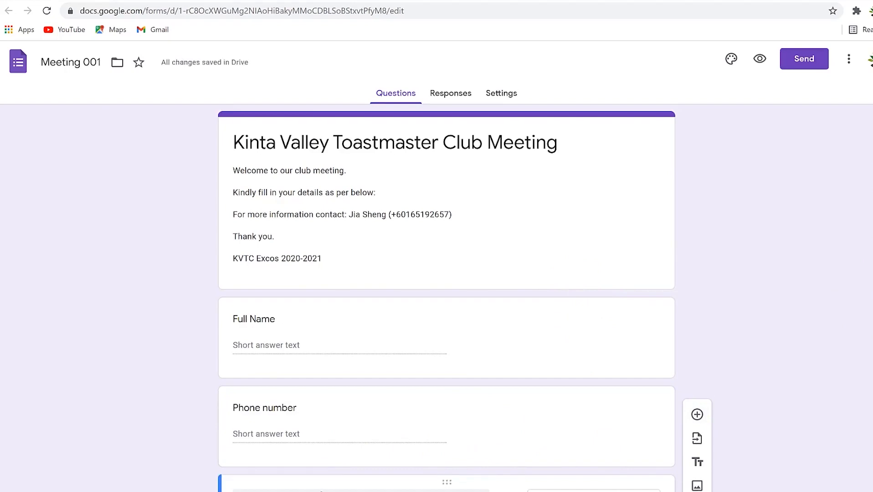
# Give the Academic background question the choices Engineering, Art and Education.
pyautogui.scroll(-3, 321, 488)
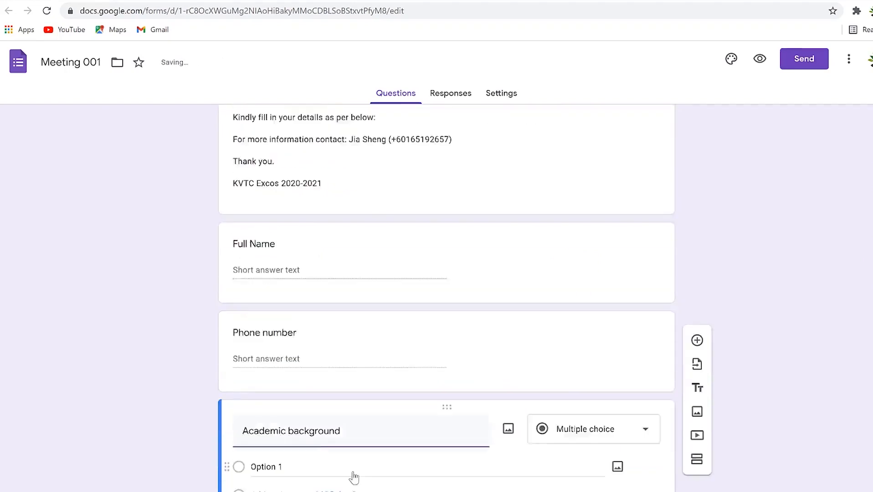
pyautogui.click(270, 414)
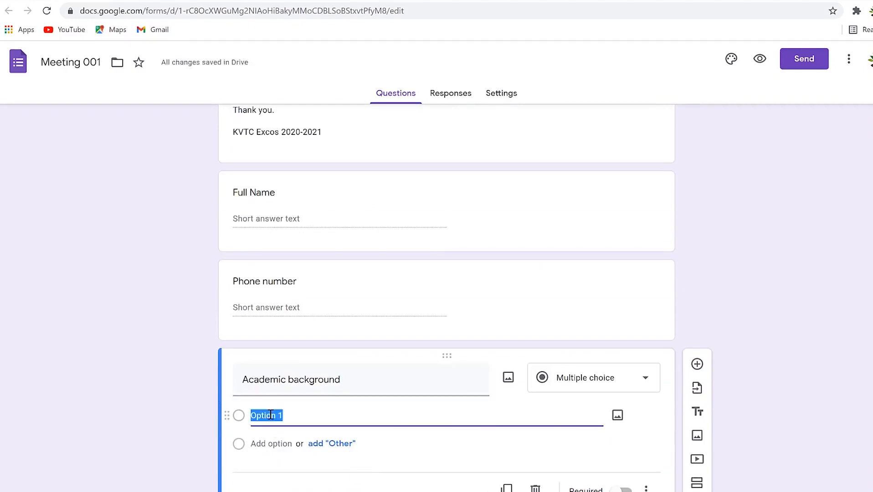
pyautogui.write('Engineering')
pyautogui.click(272, 438)
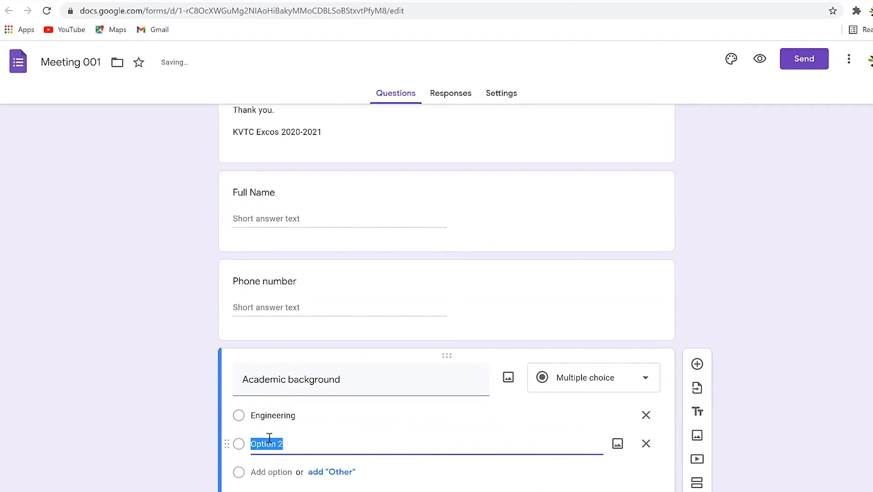
pyautogui.write('Art')
pyautogui.click(279, 472)
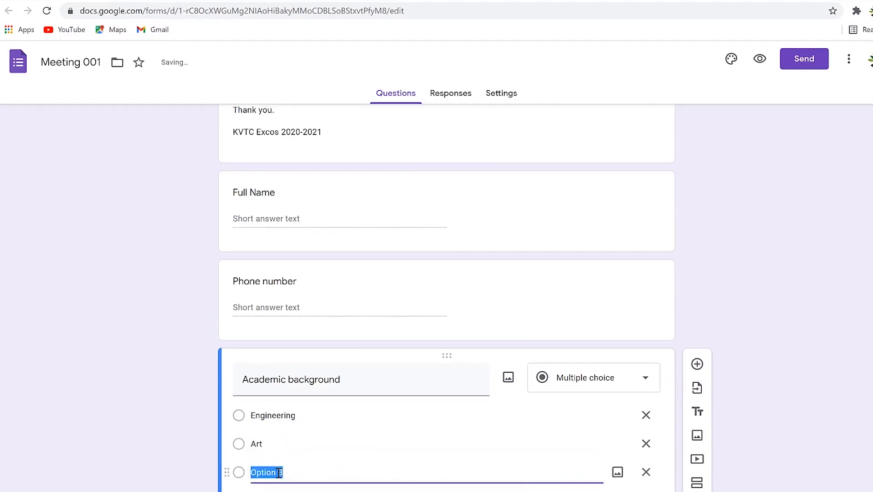
pyautogui.write('Educa')
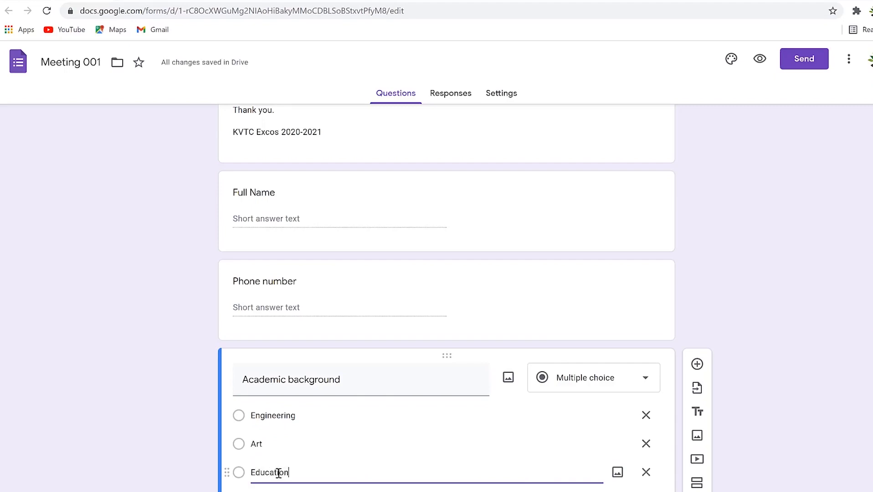
pyautogui.click(748, 404)
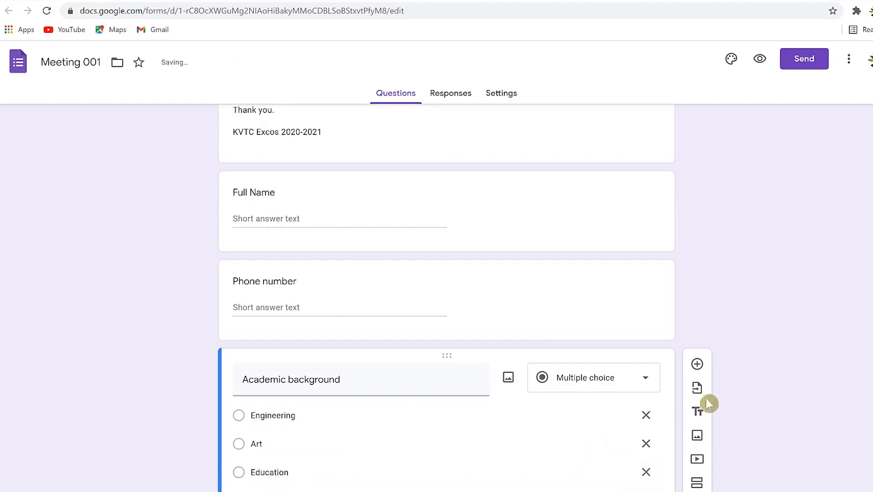
pyautogui.scroll(-1, 376, 355)
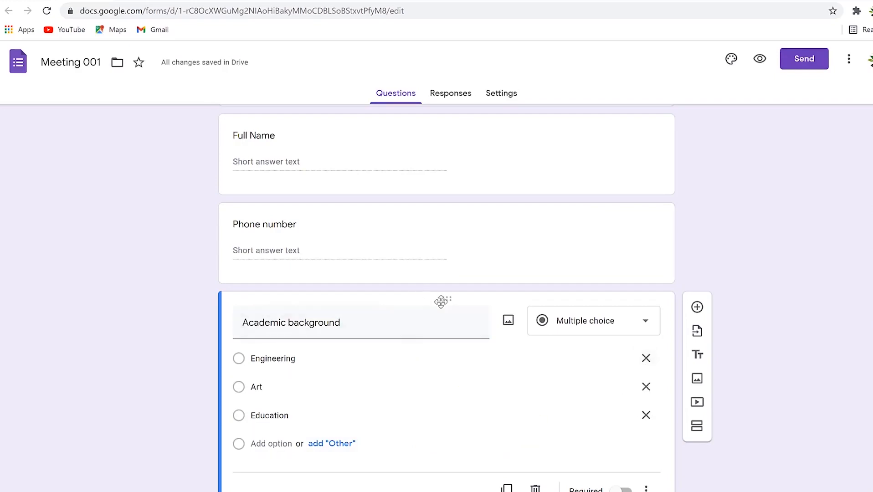
pyautogui.moveTo(447, 302); pyautogui.dragTo(468, 210)
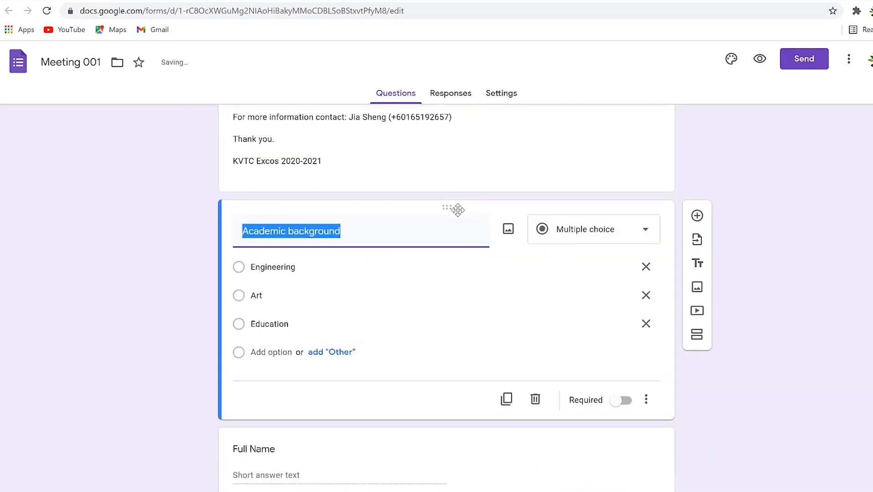
pyautogui.moveTo(447, 209); pyautogui.dragTo(424, 438)
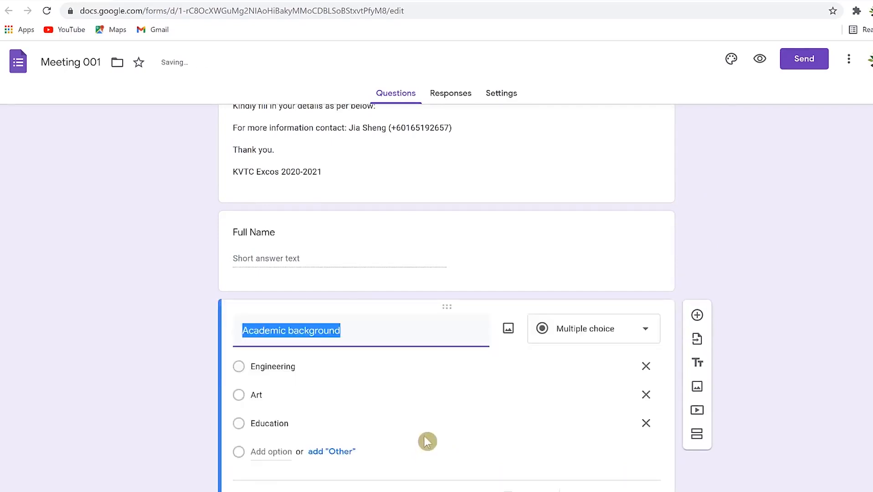
pyautogui.scroll(-1, 436, 343)
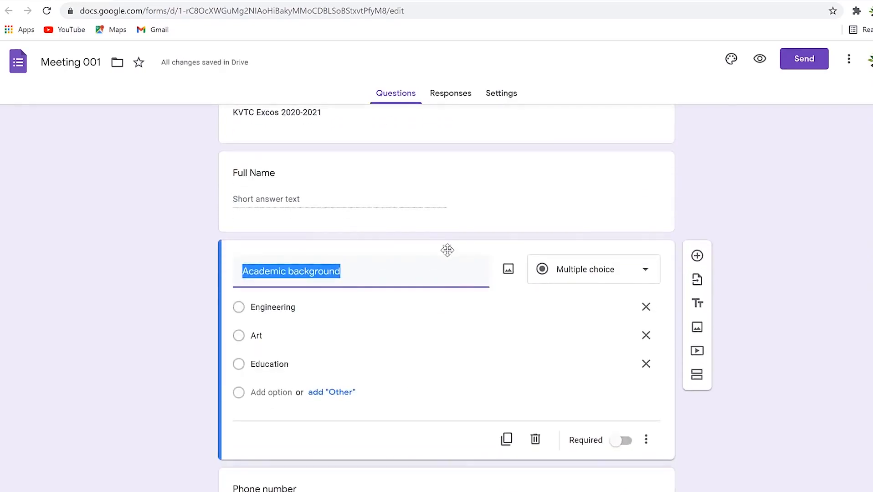
pyautogui.moveTo(447, 249); pyautogui.dragTo(435, 413)
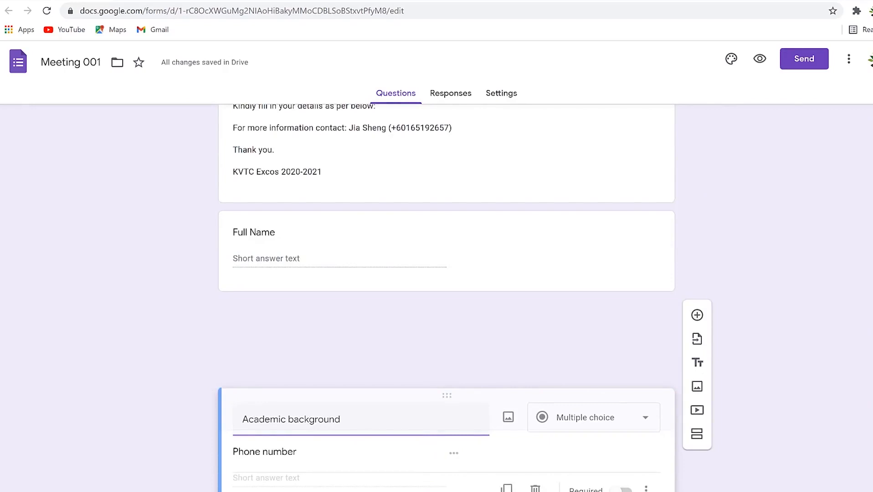
pyautogui.moveTo(435, 414); pyautogui.dragTo(438, 417)
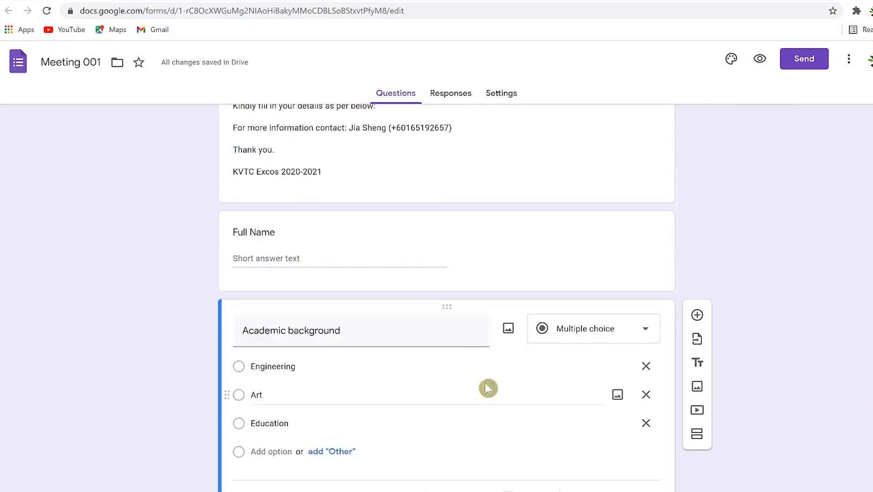
pyautogui.scroll(-2, 496, 385)
pyautogui.moveTo(451, 440); pyautogui.dragTo(406, 284)
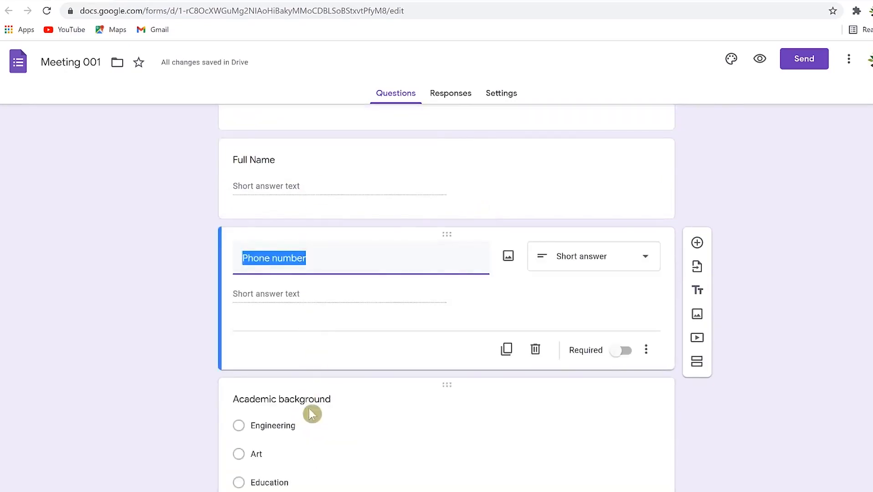
pyautogui.scroll(3, 324, 273)
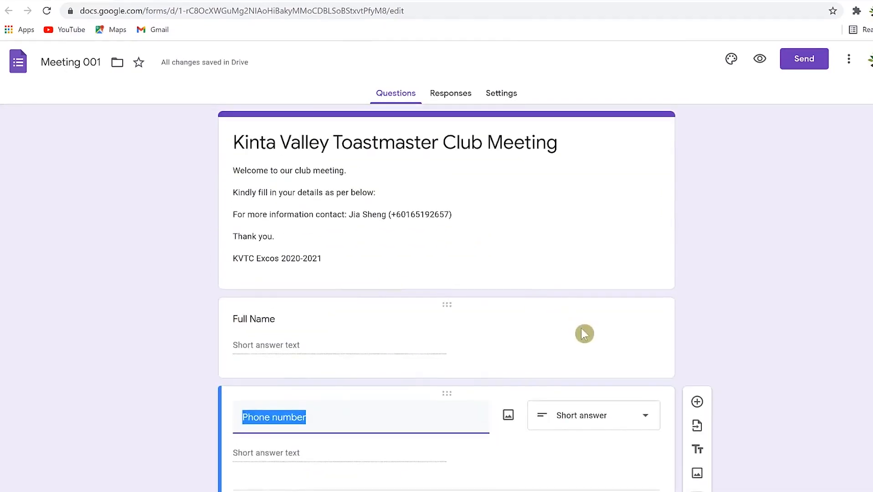
pyautogui.scroll(-3, 585, 334)
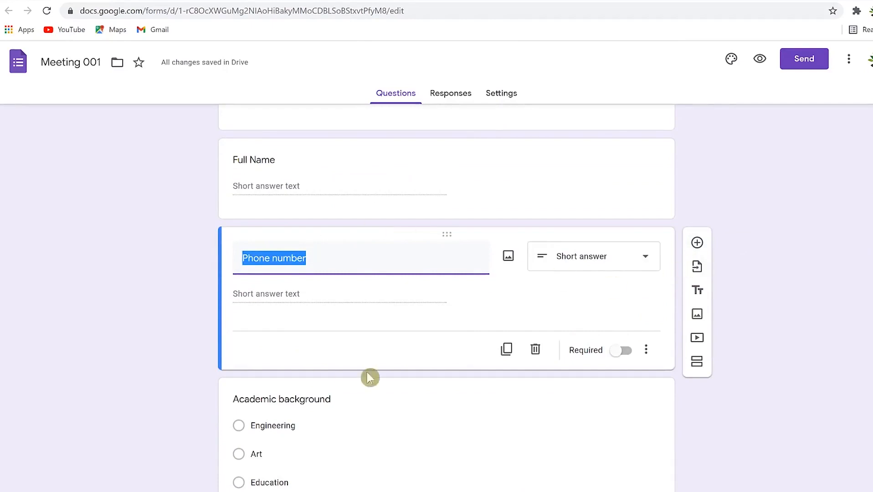
# Add a 'Personal information' title block below Academic background, described 'About yourself'.
pyautogui.click(697, 292)
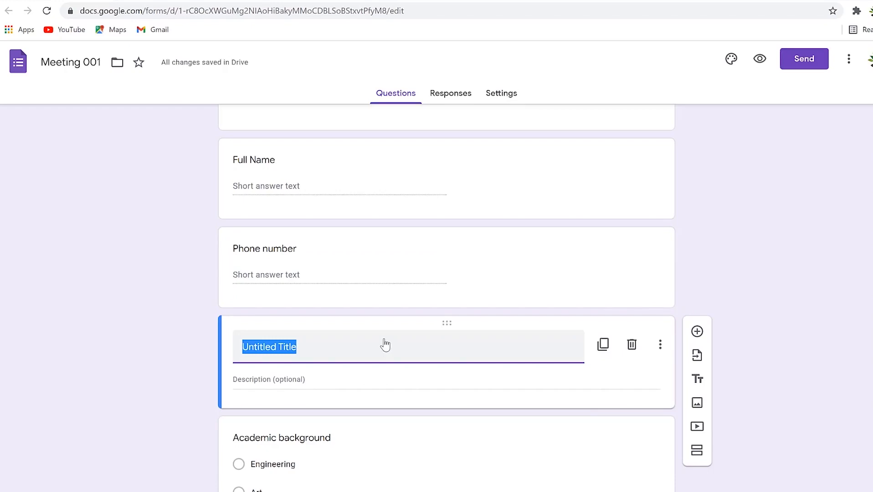
pyautogui.write('Personal information')
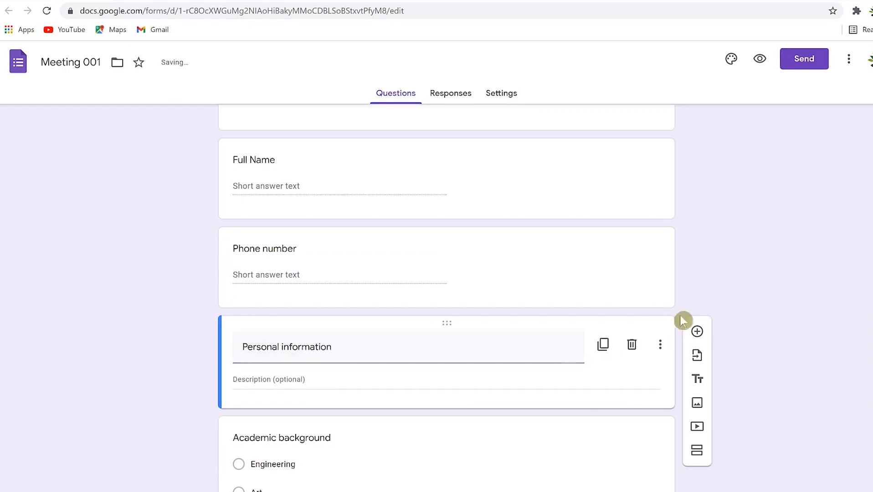
pyautogui.click(305, 382)
pyautogui.moveTo(447, 323); pyautogui.dragTo(448, 464)
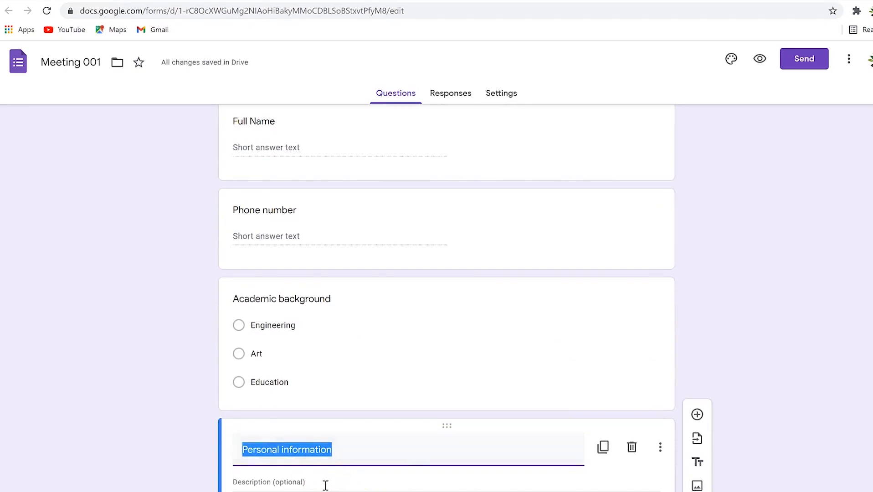
pyautogui.click(319, 484)
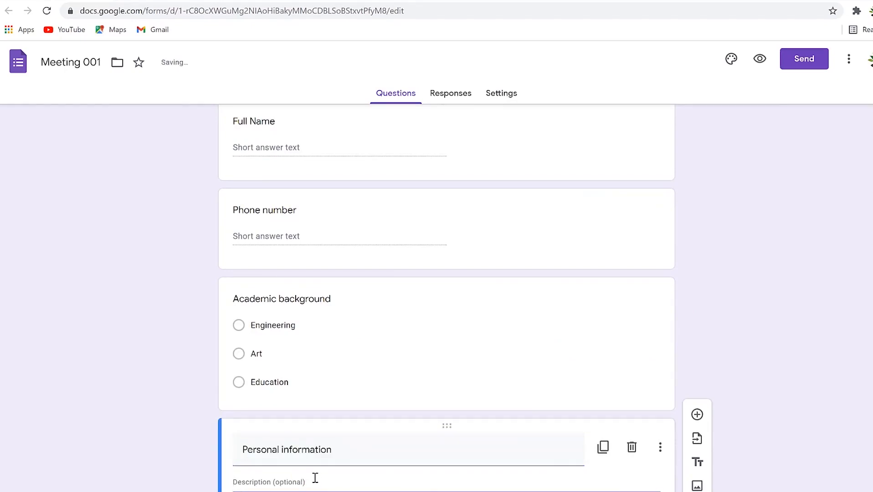
pyautogui.write('About yourself')
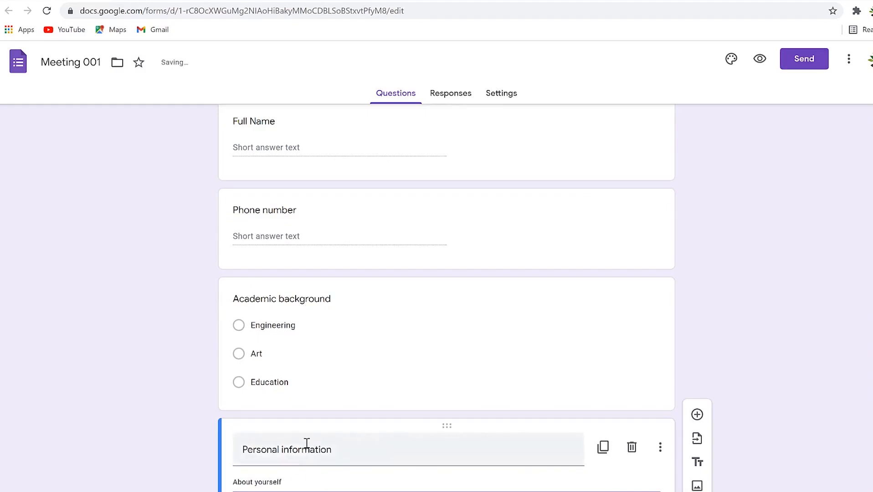
# Add a multiple choice question titled 'Number of children'.
pyautogui.click(698, 414)
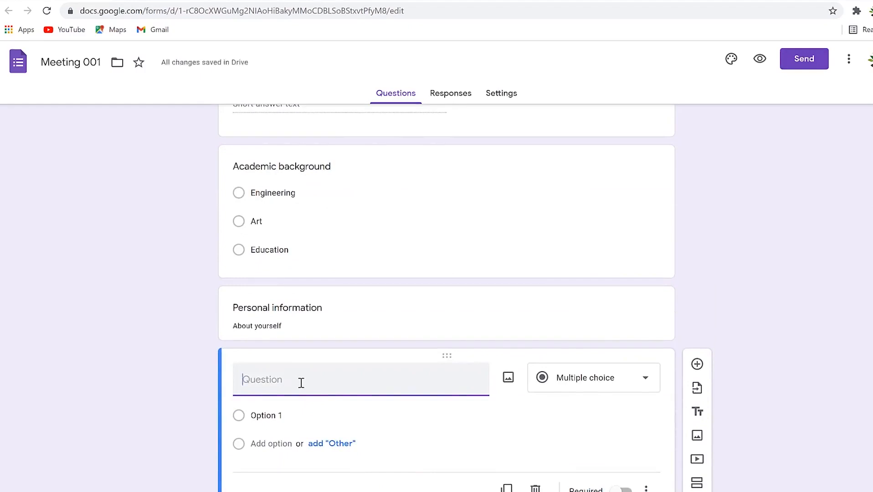
pyautogui.write('Number of children')
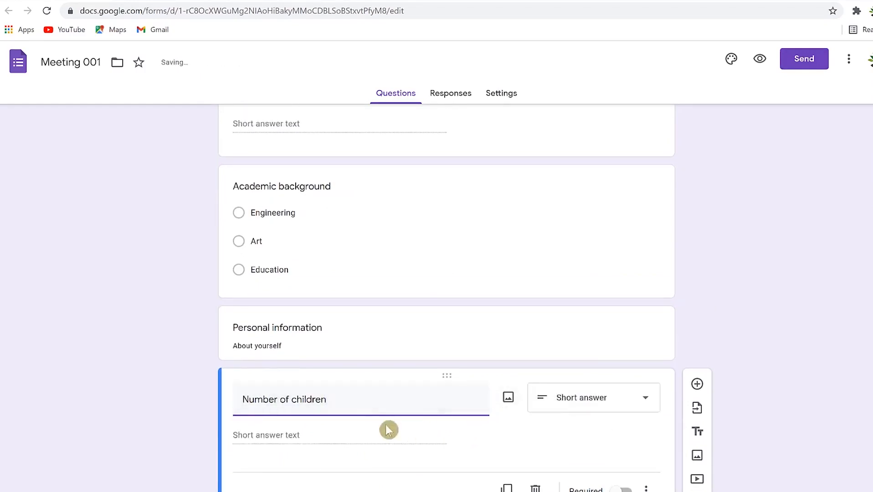
pyautogui.click(617, 398)
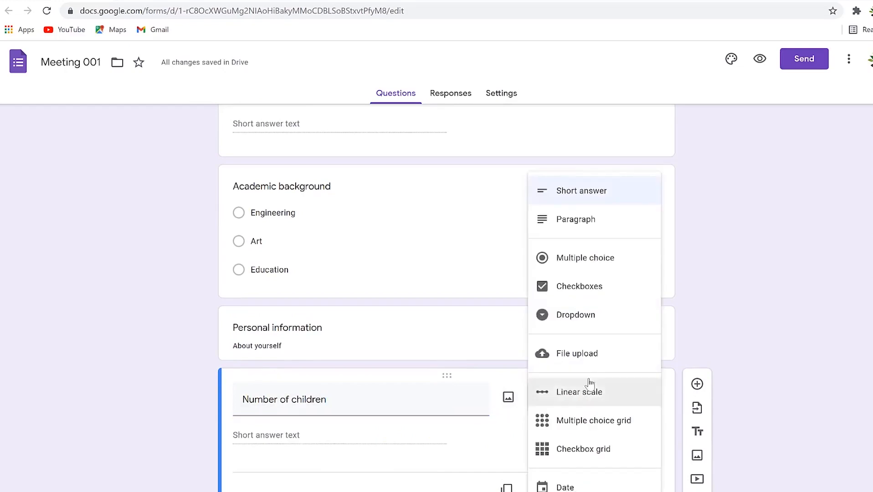
pyautogui.click(581, 258)
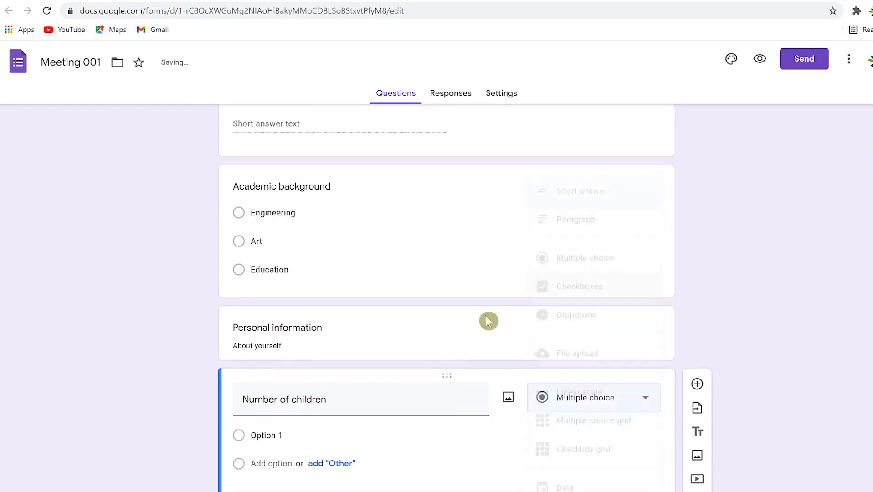
# Give Number of children the answer options 2, 3 and 5.
pyautogui.click(271, 436)
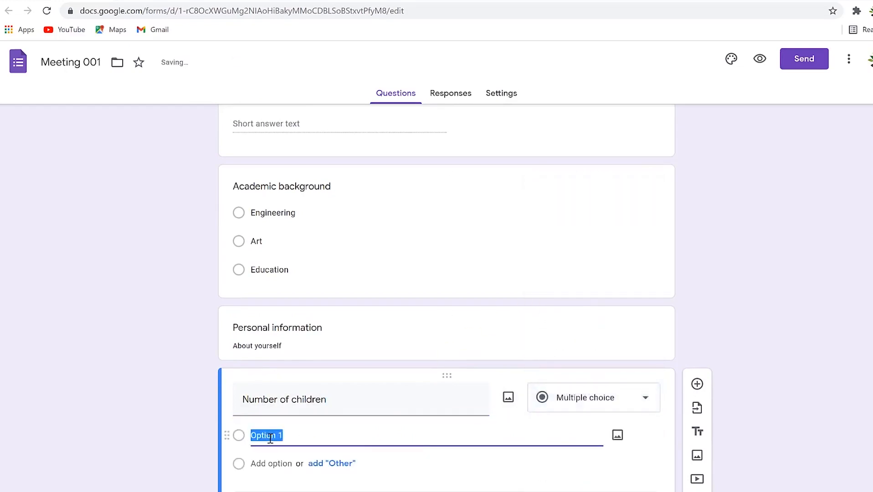
pyautogui.write('2')
pyautogui.click(272, 477)
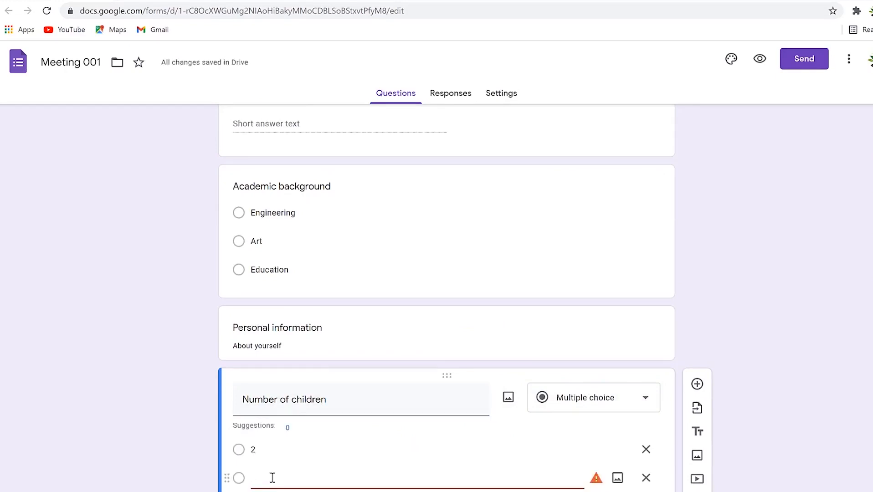
pyautogui.write('3')
pyautogui.press('Return')
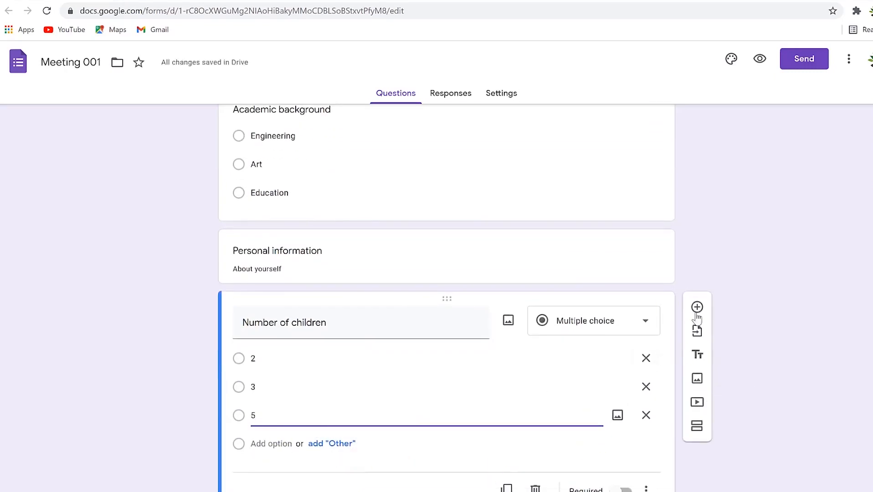
pyautogui.click(772, 268)
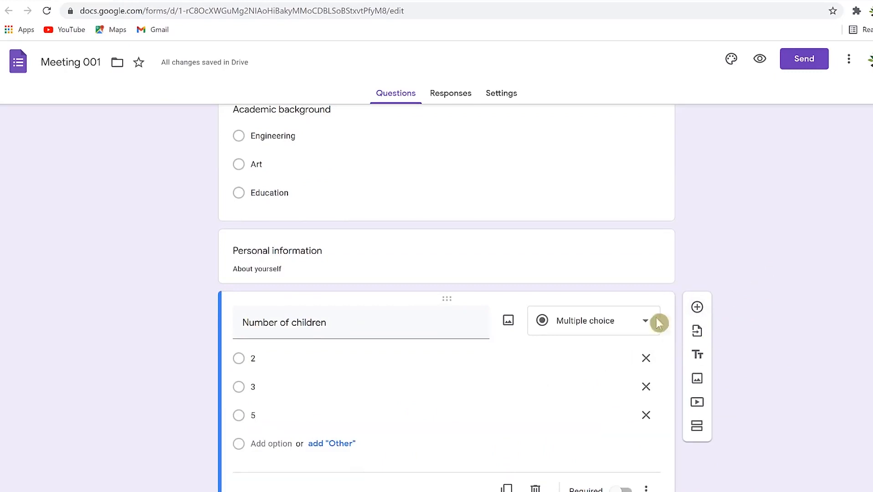
pyautogui.click(690, 314)
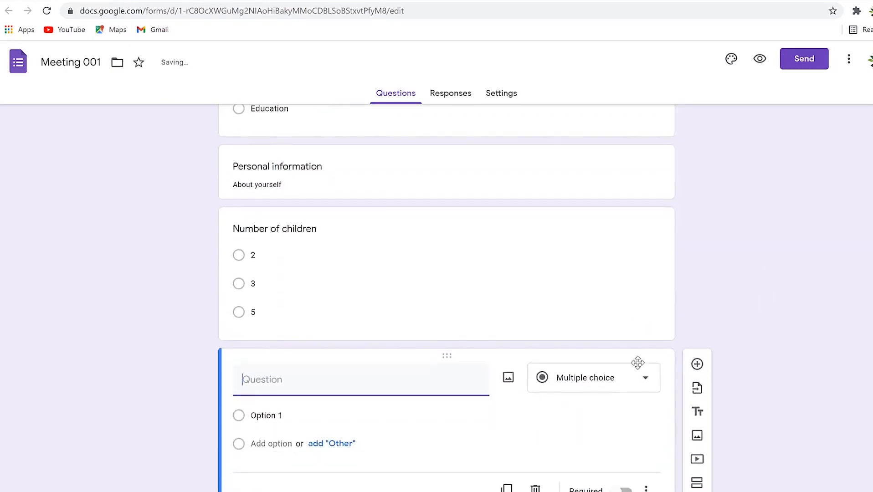
# Make the new question 'Why this club?' a required Paragraph answer.
pyautogui.click(644, 381)
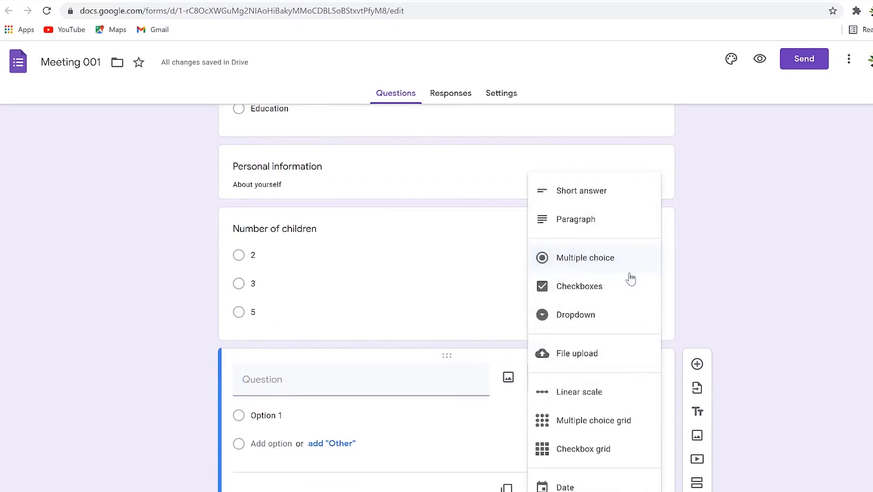
pyautogui.click(420, 417)
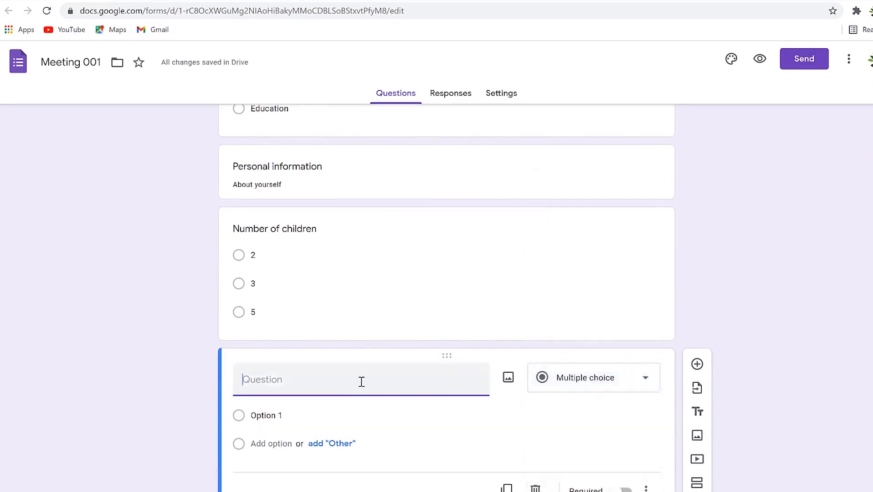
pyautogui.write('Why this club?')
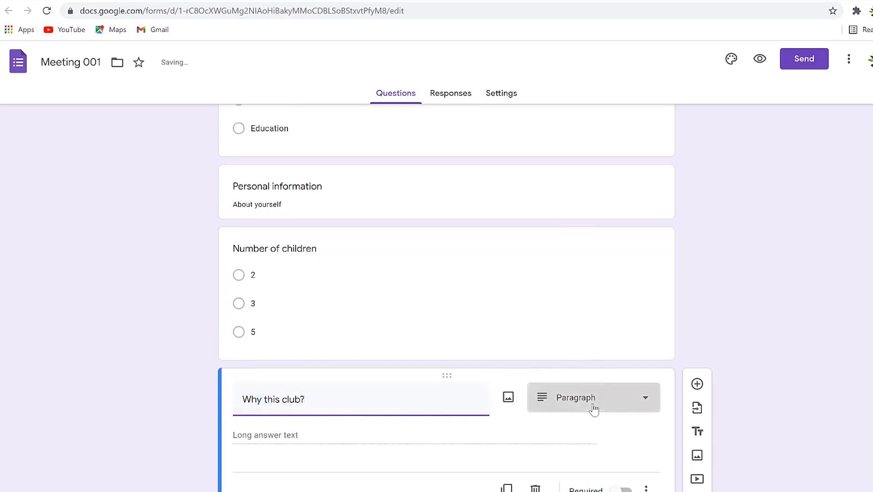
pyautogui.click(594, 408)
pyautogui.click(568, 220)
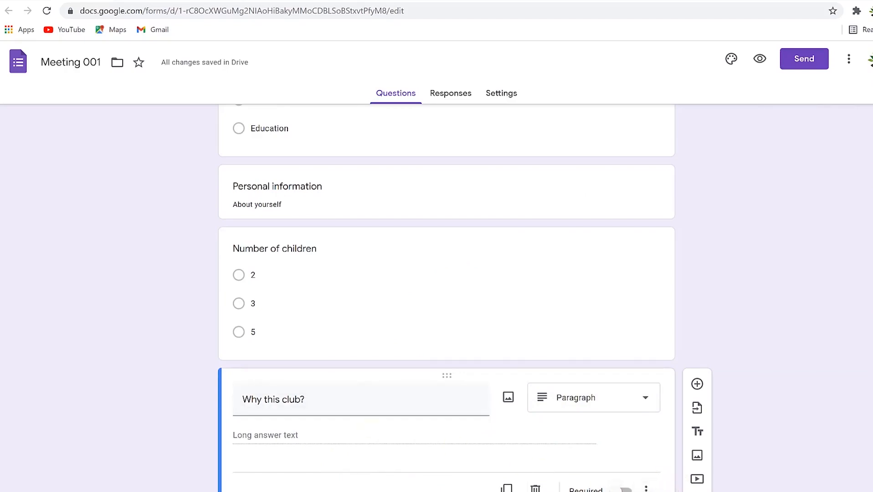
pyautogui.click(617, 490)
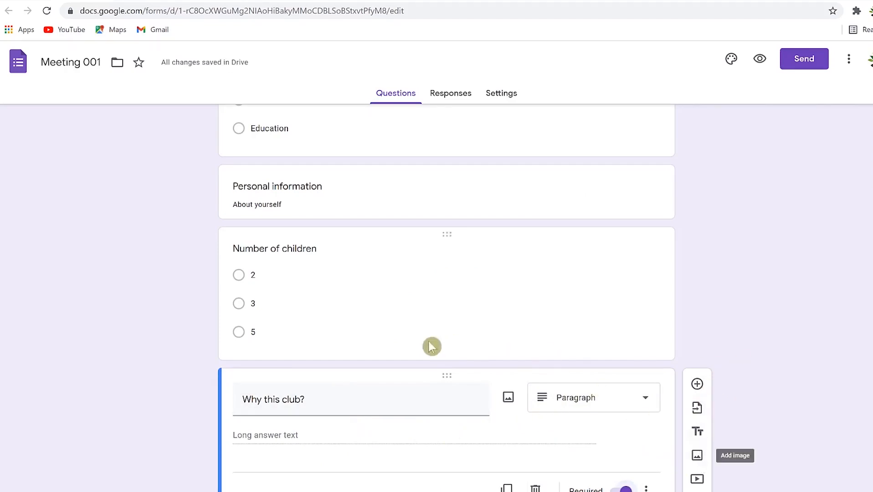
# Open Insert image, check Google Image Search, then browse for a file under Upload.
pyautogui.click(697, 456)
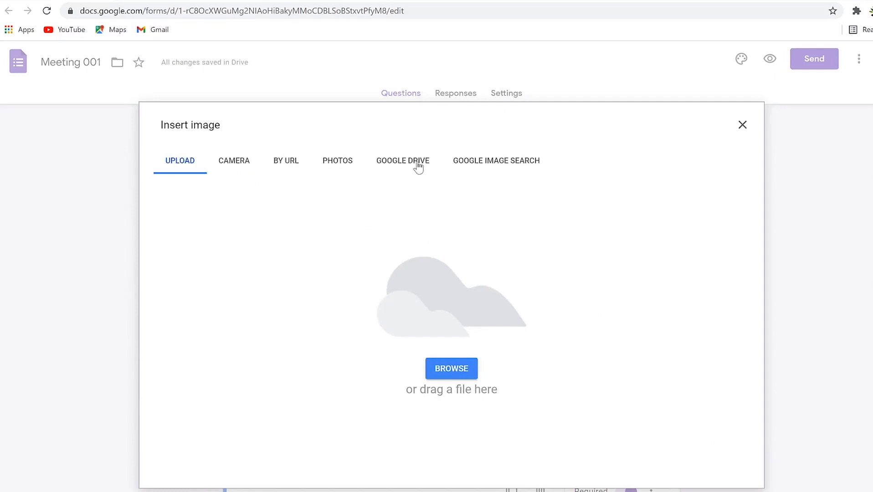
pyautogui.click(489, 165)
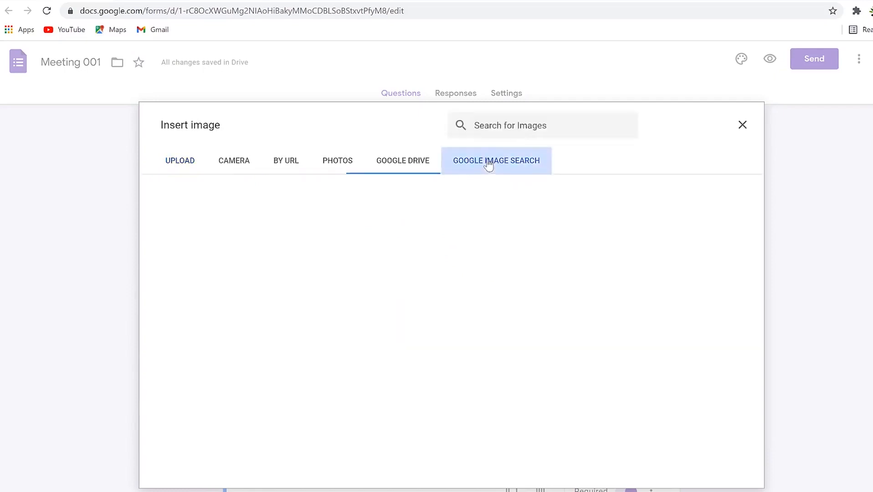
pyautogui.click(176, 157)
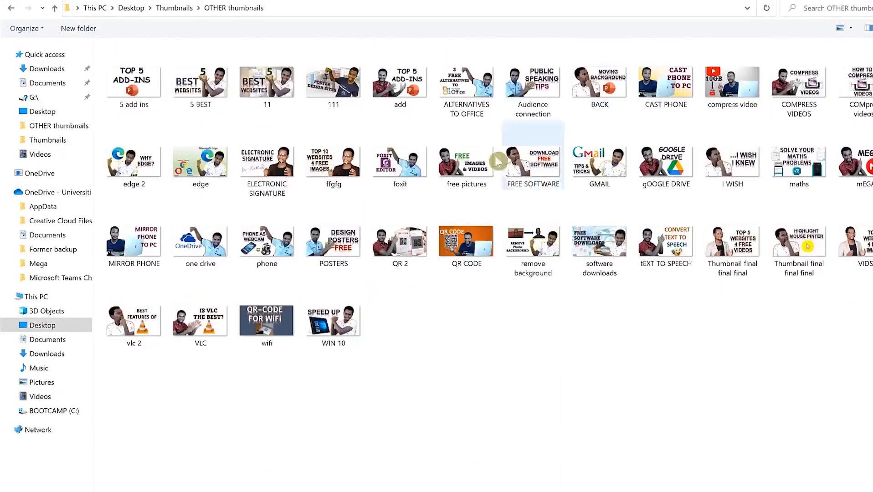
# Choose the foxit image file to upload into the form.
pyautogui.click(397, 168)
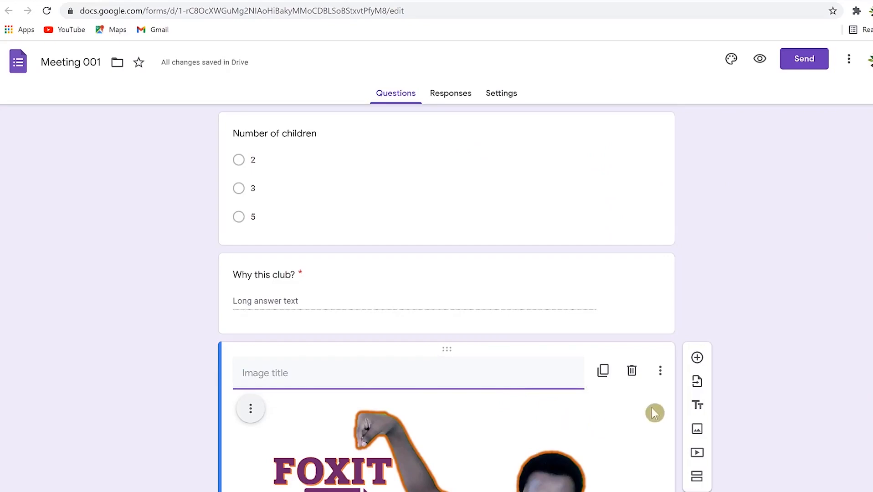
# Scroll through the form to confirm the Foxit PDF Editor image sits below Why this club?
pyautogui.scroll(-3, 604, 439)
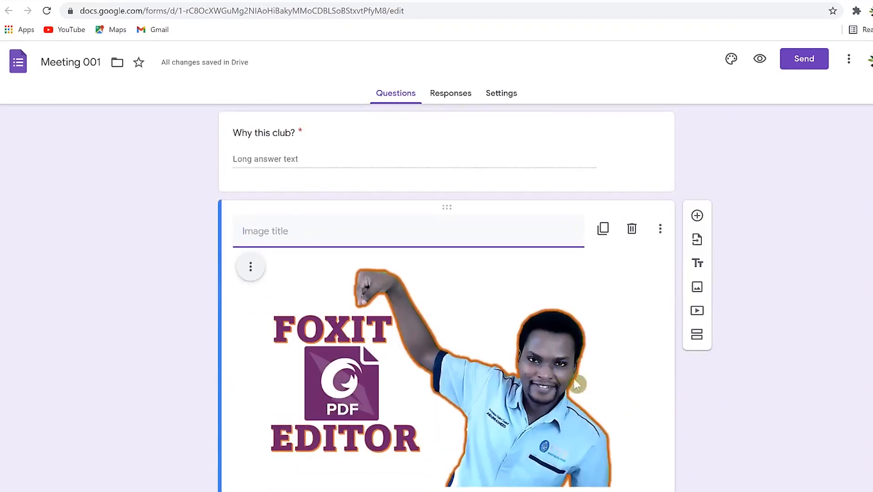
pyautogui.scroll(5, 611, 409)
pyautogui.scroll(3, 490, 301)
pyautogui.scroll(-8, 480, 324)
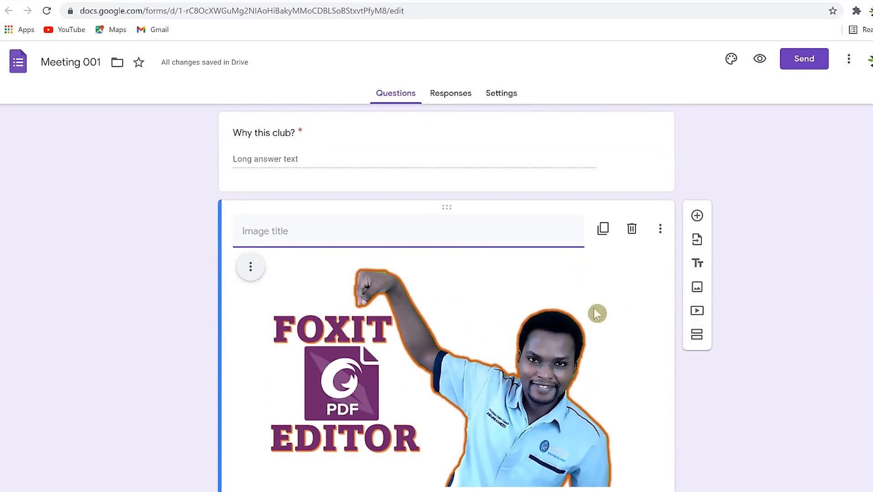
pyautogui.scroll(15, 536, 340)
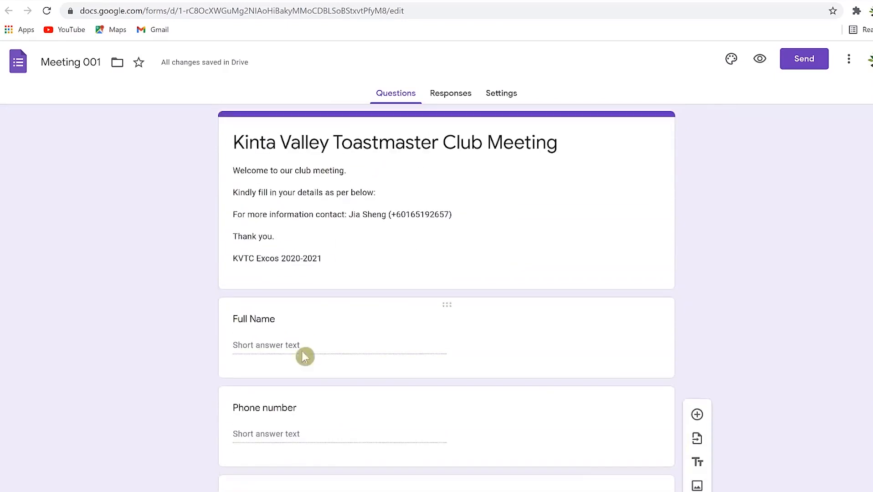
pyautogui.scroll(-15, 302, 353)
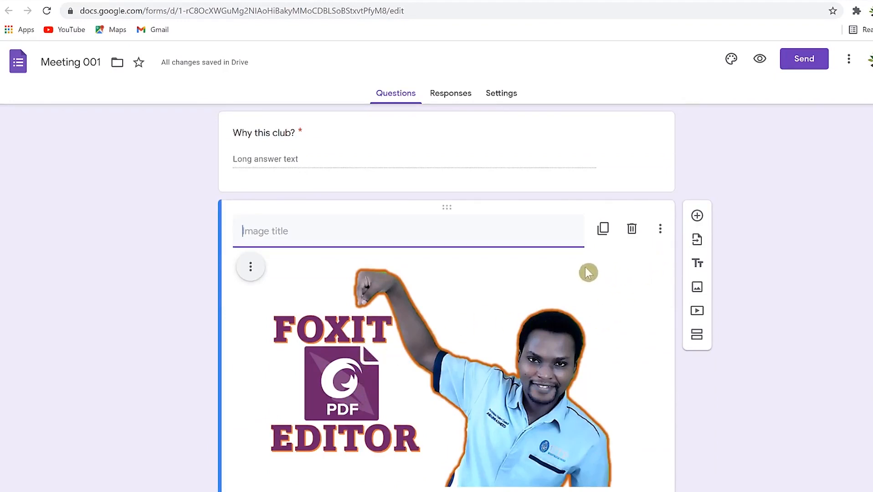
pyautogui.scroll(5, 339, 361)
pyautogui.scroll(-5, 341, 347)
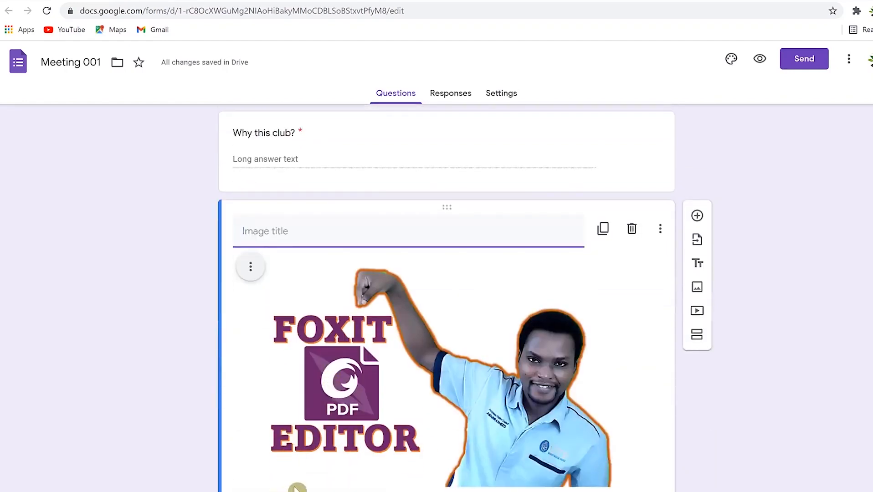
# Add a section 'Your motivation' with description 'To what end are you attending our meeting?'.
pyautogui.click(697, 336)
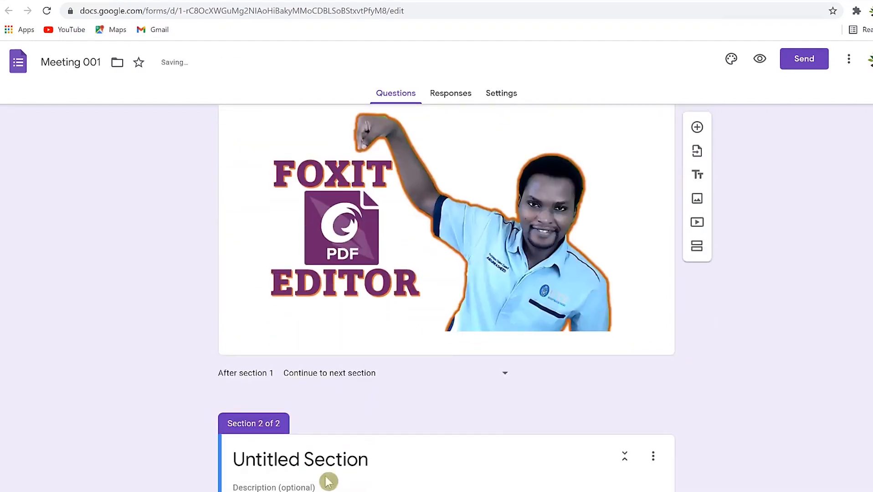
pyautogui.tripleClick(325, 458)
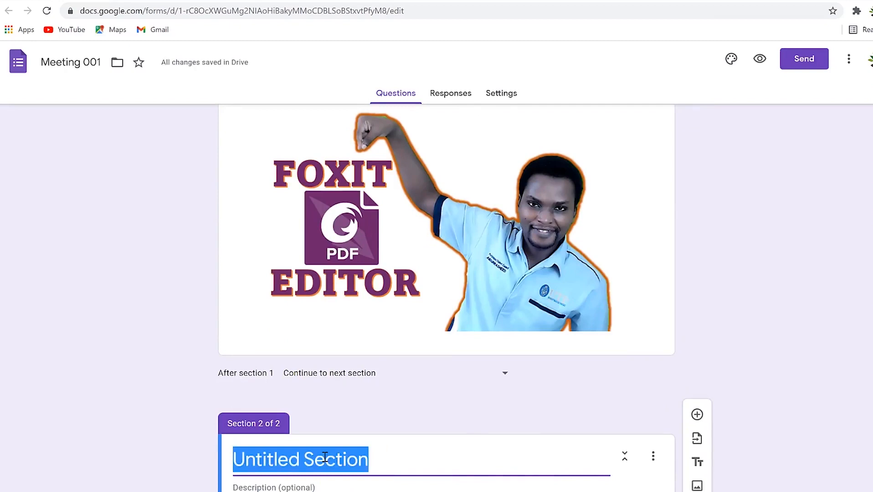
pyautogui.write('Your motivation')
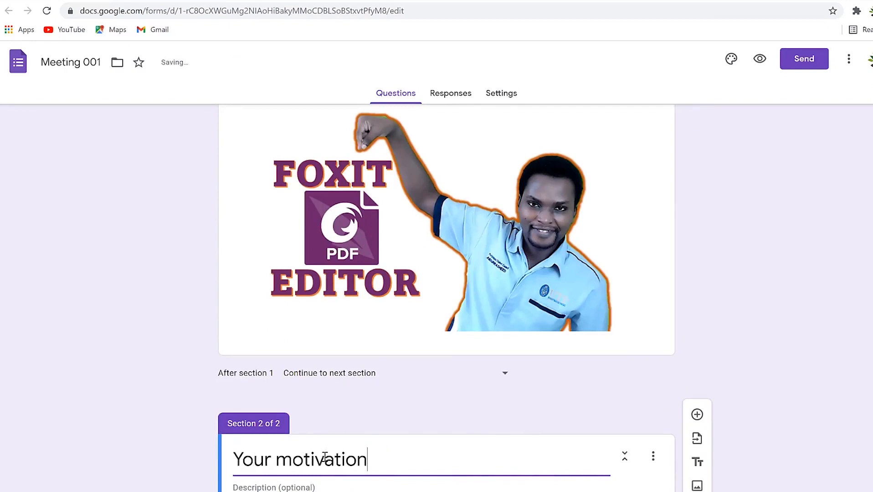
pyautogui.click(363, 490)
pyautogui.write('To ')
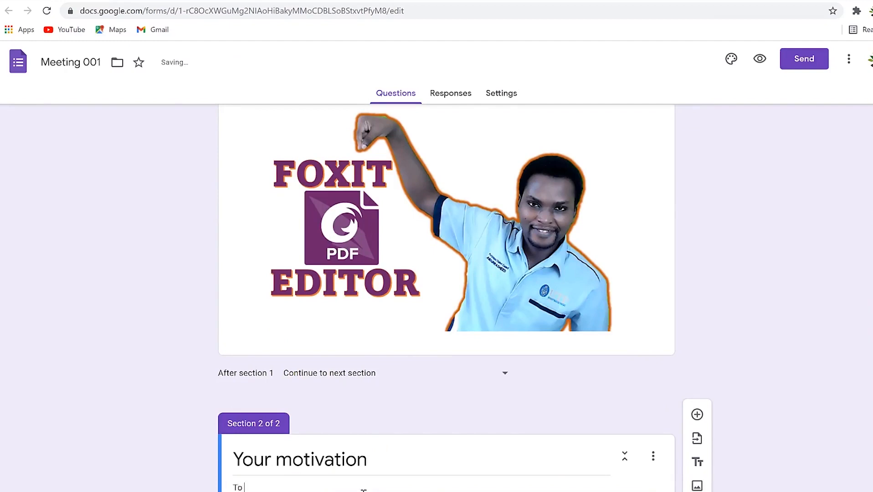
pyautogui.write('what end are you attending our meeting?')
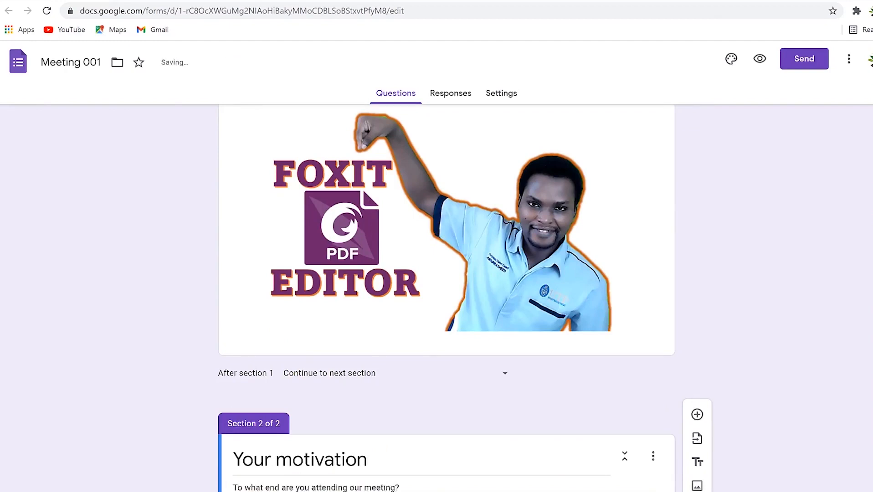
# Add the question 'Tell us about your experience' to the new section.
pyautogui.click(698, 416)
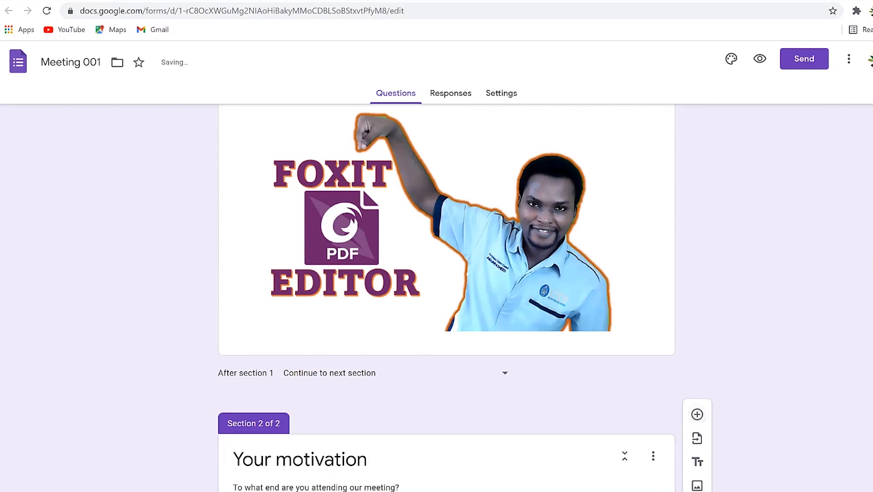
pyautogui.write('Tell us about your exper')
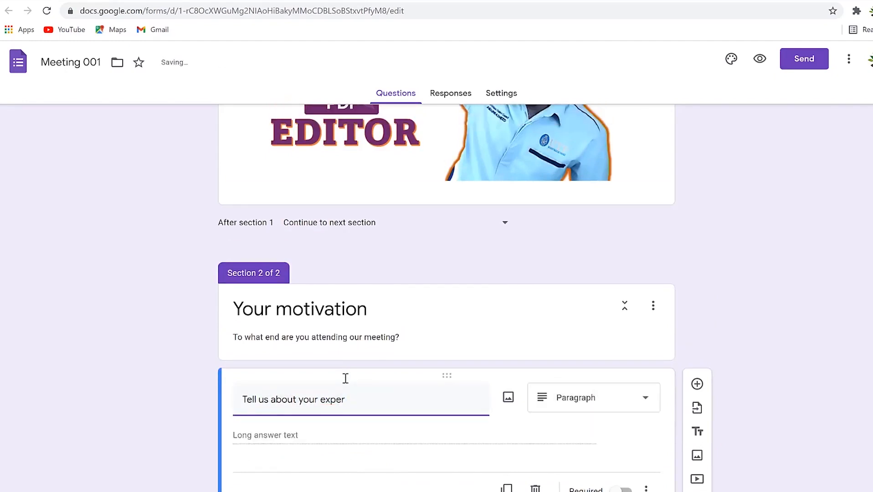
pyautogui.write('ience')
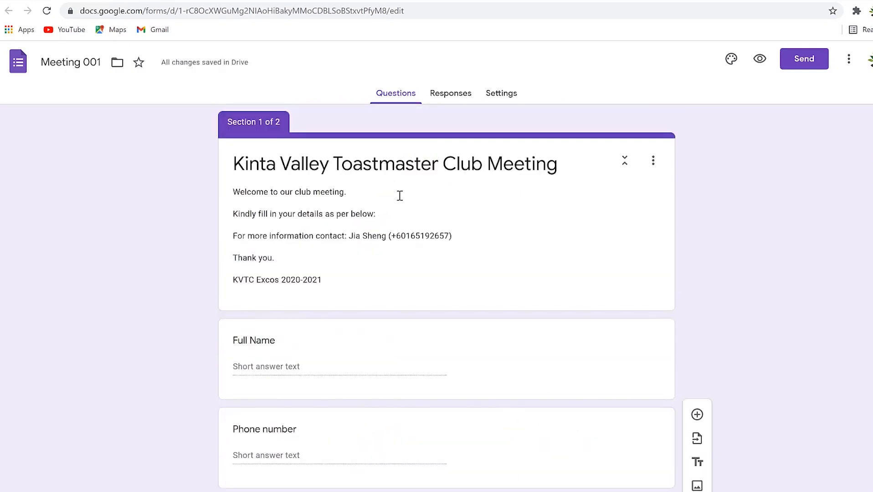
# Check the Responses tab for submissions, then switch to the Settings tab.
pyautogui.click(444, 99)
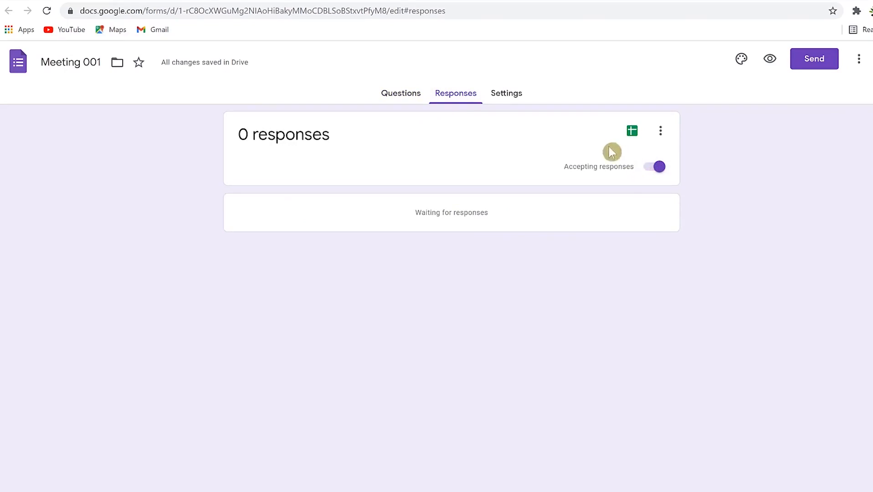
pyautogui.click(508, 94)
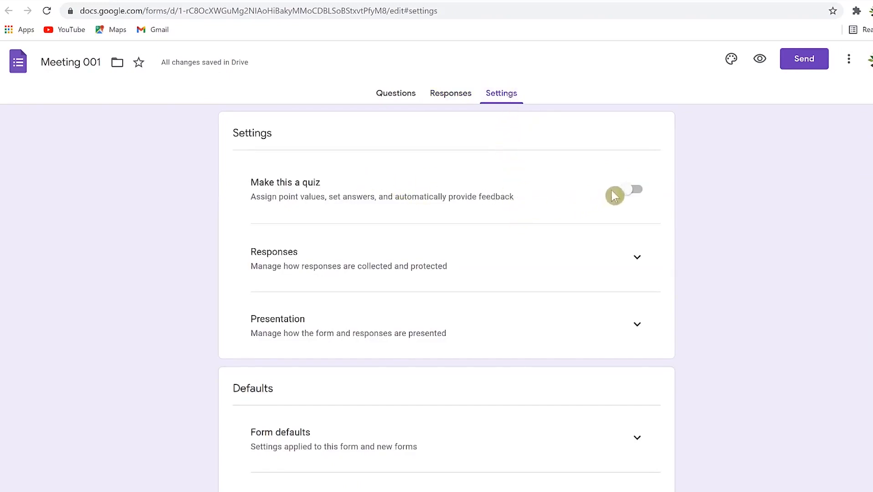
# Turn on Limit to 1 response in the Responses settings.
pyautogui.click(638, 260)
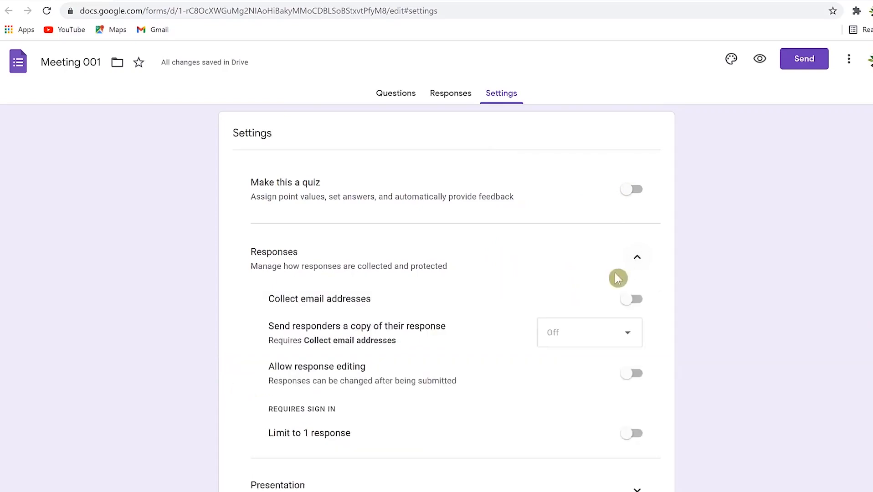
pyautogui.click(629, 435)
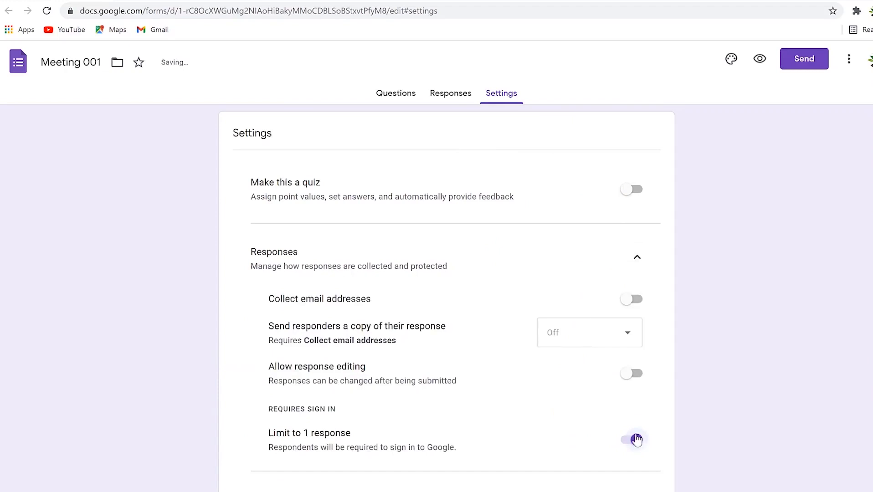
pyautogui.scroll(-4, 551, 361)
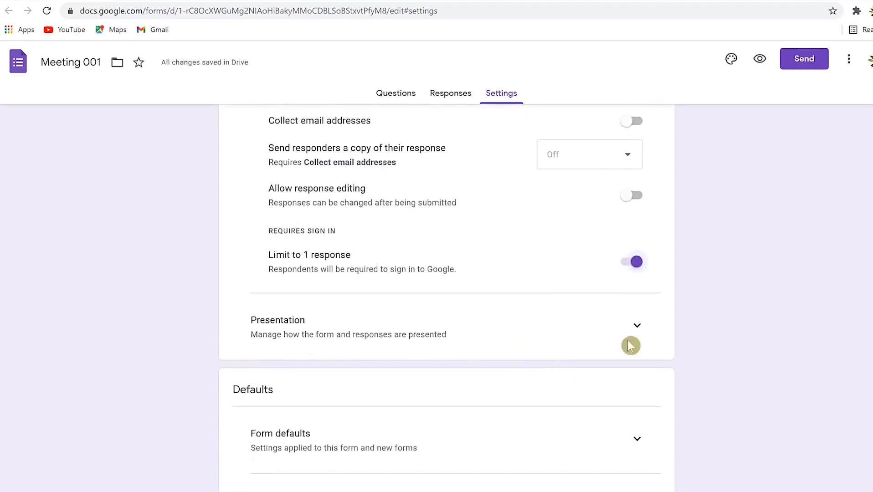
# Expand the Presentation settings and review its options.
pyautogui.click(636, 327)
pyautogui.scroll(-2, 622, 347)
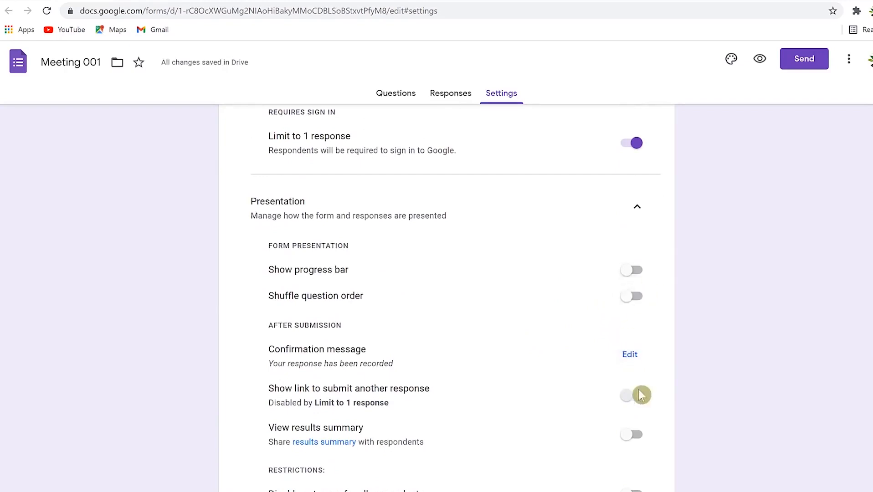
pyautogui.scroll(-4, 630, 421)
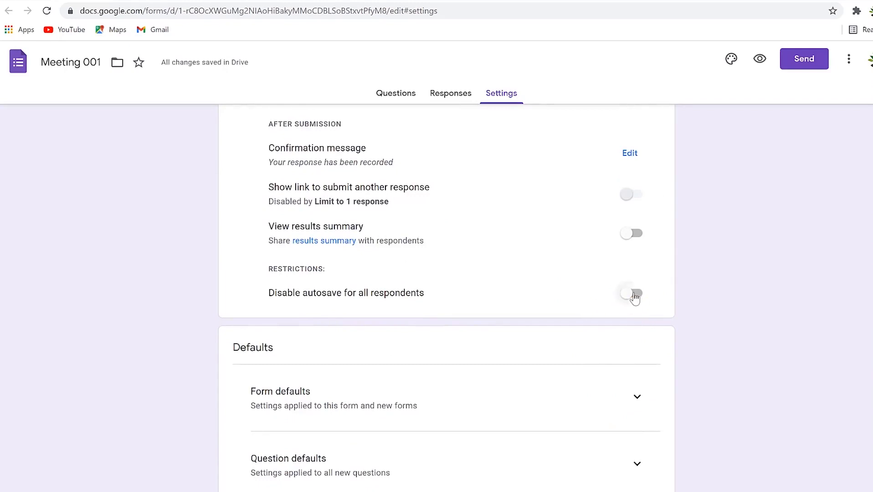
pyautogui.scroll(6, 635, 297)
pyautogui.scroll(-6, 591, 365)
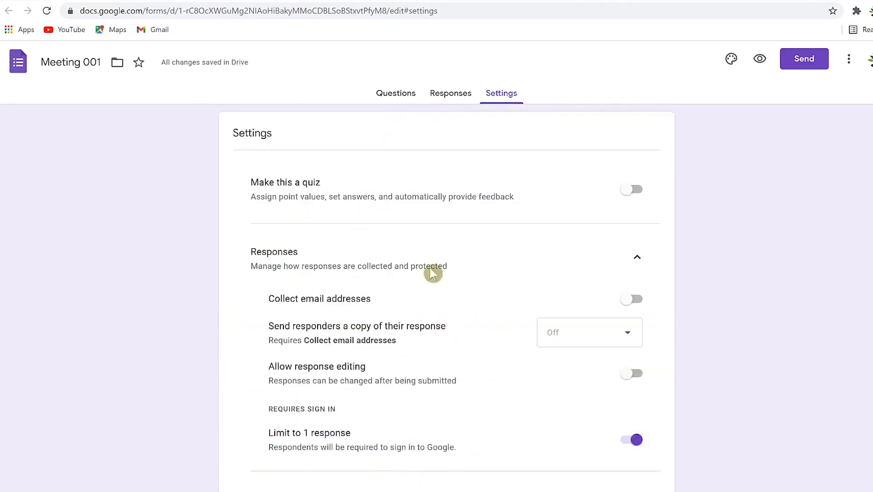
pyautogui.scroll(-6, 429, 260)
pyautogui.scroll(-5, 396, 360)
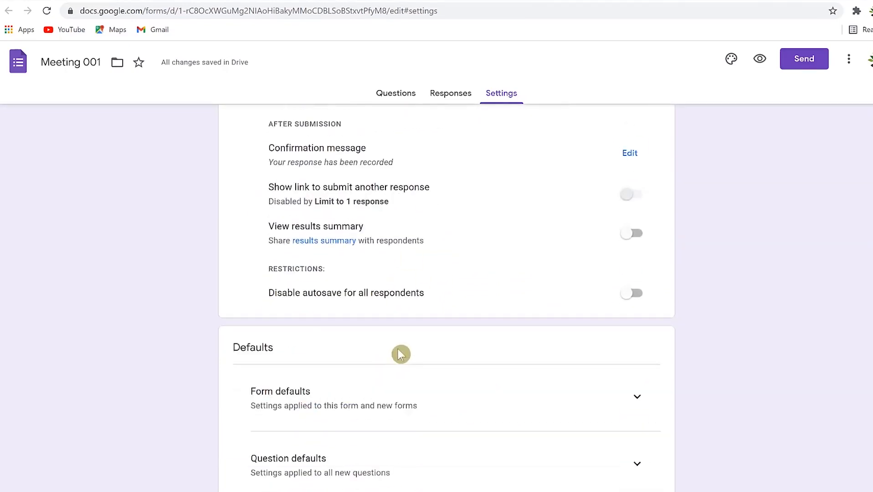
pyautogui.scroll(8, 435, 277)
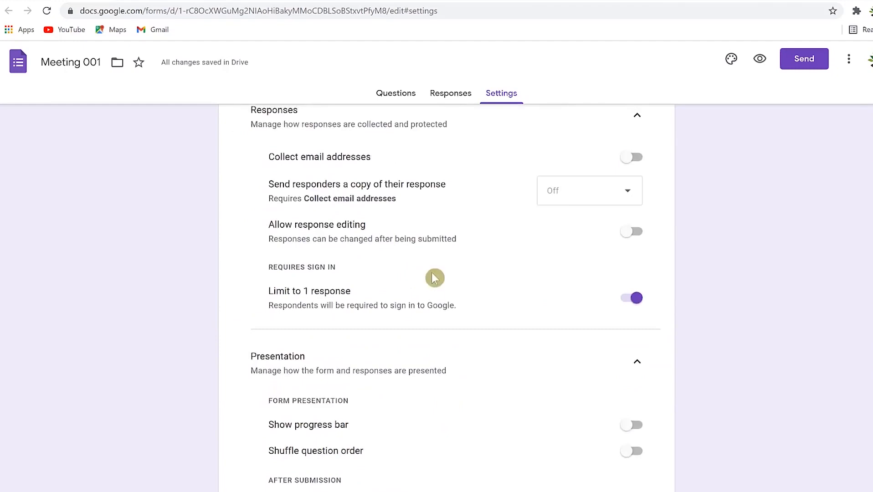
pyautogui.scroll(3, 576, 234)
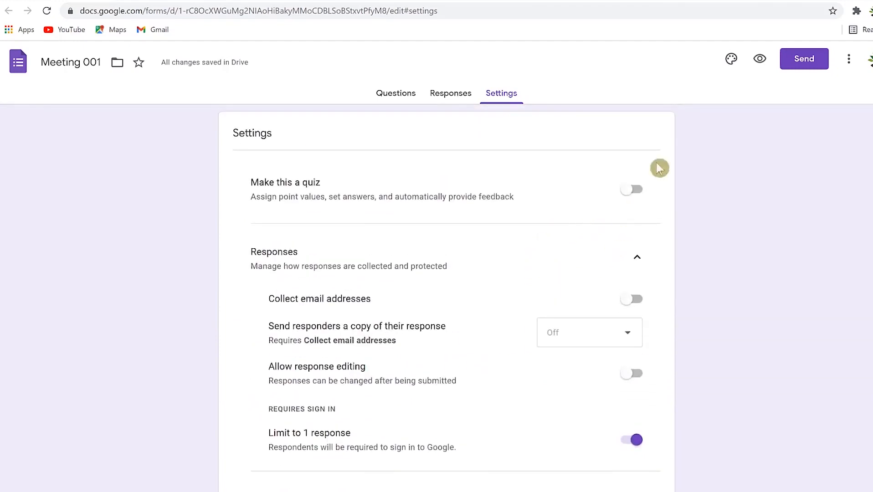
# Set the header image to the open-book heart photo from Themes > Work and School.
pyautogui.click(731, 59)
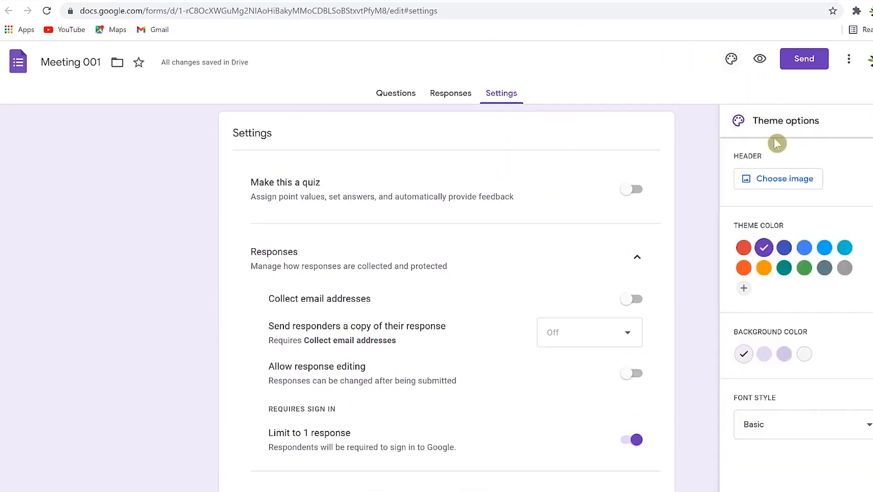
pyautogui.click(772, 180)
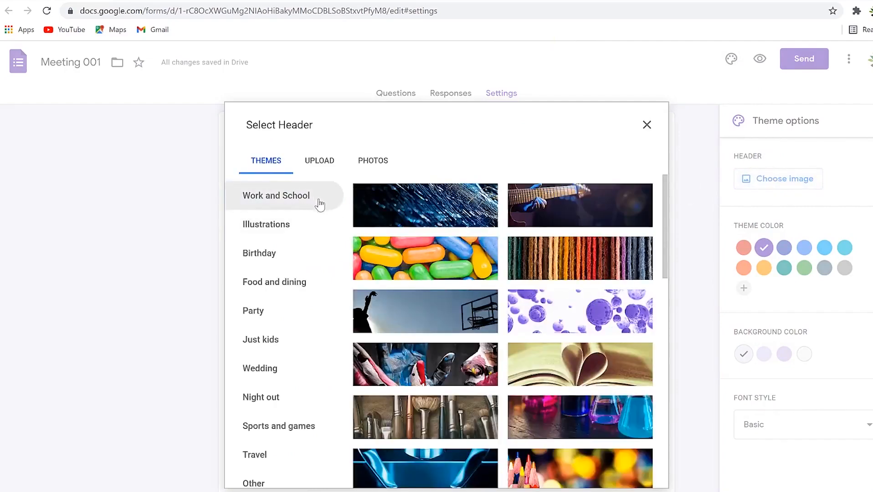
pyautogui.click(547, 358)
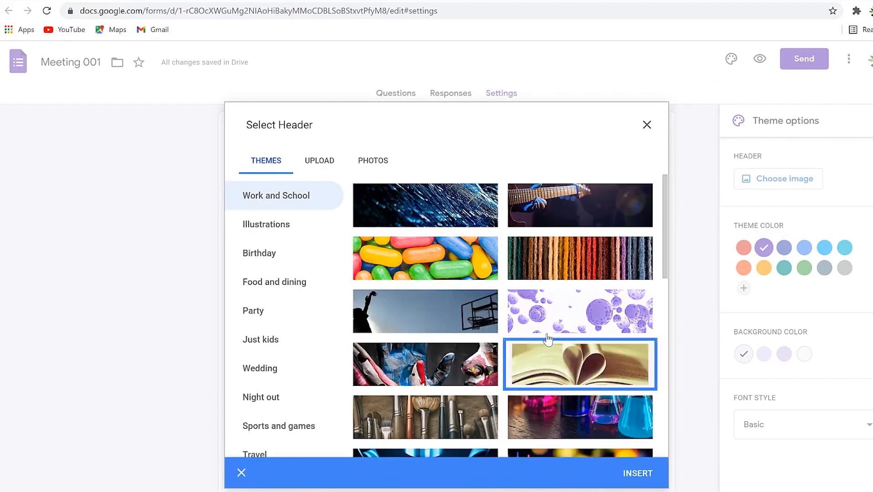
pyautogui.click(639, 475)
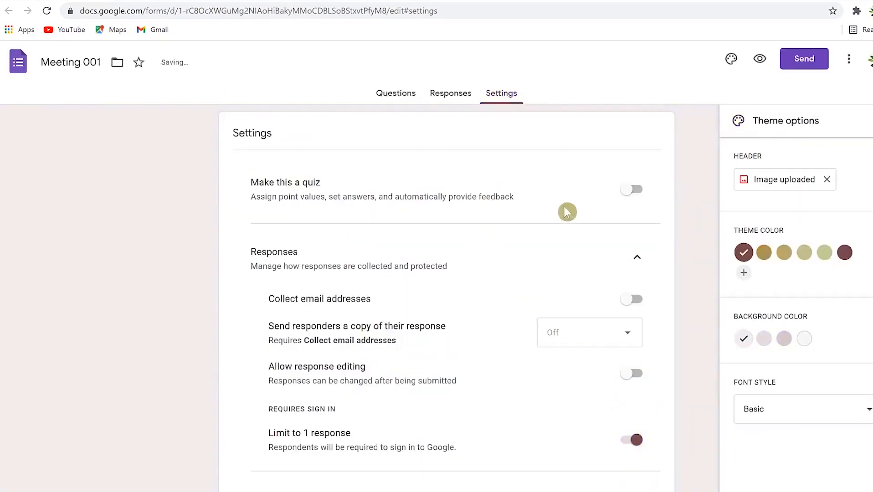
pyautogui.click(411, 97)
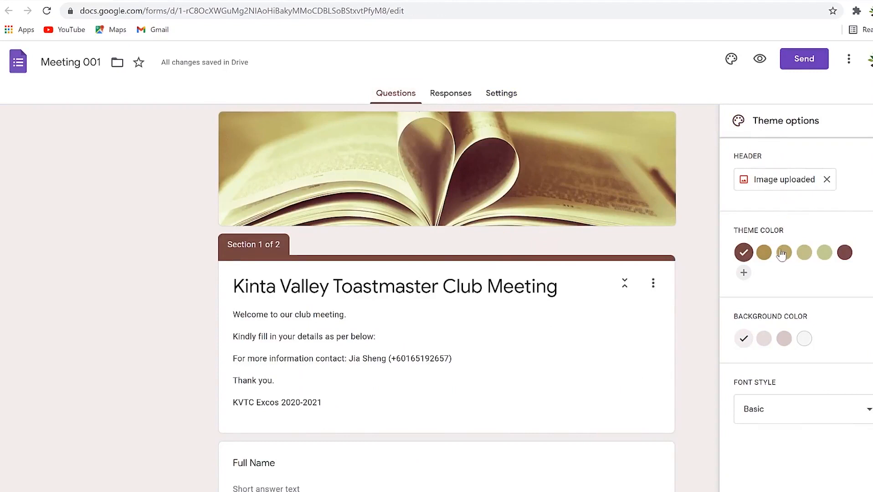
# Apply custom theme colour #ee6666 with the deeper pink background, keeping Basic font style.
pyautogui.click(767, 256)
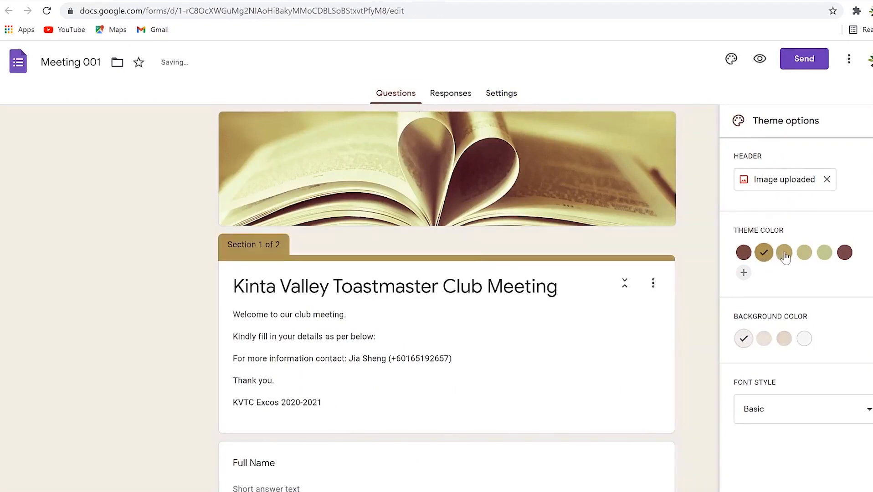
pyautogui.click(788, 258)
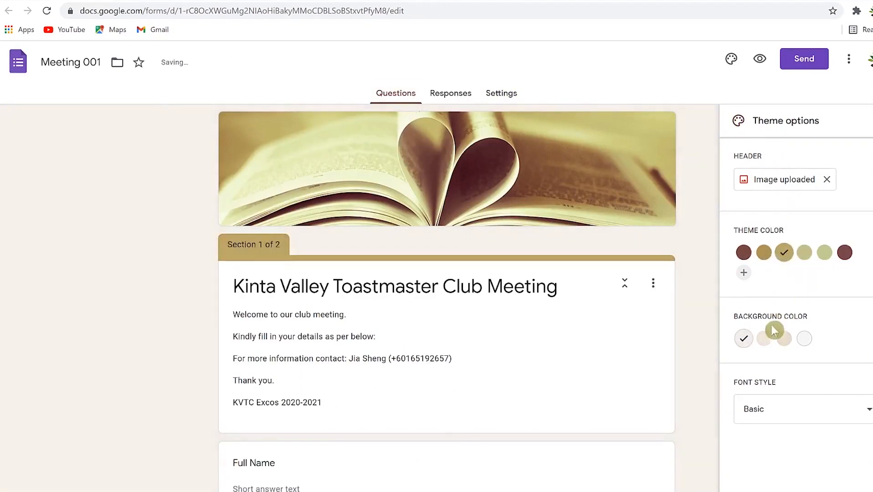
pyautogui.click(743, 275)
pyautogui.click(809, 261)
pyautogui.click(826, 385)
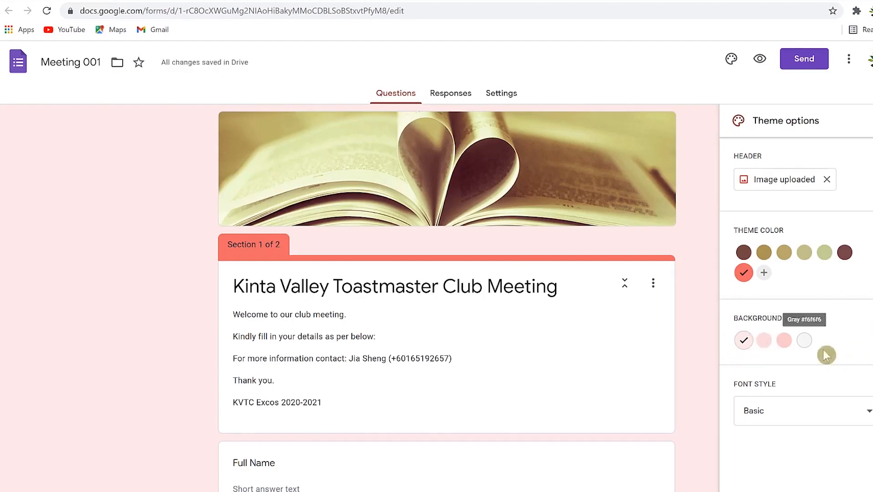
pyautogui.click(784, 340)
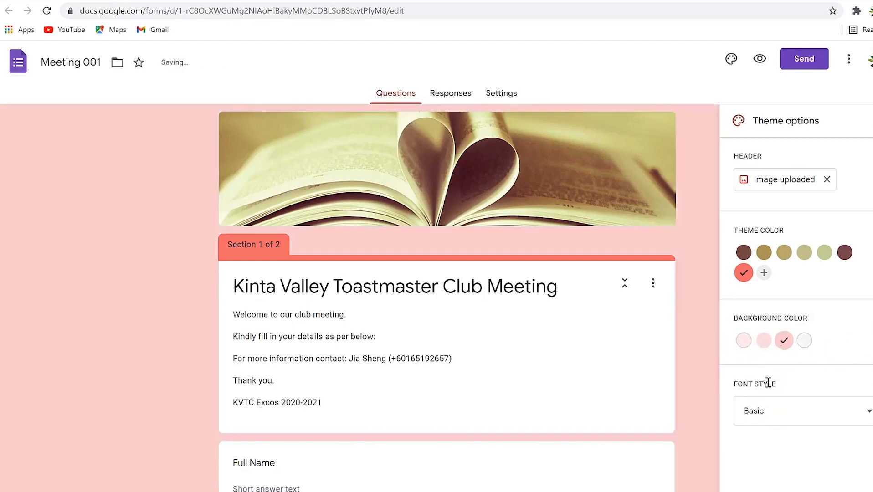
pyautogui.click(788, 410)
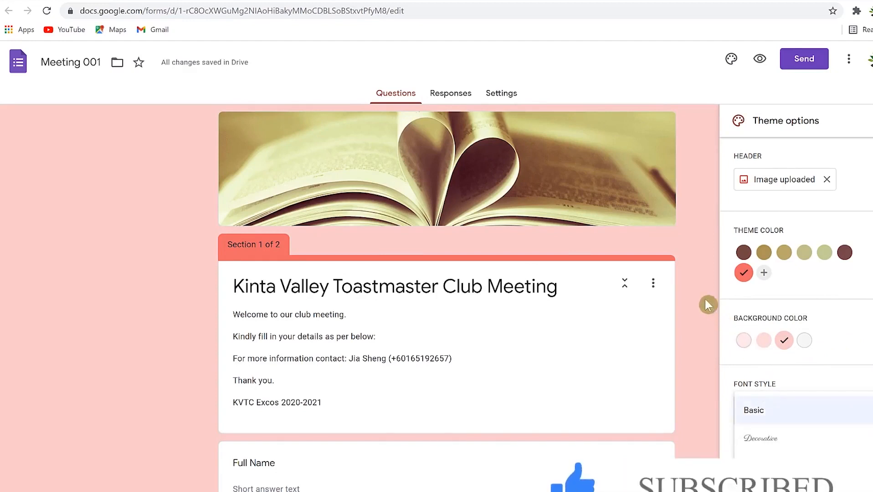
pyautogui.click(778, 424)
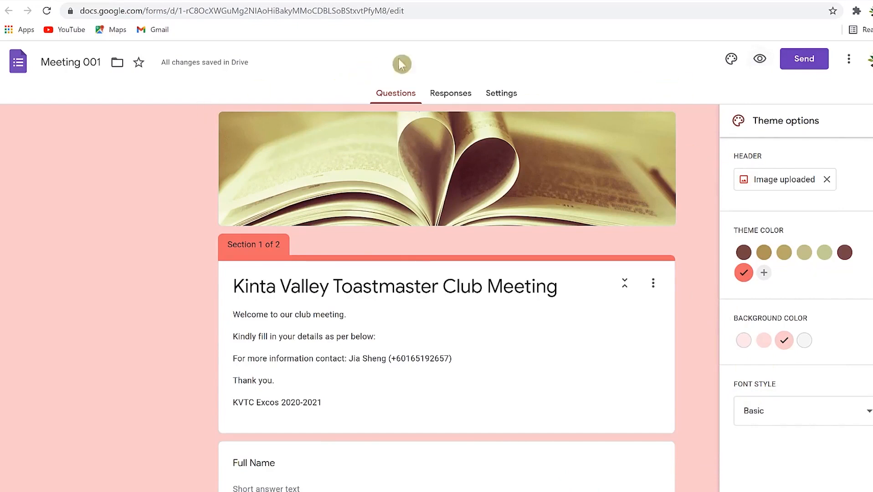
# Open the respondent preview and try the Full Name and Phone number fields.
pyautogui.click(759, 59)
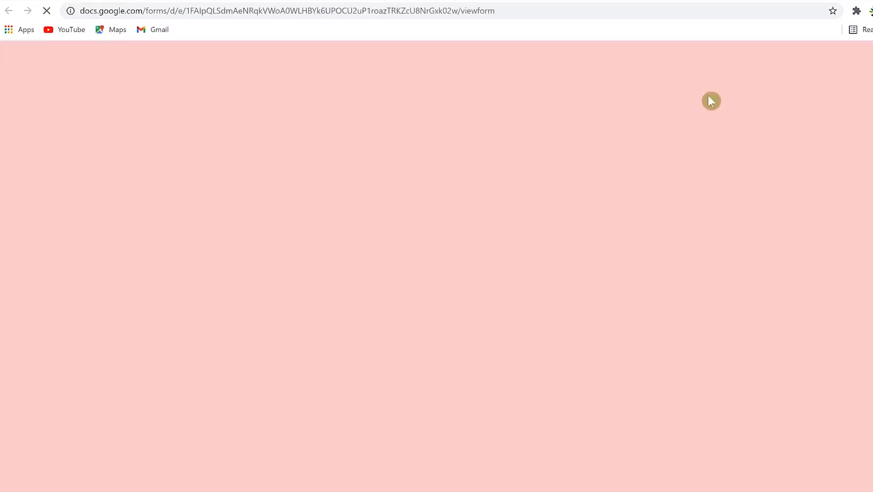
pyautogui.scroll(-3, 374, 301)
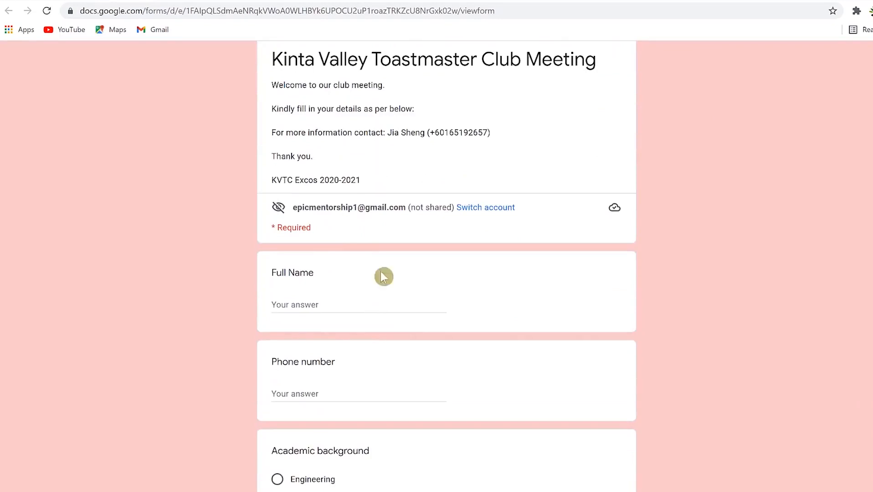
pyautogui.click(363, 300)
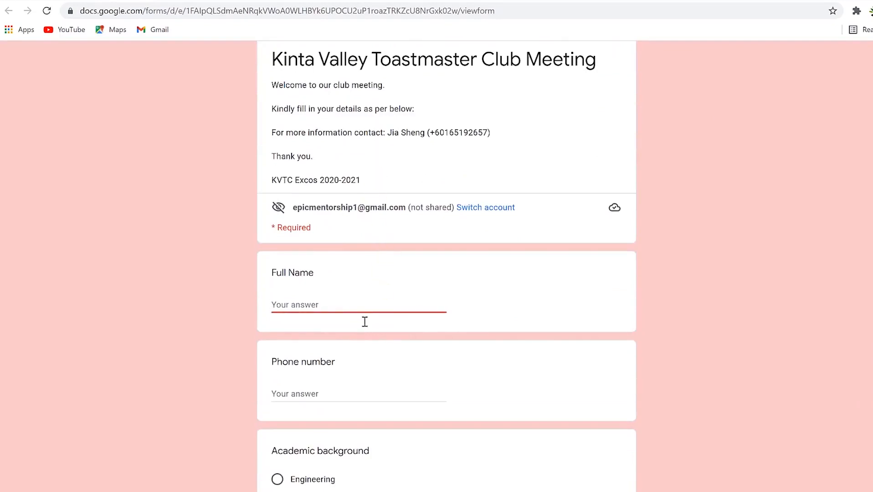
pyautogui.click(363, 397)
pyautogui.scroll(-5, 367, 392)
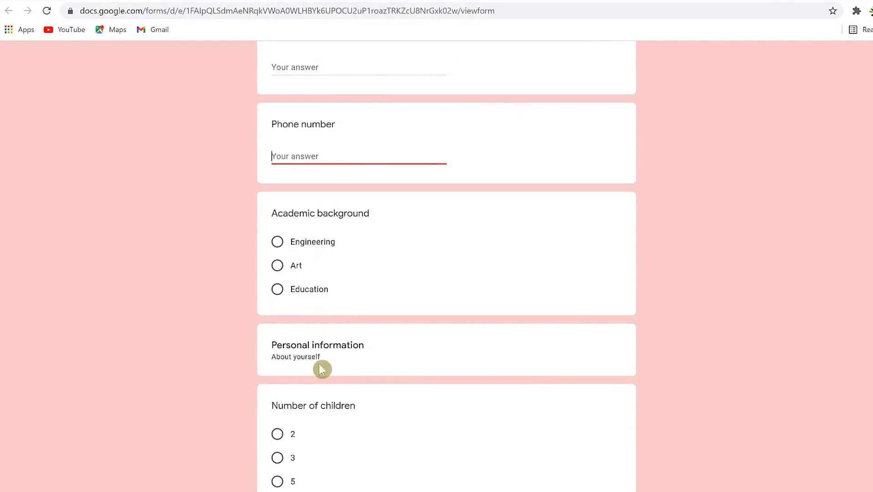
pyautogui.scroll(-3, 336, 367)
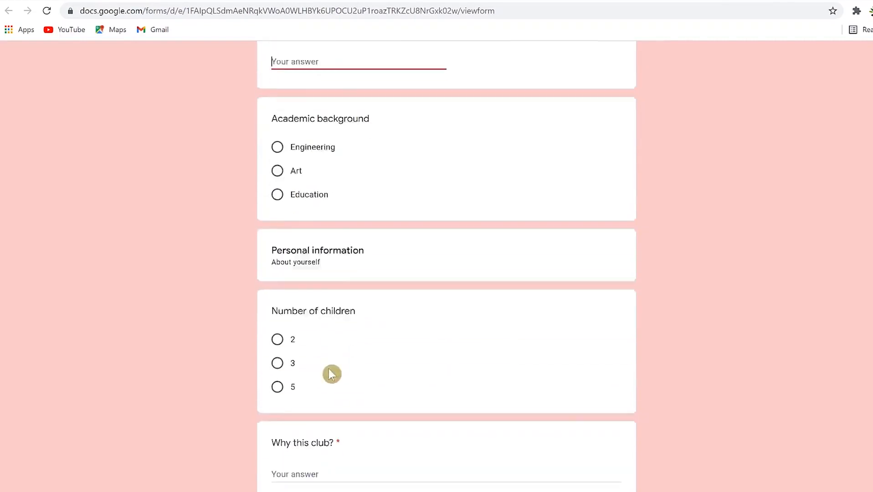
# Choose 2 children, attempt Next, and see Why this club? flagged as required.
pyautogui.click(278, 316)
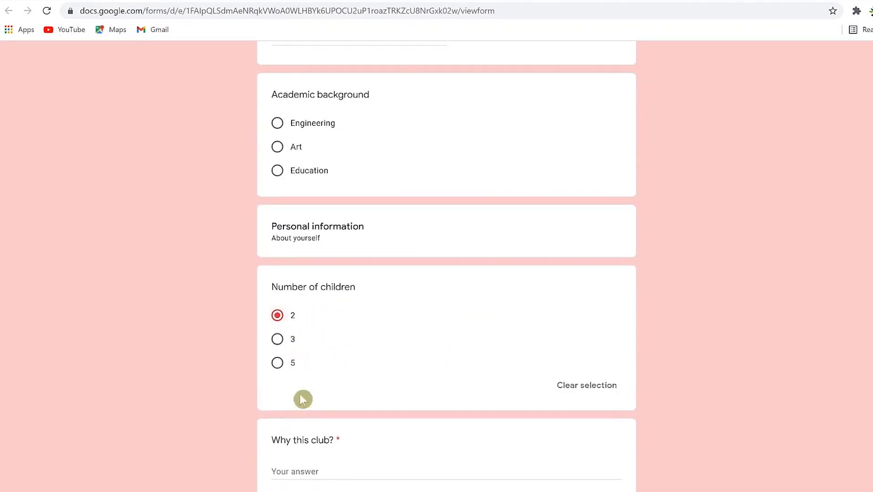
pyautogui.scroll(-4, 312, 421)
pyautogui.click(328, 288)
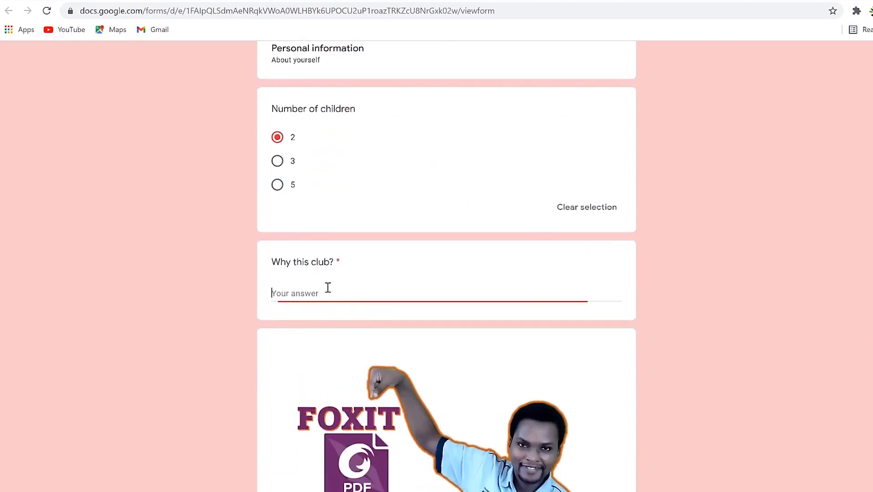
pyautogui.scroll(-3, 333, 332)
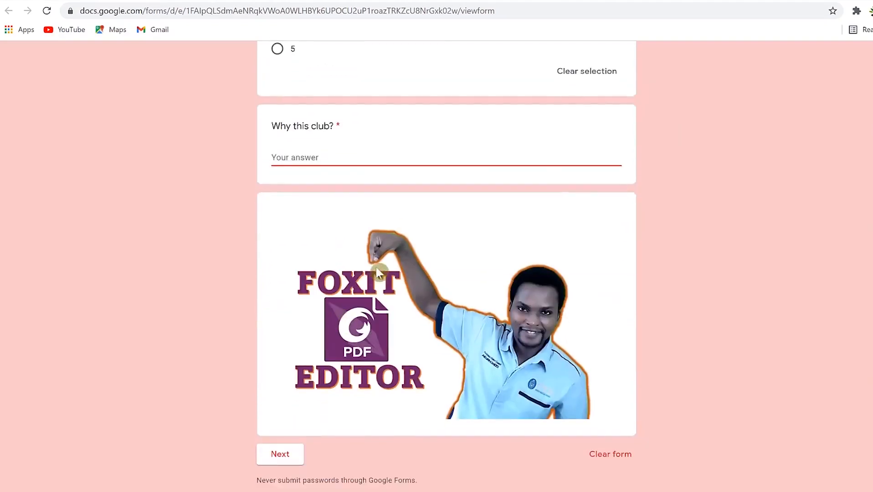
pyautogui.click(281, 455)
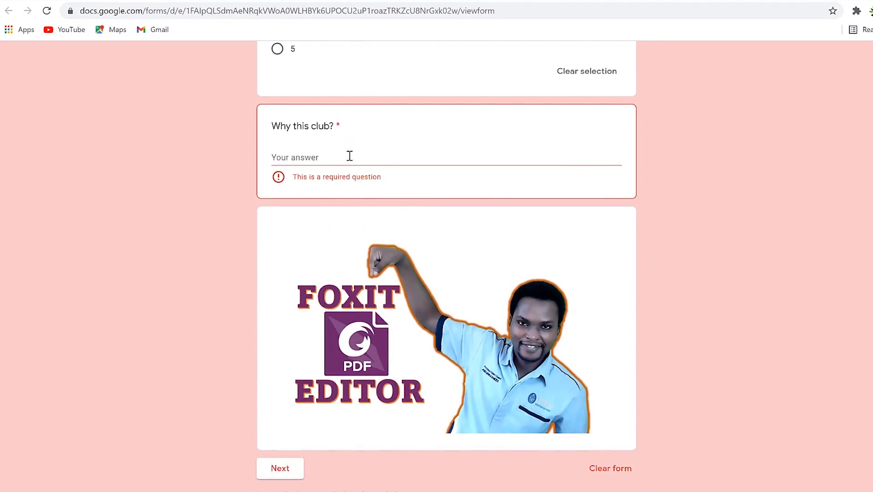
pyautogui.scroll(6, 419, 291)
pyautogui.scroll(-5, 418, 291)
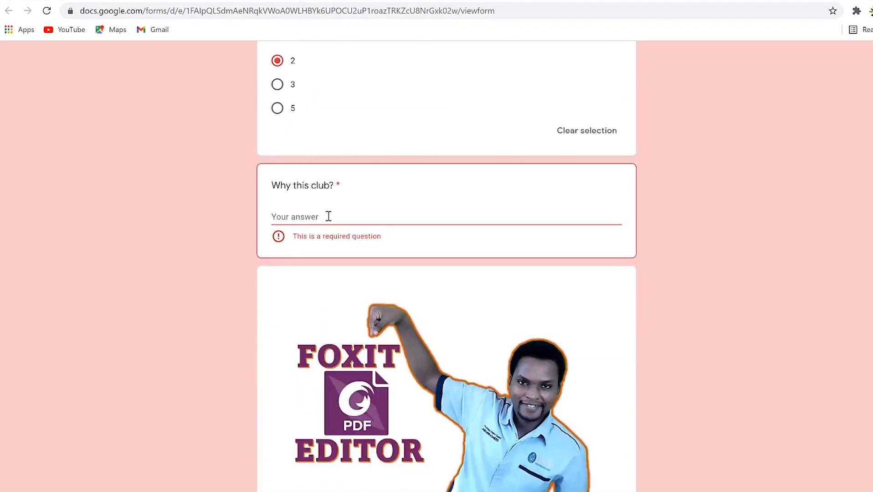
pyautogui.scroll(13, 343, 224)
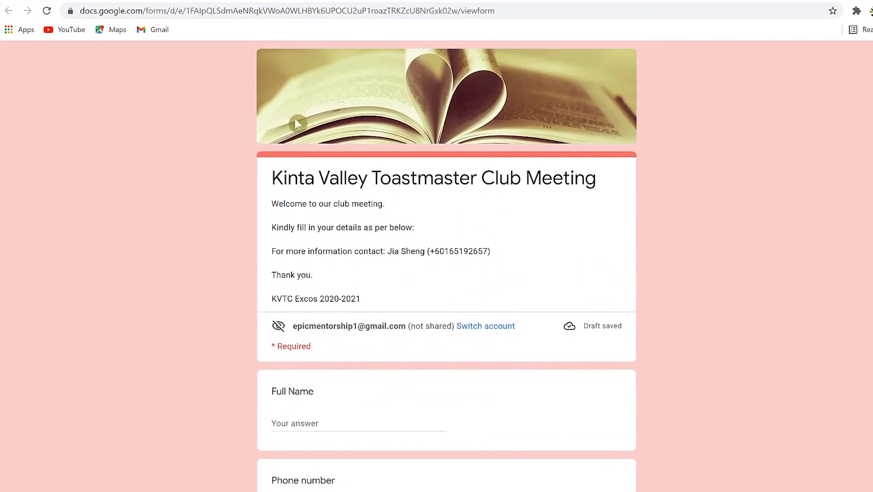
pyautogui.scroll(-13, 331, 225)
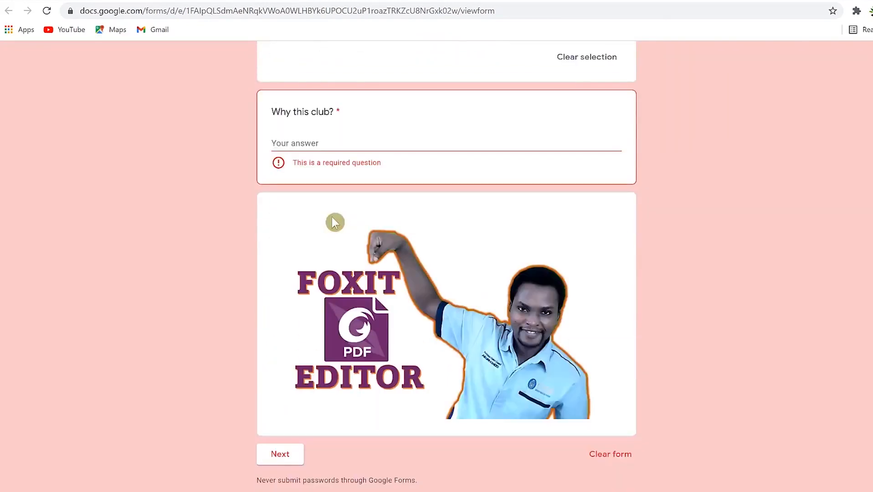
pyautogui.scroll(13, 338, 223)
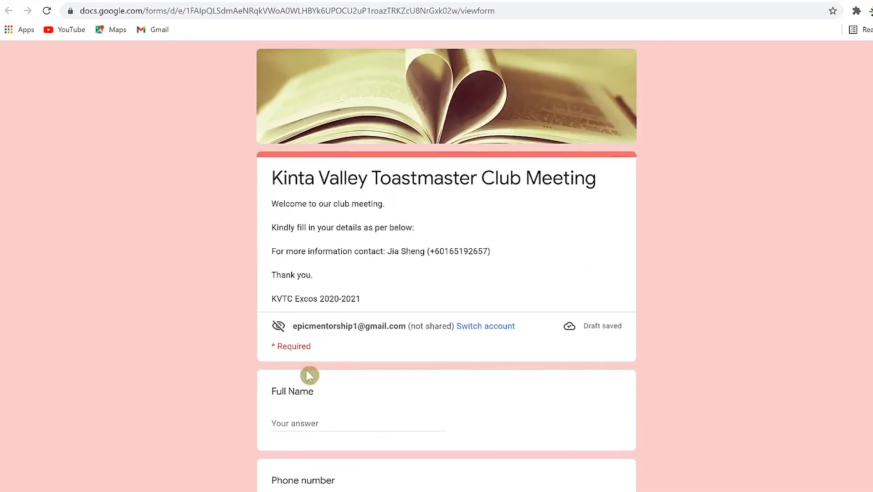
# Enter the respondent's full name and phone number, and choose Engineering as academic background.
pyautogui.click(334, 421)
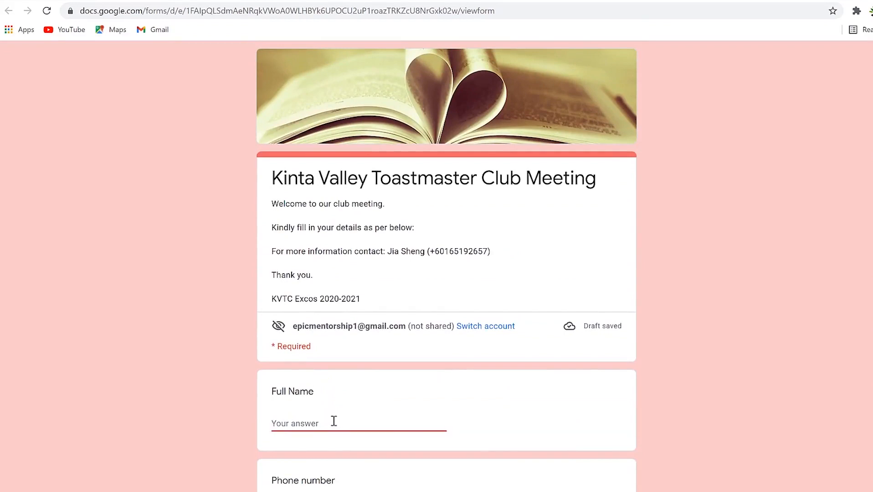
pyautogui.write('Abd')
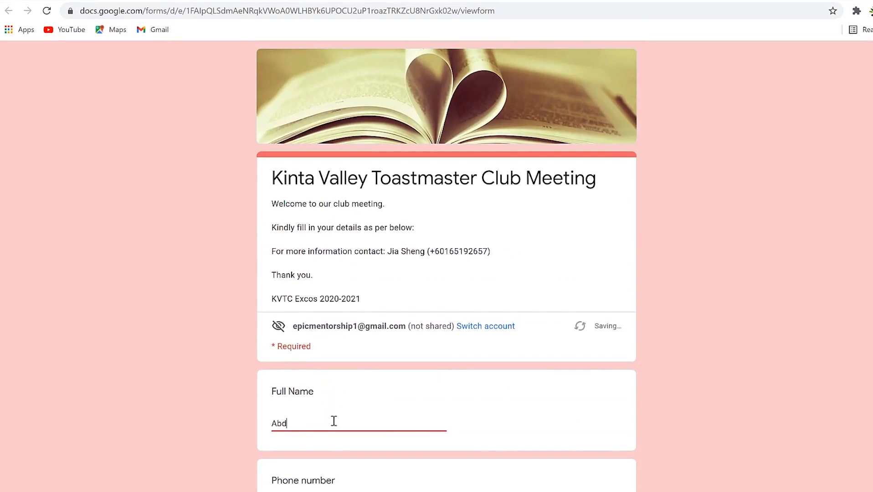
pyautogui.write('urrasheed')
pyautogui.scroll(-6, 338, 157)
pyautogui.click(342, 210)
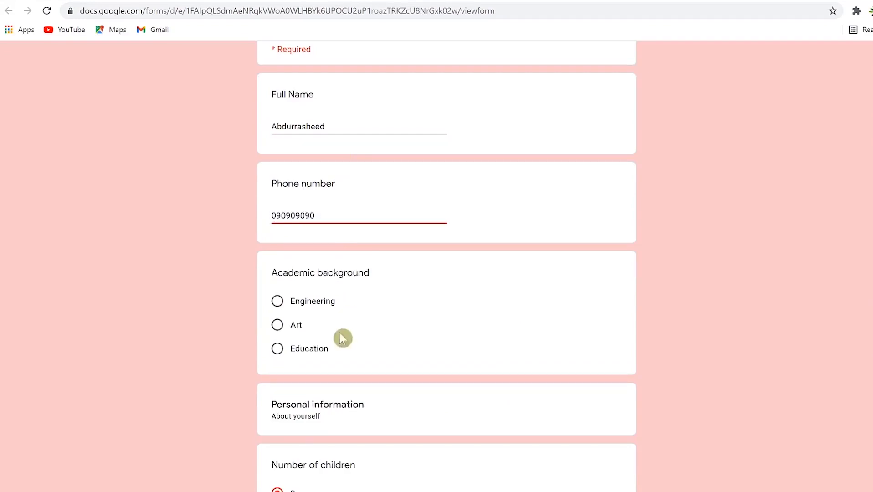
pyautogui.click(312, 301)
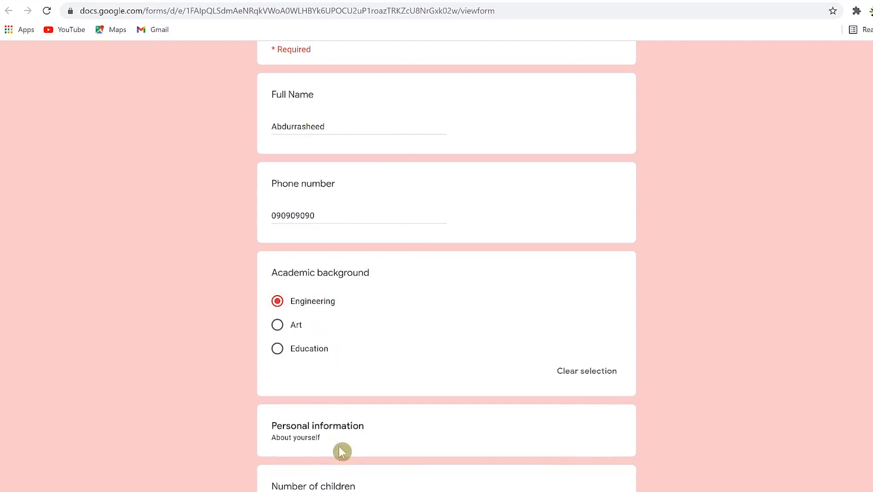
pyautogui.scroll(-4, 319, 433)
pyautogui.scroll(-2, 314, 410)
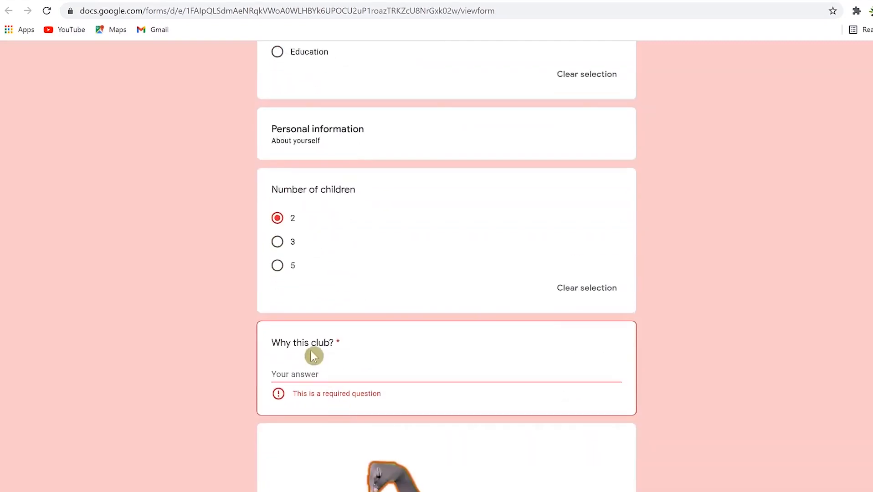
# Answer Why this club?, continue, give 'perfect my speeches' as experience, and submit.
pyautogui.click(328, 372)
pyautogui.write('I want to learn from the experts')
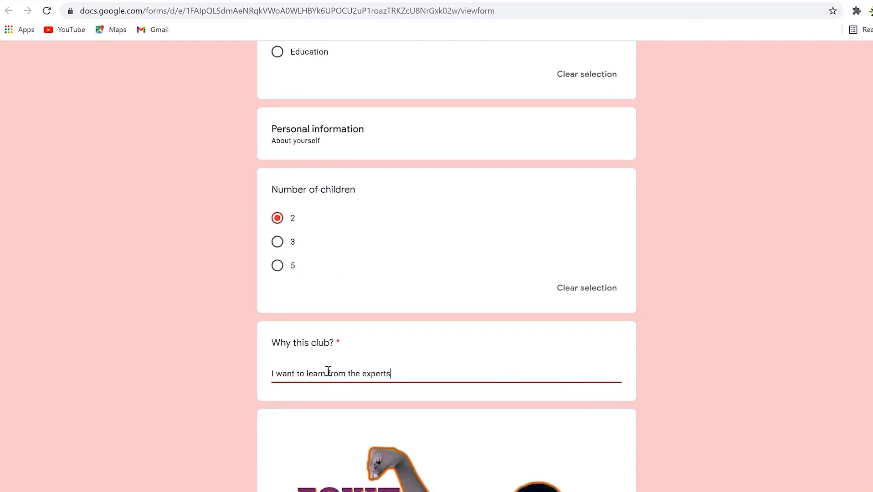
pyautogui.scroll(-5, 328, 372)
pyautogui.click(275, 455)
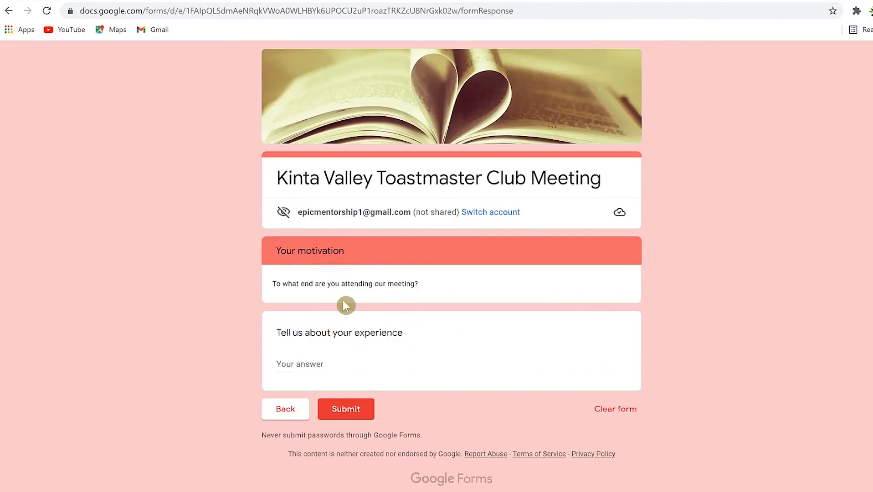
pyautogui.click(334, 361)
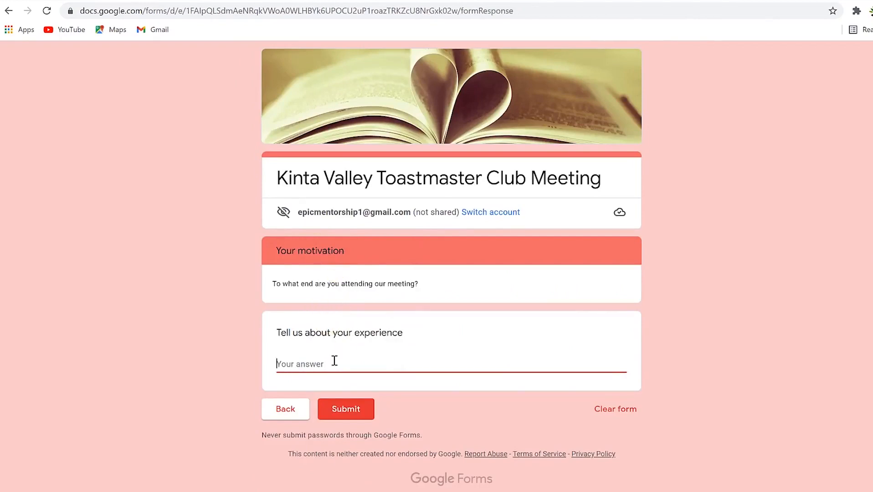
pyautogui.write('perfect my speeches')
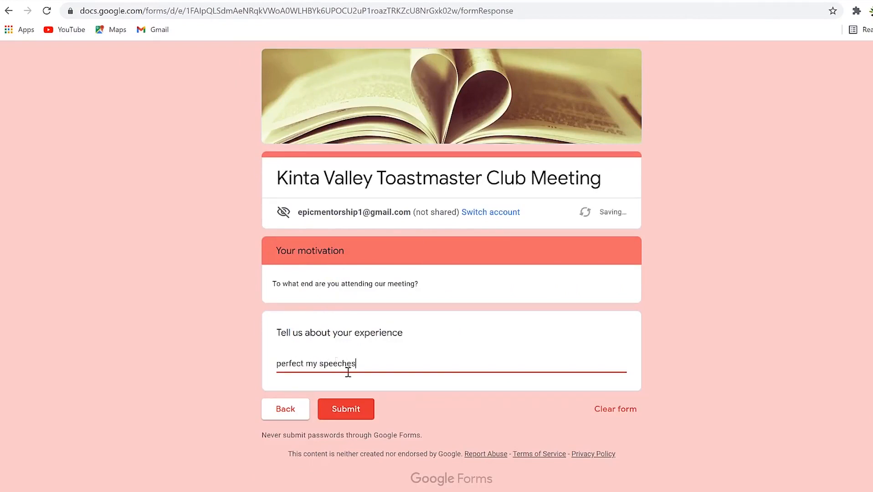
pyautogui.click(345, 406)
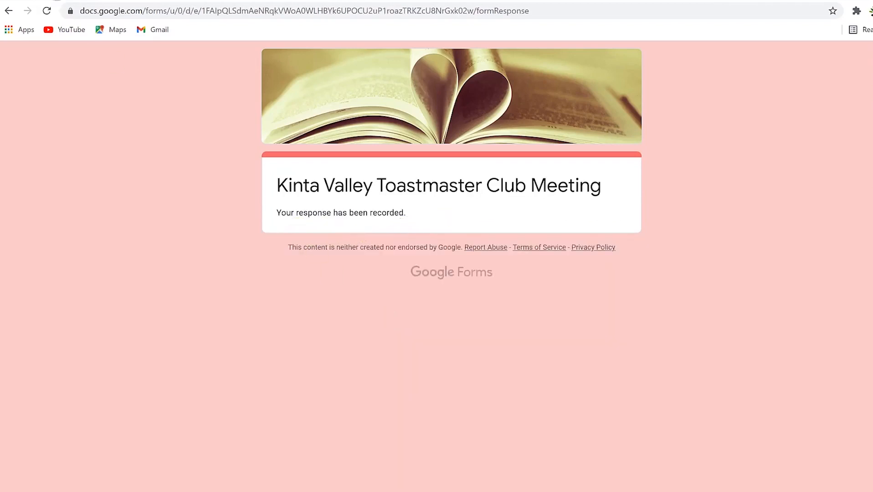
pyautogui.click(461, 1)
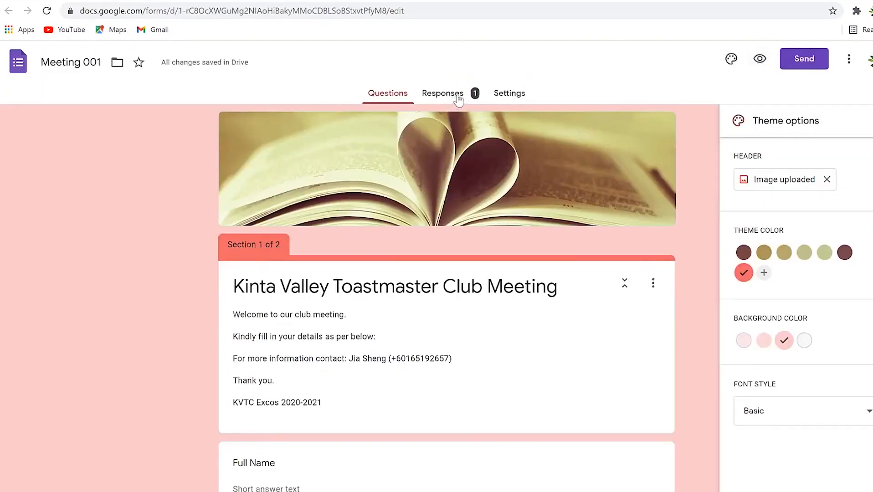
# Open Responses and scroll through the summary of the single test response.
pyautogui.click(436, 96)
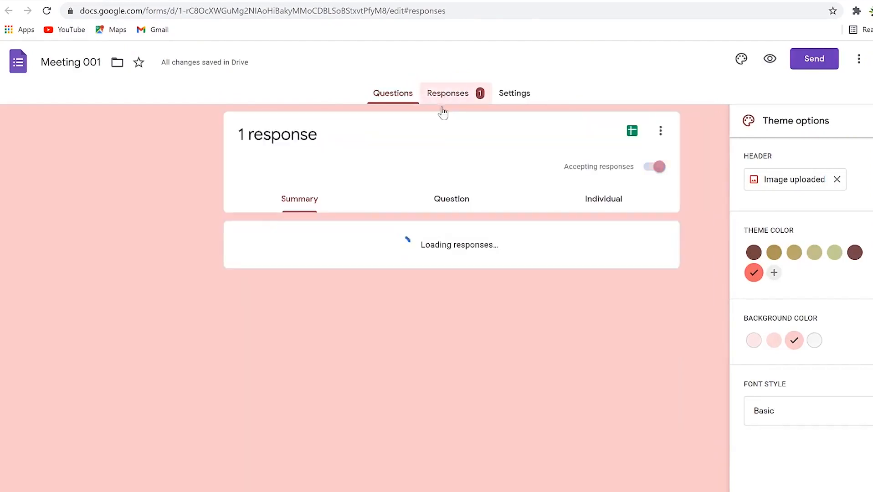
pyautogui.scroll(-4, 297, 378)
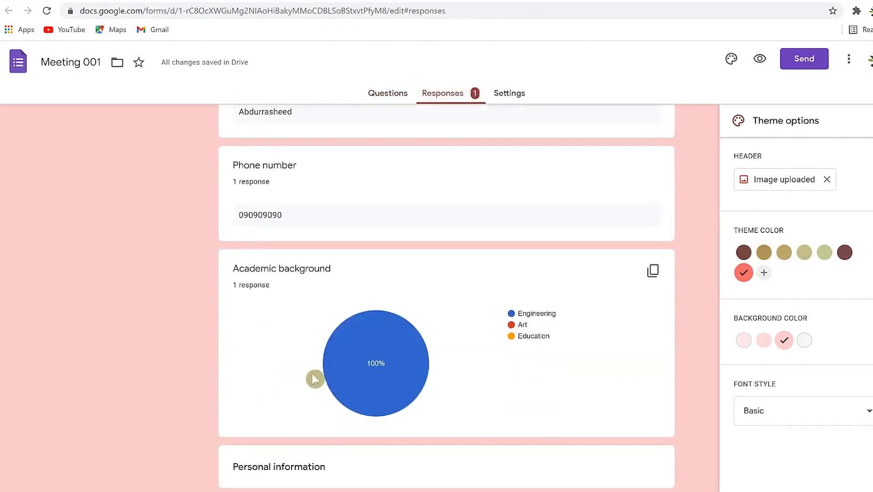
pyautogui.scroll(-6, 314, 412)
pyautogui.moveTo(382, 322)
pyautogui.scroll(-3, 369, 338)
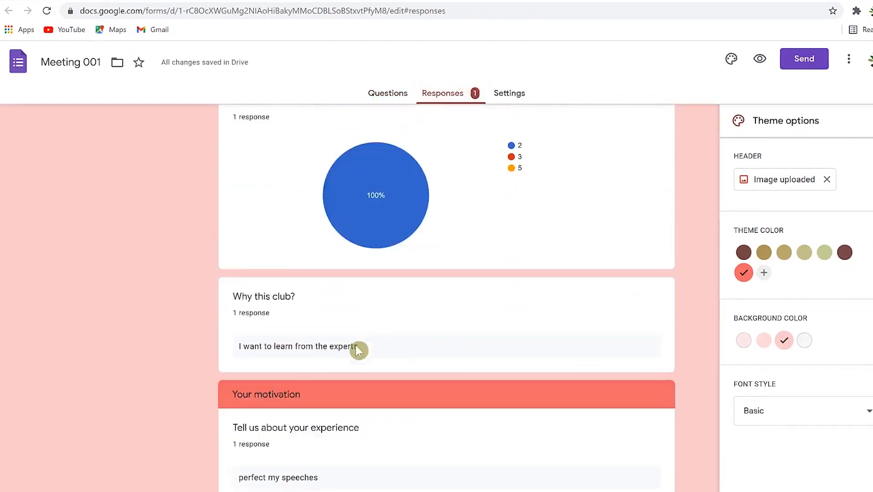
pyautogui.scroll(13, 360, 346)
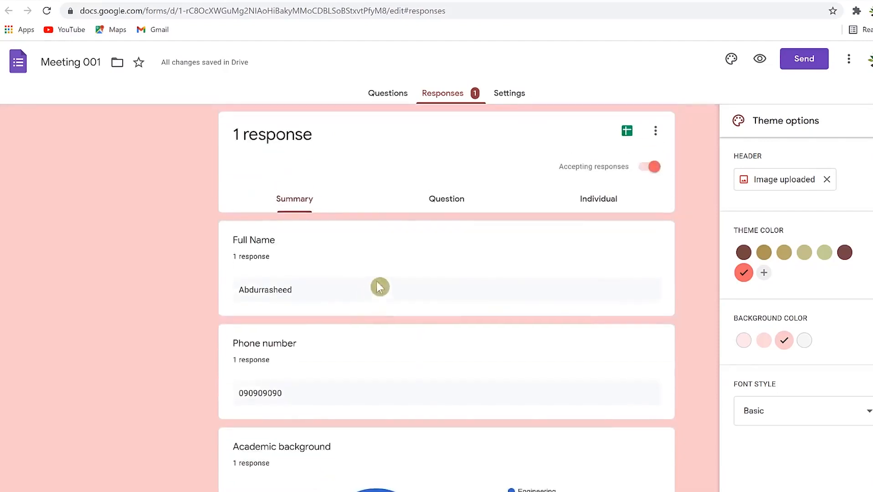
# Step through the per-question answers, then review the individual response.
pyautogui.click(444, 202)
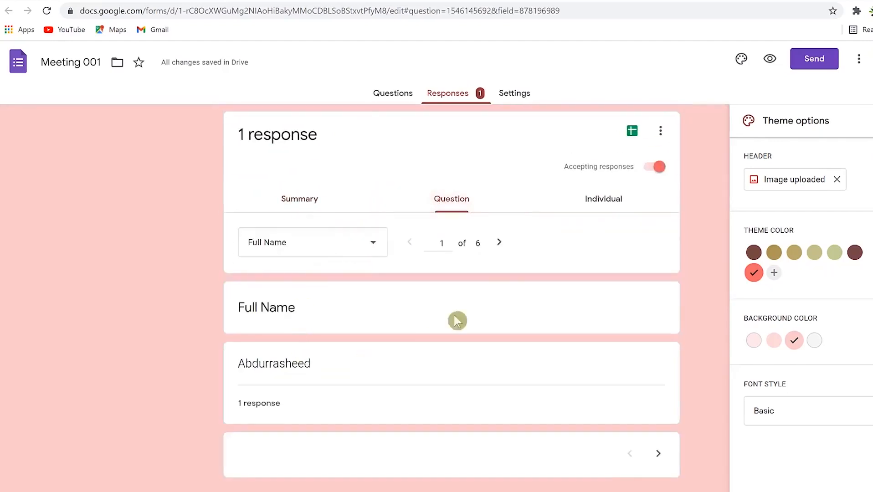
pyautogui.click(499, 244)
pyautogui.click(500, 244)
pyautogui.click(500, 244)
pyautogui.click(609, 199)
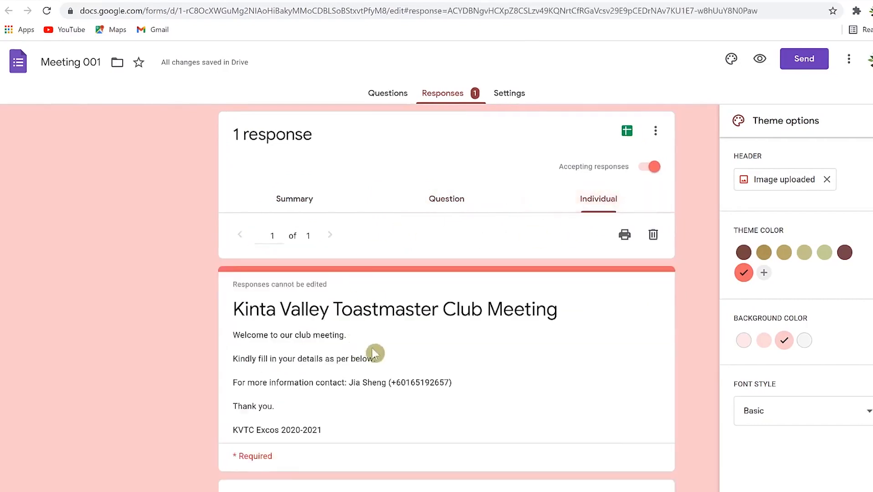
pyautogui.scroll(-5, 365, 356)
pyautogui.scroll(-14, 383, 361)
pyautogui.scroll(16, 381, 369)
pyautogui.scroll(5, 462, 310)
# Create the new Meeting 001 (Responses) spreadsheet and return to the form editor.
pyautogui.click(627, 133)
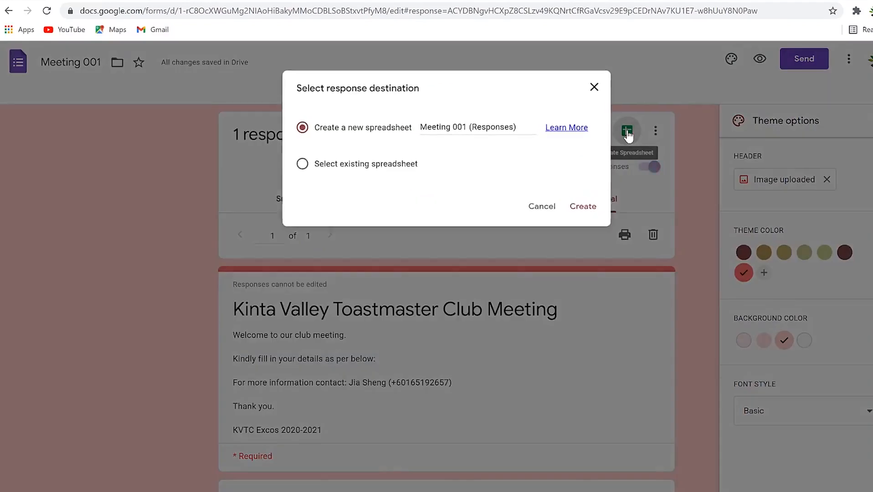
pyautogui.click(579, 209)
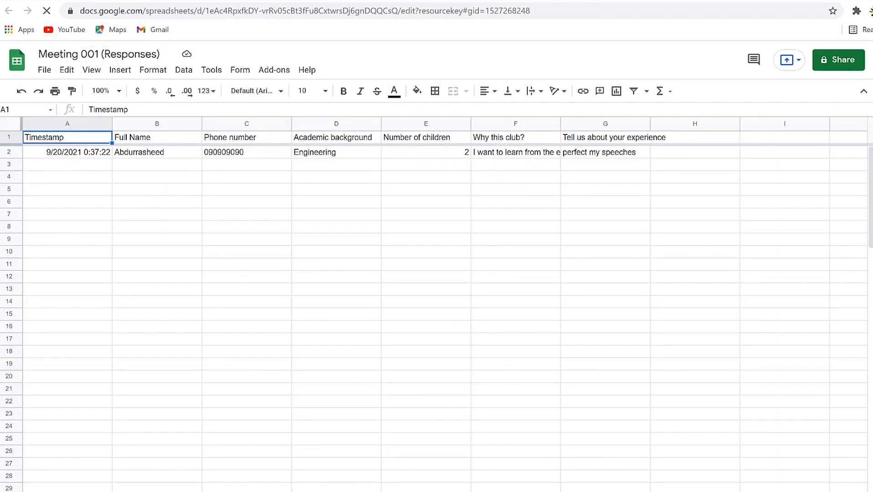
pyautogui.click(64, 1)
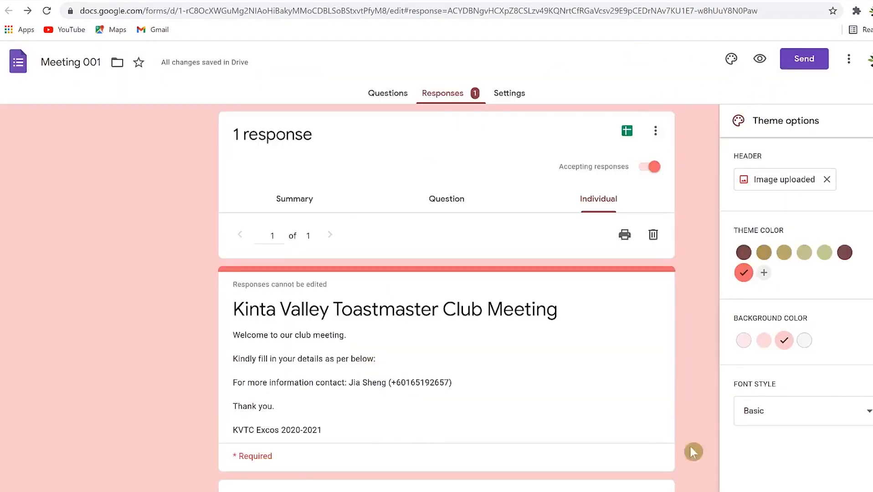
# Open the Send form dialog for the Meeting 001 form.
pyautogui.click(800, 63)
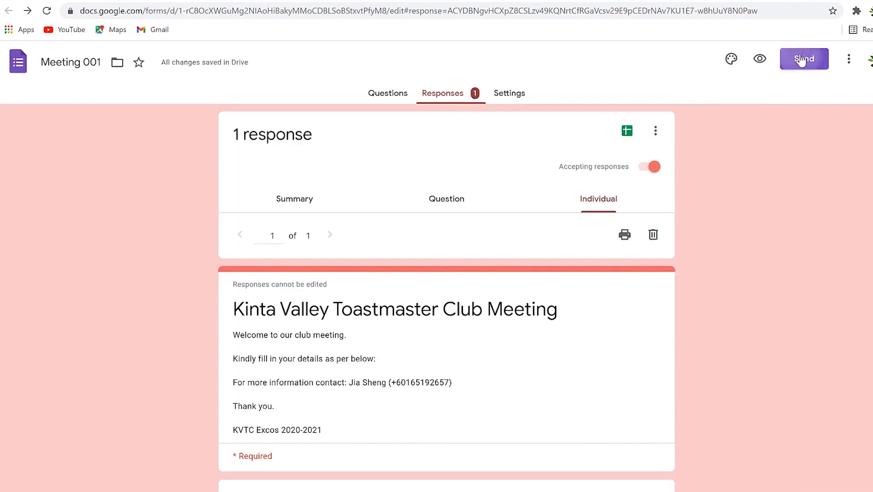
pyautogui.click(801, 60)
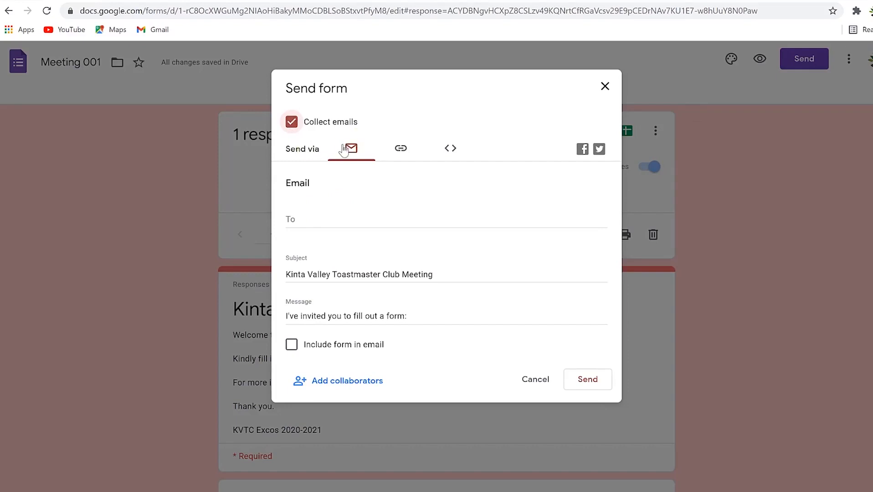
pyautogui.click(317, 219)
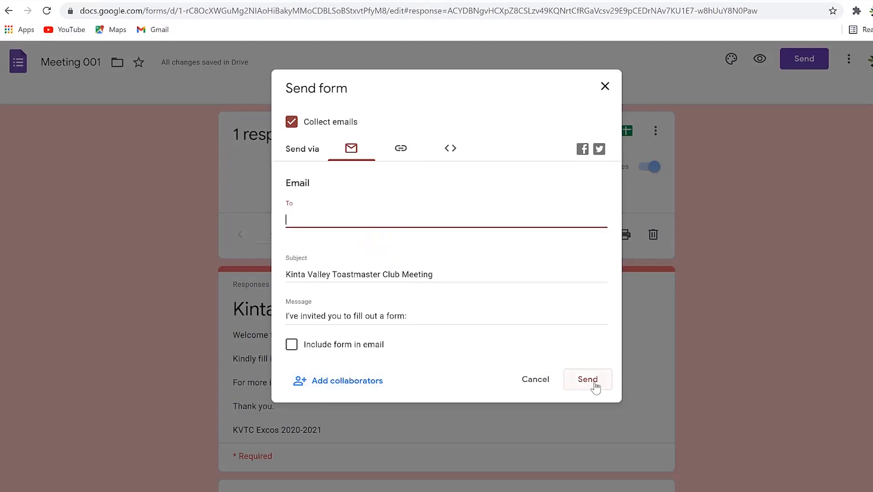
# Generate a shortened share link for the form, copy it, and open a new browser tab.
pyautogui.click(401, 150)
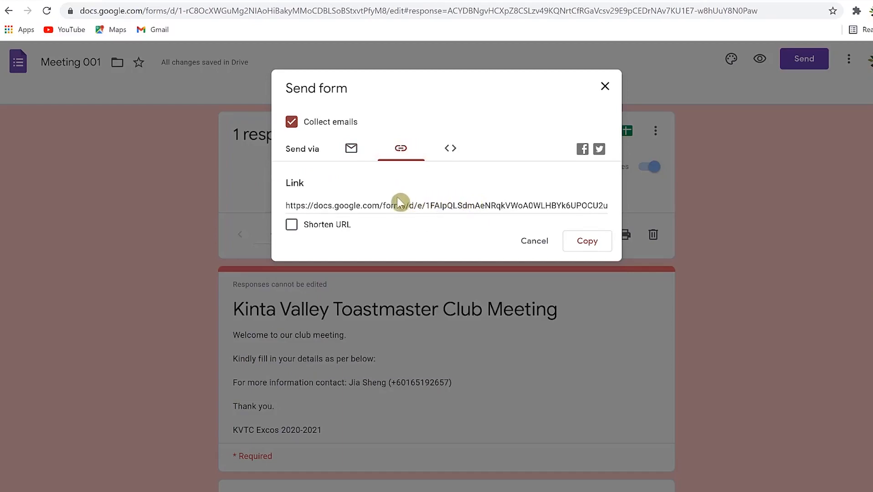
pyautogui.click(293, 229)
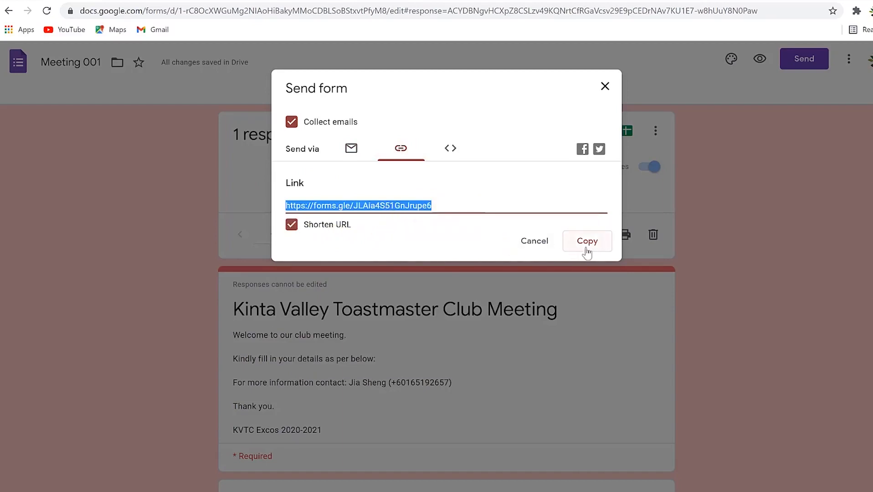
pyautogui.click(450, 150)
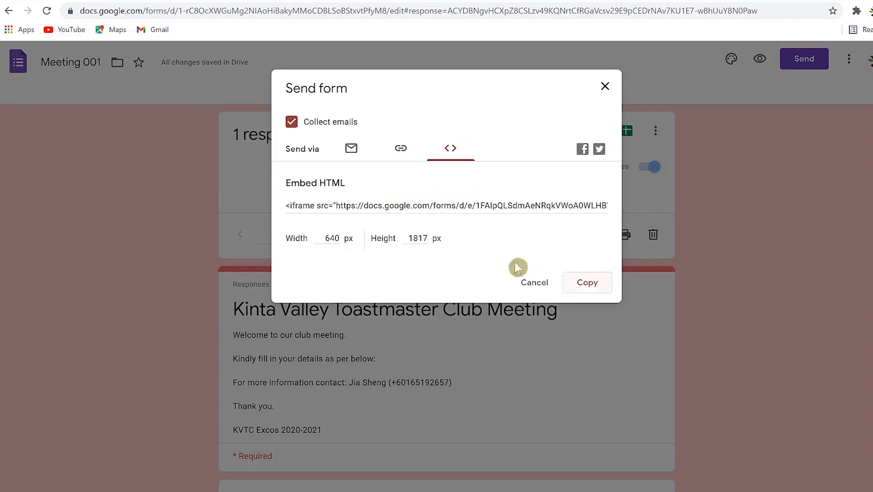
pyautogui.click(401, 148)
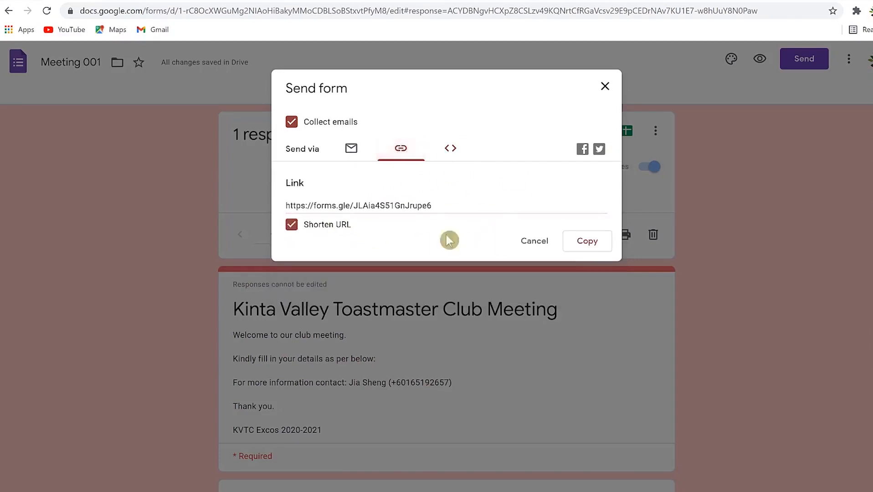
pyautogui.click(582, 245)
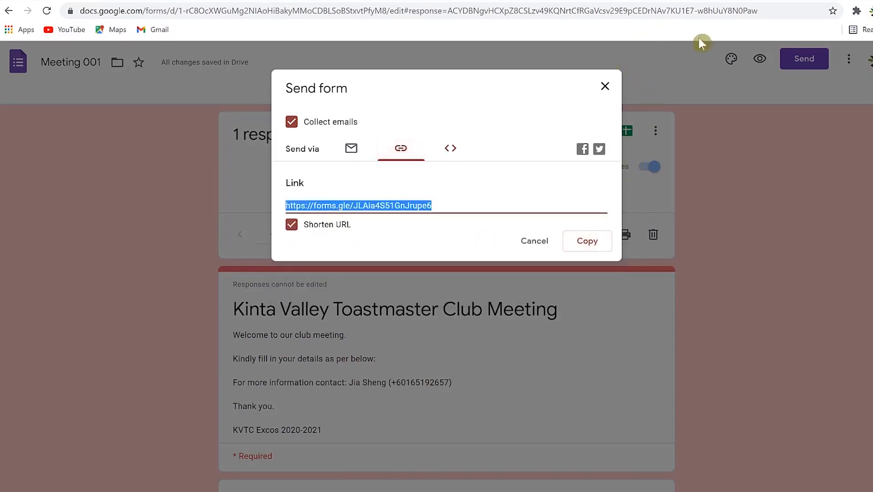
pyautogui.hotkey('ctrl', 't')
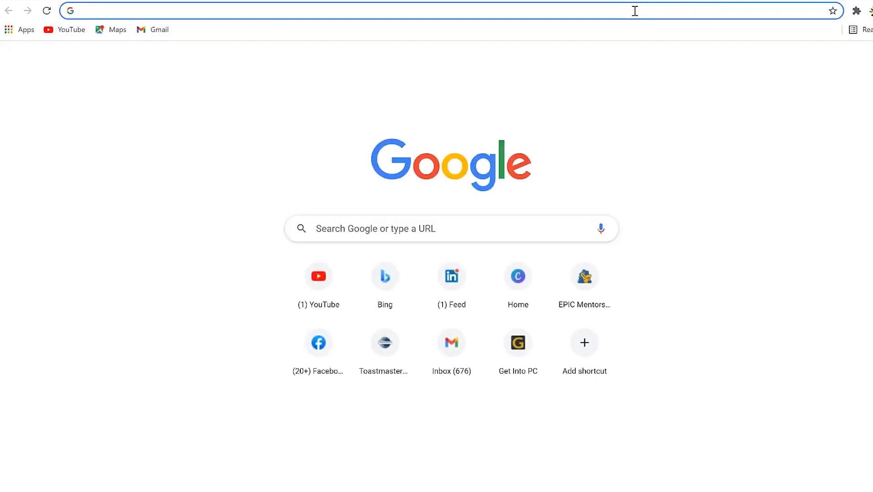
# Open the copied short link to test the form, then close the Send form dialog.
pyautogui.click(635, 11)
pyautogui.hotkey('ctrl', 'v')
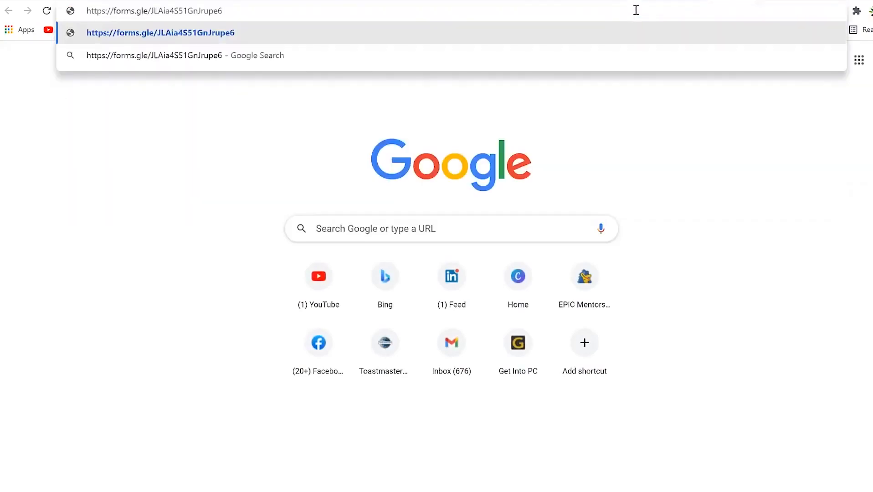
pyautogui.press('Return')
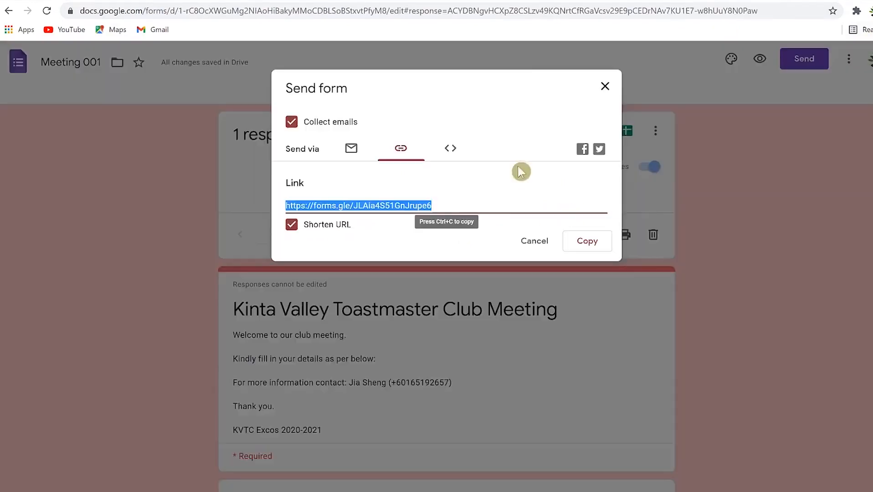
pyautogui.click(605, 86)
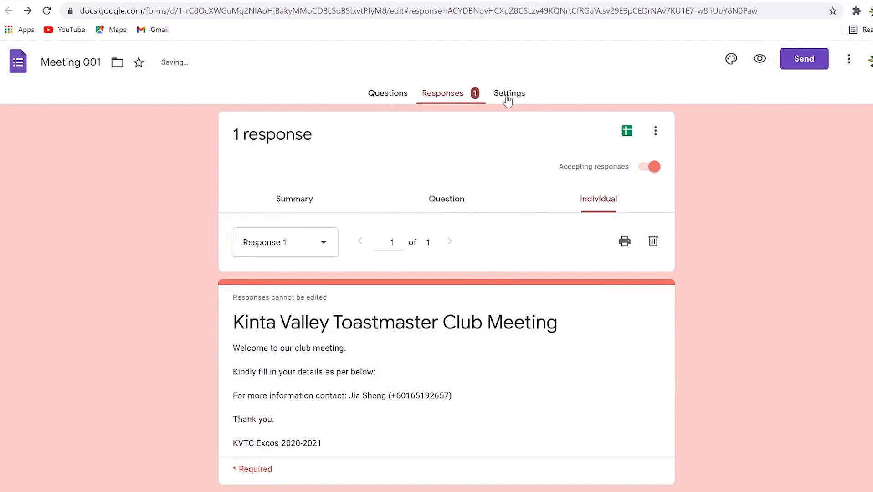
# Switch from the form editor to the form's Responses tab.
pyautogui.click(509, 94)
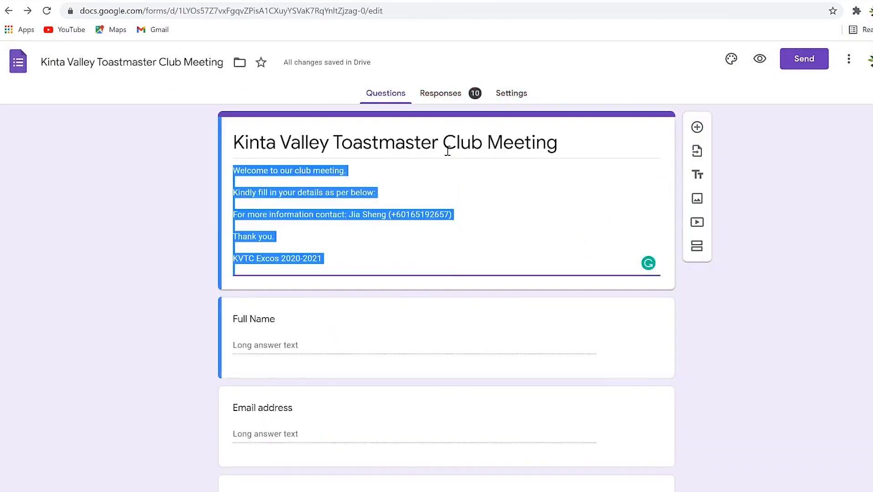
pyautogui.click(607, 133)
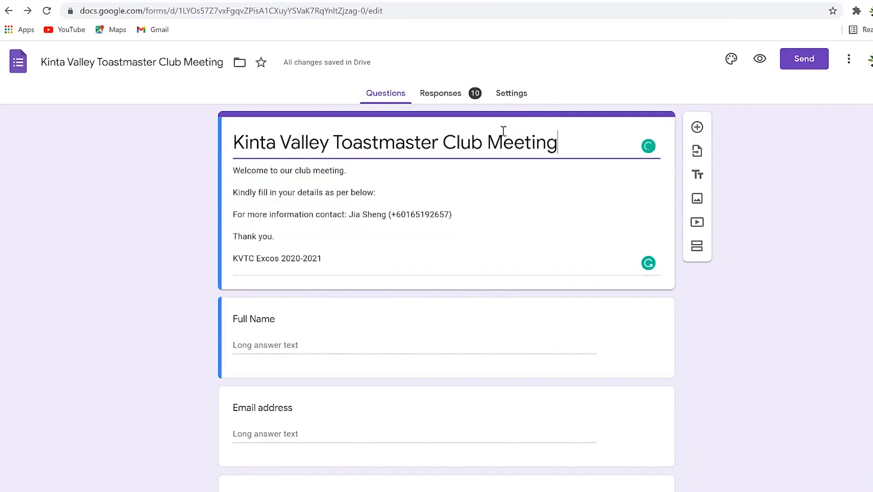
pyautogui.click(451, 94)
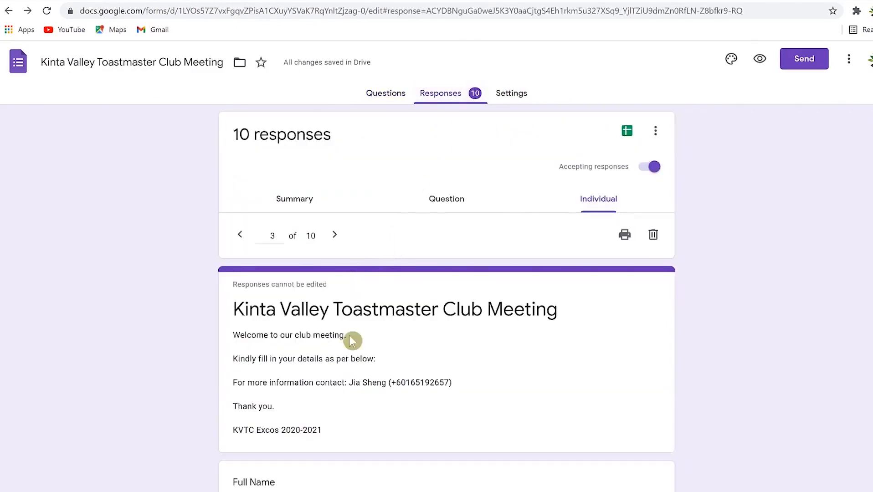
pyautogui.scroll(-3, 354, 344)
pyautogui.scroll(4, 353, 347)
# Review the Summary view of all 10 responses.
pyautogui.click(296, 200)
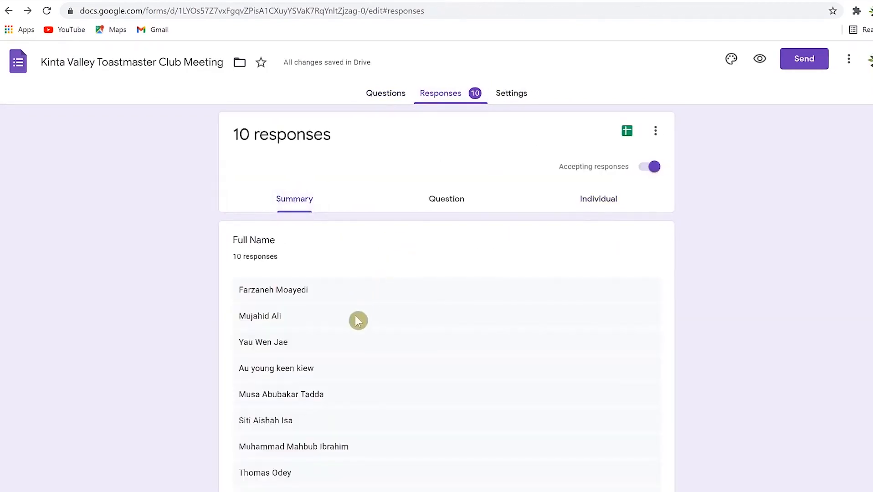
pyautogui.scroll(-5, 358, 320)
pyautogui.scroll(-6, 358, 321)
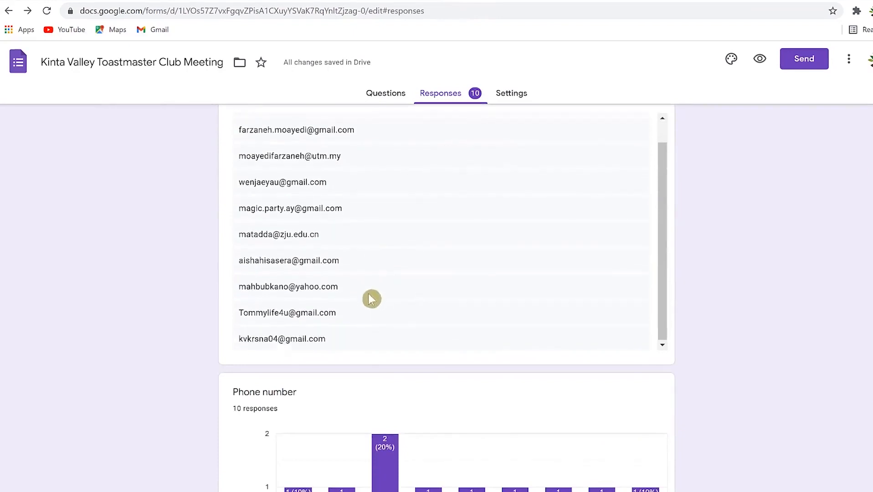
pyautogui.scroll(-2, 352, 401)
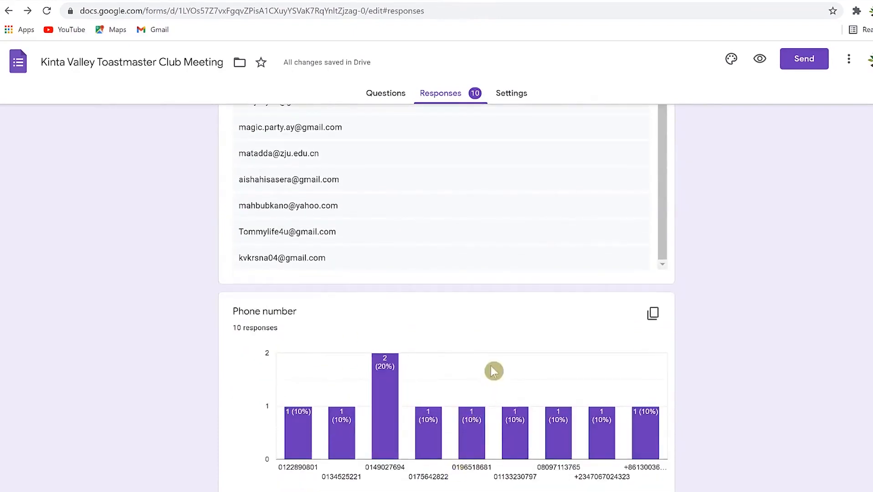
pyautogui.scroll(4, 447, 327)
pyautogui.scroll(9, 410, 325)
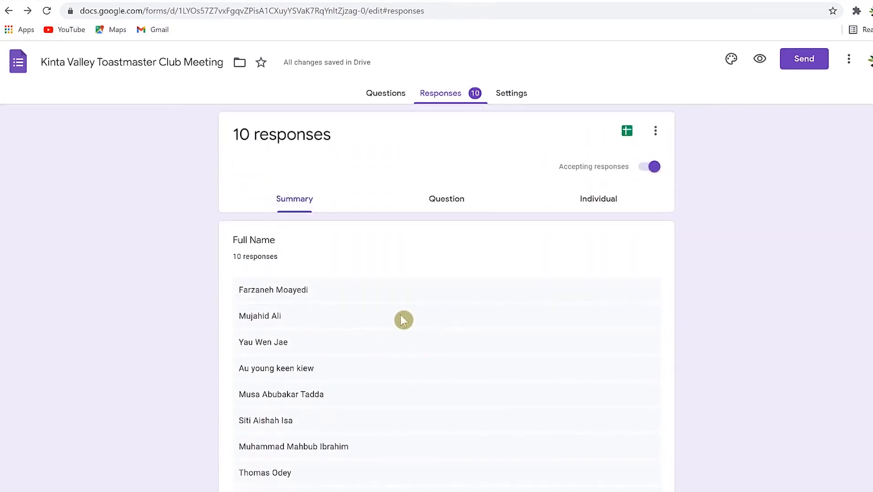
# Step through the answers question by question in the Question view.
pyautogui.click(459, 199)
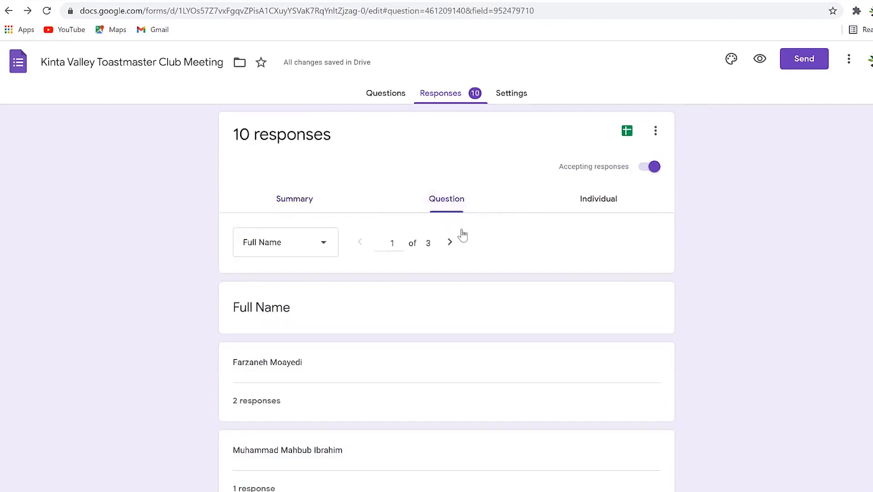
pyautogui.click(447, 248)
pyautogui.click(447, 248)
pyautogui.scroll(-12, 317, 409)
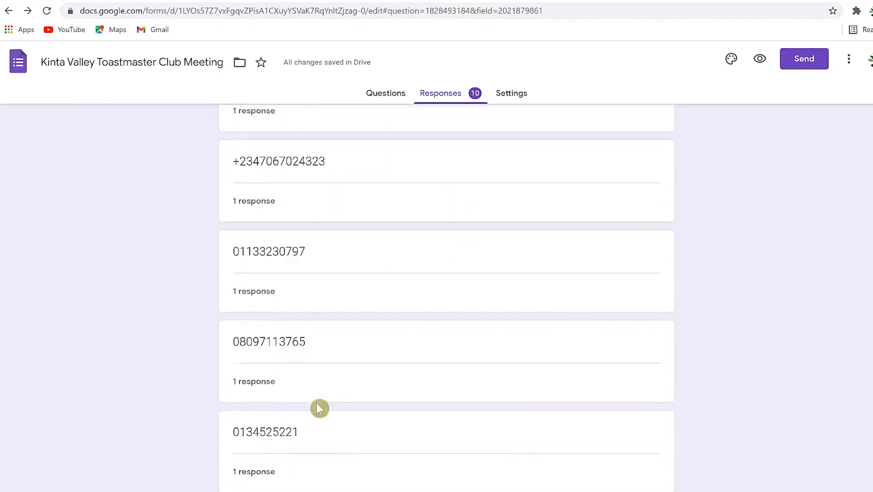
pyautogui.scroll(10, 460, 366)
pyautogui.scroll(4, 379, 250)
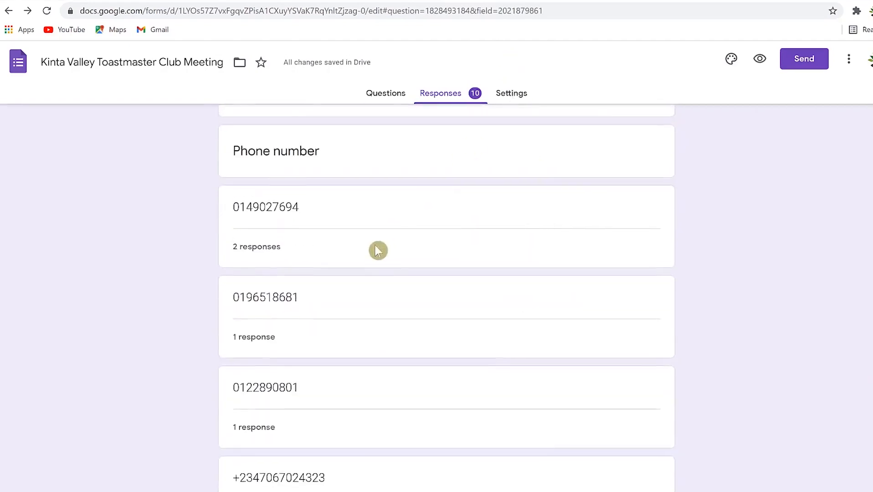
# Browse the responses one respondent at a time in the Individual view.
pyautogui.click(597, 200)
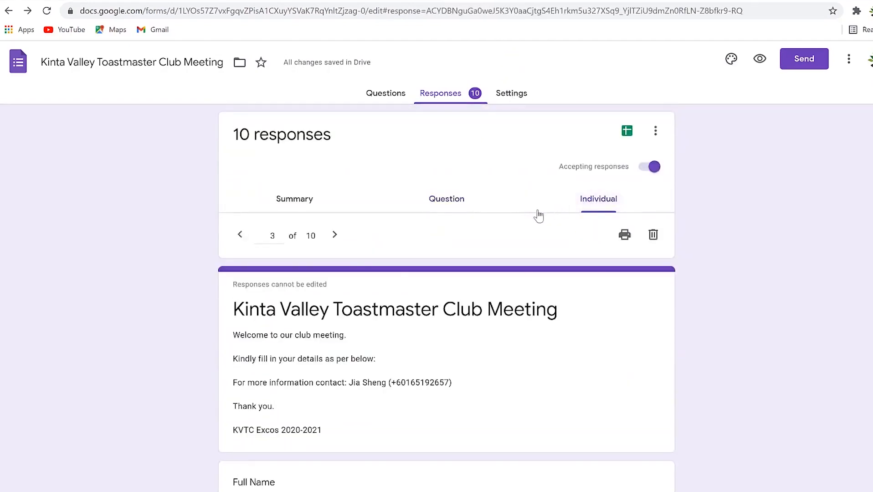
pyautogui.scroll(-4, 271, 337)
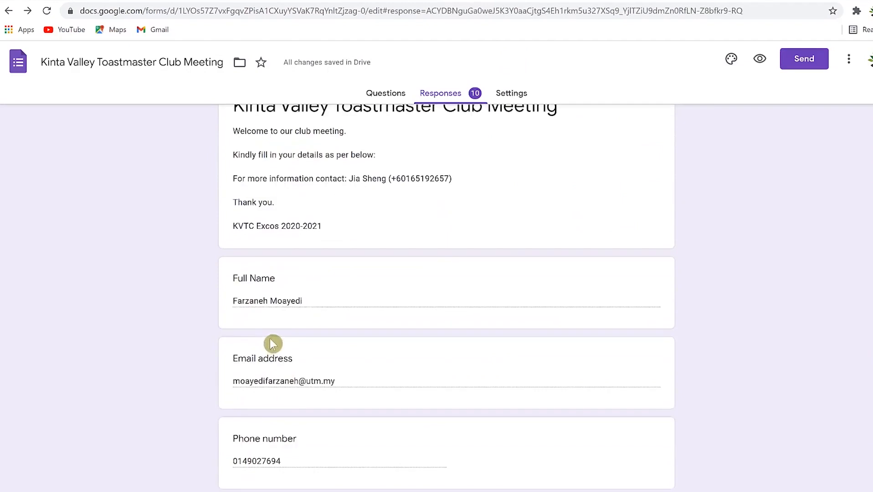
pyautogui.scroll(6, 455, 301)
pyautogui.click(336, 236)
pyautogui.click(336, 235)
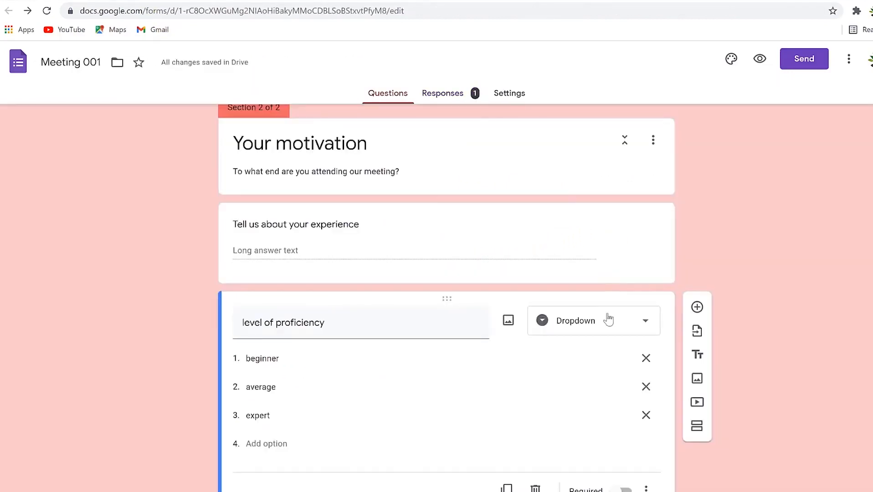
# Show the answer-type options for the level of proficiency question in Section 2.
pyautogui.scroll(1, 620, 293)
pyautogui.scroll(4, 620, 293)
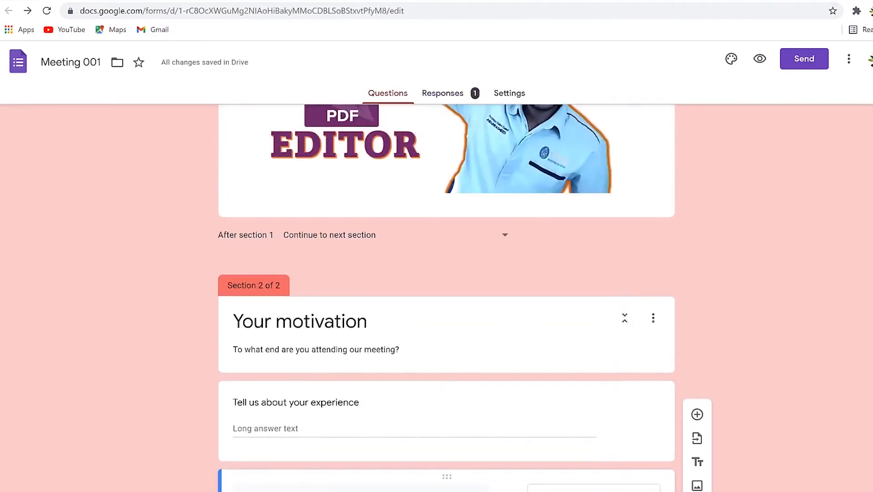
pyautogui.click(593, 487)
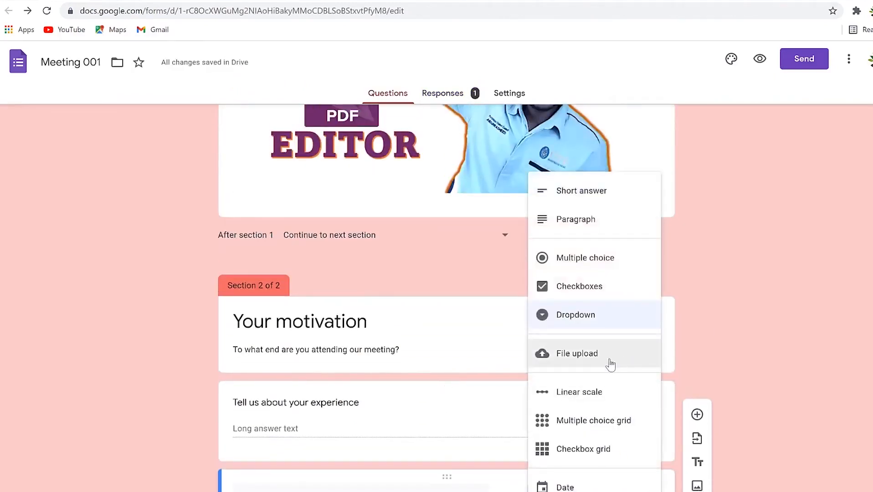
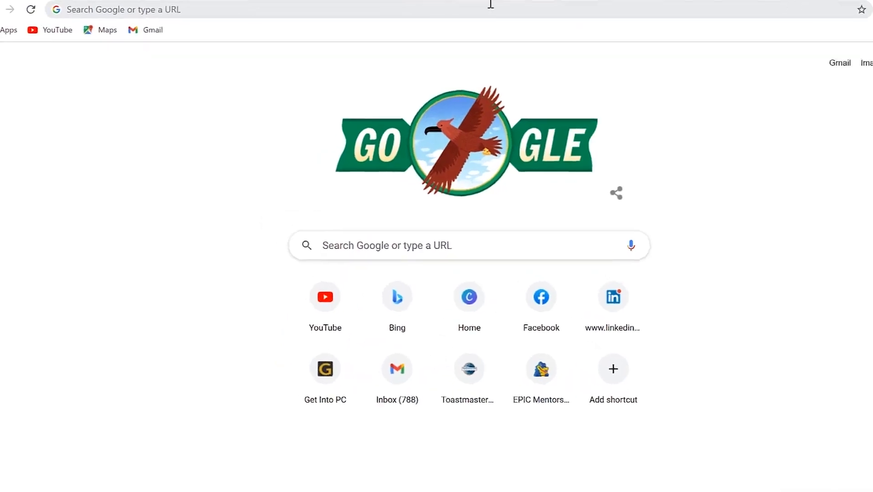
# Go to jamboard.google.com by autocompleting 'jam' in Chrome's address bar.
pyautogui.click(449, 8)
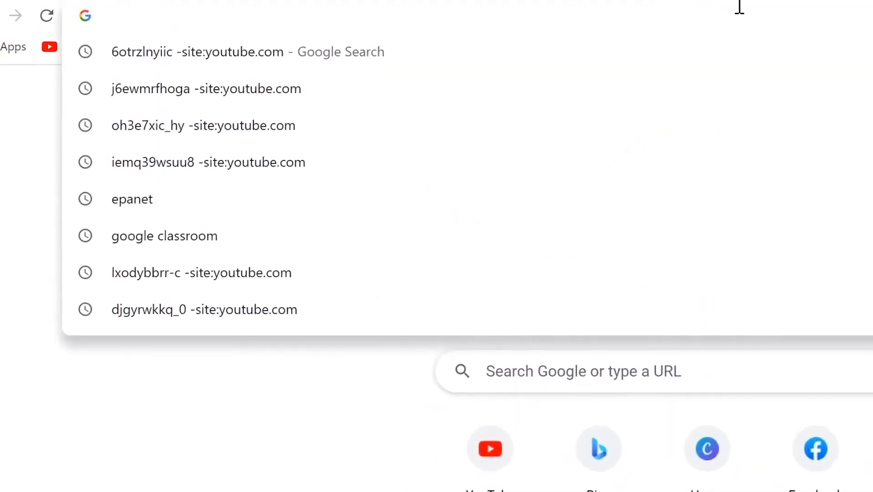
pyautogui.write('jam')
pyautogui.press('Right')
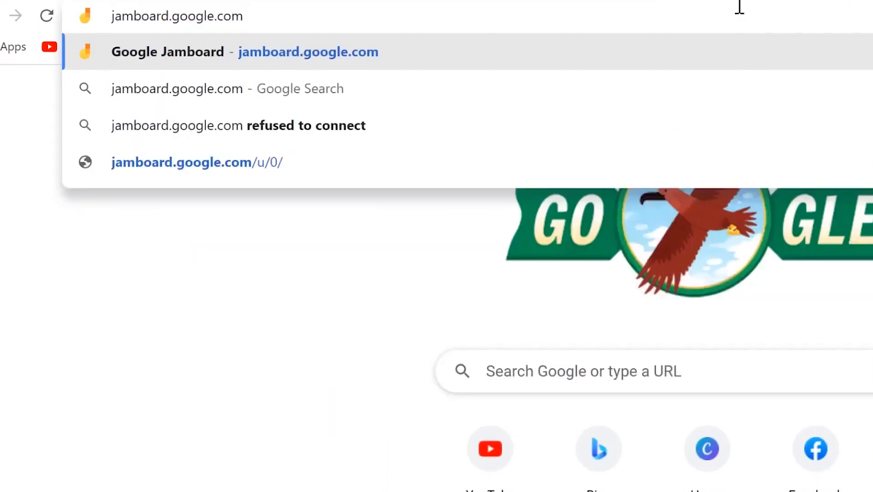
pyautogui.press('Return')
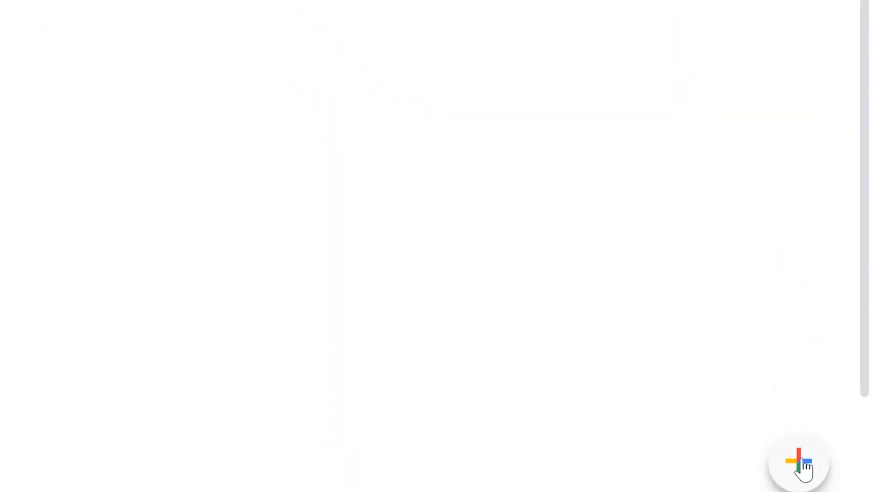
# Create a new blank jam and title it 'Toastmasters meeting brainstorming'.
pyautogui.click(803, 461)
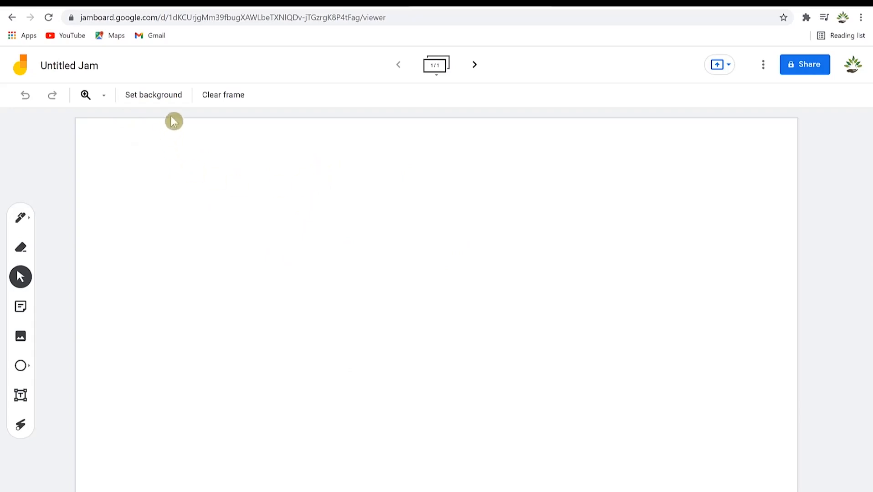
pyautogui.click(87, 71)
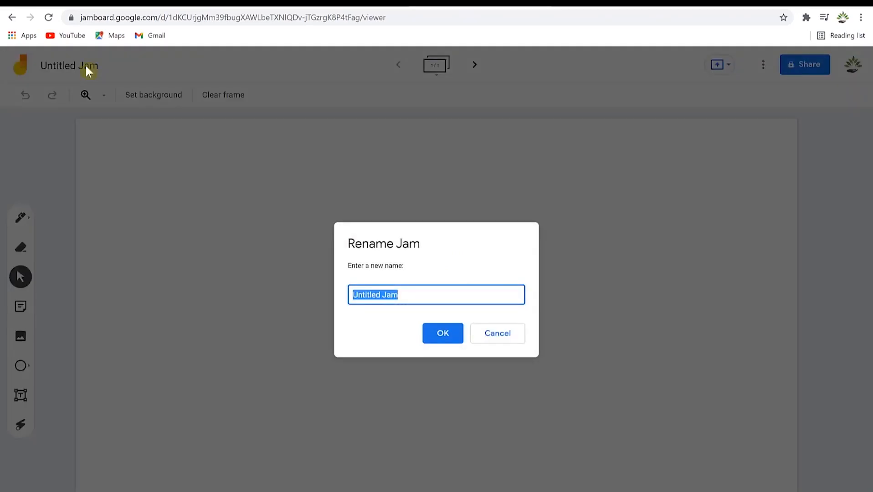
pyautogui.write('Toastmasters meeting brainstorming')
pyautogui.click(443, 337)
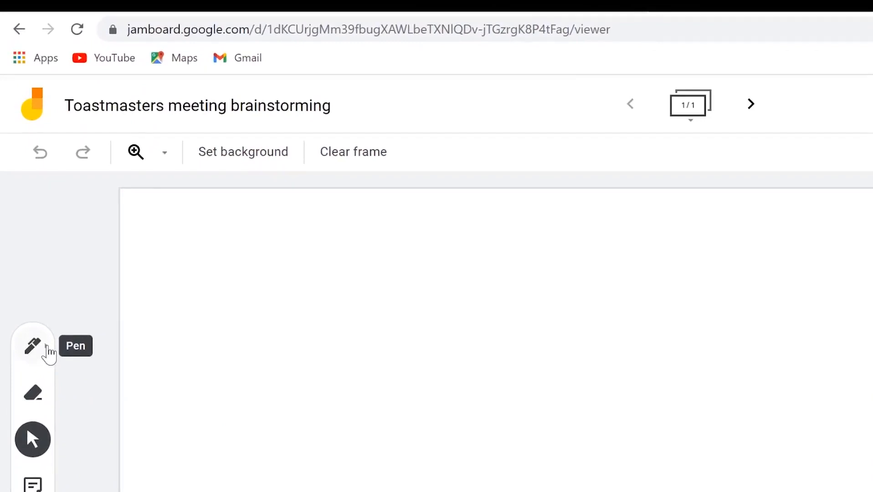
# Draw a small black curl and a long black line across the frame with the pen.
pyautogui.click(48, 354)
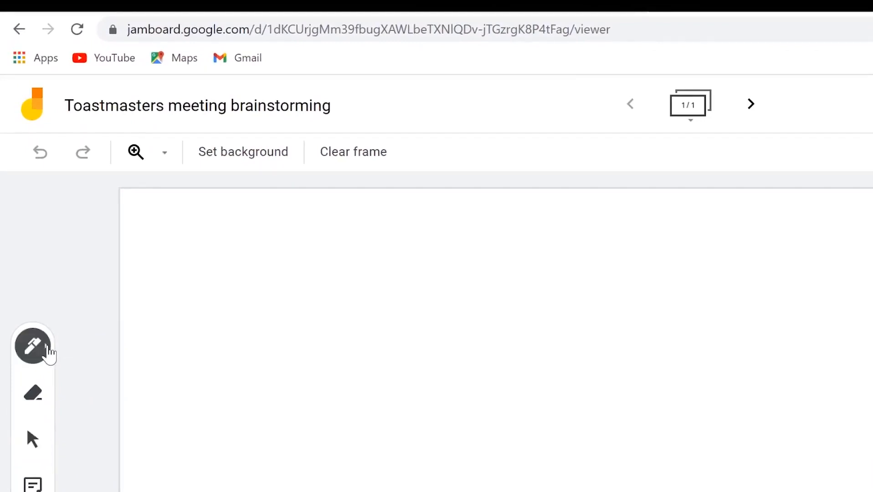
pyautogui.click(49, 355)
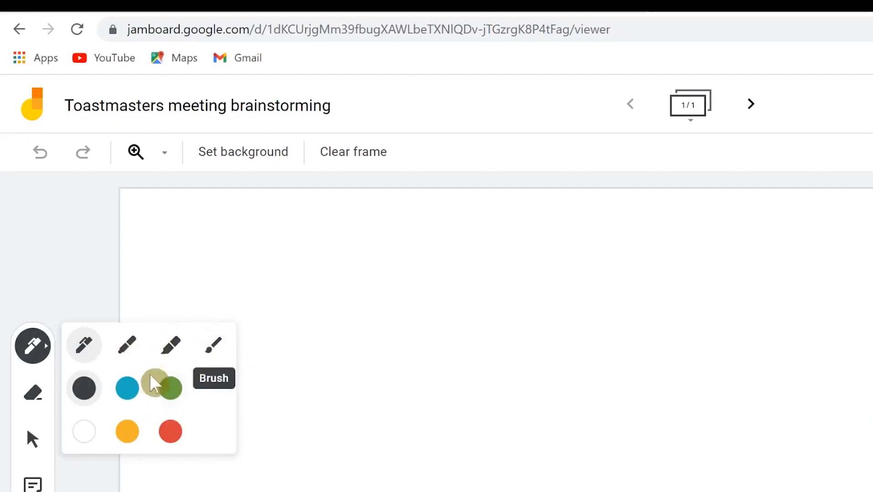
pyautogui.moveTo(387, 320)
pyautogui.mouseDown()
pyautogui.moveTo(406, 347)
pyautogui.moveTo(392, 351)
pyautogui.moveTo(408, 351)
pyautogui.mouseUp()
pyautogui.moveTo(331, 353)
pyautogui.mouseDown()
pyautogui.moveTo(710, 331)
pyautogui.moveTo(812, 283)
pyautogui.mouseUp()
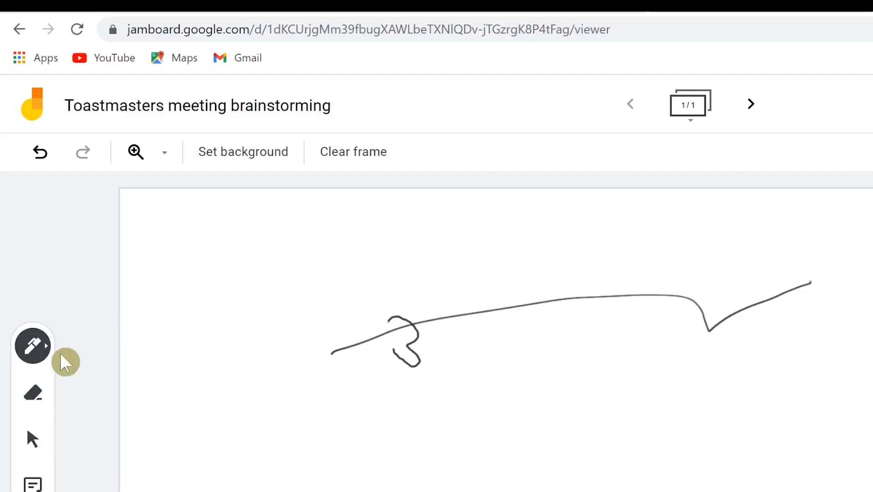
# Switch the pen to blue and draw a curl below the black line.
pyautogui.click(46, 353)
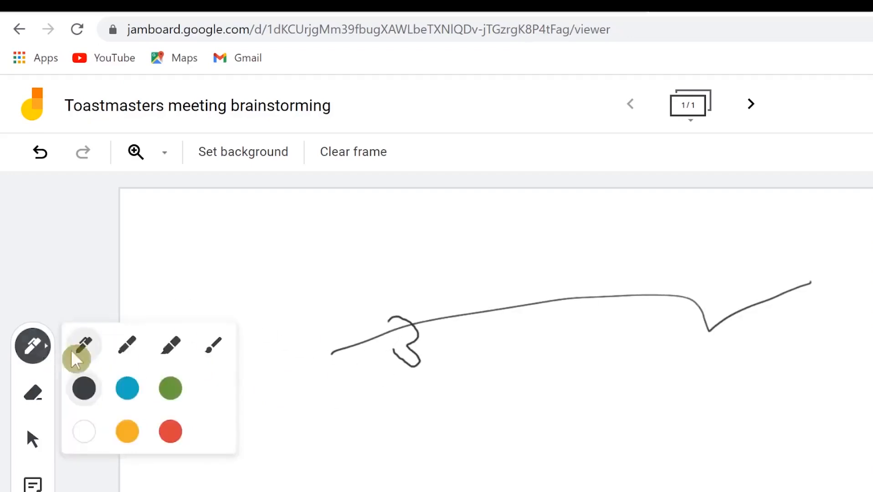
pyautogui.click(127, 391)
pyautogui.moveTo(452, 387); pyautogui.dragTo(508, 411)
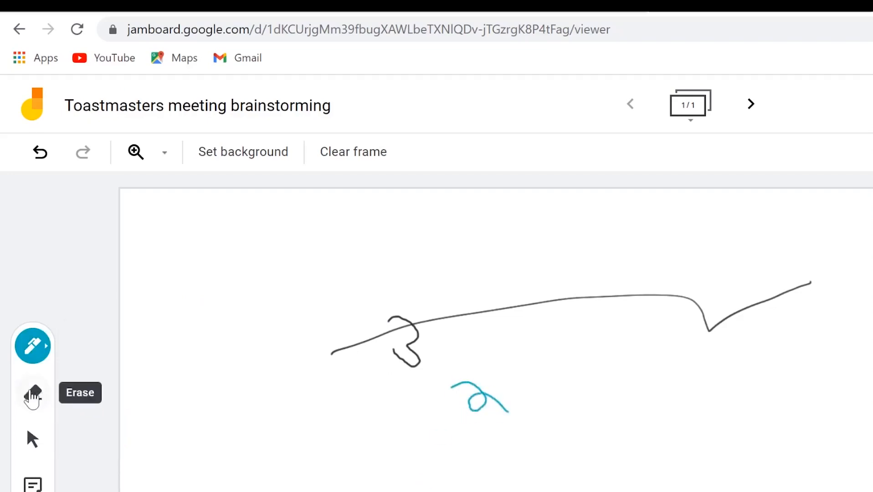
# Erase the small black curl with the eraser.
pyautogui.click(33, 393)
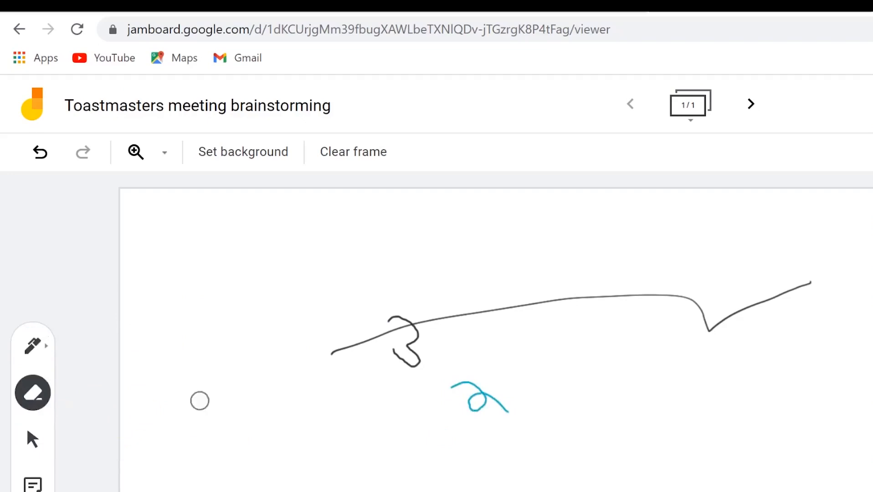
pyautogui.moveTo(398, 313); pyautogui.dragTo(448, 364)
pyautogui.moveTo(451, 324); pyautogui.dragTo(366, 353)
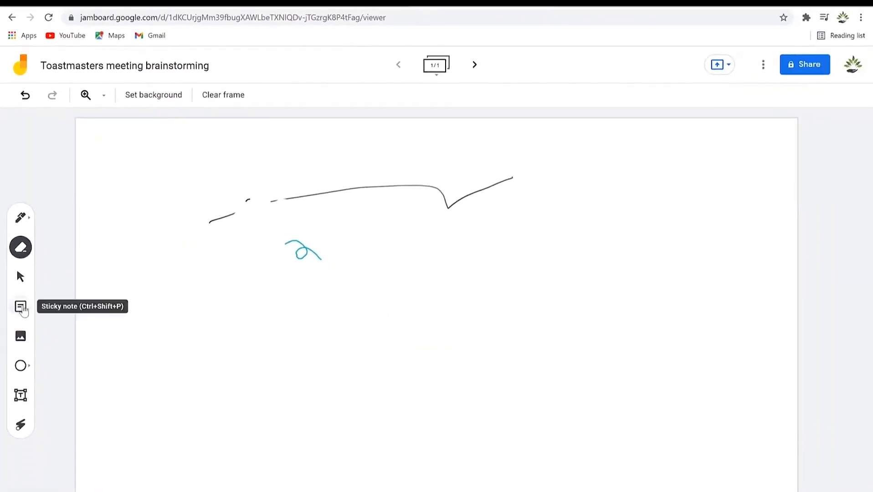
# Add a blue sticky note reading 'Our first meeting'.
pyautogui.click(22, 309)
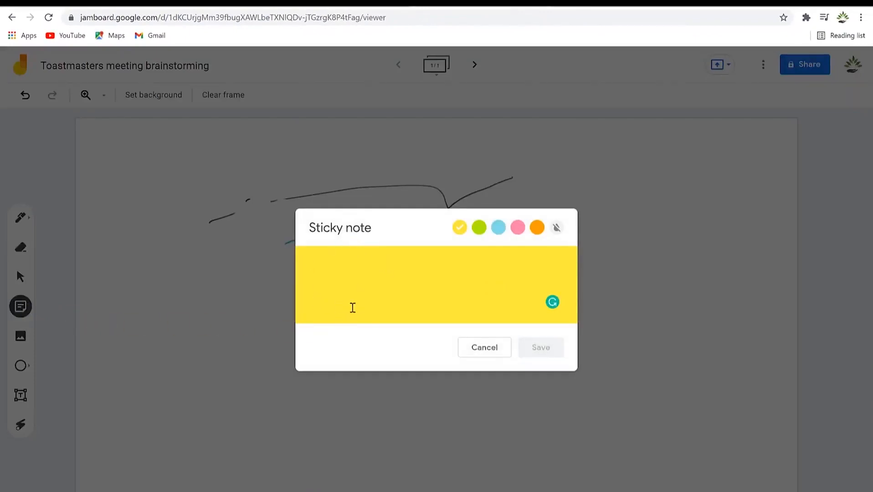
pyautogui.write('Our first meeting')
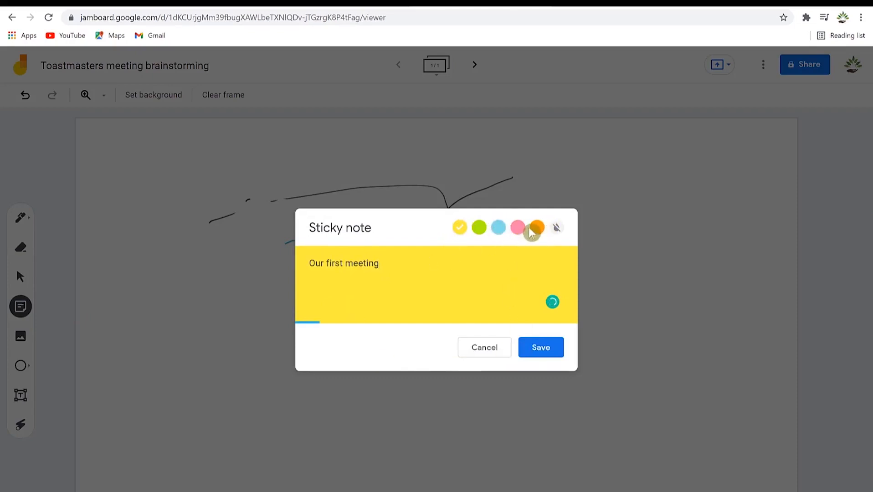
pyautogui.click(499, 227)
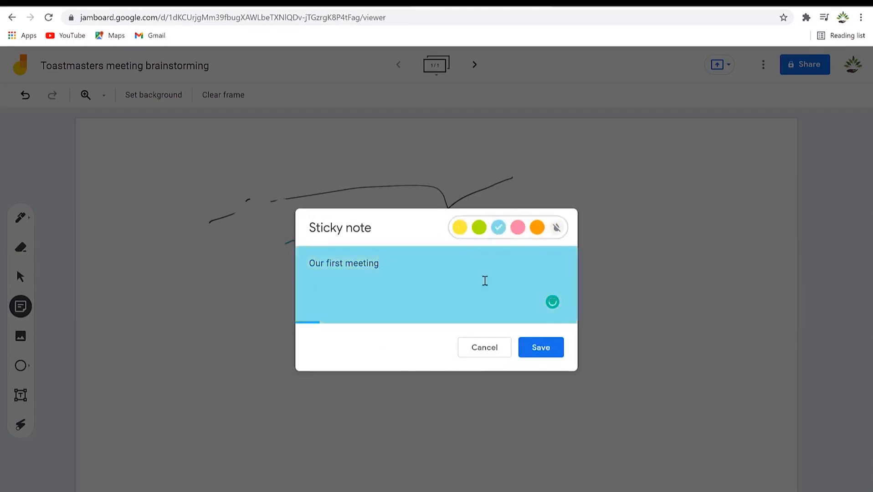
pyautogui.click(547, 347)
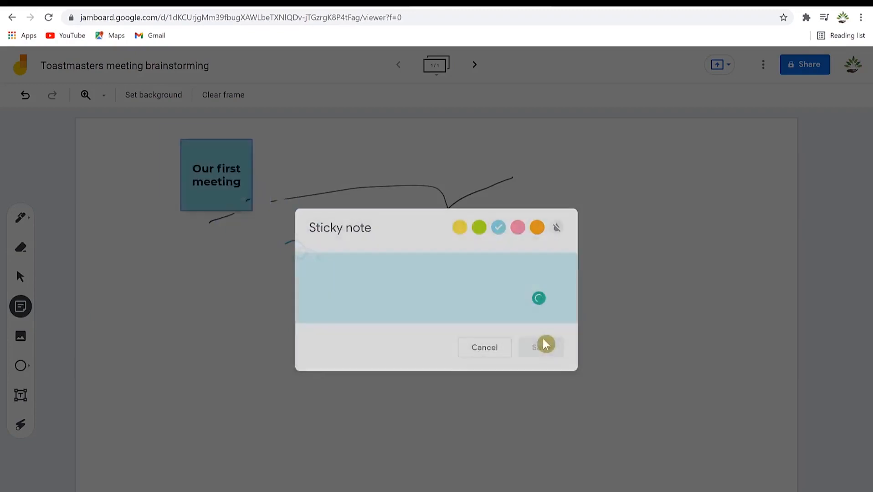
pyautogui.click(484, 349)
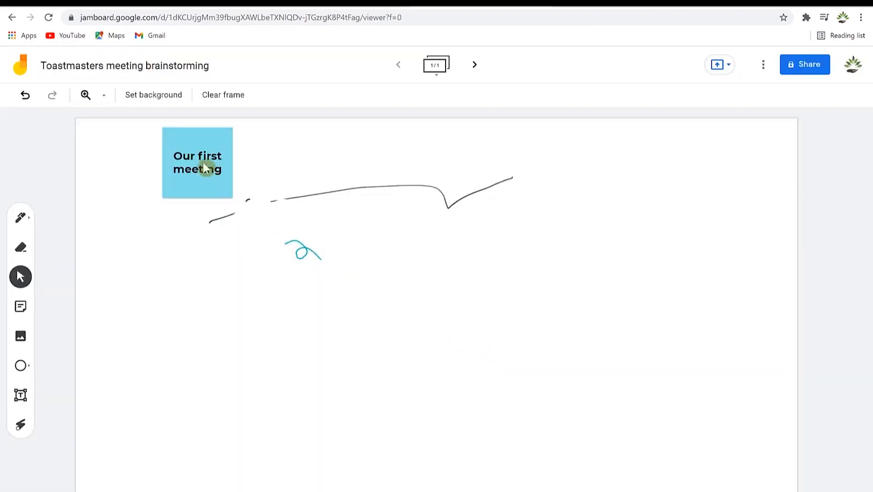
# Move the note down-left, enlarge it and tilt it counter-clockwise.
pyautogui.click(202, 156)
pyautogui.moveTo(198, 149); pyautogui.dragTo(160, 213)
pyautogui.moveTo(195, 262); pyautogui.dragTo(246, 286)
pyautogui.moveTo(172, 229); pyautogui.dragTo(162, 292)
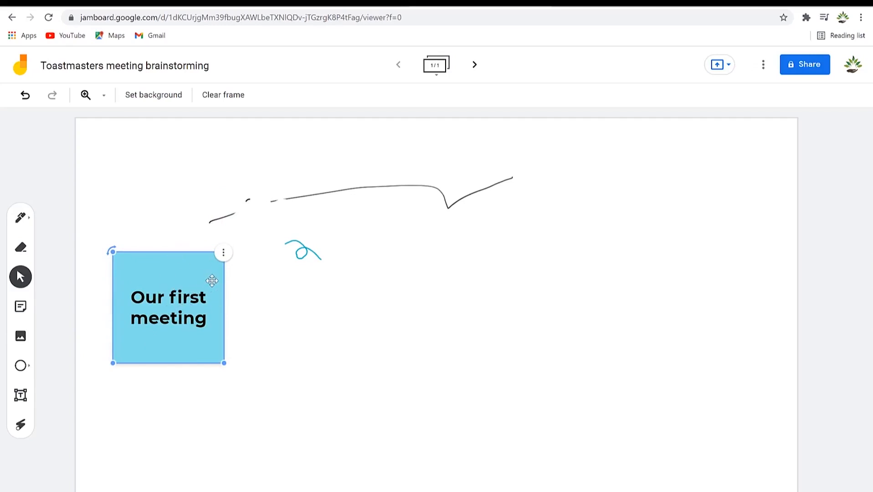
pyautogui.moveTo(111, 251); pyautogui.dragTo(82, 286)
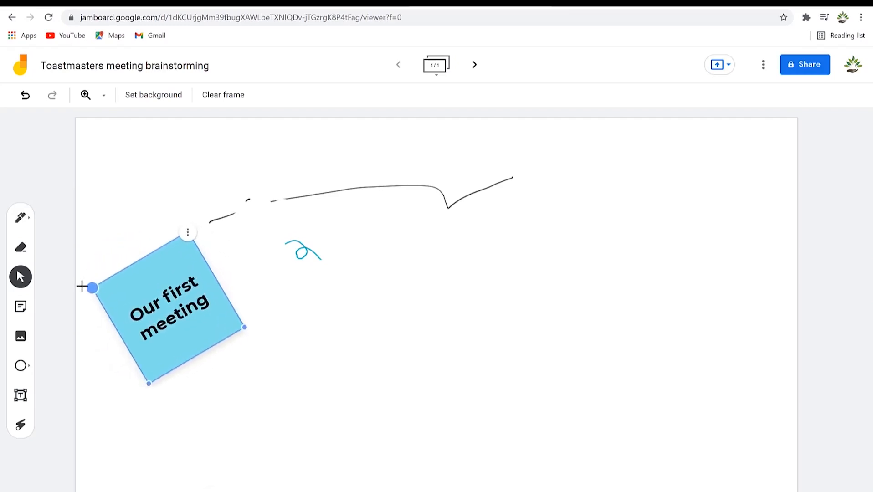
# Duplicate the note to its right, tilt the copy clockwise, and retext it 'Our second meeting'.
pyautogui.click(187, 233)
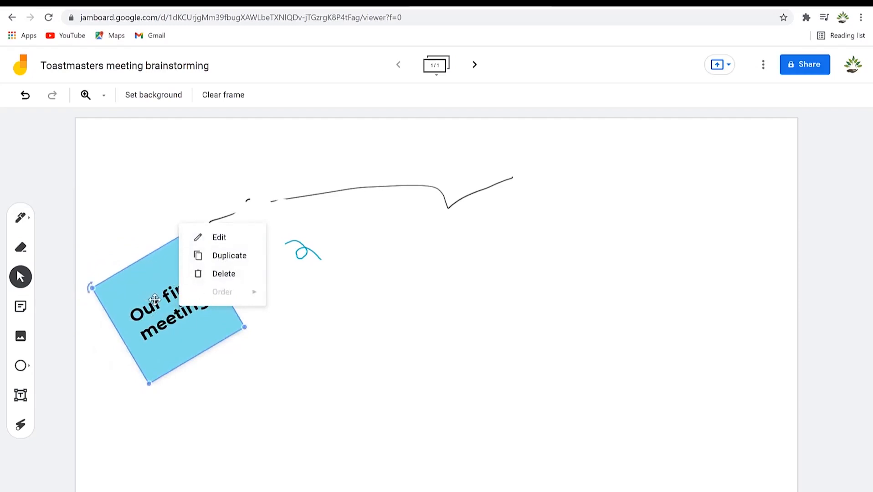
pyautogui.click(222, 258)
pyautogui.moveTo(182, 282)
pyautogui.mouseDown()
pyautogui.moveTo(383, 285)
pyautogui.moveTo(349, 262)
pyautogui.mouseUp()
pyautogui.moveTo(270, 284); pyautogui.dragTo(320, 234)
pyautogui.click(420, 279)
pyautogui.click(443, 285)
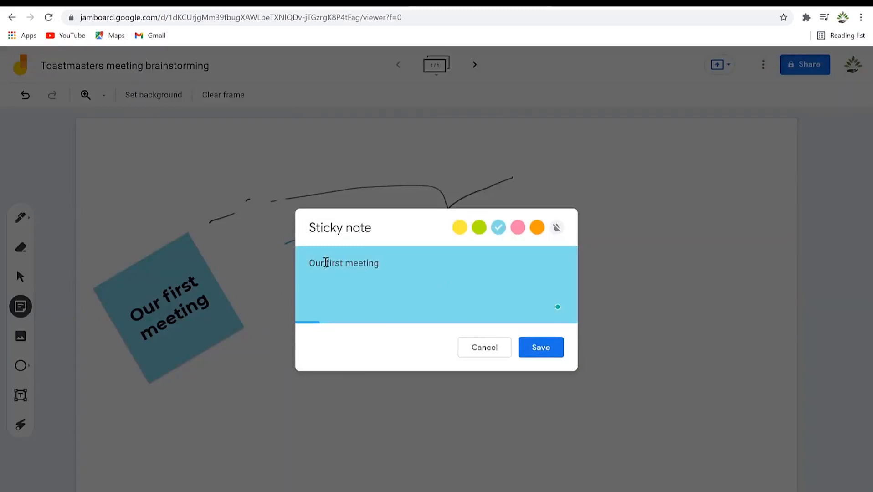
pyautogui.write('second')
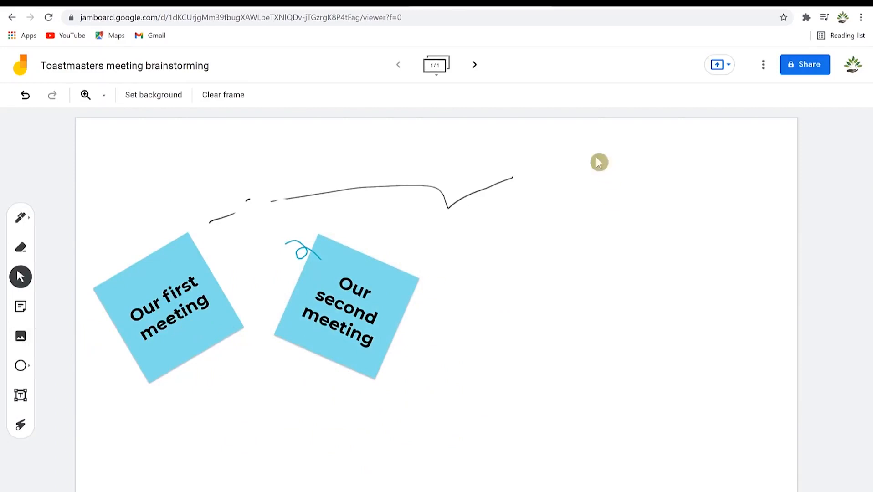
pyautogui.click(20, 338)
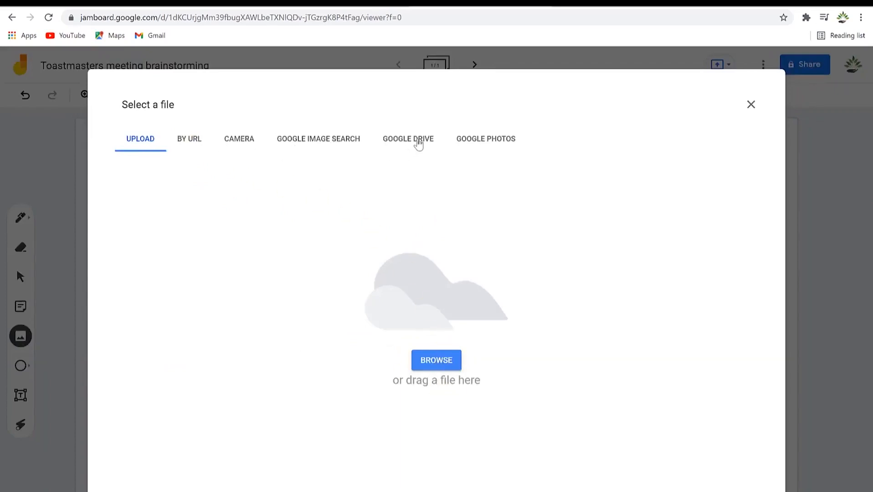
# Upload a portrait photo from the computer and position it below, between the two notes.
pyautogui.click(479, 141)
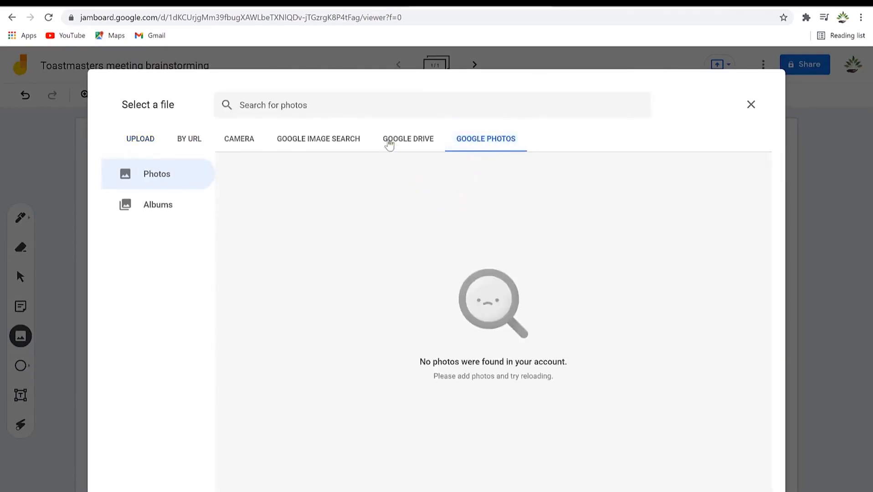
pyautogui.click(305, 93)
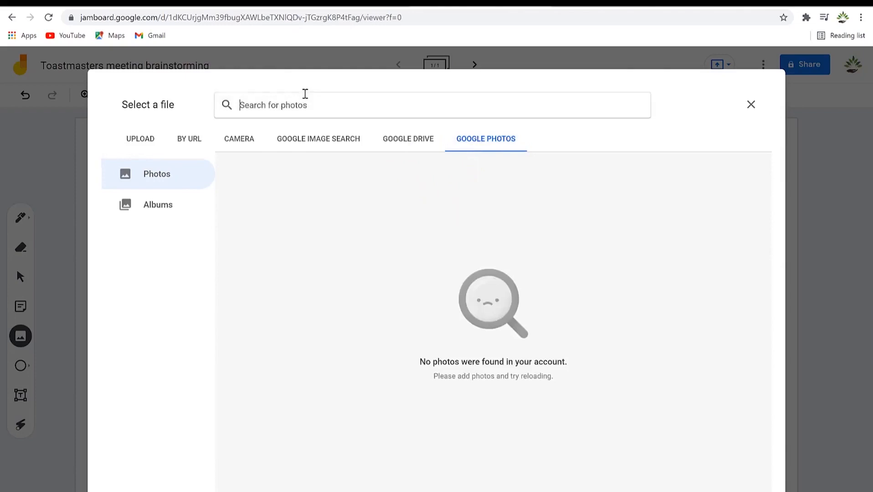
pyautogui.click(141, 139)
pyautogui.click(437, 363)
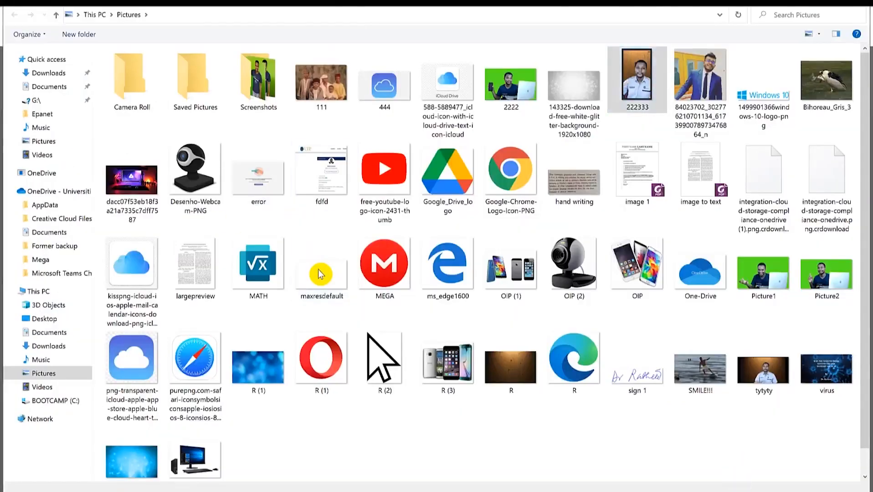
pyautogui.doubleClick(321, 274)
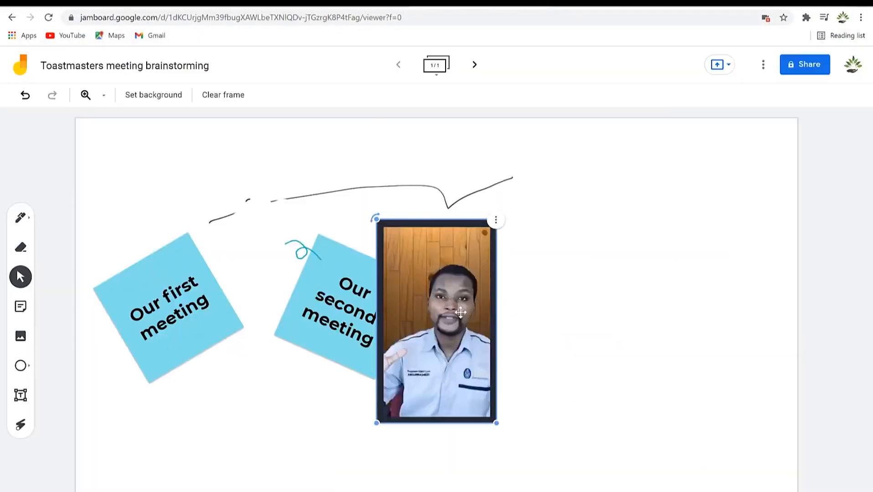
pyautogui.moveTo(460, 313); pyautogui.dragTo(278, 443)
pyautogui.click(401, 431)
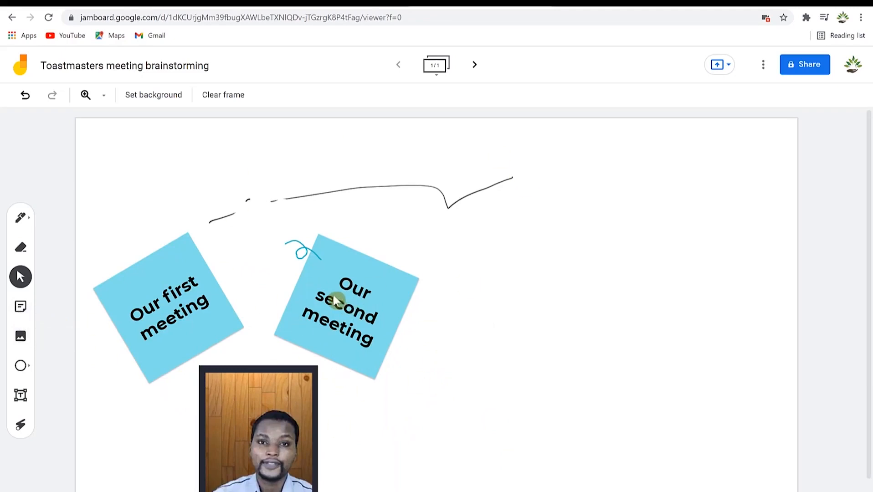
# Draw an ellipse outline to the right of the sticky notes.
pyautogui.click(21, 368)
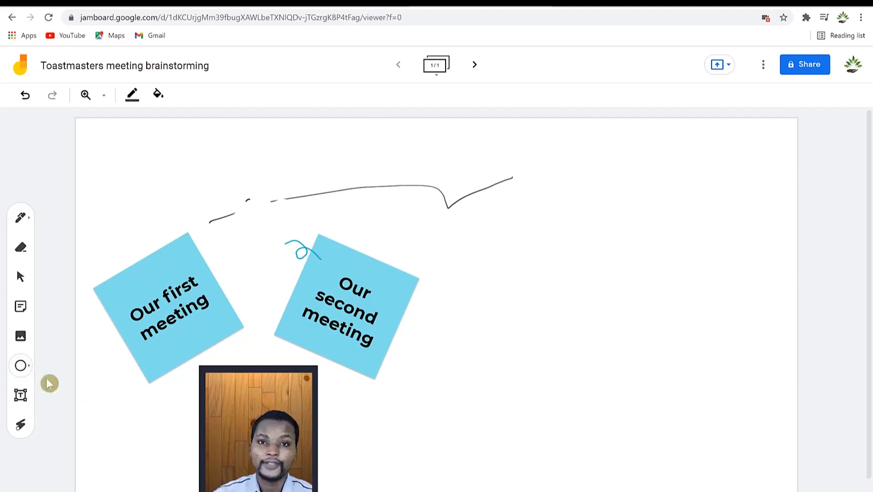
pyautogui.click(21, 366)
pyautogui.moveTo(529, 233)
pyautogui.mouseDown()
pyautogui.moveTo(684, 314)
pyautogui.moveTo(710, 406)
pyautogui.moveTo(730, 379)
pyautogui.mouseUp()
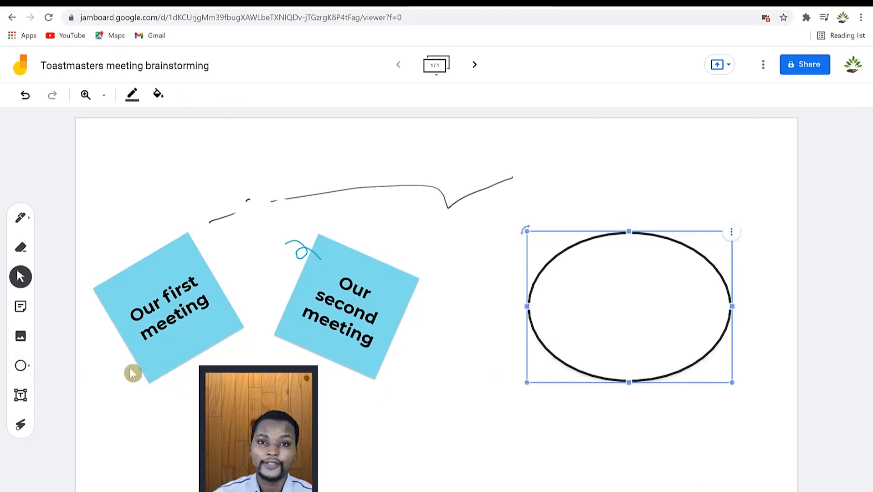
# Draw a square outline near the bottom centre of the board.
pyautogui.click(29, 370)
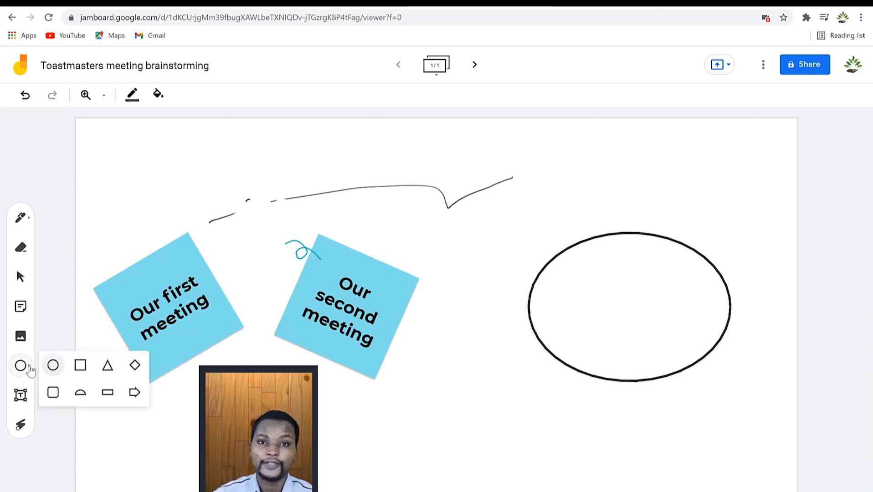
pyautogui.click(81, 367)
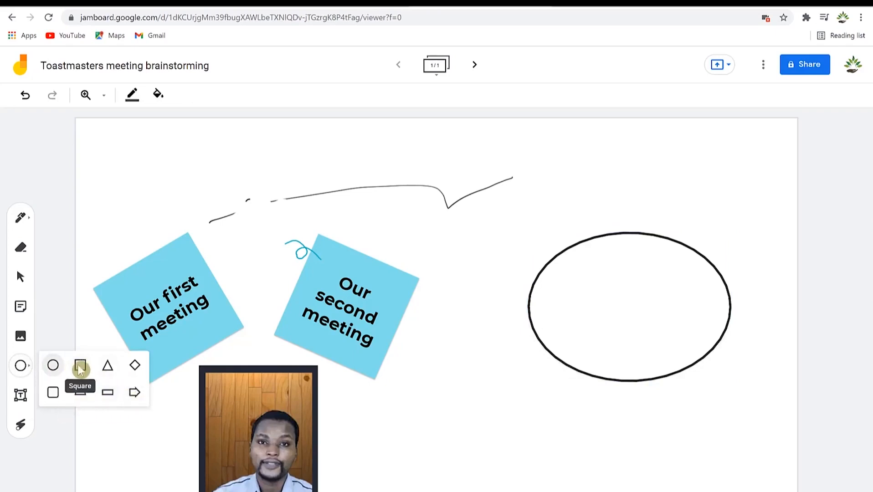
pyautogui.click(80, 372)
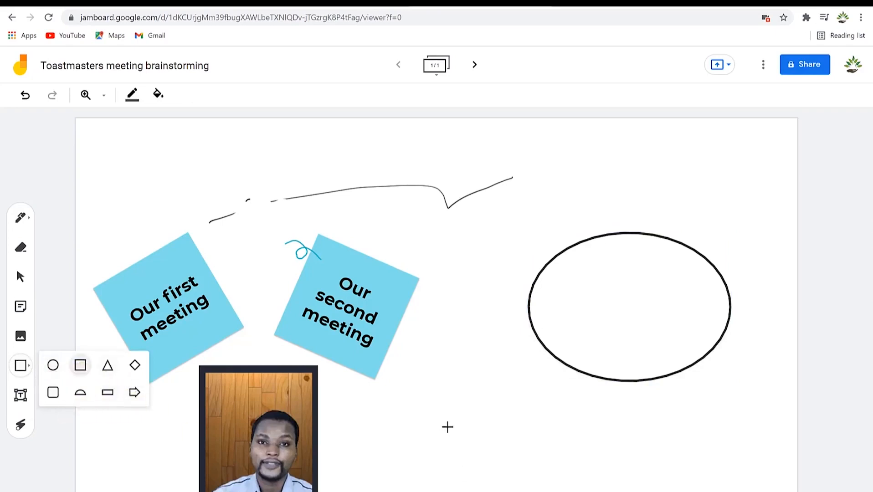
pyautogui.moveTo(447, 423); pyautogui.dragTo(526, 491)
pyautogui.click(350, 435)
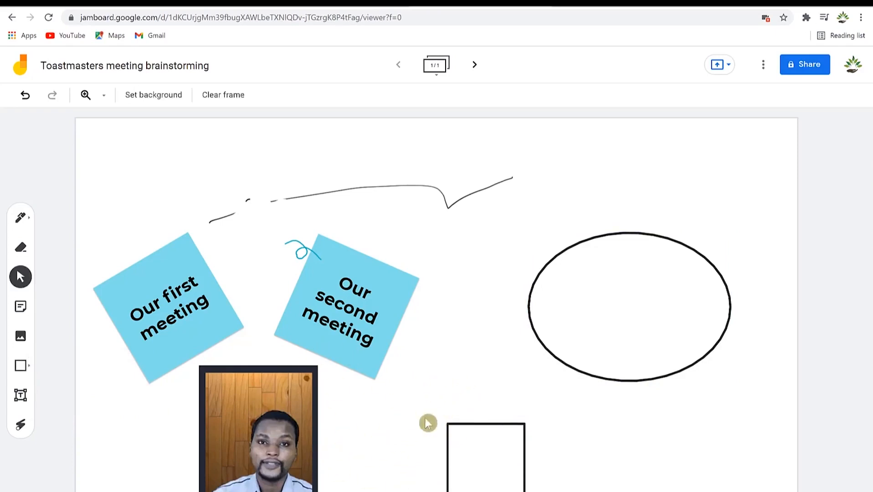
pyautogui.click(20, 395)
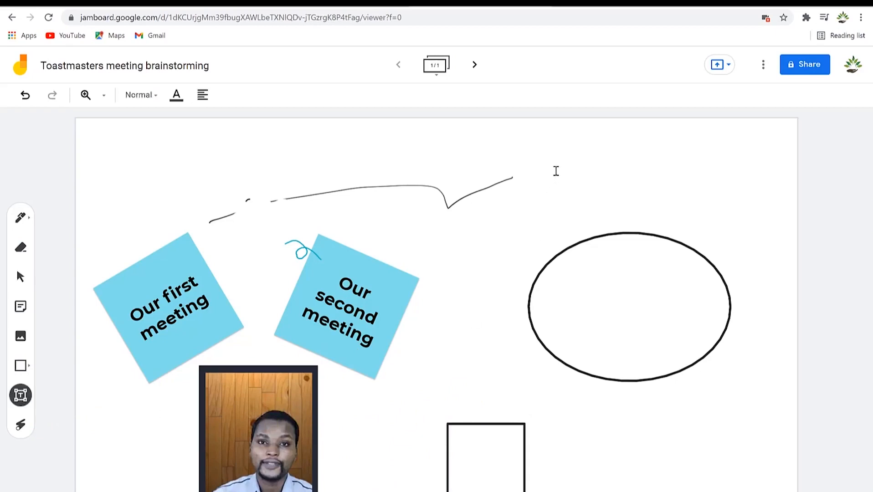
# Add a 'Speakers' text box at top right with the first speaker's numbered name aligned beneath.
pyautogui.click(556, 171)
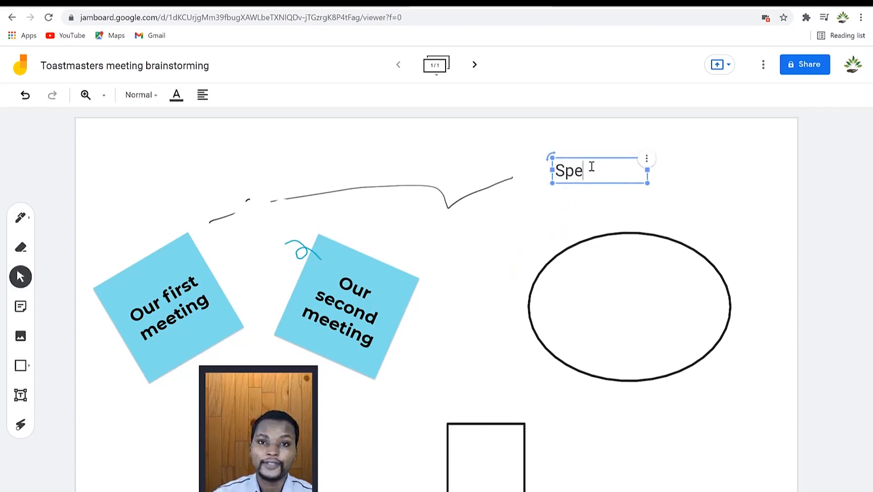
pyautogui.click(678, 213)
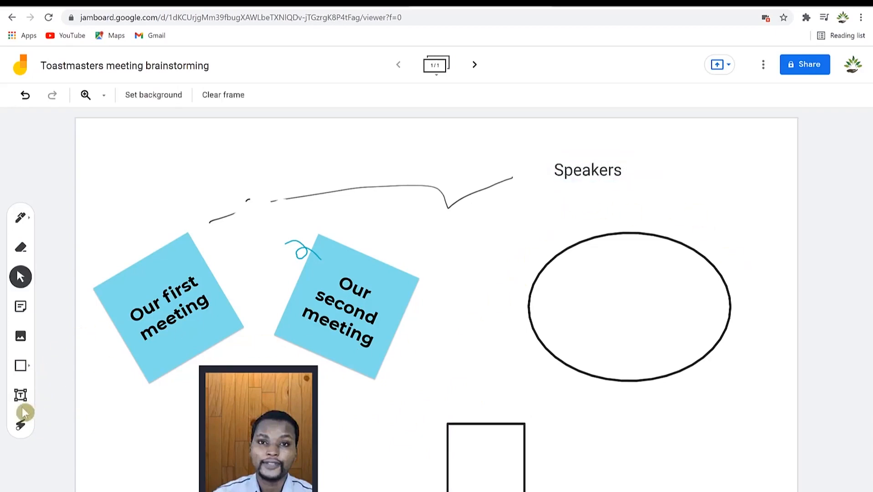
pyautogui.click(22, 396)
pyautogui.click(567, 183)
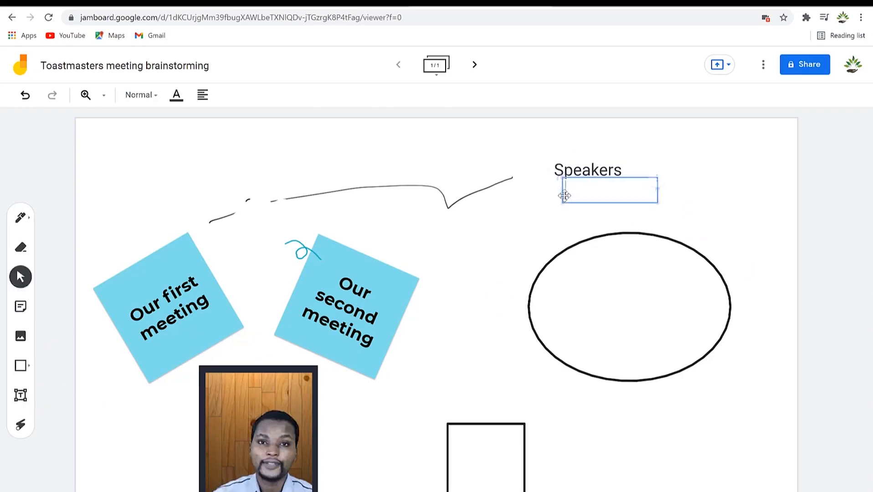
pyautogui.write('1. D')
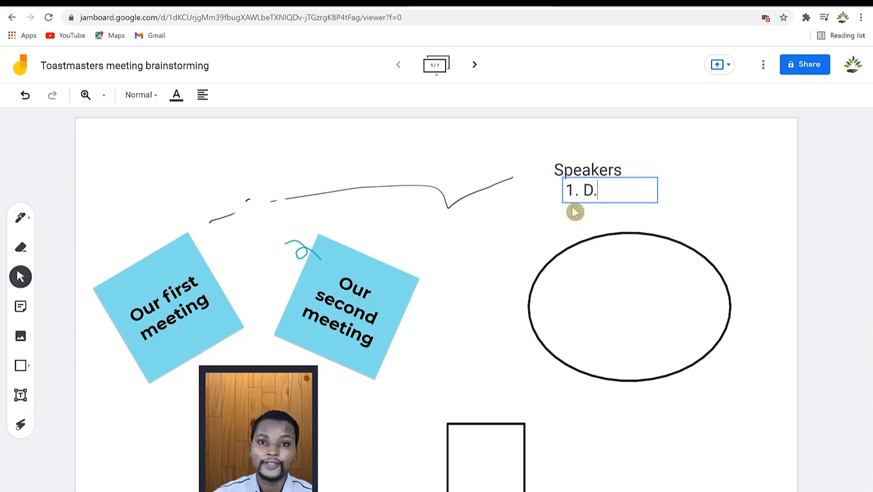
pyautogui.write('r. Rasheed')
pyautogui.moveTo(658, 198); pyautogui.dragTo(735, 198)
pyautogui.click(656, 232)
pyautogui.click(636, 196)
pyautogui.moveTo(638, 190); pyautogui.dragTo(626, 195)
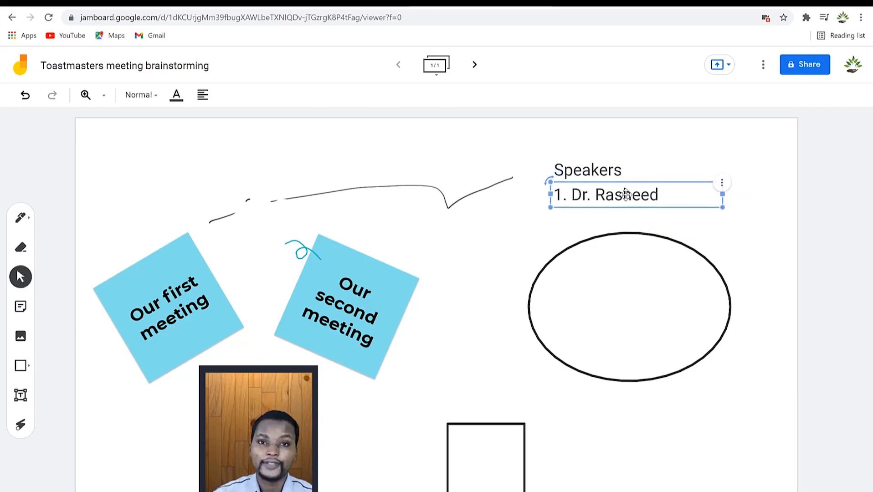
pyautogui.click(594, 238)
pyautogui.click(495, 224)
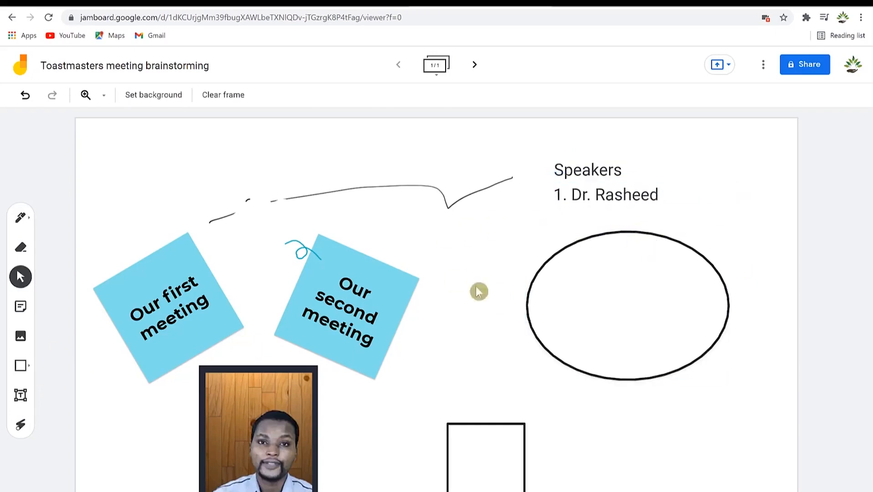
pyautogui.click(21, 427)
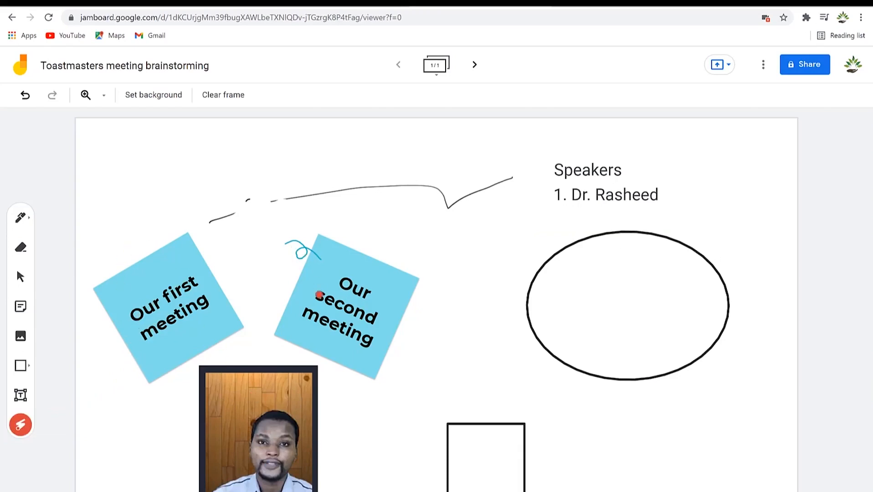
pyautogui.moveTo(107, 251)
pyautogui.mouseDown()
pyautogui.moveTo(201, 364)
pyautogui.moveTo(182, 230)
pyautogui.mouseUp()
pyautogui.moveTo(160, 290)
pyautogui.mouseDown()
pyautogui.moveTo(136, 328)
pyautogui.moveTo(92, 288)
pyautogui.mouseUp()
pyautogui.moveTo(550, 193)
pyautogui.mouseDown()
pyautogui.moveTo(659, 196)
pyautogui.moveTo(588, 195)
pyautogui.mouseUp()
pyautogui.moveTo(530, 205)
pyautogui.mouseDown()
pyautogui.moveTo(618, 226)
pyautogui.moveTo(554, 168)
pyautogui.moveTo(613, 198)
pyautogui.mouseUp()
pyautogui.moveTo(395, 200)
pyautogui.mouseDown()
pyautogui.moveTo(265, 341)
pyautogui.moveTo(355, 230)
pyautogui.mouseUp()
# Set a grid background, then clear the frame and undo the clearing with Ctrl+Z.
pyautogui.click(144, 97)
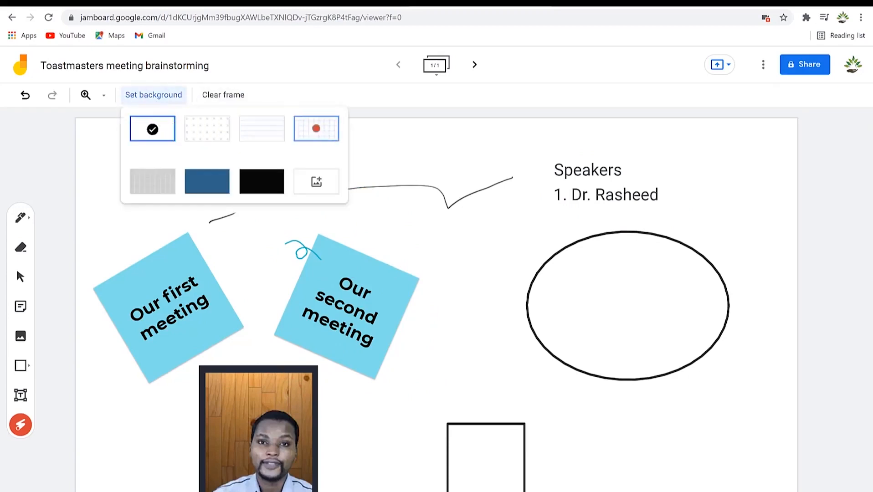
pyautogui.click(315, 128)
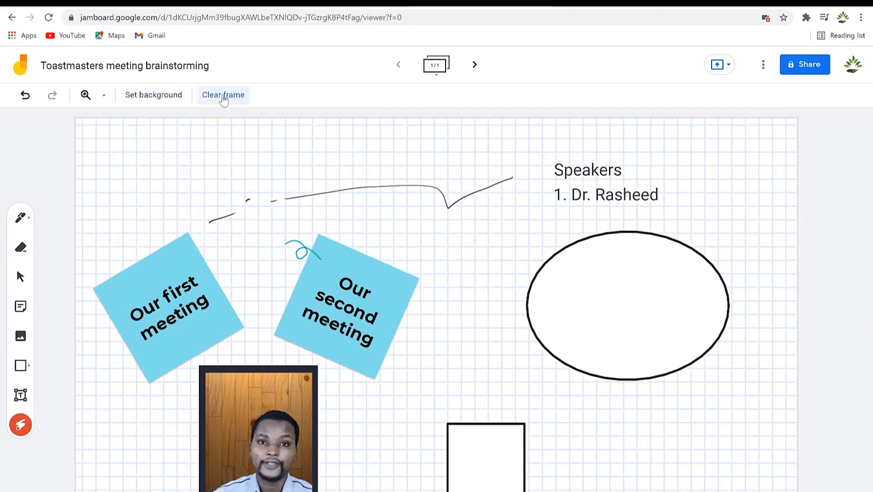
pyautogui.click(222, 97)
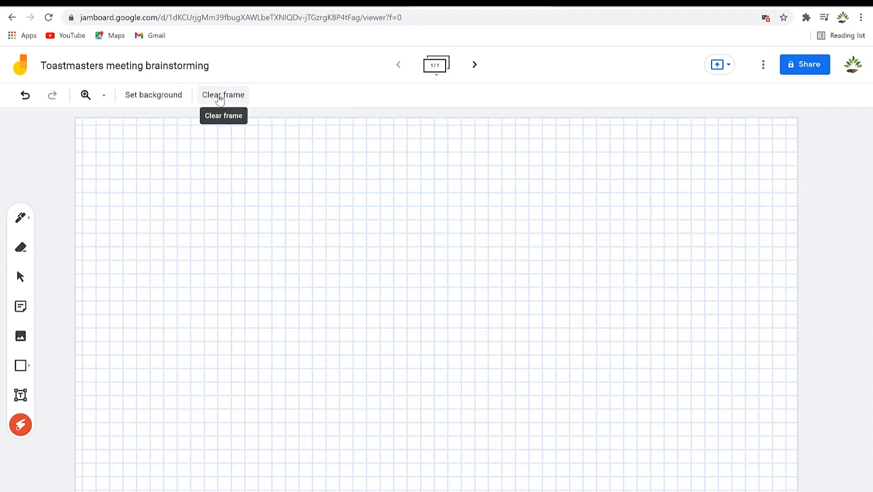
pyautogui.hotkey('ctrl', 'z')
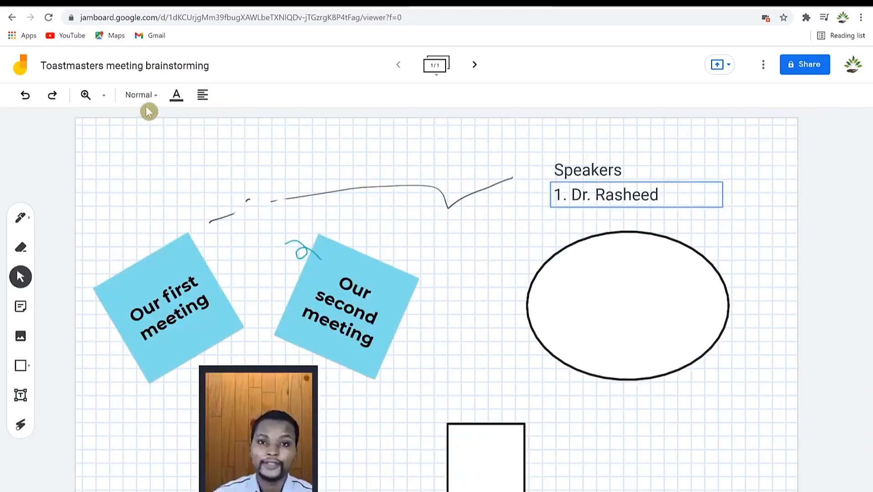
# Open and close the text style and zoom menus without changing anything.
pyautogui.click(141, 95)
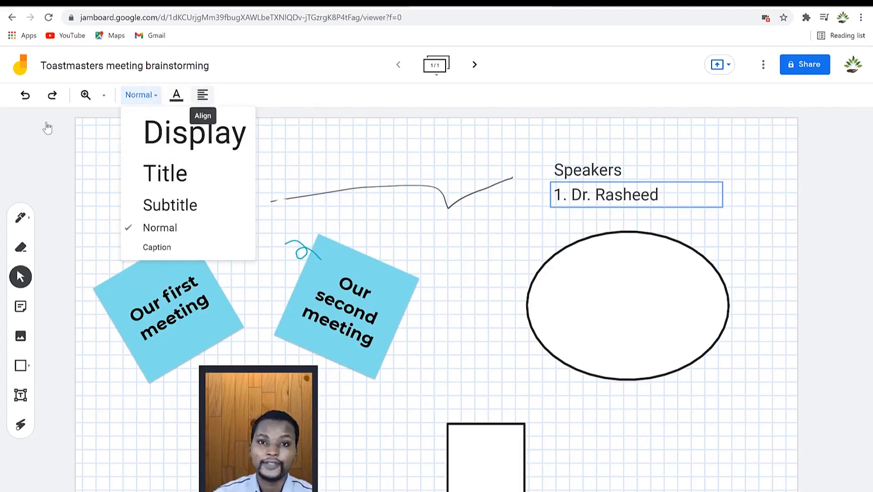
pyautogui.click(86, 123)
pyautogui.click(106, 97)
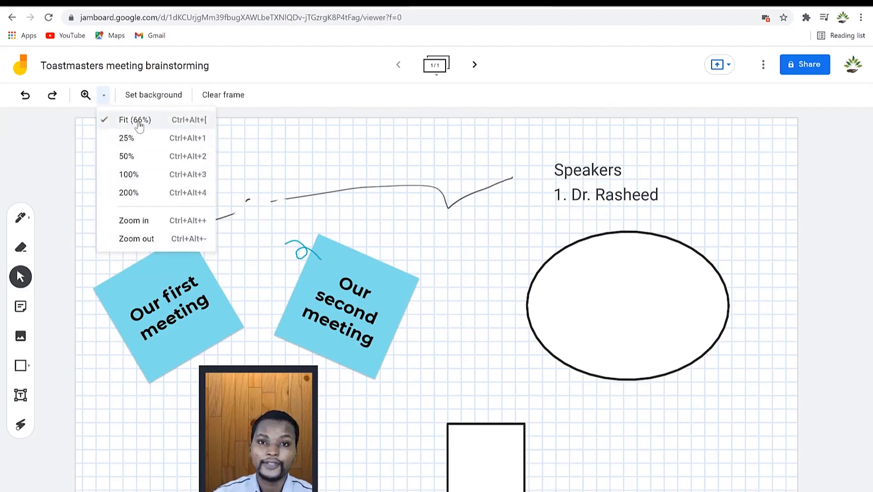
pyautogui.click(287, 202)
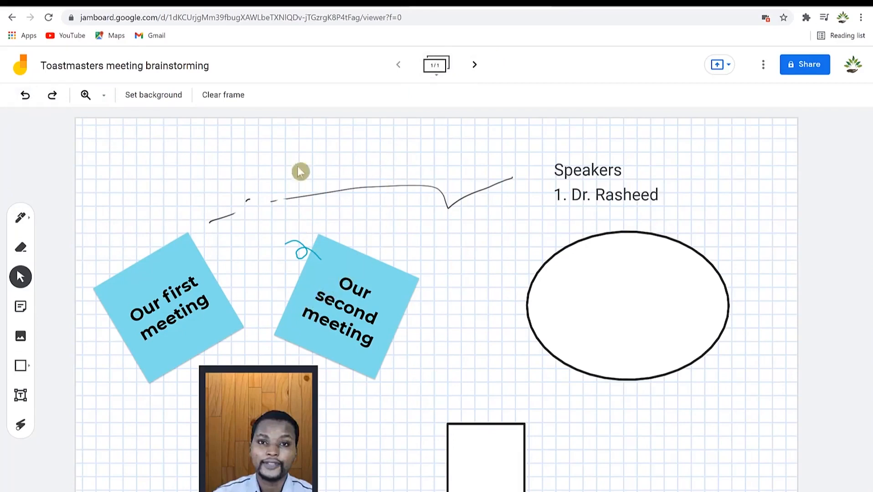
# Create frame 2 with a 'Third meeting' sticky note moved to the board centre.
pyautogui.click(474, 66)
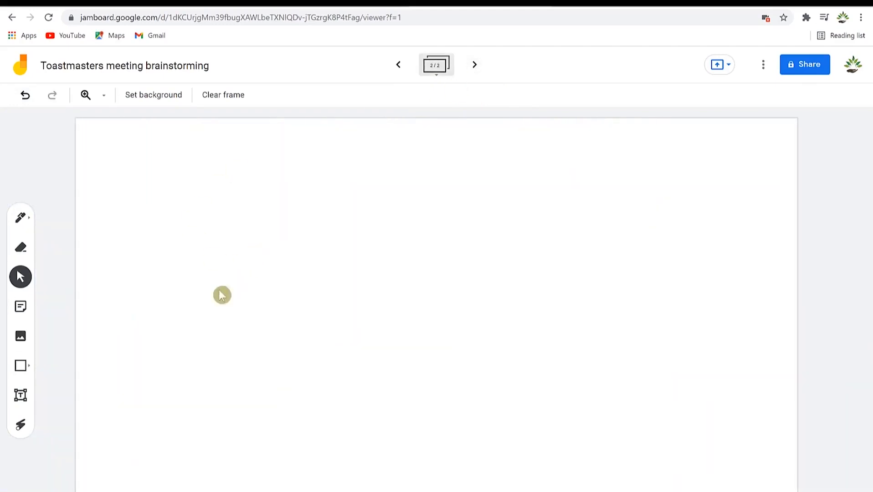
pyautogui.click(25, 304)
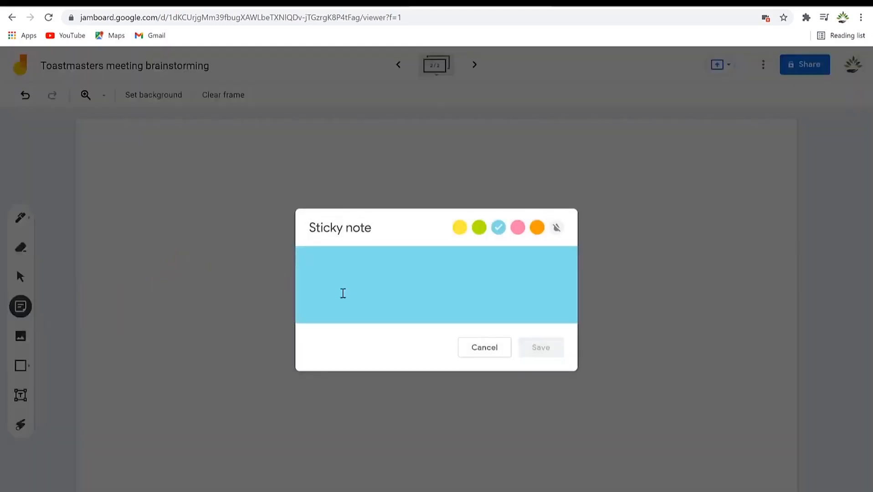
pyautogui.write('Third meeting')
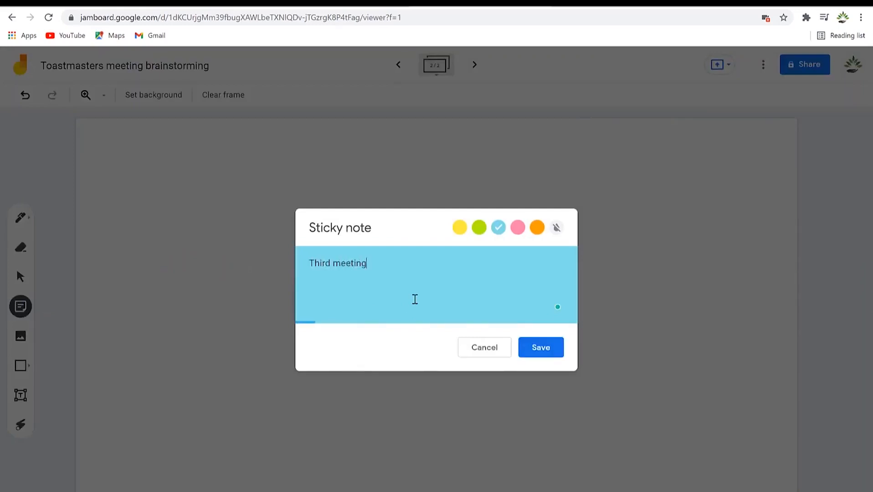
pyautogui.click(542, 349)
pyautogui.click(470, 347)
pyautogui.click(202, 157)
pyautogui.moveTo(203, 157); pyautogui.dragTo(441, 256)
pyautogui.click(531, 273)
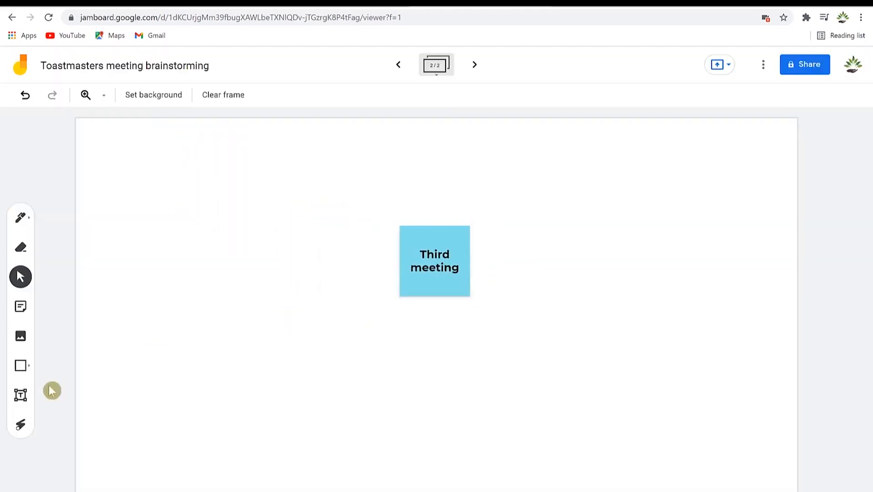
# Add a centred 'Speakers' list naming the first speaker below the sticky note.
pyautogui.click(23, 404)
pyautogui.click(349, 333)
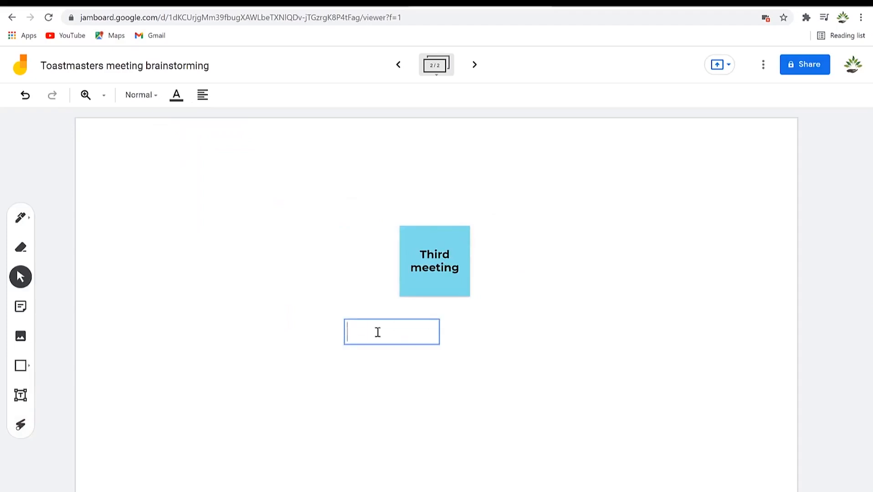
pyautogui.write('Speake')
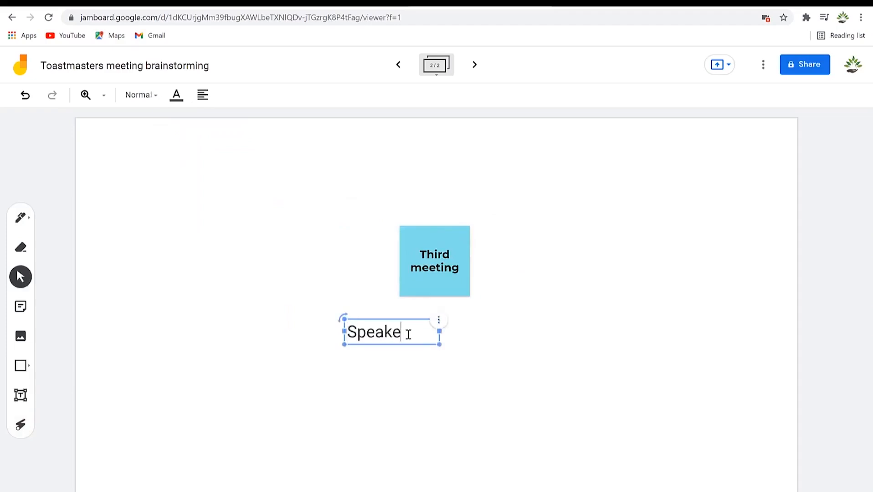
pyautogui.write('rs')
pyautogui.press('Return')
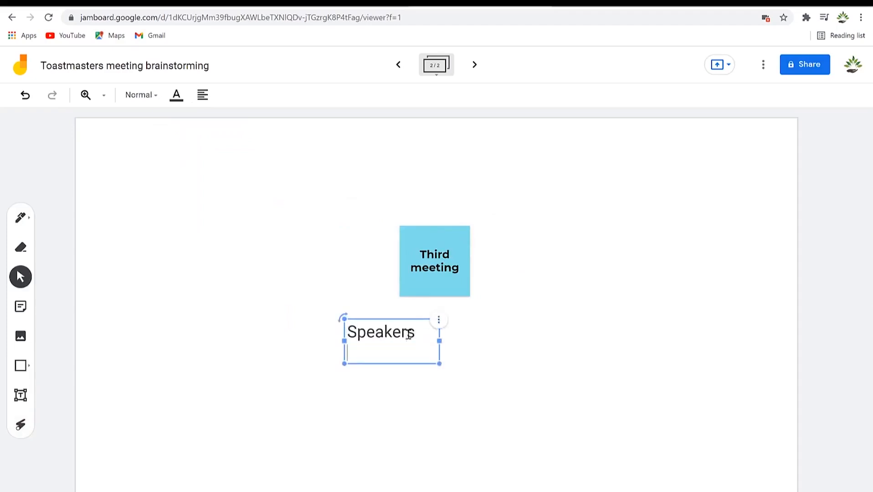
pyautogui.write('1. Roshan')
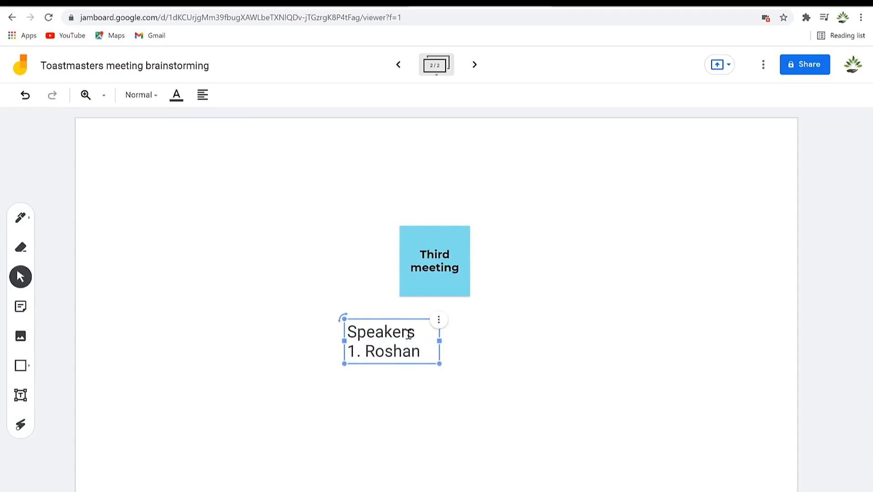
pyautogui.click(585, 402)
pyautogui.click(368, 340)
pyautogui.moveTo(388, 351); pyautogui.dragTo(432, 353)
pyautogui.click(598, 316)
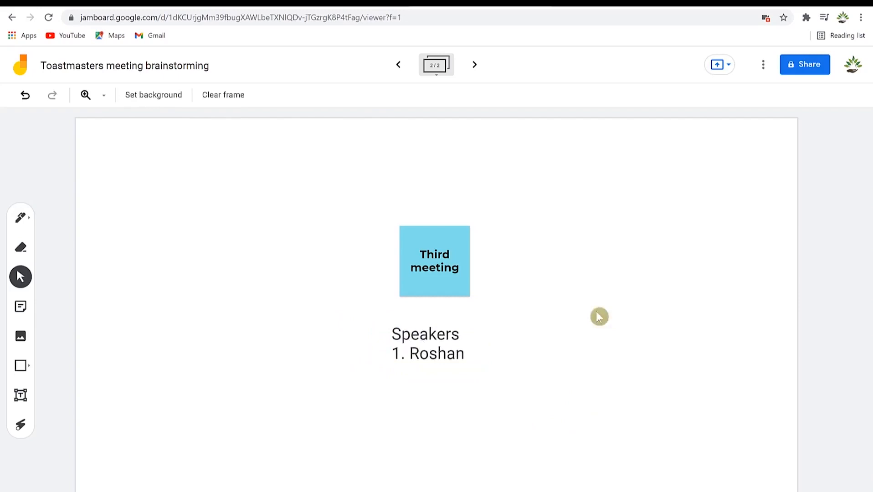
# Browse both frames via the thumbnail strip and frame arrows, finishing on the Third meeting frame.
pyautogui.click(437, 67)
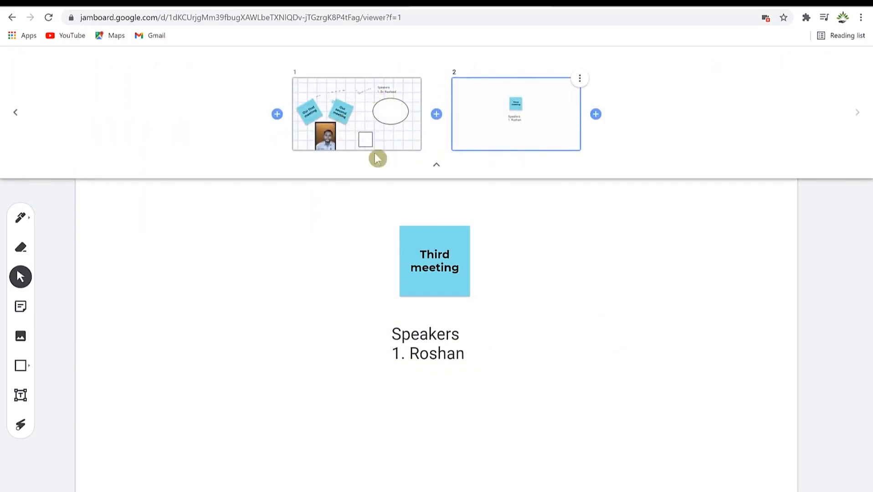
pyautogui.click(339, 129)
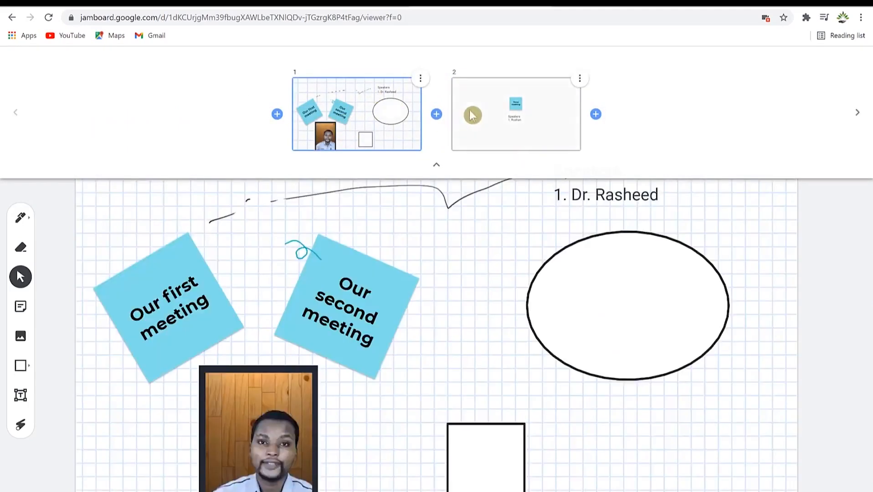
pyautogui.click(484, 116)
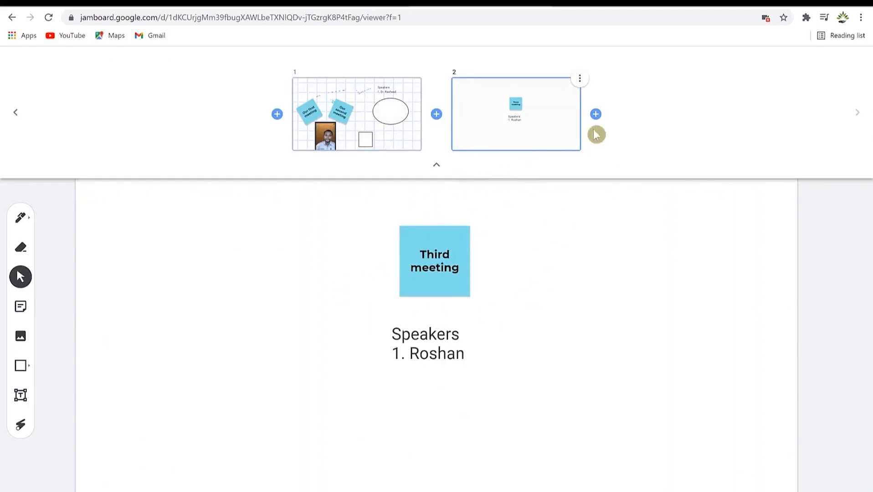
pyautogui.click(434, 167)
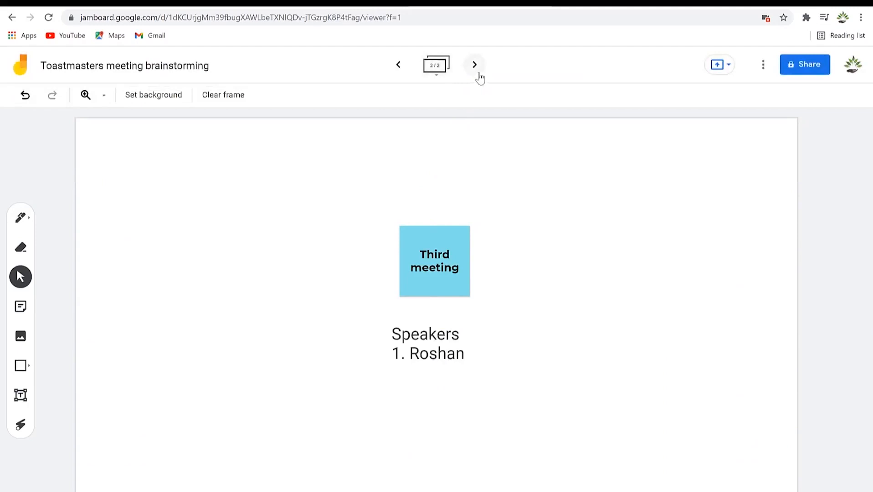
pyautogui.click(398, 68)
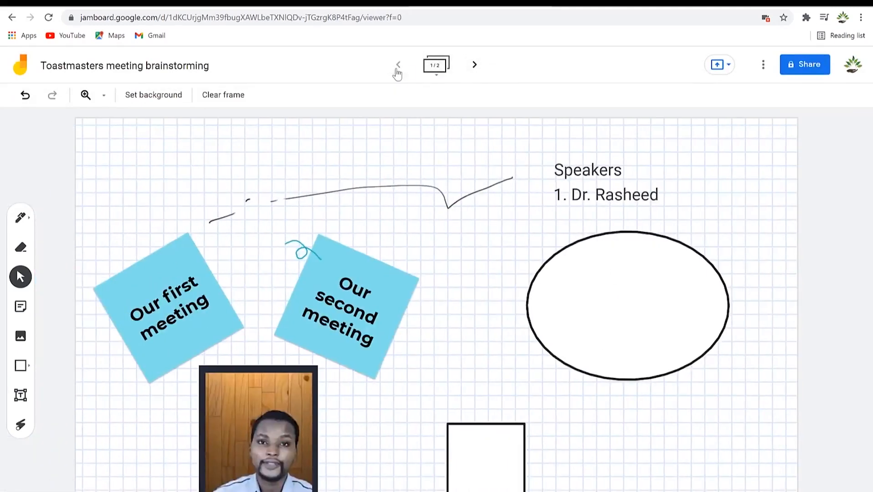
pyautogui.click(475, 64)
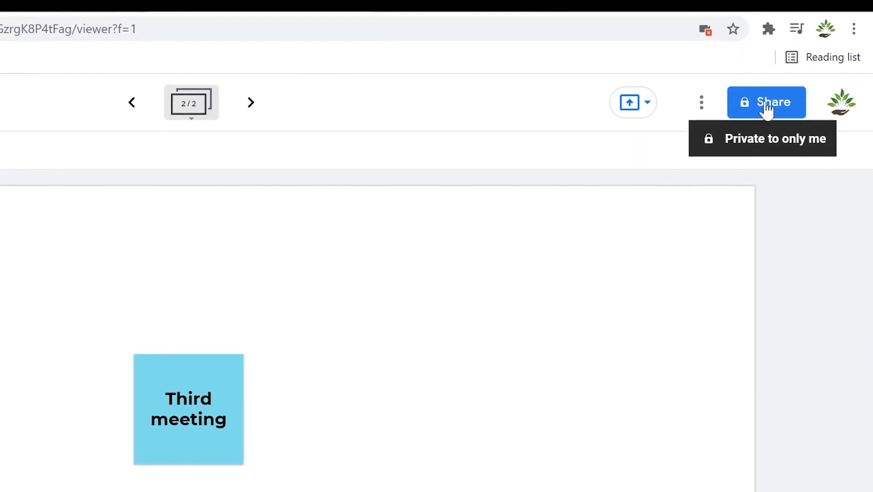
# Make the Jamboard board editable by anyone with the link.
pyautogui.click(770, 107)
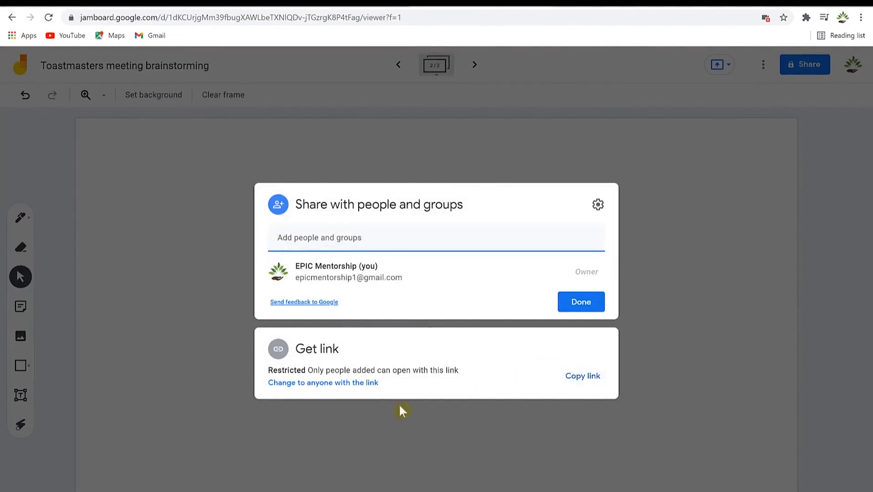
pyautogui.click(337, 384)
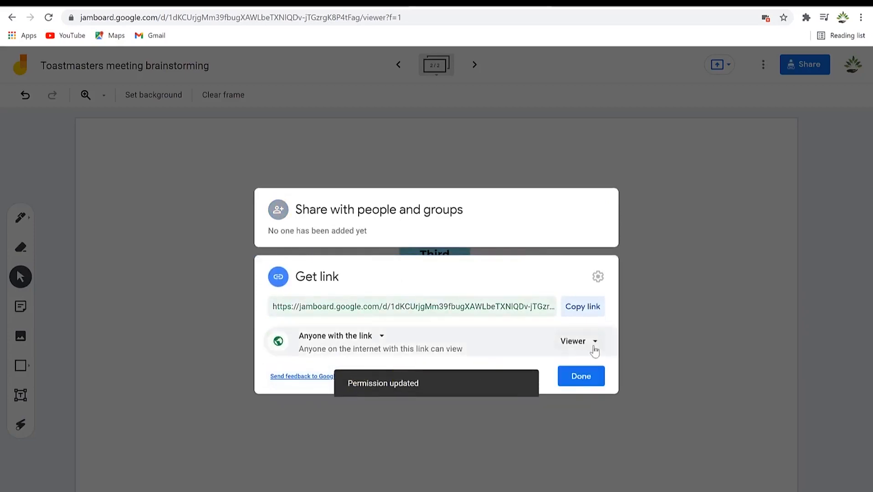
pyautogui.click(594, 346)
pyautogui.click(607, 396)
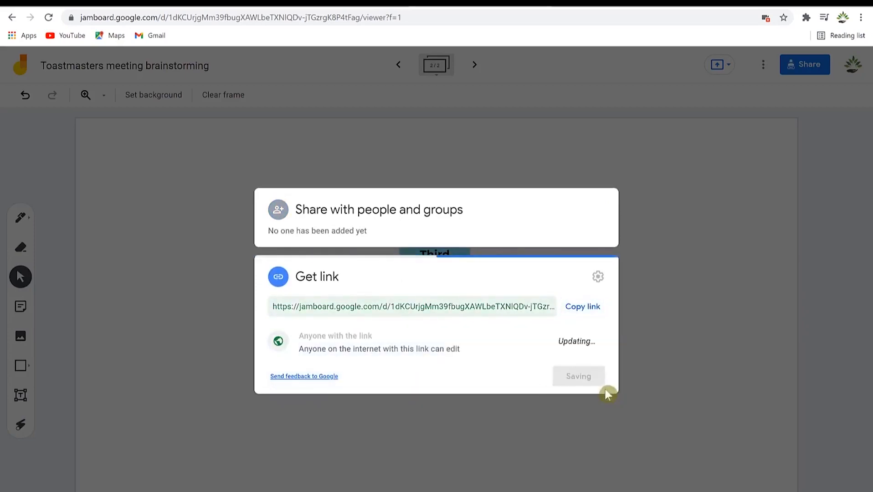
pyautogui.click(581, 377)
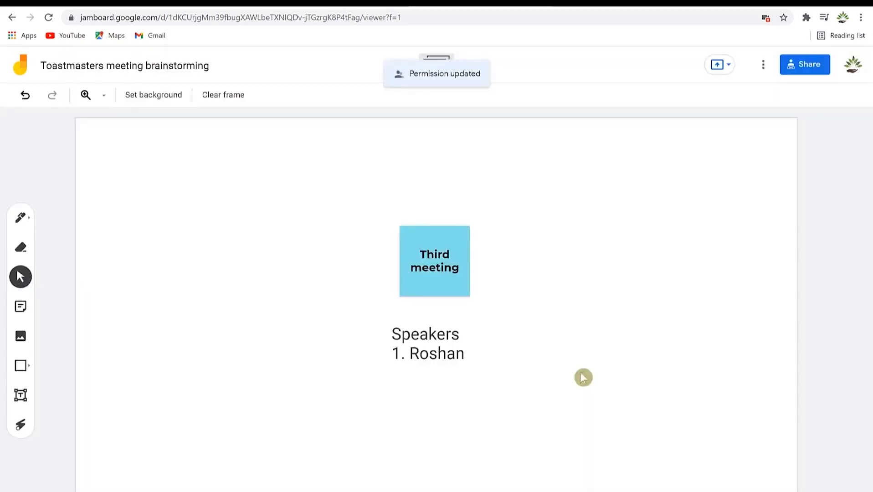
# Invite one contact to the board as an editor with the message 'dfsdfsd'.
pyautogui.click(805, 69)
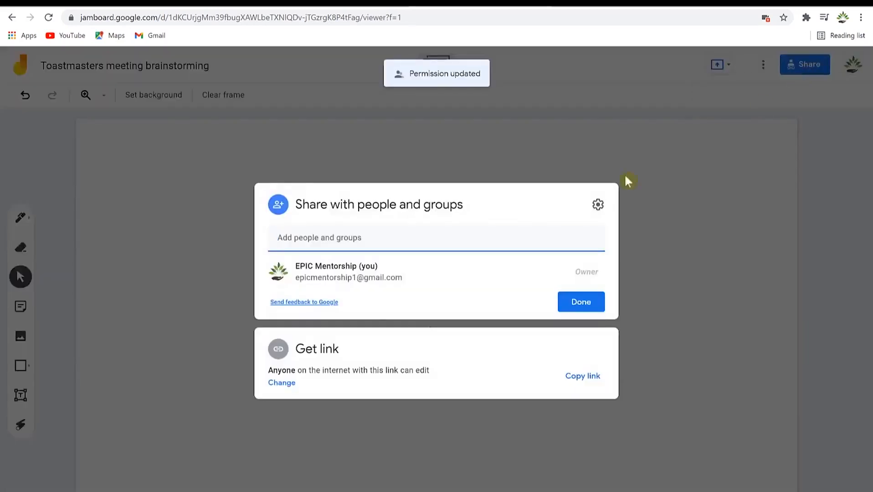
pyautogui.click(369, 241)
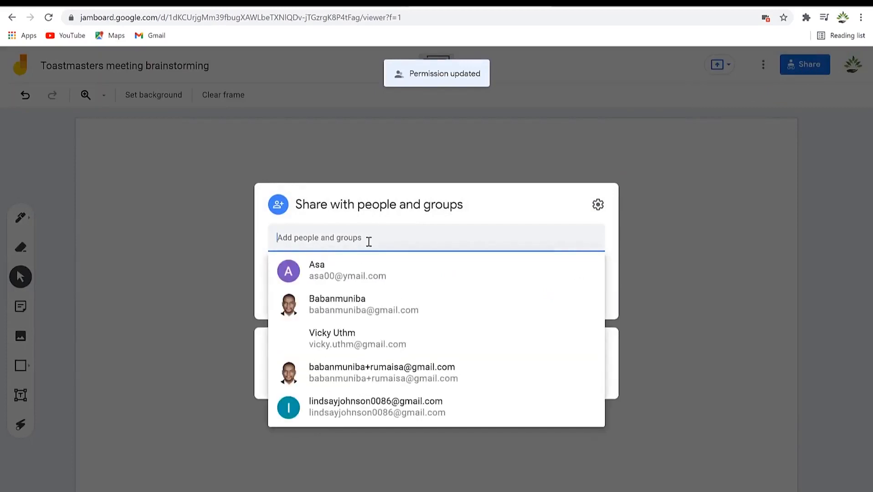
pyautogui.click(353, 310)
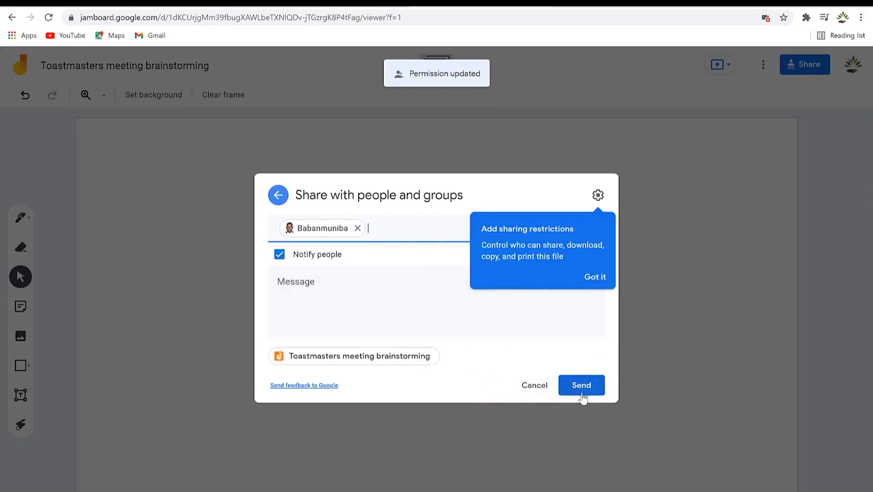
pyautogui.click(385, 290)
pyautogui.write('dfsdfsd')
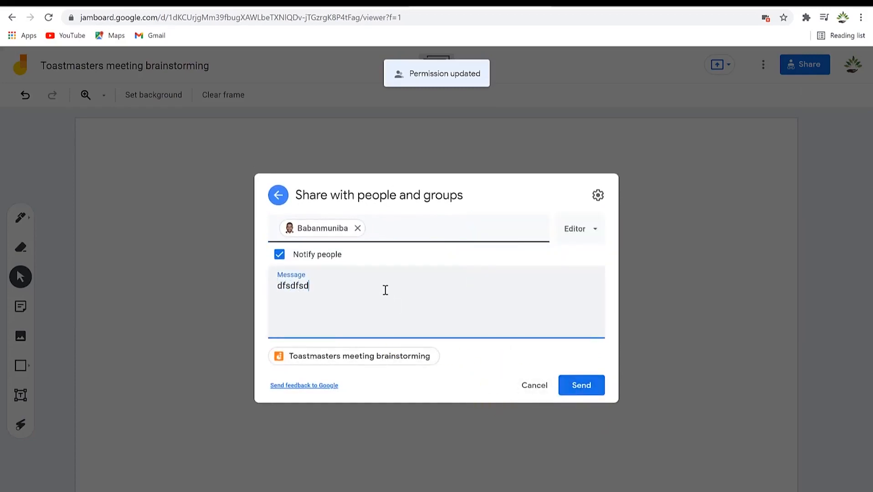
pyautogui.click(586, 382)
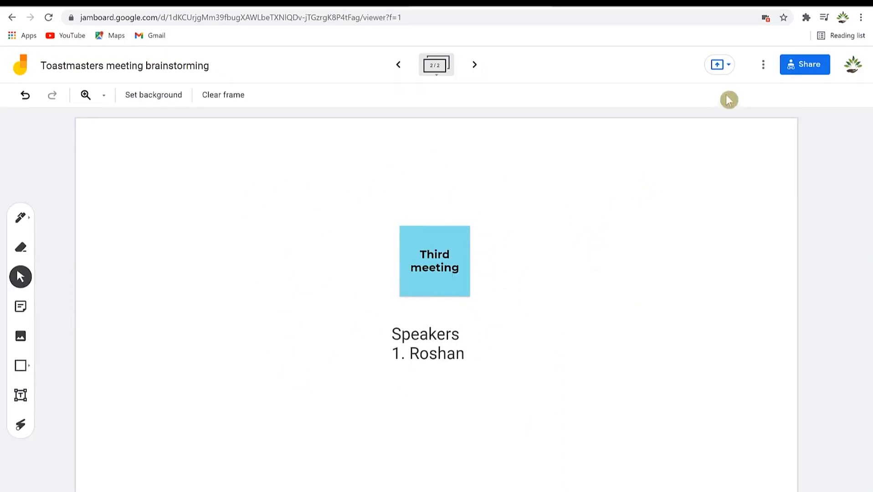
# Save the first frame as the image 'Toastmasters meeting brainstorming 1.png'.
pyautogui.click(763, 66)
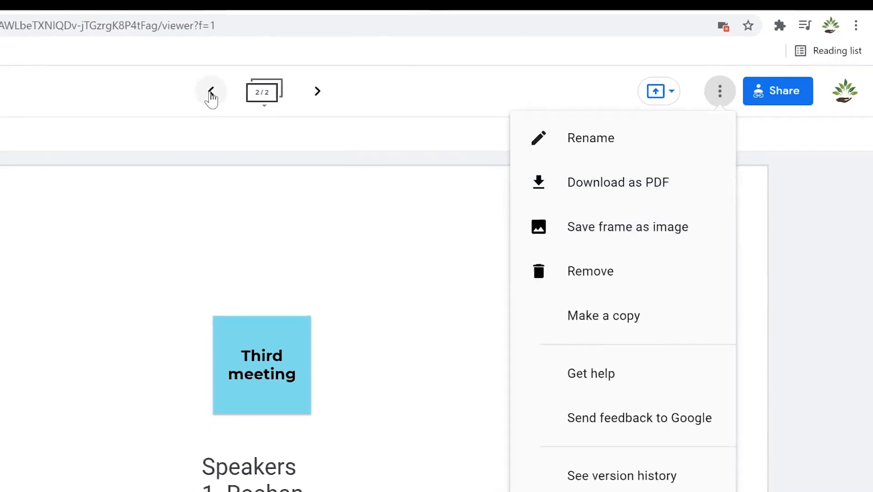
pyautogui.click(188, 95)
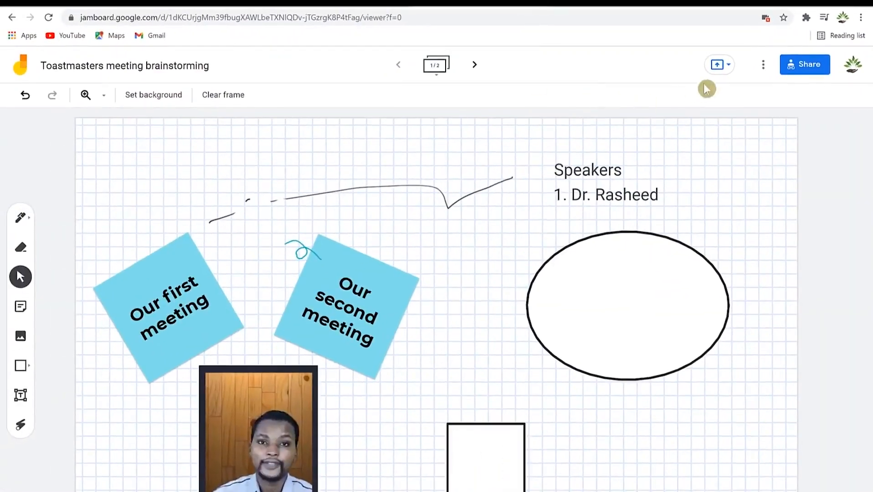
pyautogui.click(763, 64)
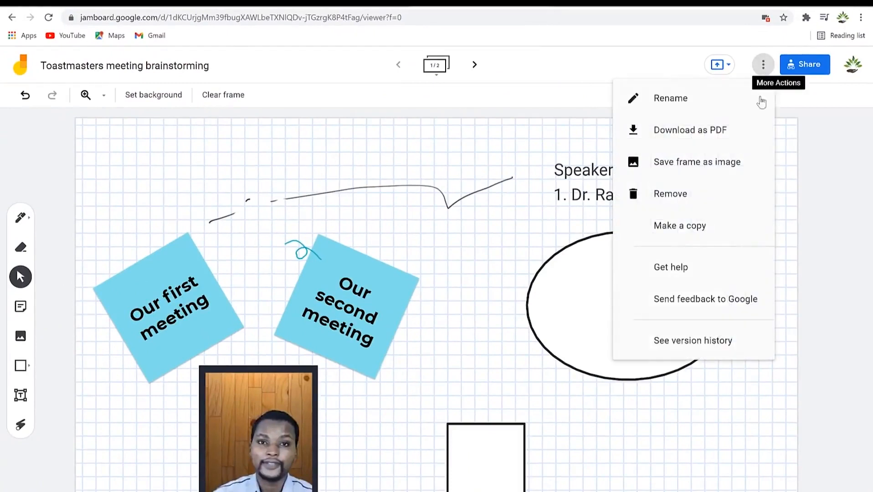
pyautogui.click(718, 166)
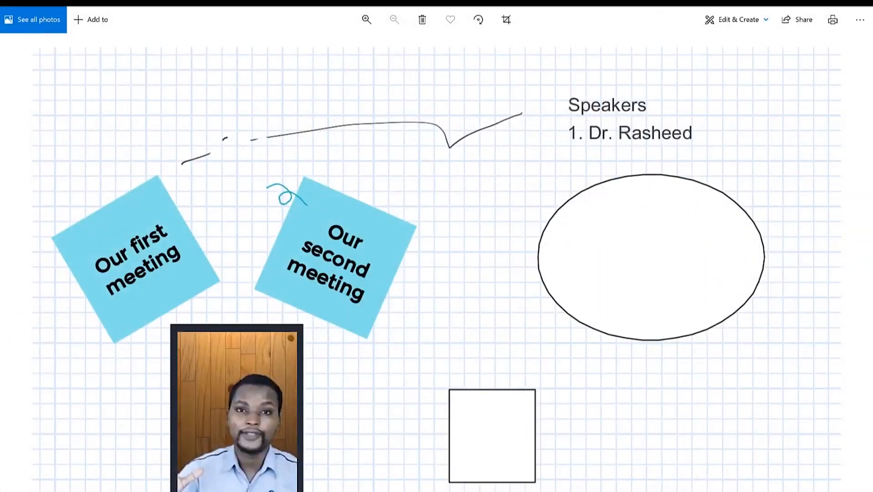
# Shrink and reposition the Photos viewer to inspect the saved image, then close it.
pyautogui.doubleClick(556, 2)
pyautogui.moveTo(329, 34); pyautogui.dragTo(401, 51)
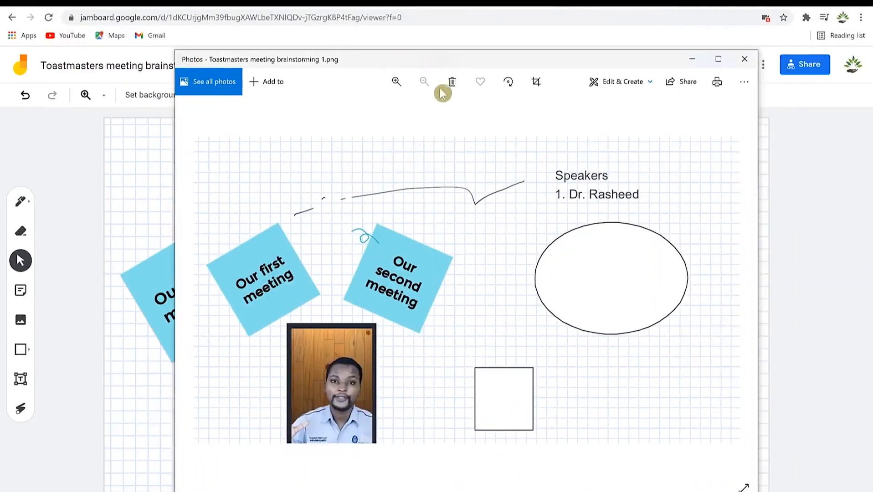
pyautogui.click(743, 64)
pyautogui.click(763, 65)
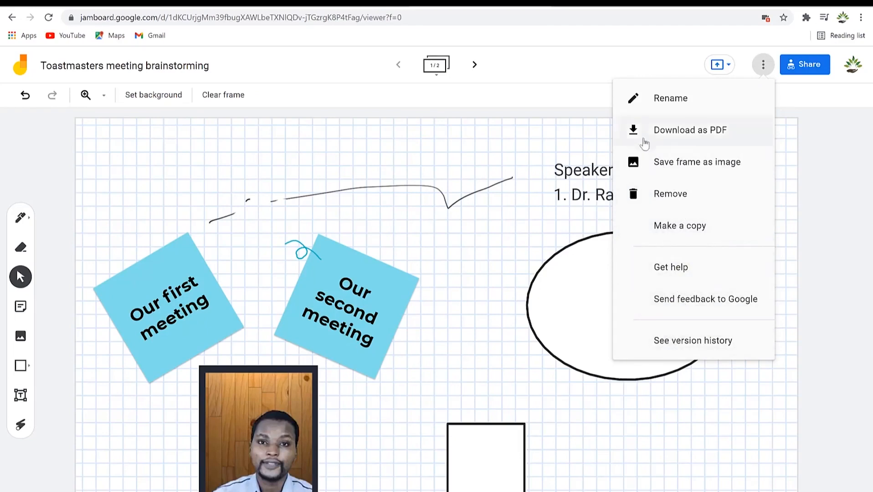
# Review the present-to-a-meeting options, which list no upcoming meetings today, then dismiss them.
pyautogui.click(598, 61)
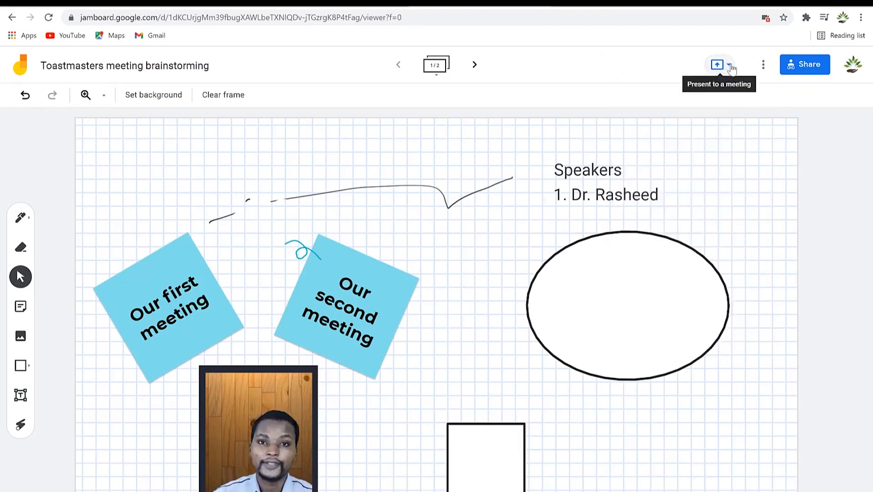
pyautogui.click(731, 66)
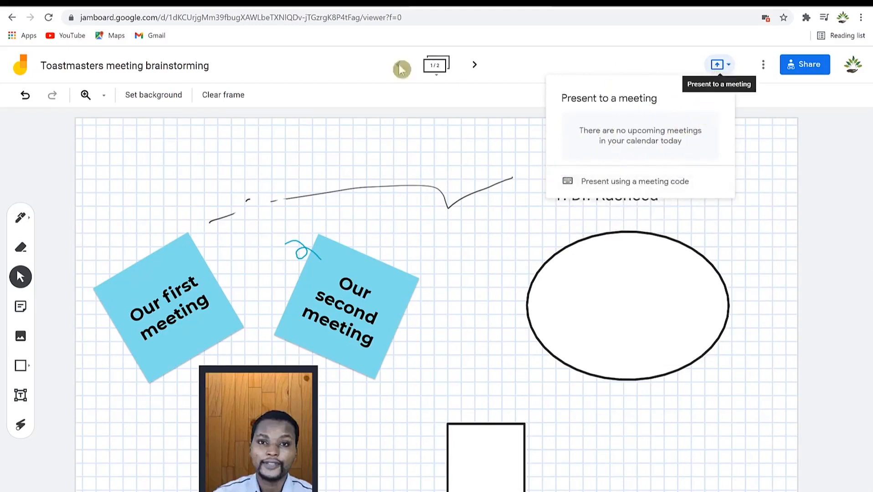
pyautogui.click(411, 70)
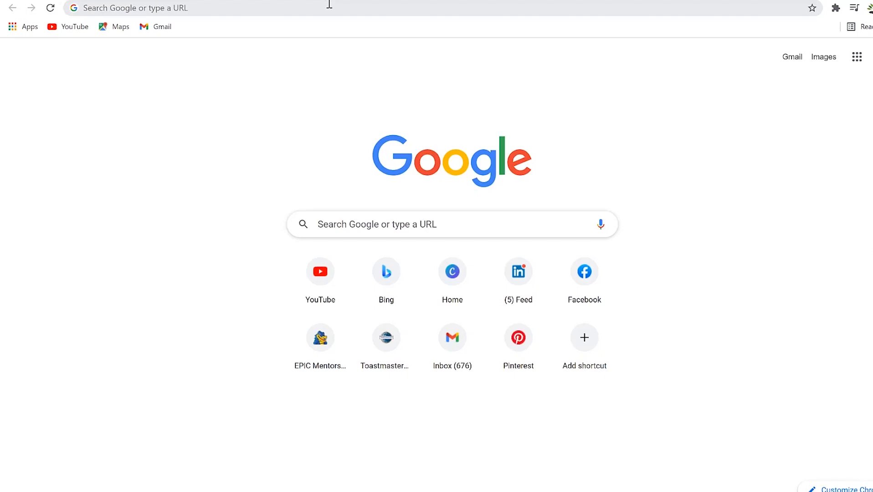
# Load keep.google.com in Chrome.
pyautogui.click(262, 7)
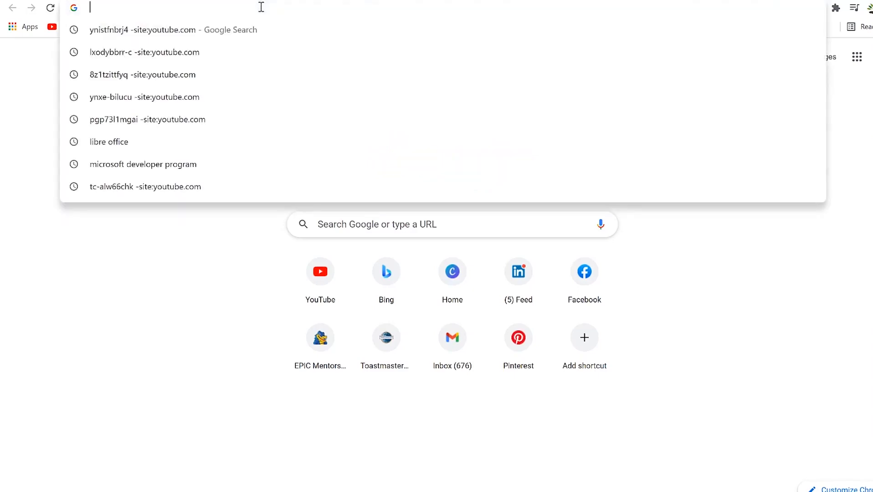
pyautogui.write('keep.google.com')
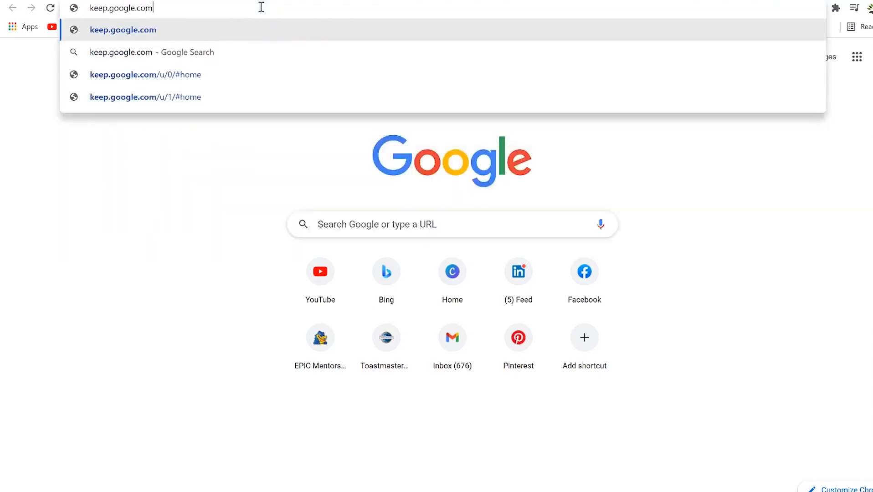
pyautogui.press('Return')
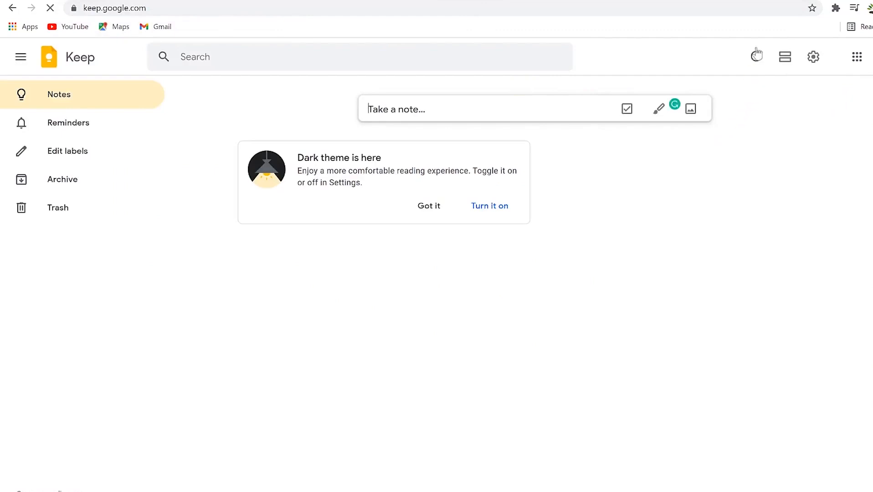
# Switch Keep to the second account (u/1) and expand the 'Take a note…' editor.
pyautogui.click(768, 0)
pyautogui.click(724, 9)
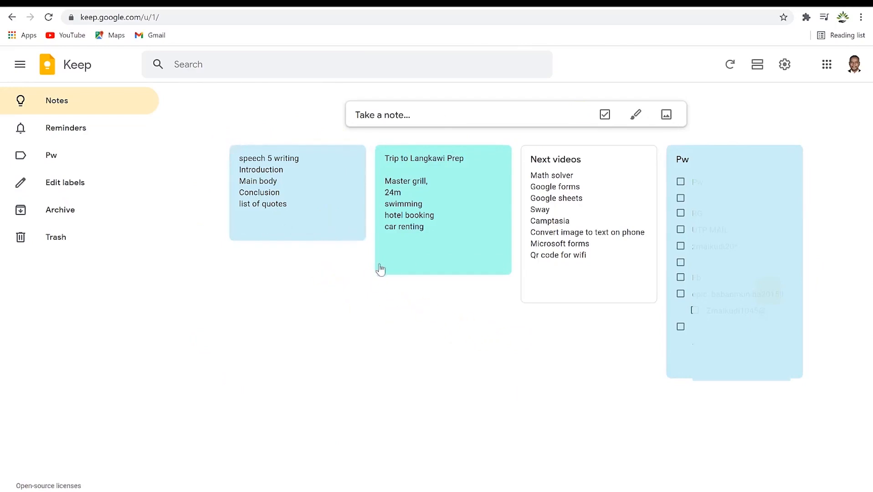
pyautogui.click(439, 110)
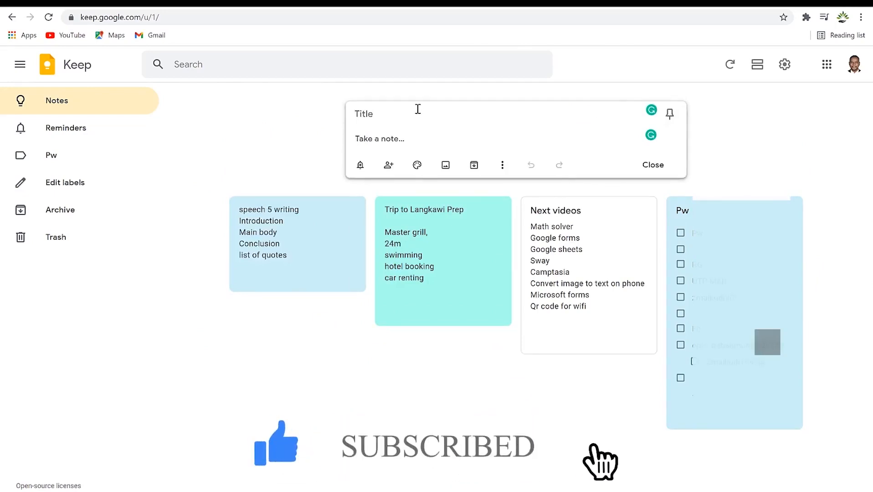
# Write a 'My channel' note listing 'new upcoming videos:', 'Gmail tips' and 'How to use google drive'.
pyautogui.write('My channel')
pyautogui.click(382, 136)
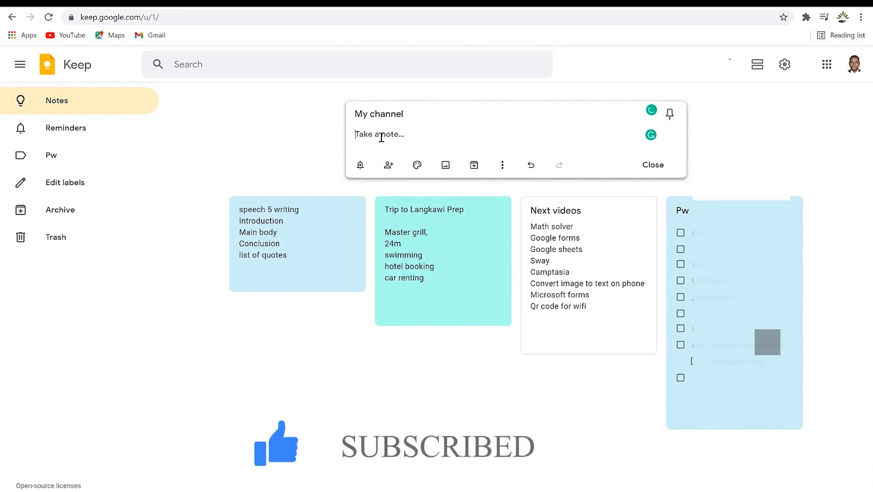
pyautogui.write('new upcoming videos:')
pyautogui.press('Return')
pyautogui.write('Gmail tips')
pyautogui.press('Return')
pyautogui.write('How to use google drive')
pyautogui.press('Return')
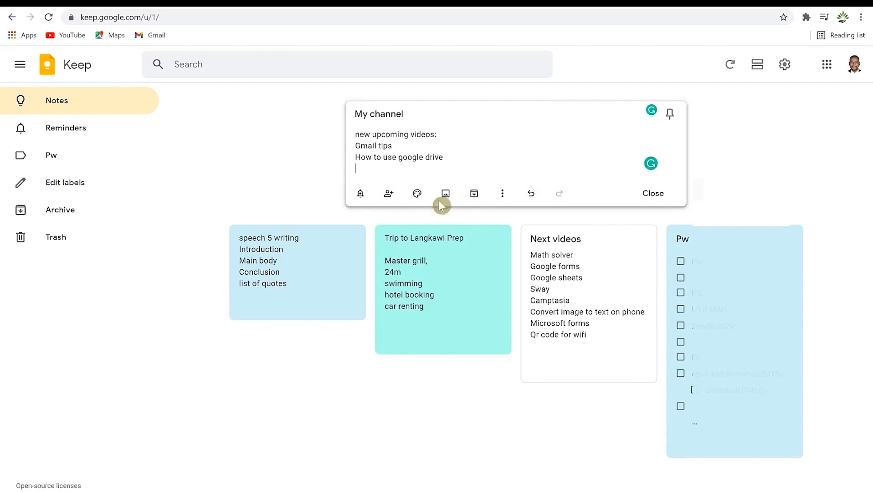
pyautogui.click(362, 195)
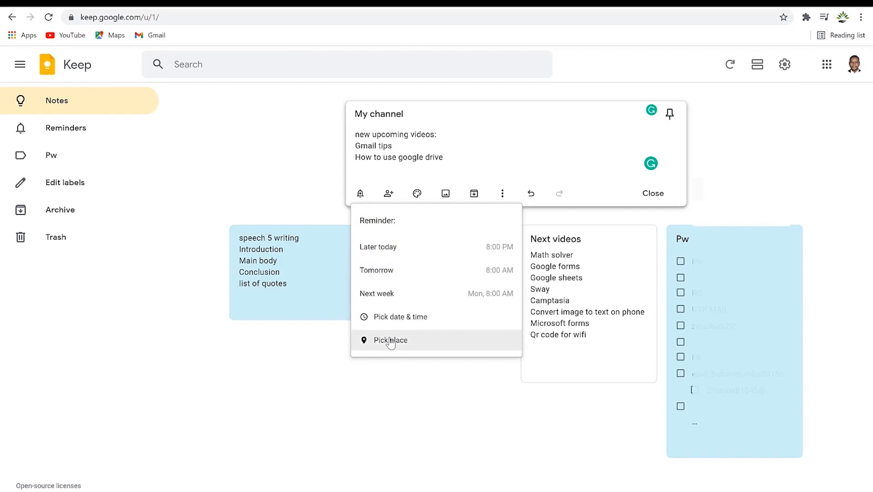
pyautogui.click(389, 195)
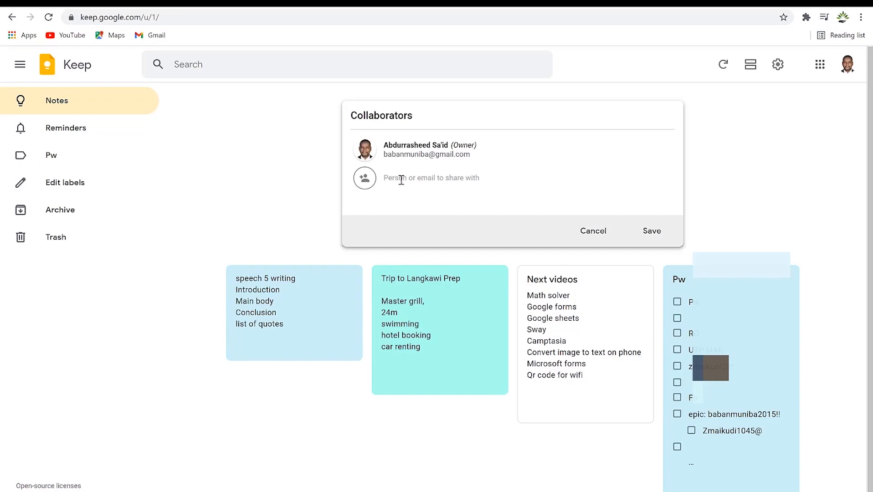
pyautogui.click(412, 177)
# Dismiss the collaborator prompt and colour the My channel note coral red.
pyautogui.click(610, 231)
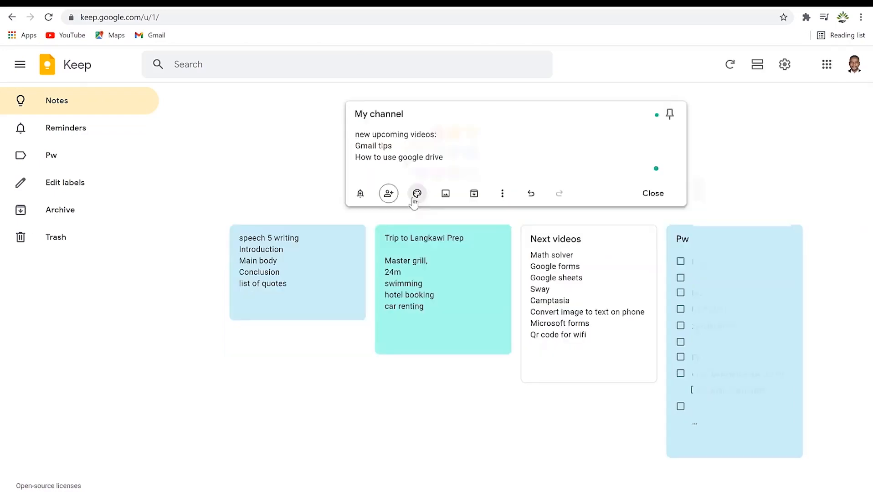
pyautogui.moveTo(414, 202)
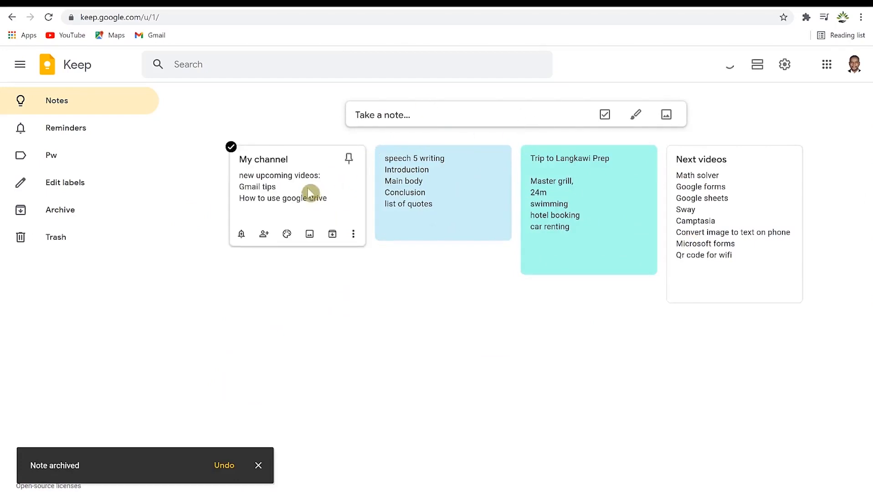
pyautogui.click(319, 196)
pyautogui.moveTo(337, 298)
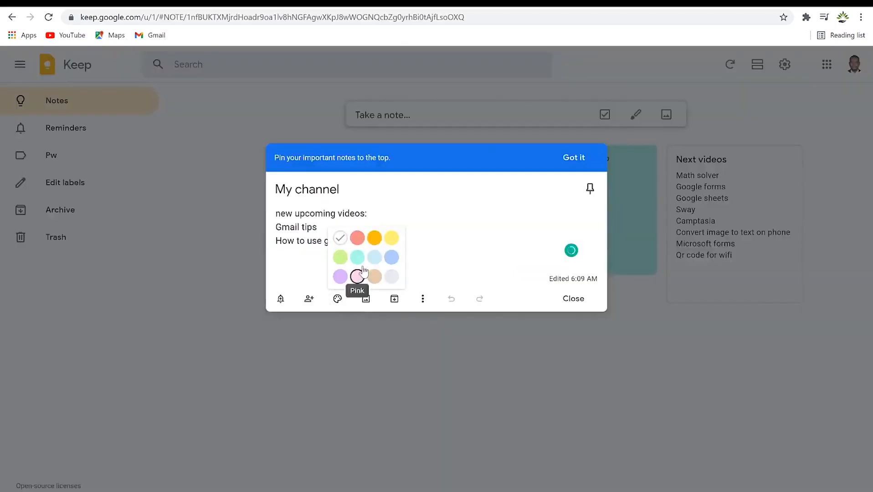
pyautogui.click(358, 238)
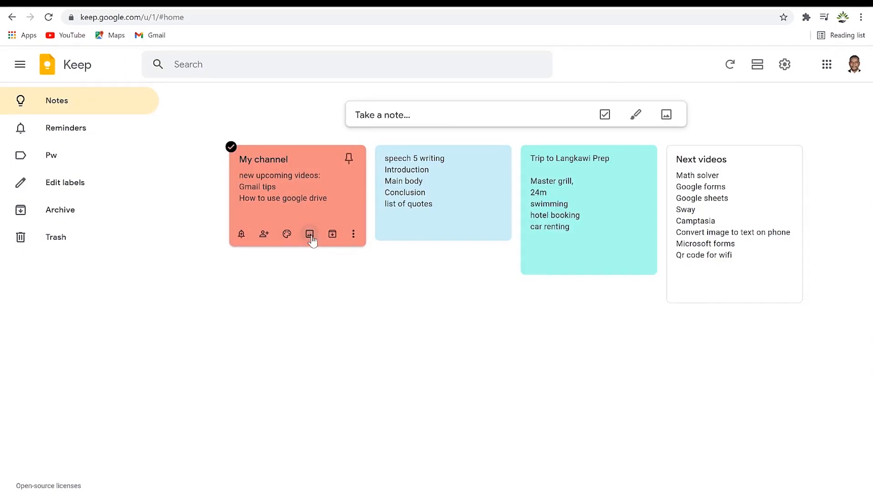
# Add the Office 365 picture to My channel, archive the note, and view the Archive page.
pyautogui.click(310, 235)
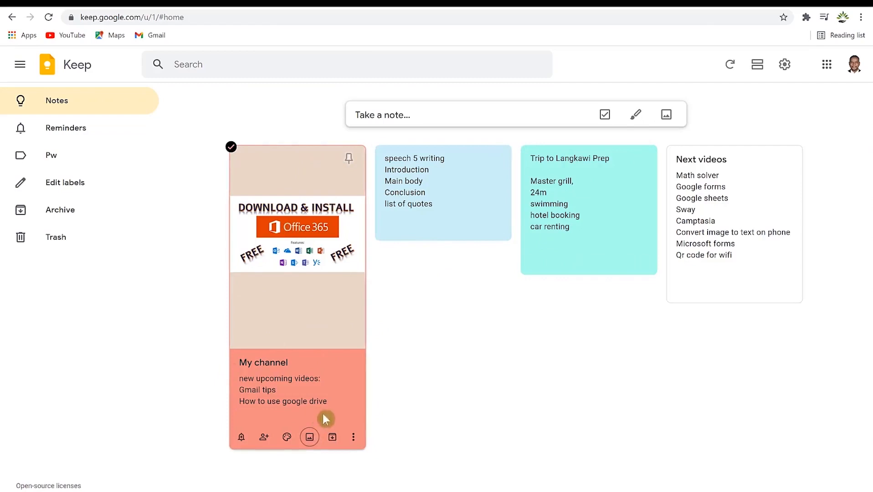
pyautogui.click(333, 438)
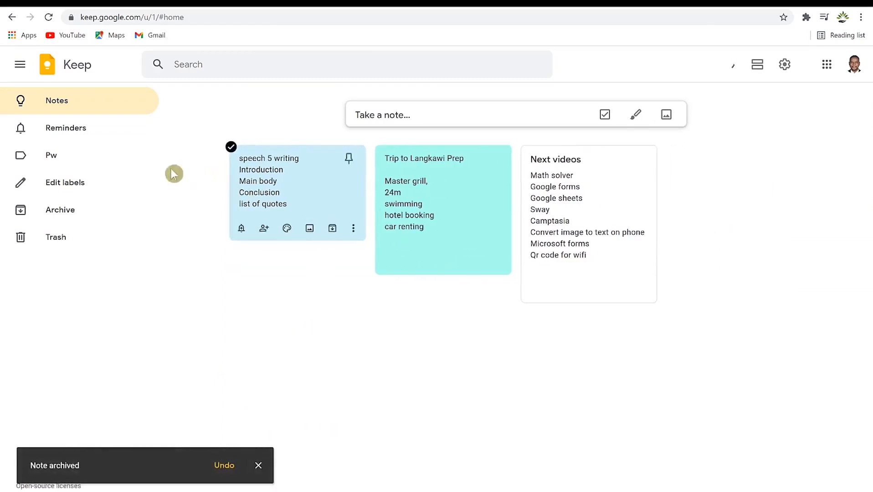
pyautogui.click(61, 216)
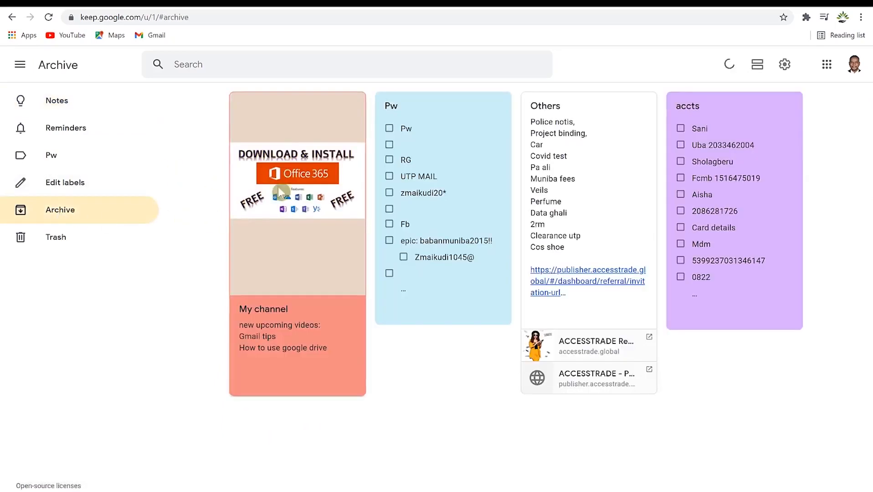
pyautogui.moveTo(290, 276)
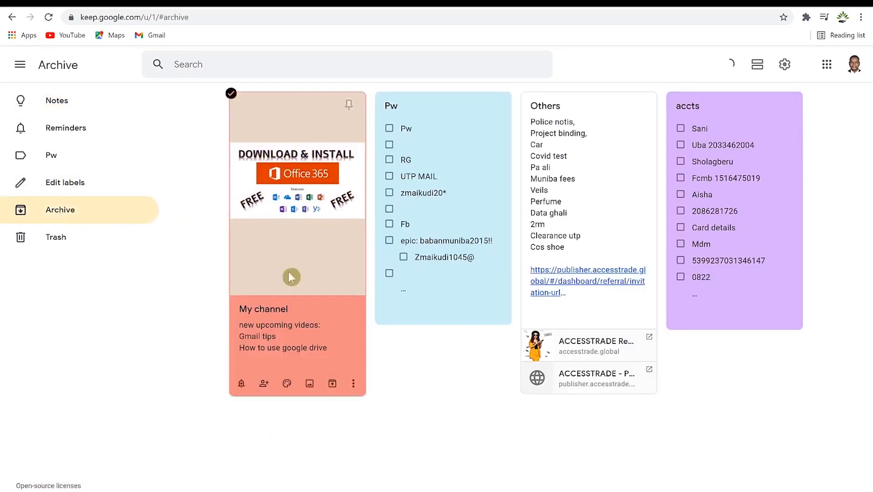
# Unarchive the My channel note and return to the Notes list.
pyautogui.click(337, 386)
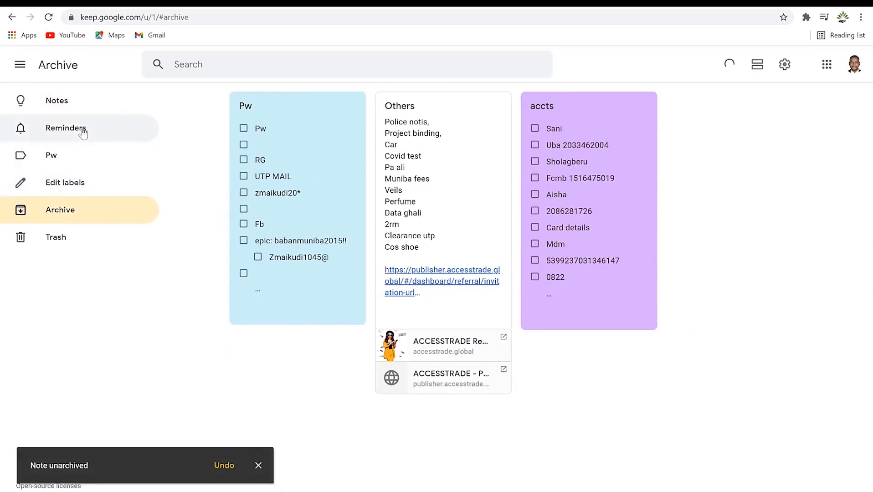
pyautogui.click(68, 106)
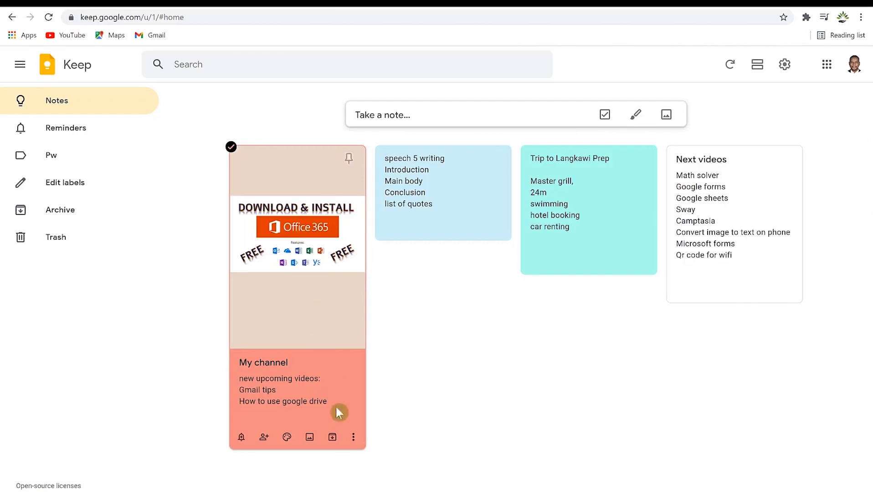
# Create a 'channel work' label and apply it to the My channel note.
pyautogui.click(354, 439)
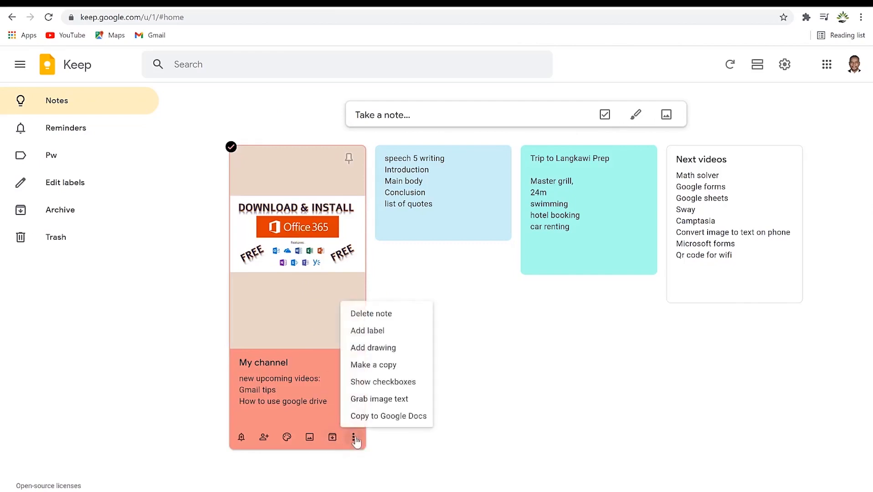
pyautogui.click(385, 339)
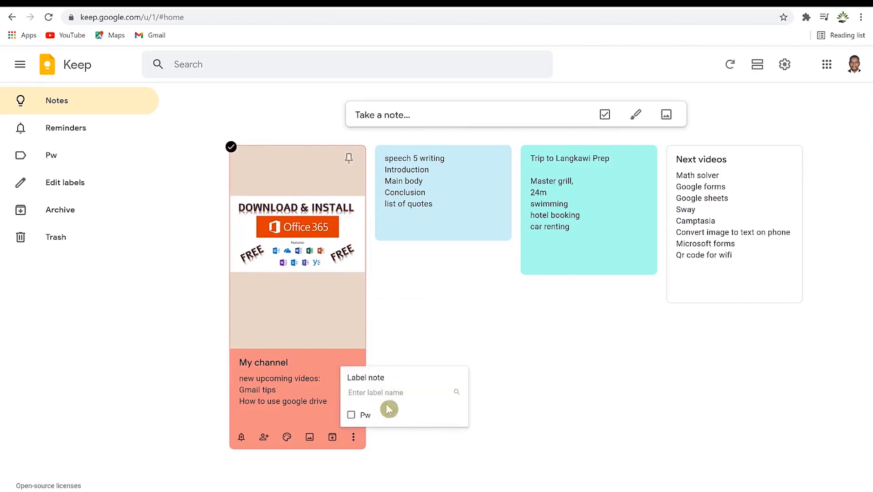
pyautogui.write('channel work')
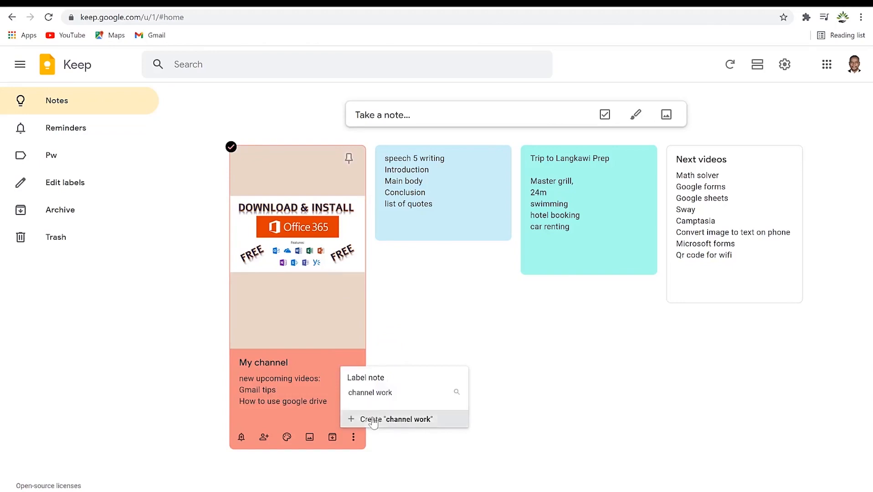
pyautogui.click(383, 417)
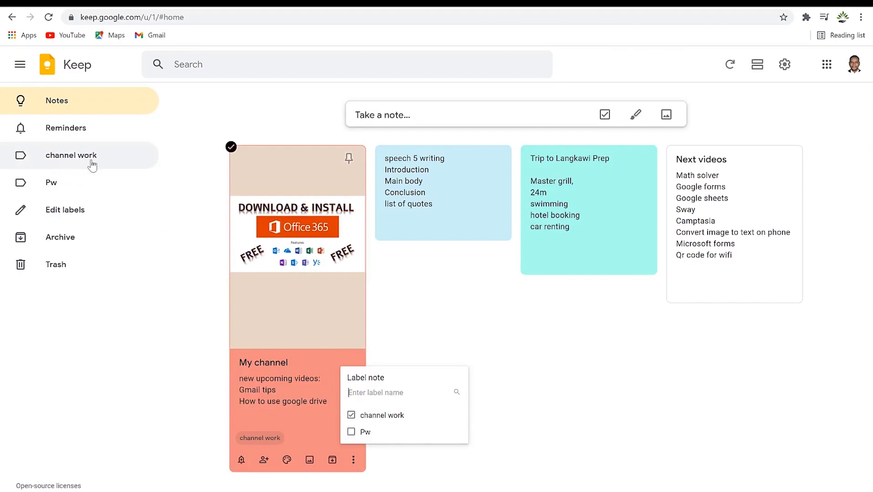
pyautogui.click(547, 316)
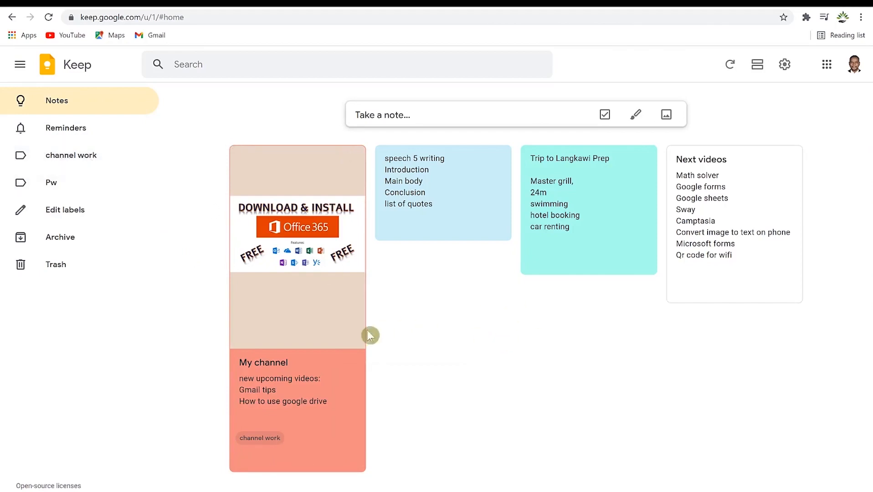
# Filter Keep to the channel work label, leaving only the My channel note, and open its More menu.
pyautogui.click(100, 161)
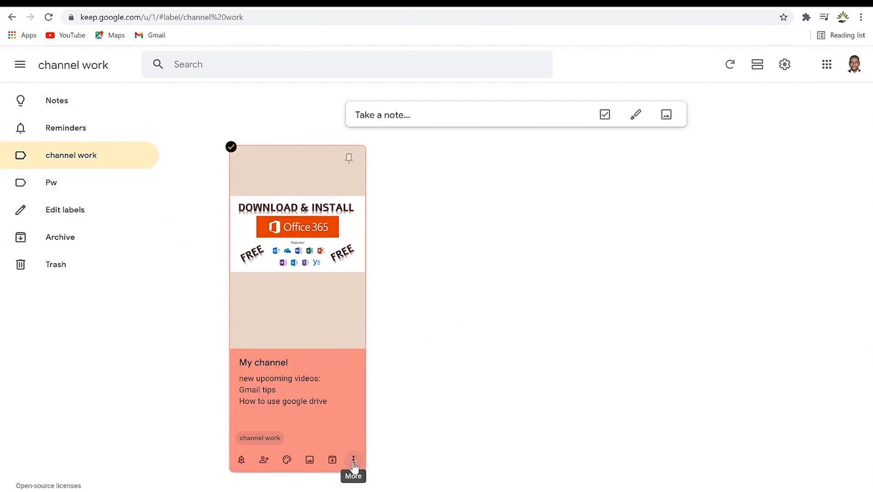
pyautogui.click(353, 460)
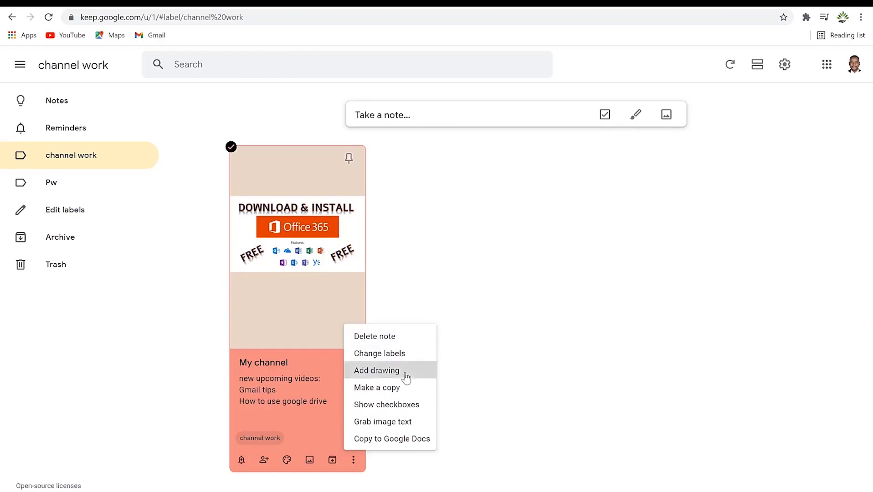
# Add a drawing to the My channel note: a thick-pen smiley face with a 3 and V squiggles beside it.
pyautogui.click(377, 371)
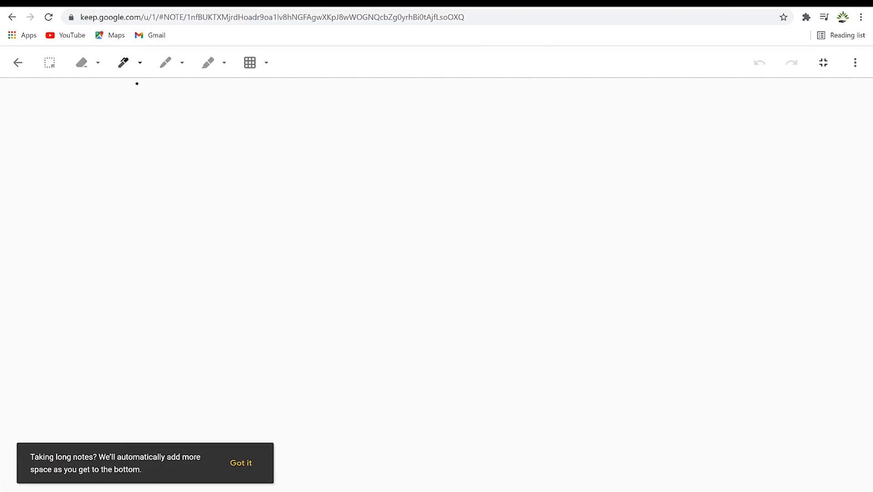
pyautogui.click(138, 65)
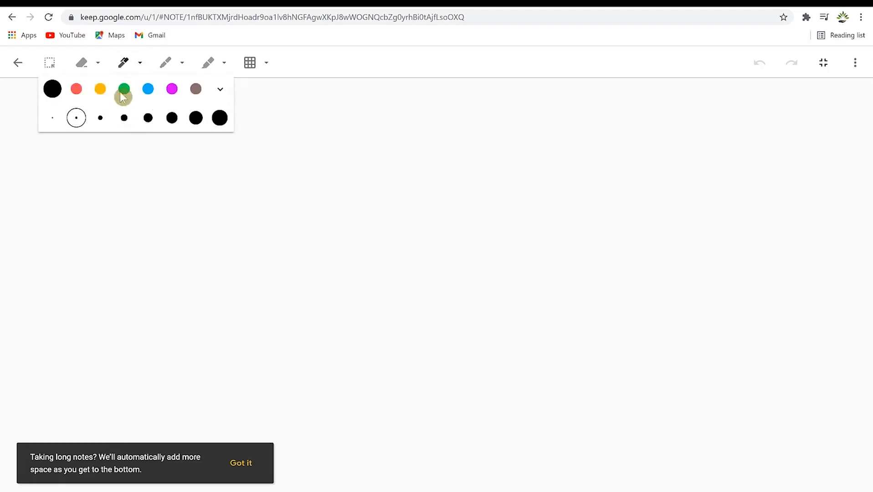
pyautogui.click(147, 121)
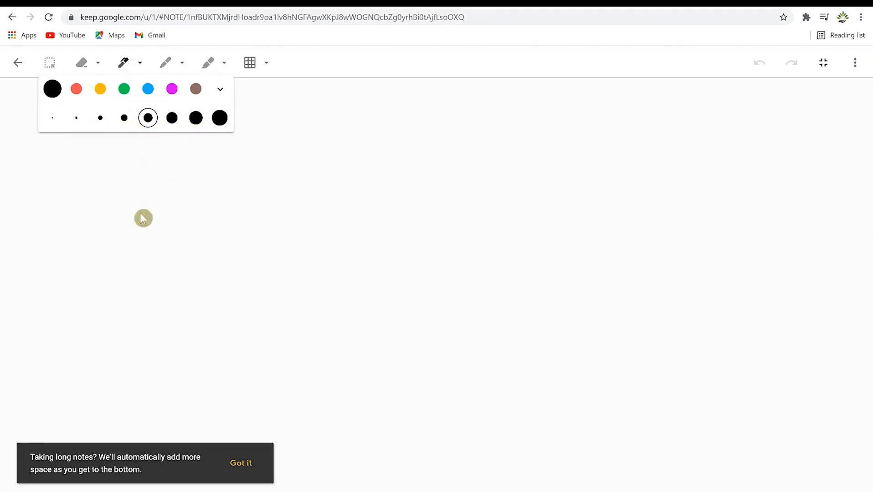
pyautogui.click(238, 181)
pyautogui.moveTo(212, 160); pyautogui.dragTo(230, 213)
pyautogui.moveTo(253, 168); pyautogui.dragTo(238, 210)
pyautogui.moveTo(180, 237)
pyautogui.mouseDown()
pyautogui.moveTo(247, 253)
pyautogui.moveTo(288, 226)
pyautogui.mouseUp()
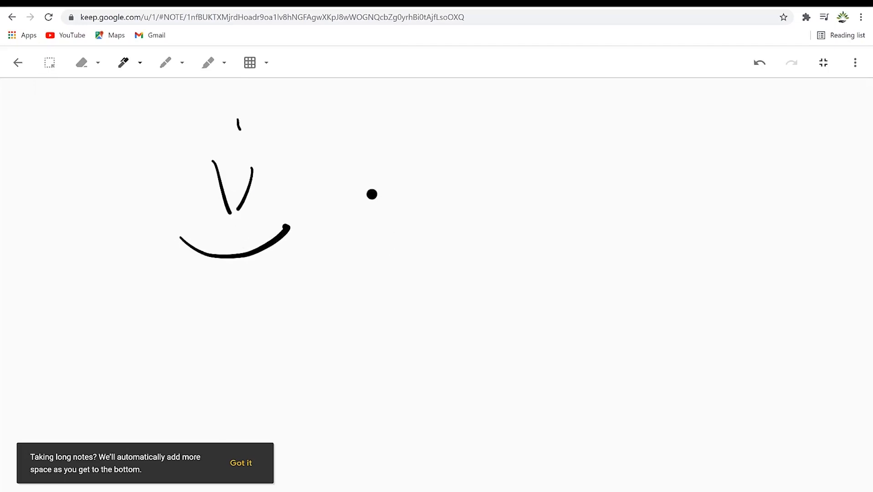
pyautogui.moveTo(365, 190)
pyautogui.mouseDown()
pyautogui.moveTo(398, 221)
pyautogui.moveTo(371, 252)
pyautogui.mouseUp()
pyautogui.moveTo(410, 204)
pyautogui.mouseDown()
pyautogui.moveTo(428, 234)
pyautogui.moveTo(417, 206)
pyautogui.mouseUp()
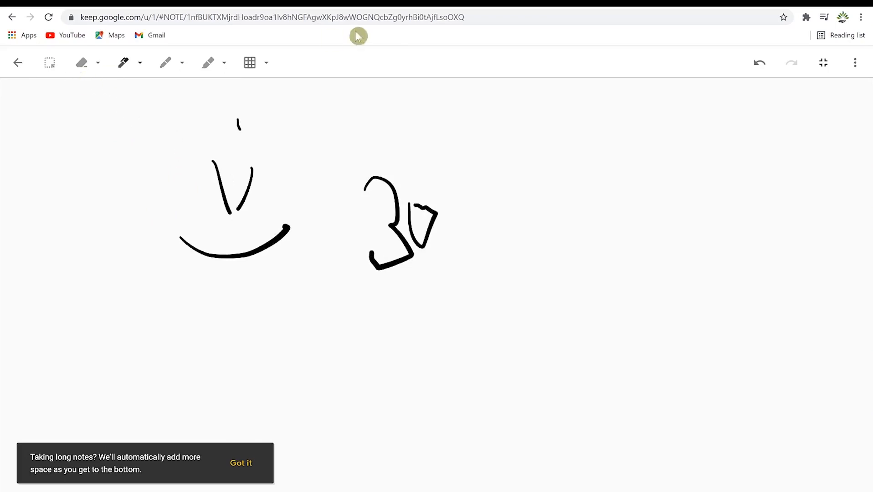
pyautogui.click(17, 62)
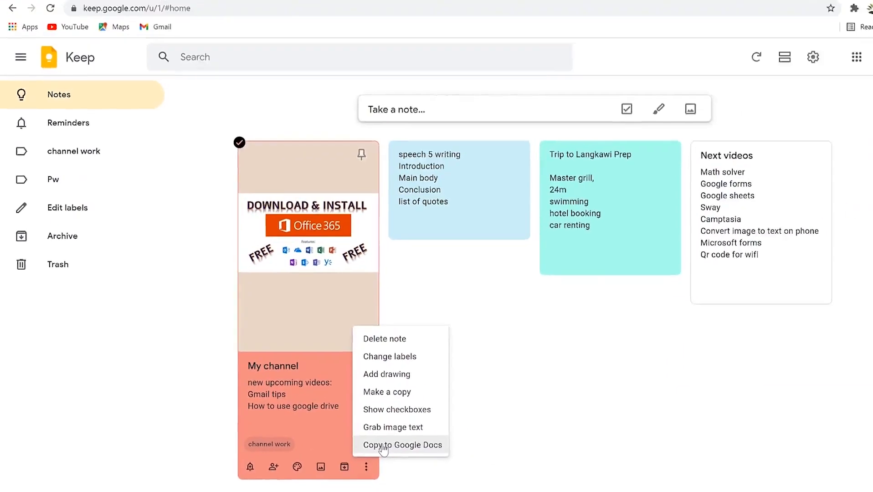
# Dismiss the My channel note's More menu to return to the four-note grid.
pyautogui.click(479, 146)
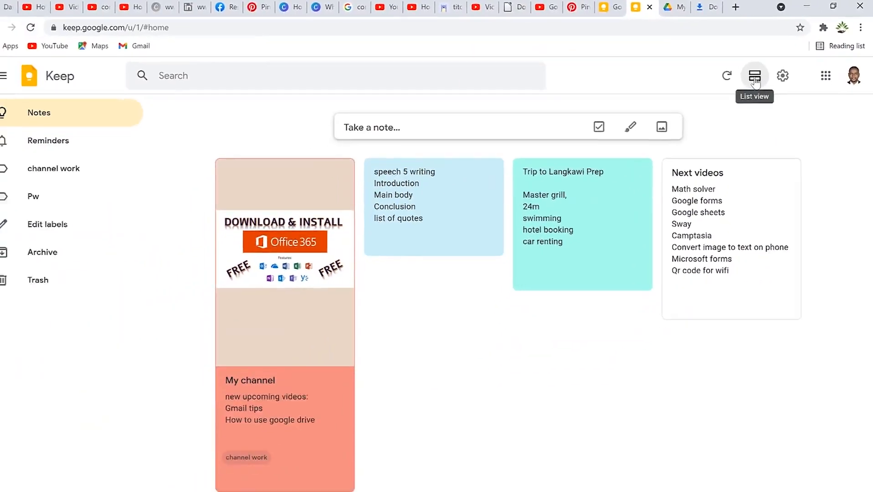
pyautogui.click(754, 78)
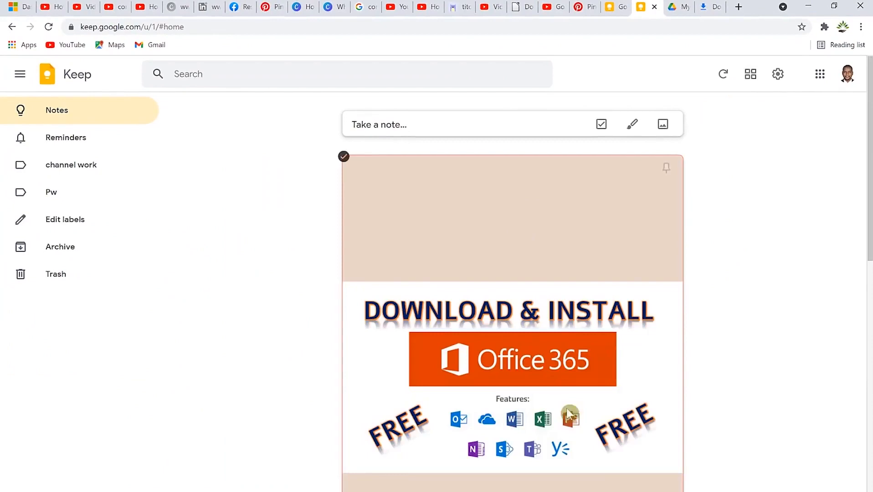
pyautogui.click(751, 84)
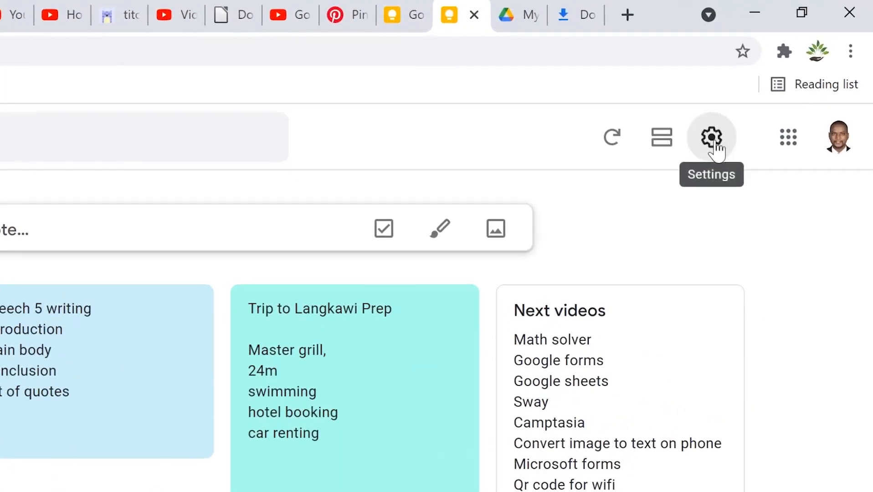
pyautogui.click(717, 152)
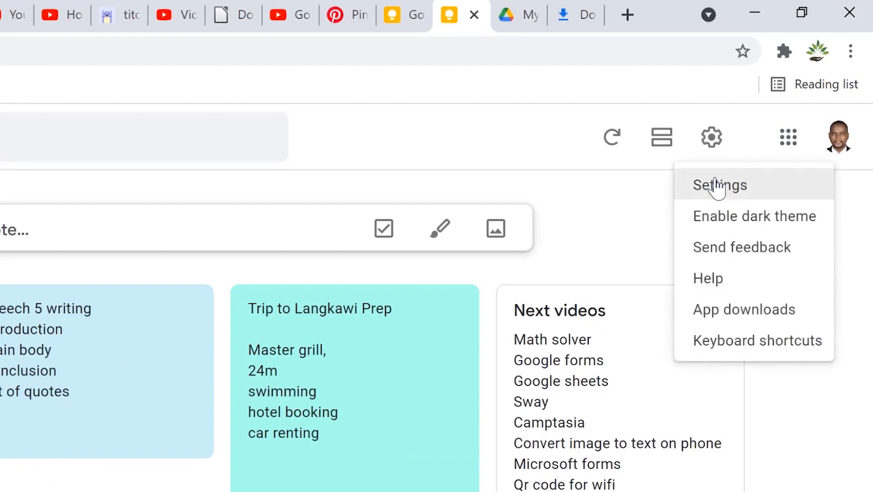
pyautogui.click(745, 223)
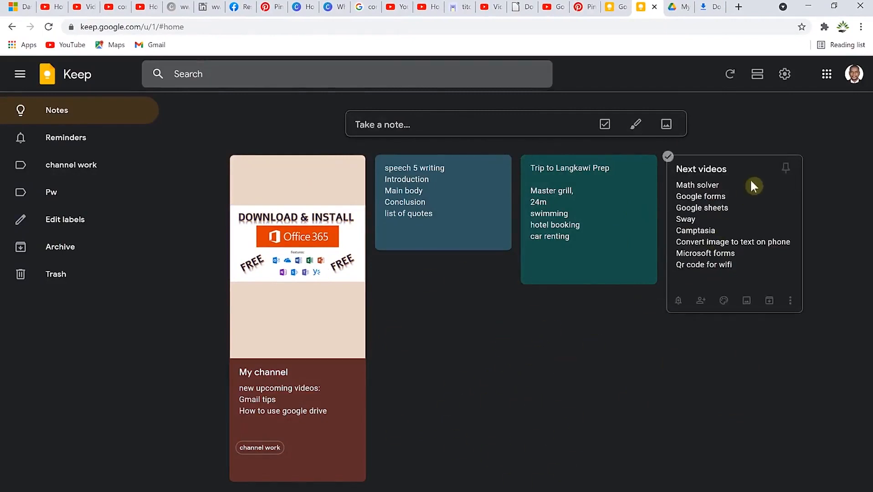
pyautogui.click(784, 74)
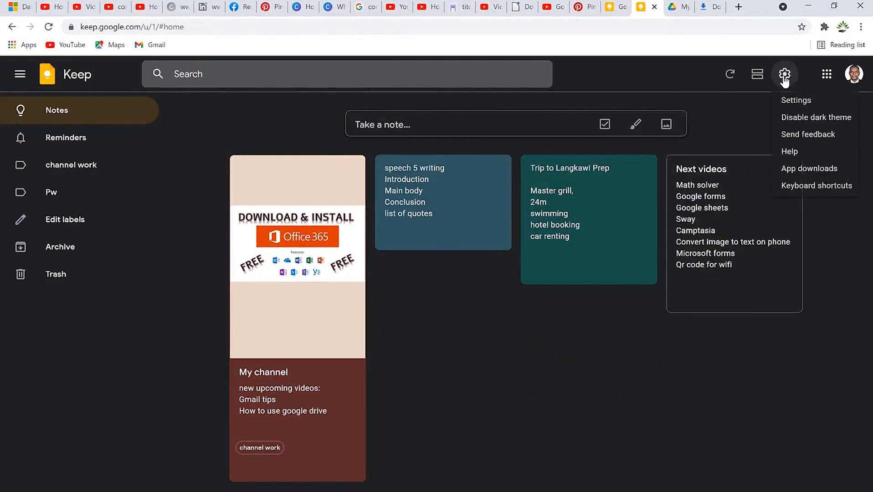
pyautogui.click(807, 121)
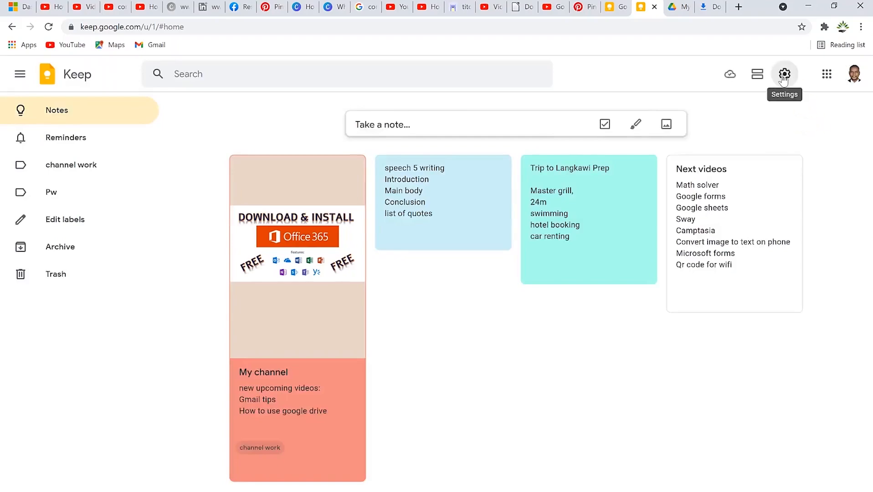
pyautogui.click(784, 73)
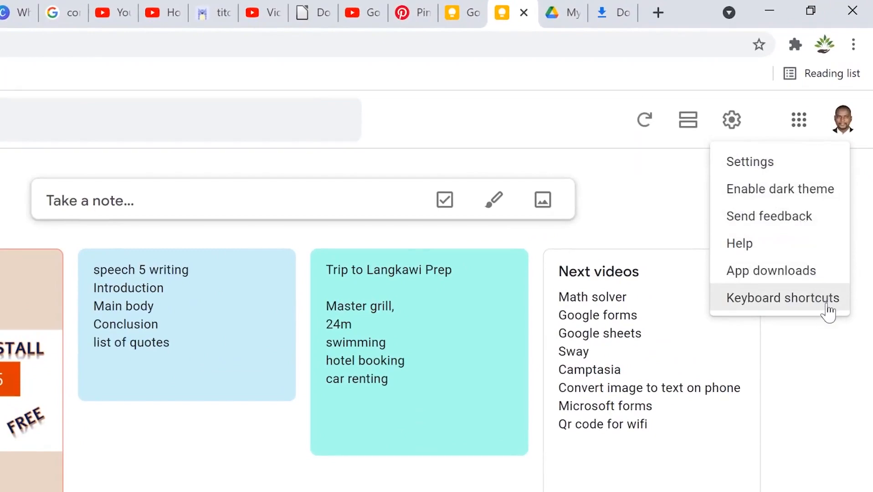
pyautogui.click(811, 378)
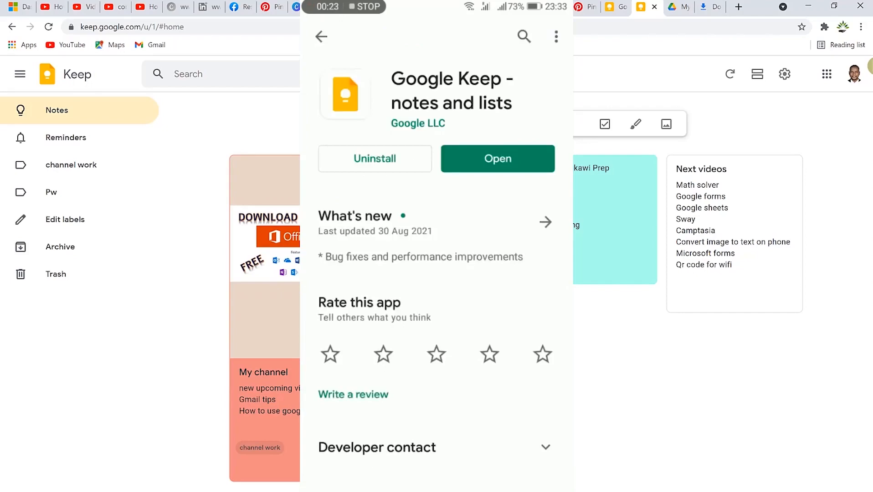
# Mute the audio and lower the screen brightness.
pyautogui.press('XF86AudioMute')
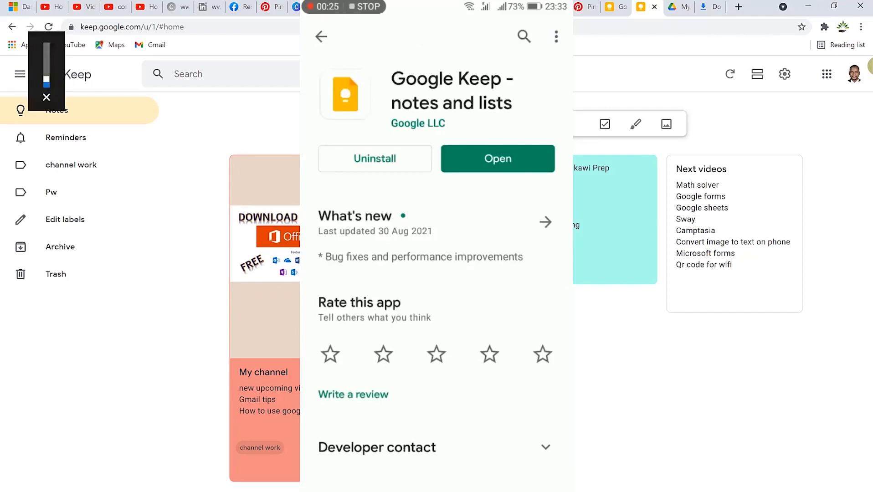
pyautogui.press('XF86MonBrightnessDown')
pyautogui.press('XF86MonBrightnessDown')
pyautogui.press('XF86MonBrightnessDown')
pyautogui.press('XF86MonBrightnessDown')
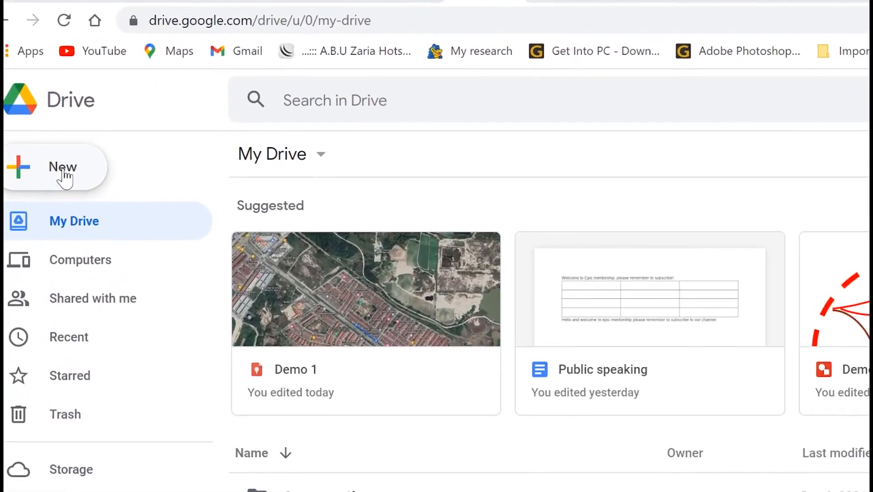
# Create a blank Google My Maps map from Drive's New > More menu.
pyautogui.click(64, 173)
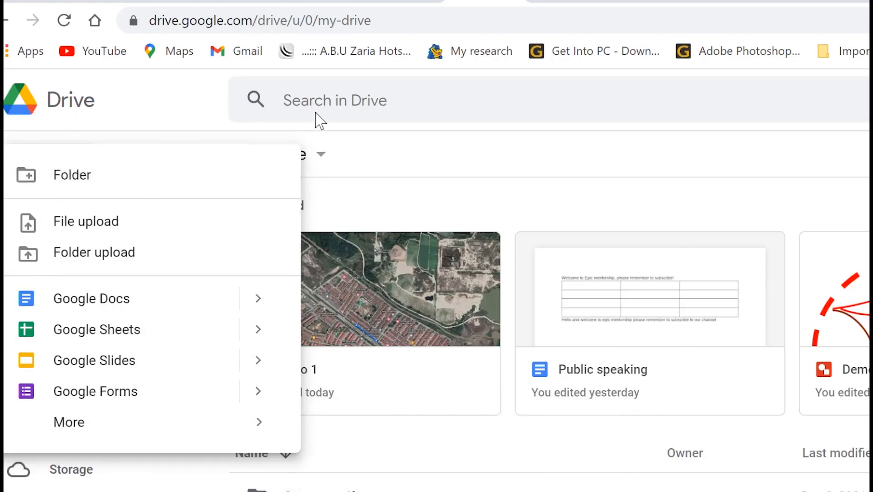
pyautogui.moveTo(173, 434)
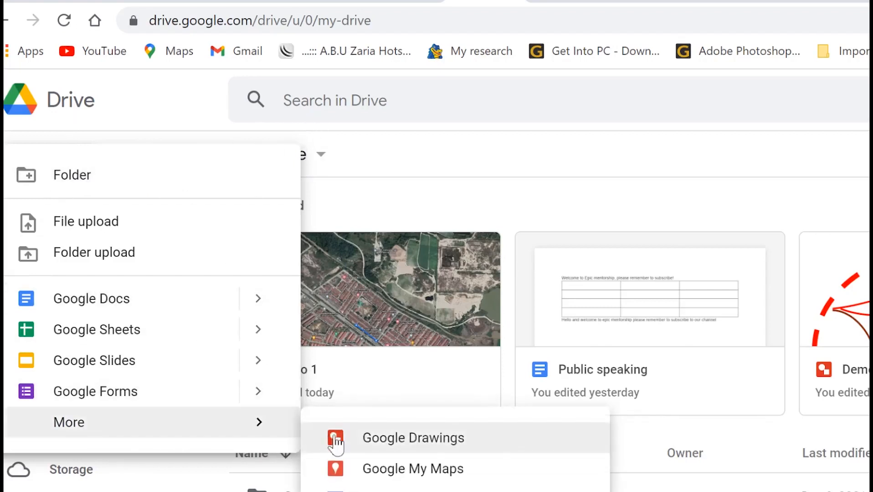
pyautogui.click(429, 479)
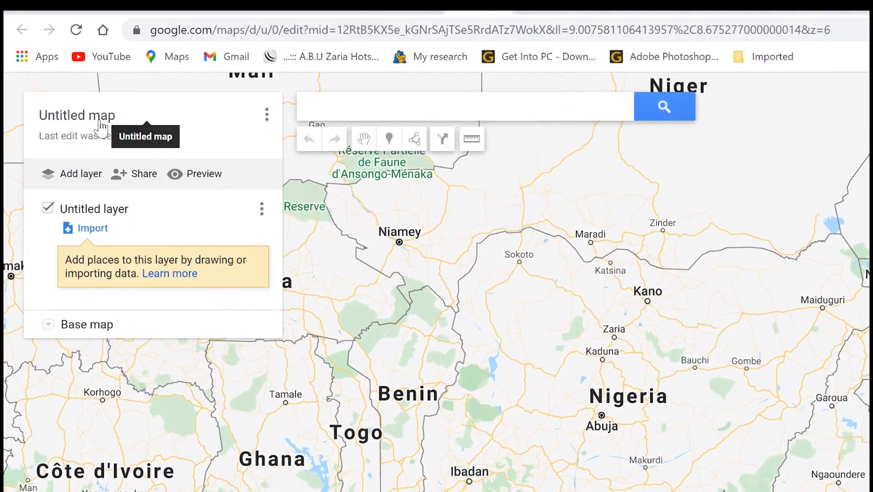
# Rename the Untitled map to 'Places I have visited' with description 'Places i have visited around the world'.
pyautogui.click(99, 122)
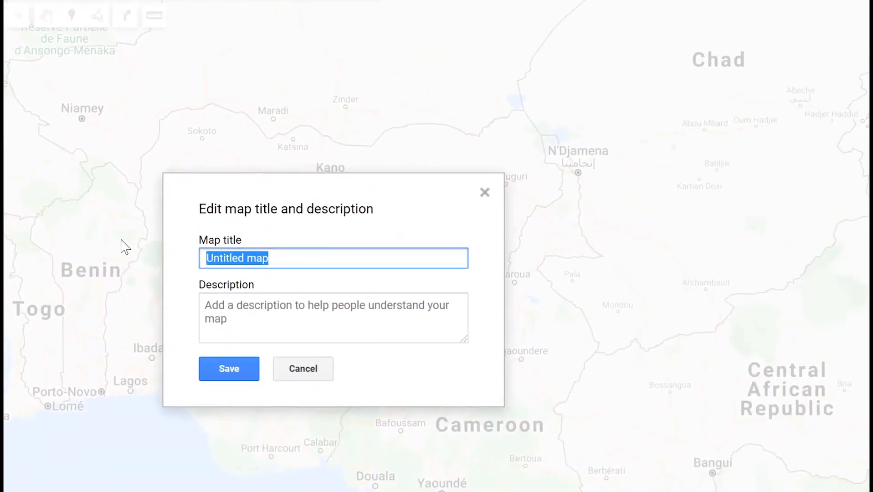
pyautogui.write('Places I')
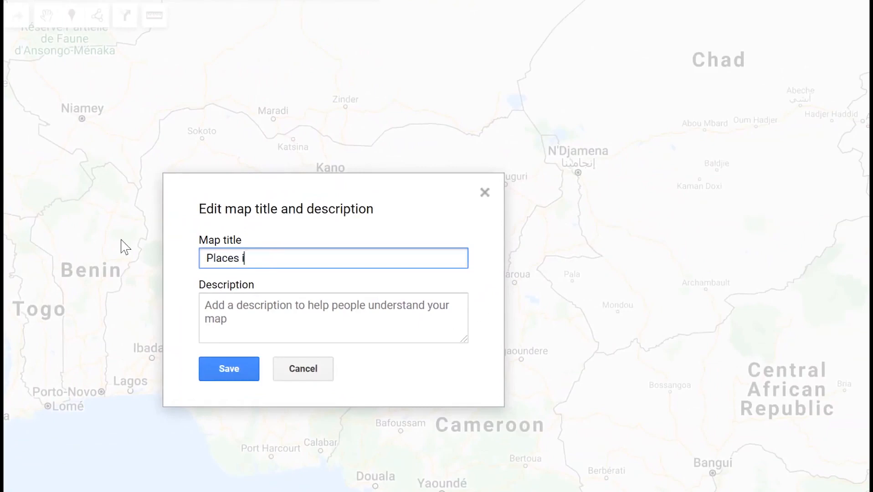
pyautogui.write(' have visited')
pyautogui.click(244, 315)
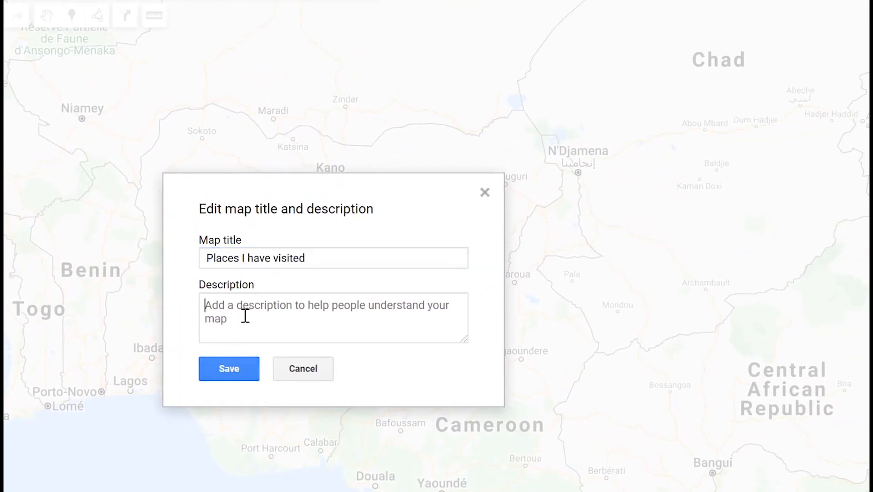
pyautogui.write('Places i')
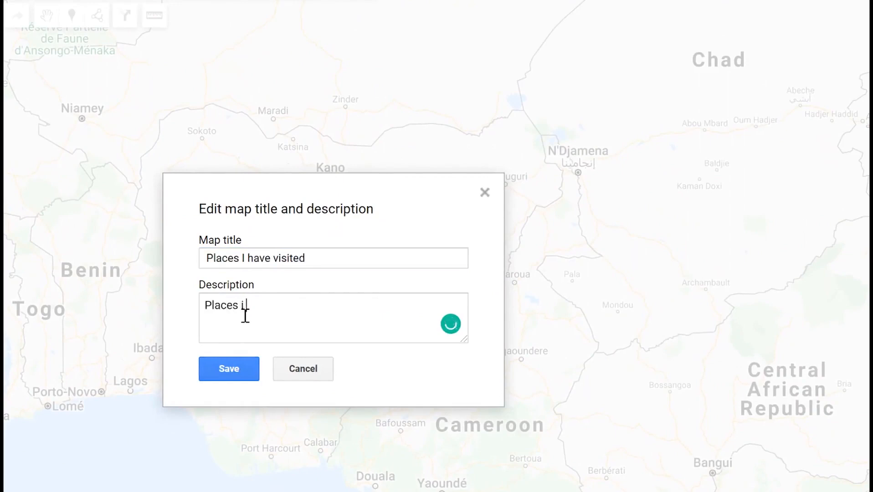
pyautogui.write(' have visited around the ro')
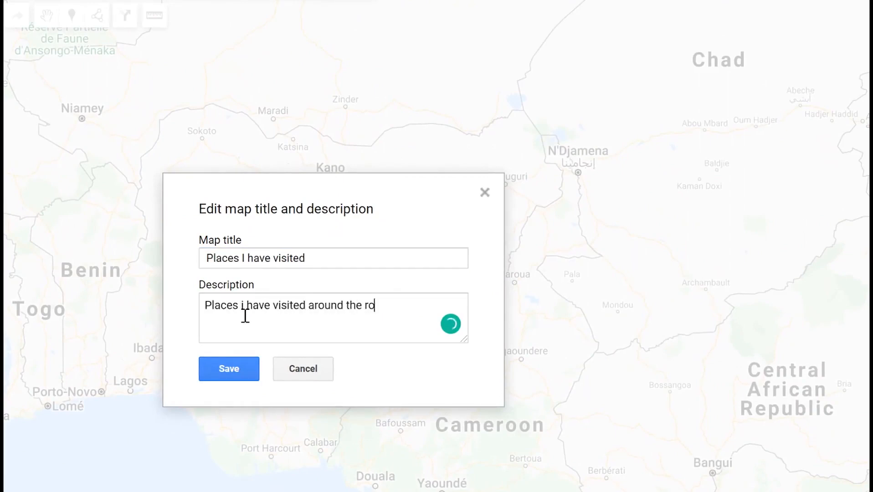
pyautogui.press('BackSpace')
pyautogui.write('world')
pyautogui.click(209, 373)
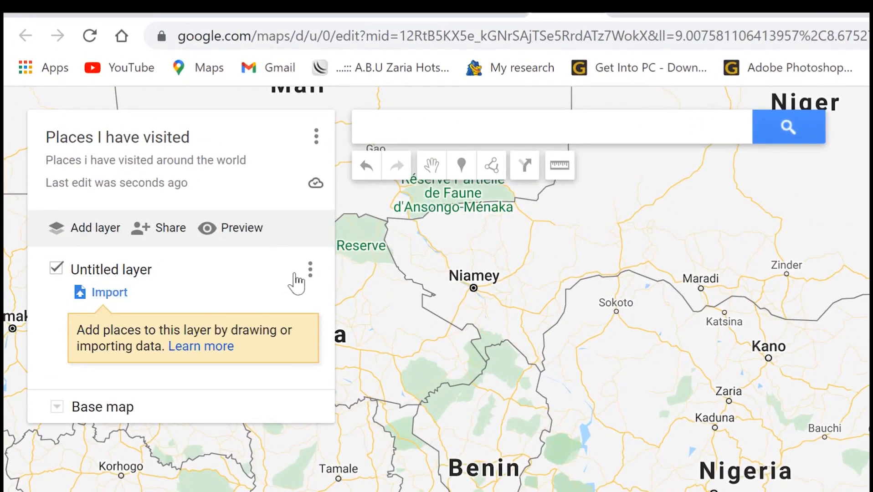
# Search 'langkawi' and pin Langkawi, Kedah, Malaysia to the map.
pyautogui.click(480, 137)
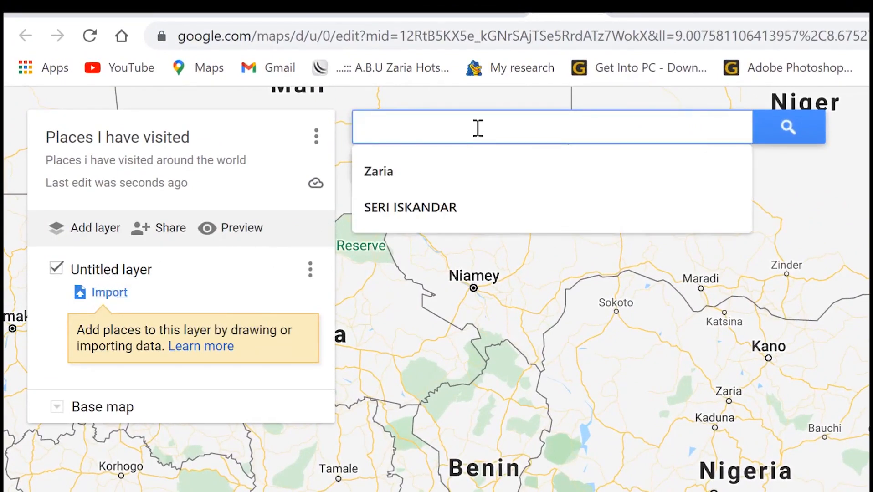
pyautogui.write('l')
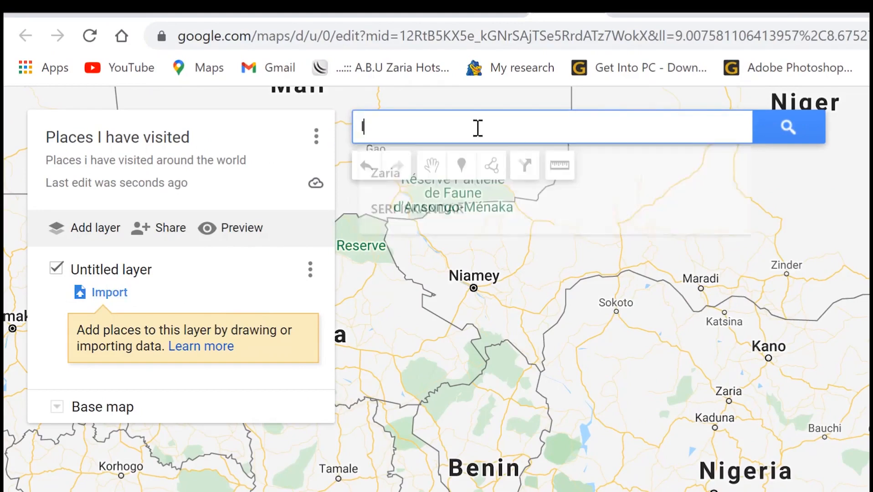
pyautogui.write('angkawi')
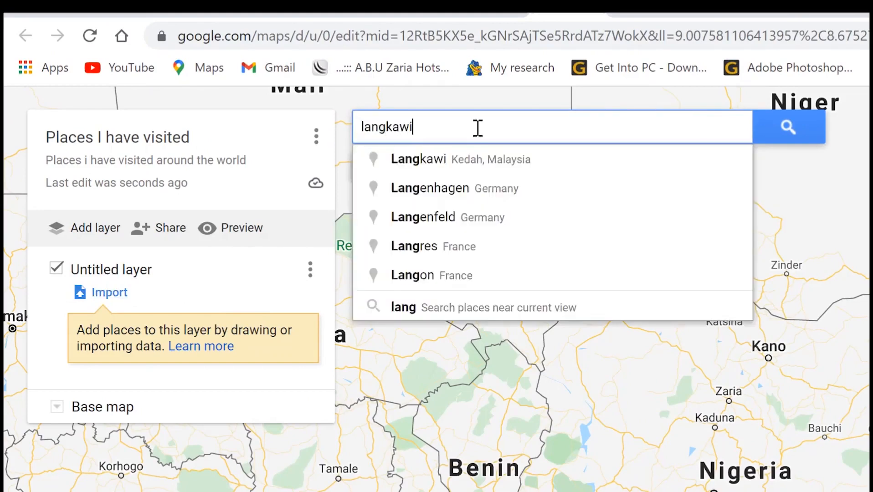
pyautogui.click(490, 157)
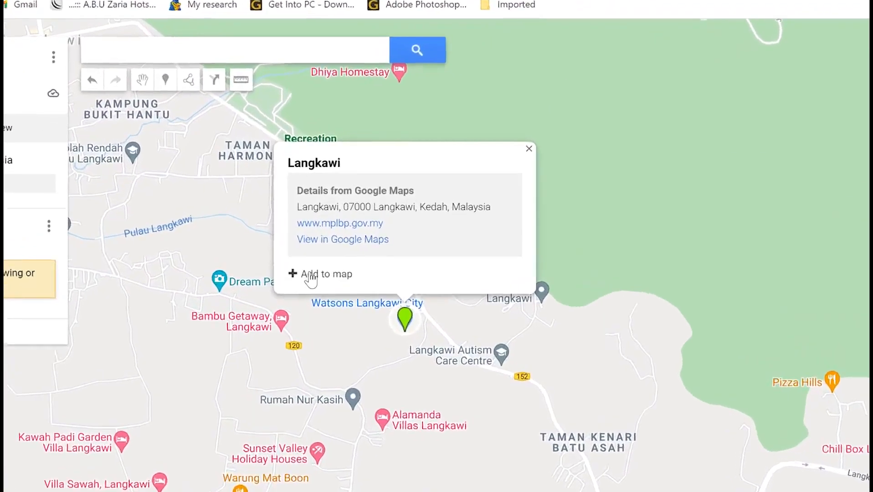
pyautogui.click(268, 310)
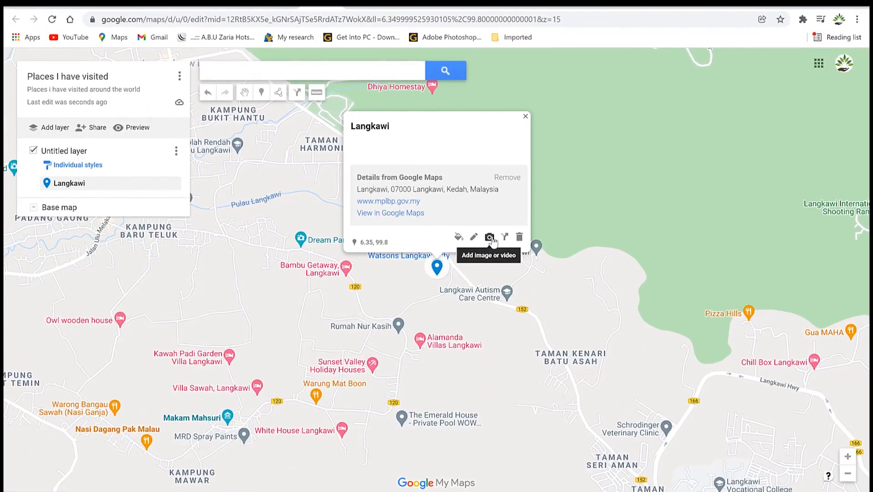
pyautogui.click(490, 237)
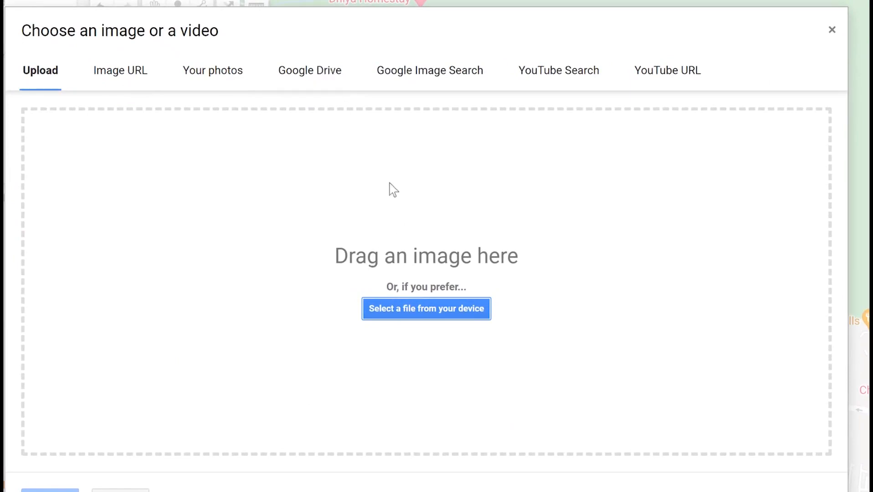
# Attach the eagle statue photo from a 'langka' image search to the Langkawi pin and save.
pyautogui.click(432, 77)
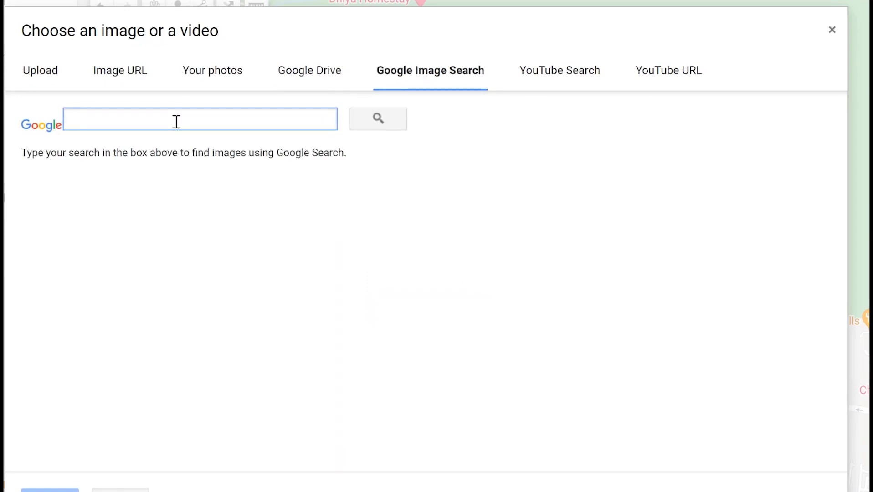
pyautogui.write('langkawi')
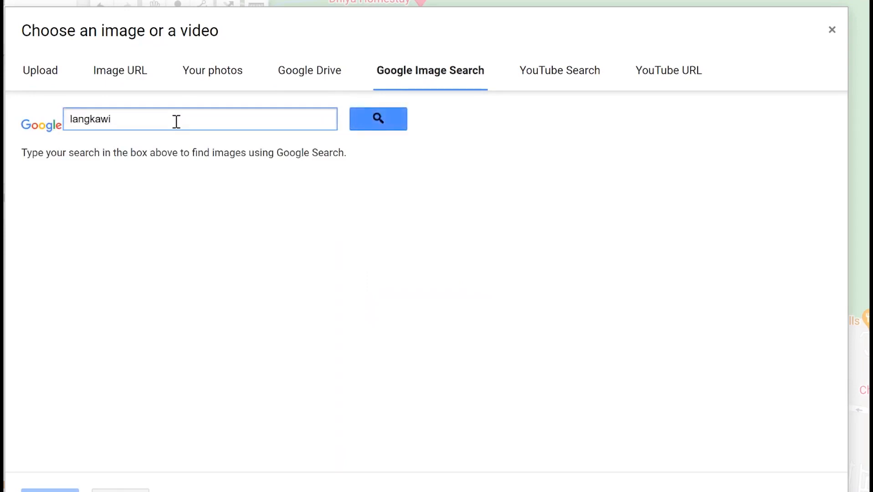
pyautogui.press('Return')
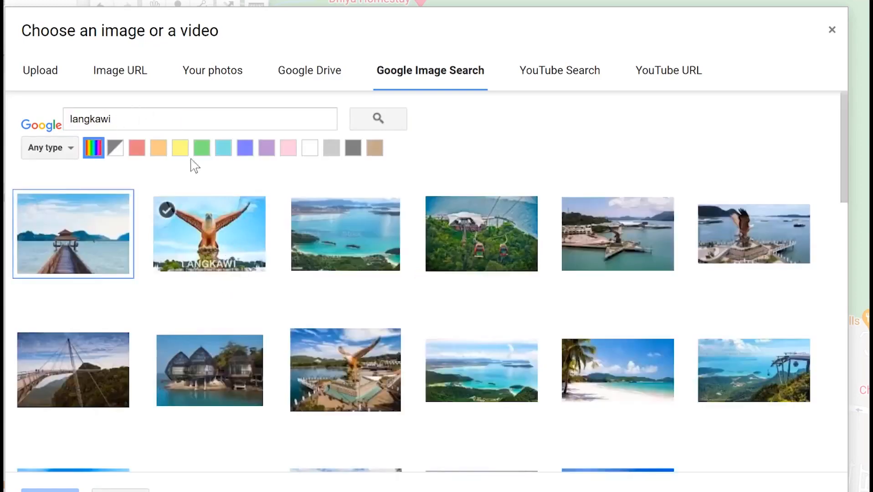
pyautogui.click(214, 247)
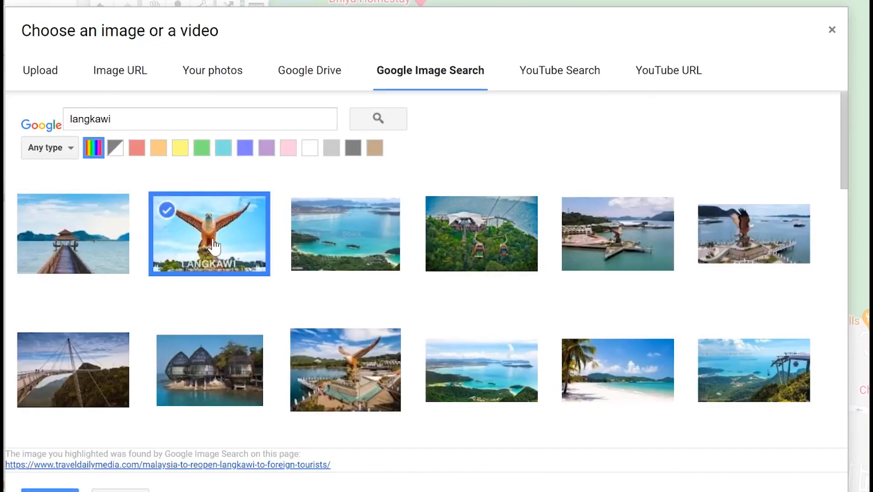
pyautogui.click(50, 491)
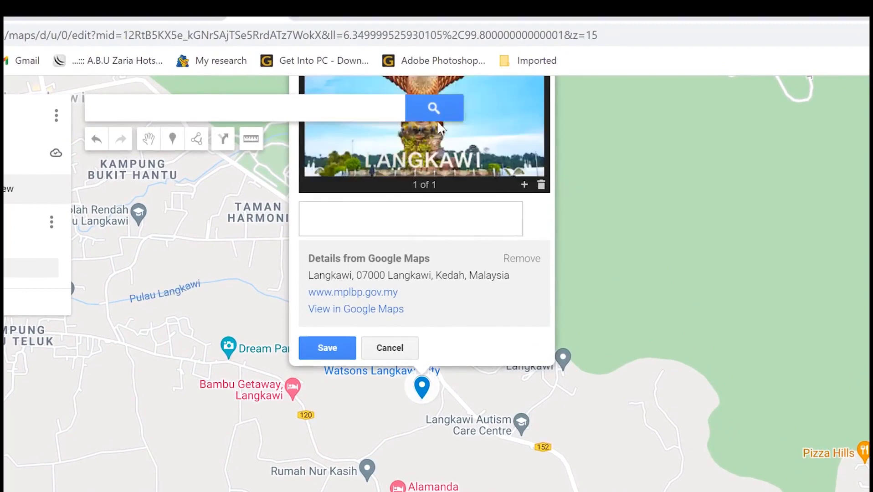
pyautogui.click(324, 347)
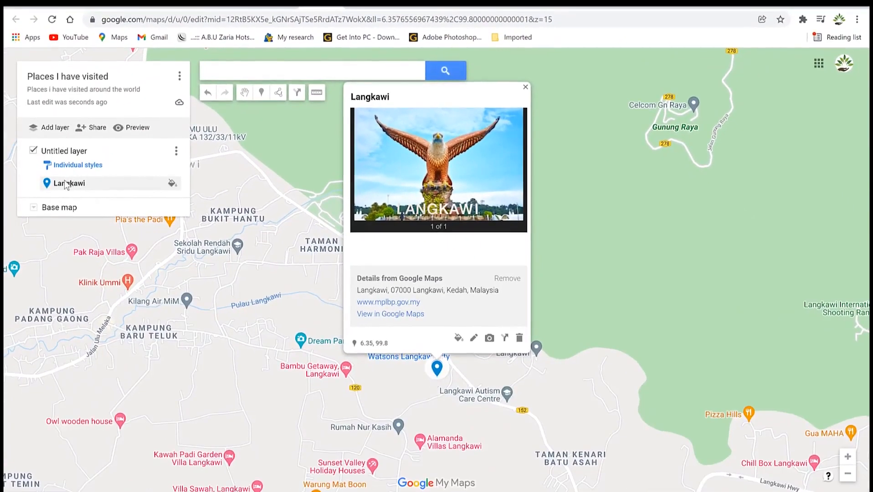
# Rename the layer to 'My vacation', add a new layer, and close the Langkawi details card.
pyautogui.click(64, 150)
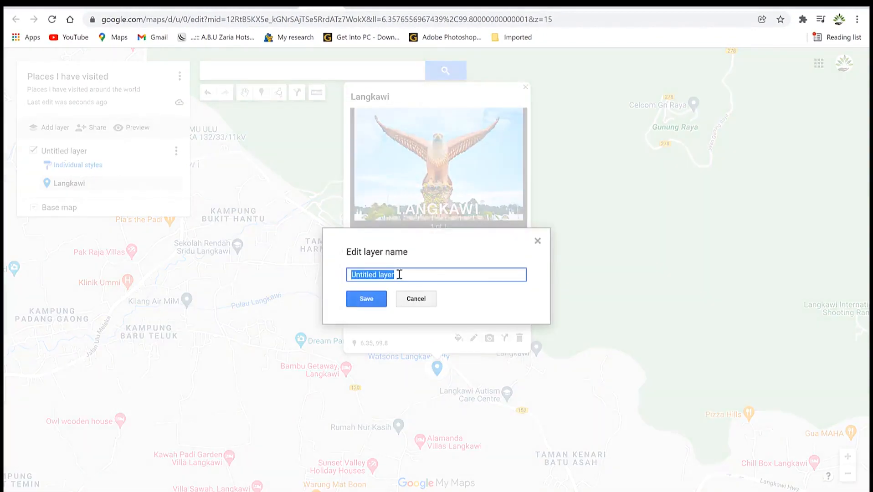
pyautogui.write('M')
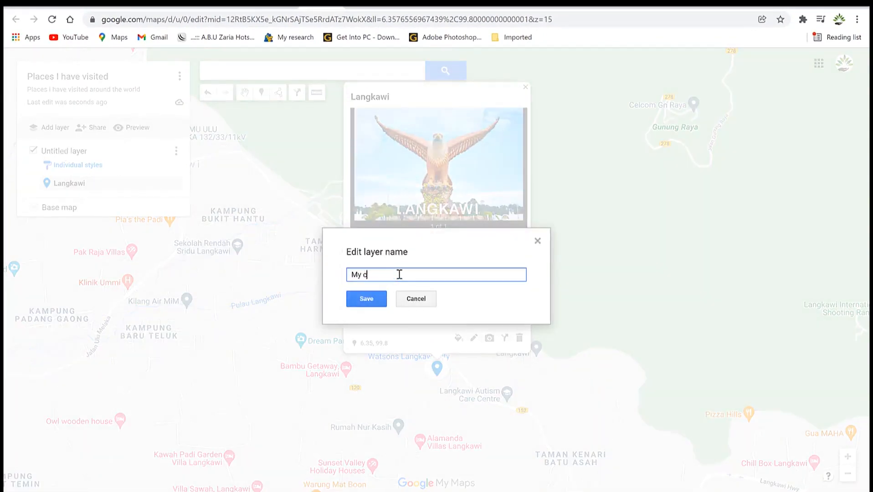
pyautogui.write('y vacation')
pyautogui.click(366, 300)
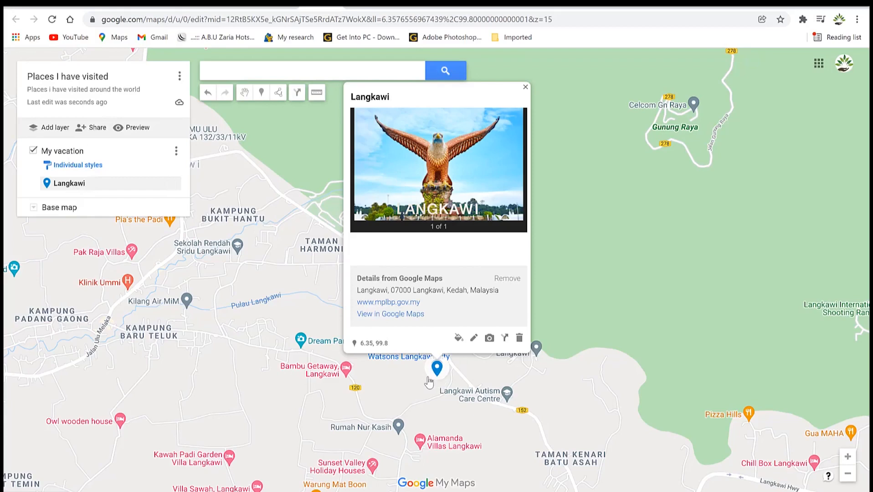
pyautogui.click(53, 128)
pyautogui.click(606, 170)
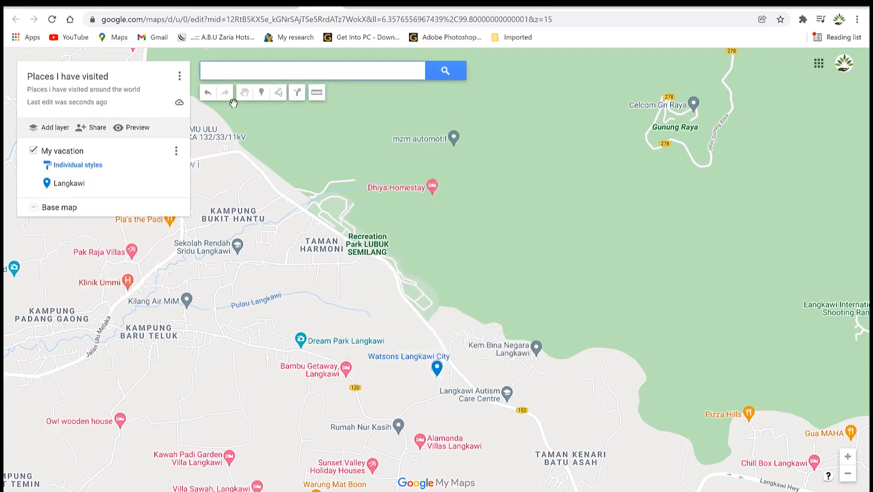
# Search 'genti' and add Genting Highlands, Pahang as a pin in the My vacation layer.
pyautogui.click(257, 72)
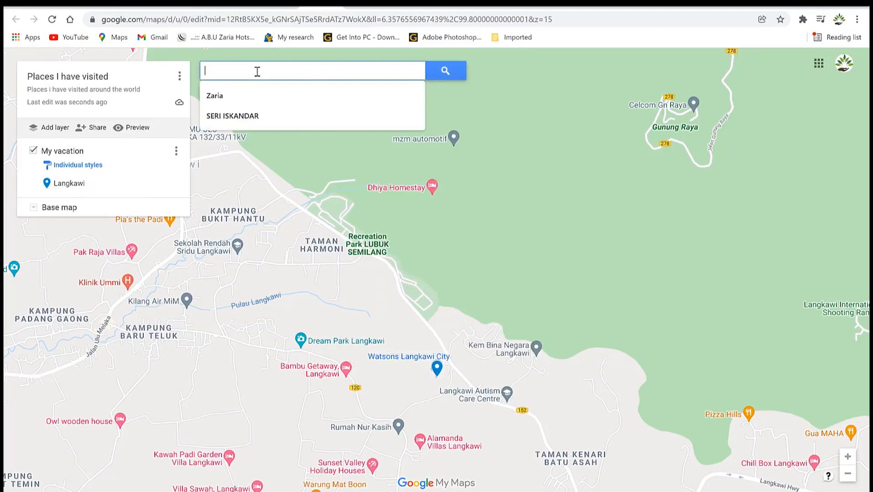
pyautogui.write('genting')
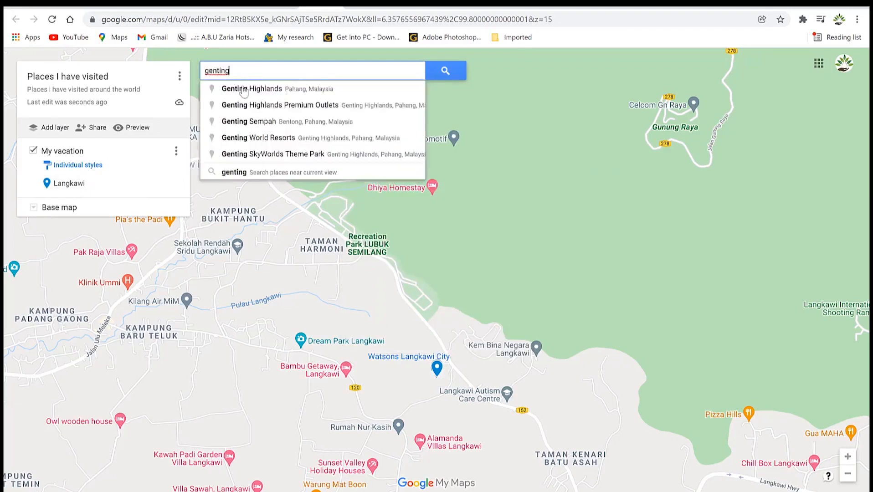
pyautogui.click(255, 88)
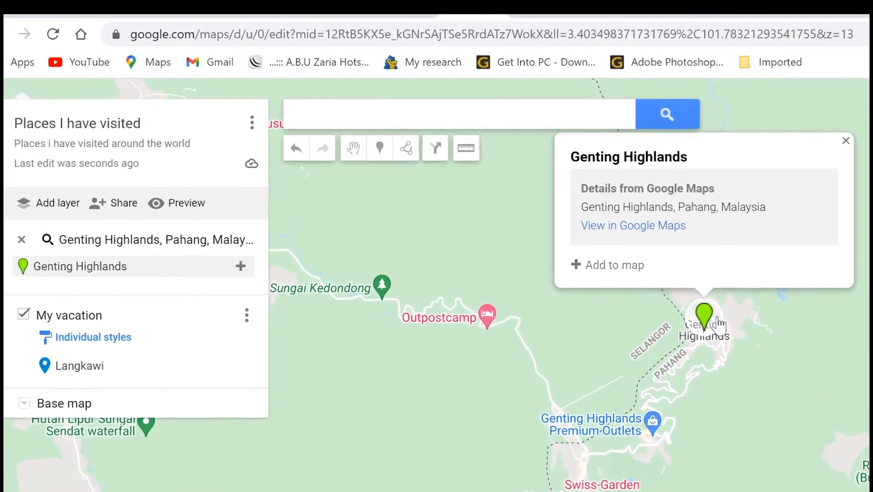
pyautogui.click(611, 266)
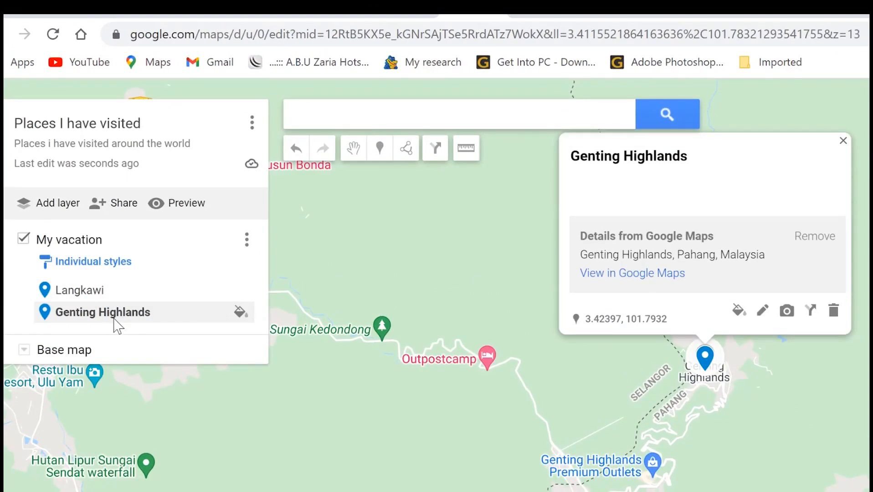
# Attach the cable-car photo from a Google Image Search for 'genting high' to the Genting Highlands pin and save.
pyautogui.click(787, 312)
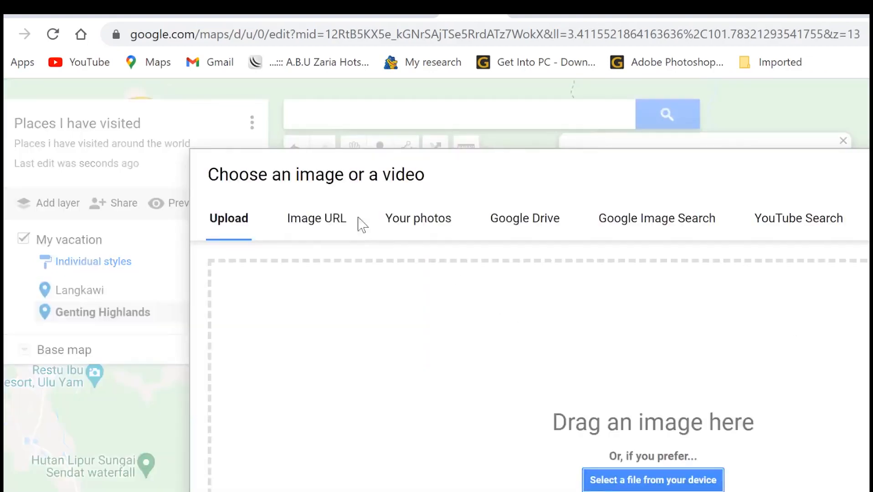
pyautogui.click(664, 226)
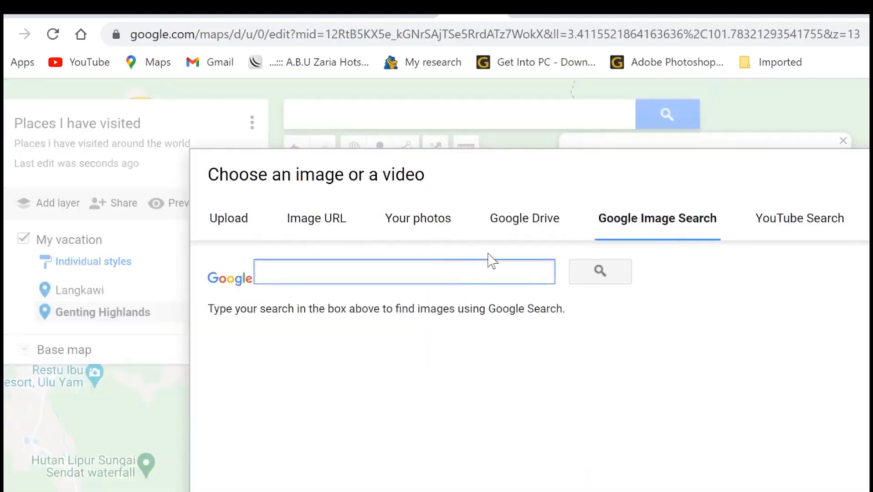
pyautogui.write('genting highlands')
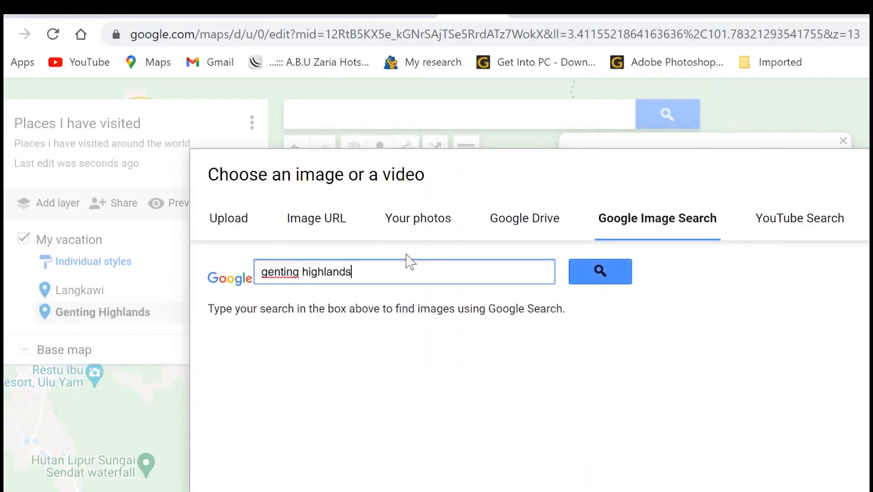
pyautogui.press('Return')
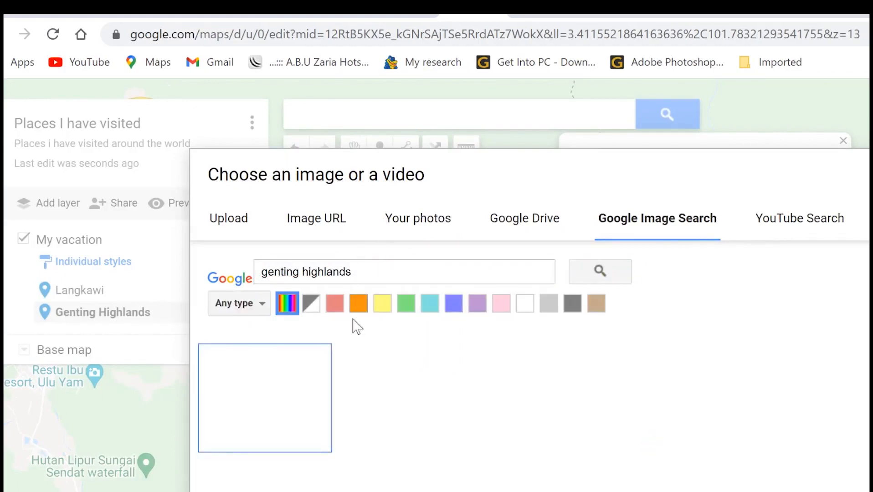
pyautogui.click(263, 414)
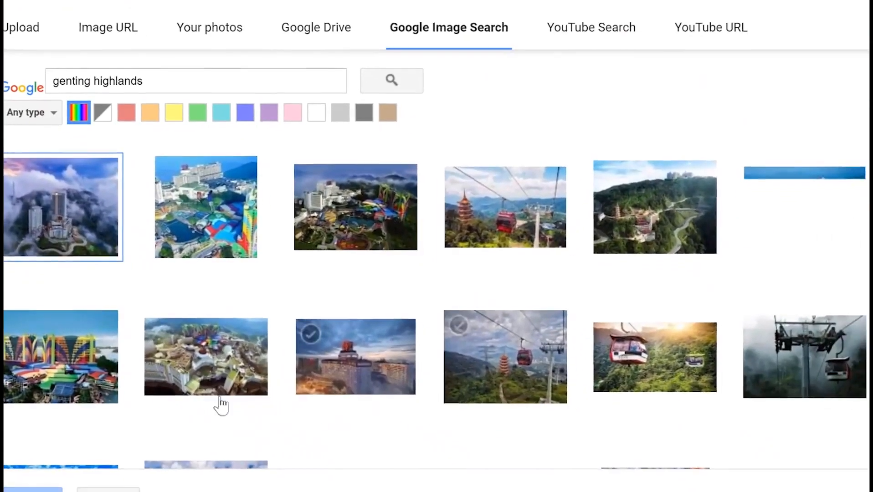
pyautogui.click(502, 222)
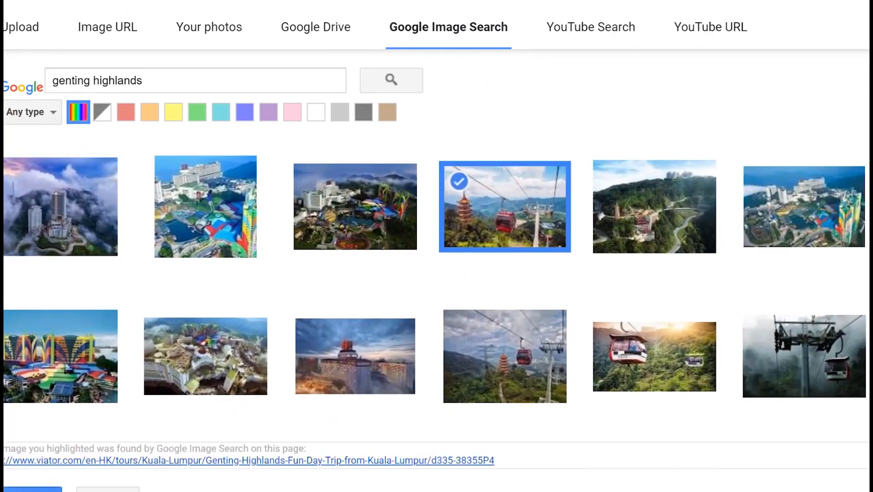
pyautogui.click(32, 490)
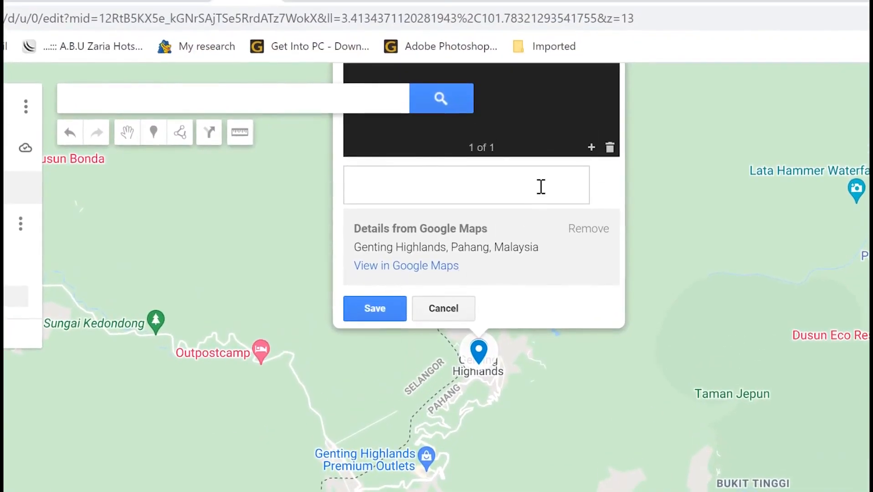
pyautogui.click(375, 309)
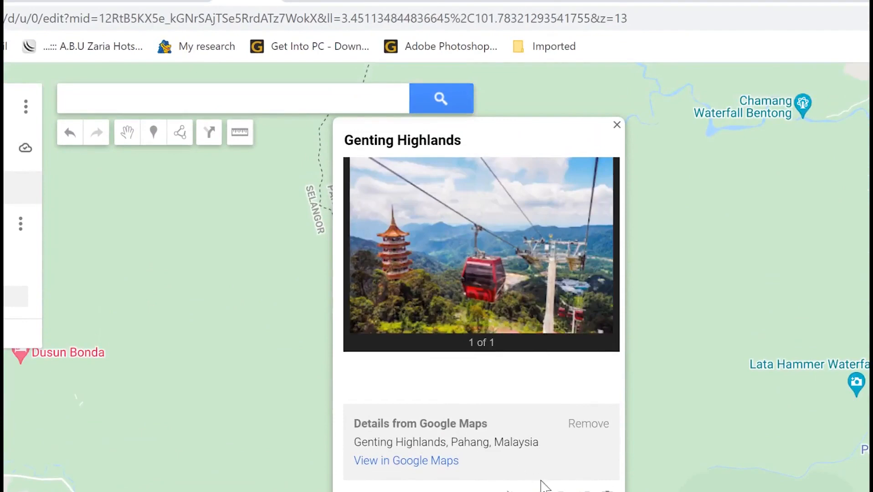
pyautogui.click(672, 427)
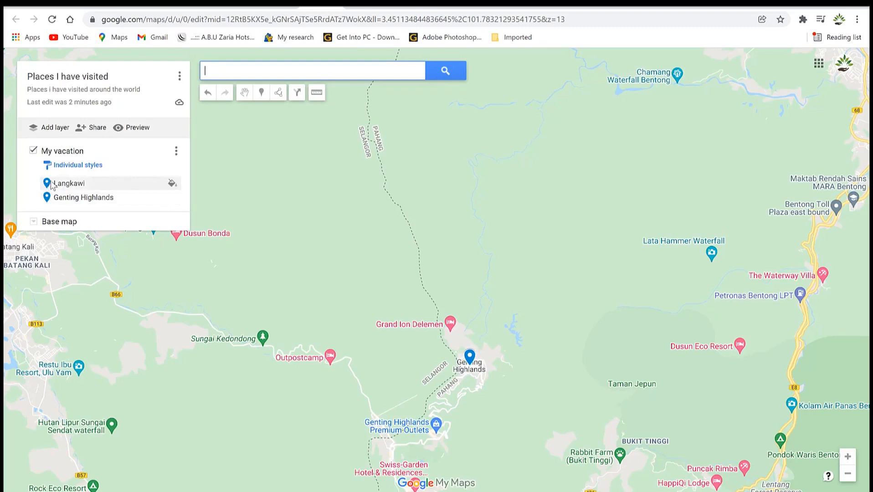
pyautogui.click(78, 165)
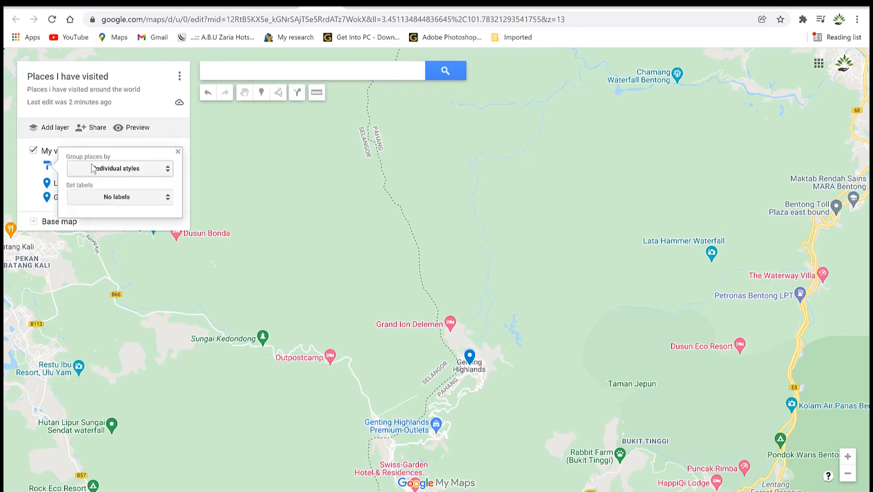
pyautogui.click(133, 173)
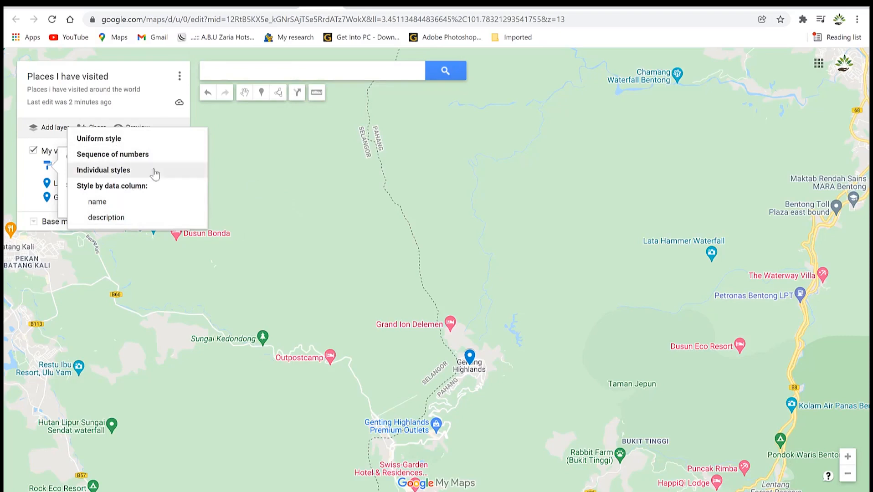
pyautogui.click(105, 144)
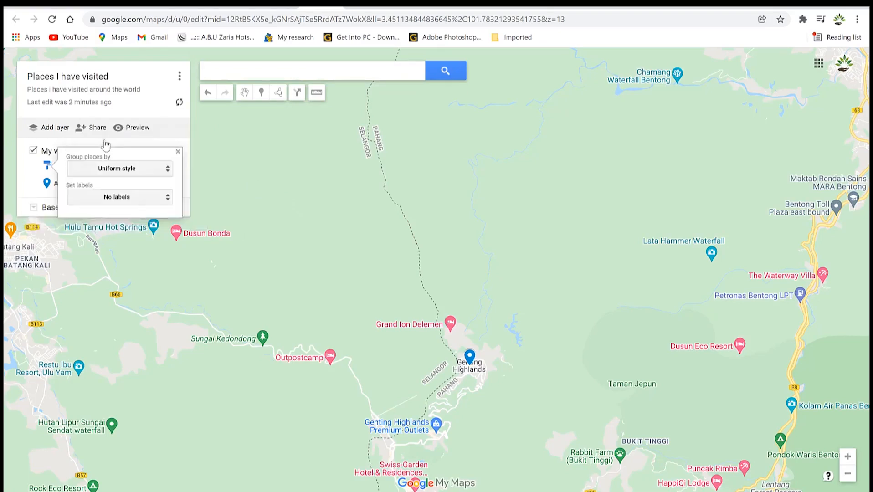
pyautogui.click(118, 169)
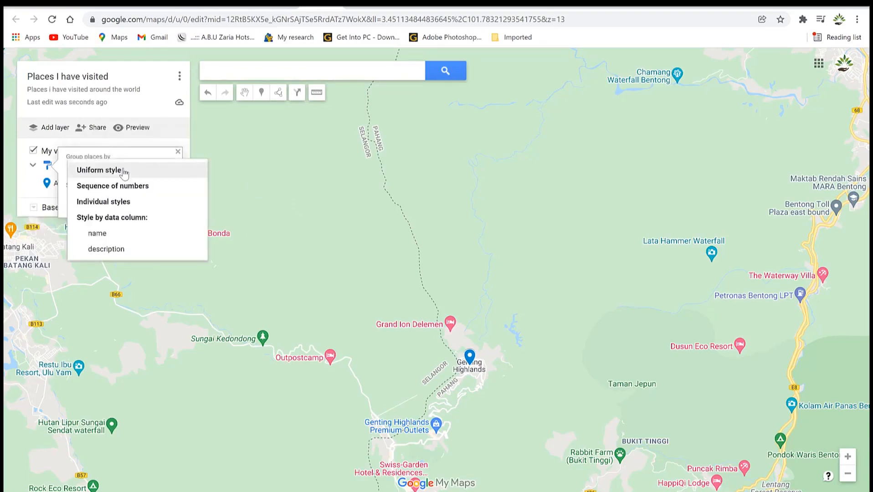
pyautogui.click(126, 201)
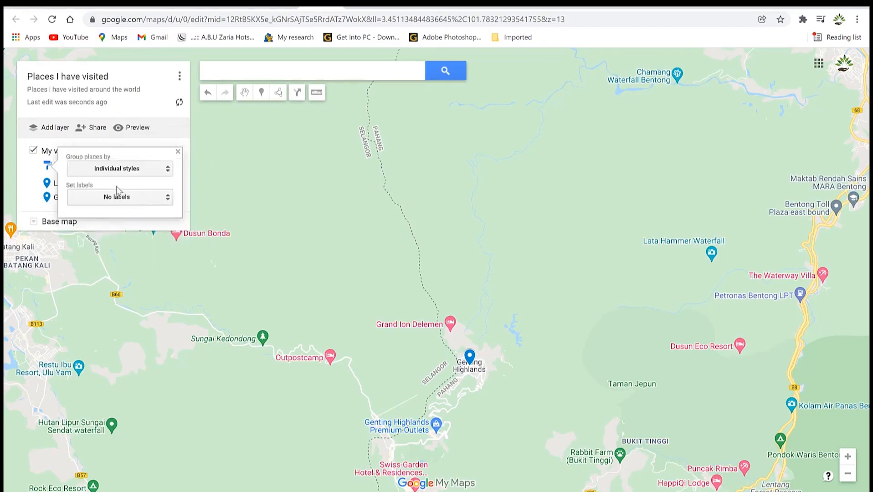
pyautogui.click(124, 200)
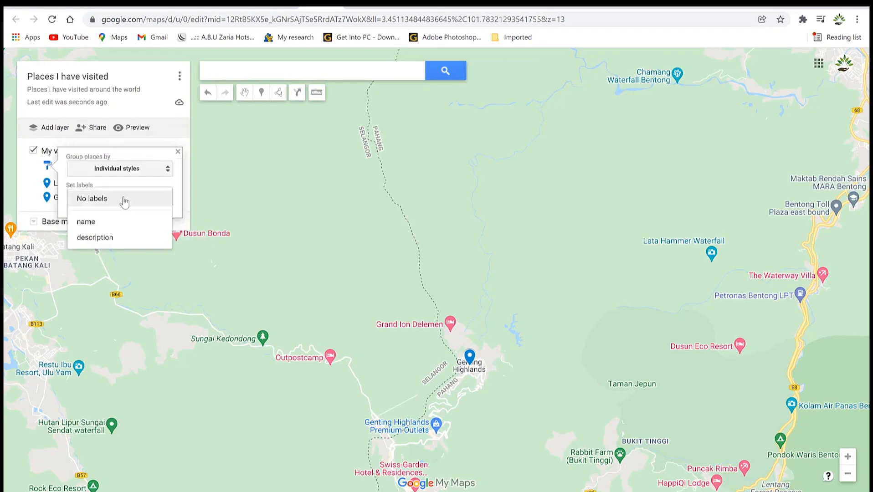
pyautogui.click(117, 226)
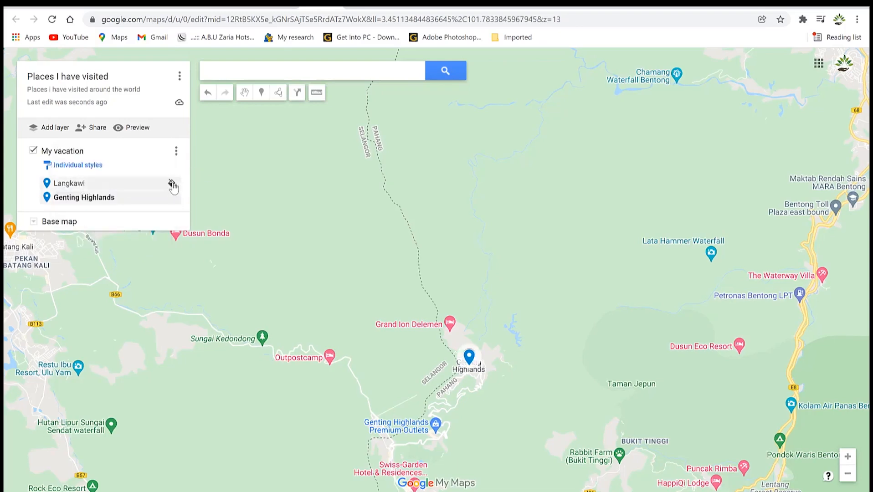
# Make the Langkawi pin orange.
pyautogui.click(171, 184)
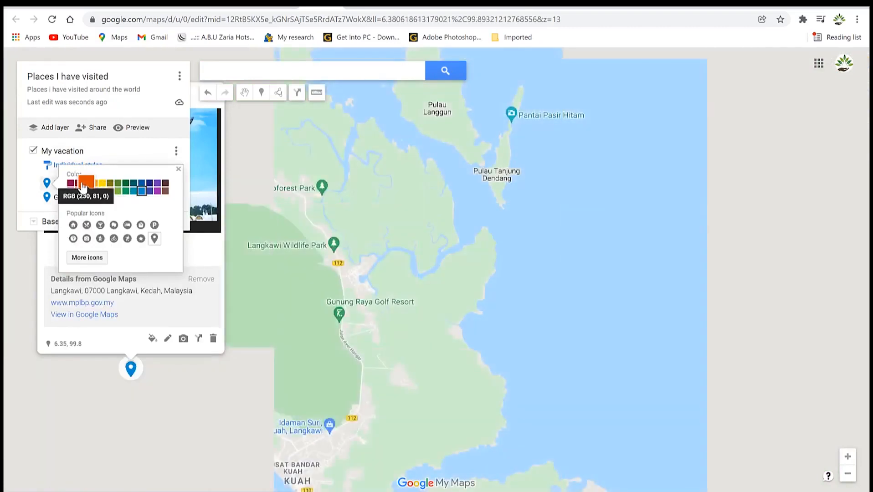
pyautogui.click(86, 183)
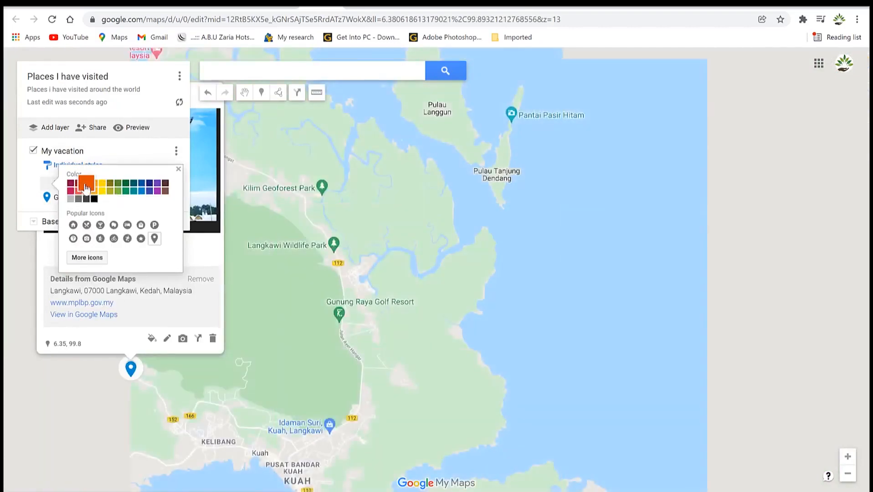
pyautogui.click(267, 331)
pyautogui.click(245, 306)
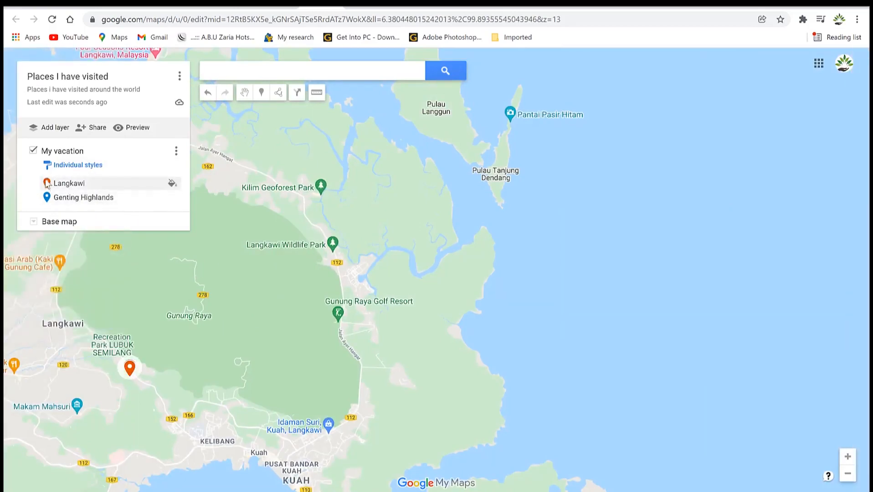
# Give the Genting Highlands pin a yellow colour and a cocktail icon.
pyautogui.click(172, 196)
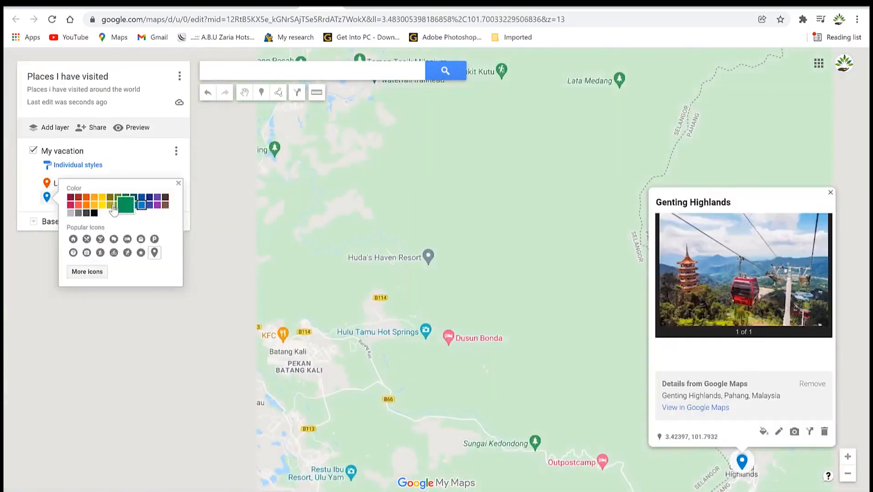
pyautogui.click(93, 207)
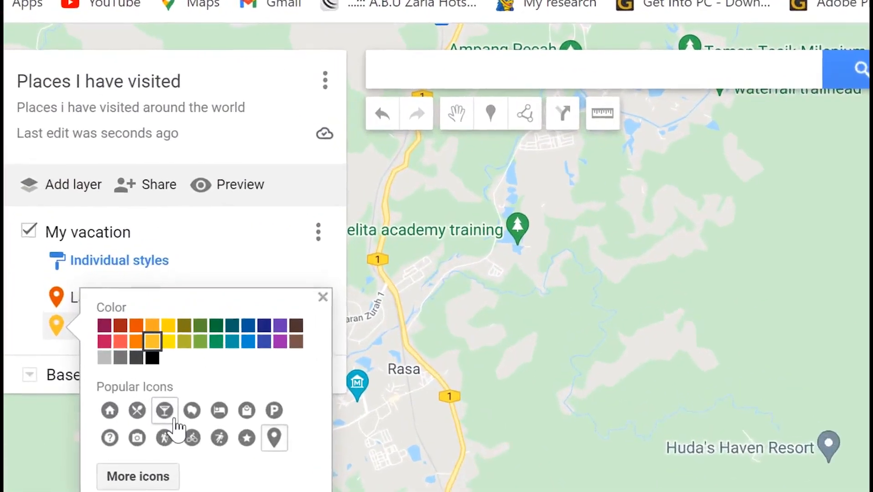
pyautogui.click(165, 419)
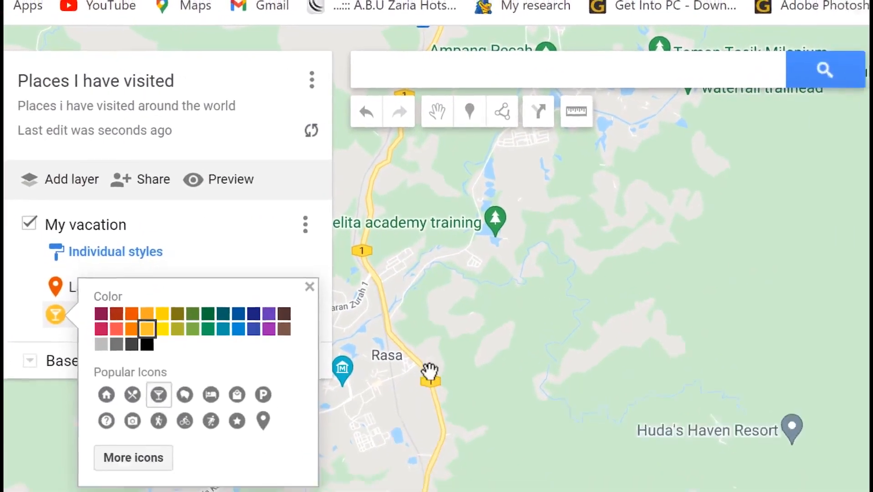
pyautogui.click(465, 393)
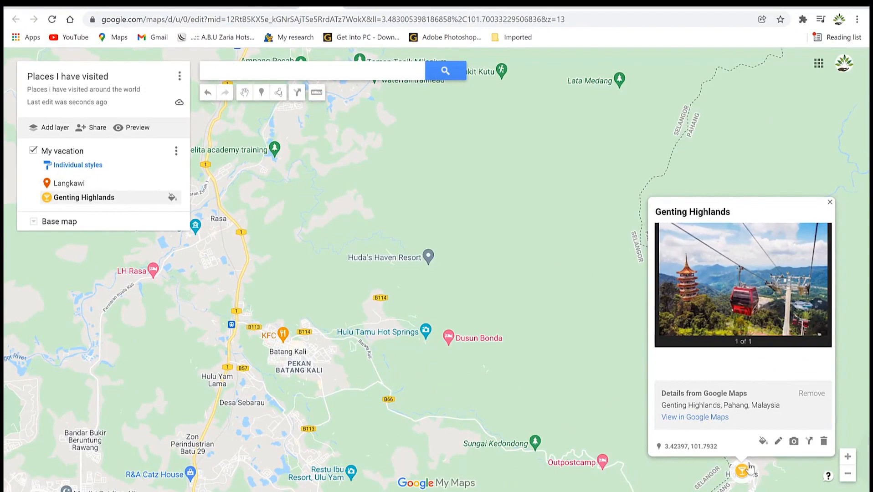
pyautogui.scroll(-2, 287, 260)
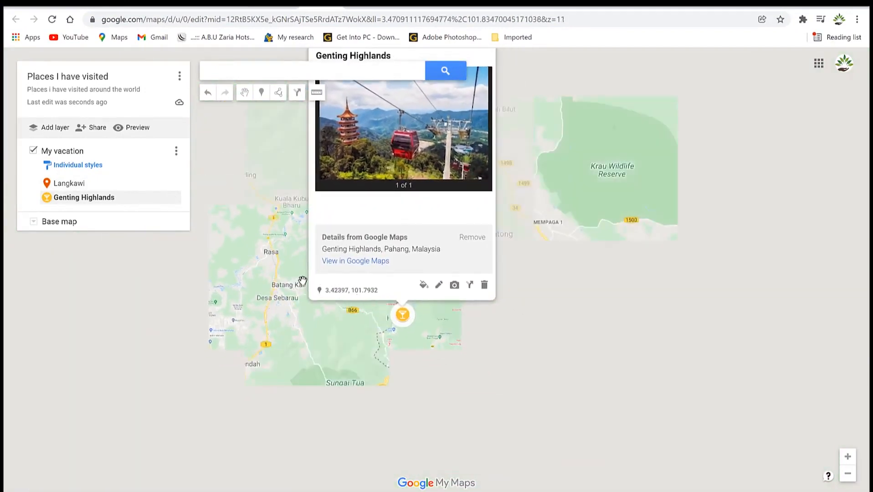
pyautogui.scroll(2, 339, 302)
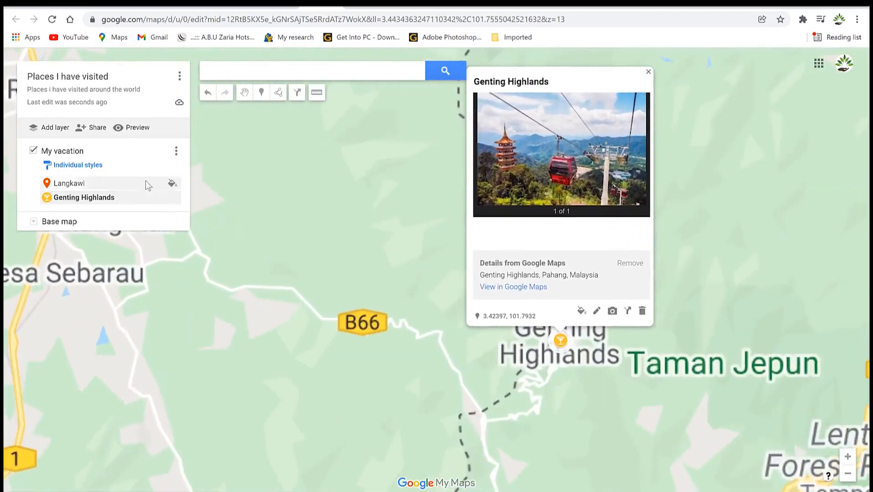
pyautogui.click(82, 183)
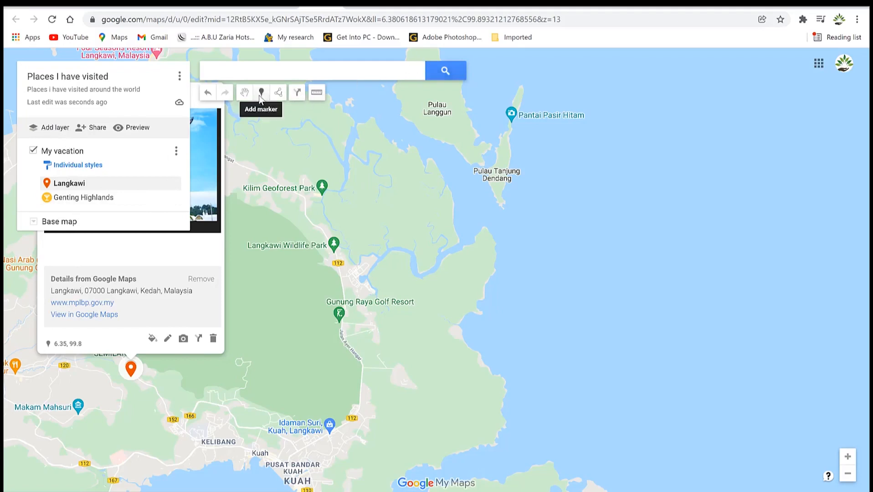
# Drop a new pin near Gunung Raya Golf Resort and save it as 'Penang Visit'.
pyautogui.press('Delete')
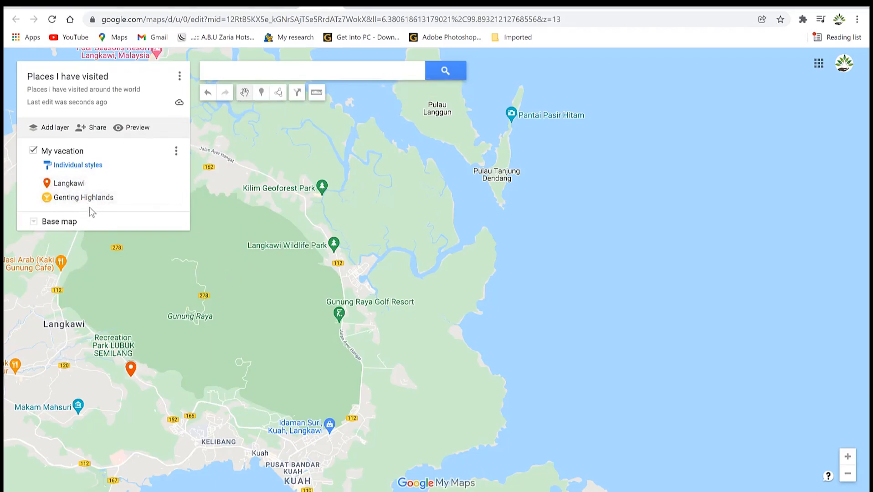
pyautogui.click(262, 93)
pyautogui.click(362, 299)
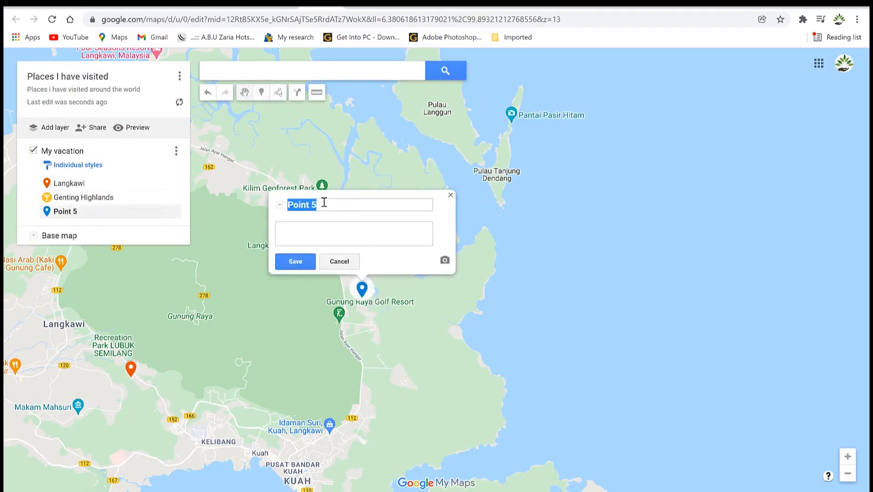
pyautogui.write('Penang Visit')
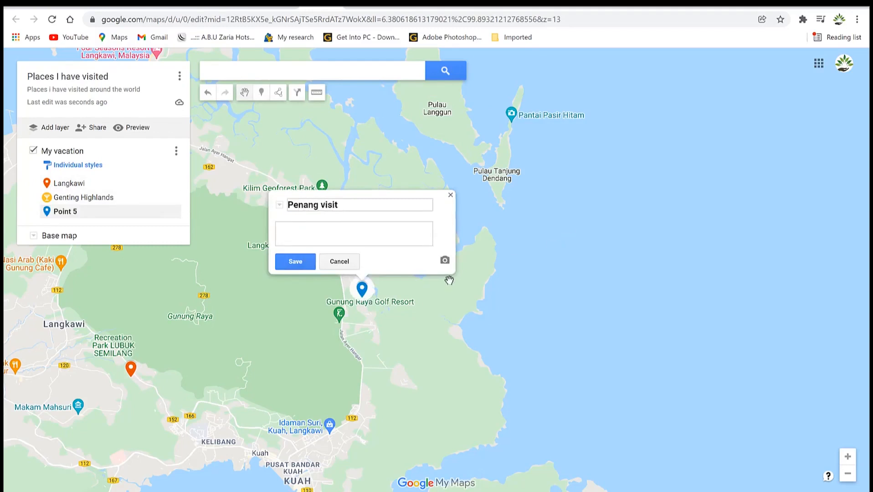
pyautogui.click(296, 262)
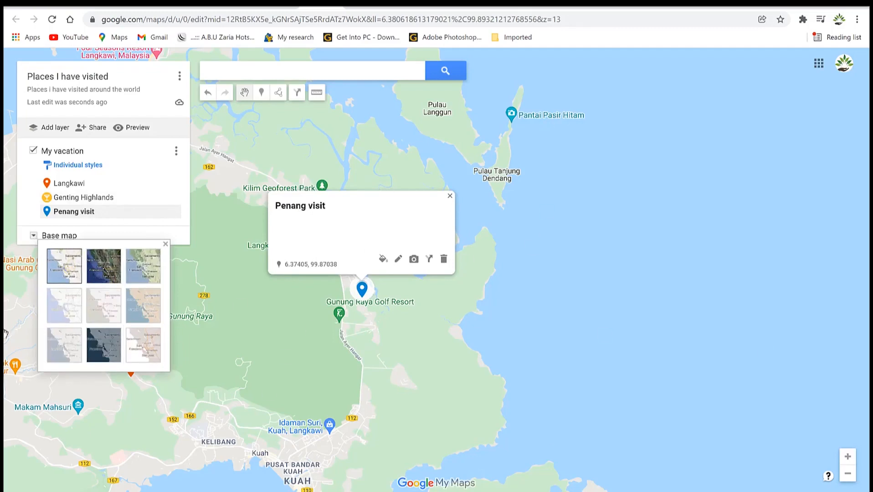
# Switch the base map to satellite and close the Penang visit details card.
pyautogui.click(104, 269)
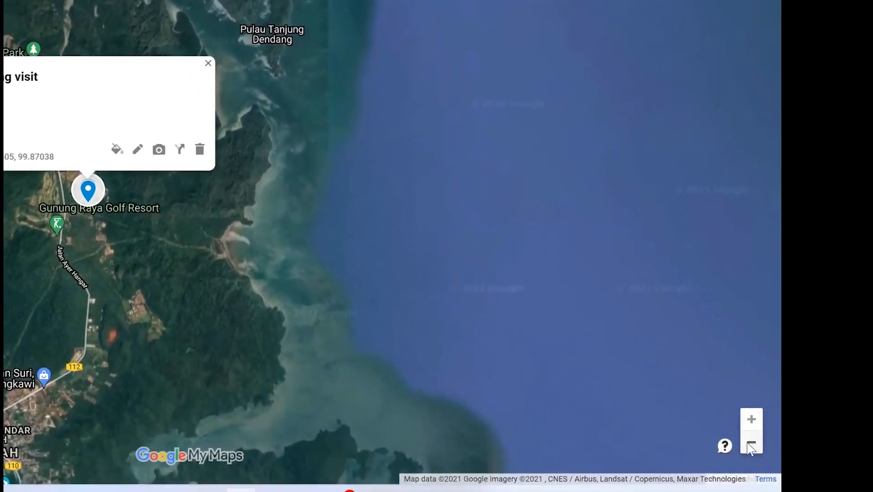
pyautogui.click(749, 420)
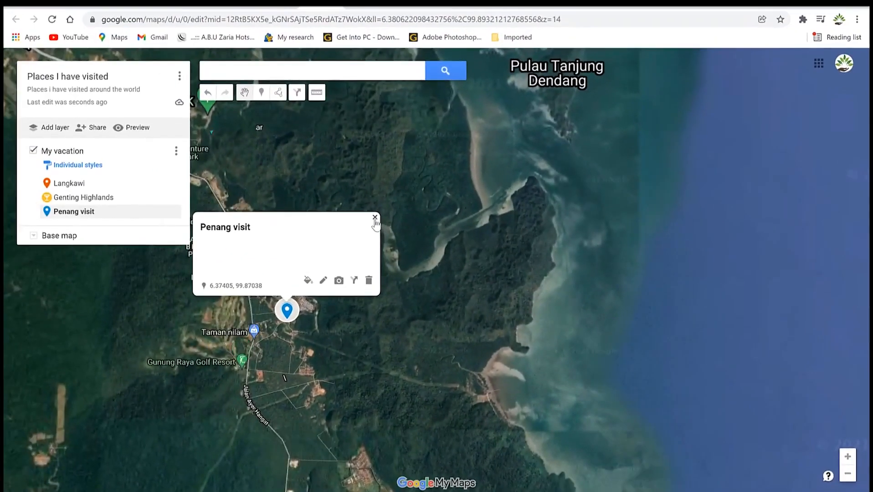
pyautogui.click(375, 218)
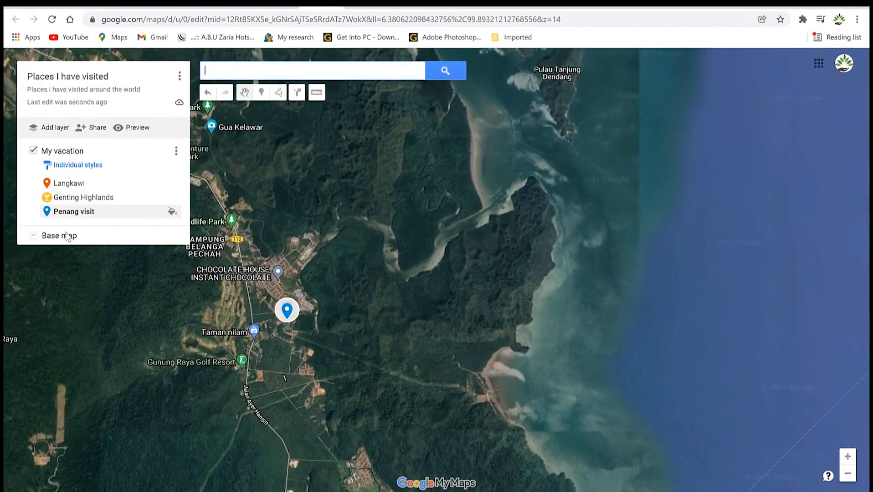
# Pan and zoom the map out until the Langkawi pin and southern Langkawi around Kuah show.
pyautogui.moveTo(199, 319); pyautogui.dragTo(371, 298)
pyautogui.moveTo(294, 303); pyautogui.dragTo(330, 282)
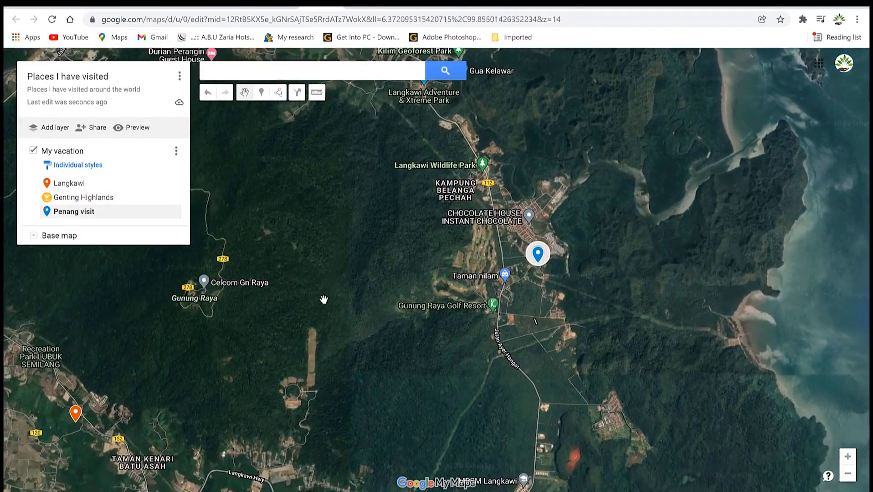
pyautogui.scroll(-1, 323, 300)
pyautogui.moveTo(275, 351); pyautogui.dragTo(310, 323)
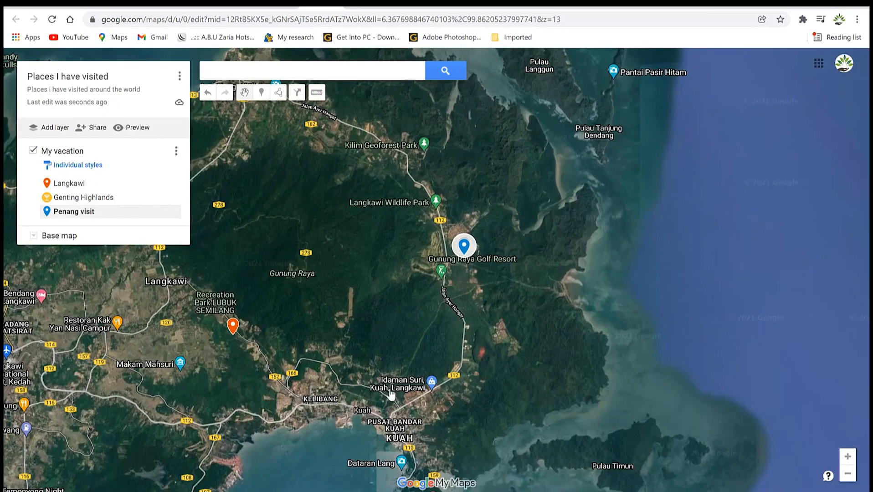
pyautogui.moveTo(392, 362); pyautogui.dragTo(435, 309)
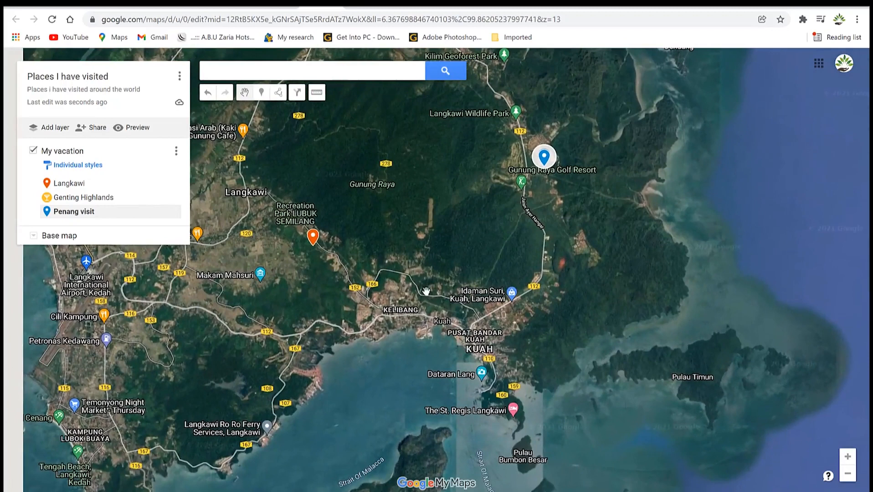
# Show the Genting Highlands pin's details, then bring up the map's options menu.
pyautogui.click(87, 197)
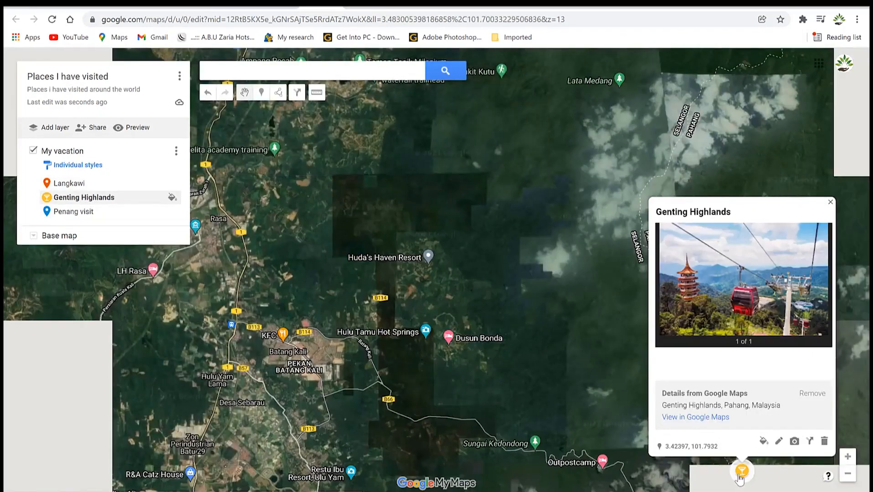
pyautogui.scroll(-2, 743, 476)
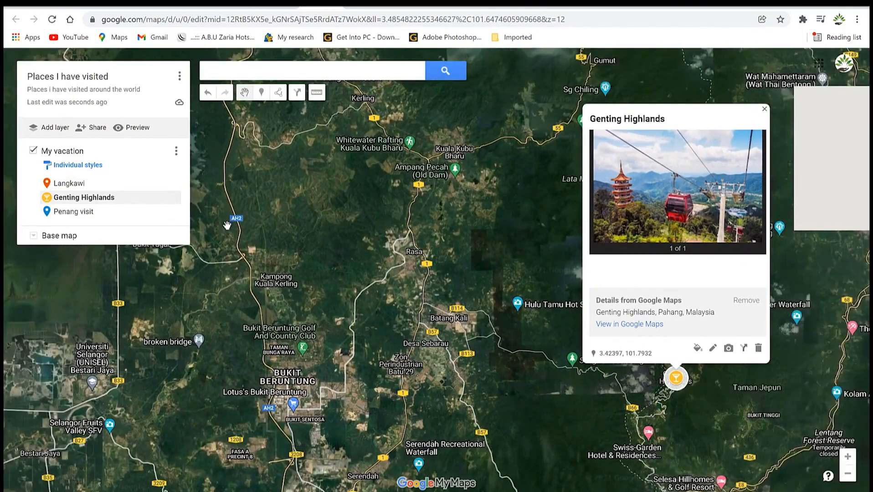
pyautogui.click(176, 152)
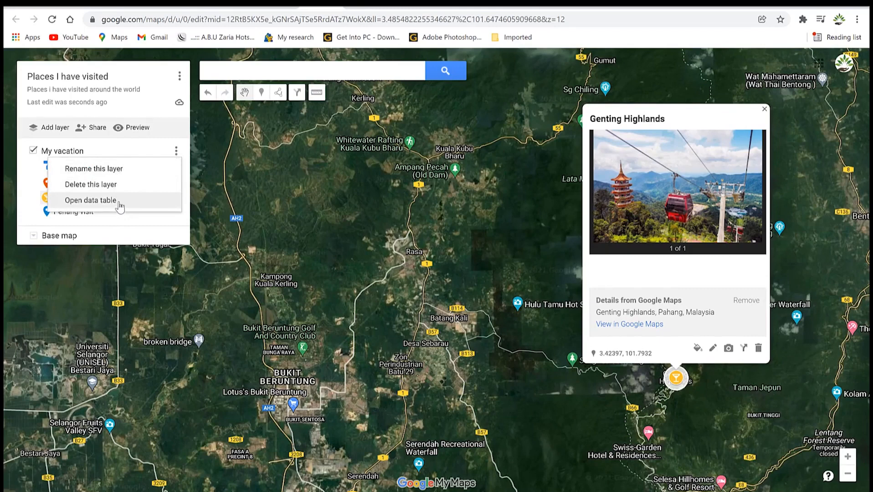
pyautogui.click(176, 150)
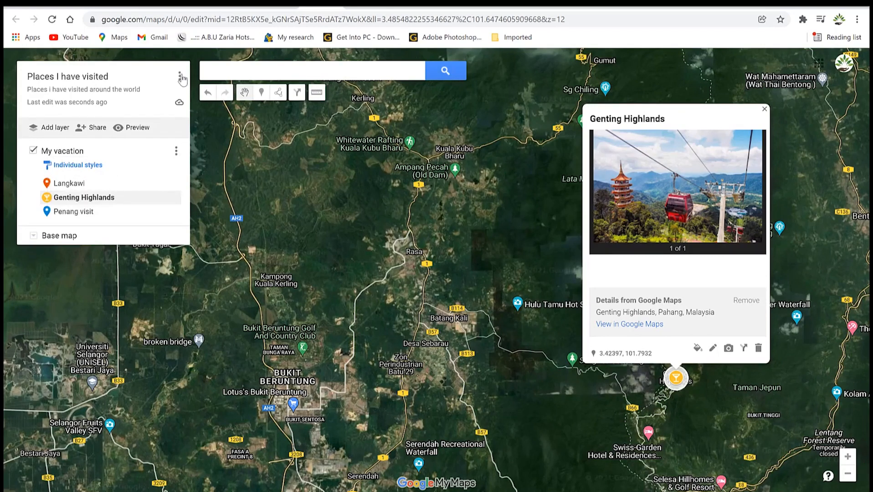
pyautogui.click(180, 77)
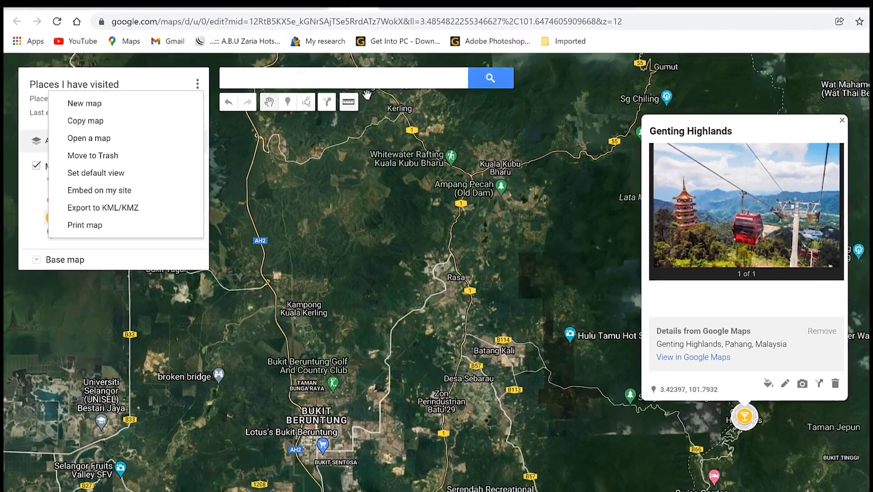
# Measure a 20.7 km straight distance from the AH2 road eastward past Rasa.
pyautogui.click(333, 86)
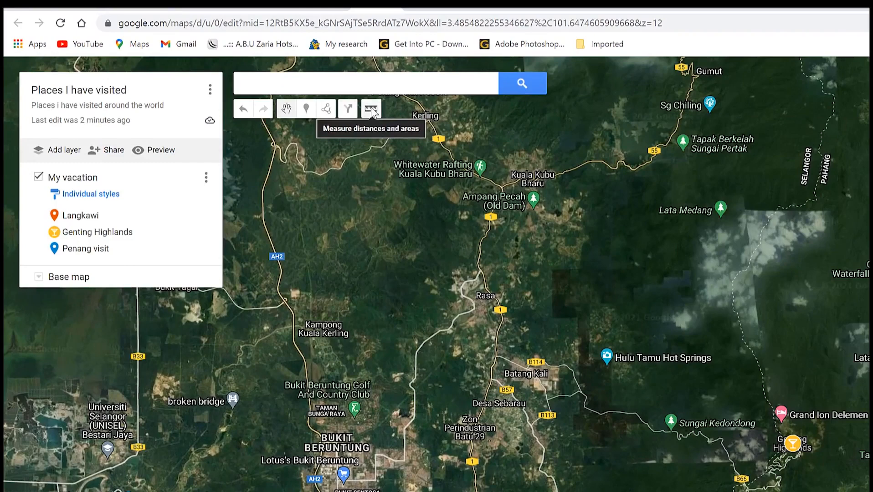
pyautogui.click(371, 109)
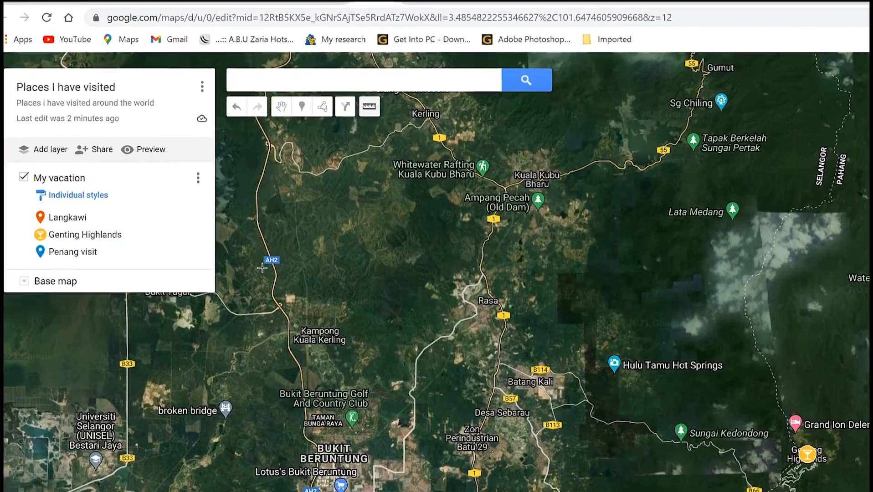
pyautogui.click(267, 264)
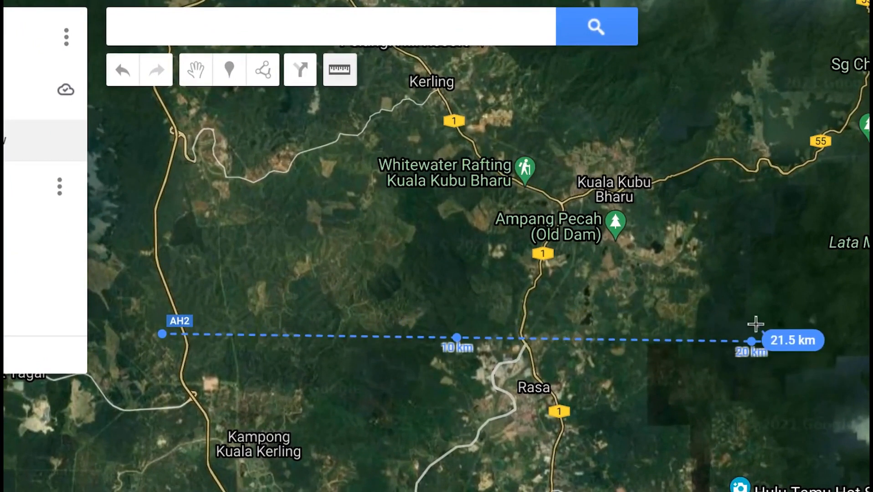
pyautogui.doubleClick(774, 343)
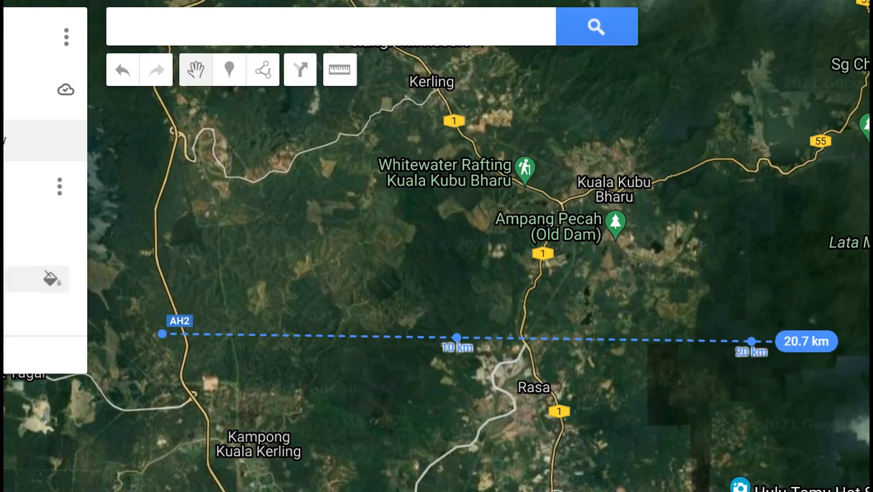
# Choose Add line or shape and place the first corner near Kampong Kuala Kerling.
pyautogui.click(266, 74)
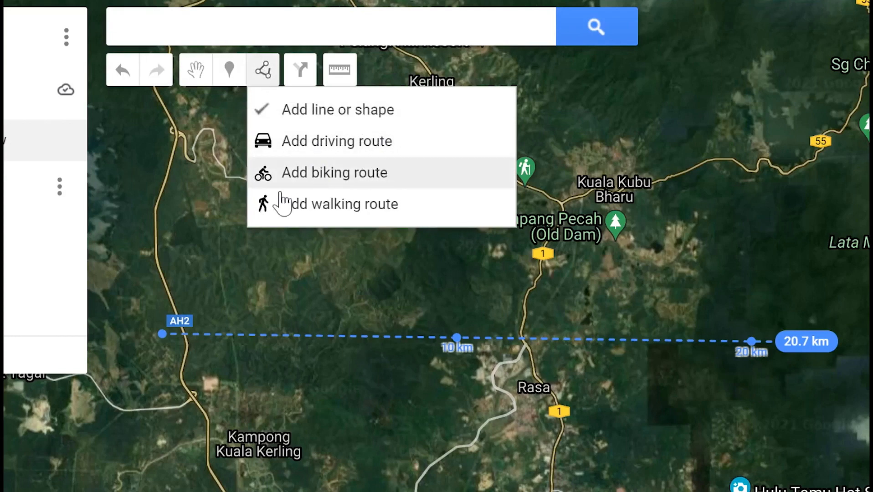
pyautogui.click(321, 112)
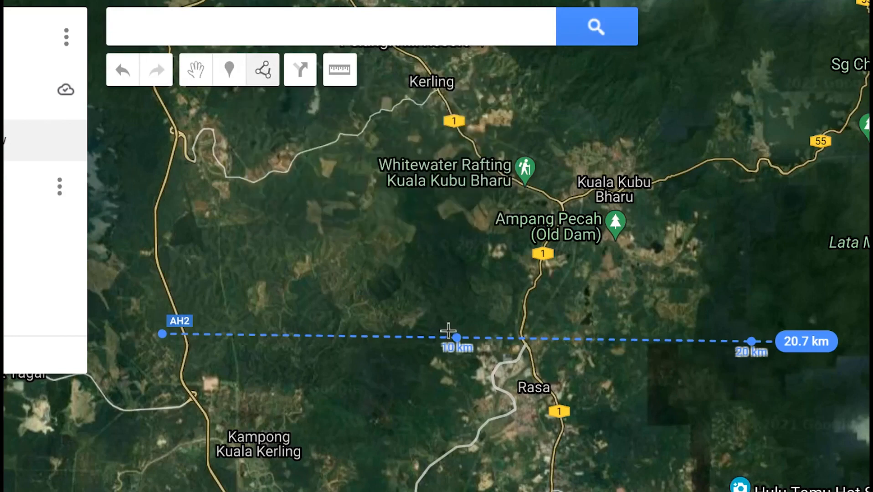
pyautogui.click(253, 478)
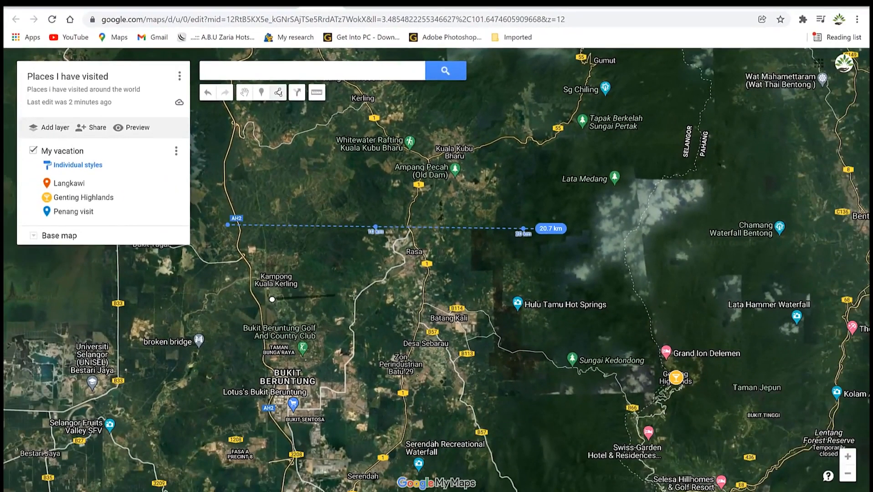
# Close the rectangle around Bukit Beruntung and save it as 'My school' with description 'my university'.
pyautogui.click(448, 298)
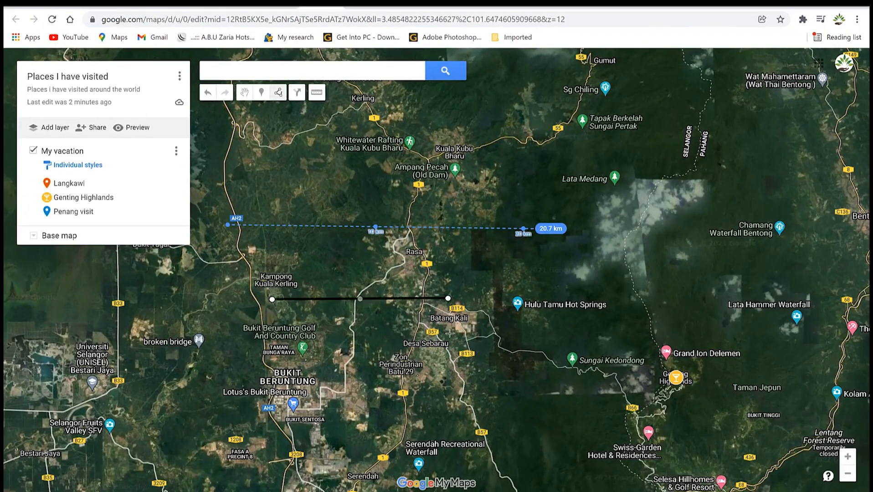
pyautogui.click(446, 399)
pyautogui.click(271, 395)
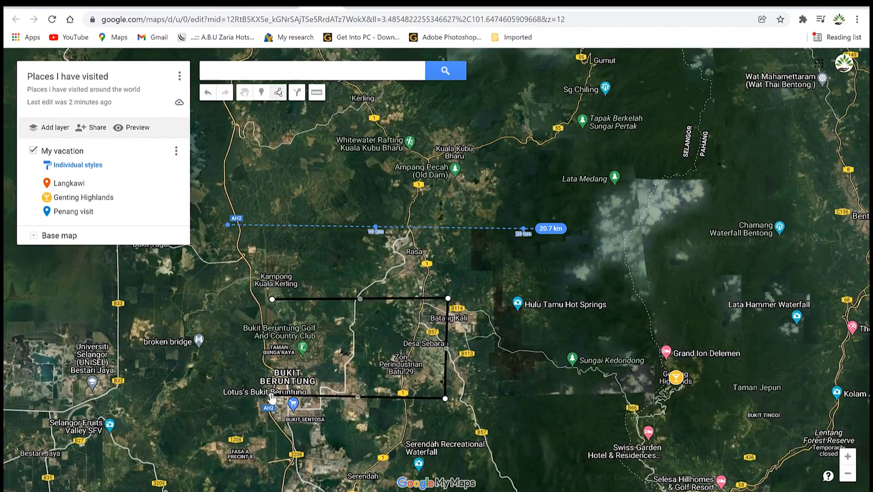
pyautogui.click(272, 300)
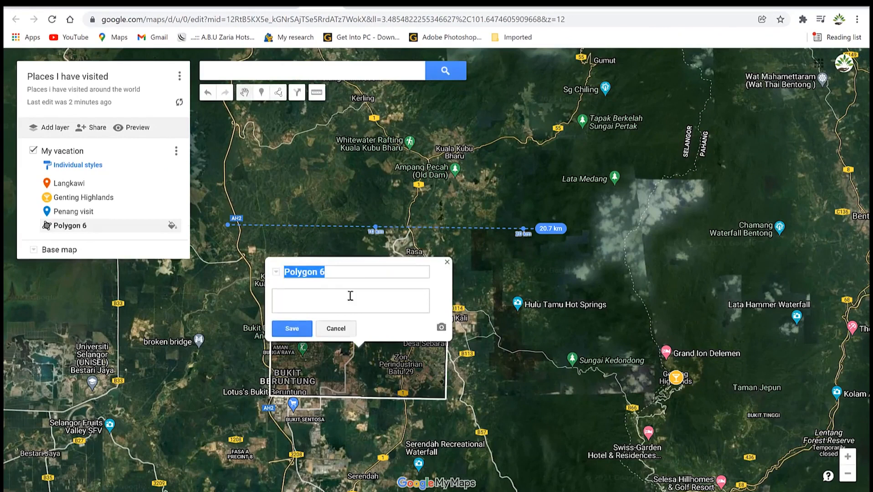
pyautogui.write('My school')
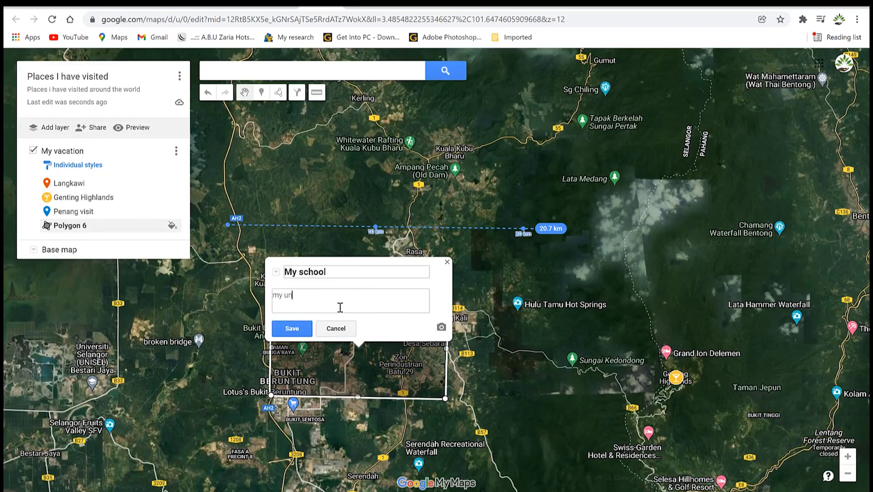
pyautogui.click(301, 329)
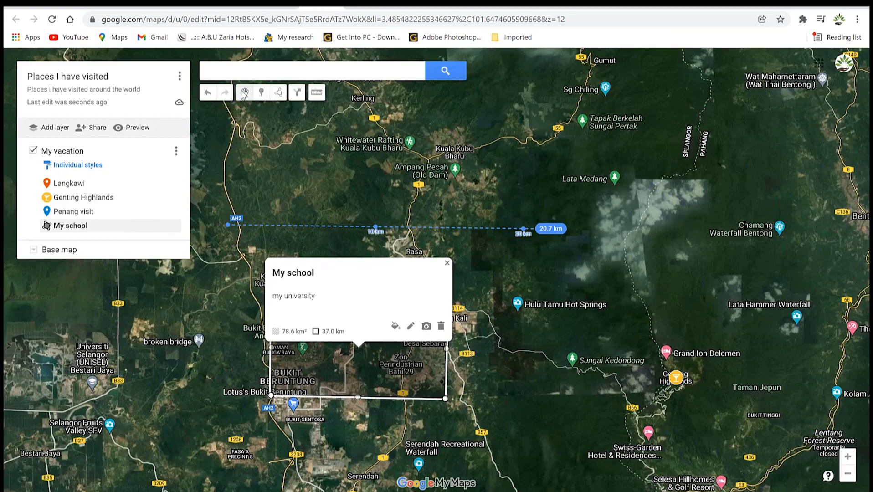
pyautogui.click(447, 263)
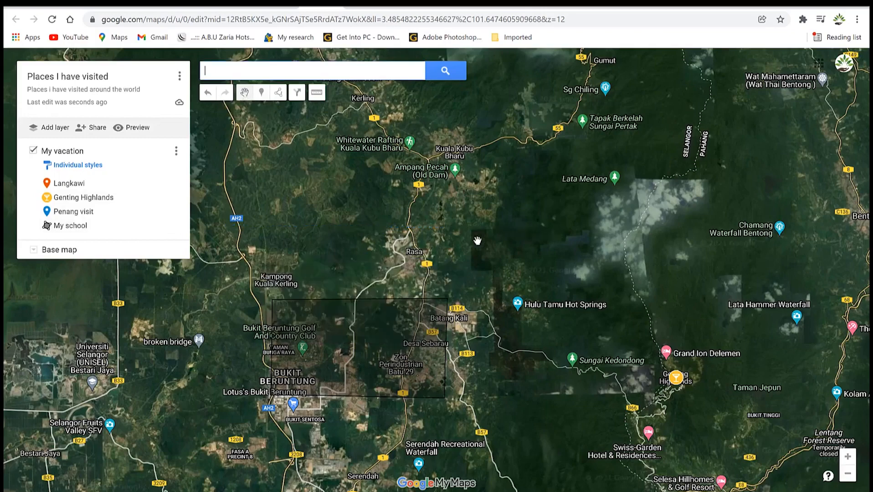
# Turn on 'Anyone with this link can view' in the map's Share settings.
pyautogui.moveTo(517, 317); pyautogui.dragTo(606, 411)
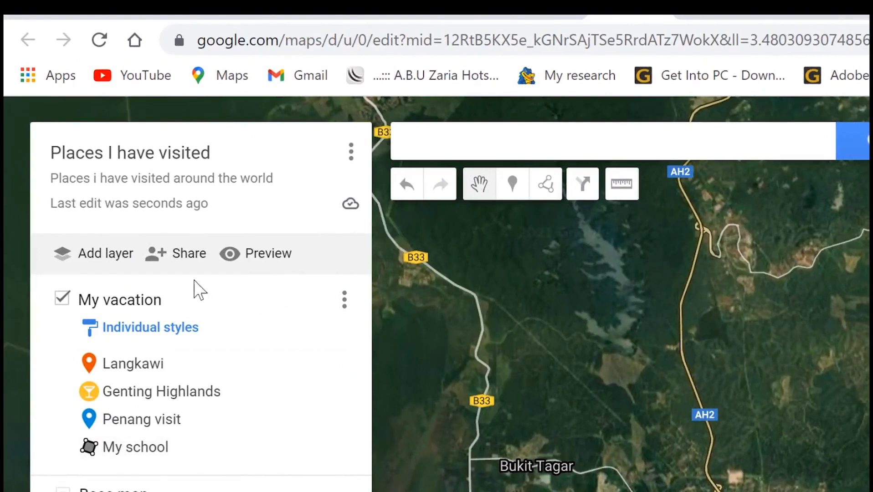
pyautogui.click(187, 256)
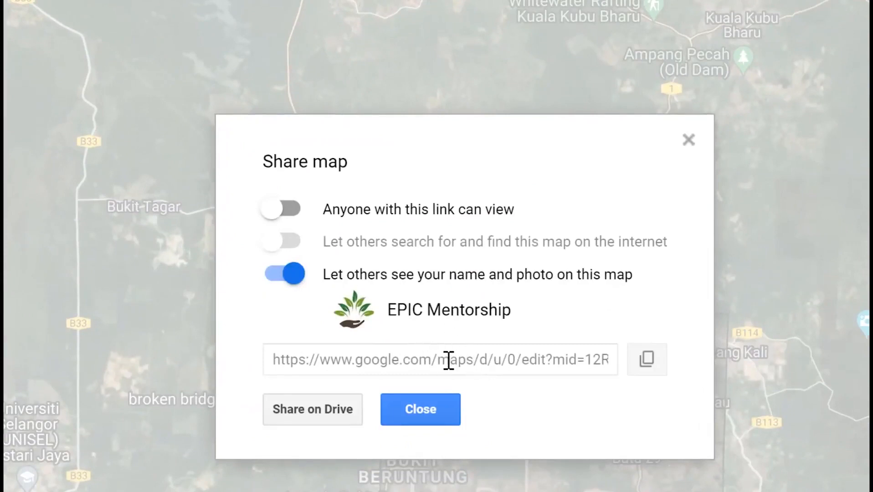
pyautogui.click(299, 209)
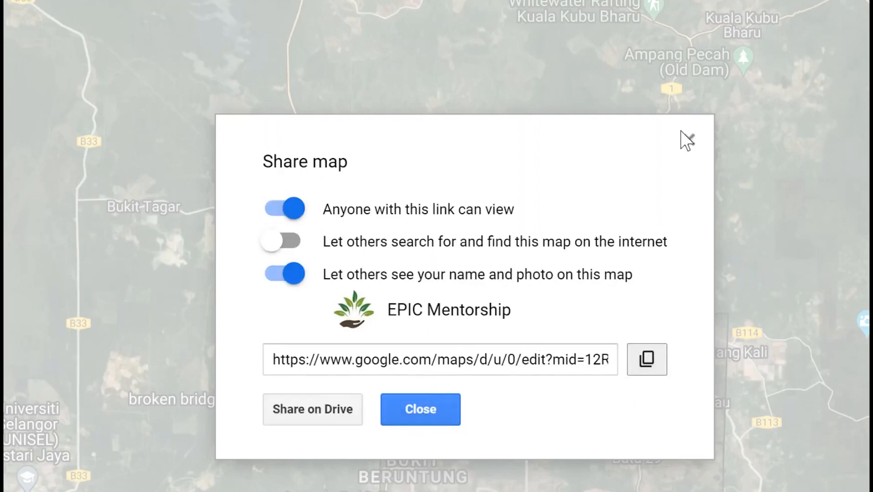
pyautogui.click(689, 139)
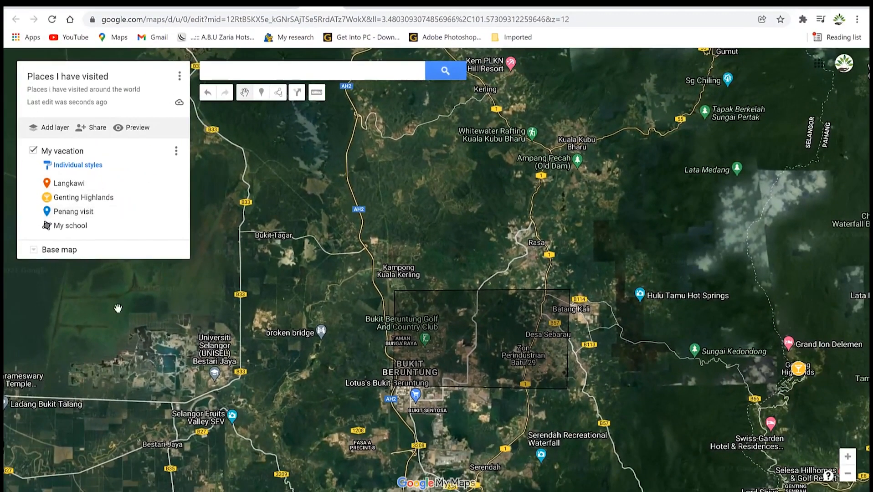
pyautogui.scroll(-1, 401, 348)
pyautogui.scroll(1, 385, 318)
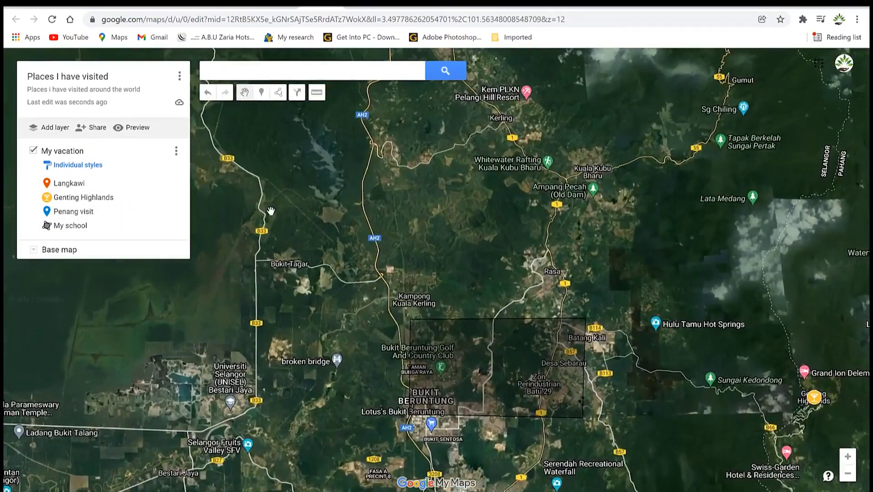
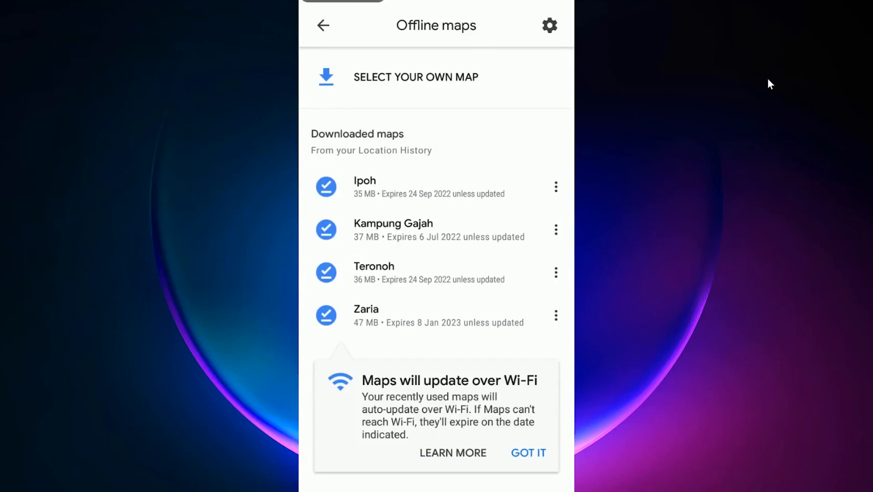
# Dismiss the 'Maps will update over Wi-Fi' card on the Offline maps screen.
pyautogui.click(538, 457)
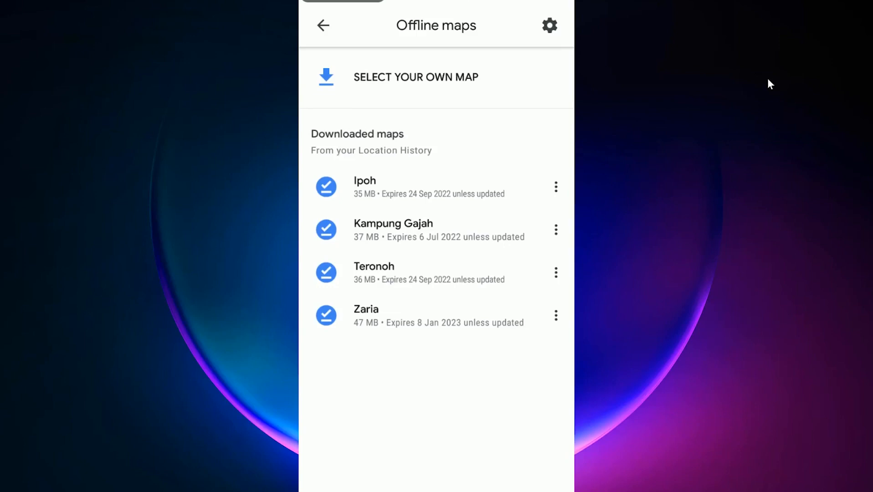
pyautogui.moveTo(497, 401); pyautogui.dragTo(495, 382)
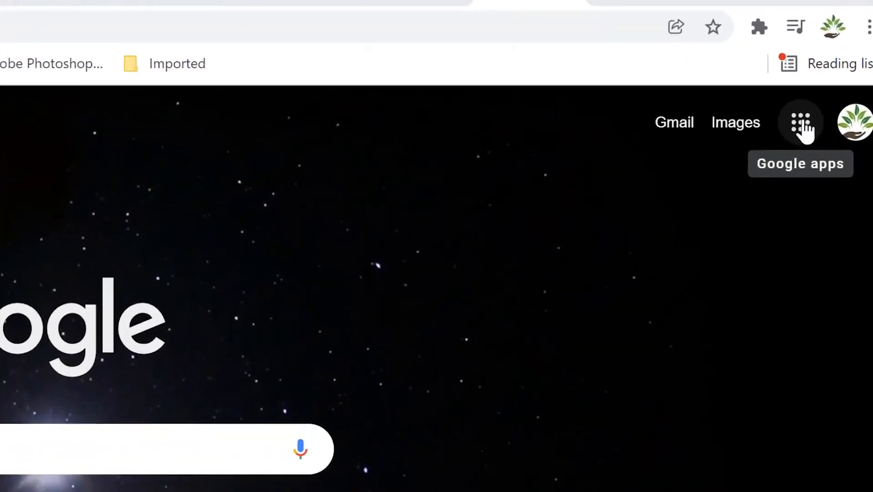
# Open Photos from Chrome's Google apps grid.
pyautogui.click(802, 127)
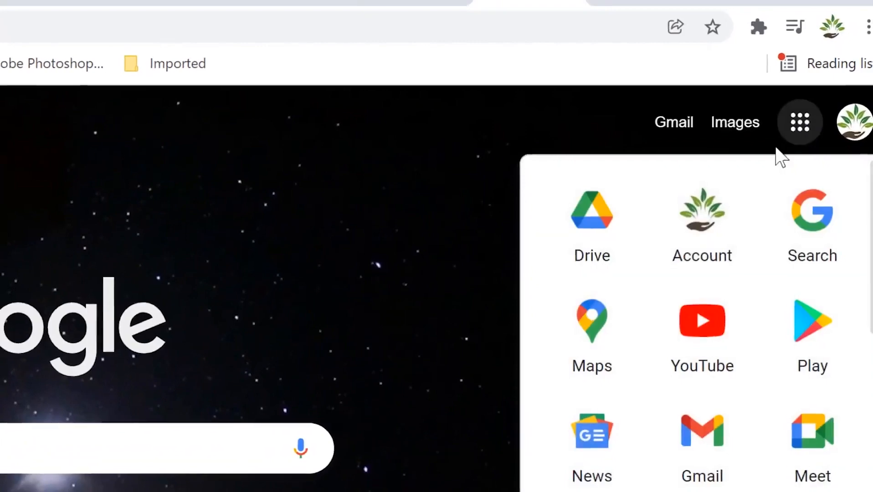
pyautogui.scroll(-5, 596, 378)
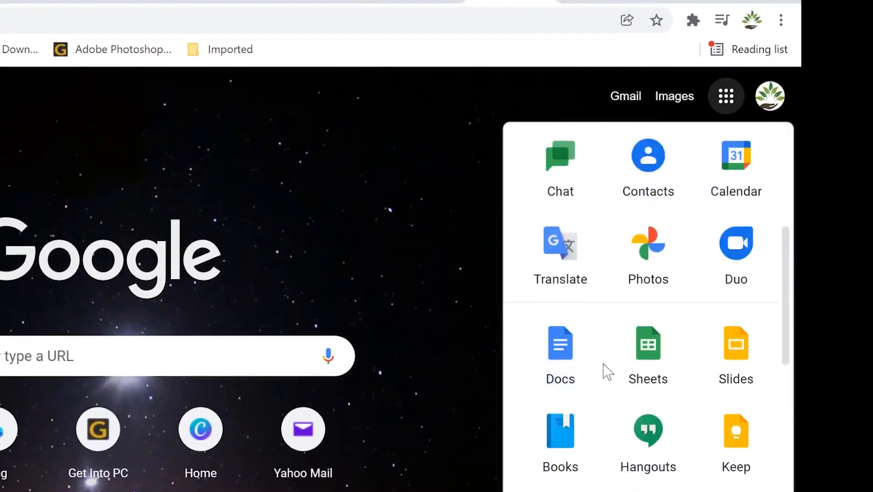
pyautogui.click(650, 265)
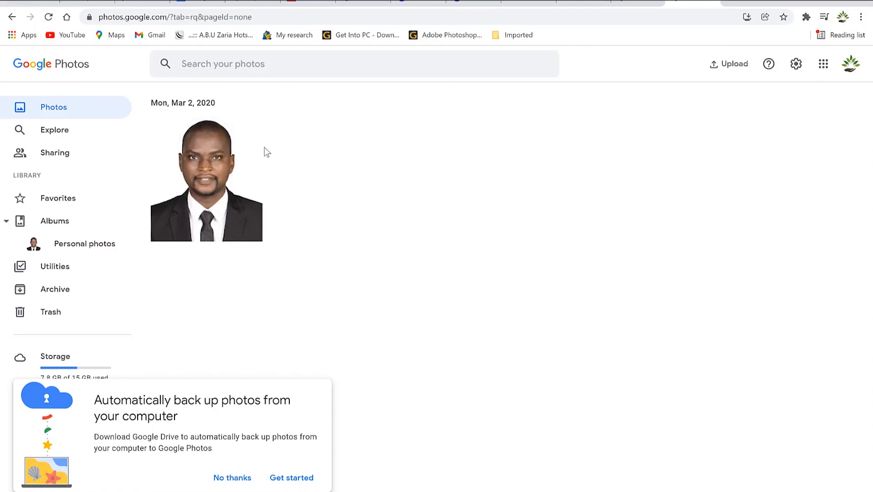
# Decline the backup suggestion and upload the file ffffff from the computer's Pictures folder.
pyautogui.click(236, 479)
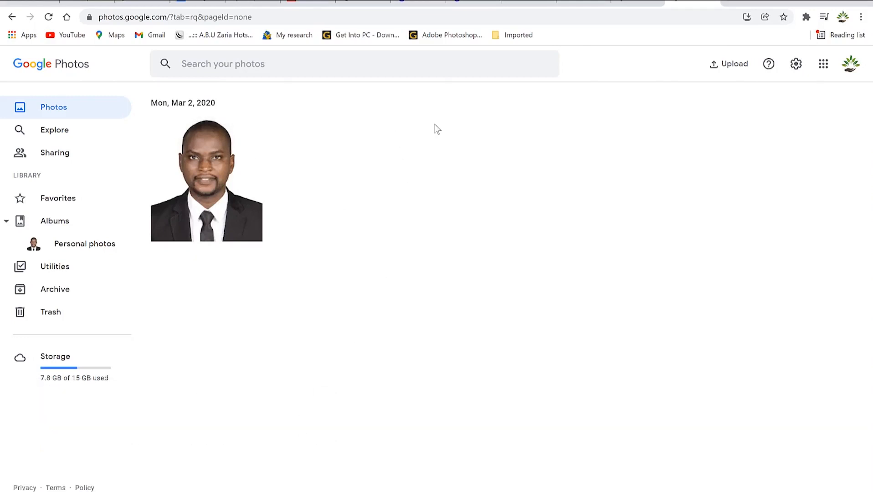
pyautogui.click(735, 67)
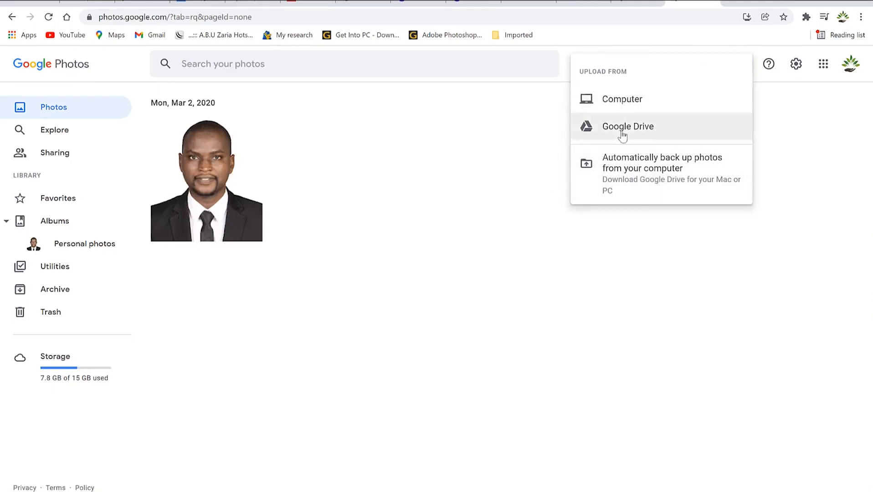
pyautogui.click(631, 108)
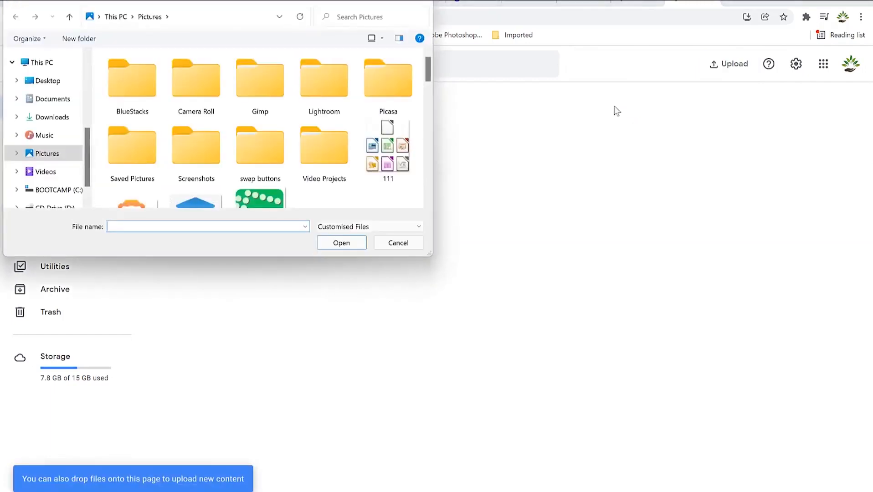
pyautogui.scroll(-3, 253, 109)
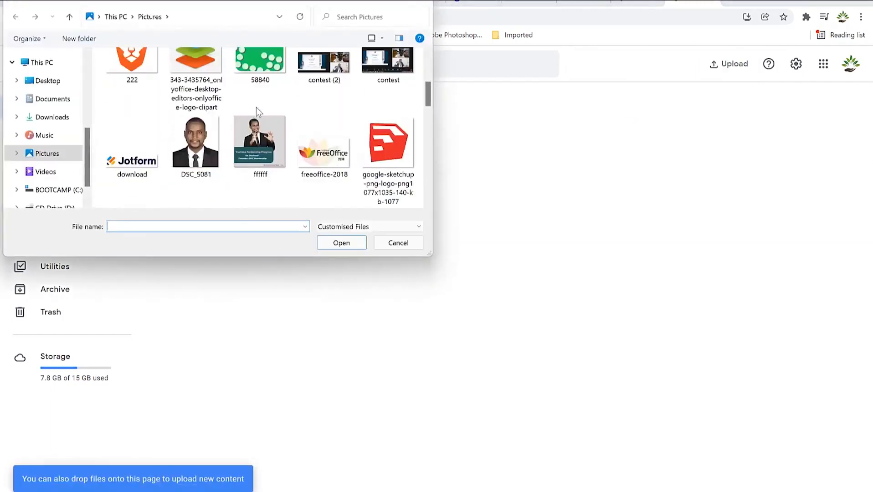
pyautogui.click(272, 163)
pyautogui.click(342, 243)
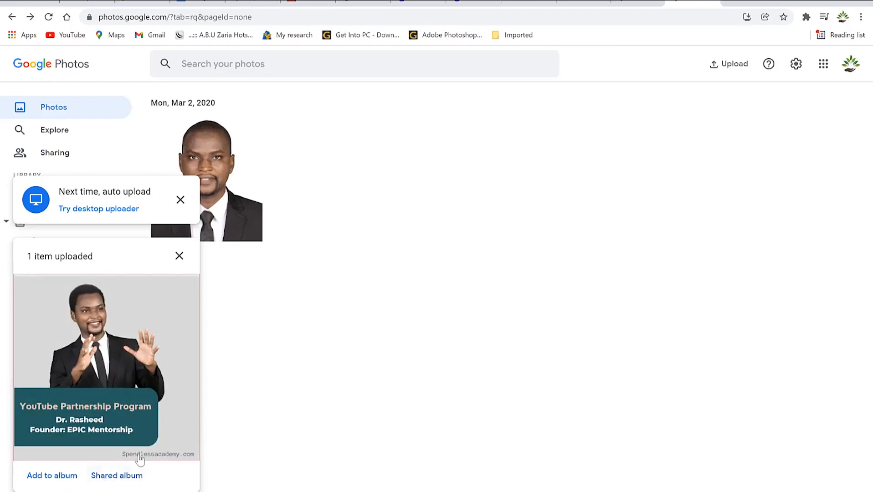
# Create a new album titled 'Seminars' containing the uploaded picture.
pyautogui.click(45, 476)
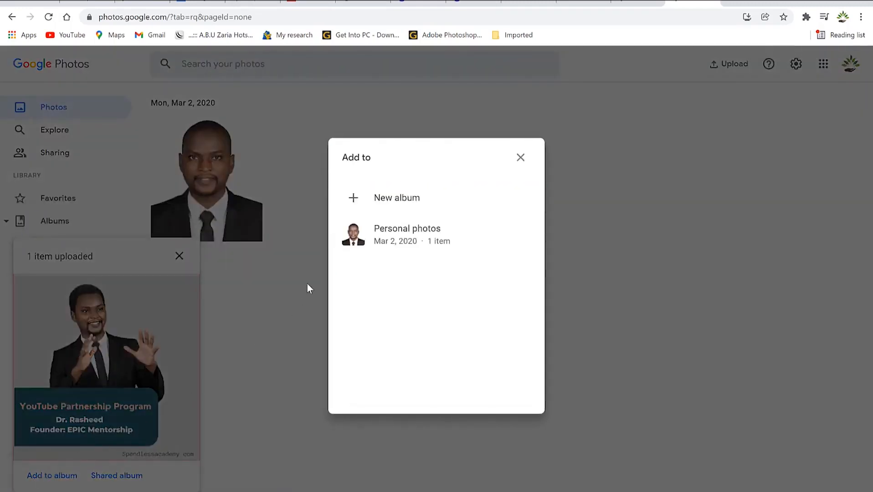
pyautogui.click(393, 197)
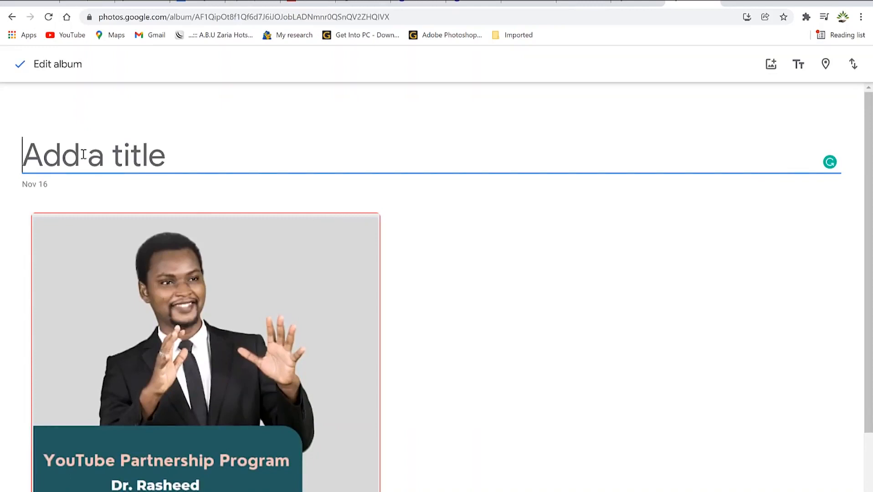
pyautogui.write('P')
pyautogui.press('BackSpace')
pyautogui.write('Semin')
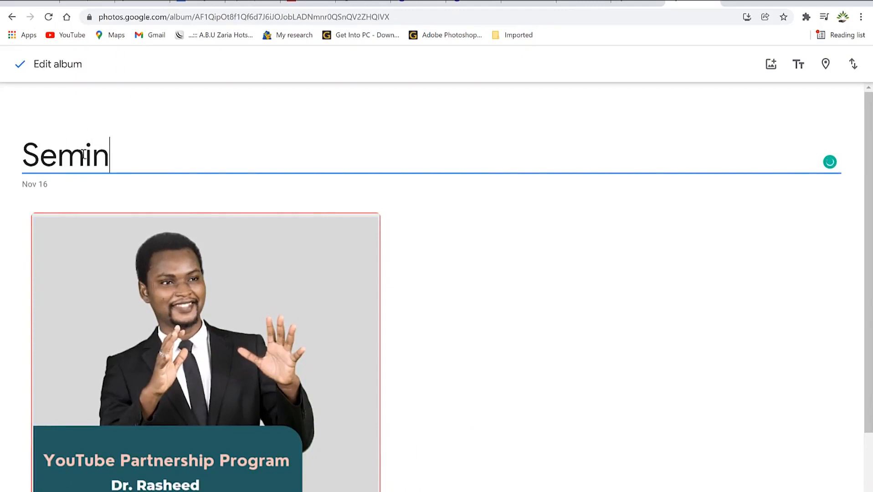
pyautogui.write('ars')
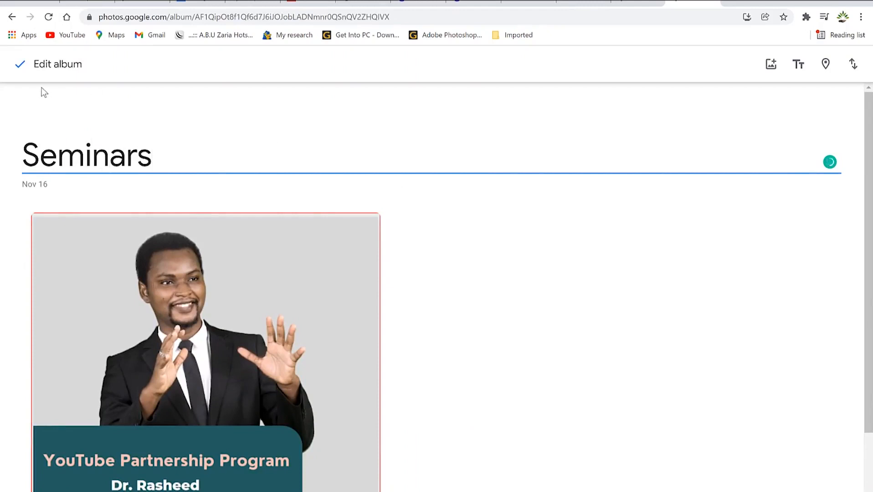
pyautogui.click(20, 64)
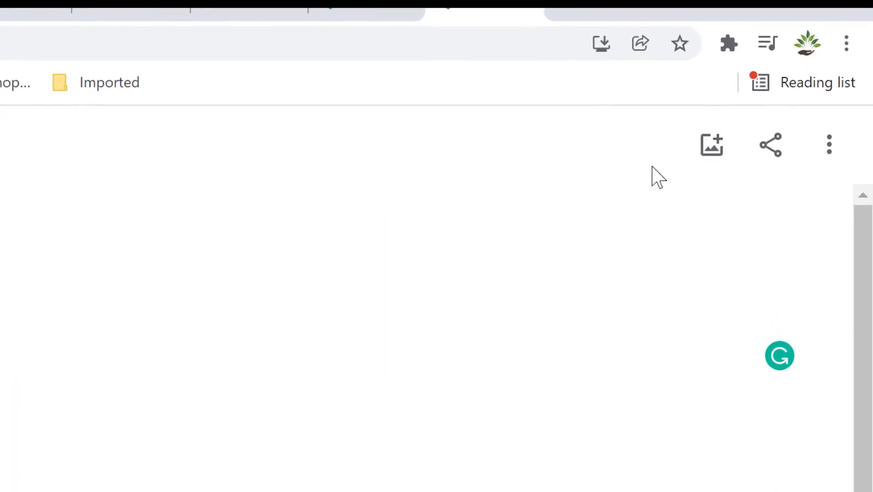
# Browse the Seminars album's invite suggestions without sharing, then show its three-dot menu.
pyautogui.click(760, 153)
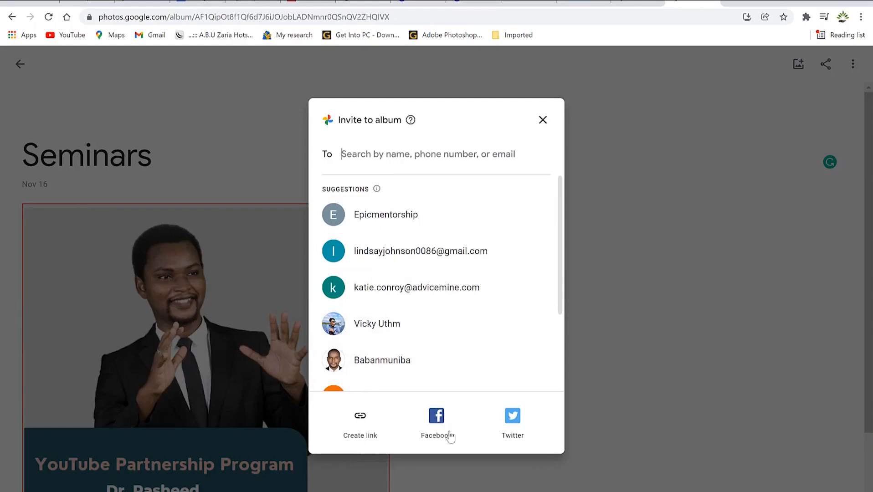
pyautogui.scroll(-1, 541, 251)
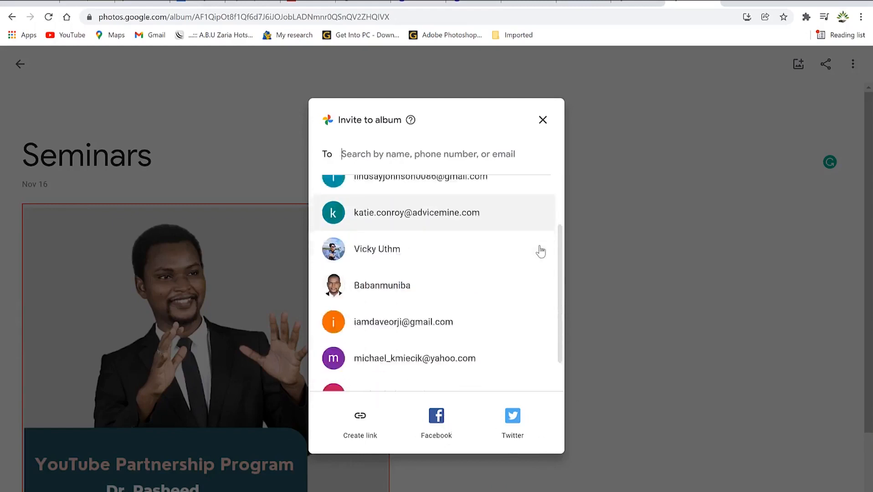
pyautogui.scroll(-2, 541, 251)
pyautogui.scroll(4, 515, 240)
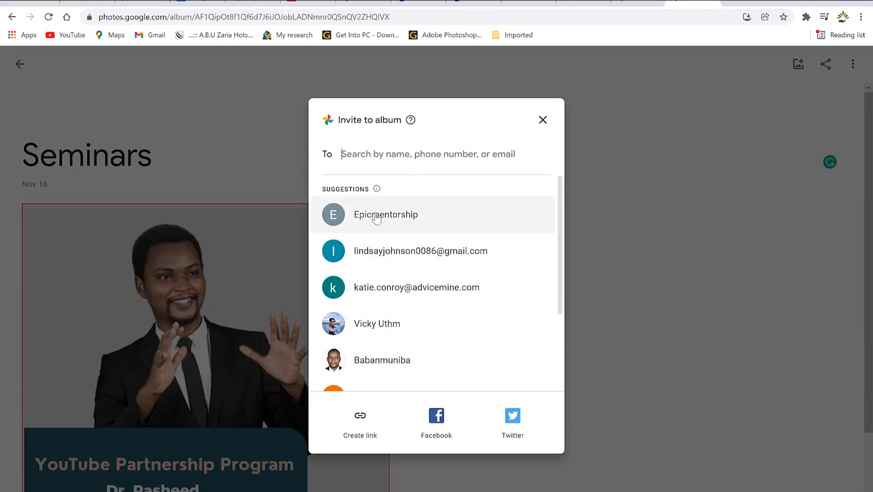
pyautogui.click(543, 120)
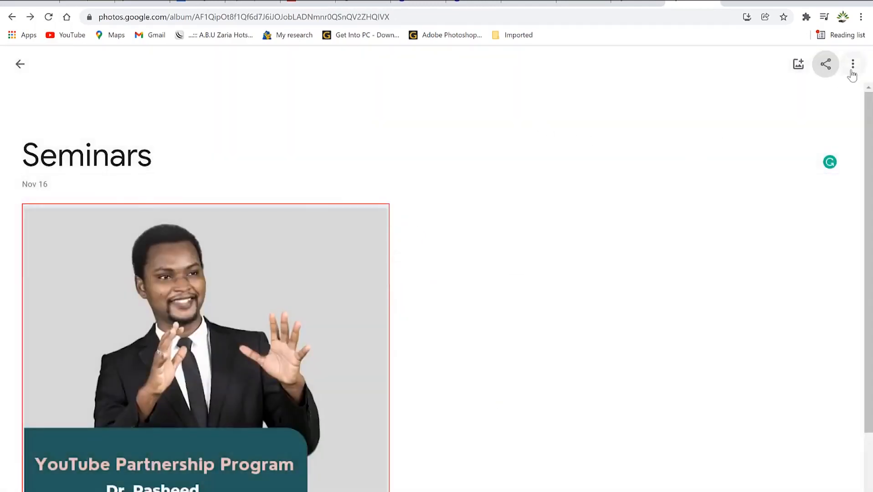
pyautogui.click(853, 72)
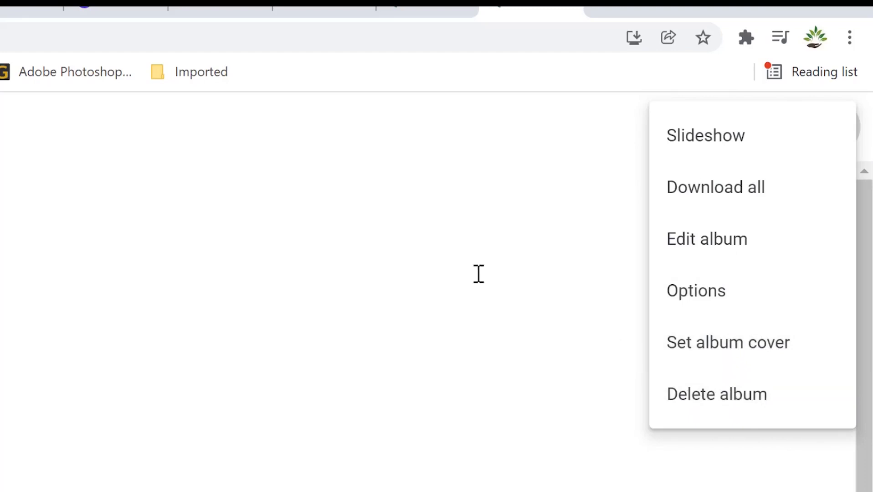
# Close the Seminars album menu and go back to the main Photos library.
pyautogui.click(413, 290)
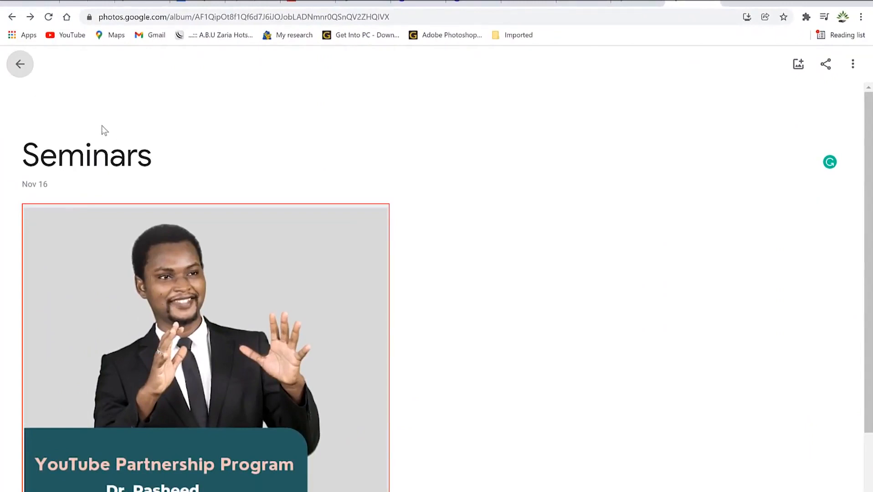
pyautogui.click(18, 68)
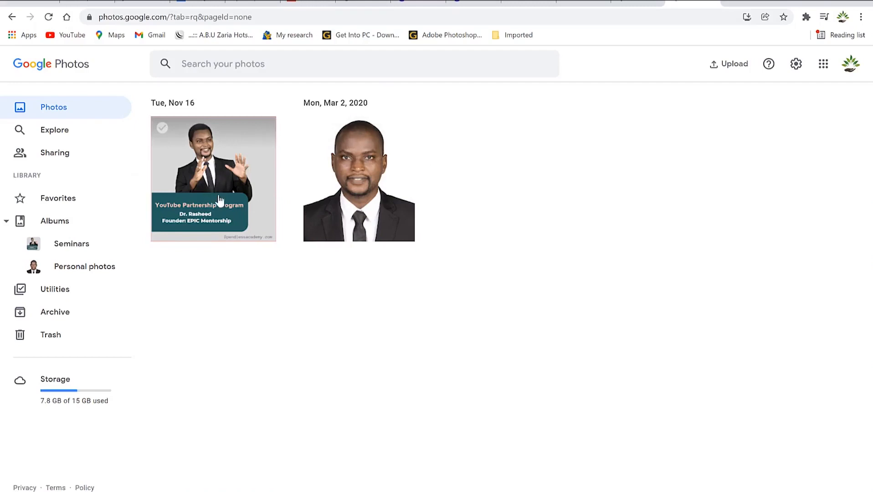
# Visit the Explore page and its search box, then go to the empty Sharing page.
pyautogui.click(60, 132)
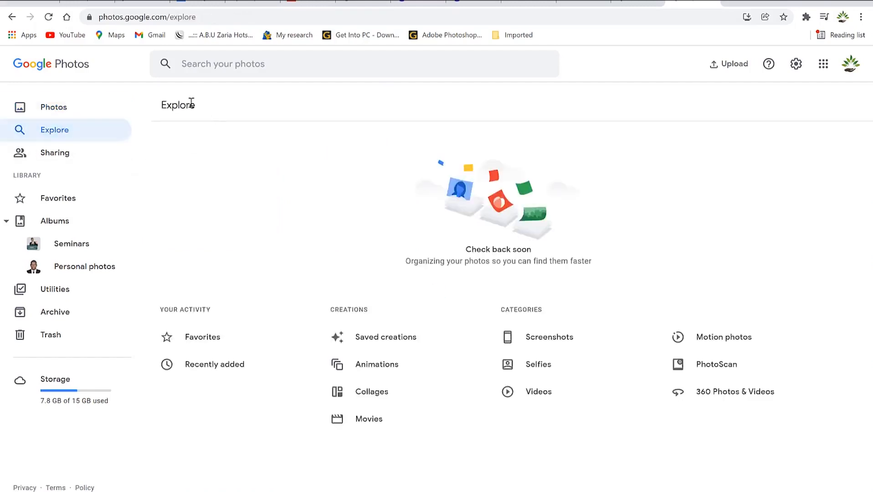
pyautogui.click(221, 67)
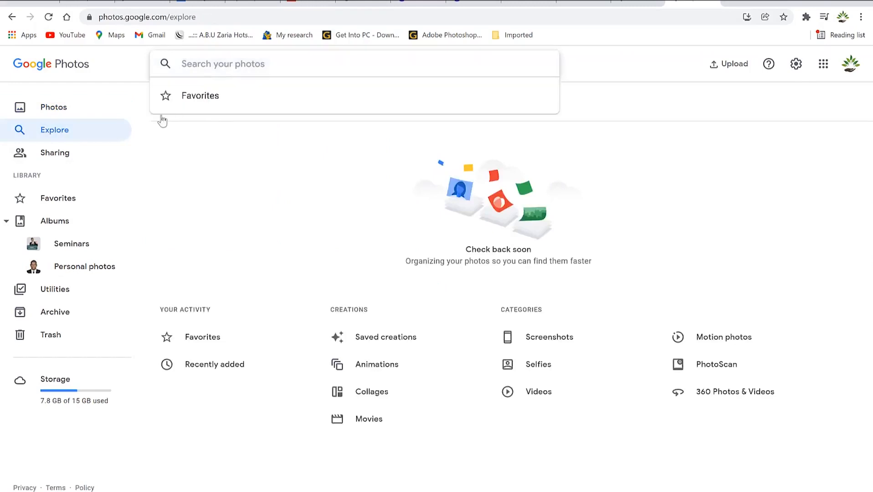
pyautogui.click(56, 152)
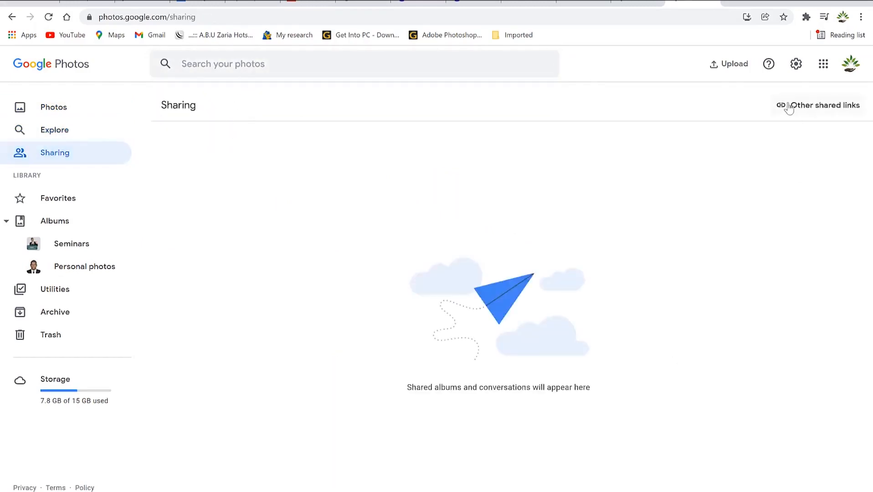
pyautogui.click(59, 199)
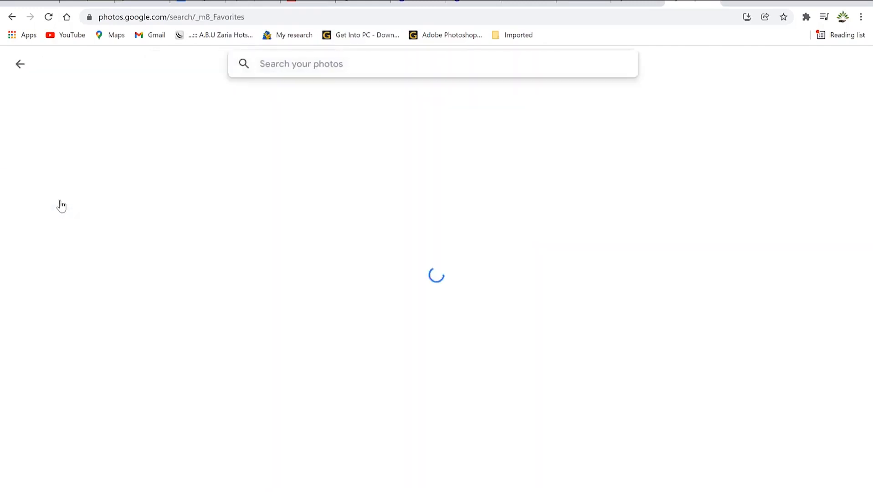
pyautogui.click(18, 65)
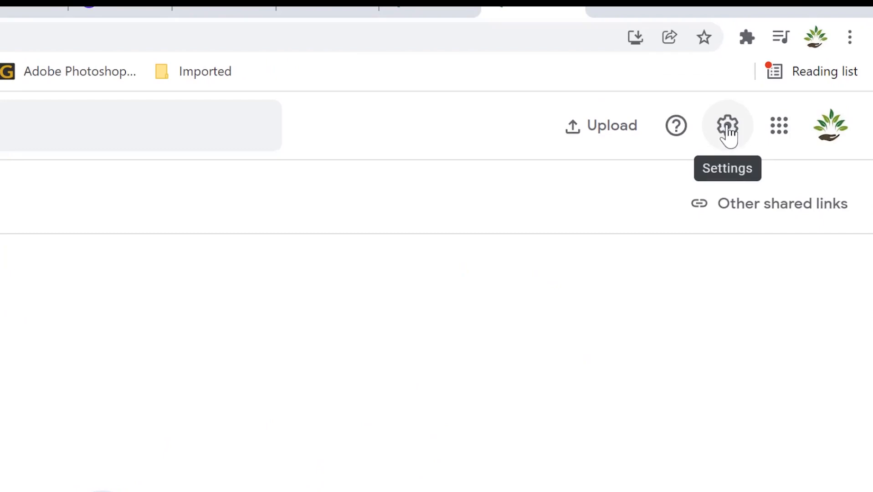
# Go to Google Photos settings and expand the 'Export your data' backup option.
pyautogui.click(728, 129)
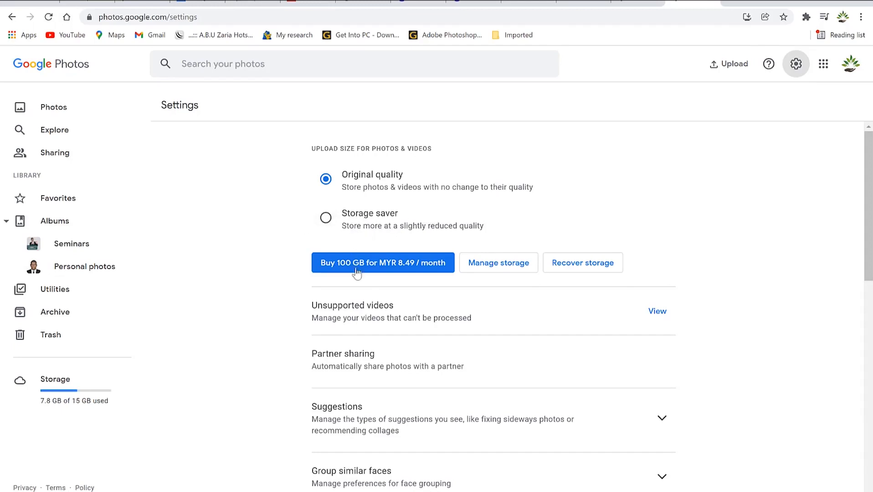
pyautogui.scroll(-1, 388, 290)
pyautogui.scroll(-2, 387, 288)
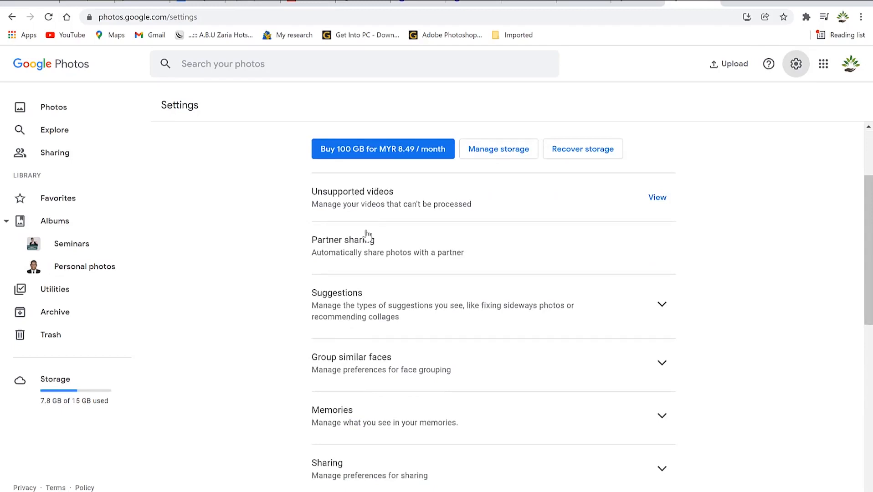
pyautogui.scroll(-1, 338, 279)
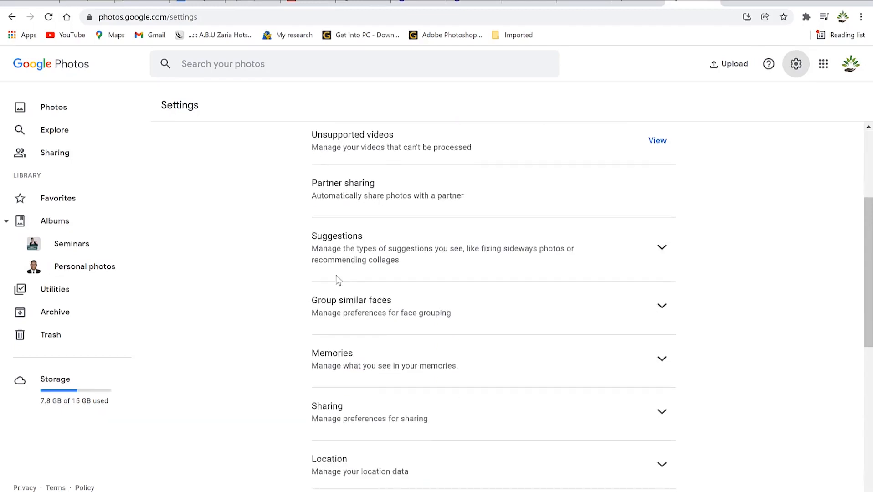
pyautogui.scroll(-2, 367, 325)
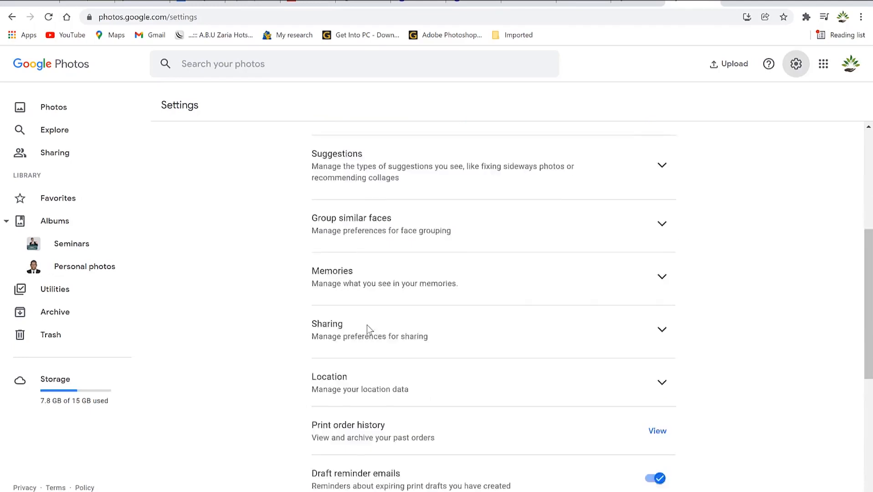
pyautogui.scroll(-2, 355, 304)
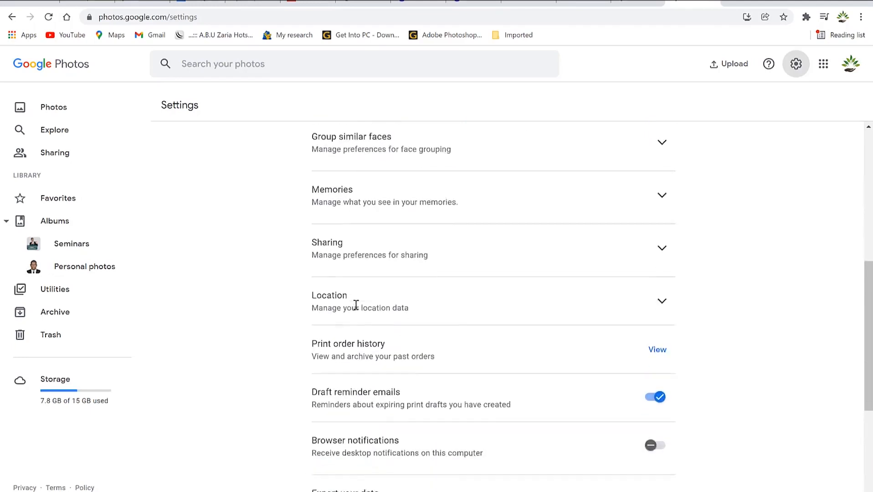
pyautogui.click(391, 244)
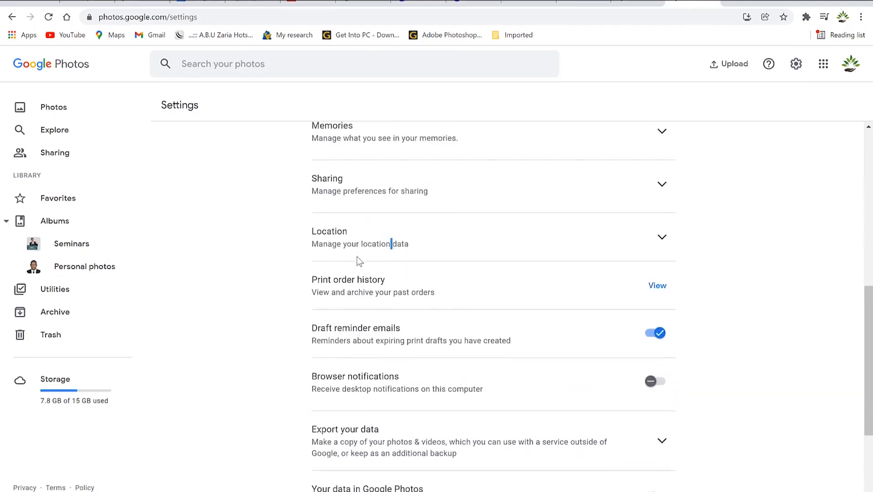
pyautogui.scroll(-1, 347, 297)
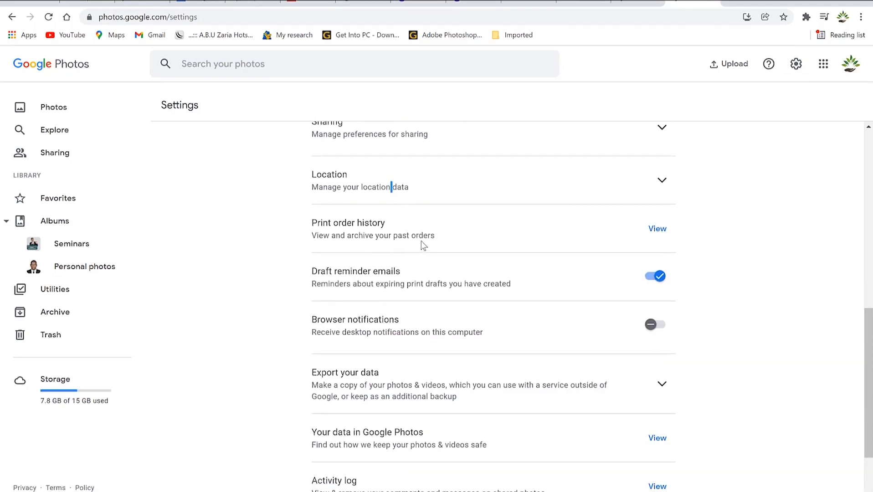
pyautogui.scroll(-1, 390, 294)
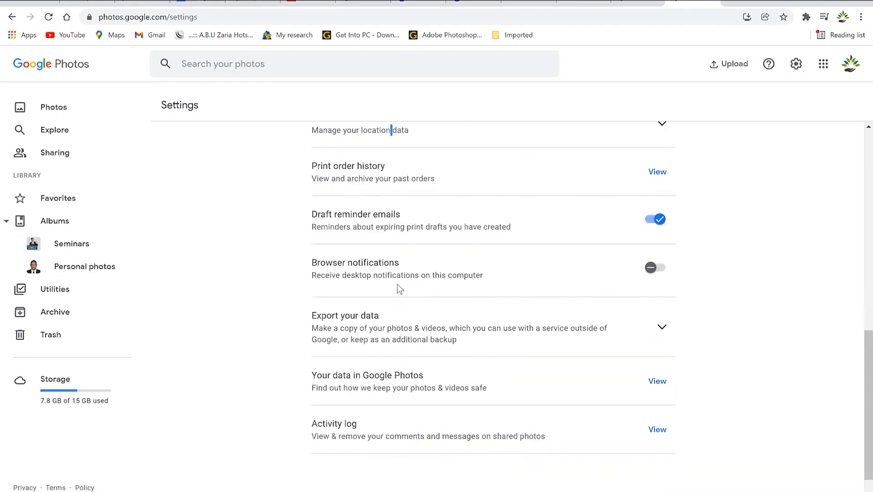
pyautogui.scroll(-1, 370, 335)
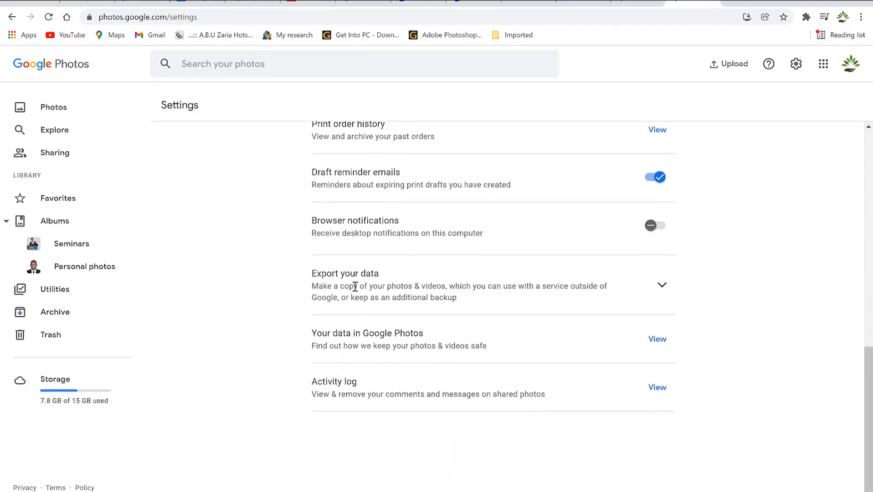
pyautogui.click(662, 286)
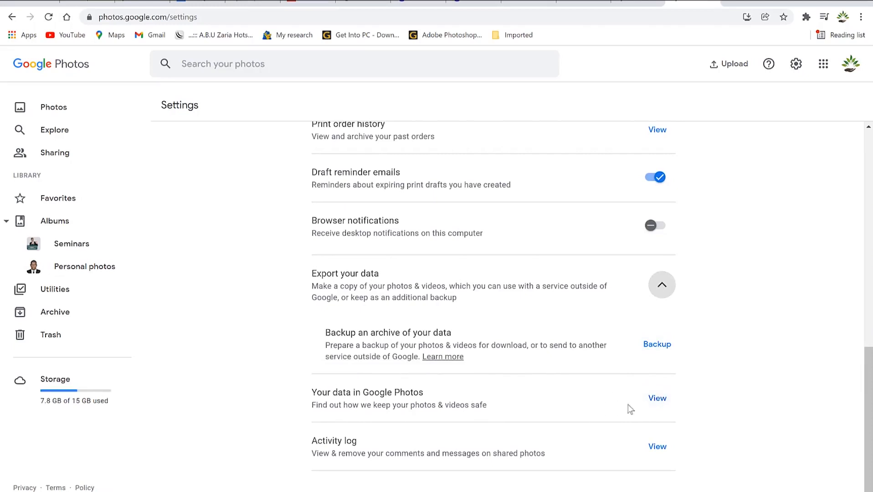
pyautogui.scroll(10, 435, 318)
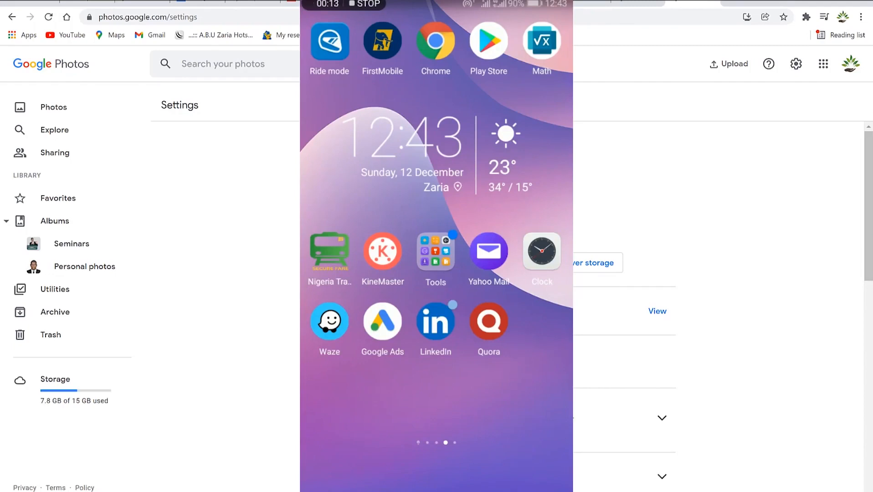
# On the mirrored phone, launch Google Photos from the Google folder on the home screen.
pyautogui.moveTo(415, 346); pyautogui.dragTo(497, 358)
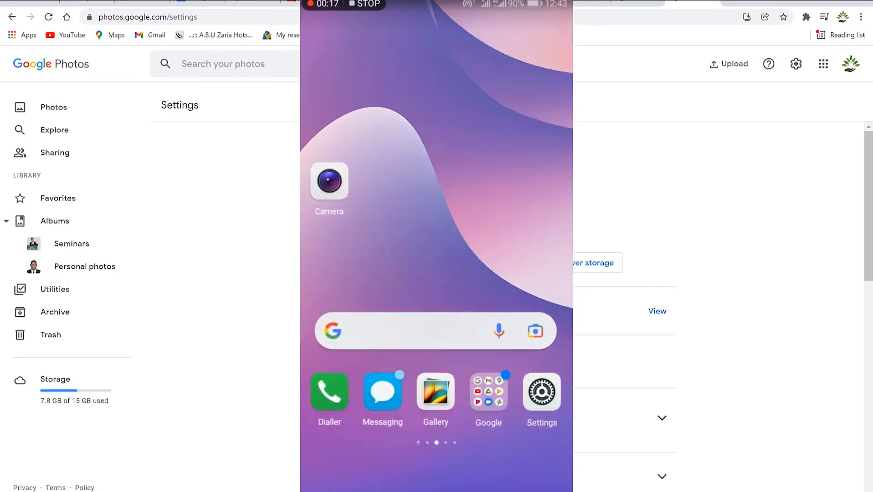
pyautogui.click(489, 392)
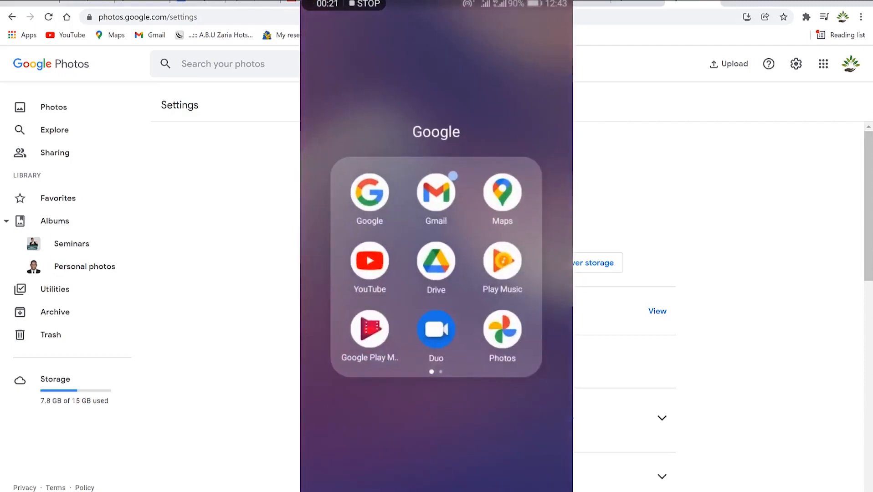
pyautogui.click(503, 329)
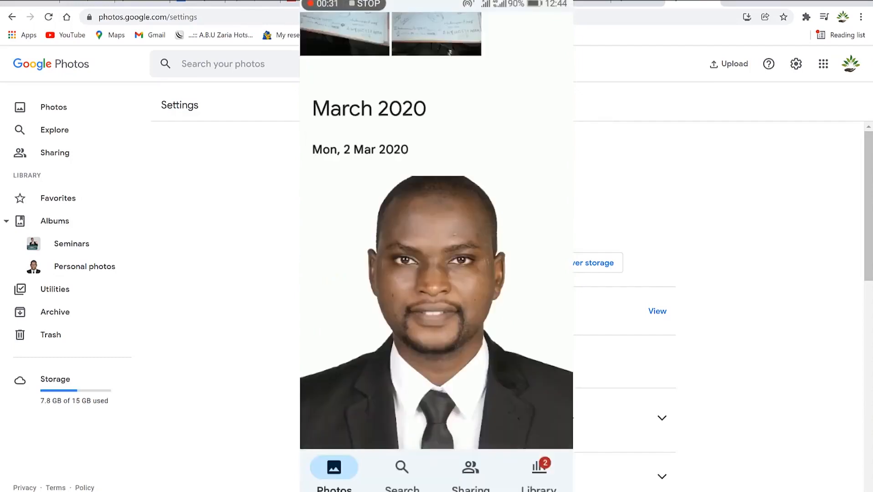
pyautogui.moveTo(364, 253); pyautogui.dragTo(390, 306)
pyautogui.moveTo(379, 252)
pyautogui.mouseDown()
pyautogui.moveTo(400, 306)
pyautogui.moveTo(401, 349)
pyautogui.moveTo(391, 252)
pyautogui.mouseUp()
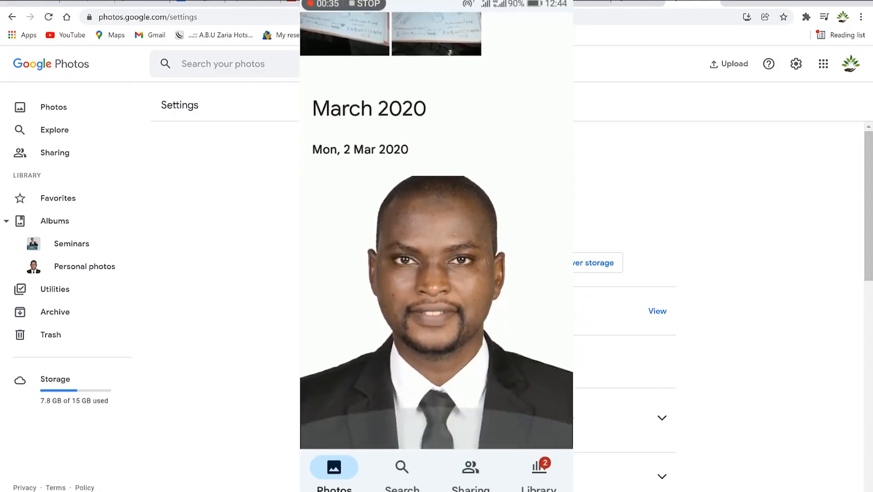
pyautogui.moveTo(417, 333); pyautogui.dragTo(422, 223)
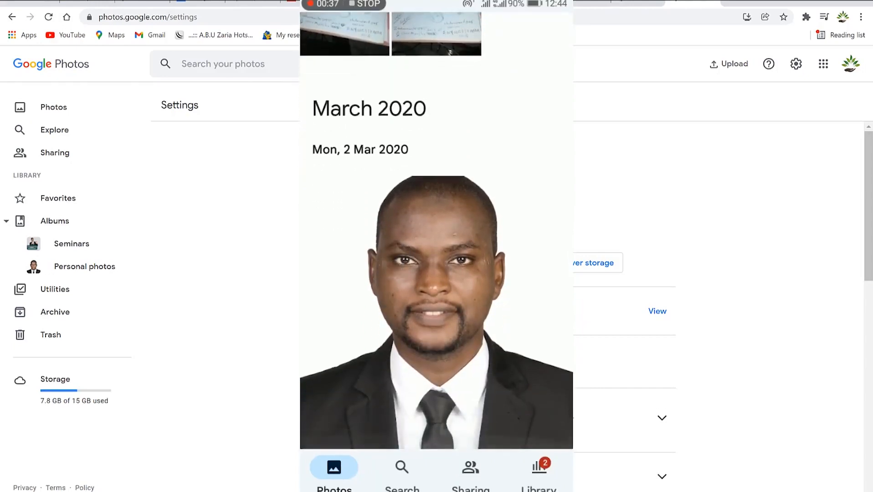
pyautogui.moveTo(386, 161); pyautogui.dragTo(400, 350)
# Check the signed-in accounts panel, then view the March 2020 portrait full screen.
pyautogui.click(564, 30)
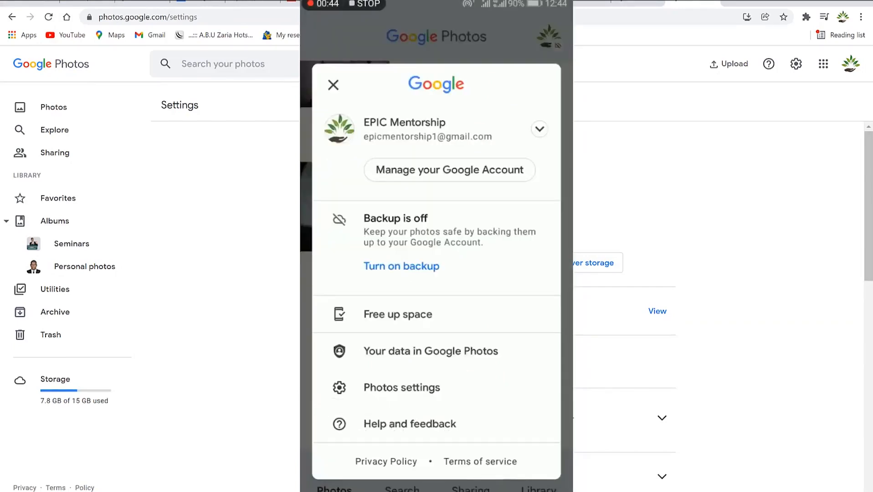
pyautogui.click(452, 119)
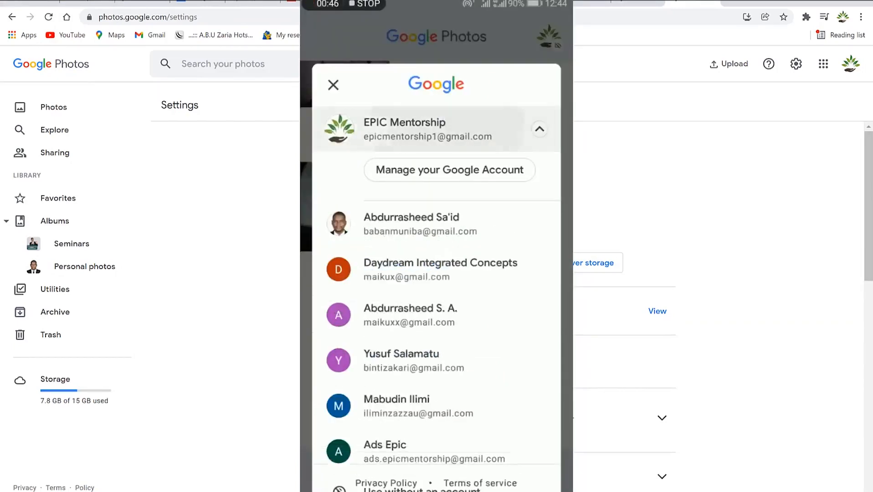
pyautogui.click(472, 128)
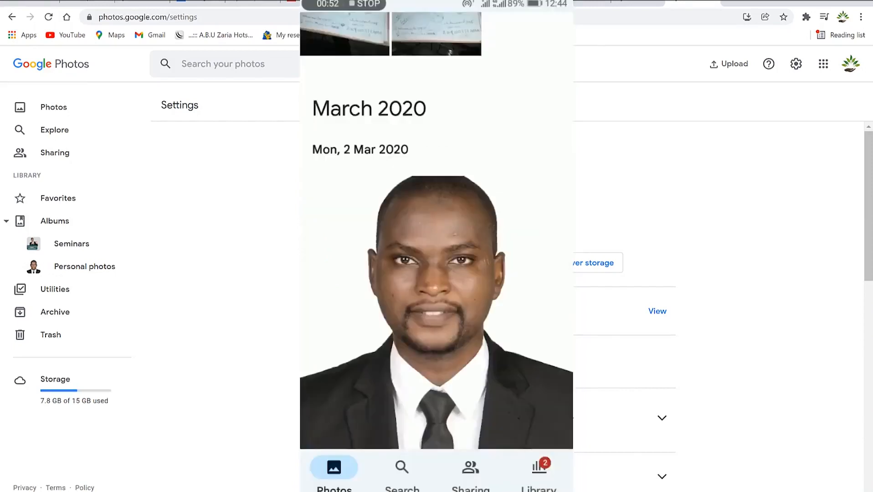
pyautogui.click(396, 289)
pyautogui.scroll(10, 395, 289)
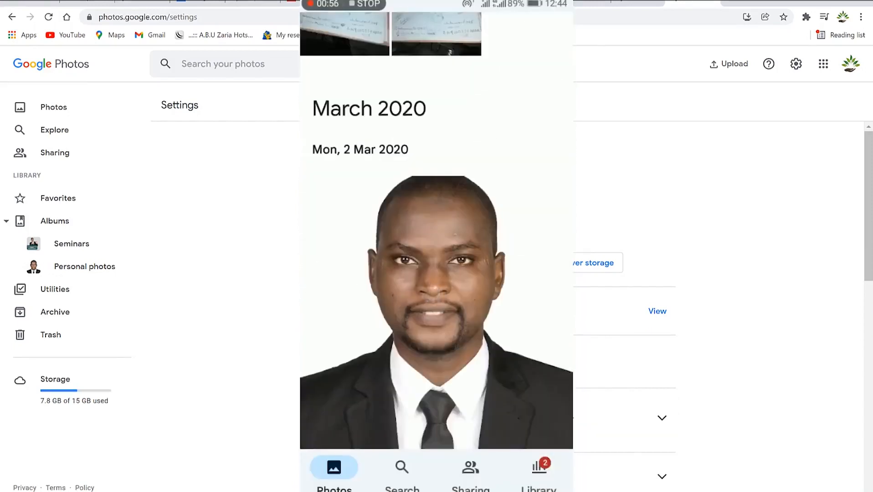
pyautogui.click(436, 312)
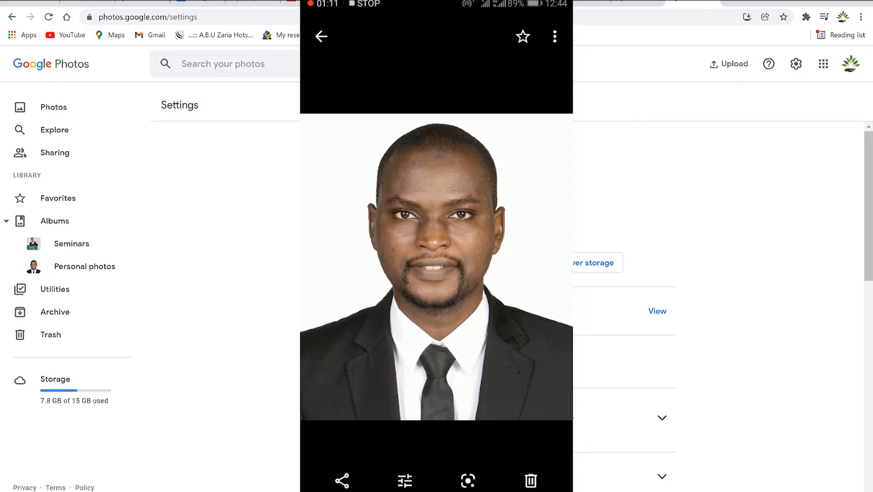
# Look through the portrait's share sheet and its list of more apps.
pyautogui.click(342, 486)
pyautogui.click(342, 481)
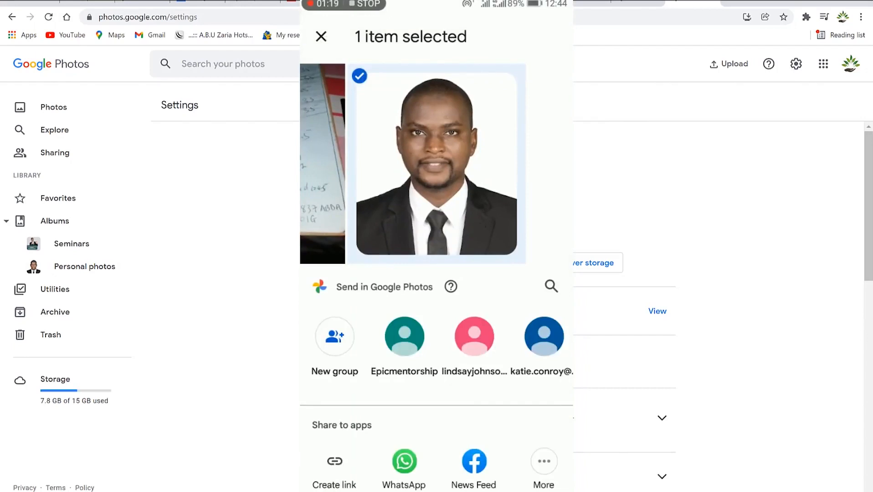
pyautogui.click(545, 464)
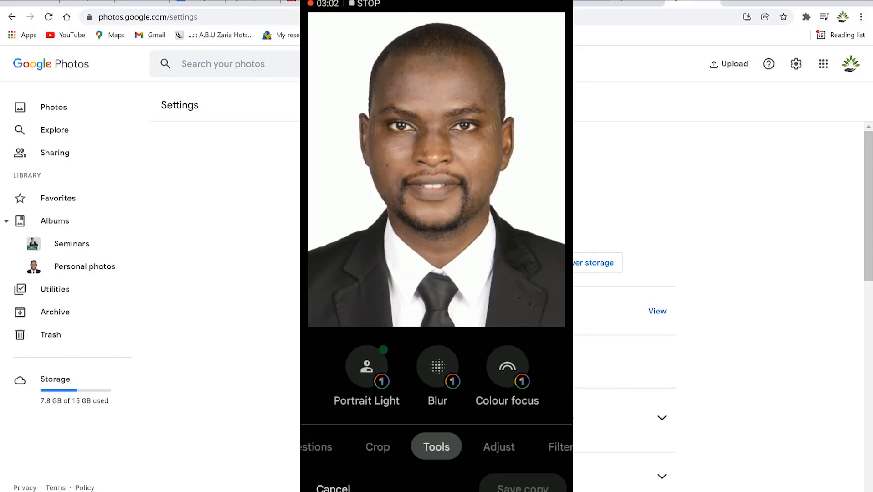
# Set the portrait's contrast to -5 and brightness to 4, then apply the adjustments.
pyautogui.click(498, 447)
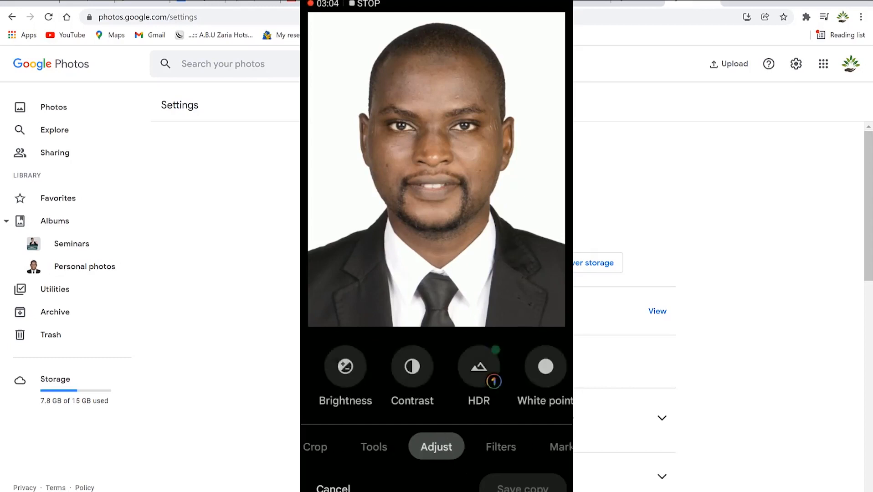
pyautogui.click(412, 366)
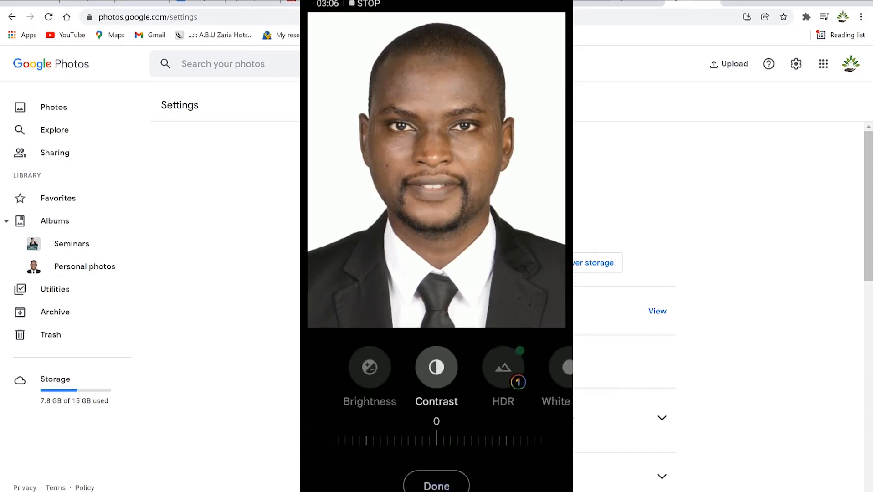
pyautogui.moveTo(443, 441)
pyautogui.mouseDown()
pyautogui.moveTo(499, 441)
pyautogui.moveTo(409, 446)
pyautogui.moveTo(500, 438)
pyautogui.moveTo(442, 443)
pyautogui.mouseUp()
pyautogui.click(370, 367)
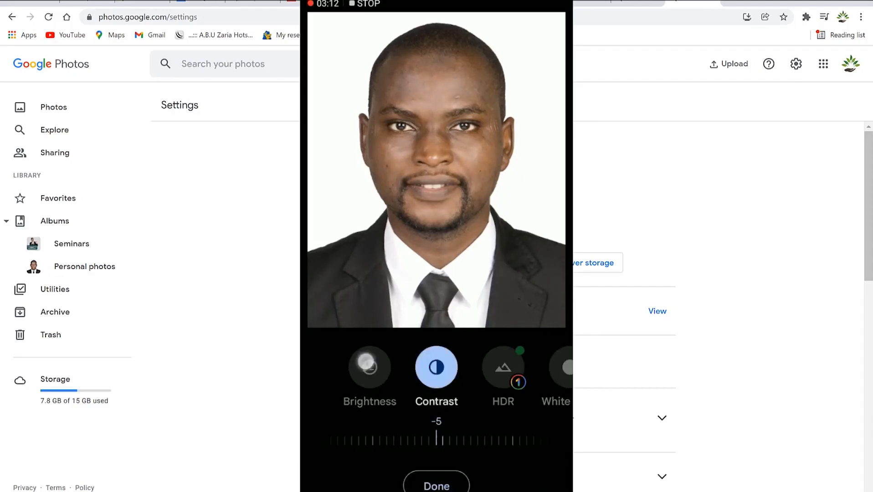
pyautogui.moveTo(413, 437)
pyautogui.mouseDown()
pyautogui.moveTo(372, 437)
pyautogui.moveTo(452, 435)
pyautogui.moveTo(361, 439)
pyautogui.moveTo(470, 436)
pyautogui.moveTo(374, 438)
pyautogui.moveTo(419, 435)
pyautogui.mouseUp()
pyautogui.moveTo(464, 364); pyautogui.dragTo(387, 365)
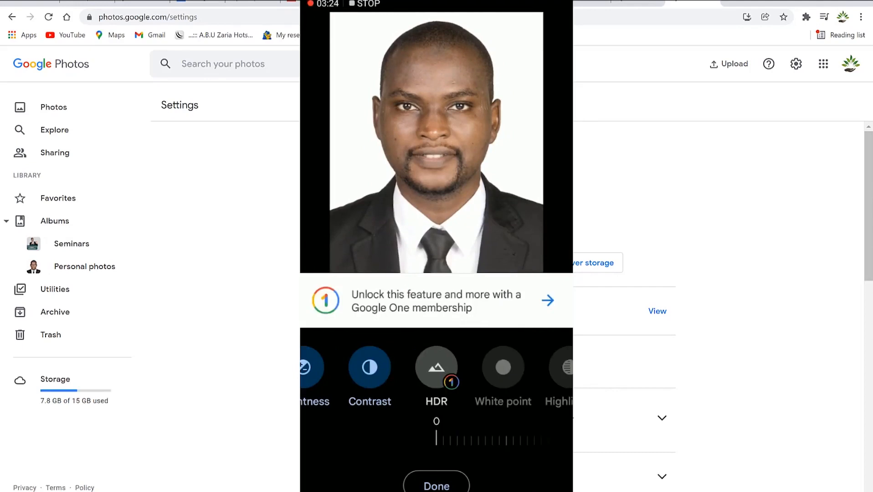
pyautogui.click(437, 486)
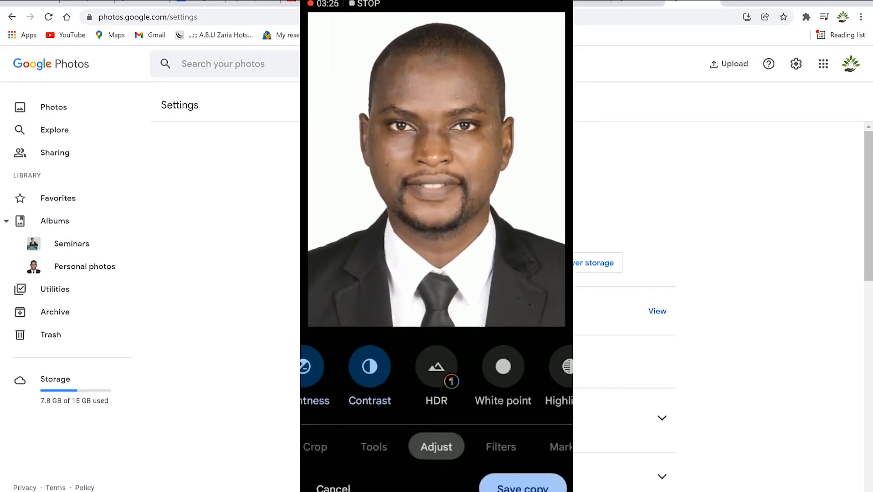
pyautogui.click(501, 447)
# Try the West, Palma and Metro filters, then settle on black-and-white Eiffel.
pyautogui.click(466, 362)
pyautogui.click(501, 362)
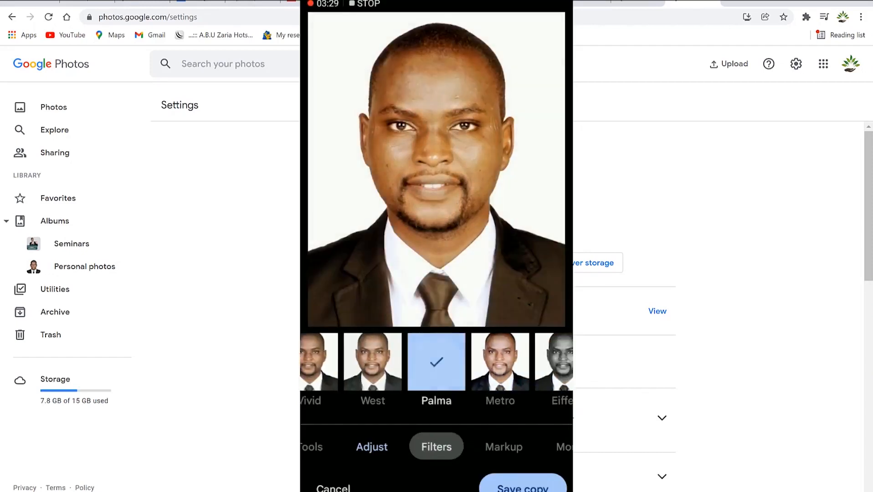
pyautogui.click(500, 362)
pyautogui.click(501, 362)
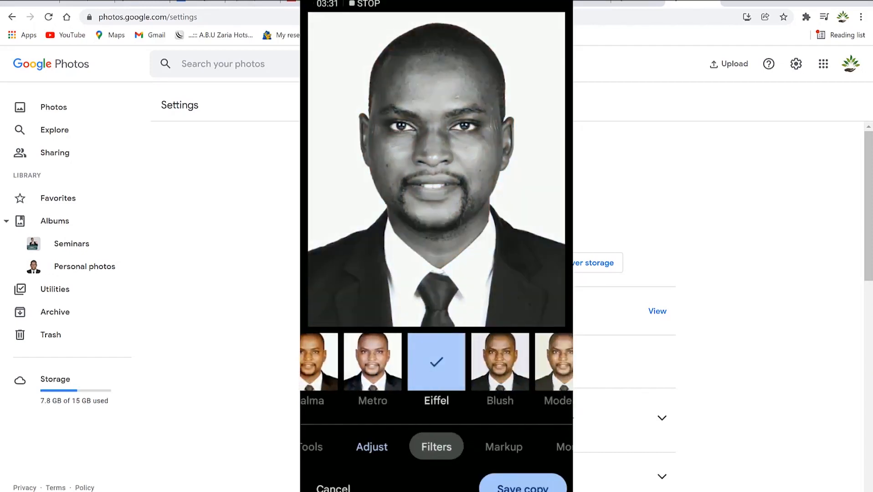
# Review the Markup options, compare the edit with the original, and view More editing options.
pyautogui.click(504, 447)
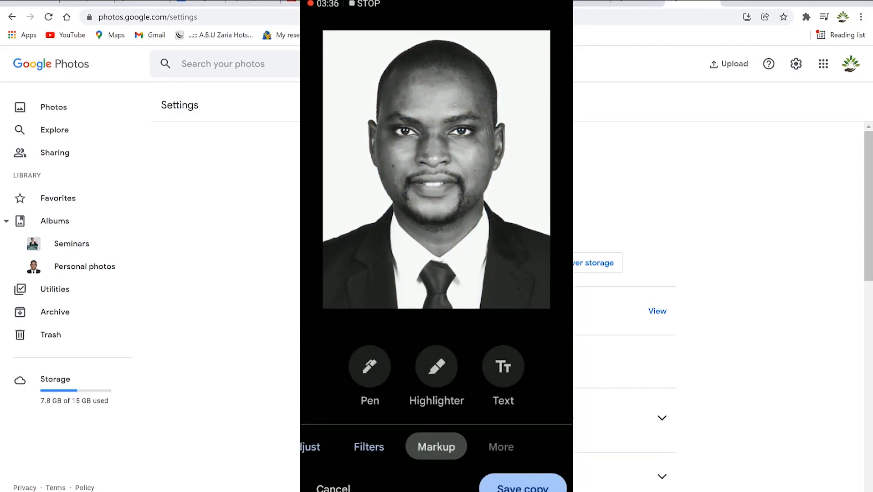
pyautogui.moveTo(349, 193); pyautogui.dragTo(362, 236)
pyautogui.click(503, 448)
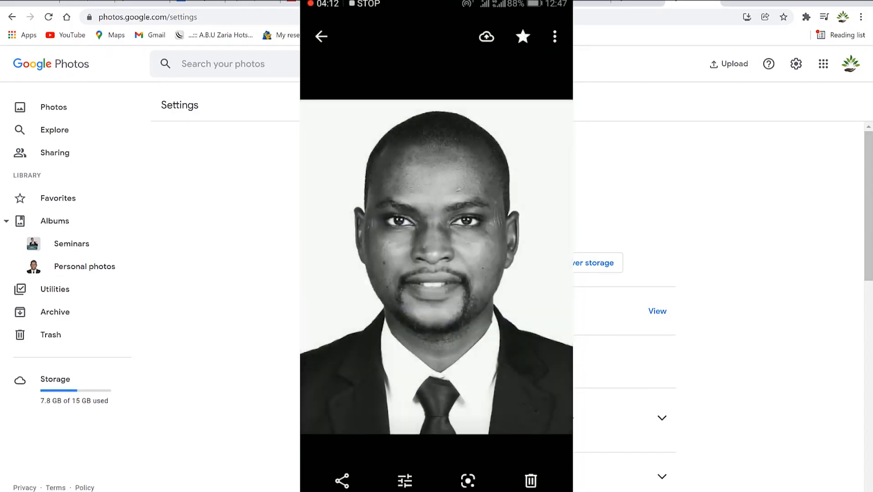
# Back up the edited black-and-white photo to the cloud and show its details.
pyautogui.click(492, 38)
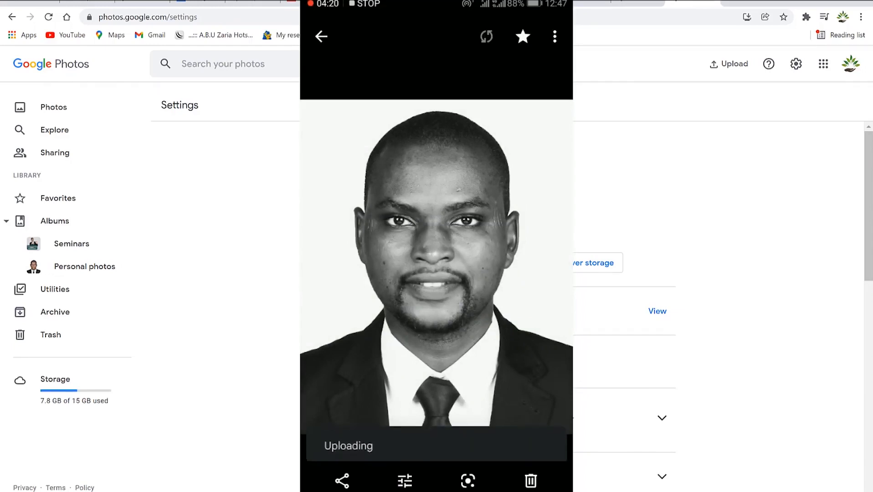
pyautogui.click(555, 36)
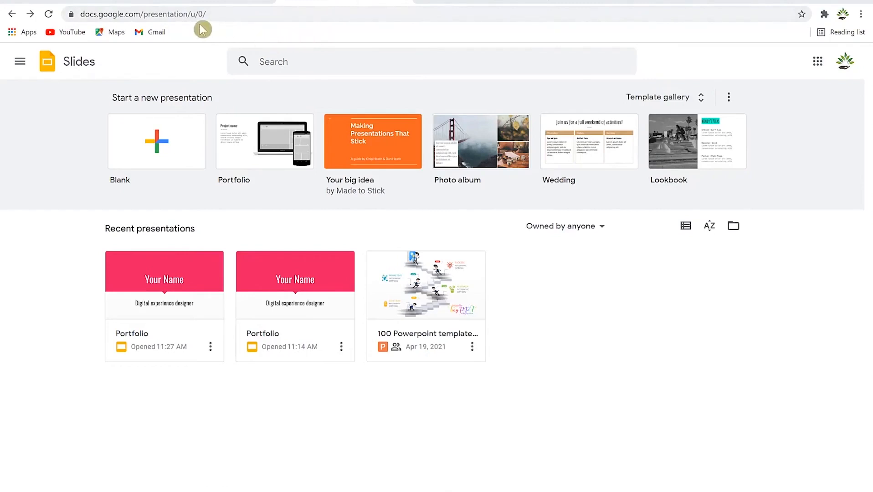
pyautogui.click(128, 16)
pyautogui.write('slides')
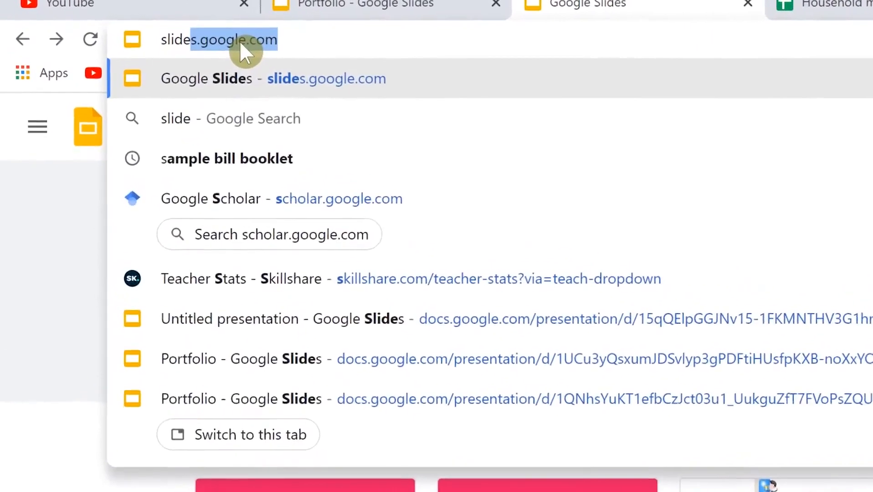
pyautogui.press('Return')
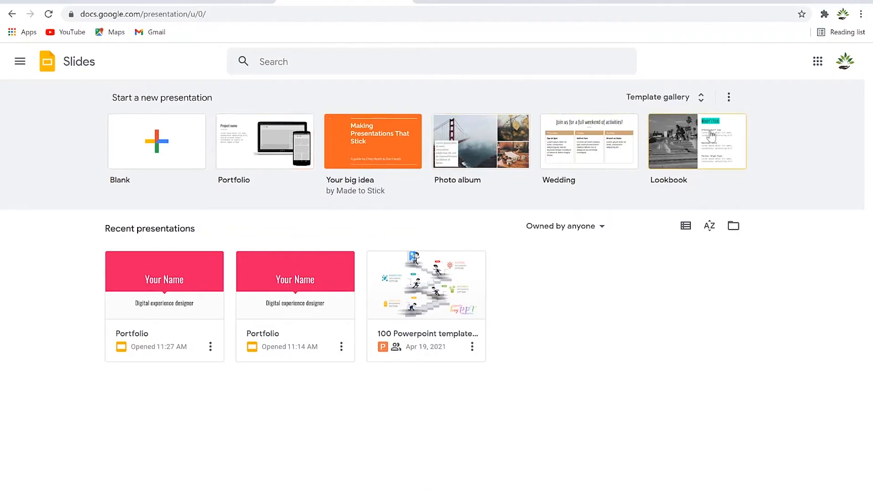
pyautogui.click(215, 136)
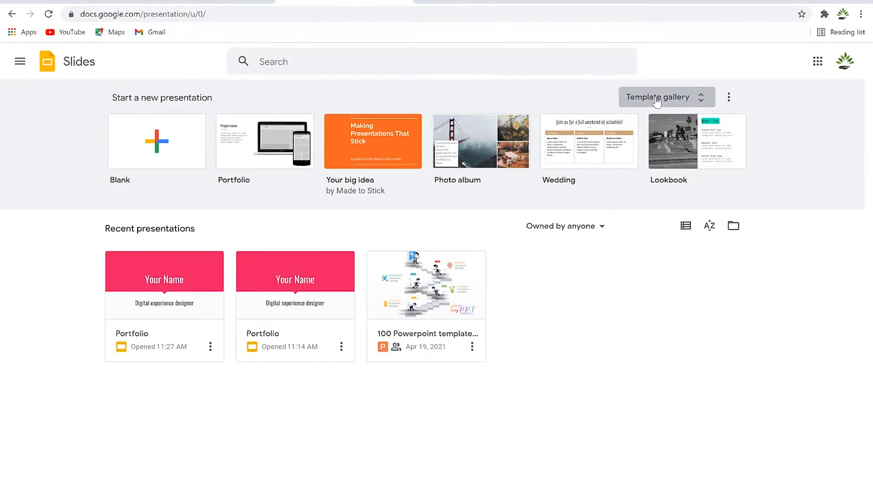
# Browse the full Template gallery and create a presentation from the Recipe book template.
pyautogui.click(656, 101)
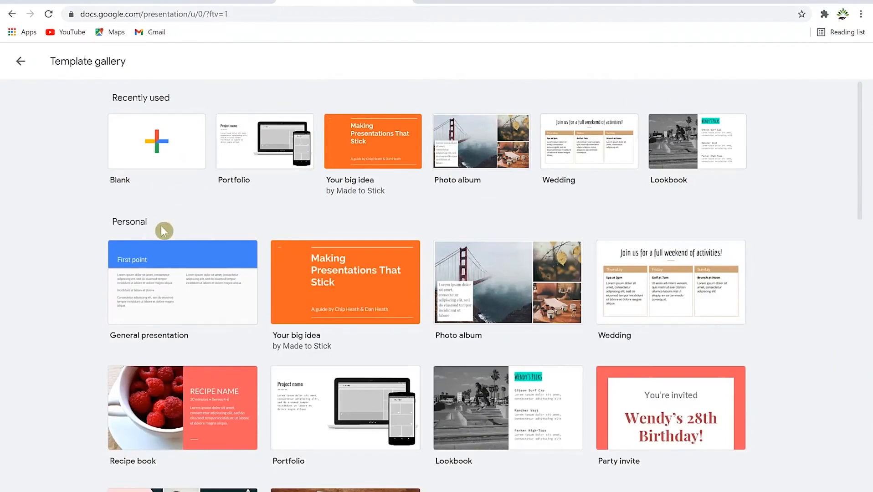
pyautogui.scroll(-6, 186, 341)
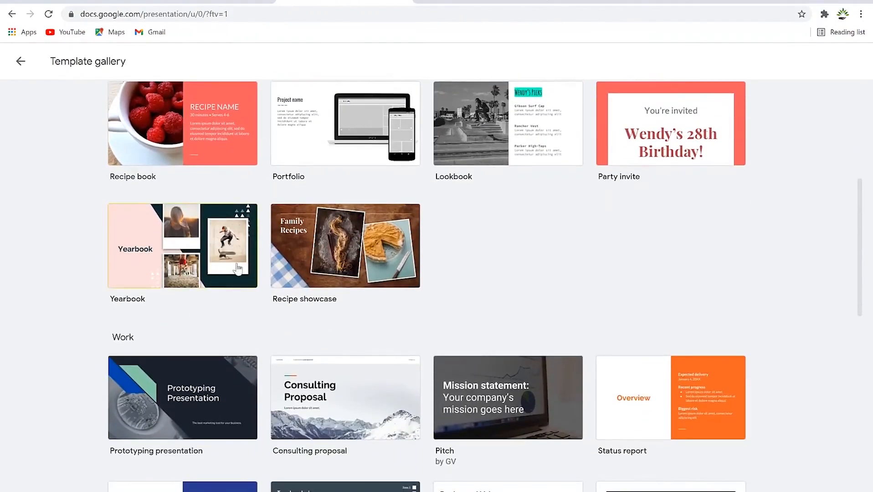
pyautogui.scroll(-5, 220, 348)
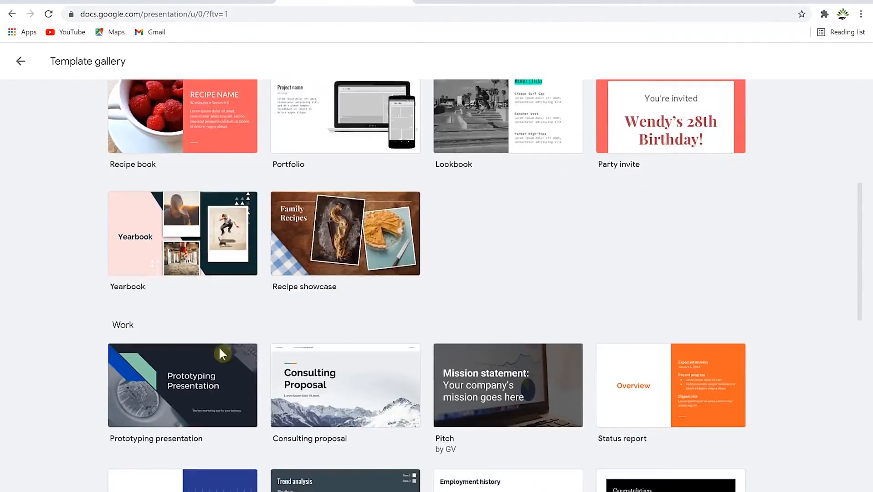
pyautogui.scroll(-4, 165, 395)
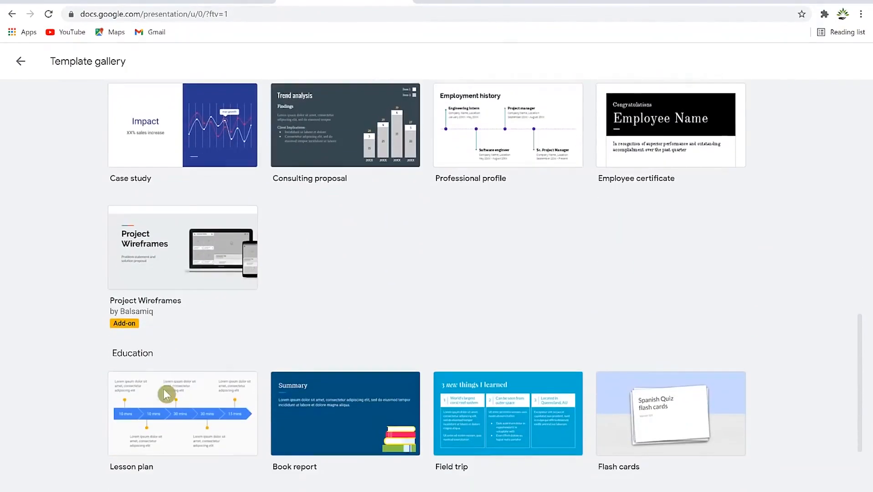
pyautogui.scroll(-1, 310, 405)
pyautogui.scroll(-2, 310, 405)
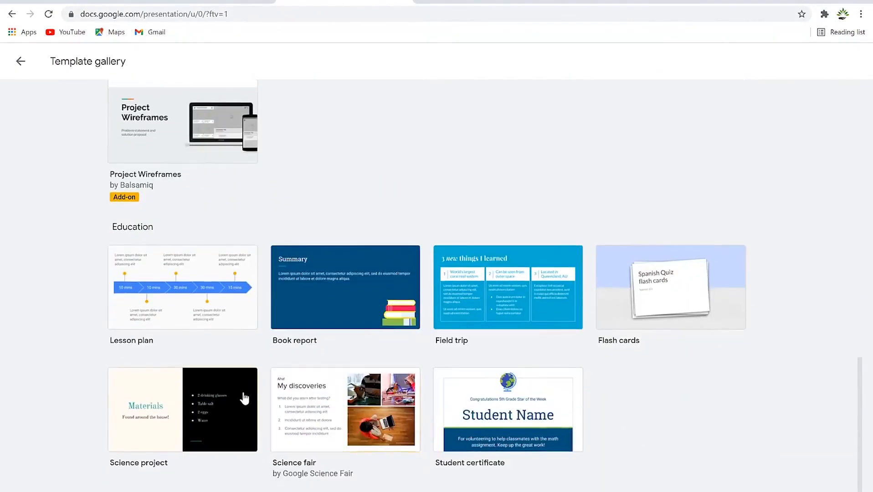
pyautogui.scroll(12, 271, 341)
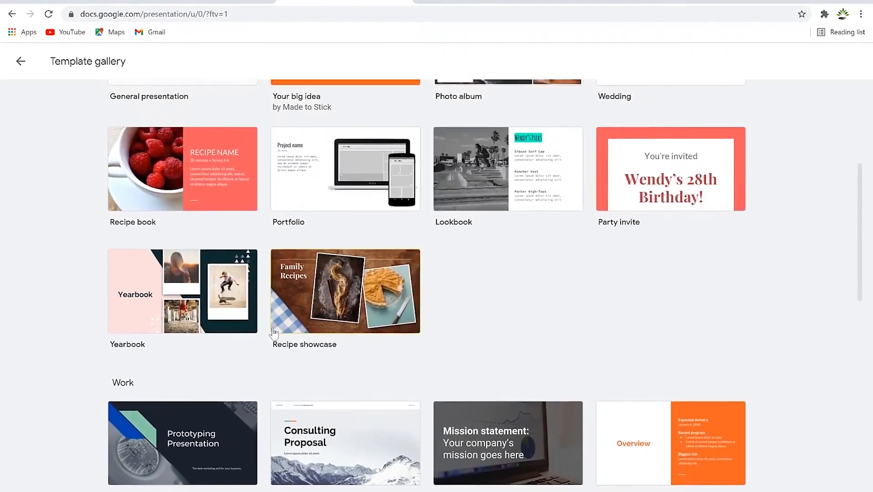
pyautogui.scroll(1, 273, 333)
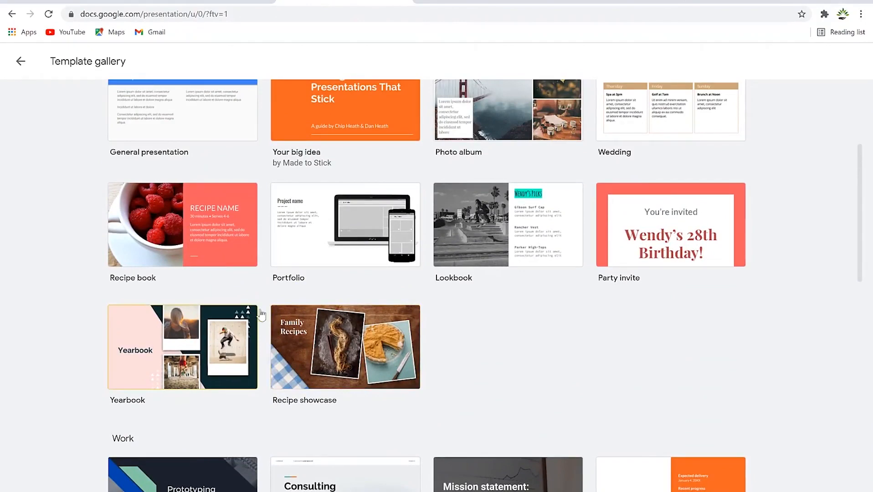
pyautogui.scroll(3, 263, 312)
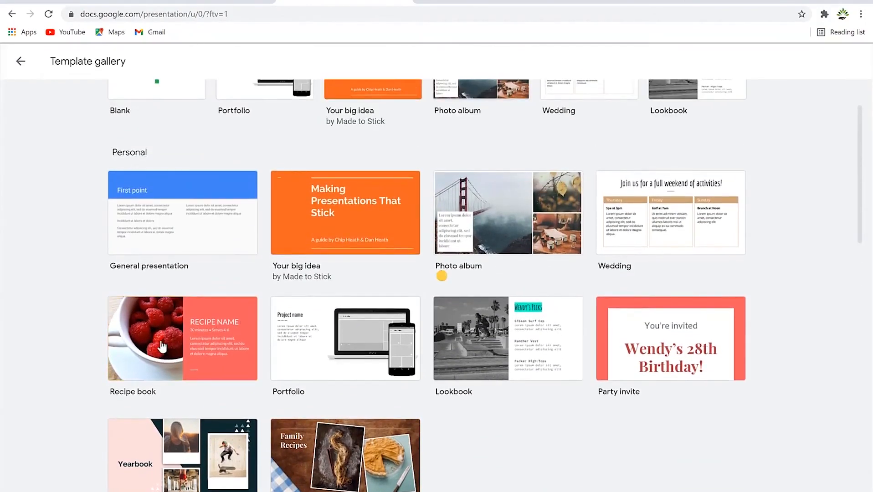
pyautogui.click(161, 347)
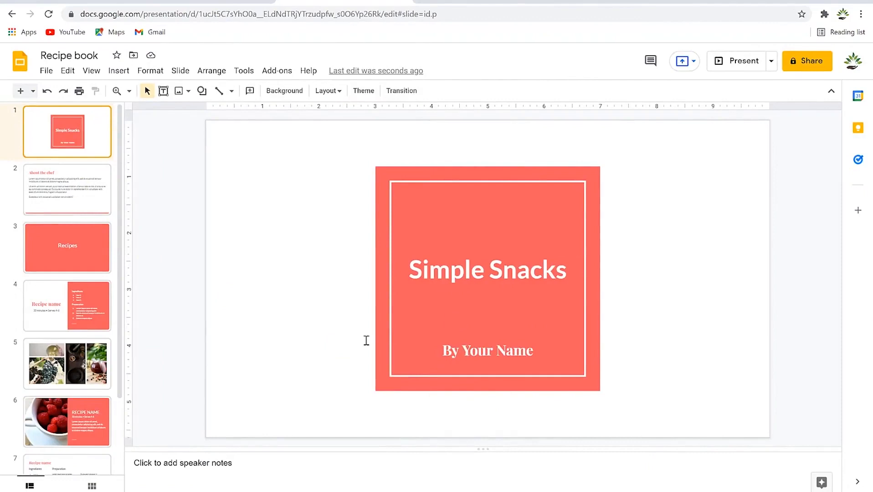
# View the About the chef slide, then the Recipes slide of the Recipe book deck.
pyautogui.click(68, 178)
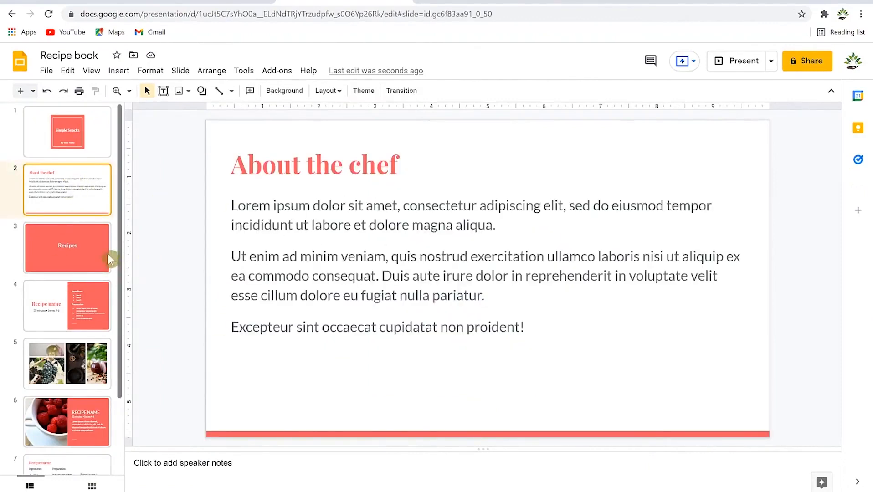
pyautogui.click(57, 258)
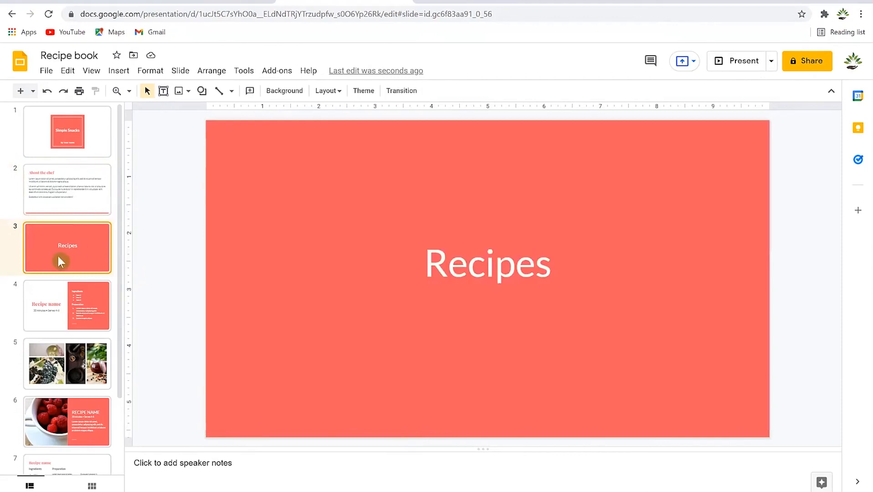
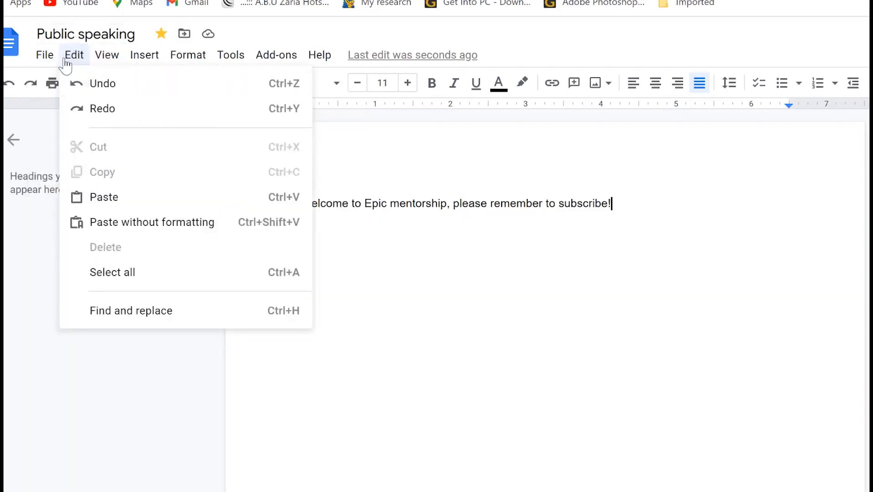
# Browse the View menu, then show the table size grid under Insert > Table.
pyautogui.moveTo(113, 64)
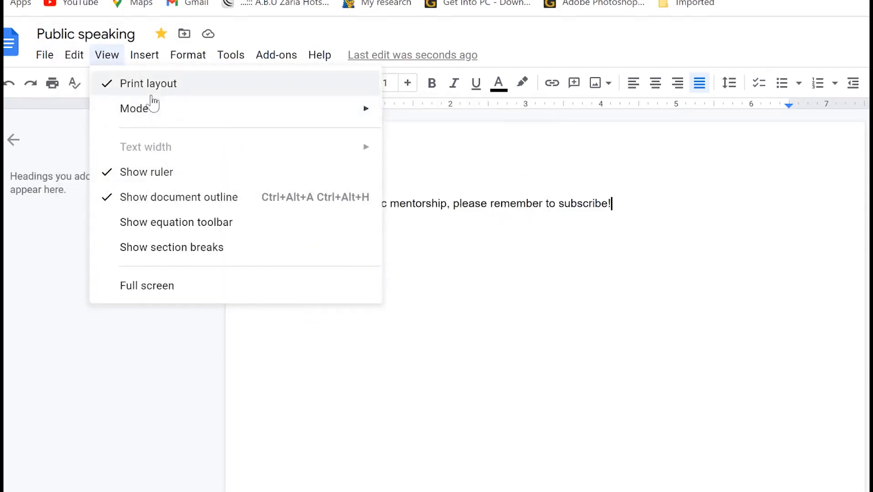
pyautogui.moveTo(170, 113)
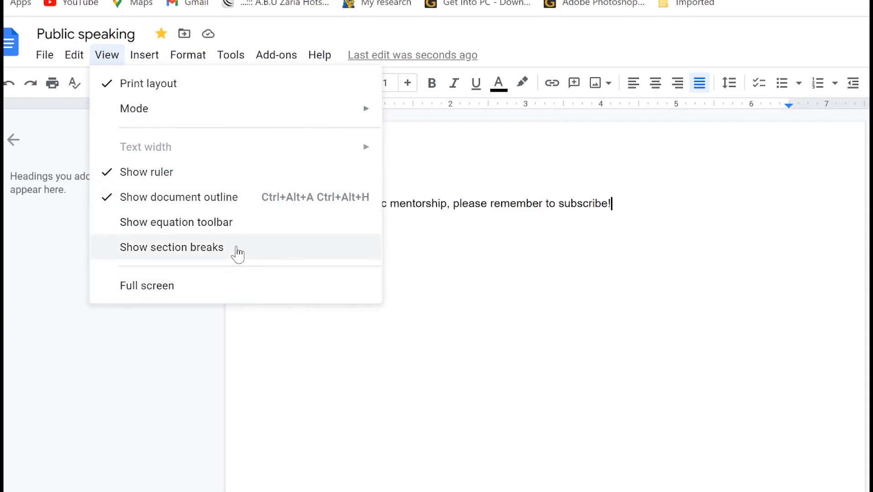
pyautogui.moveTo(152, 64)
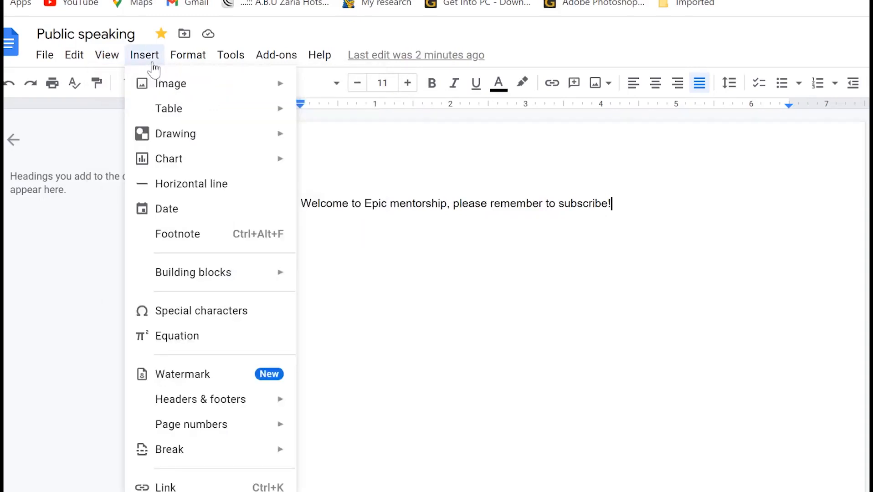
pyautogui.moveTo(182, 95)
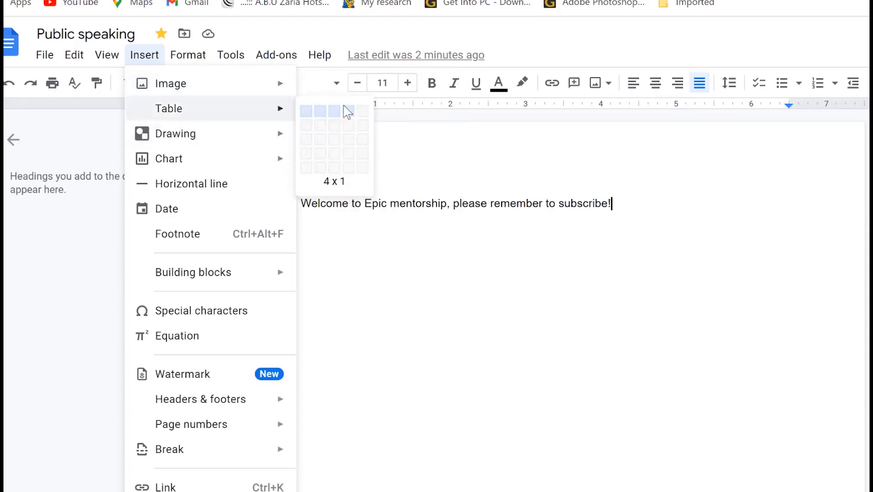
# Insert a 3 x 4 empty table below the welcome line, then browse the Insert menu again.
pyautogui.click(341, 154)
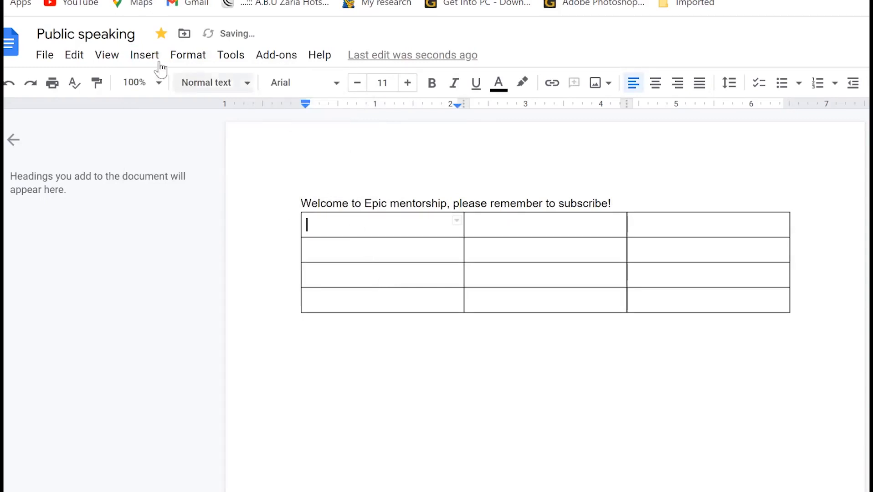
pyautogui.click(145, 55)
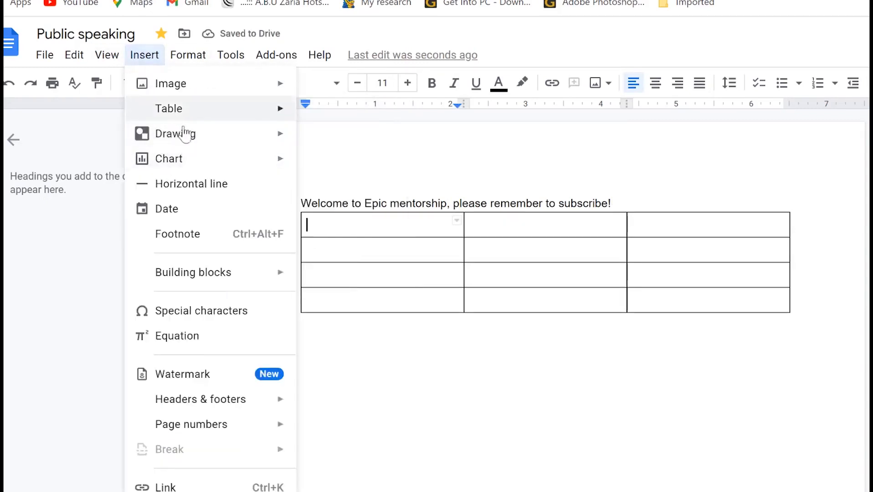
pyautogui.moveTo(296, 137)
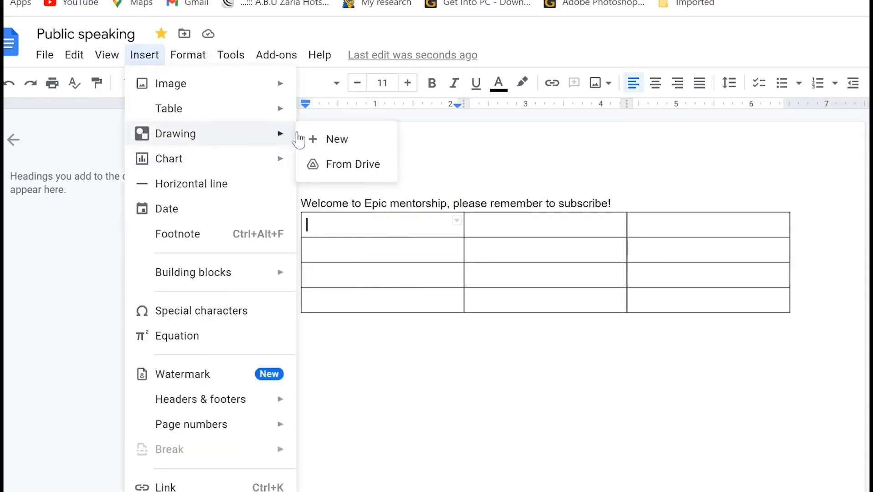
pyautogui.moveTo(191, 166)
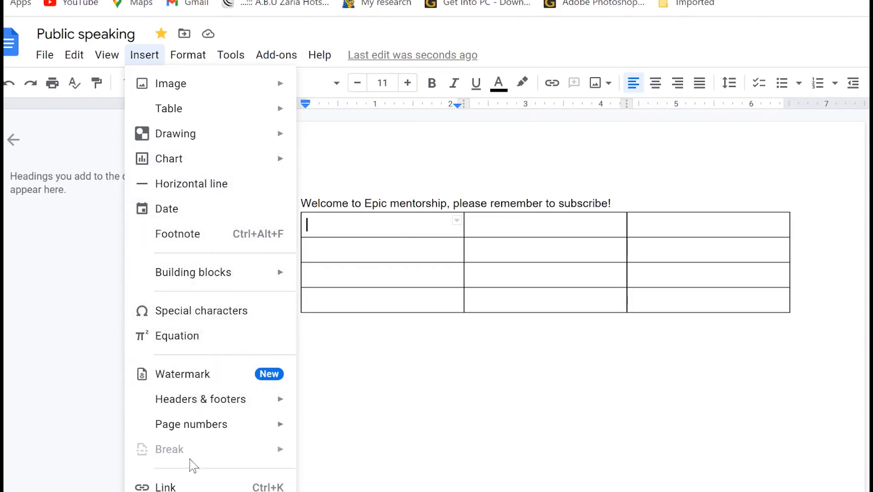
pyautogui.moveTo(230, 413)
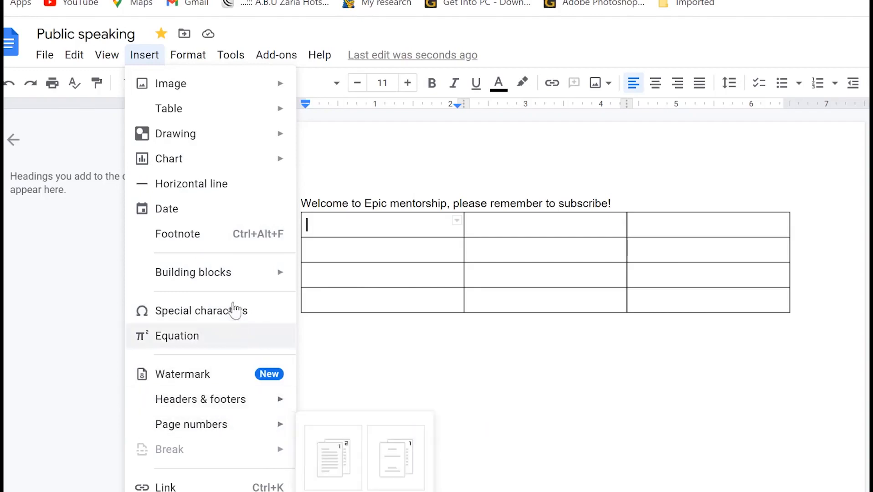
# Look through the Format submenus, then bring up the Tools menu.
pyautogui.moveTo(209, 59)
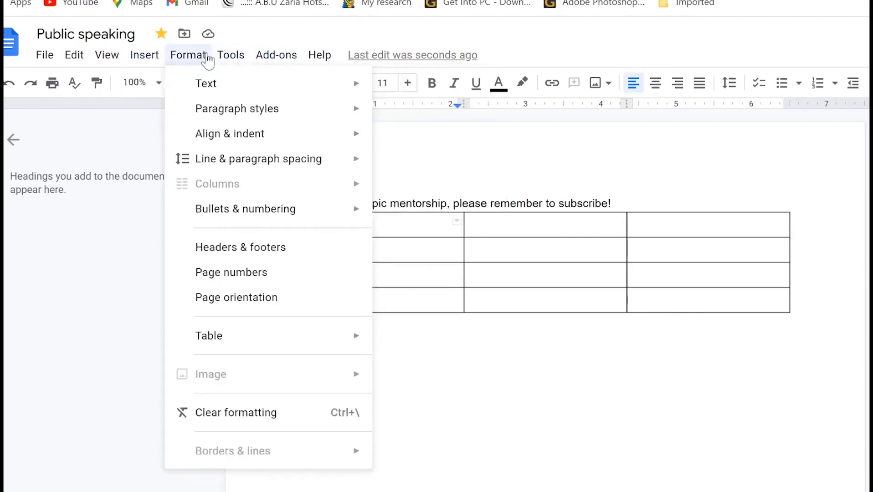
pyautogui.moveTo(225, 91)
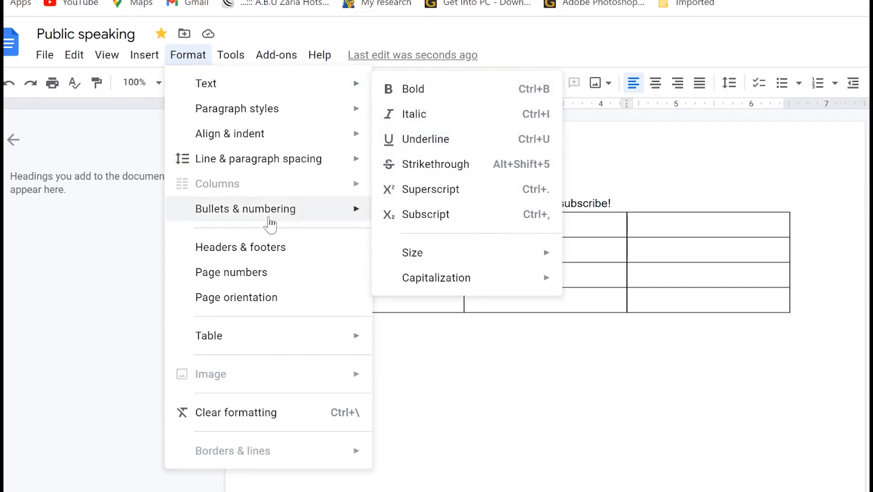
pyautogui.moveTo(258, 345)
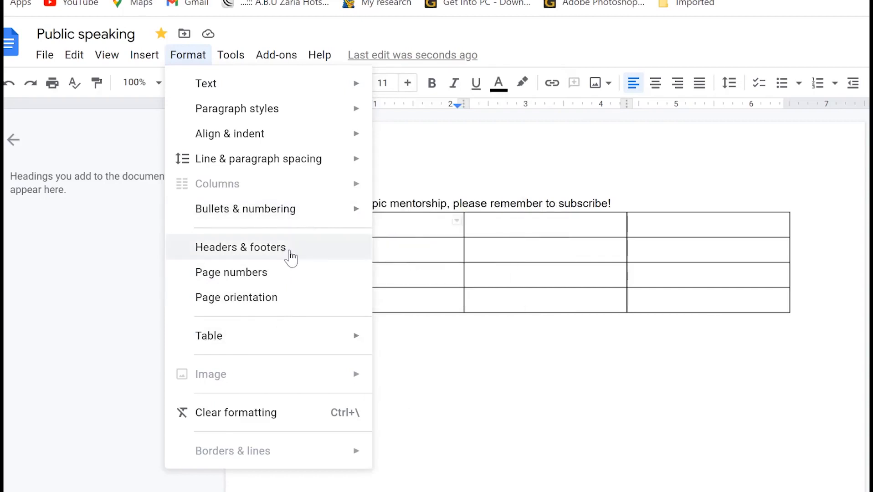
pyautogui.click(223, 53)
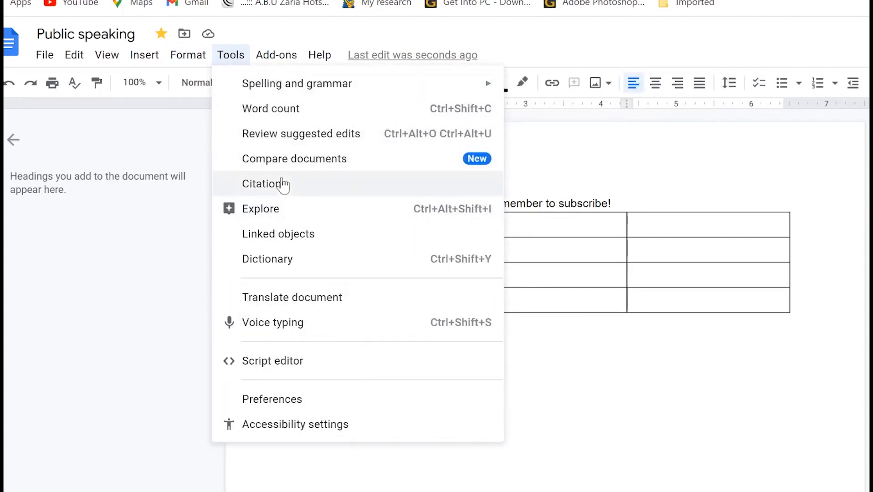
# Voice-type 'Hello and welcome to epic mentorship please remember to subscribe to our channel' below the table.
pyautogui.click(303, 325)
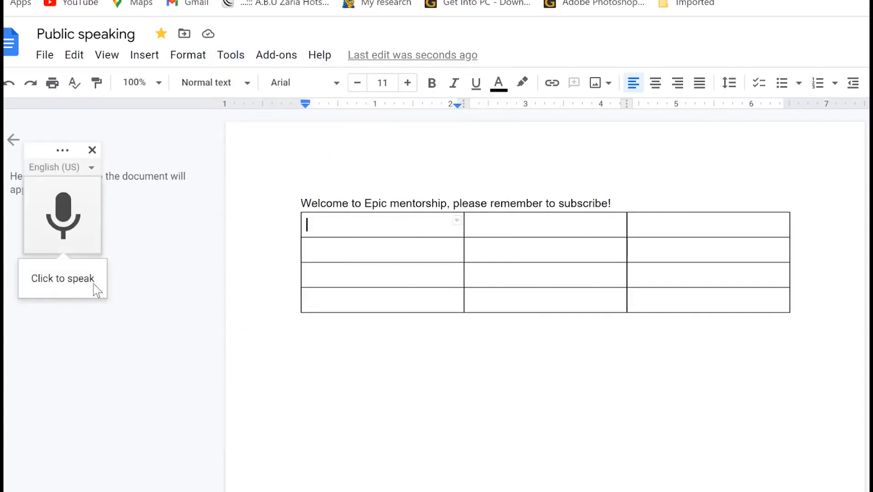
pyautogui.click(376, 348)
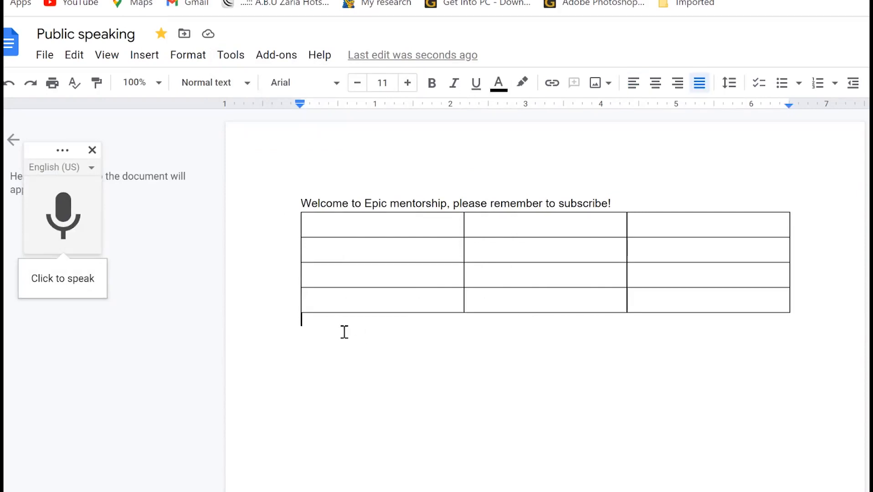
pyautogui.click(62, 226)
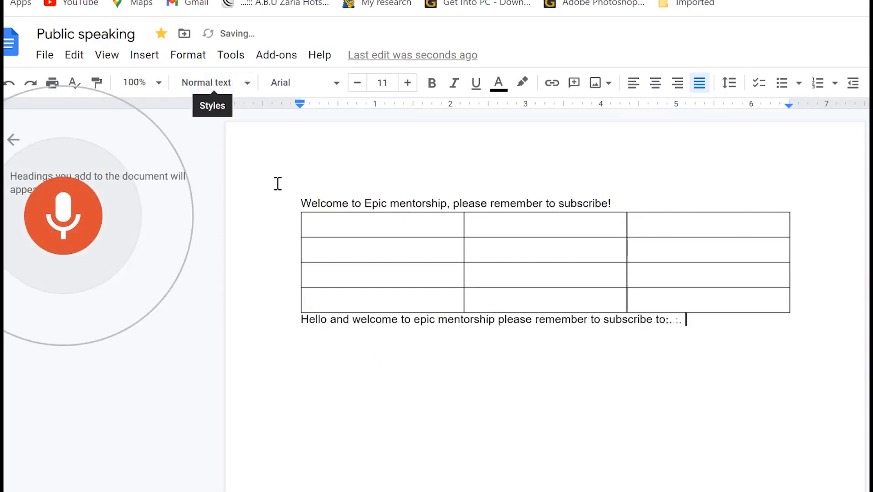
pyautogui.click(81, 233)
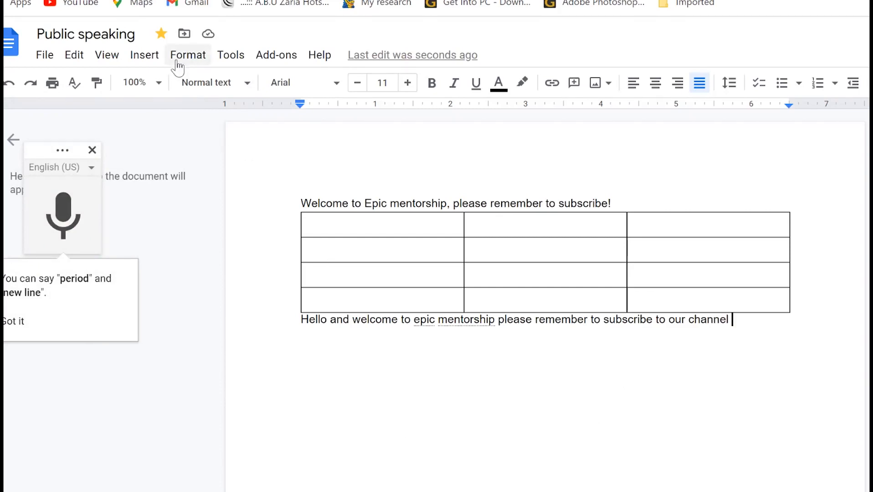
pyautogui.click(145, 58)
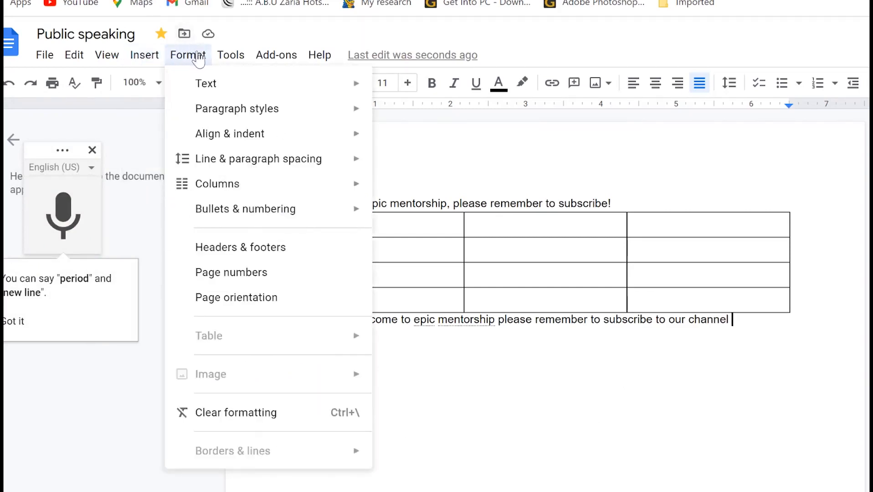
pyautogui.moveTo(235, 60)
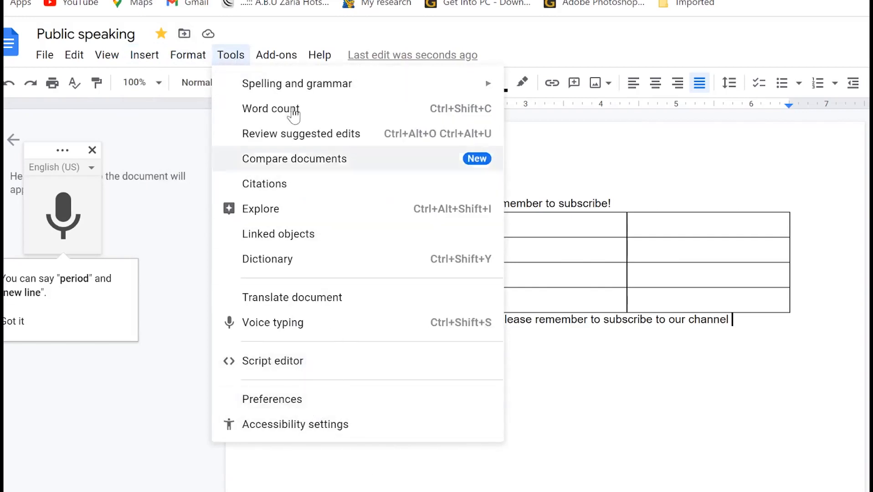
pyautogui.moveTo(282, 64)
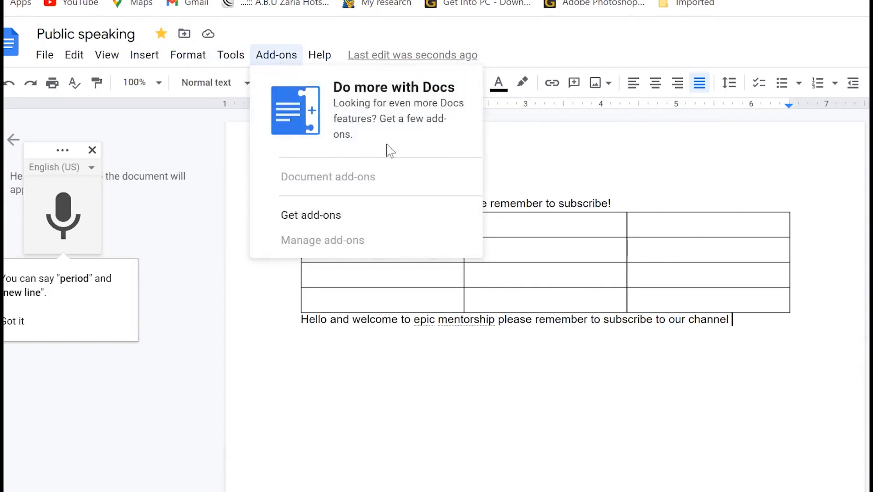
pyautogui.moveTo(329, 55)
pyautogui.click(529, 310)
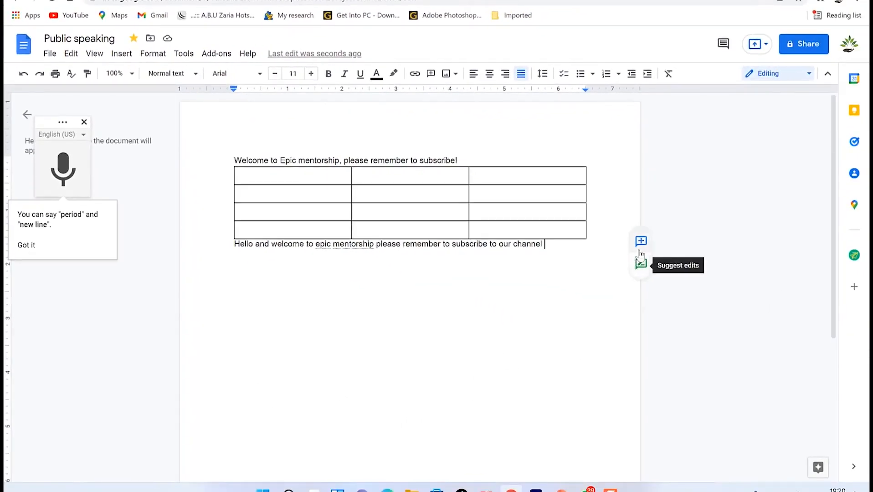
# Check Sun, Dec 12 in the Calendar side panel, then close it and the voice typing panel.
pyautogui.click(856, 82)
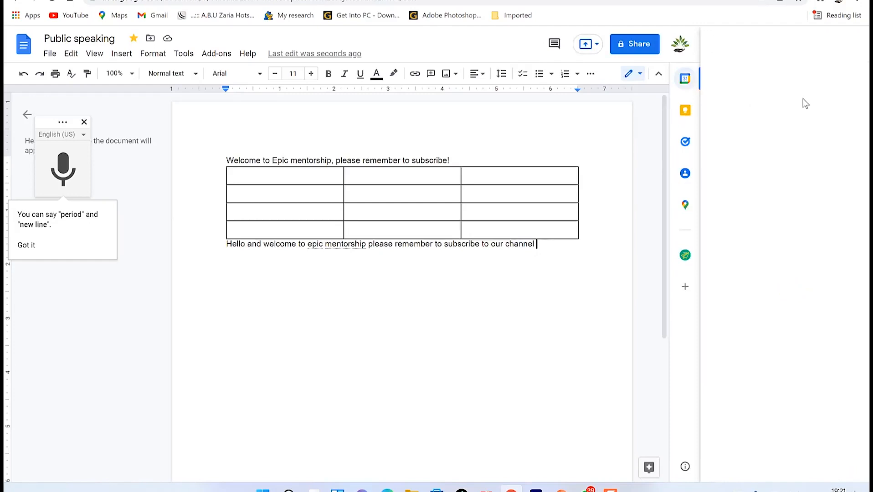
pyautogui.scroll(3, 791, 232)
pyautogui.scroll(-2, 792, 226)
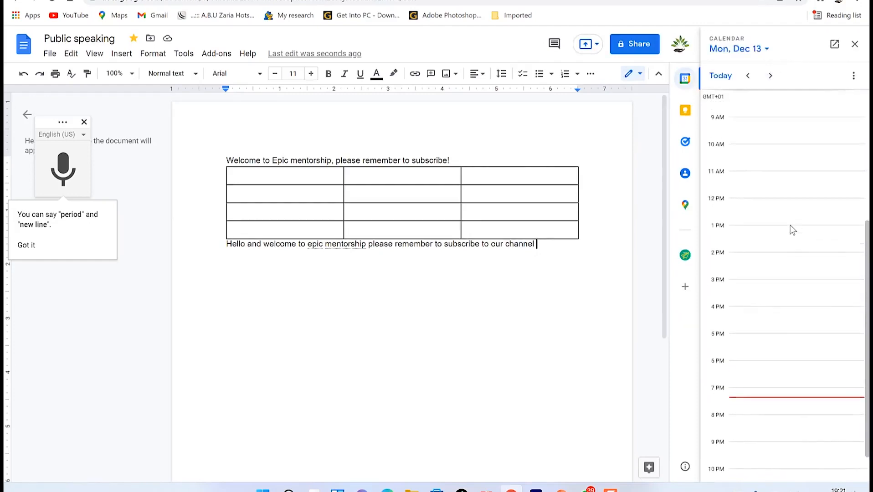
pyautogui.click(730, 77)
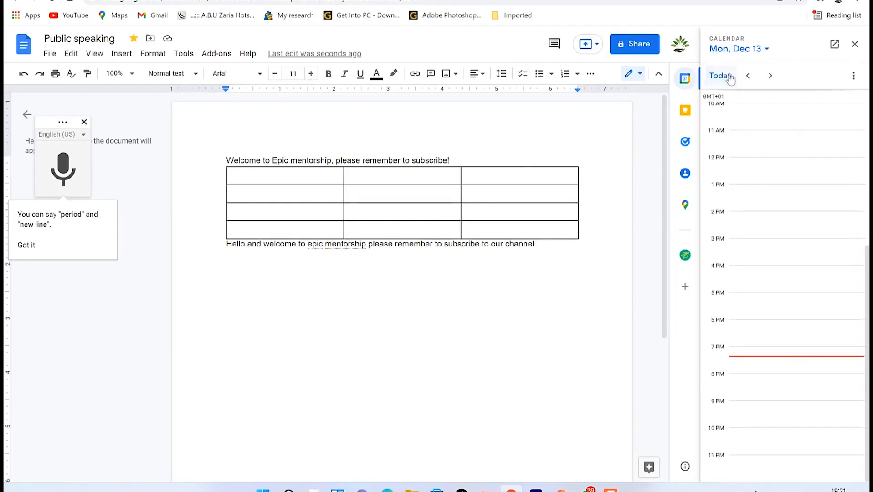
pyautogui.click(768, 49)
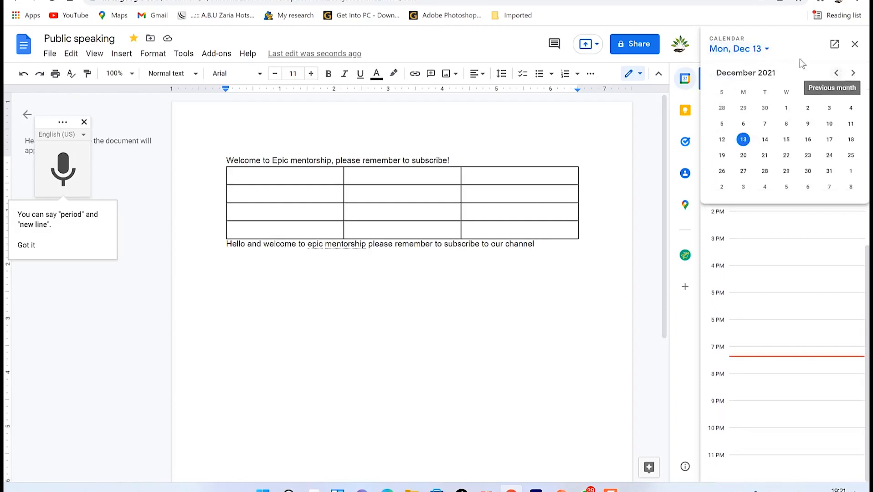
pyautogui.click(723, 141)
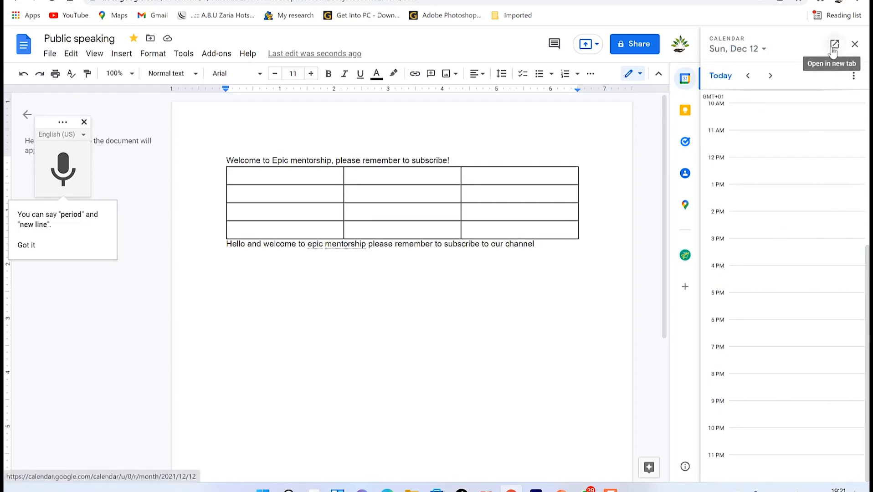
pyautogui.click(764, 49)
pyautogui.click(761, 52)
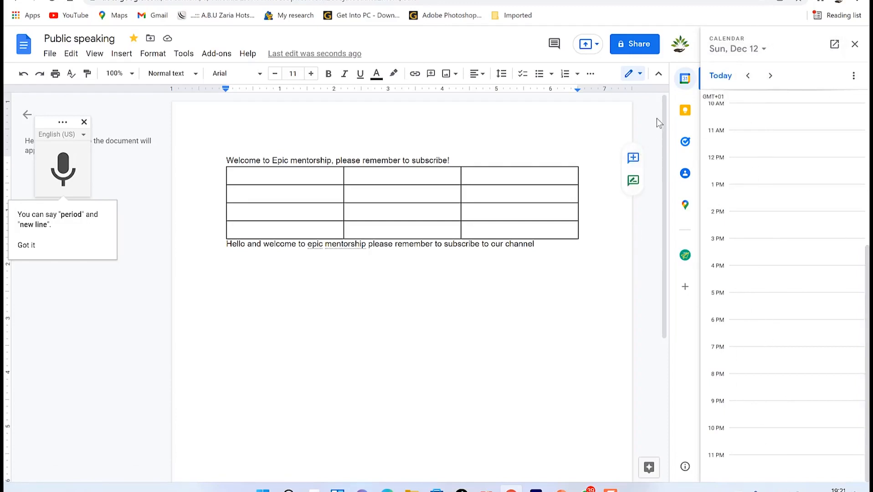
pyautogui.click(856, 43)
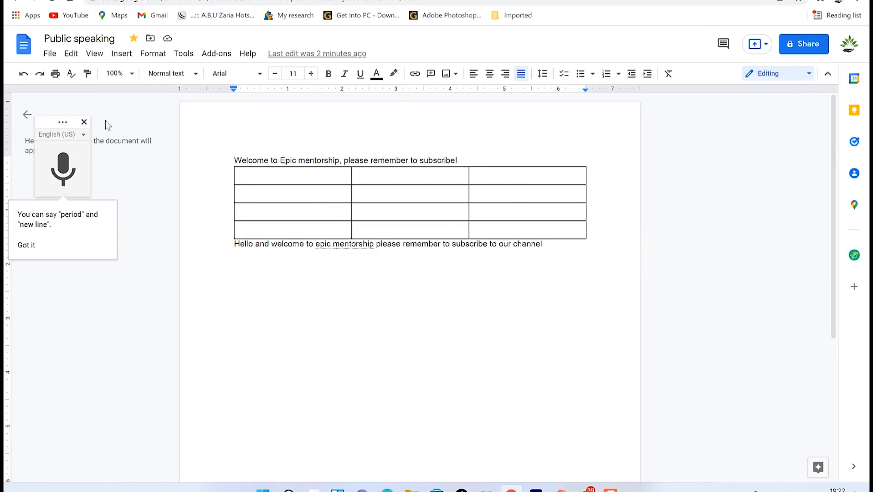
pyautogui.click(84, 122)
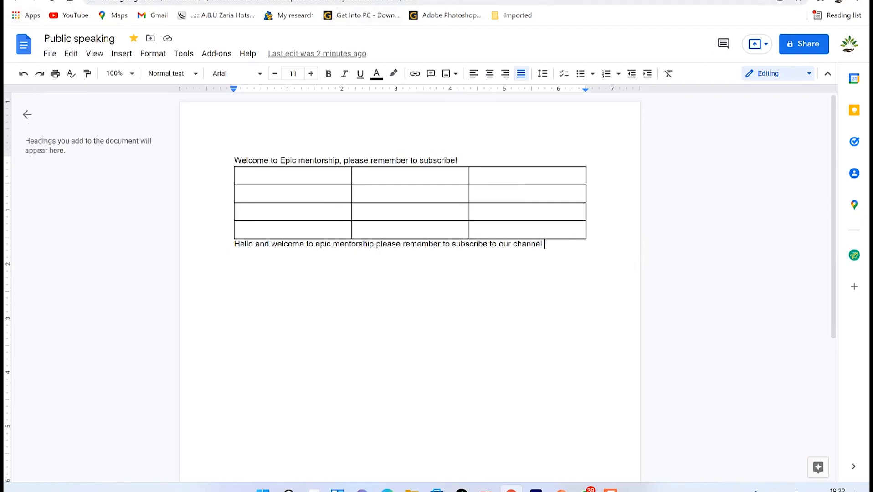
# Create a new blank Untitled spreadsheet from File > New > Spreadsheet.
pyautogui.click(49, 54)
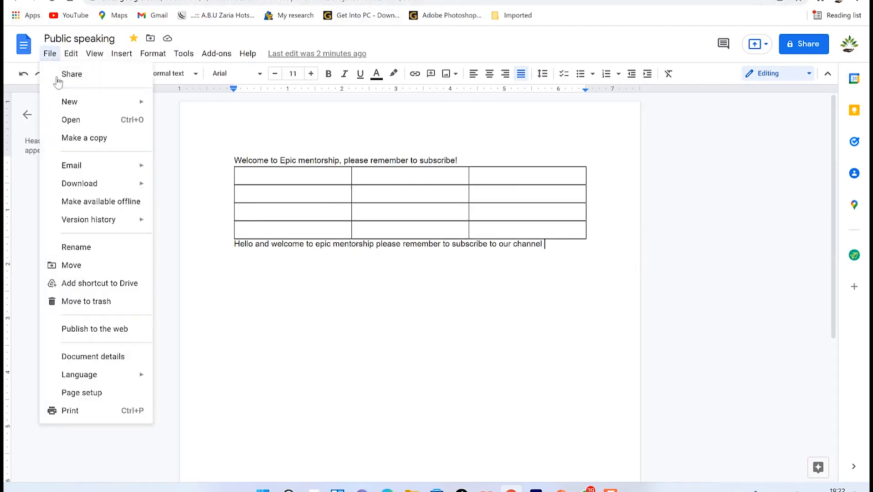
pyautogui.moveTo(73, 104)
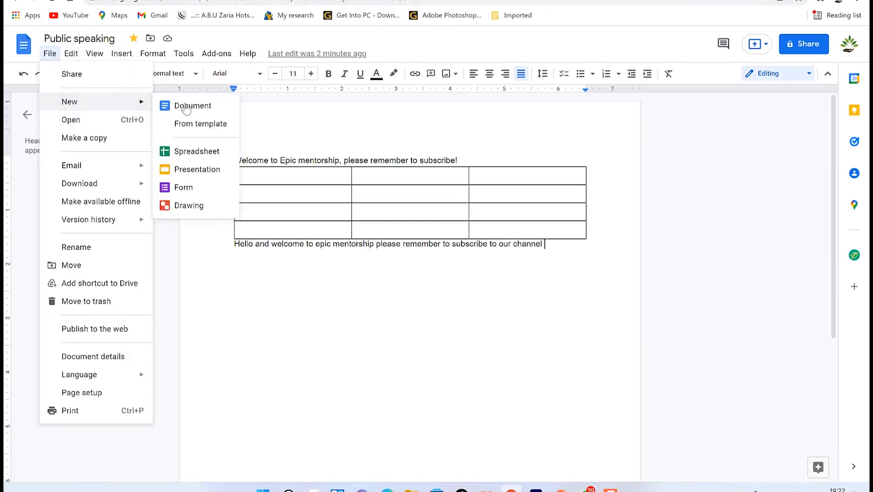
pyautogui.click(194, 153)
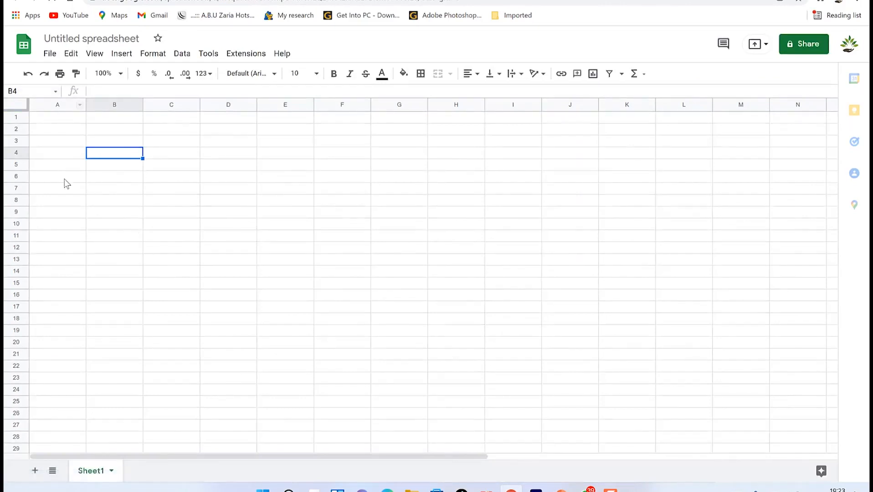
pyautogui.click(298, 167)
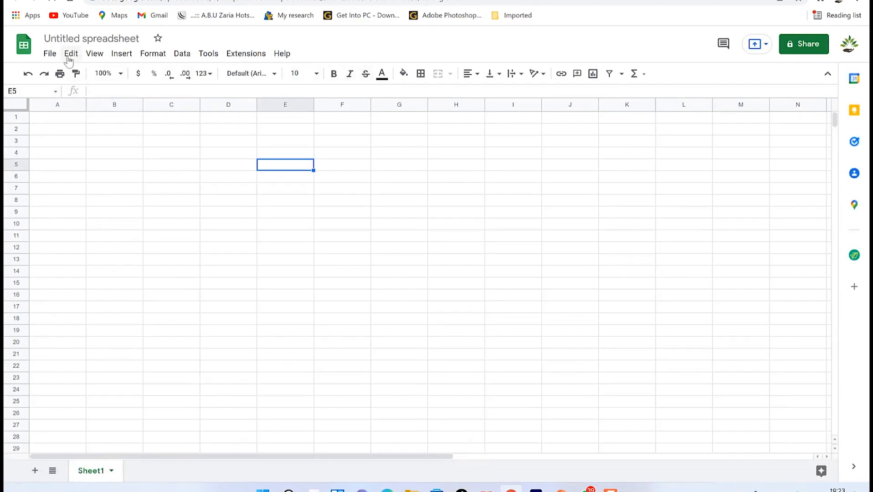
pyautogui.click(55, 55)
pyautogui.moveTo(70, 59)
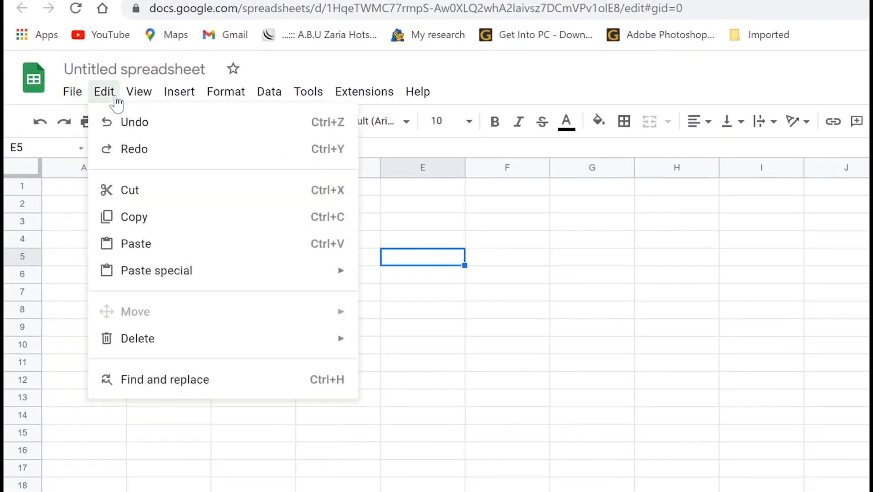
pyautogui.moveTo(145, 90)
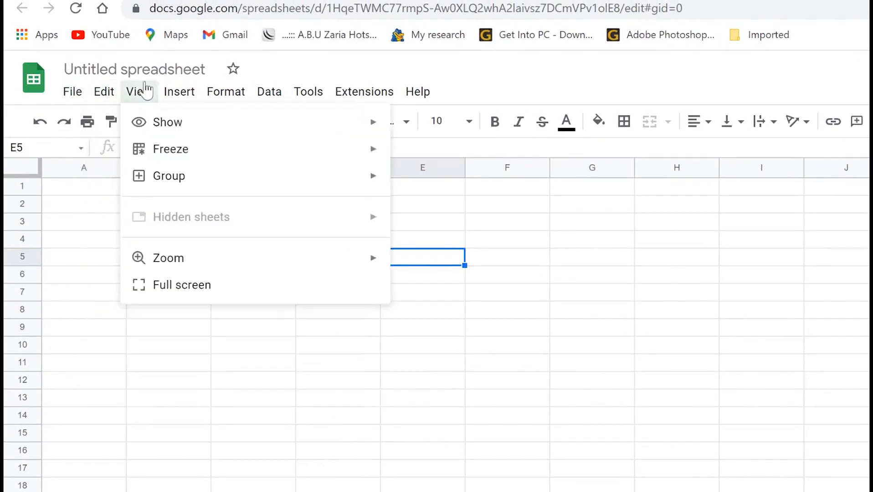
pyautogui.moveTo(178, 93)
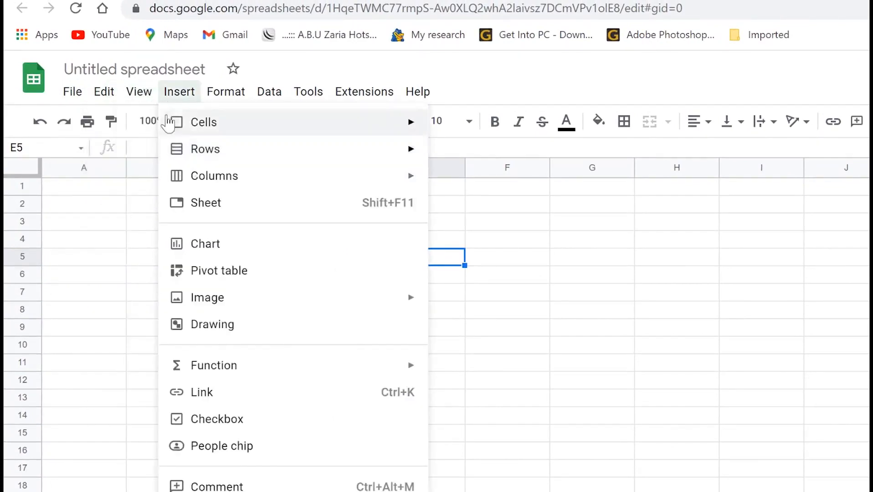
pyautogui.moveTo(224, 122)
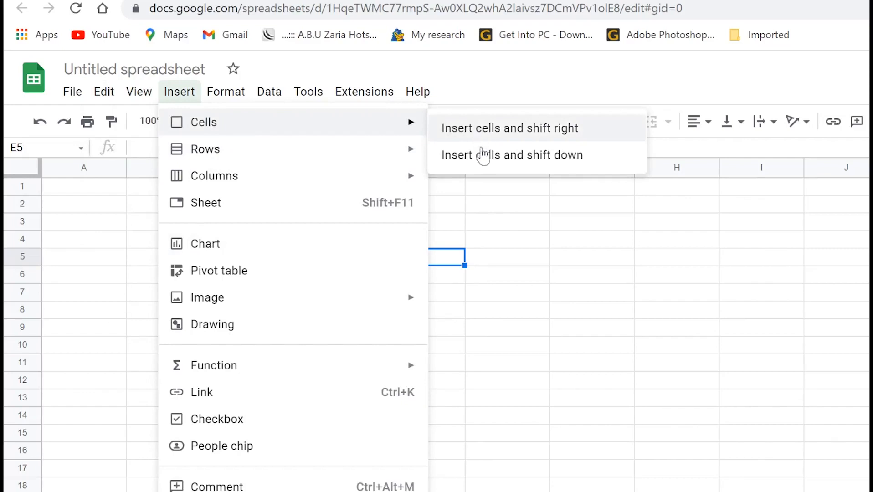
pyautogui.moveTo(322, 157)
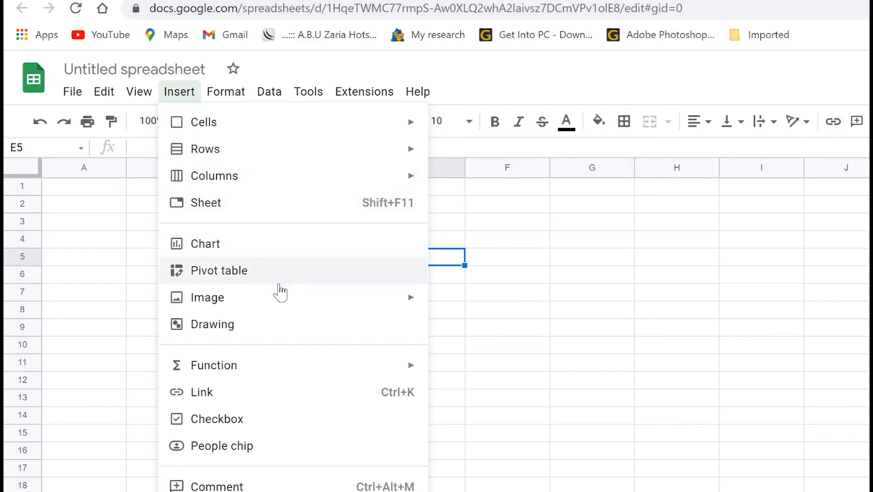
pyautogui.moveTo(278, 312)
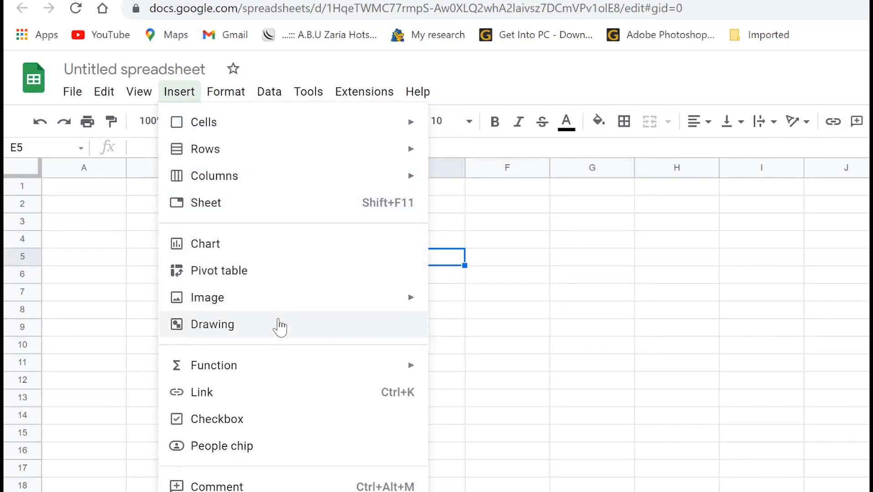
pyautogui.moveTo(260, 370)
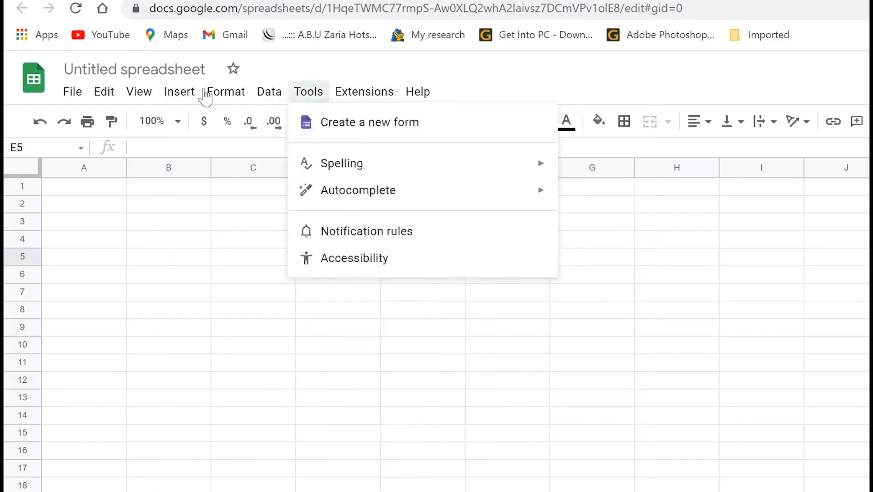
pyautogui.moveTo(212, 97)
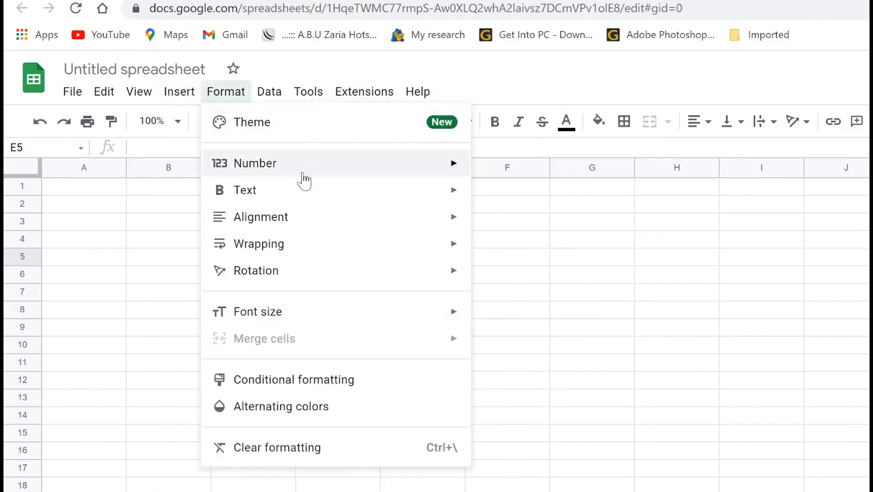
pyautogui.moveTo(294, 225)
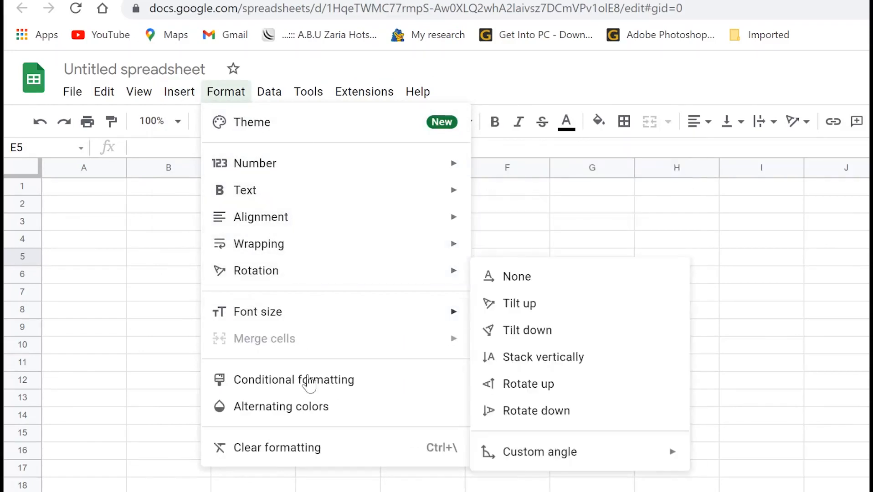
pyautogui.moveTo(293, 277)
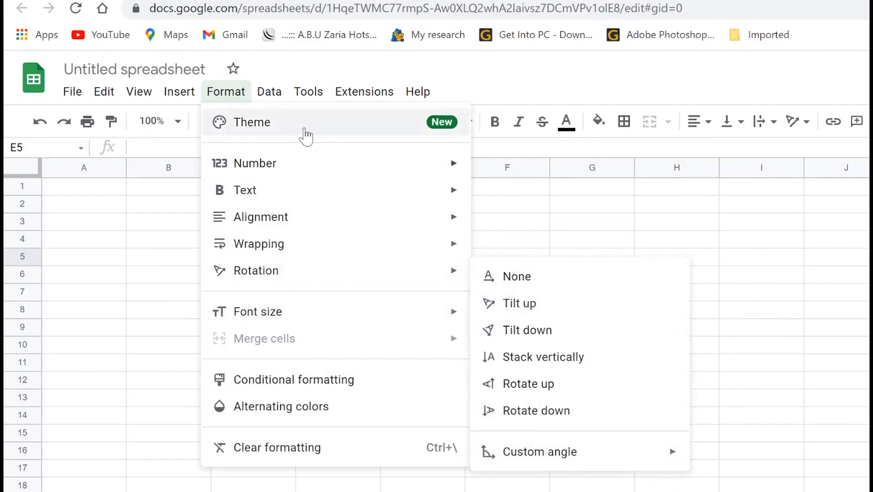
pyautogui.moveTo(268, 91)
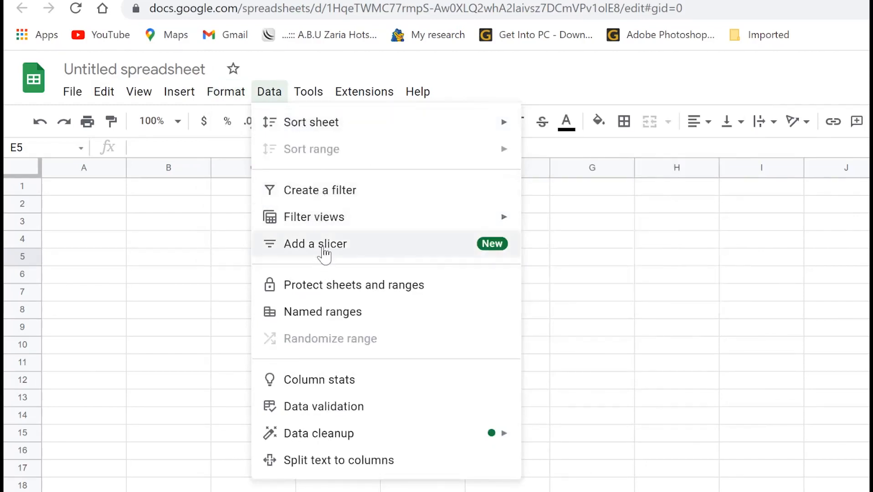
pyautogui.moveTo(312, 95)
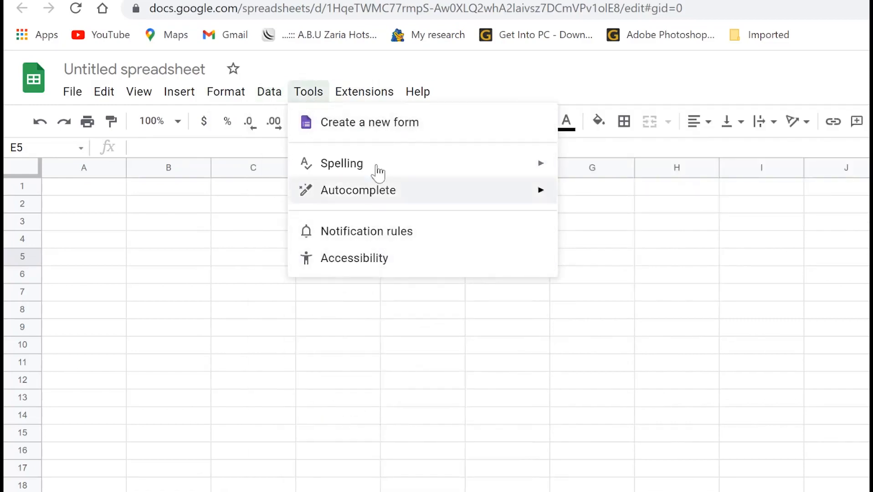
pyautogui.moveTo(363, 92)
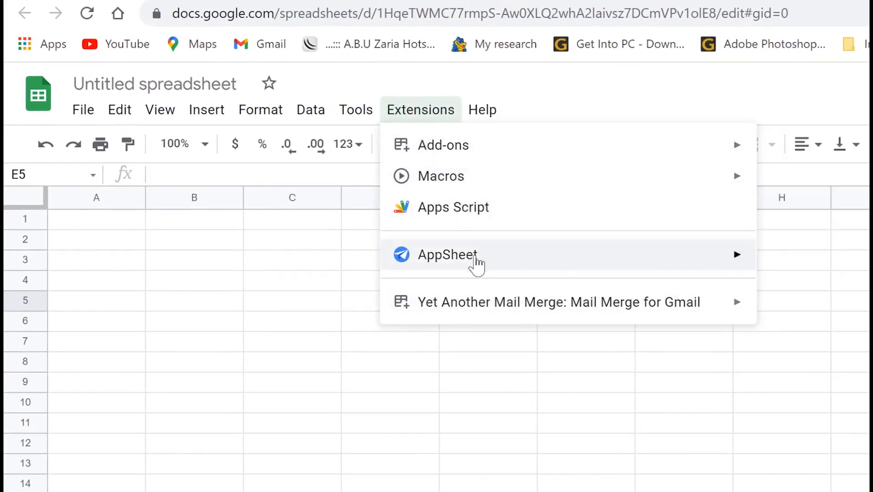
pyautogui.moveTo(471, 116)
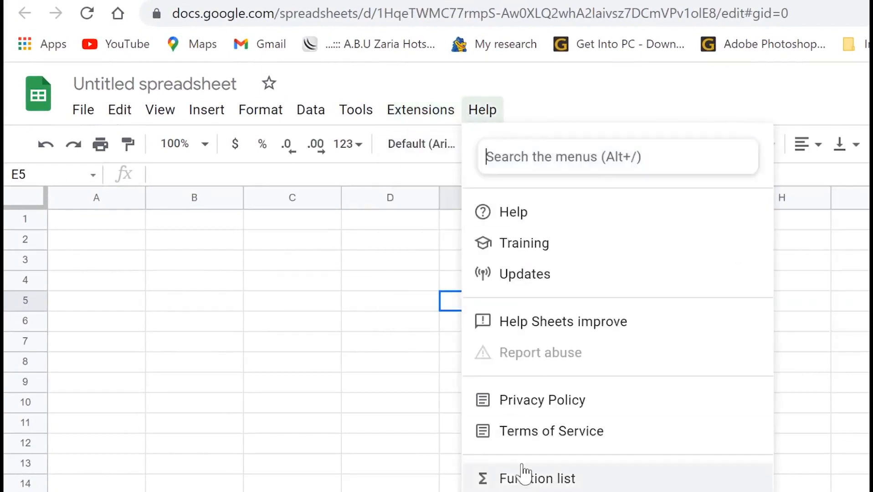
pyautogui.click(277, 302)
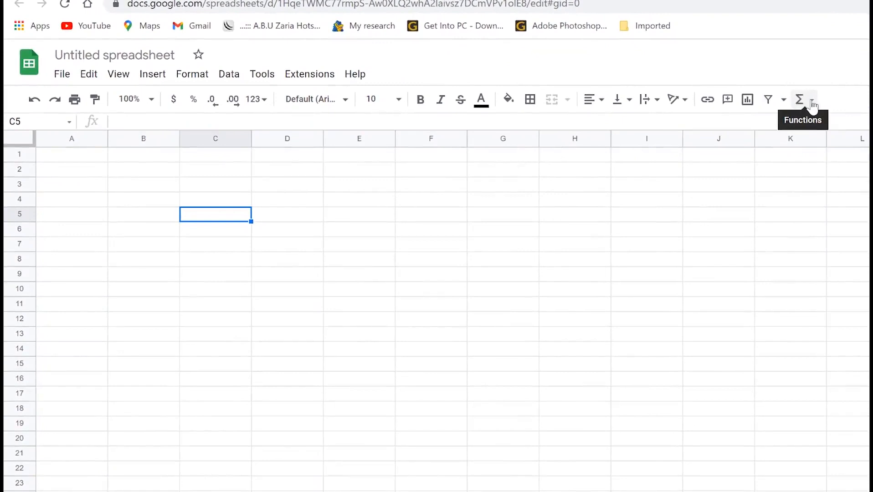
pyautogui.click(813, 101)
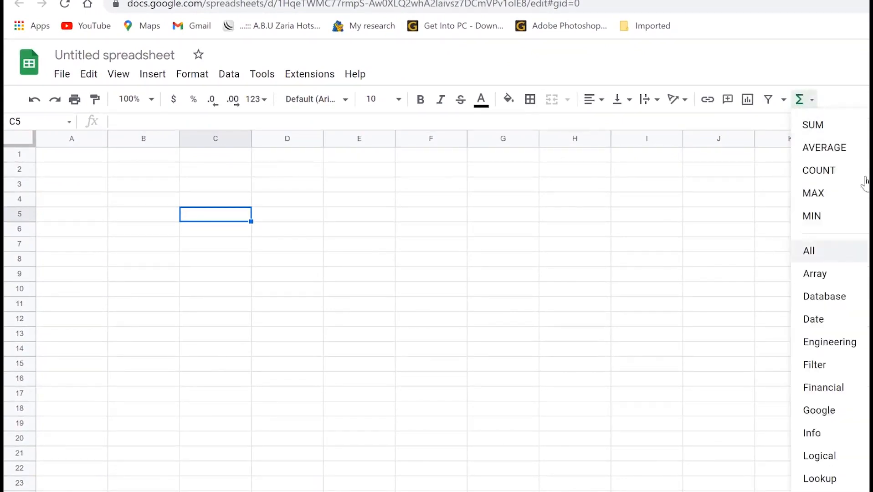
pyautogui.scroll(-3, 852, 397)
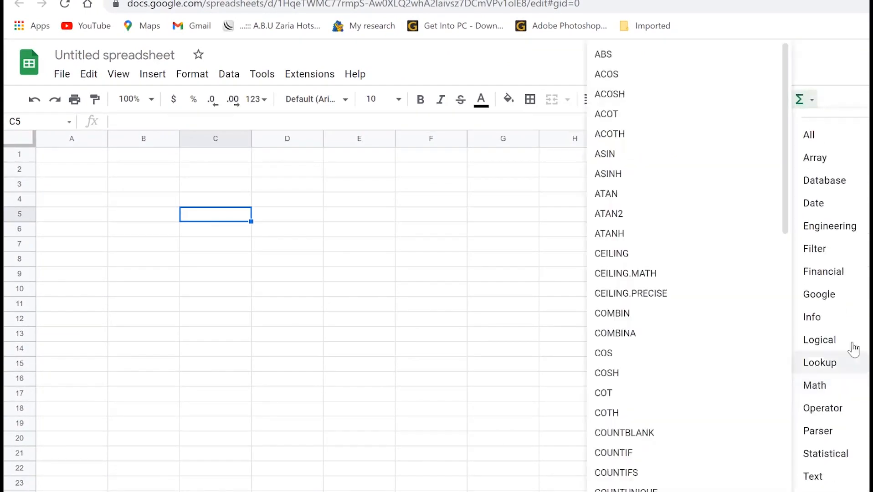
pyautogui.click(303, 187)
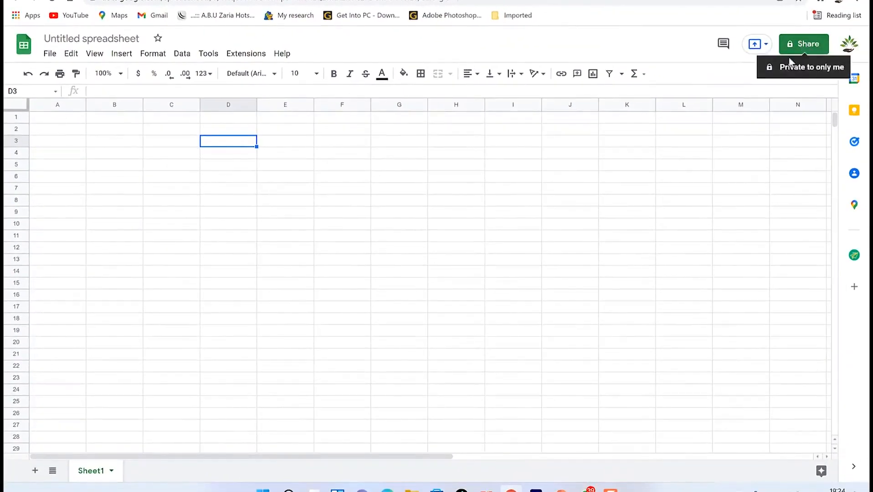
pyautogui.click(768, 45)
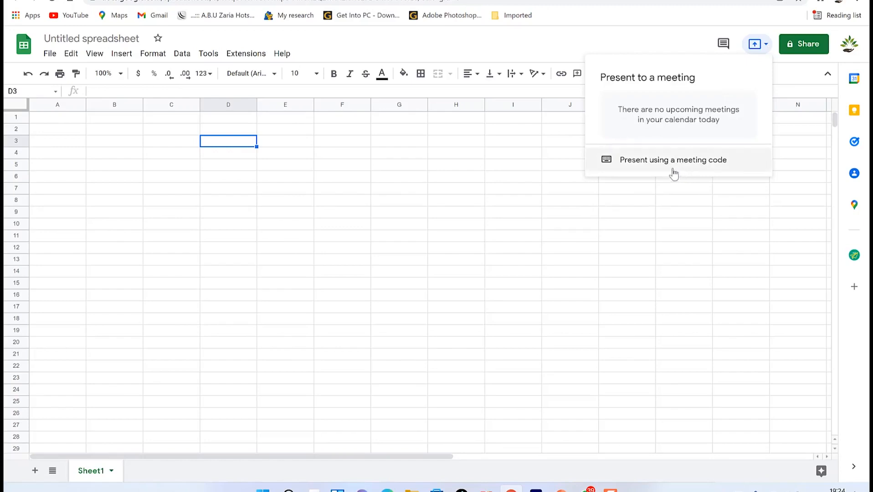
pyautogui.click(686, 167)
pyautogui.click(105, 143)
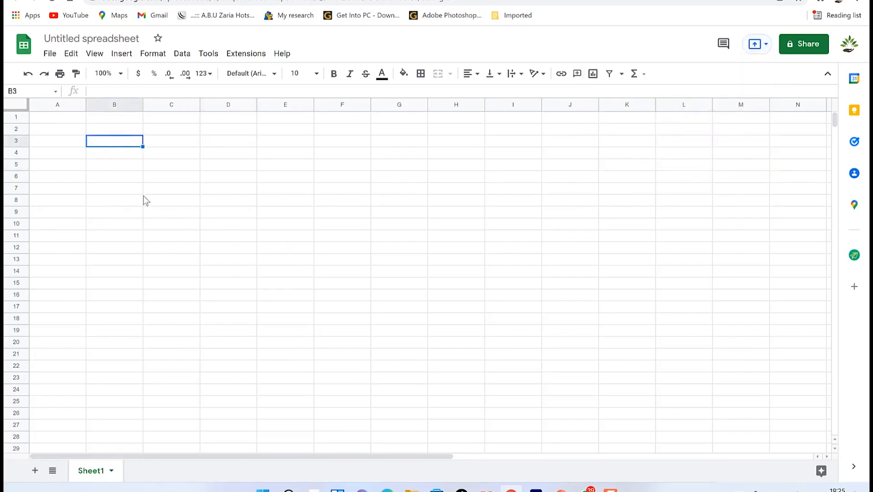
# Enter 'dfdf' in cell B3 of the new spreadsheet.
pyautogui.write('dfdf')
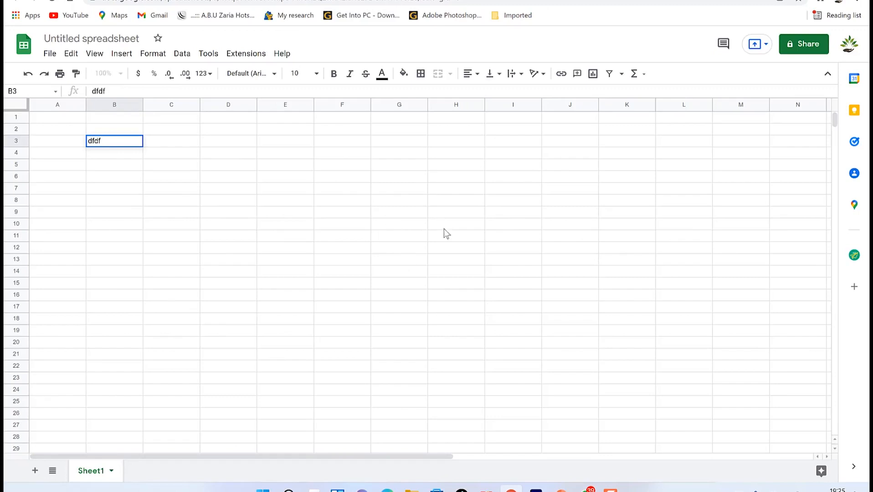
pyautogui.scroll(-5, 446, 233)
pyautogui.scroll(3, 459, 241)
# Return to the Public speaking document and create a new blank presentation from it.
pyautogui.hotkey('ctrl', 'Tab')
pyautogui.hotkey('ctrl', 'shift', 'Tab')
pyautogui.hotkey('ctrl', 'Tab')
pyautogui.click(50, 53)
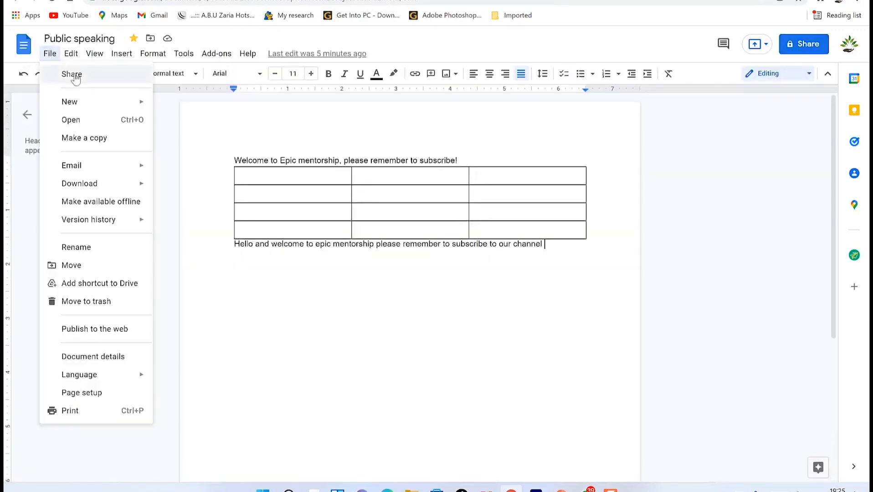
pyautogui.moveTo(90, 105)
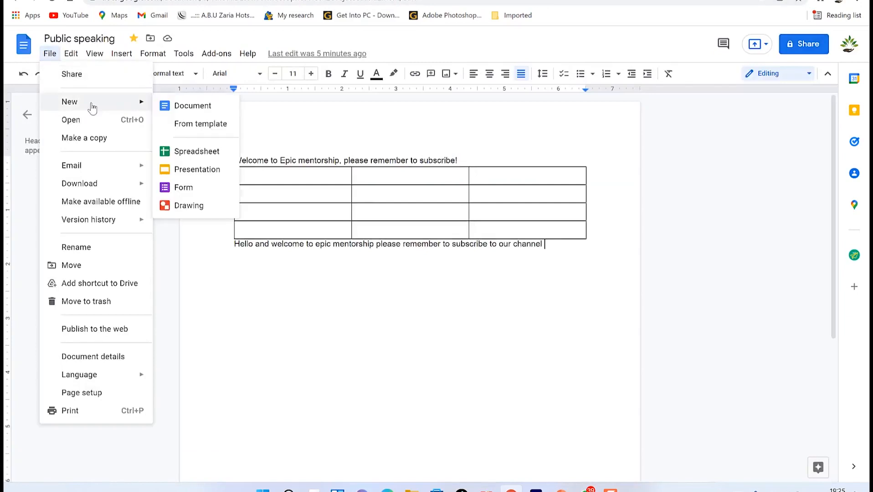
pyautogui.click(198, 169)
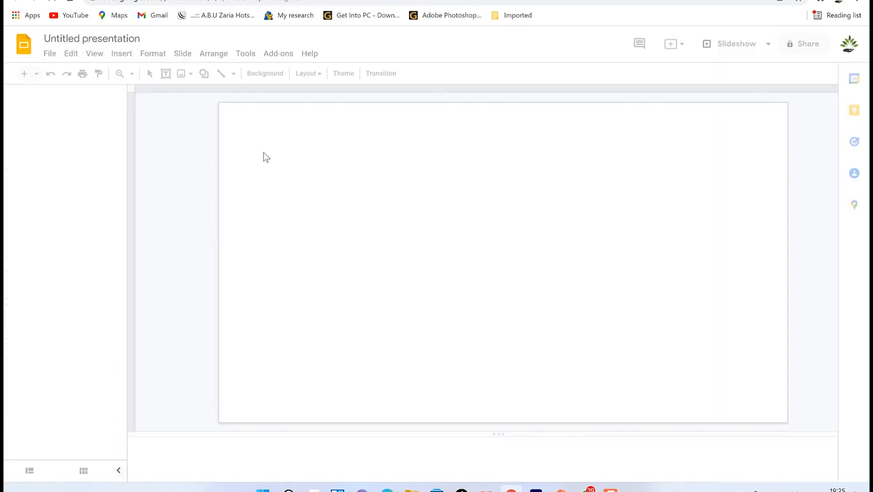
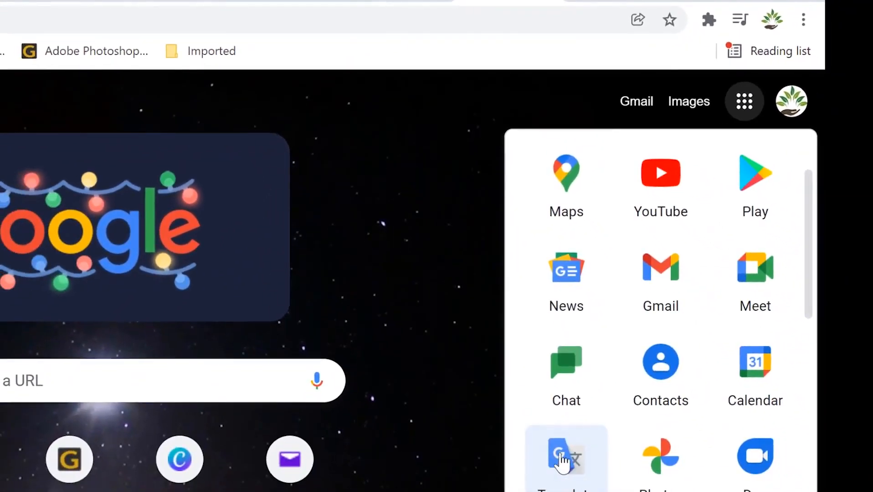
# In Google Translate, set English to Arabic and dictate the channel-subscription welcome message by microphone.
pyautogui.click(558, 458)
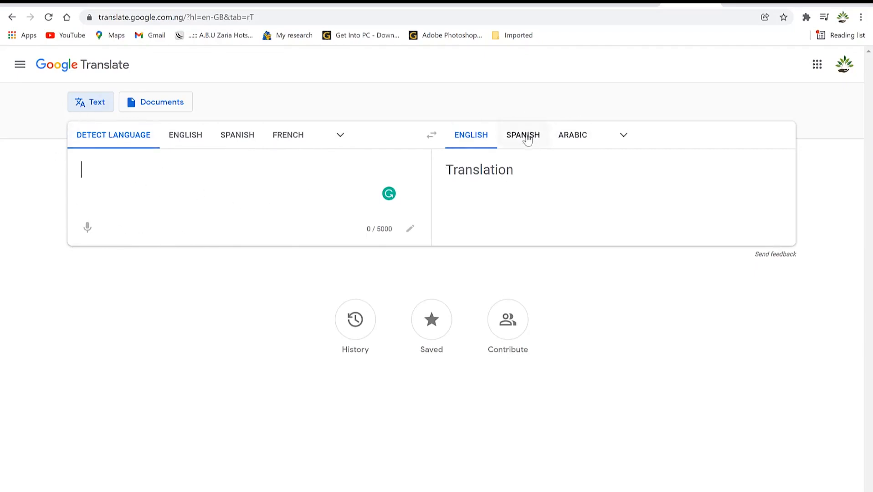
pyautogui.click(580, 136)
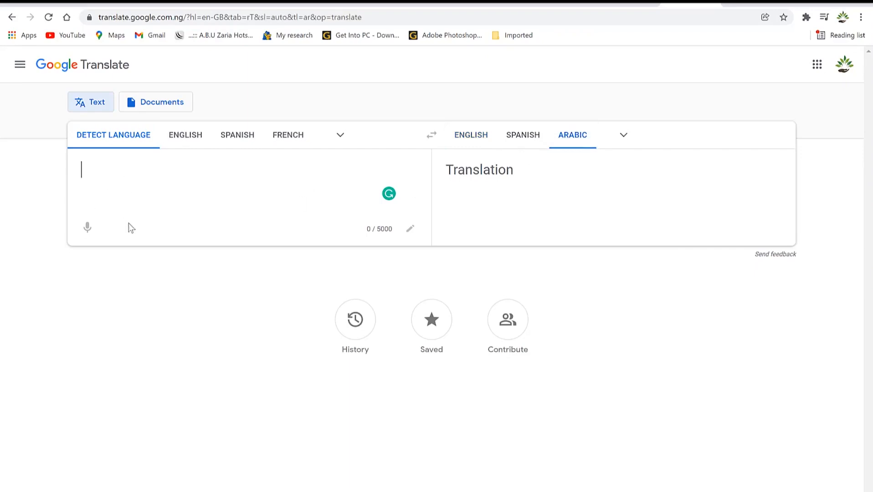
pyautogui.click(86, 225)
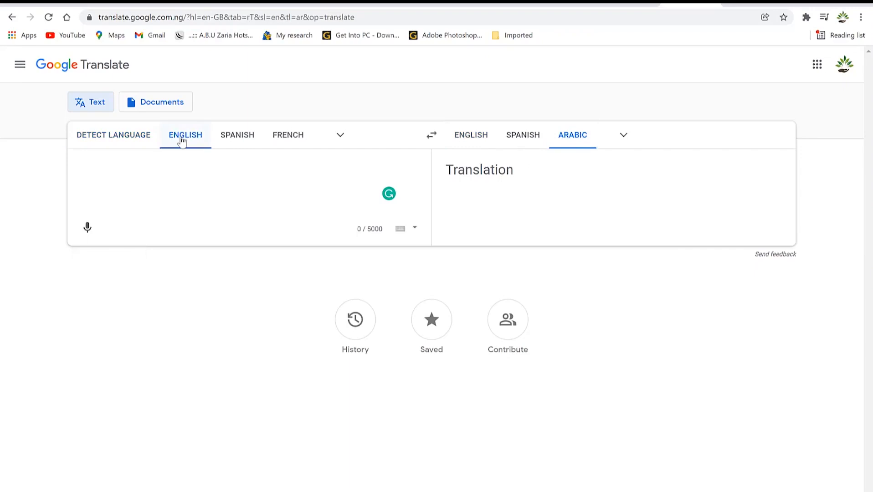
pyautogui.click(86, 228)
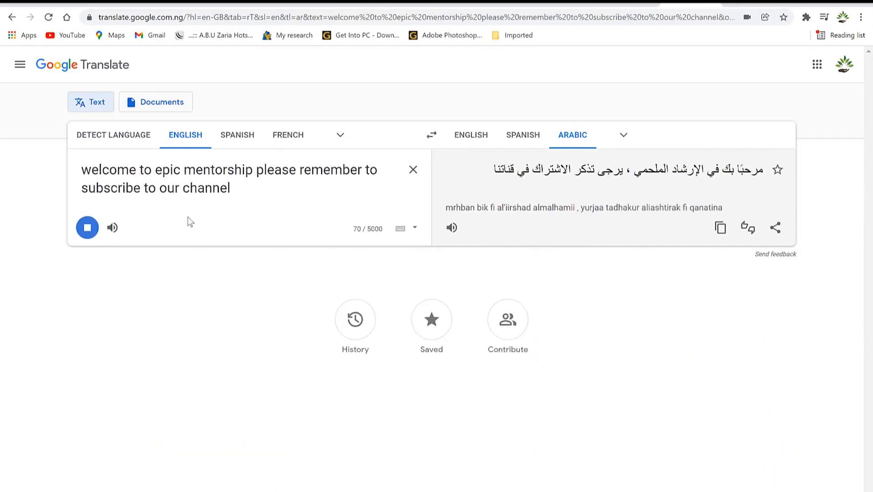
# Stop the dictation and delete the spoken English sentence from the source box.
pyautogui.click(89, 229)
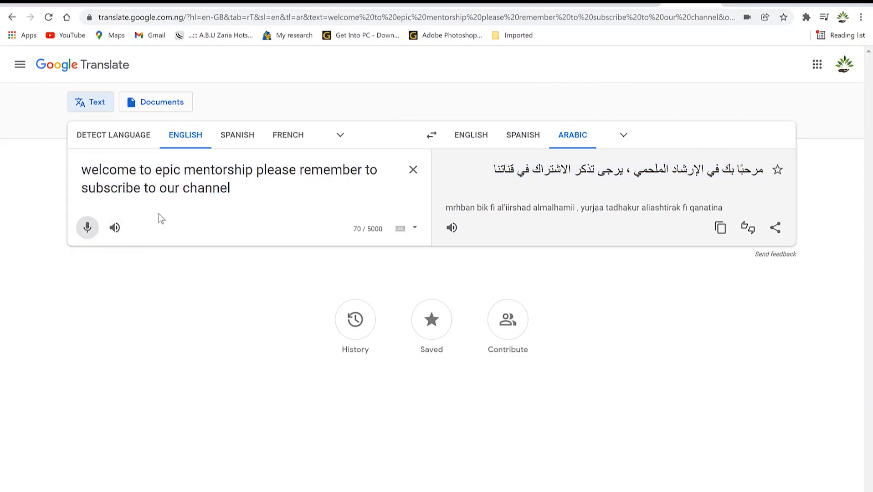
pyautogui.moveTo(235, 192); pyautogui.dragTo(63, 169)
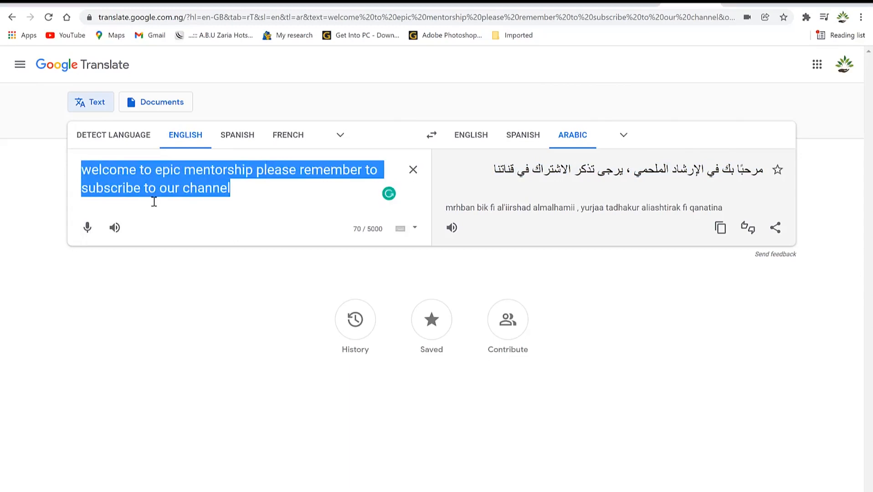
pyautogui.press('BackSpace')
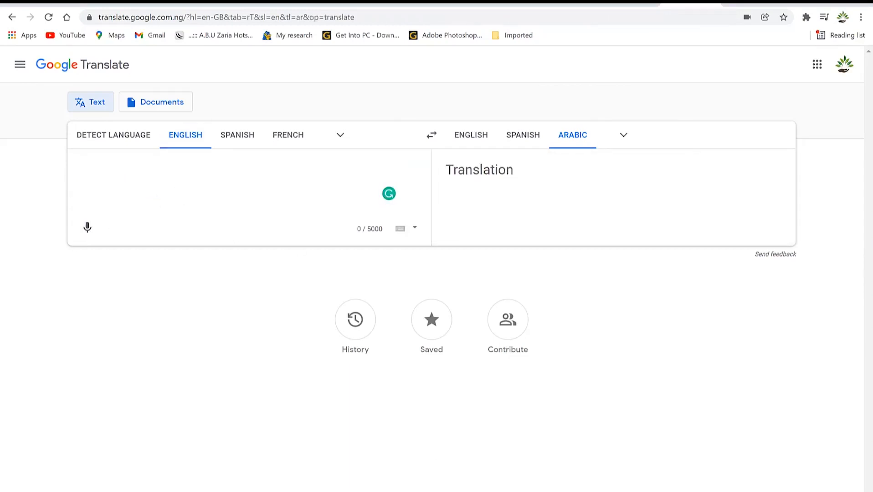
# Switch to The prize of success in Word and copy its opening three paragraphs.
pyautogui.moveTo(487, 490)
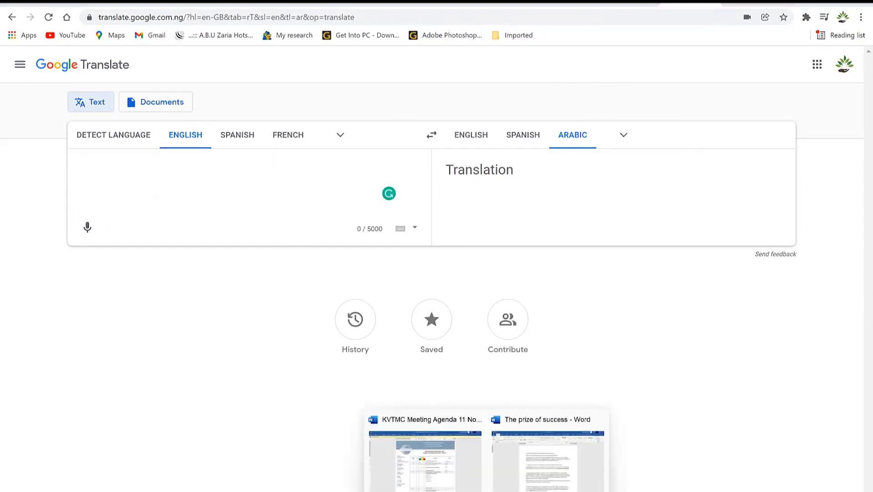
pyautogui.click(538, 474)
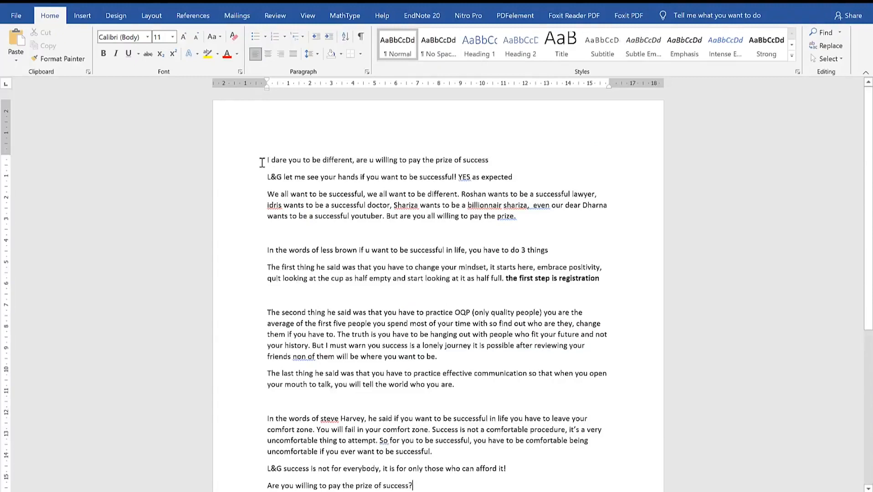
pyautogui.moveTo(264, 160); pyautogui.dragTo(573, 224)
pyautogui.rightClick(376, 189)
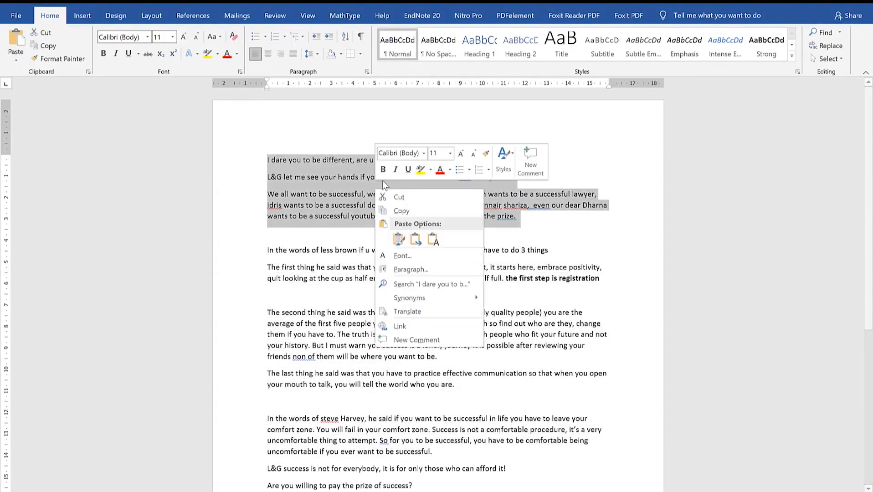
pyautogui.click(412, 207)
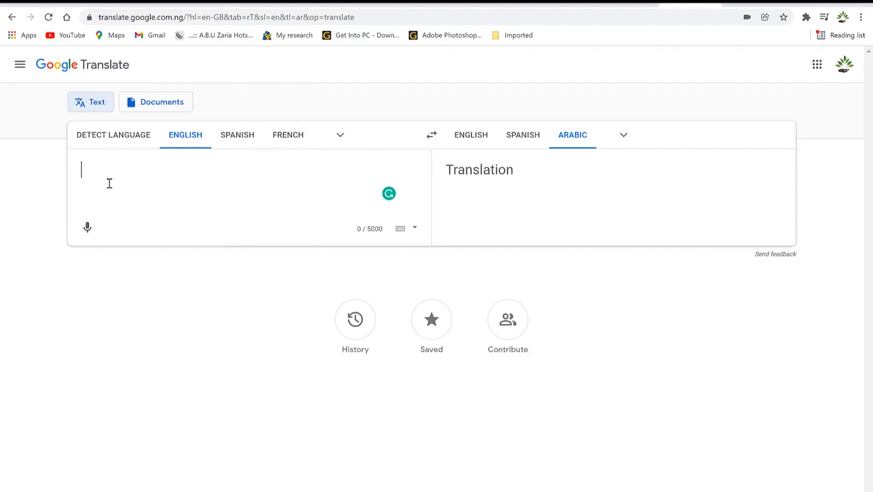
# Paste the speech paragraphs for Arabic translation, then briefly check the Share and input-tools menus.
pyautogui.hotkey('ctrl', 'v')
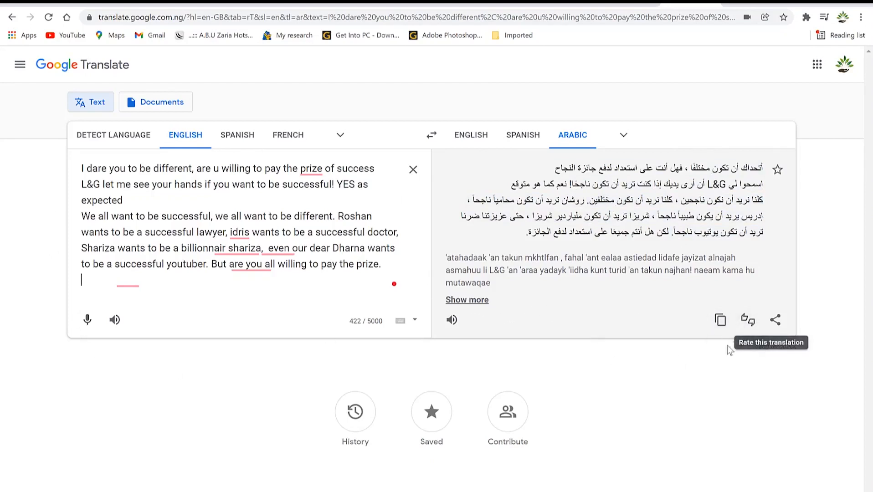
pyautogui.click(783, 324)
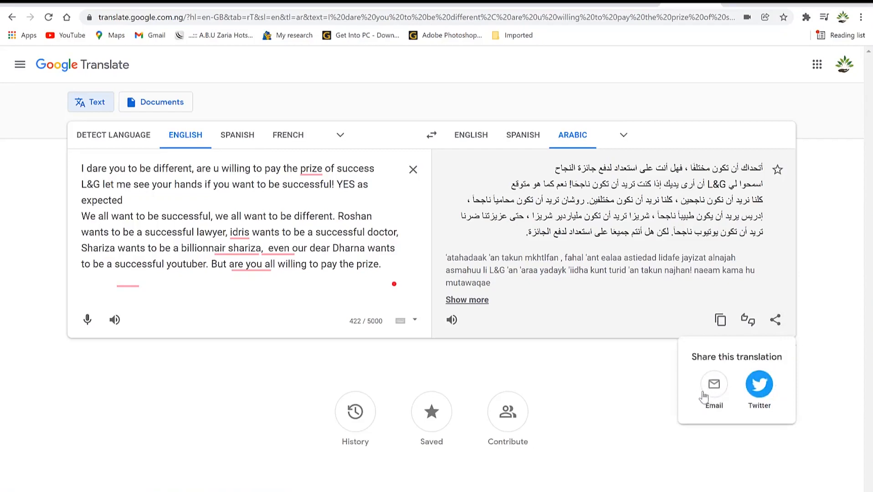
pyautogui.click(540, 354)
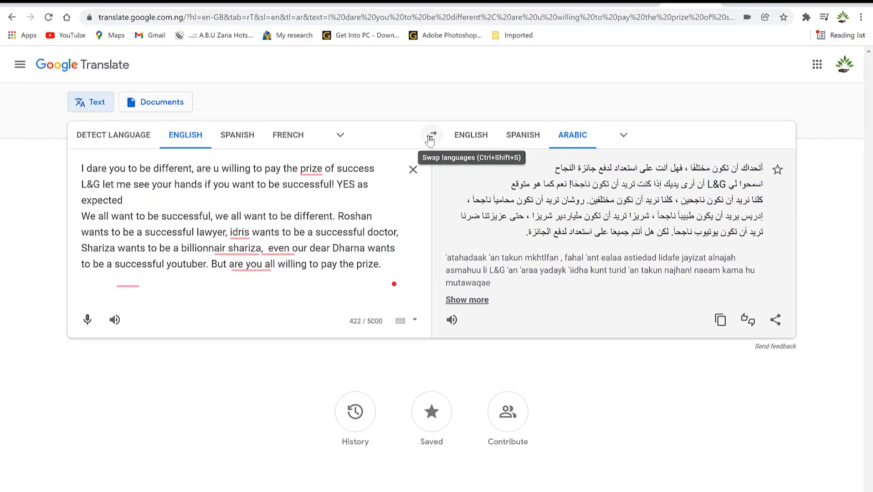
pyautogui.click(415, 320)
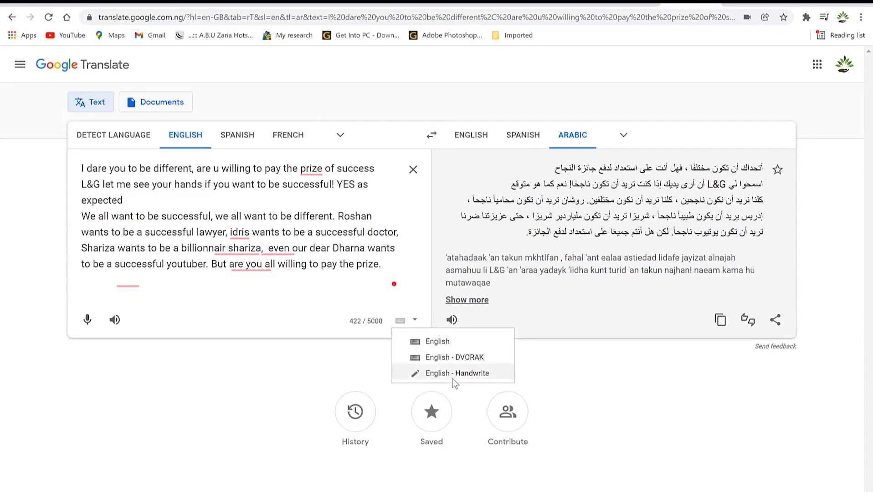
pyautogui.click(205, 335)
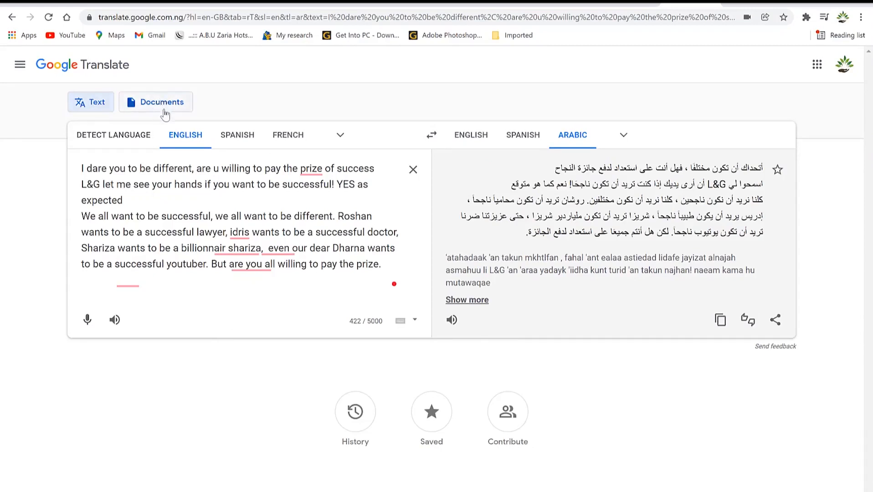
pyautogui.moveTo(238, 232)
# Upload The prize of success.docx under Documents and translate it from English to Arabic.
pyautogui.click(156, 103)
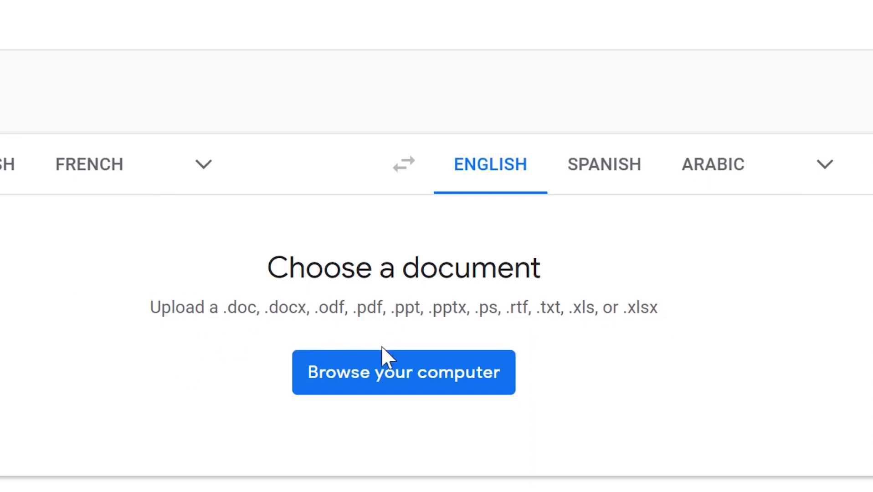
pyautogui.click(400, 380)
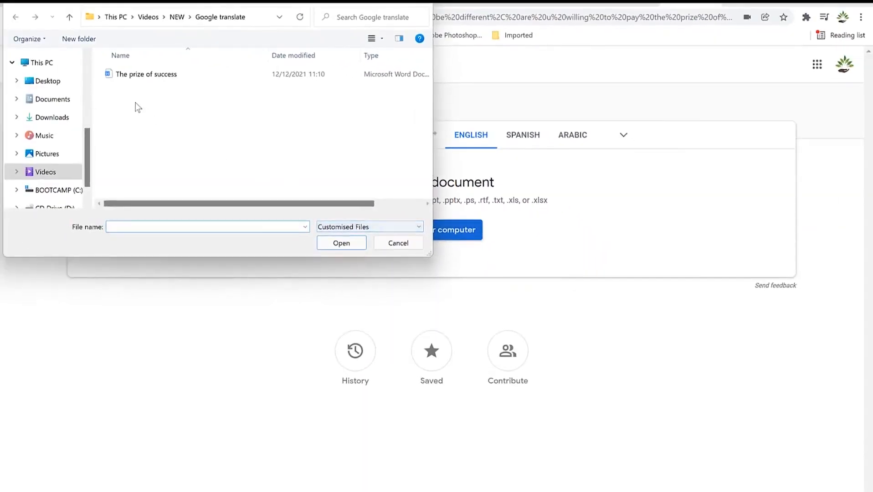
pyautogui.click(135, 75)
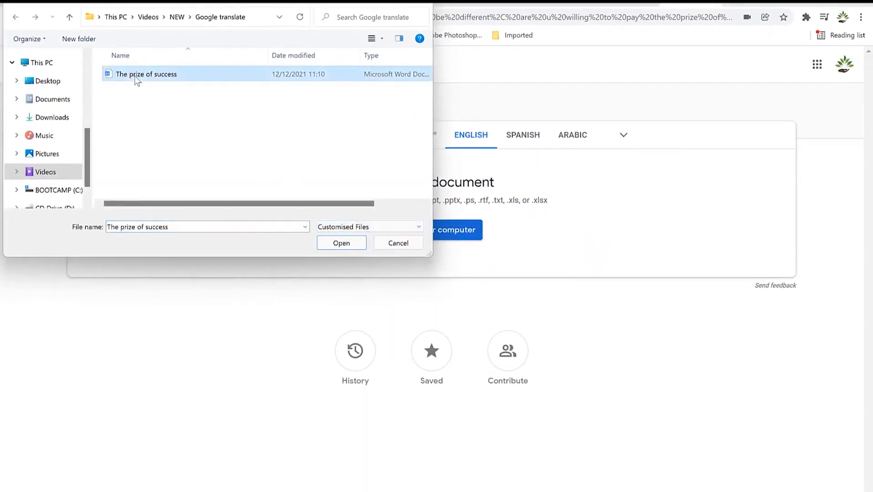
pyautogui.click(335, 245)
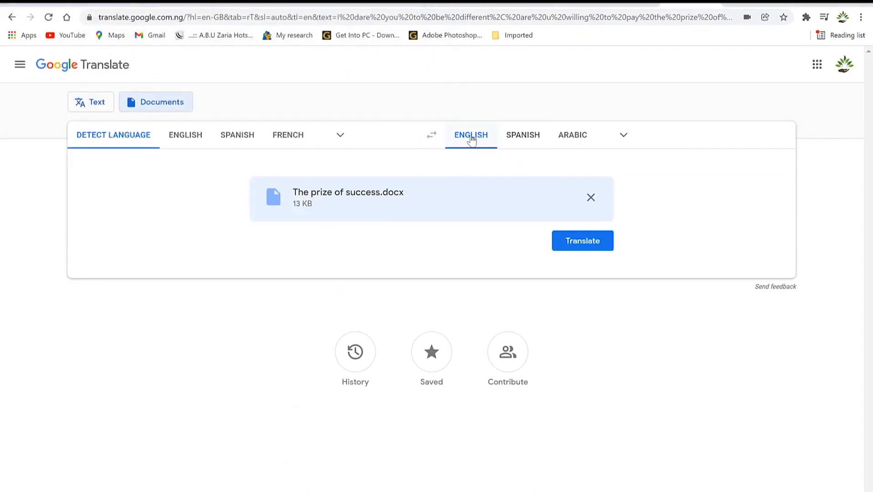
pyautogui.click(175, 137)
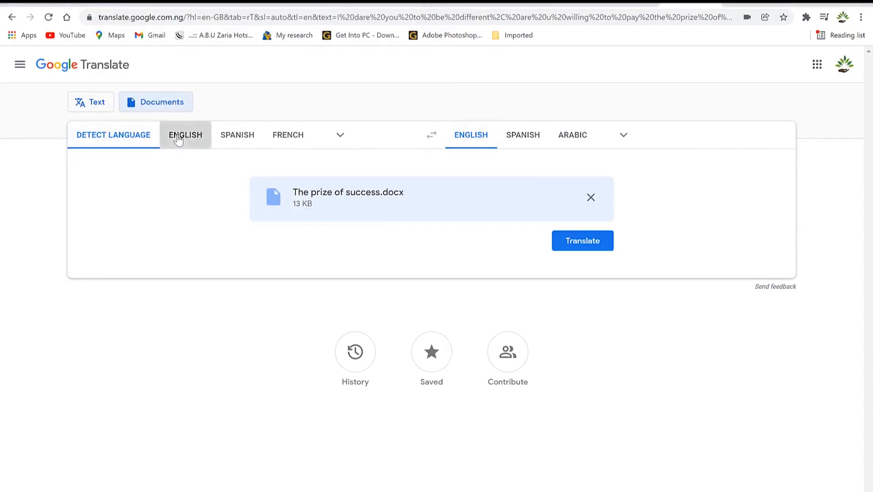
pyautogui.click(570, 136)
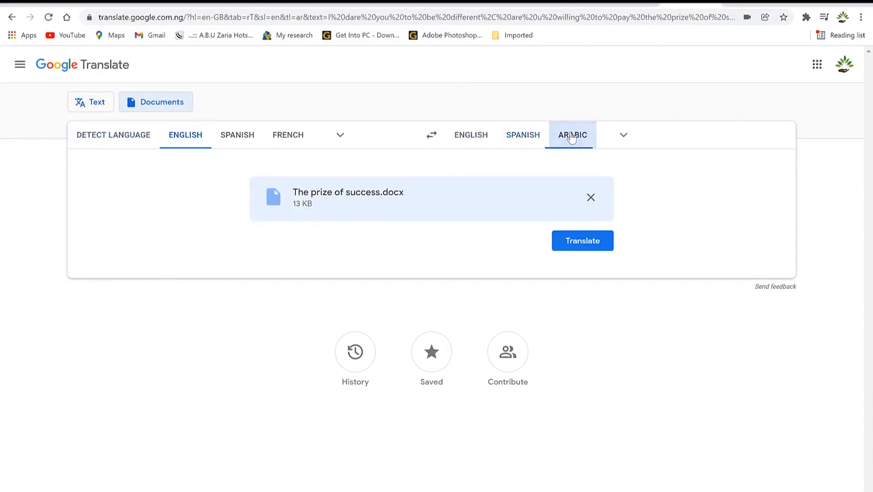
pyautogui.click(582, 241)
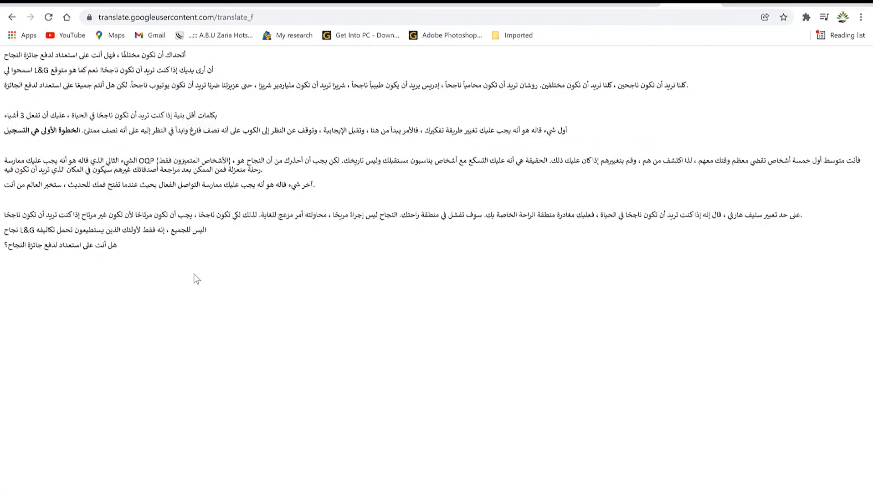
# Drag-select the entire Arabic translation of The prize of success document.
pyautogui.moveTo(178, 259); pyautogui.dragTo(1, 51)
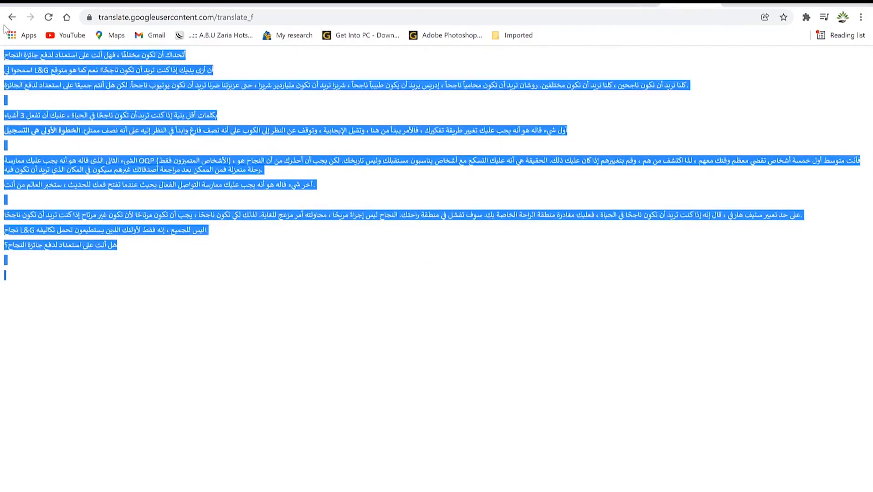
# Paste the Arabic translation on a new line below the English speech in Word, then minimize Word.
pyautogui.moveTo(461, 491)
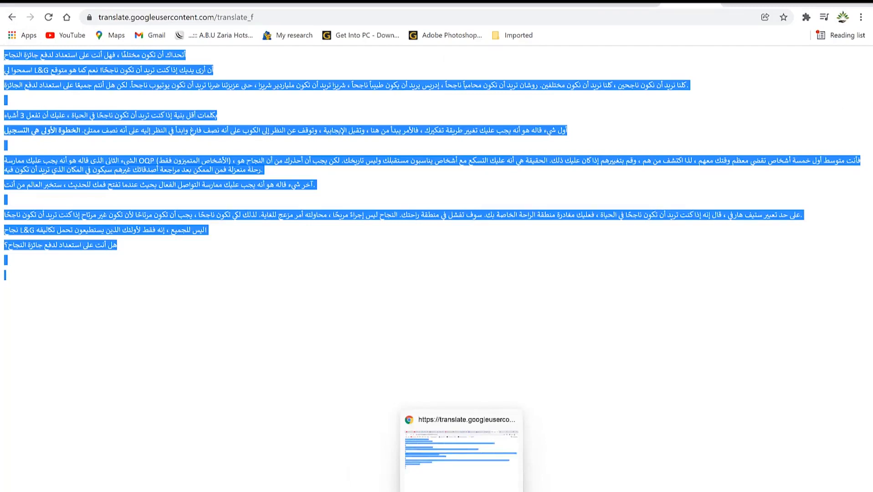
pyautogui.click(555, 474)
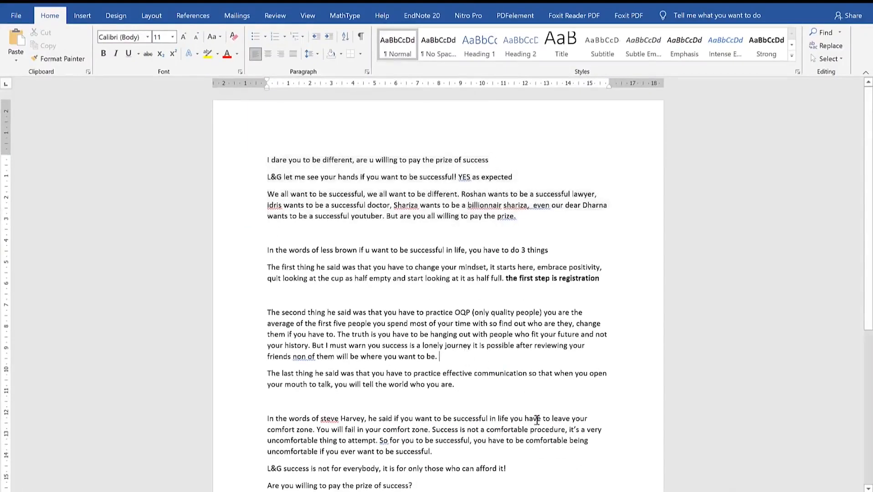
pyautogui.scroll(-3, 537, 420)
pyautogui.press('Return')
pyautogui.press('Return')
pyautogui.press('Return')
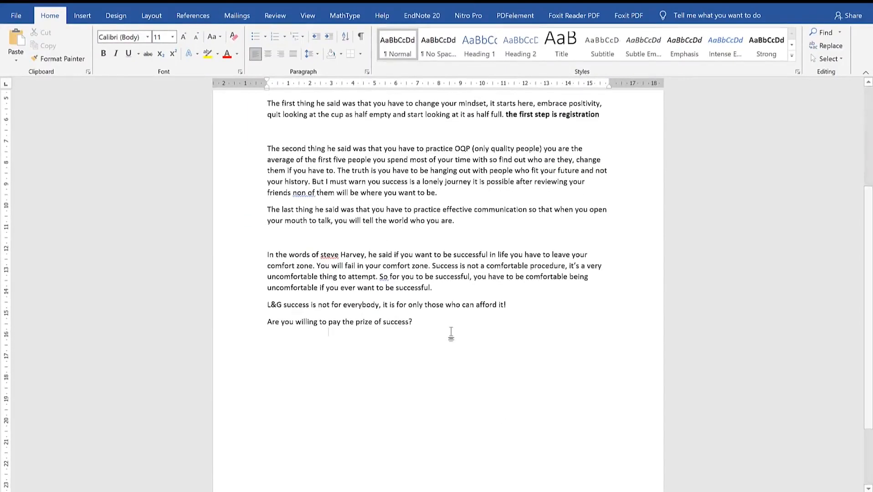
pyautogui.hotkey('ctrl', 'v')
pyautogui.scroll(3, 469, 322)
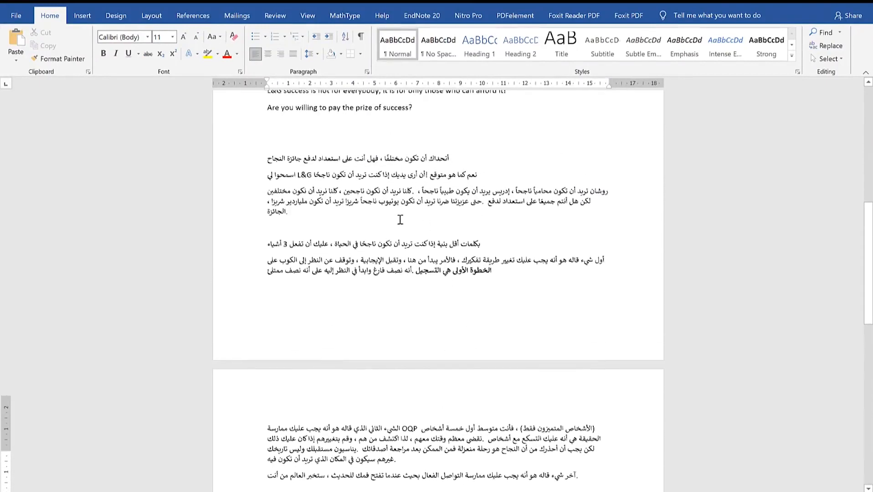
pyautogui.scroll(3, 411, 188)
pyautogui.scroll(-6, 408, 301)
pyautogui.scroll(-3, 408, 301)
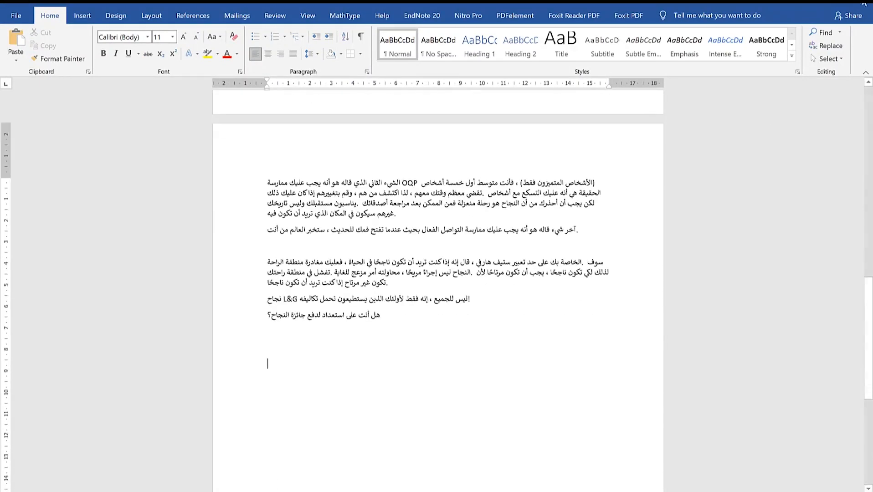
pyautogui.click(801, 2)
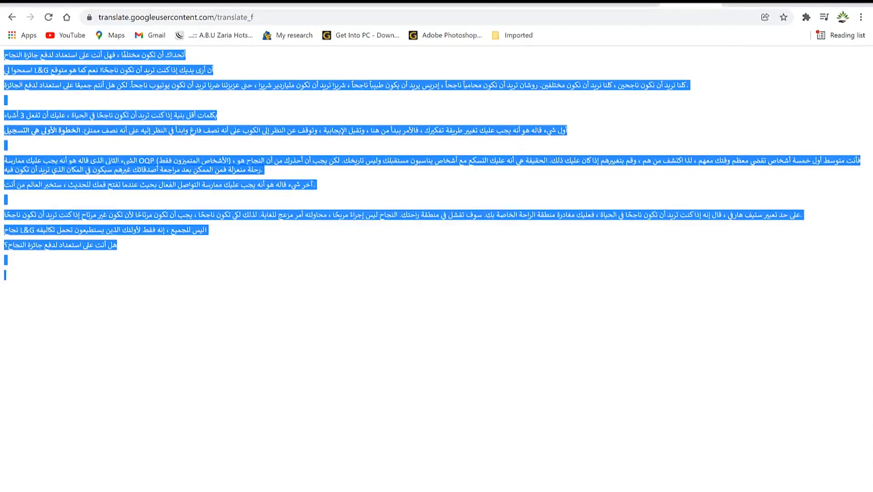
# Go back to the Documents page with The prize of success.docx still loaded.
pyautogui.click(18, 20)
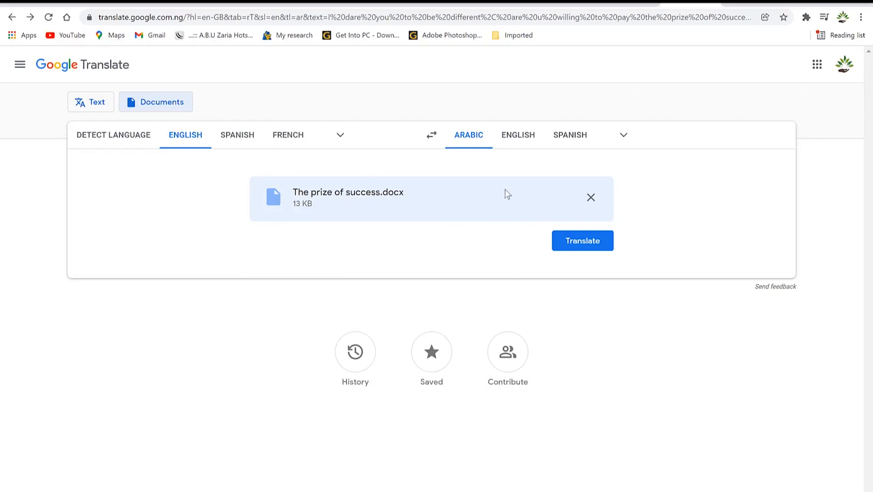
# Browse the History, Saved and Contribute panels, then close the side panel.
pyautogui.click(361, 364)
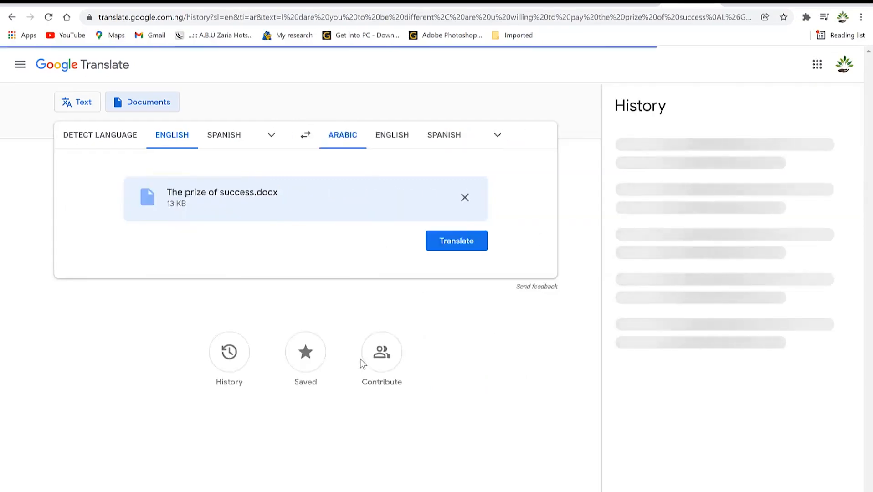
pyautogui.scroll(-1, 747, 349)
pyautogui.scroll(1, 743, 335)
pyautogui.scroll(-2, 734, 285)
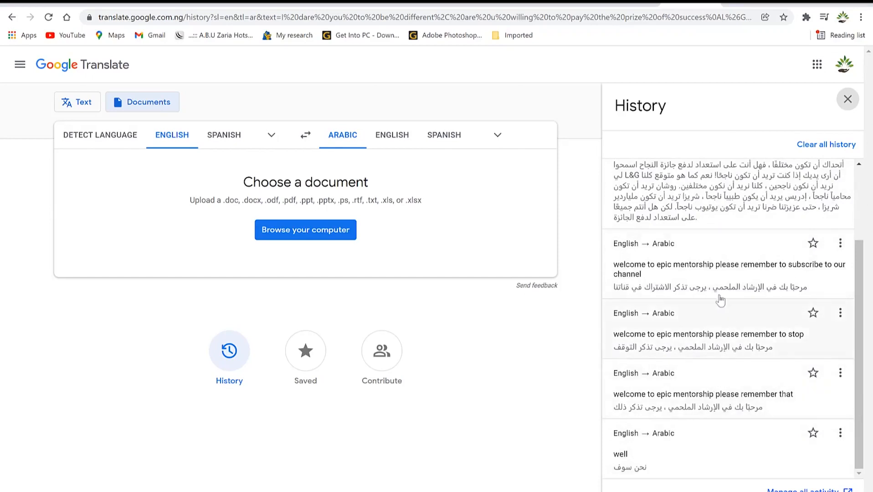
pyautogui.click(299, 375)
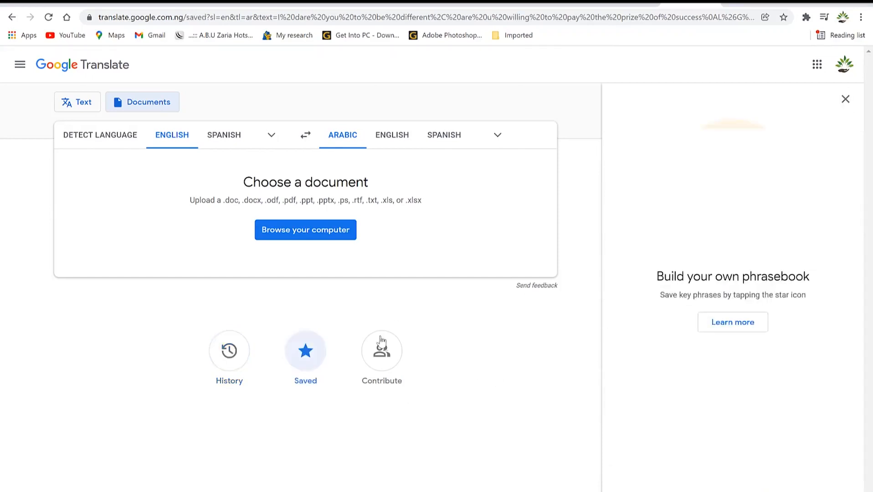
pyautogui.click(374, 352)
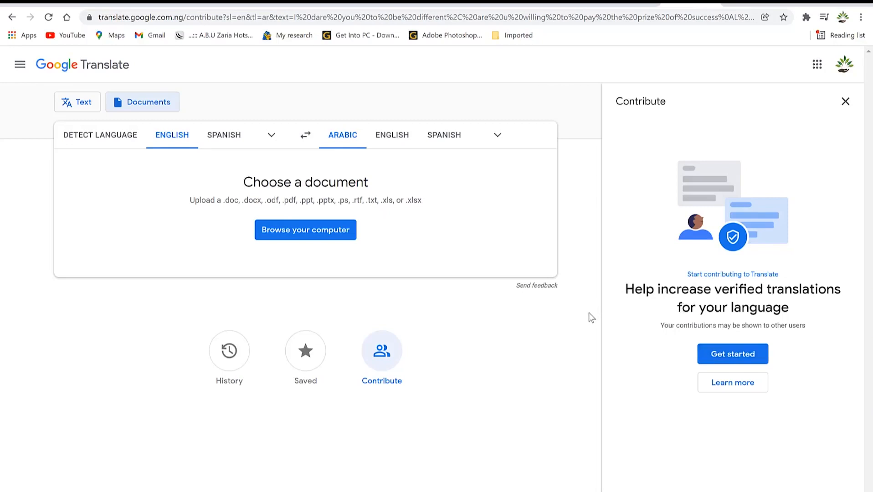
pyautogui.click(845, 103)
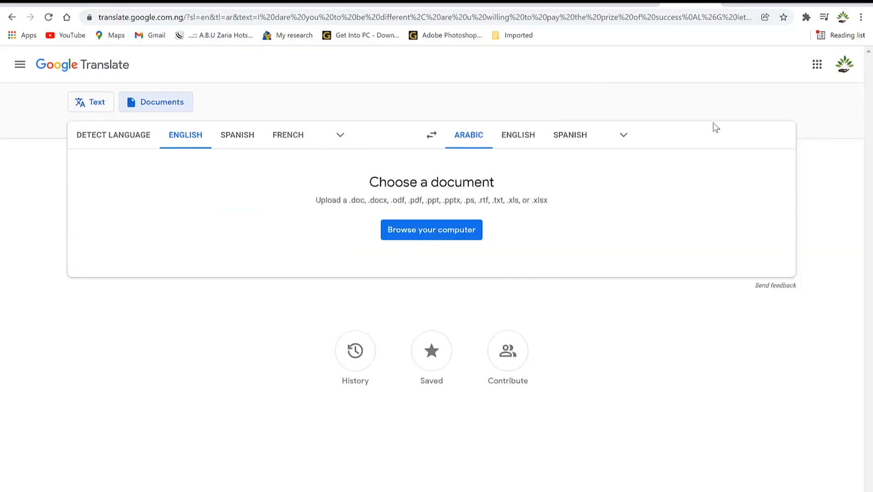